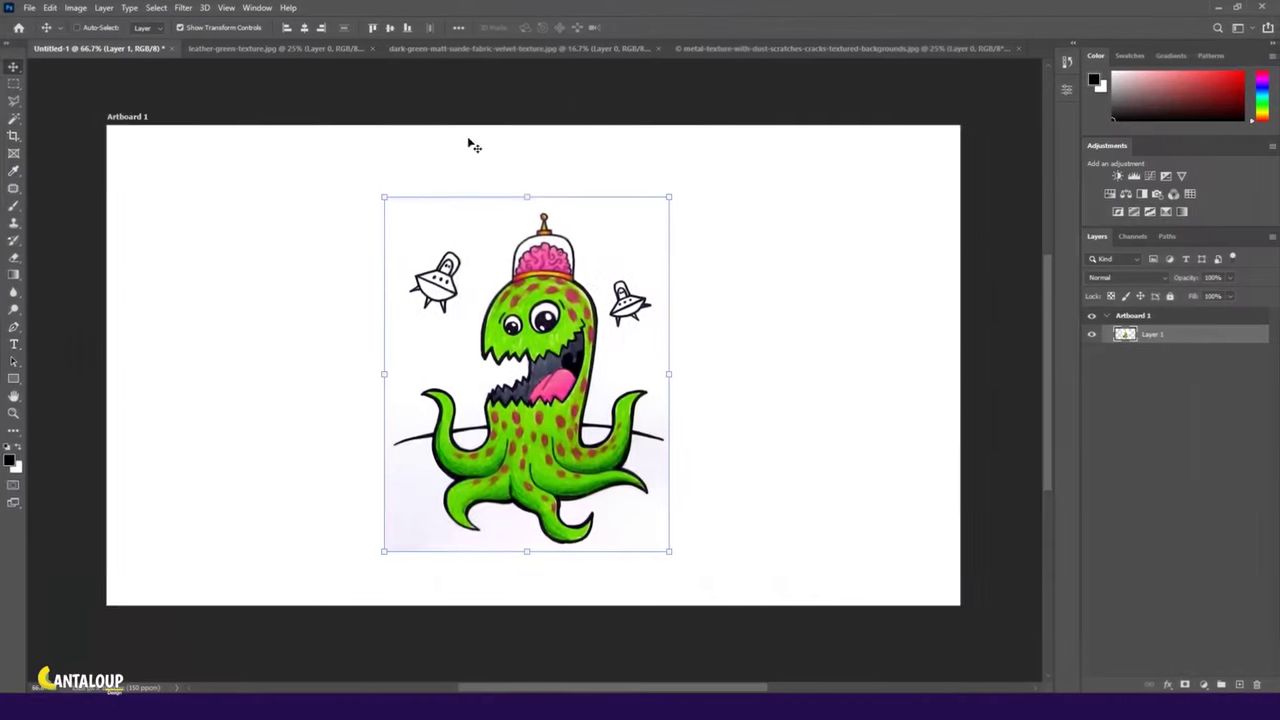
Start a Pen shape path at the lower-left tentacle and trace along it to the tip.
{"action": "key", "text": "p"}
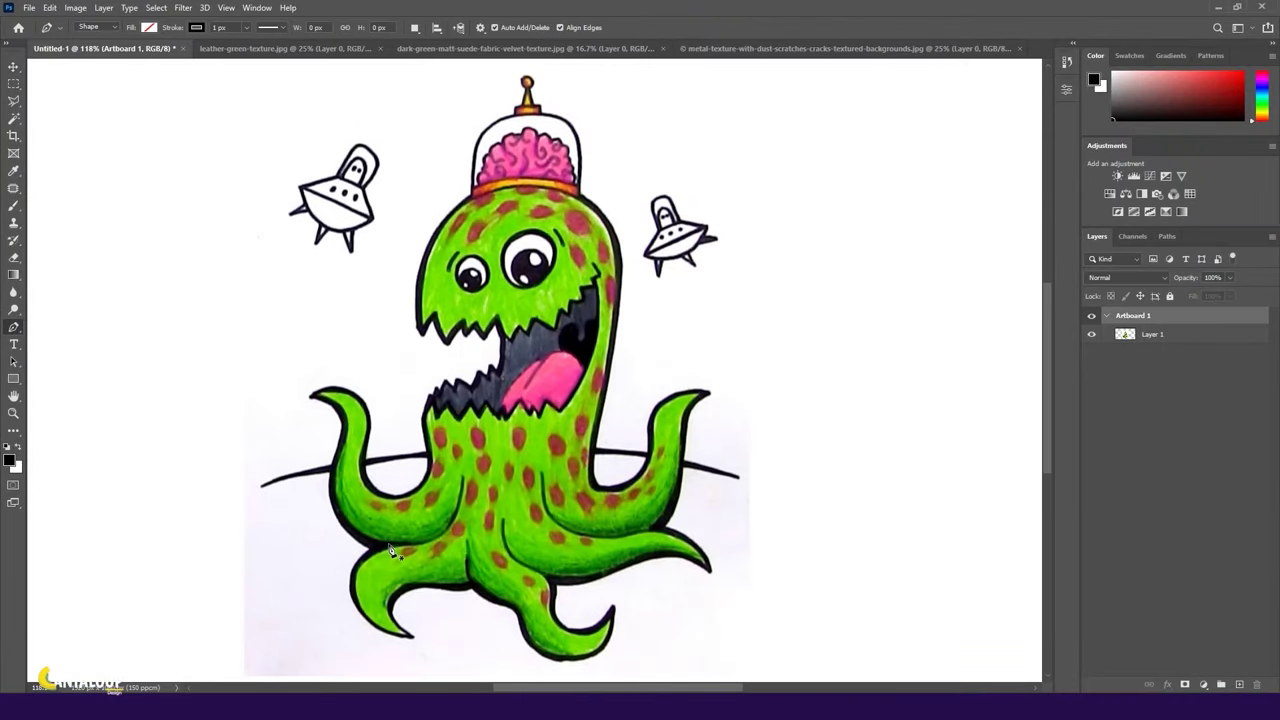
{"action": "left_click", "coordinate": [378, 546]}
{"action": "left_click_drag", "start_coordinate": [340, 510], "coordinate": [320, 483]}
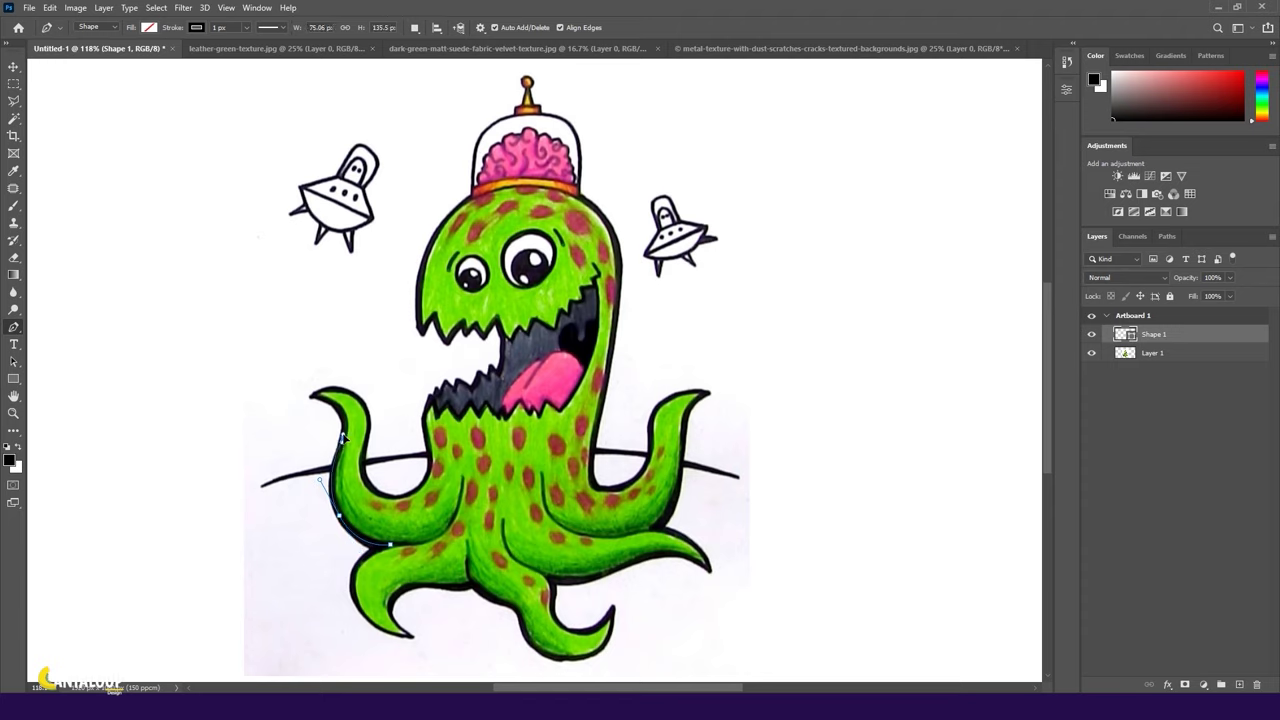
{"action": "mouse_move", "coordinate": [316, 384]}
{"action": "left_mouse_down"}
{"action": "mouse_move", "coordinate": [358, 389]}
{"action": "mouse_move", "coordinate": [380, 437]}
{"action": "left_mouse_up"}
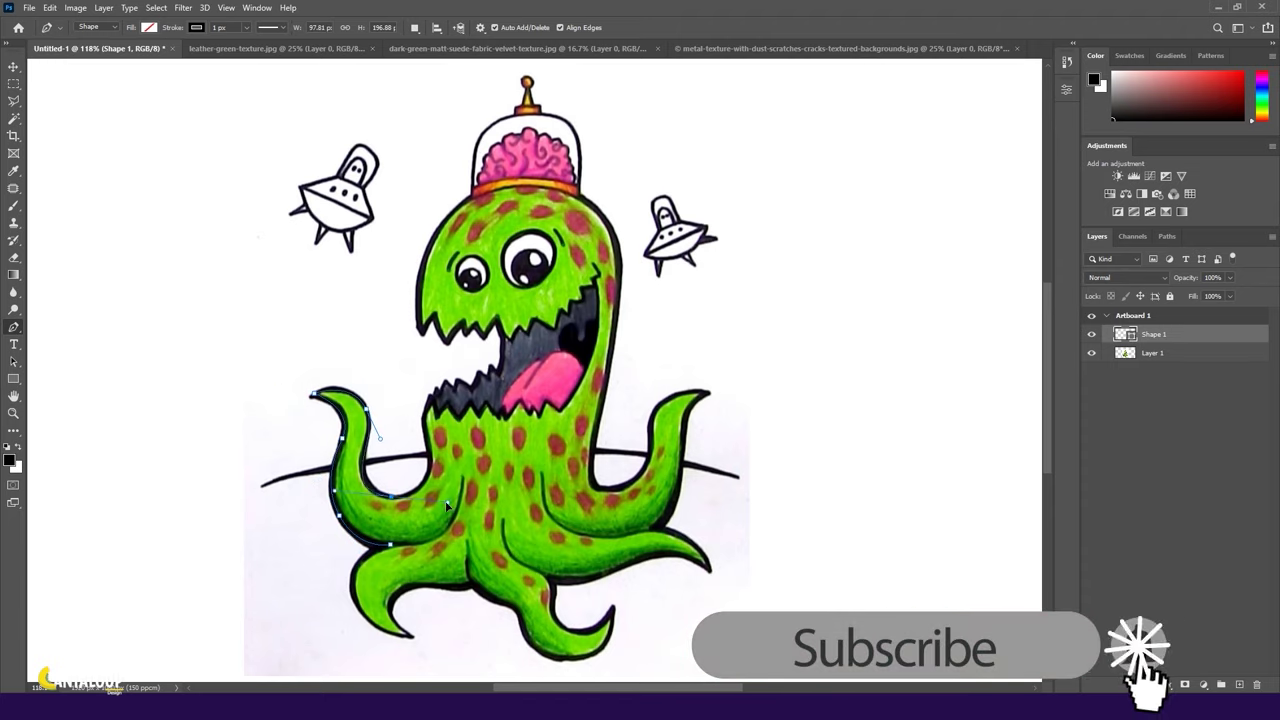
{"action": "scroll", "coordinate": [399, 503], "scroll_direction": "up", "scroll_amount": 1}
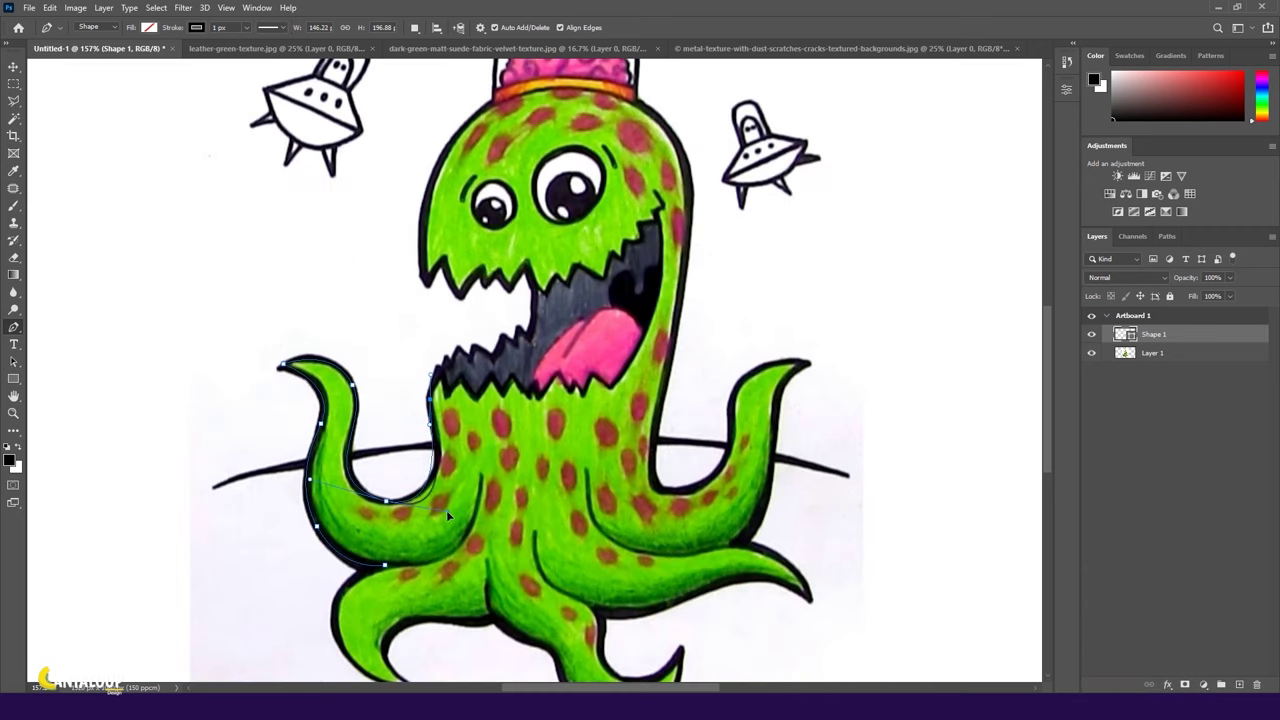
{"action": "left_click", "coordinate": [386, 502], "text": "alt"}
{"action": "left_click", "coordinate": [431, 390]}
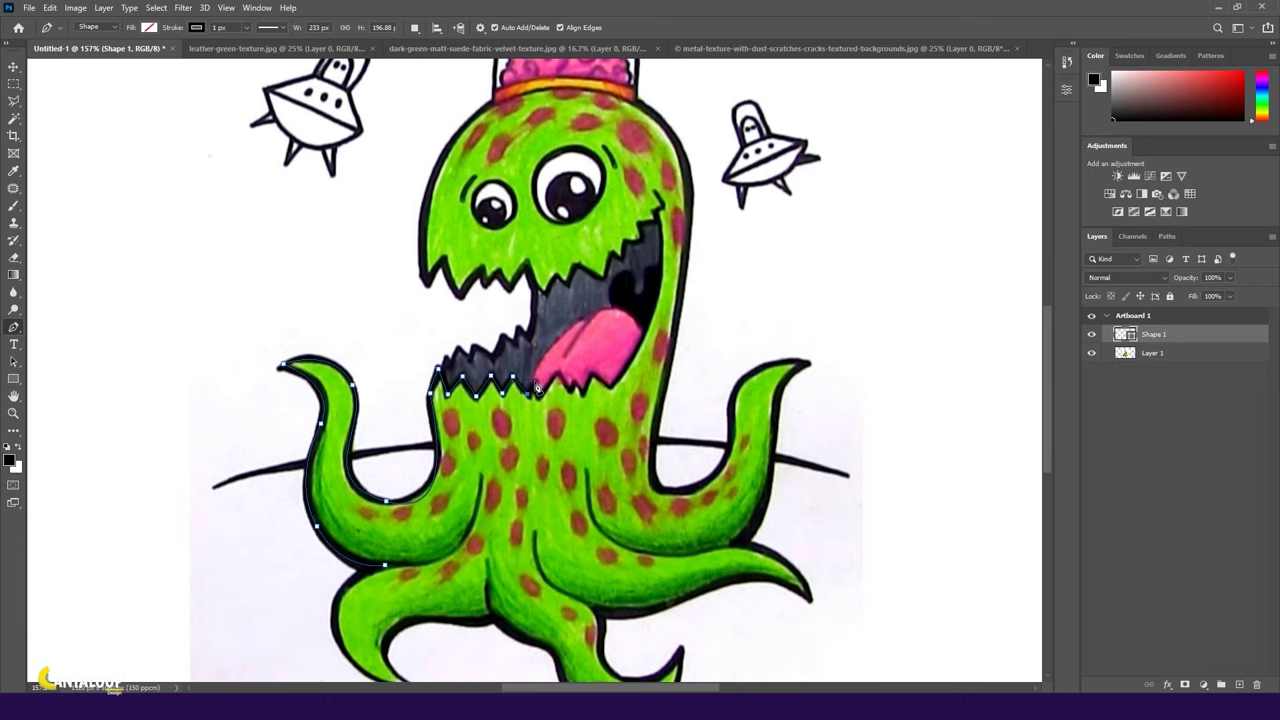
Continue the outline along the lower jaw and upper teeth, with a sharp corner point.
{"action": "scroll", "coordinate": [610, 390], "scroll_direction": "up", "scroll_amount": 2}
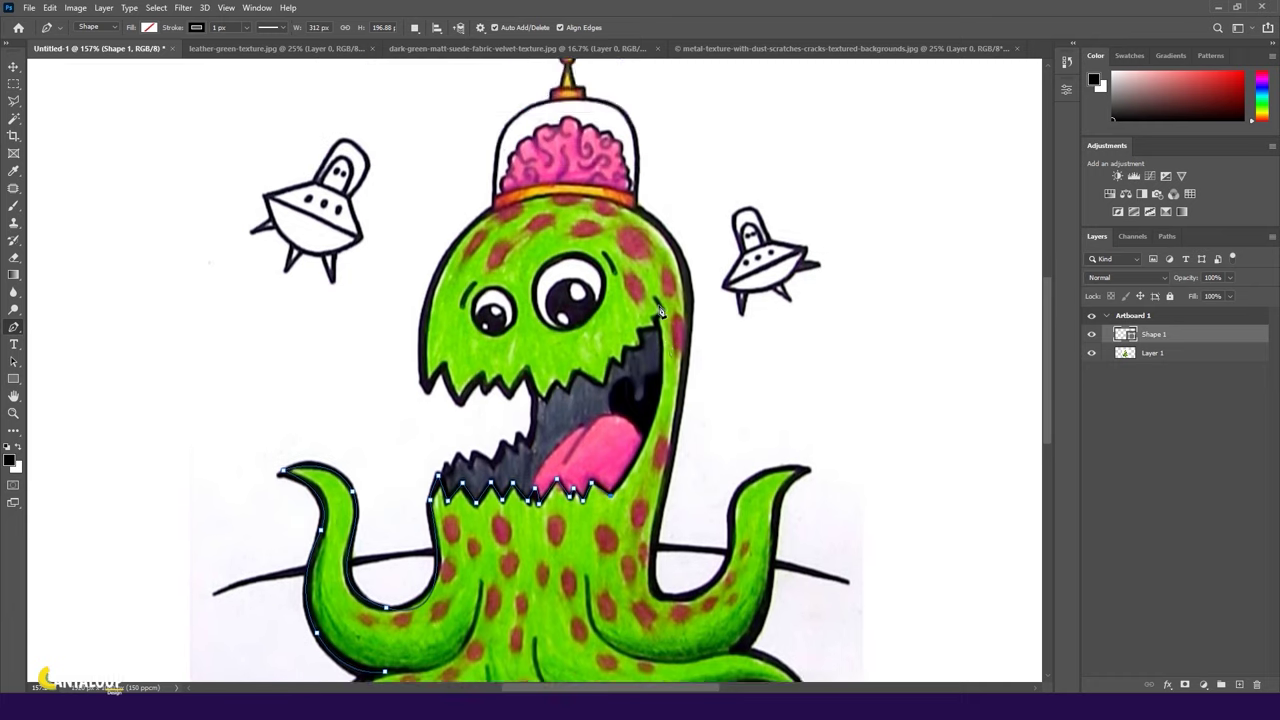
{"action": "scroll", "coordinate": [610, 390], "scroll_direction": "up", "scroll_amount": 3}
{"action": "left_click_drag", "start_coordinate": [655, 315], "coordinate": [621, 196]}
{"action": "left_click", "coordinate": [655, 318], "text": "alt"}
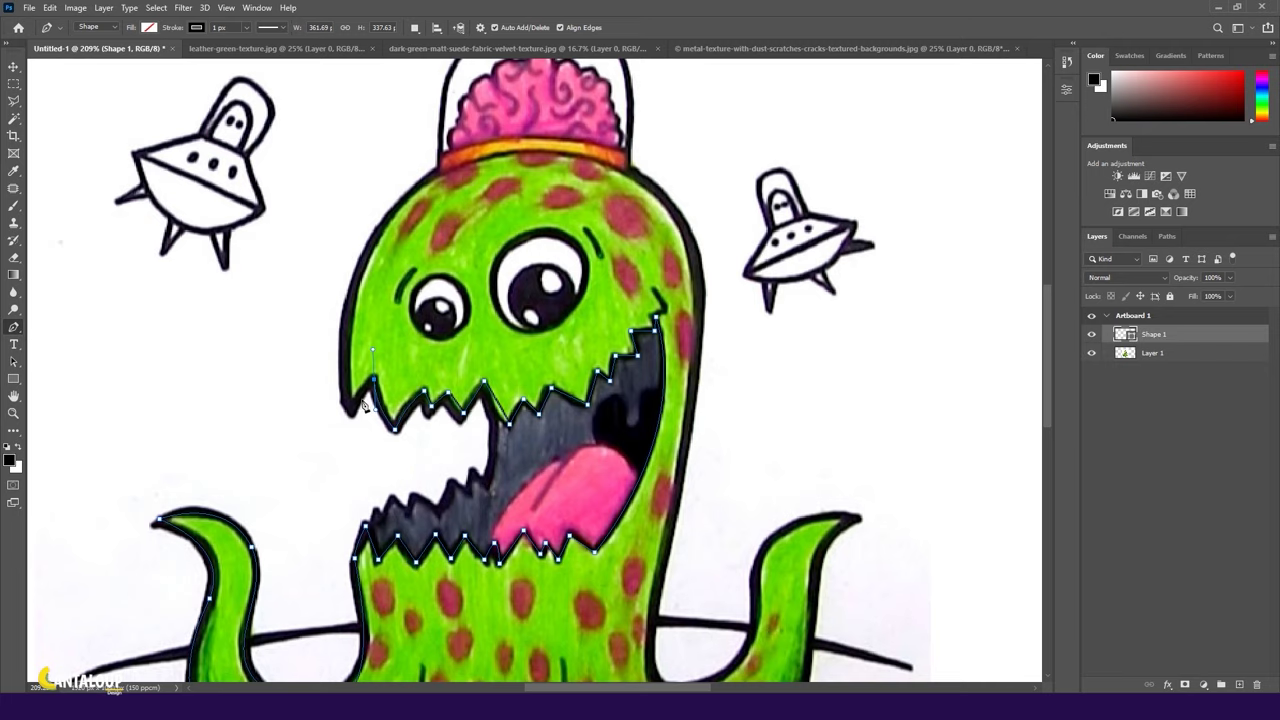
{"action": "scroll", "coordinate": [352, 421], "scroll_direction": "up", "scroll_amount": 3}
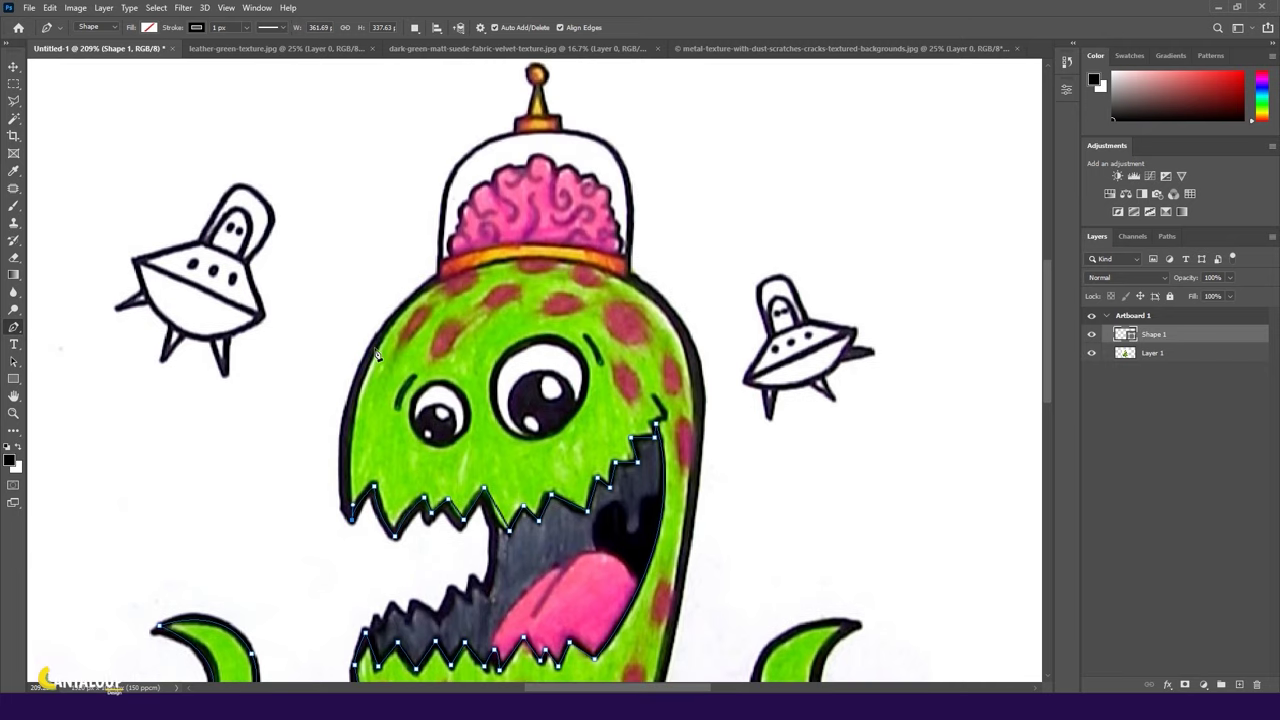
{"action": "left_click_drag", "start_coordinate": [373, 347], "coordinate": [424, 249]}
{"action": "left_click_drag", "start_coordinate": [645, 288], "coordinate": [729, 349]}
{"action": "scroll", "coordinate": [717, 400], "scroll_direction": "down", "scroll_amount": 5}
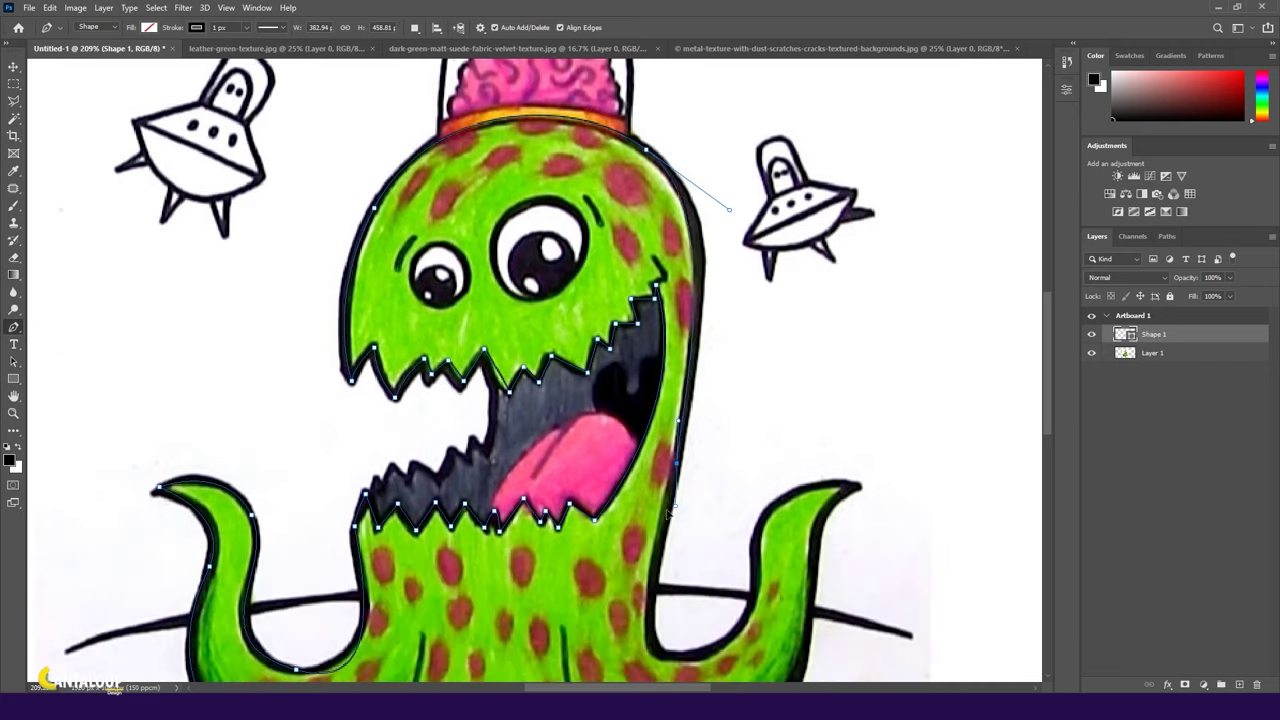
Extend the outline down the monster's right side and up the right tentacle.
{"action": "left_click", "coordinate": [677, 445]}
{"action": "scroll", "coordinate": [700, 450], "scroll_direction": "down", "scroll_amount": 4}
{"action": "left_click_drag", "start_coordinate": [690, 517], "coordinate": [760, 490]}
{"action": "left_click", "coordinate": [753, 404]}
{"action": "left_click_drag", "start_coordinate": [856, 349], "coordinate": [956, 357]}
{"action": "scroll", "coordinate": [818, 343], "scroll_direction": "down", "scroll_amount": 2}
Trace the right tentacle's lower edge and its curl with new anchors.
{"action": "left_click_drag", "start_coordinate": [810, 335], "coordinate": [815, 458]}
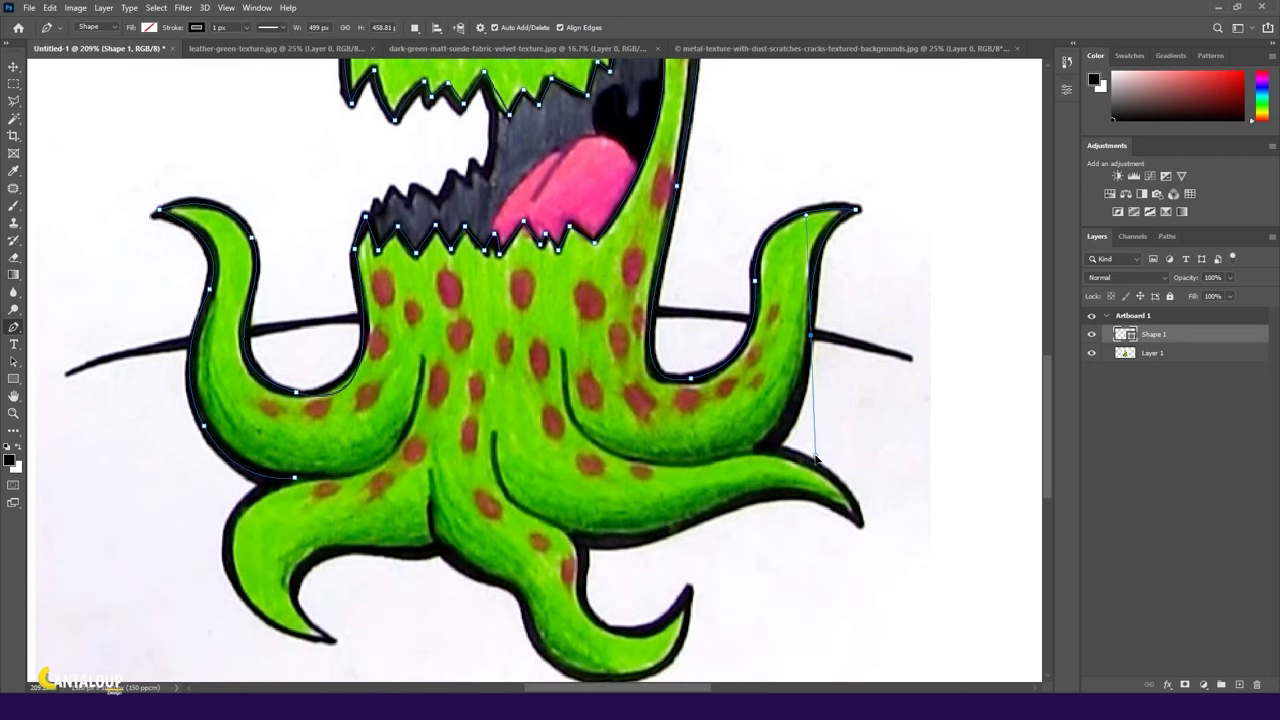
{"action": "left_click", "coordinate": [760, 451]}
{"action": "scroll", "coordinate": [790, 430], "scroll_direction": "down", "scroll_amount": 1}
{"action": "left_click_drag", "start_coordinate": [860, 480], "coordinate": [886, 545]}
{"action": "left_click_drag", "start_coordinate": [630, 524], "coordinate": [625, 521]}
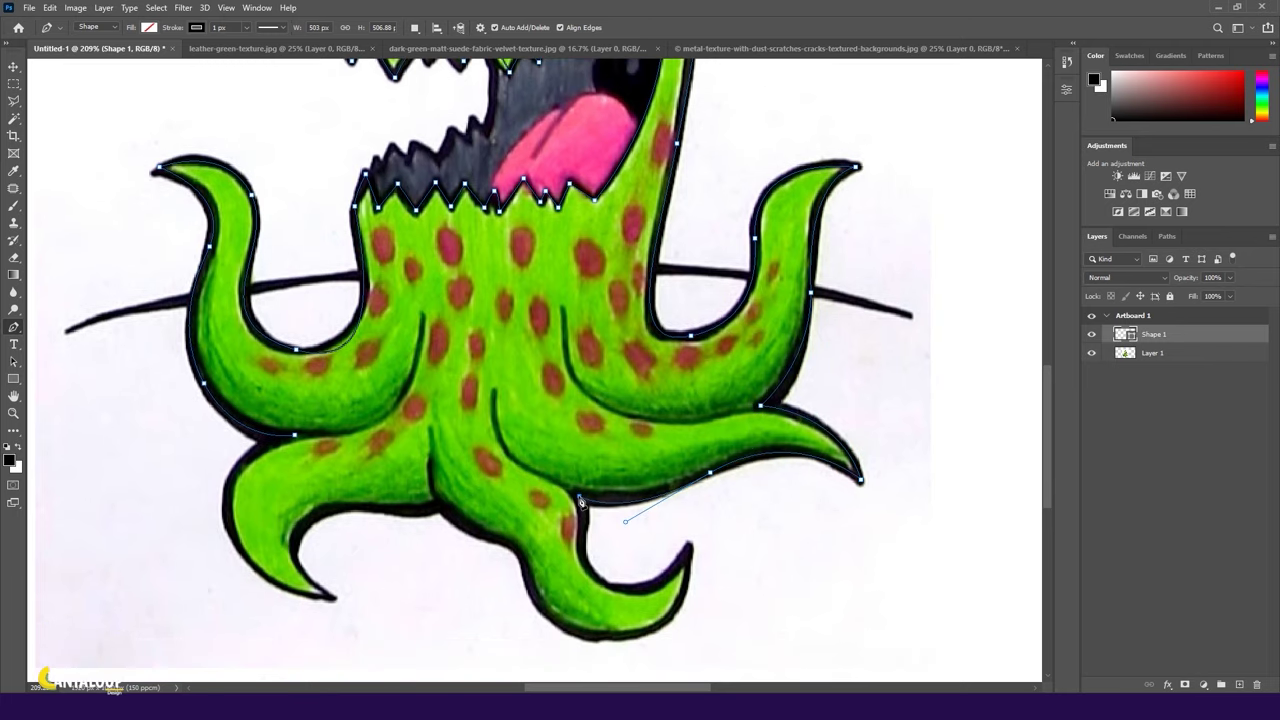
{"action": "left_click", "coordinate": [608, 582]}
{"action": "left_click", "coordinate": [690, 548]}
{"action": "scroll", "coordinate": [690, 548], "scroll_direction": "down", "scroll_amount": 1}
{"action": "left_click_drag", "start_coordinate": [582, 569], "coordinate": [695, 603]}
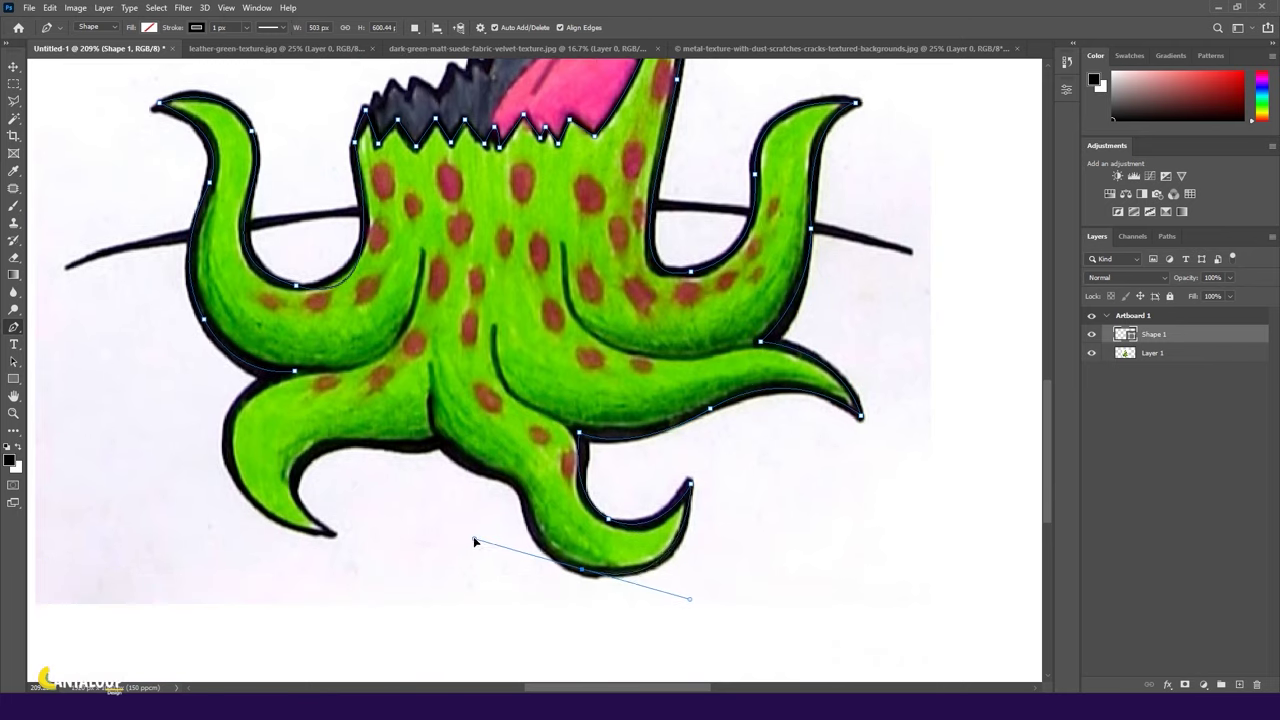
Place curved points along the lower tentacle, undoing the misplaced ones.
{"action": "left_click_drag", "start_coordinate": [462, 466], "coordinate": [366, 451]}
{"action": "left_click_drag", "start_coordinate": [469, 534], "coordinate": [501, 542]}
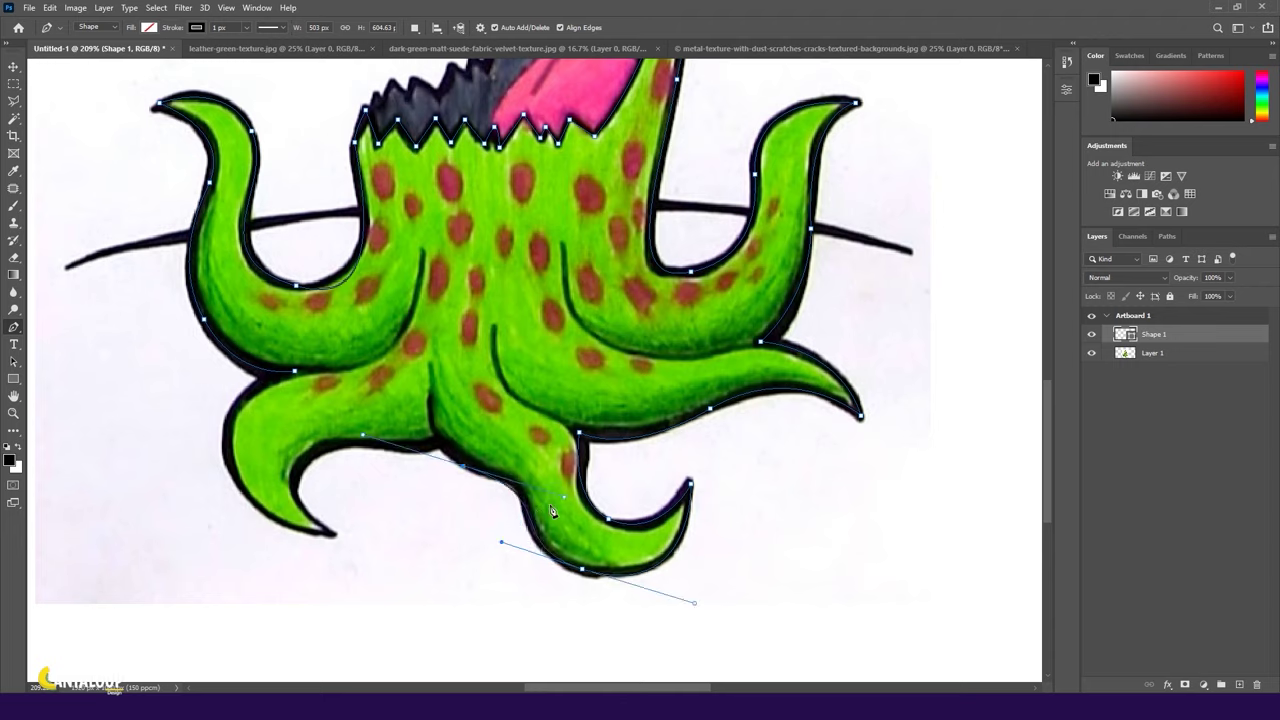
{"action": "key", "text": "ctrl+z"}
{"action": "key", "text": "ctrl+z"}
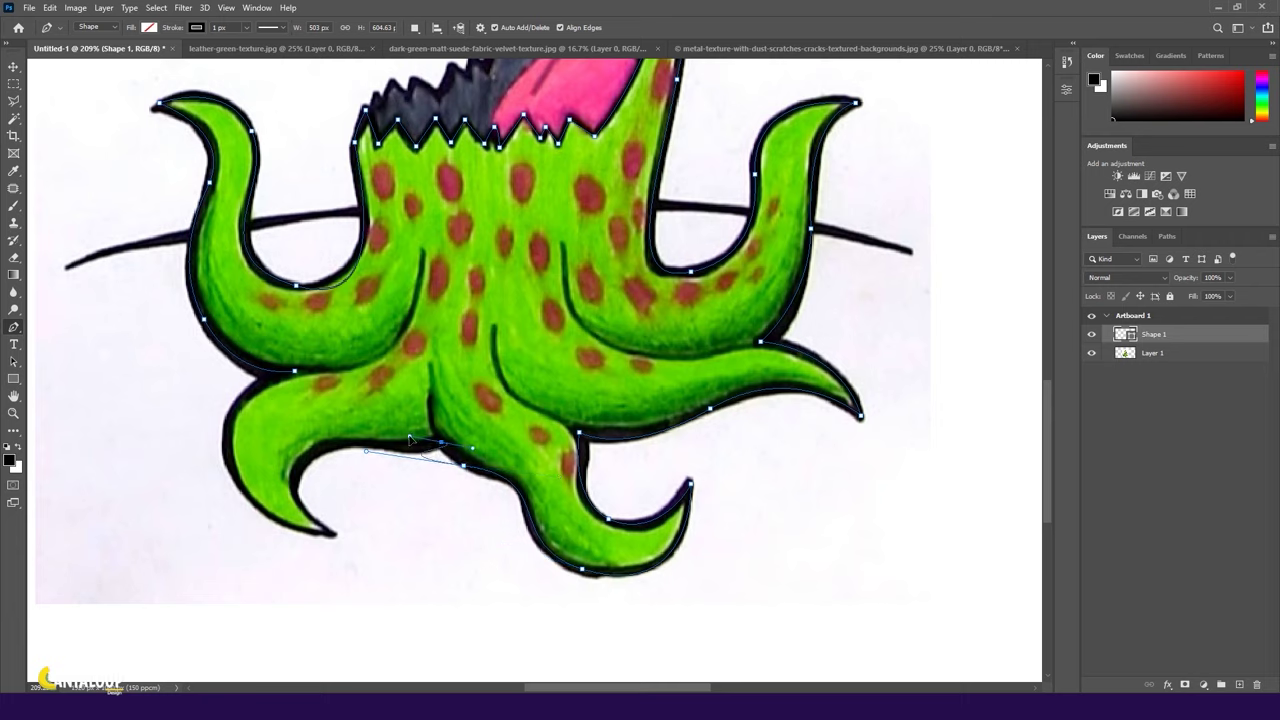
{"action": "mouse_move", "coordinate": [438, 440]}
{"action": "left_mouse_down"}
{"action": "mouse_move", "coordinate": [285, 393]}
{"action": "mouse_move", "coordinate": [293, 405]}
{"action": "left_mouse_up"}
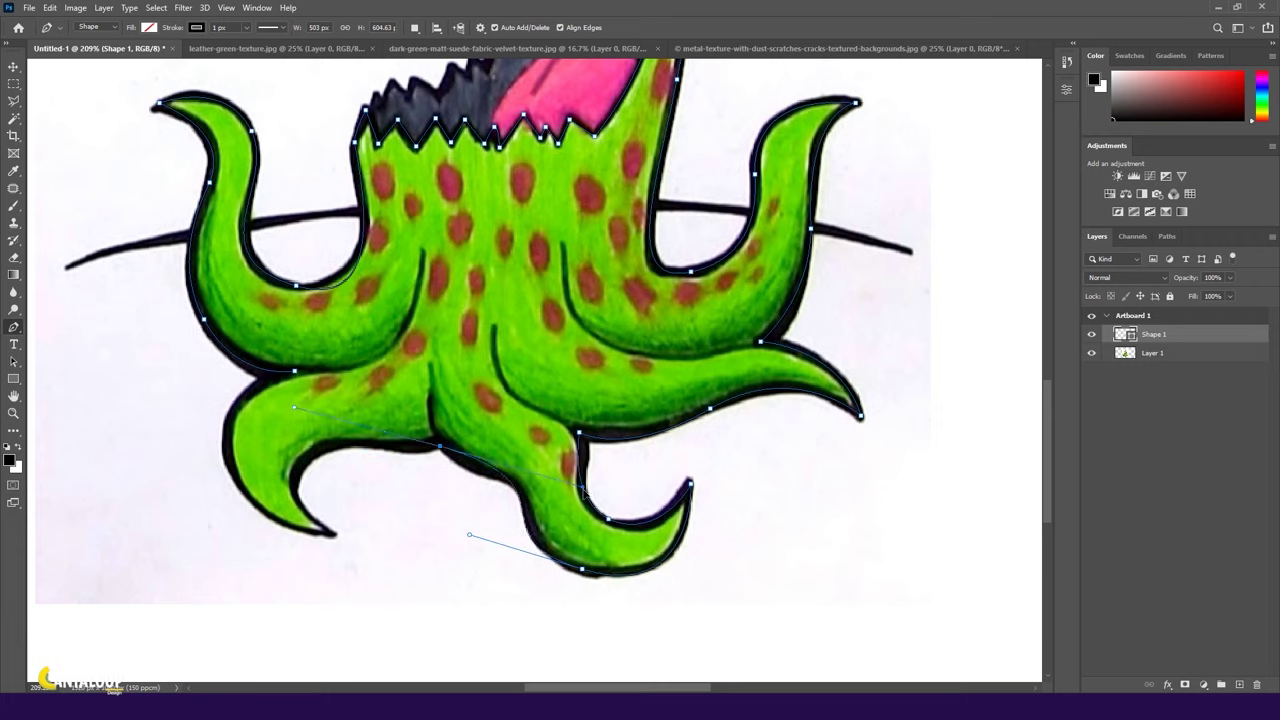
{"action": "key", "text": "ctrl+z"}
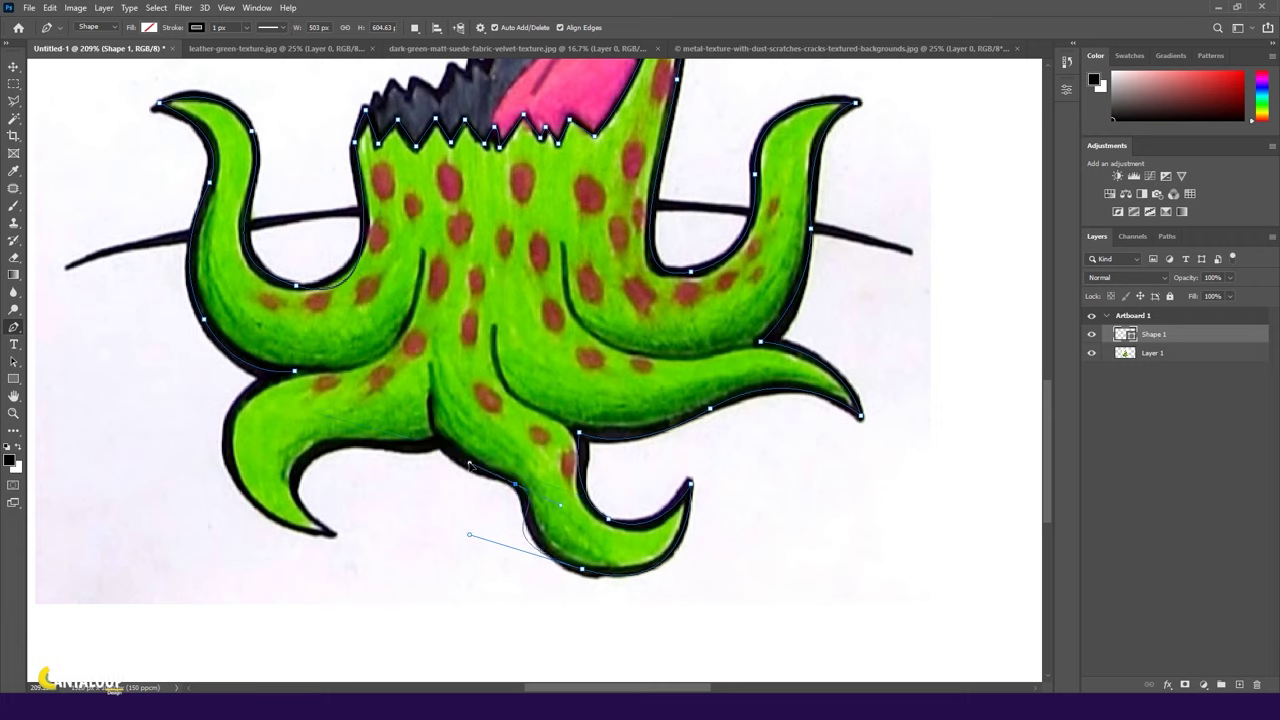
{"action": "left_click_drag", "start_coordinate": [517, 483], "coordinate": [536, 499]}
{"action": "key", "text": "ctrl+z"}
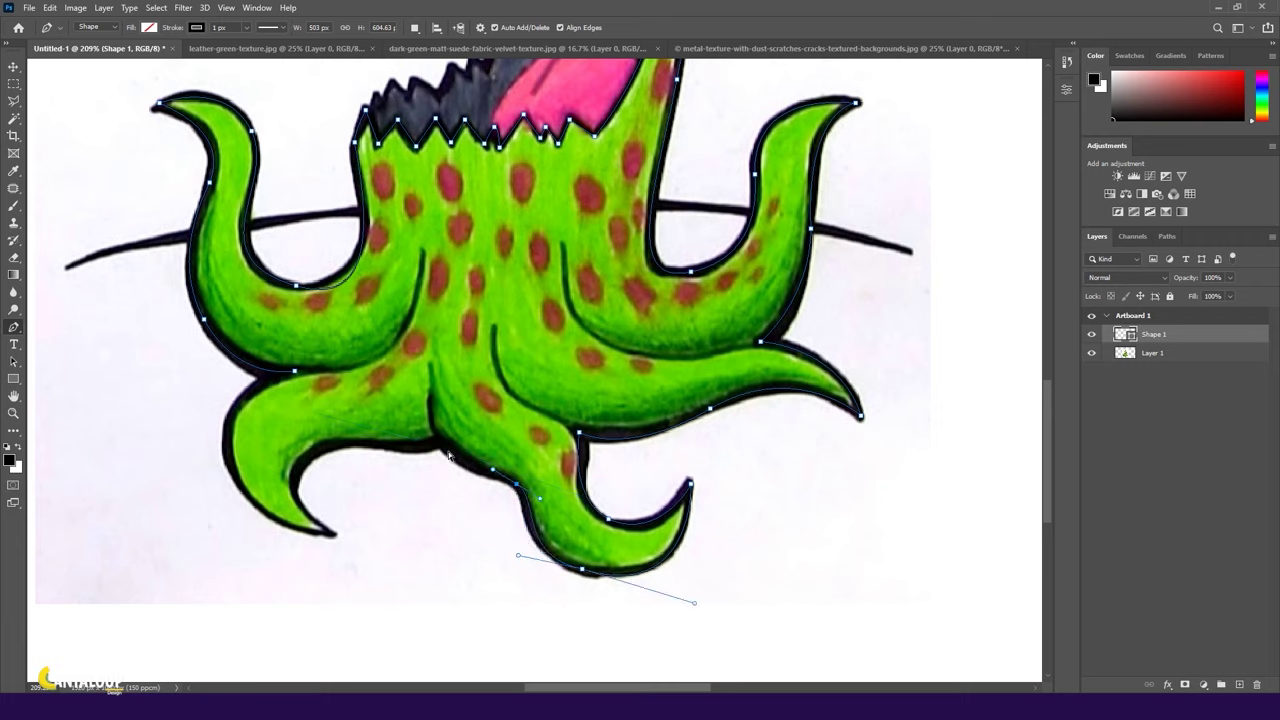
{"action": "key", "text": "ctrl+z"}
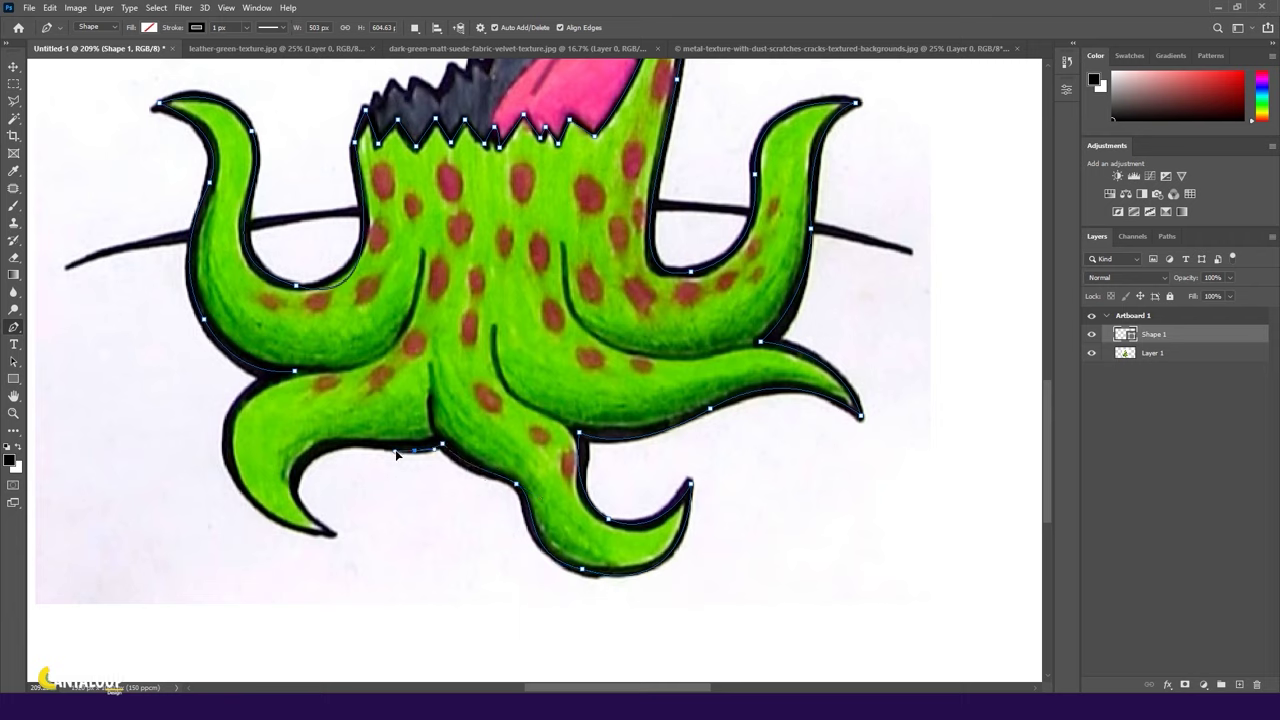
Bring the outline to the left tentacle tip, smooth that corner with Convert Point, and zoom out.
{"action": "left_click", "coordinate": [290, 497]}
{"action": "left_click", "coordinate": [232, 463]}
{"action": "right_click", "coordinate": [14, 327]}
{"action": "right_click", "coordinate": [14, 327]}
{"action": "left_click", "coordinate": [80, 392]}
{"action": "left_click_drag", "start_coordinate": [231, 462], "coordinate": [213, 388]}
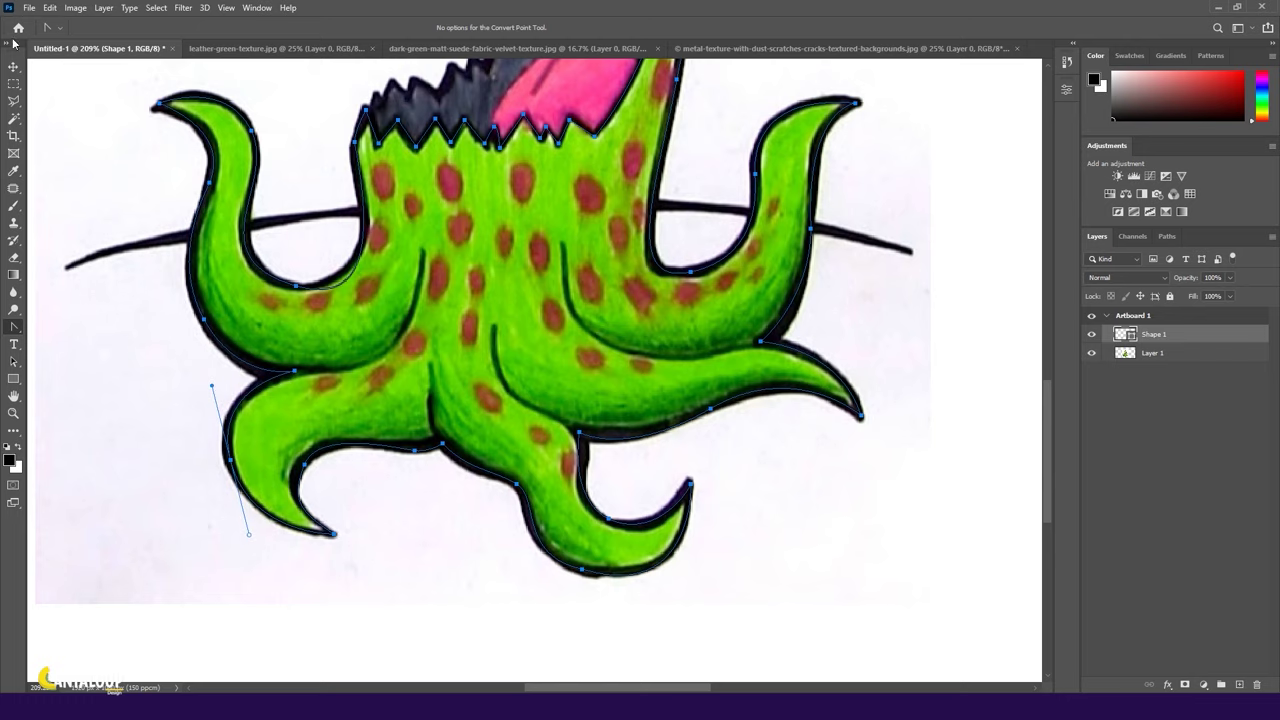
{"action": "key", "text": "p"}
{"action": "key", "text": "ctrl+0"}
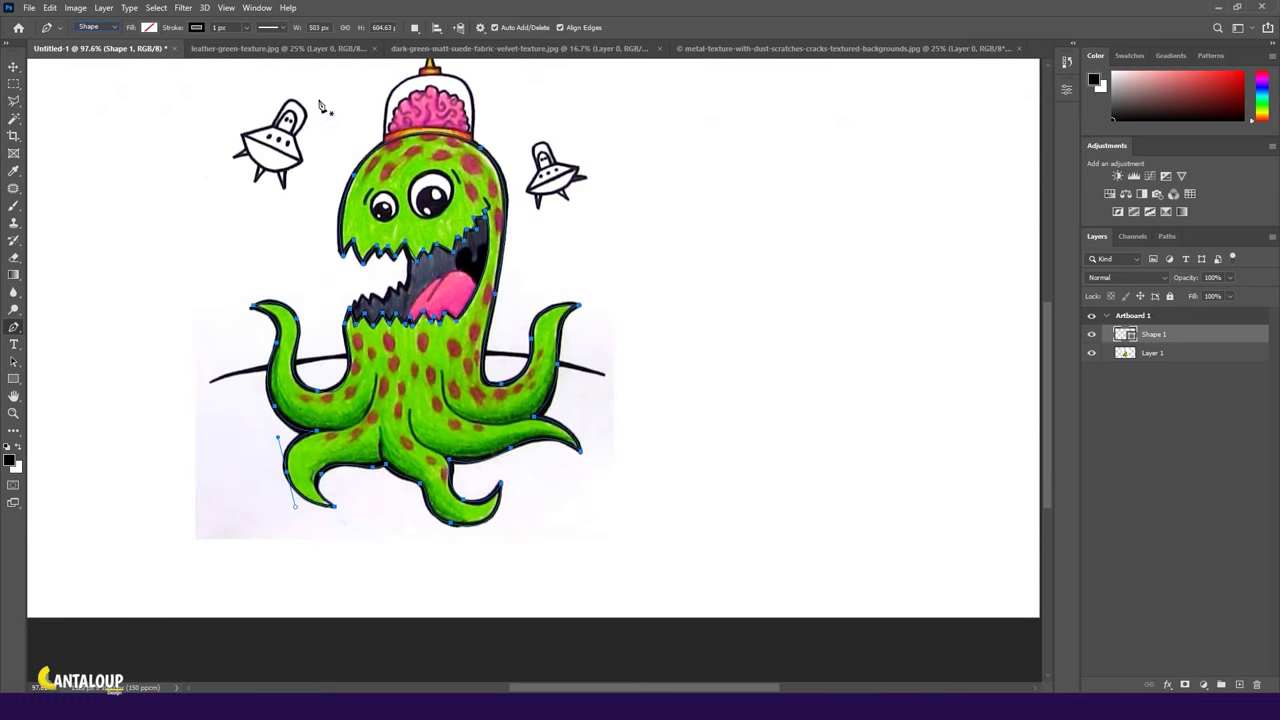
Fill the shape with the monster's green, sampled in the Color Picker.
{"action": "left_click", "coordinate": [197, 27]}
{"action": "left_click", "coordinate": [149, 27]}
{"action": "left_click", "coordinate": [231, 53]}
{"action": "left_click", "coordinate": [370, 381]}
{"action": "left_click", "coordinate": [765, 150]}
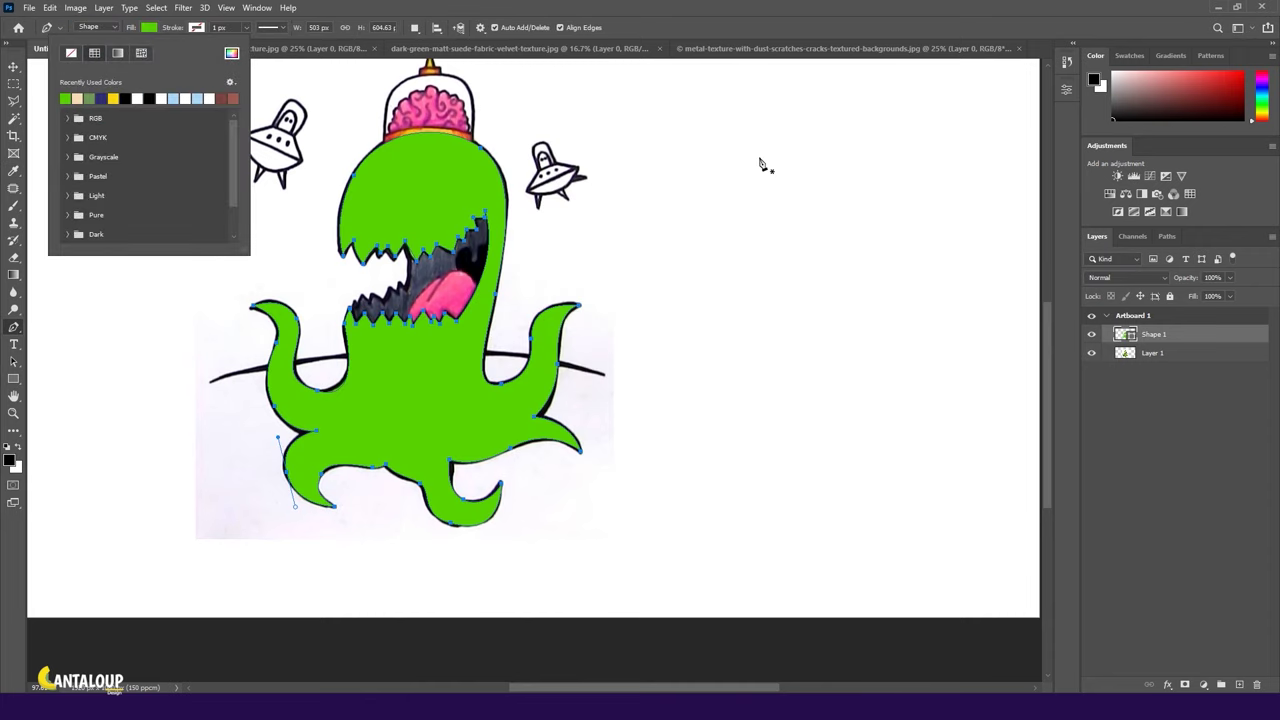
Compare the green shape against the drawing, then lock the Shape 1 layer.
{"action": "key", "text": "v"}
{"action": "left_click", "coordinate": [1176, 440]}
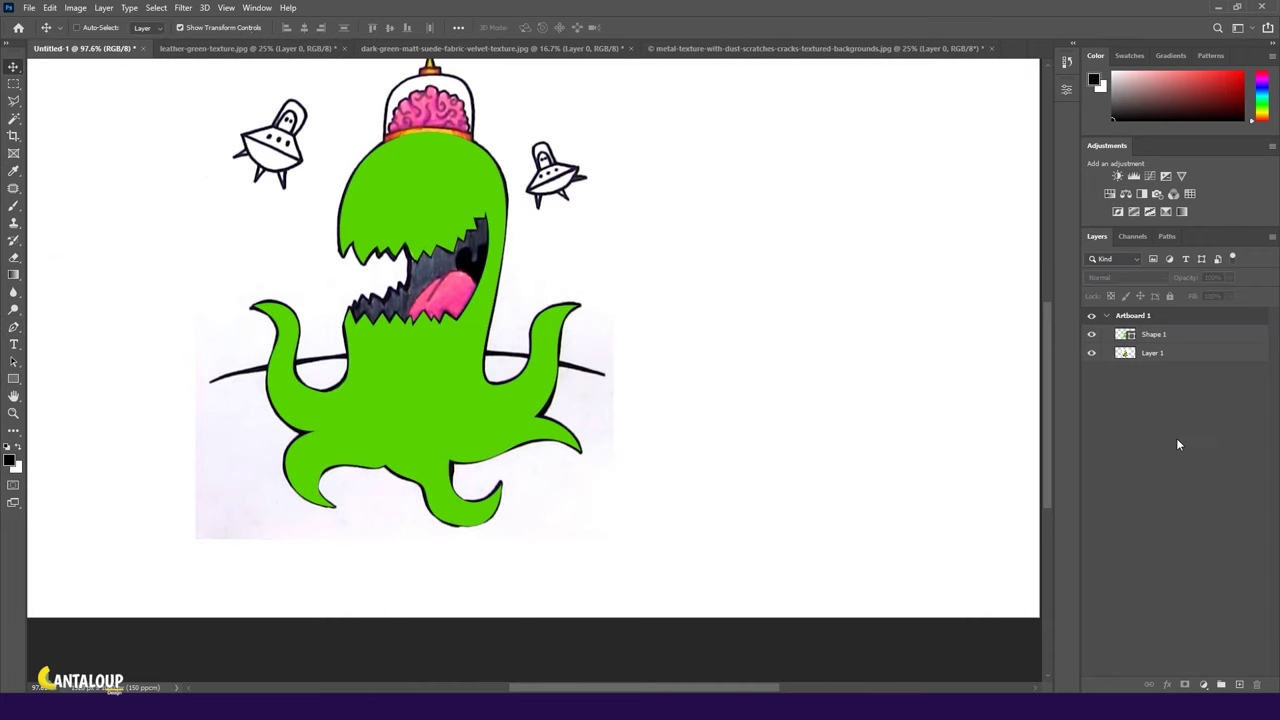
{"action": "scroll", "coordinate": [366, 230], "scroll_direction": "up", "scroll_amount": 2}
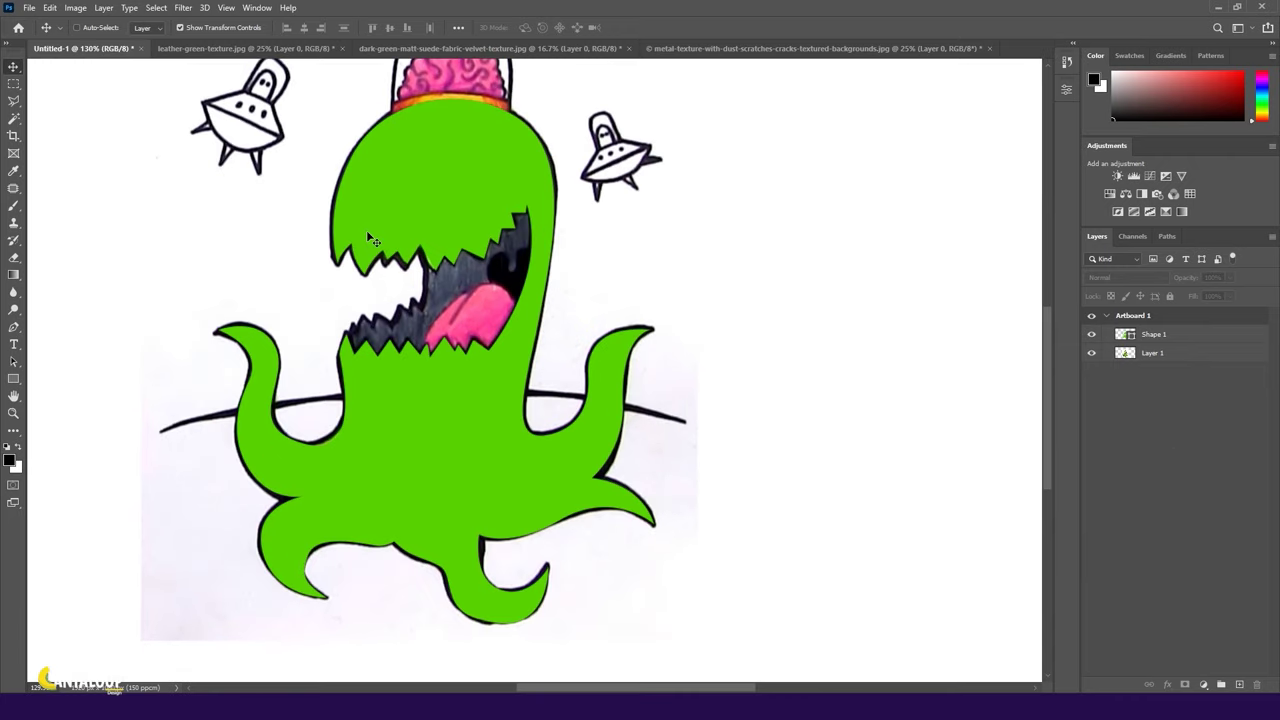
{"action": "scroll", "coordinate": [375, 255], "scroll_direction": "up", "scroll_amount": 2}
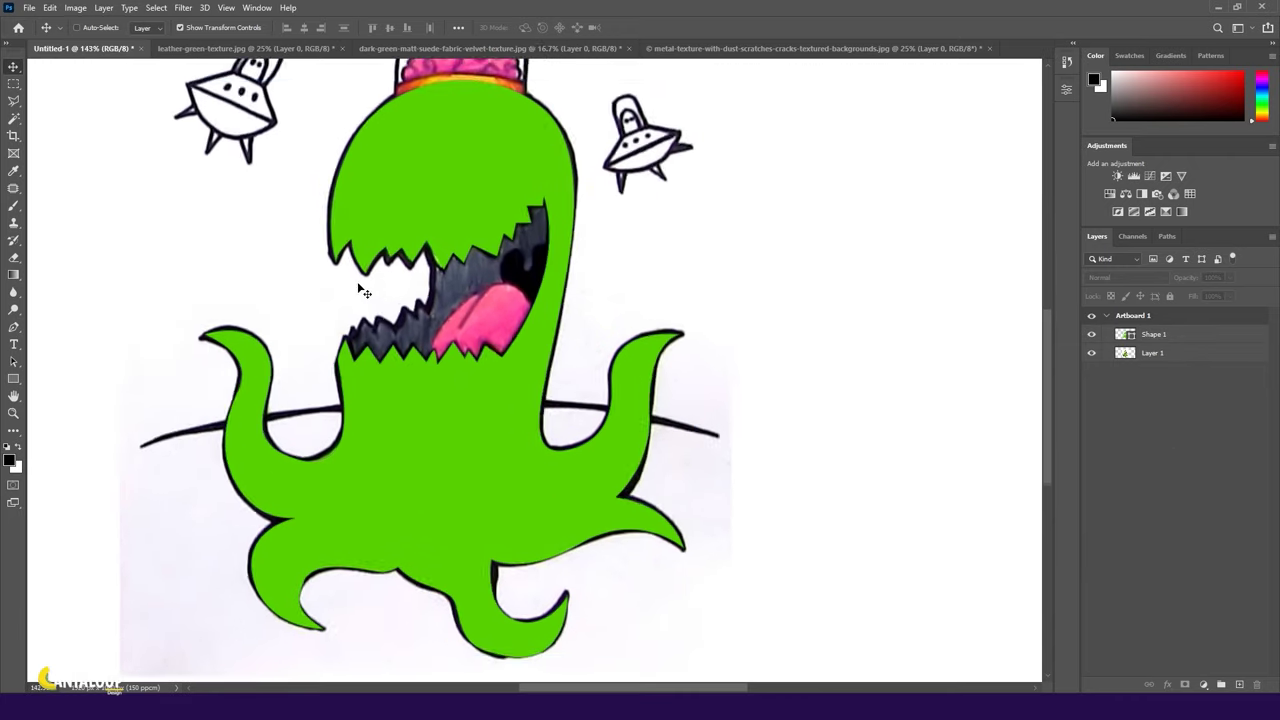
{"action": "left_click", "coordinate": [1092, 334]}
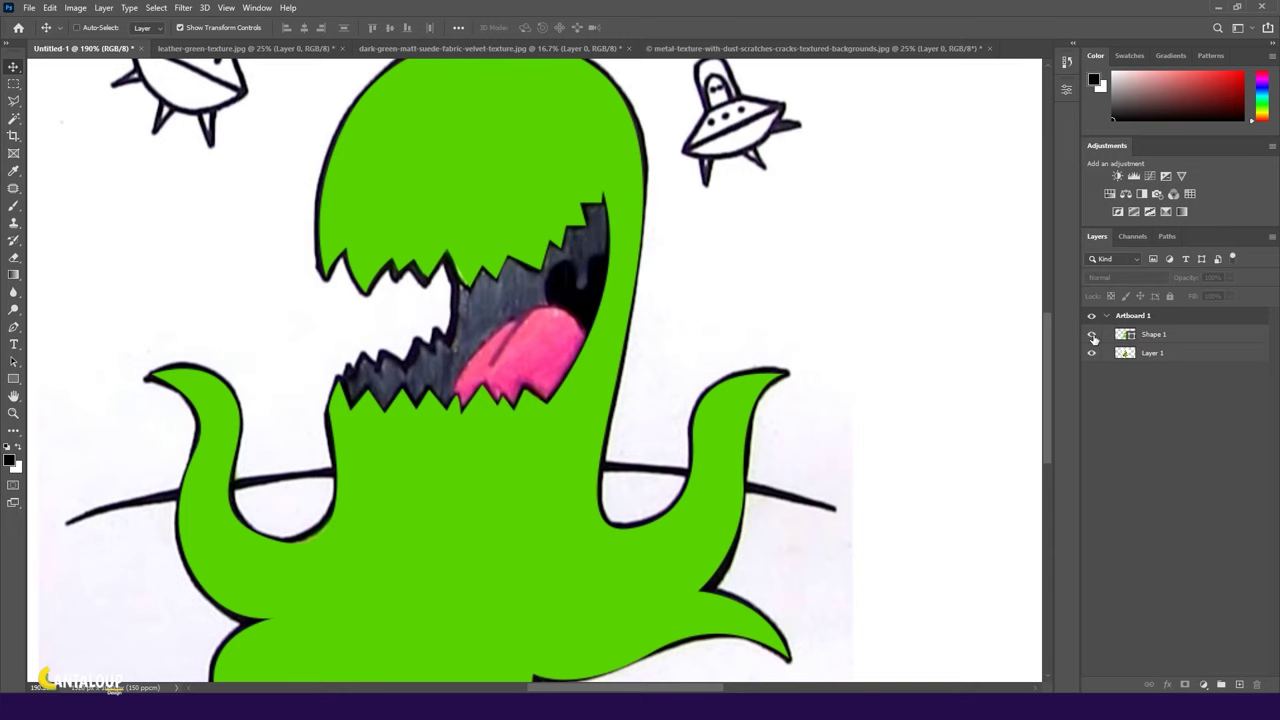
{"action": "left_click", "coordinate": [1150, 334]}
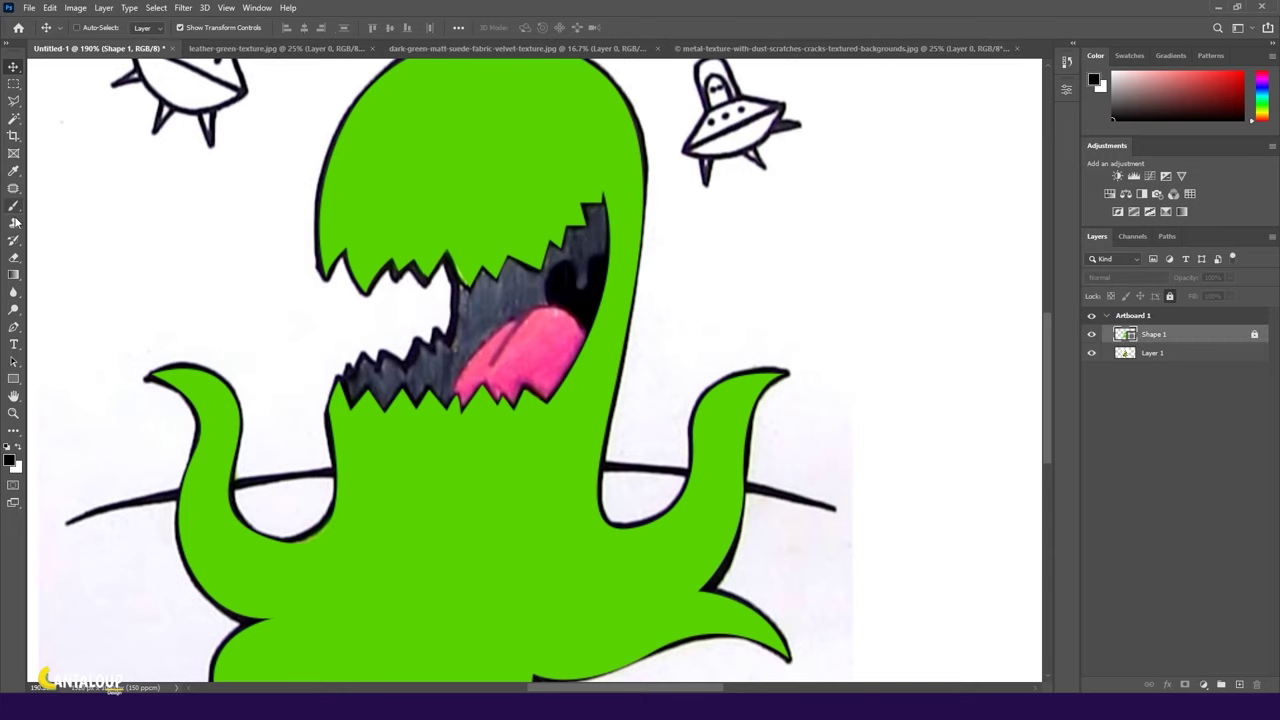
{"action": "key", "text": "p"}
{"action": "scroll", "coordinate": [460, 300], "scroll_direction": "up", "scroll_amount": 3}
Trace a second shape around the open mouth and teeth and along the body's lower edge.
{"action": "left_click", "coordinate": [458, 228]}
{"action": "left_click_drag", "start_coordinate": [460, 384], "coordinate": [446, 428]}
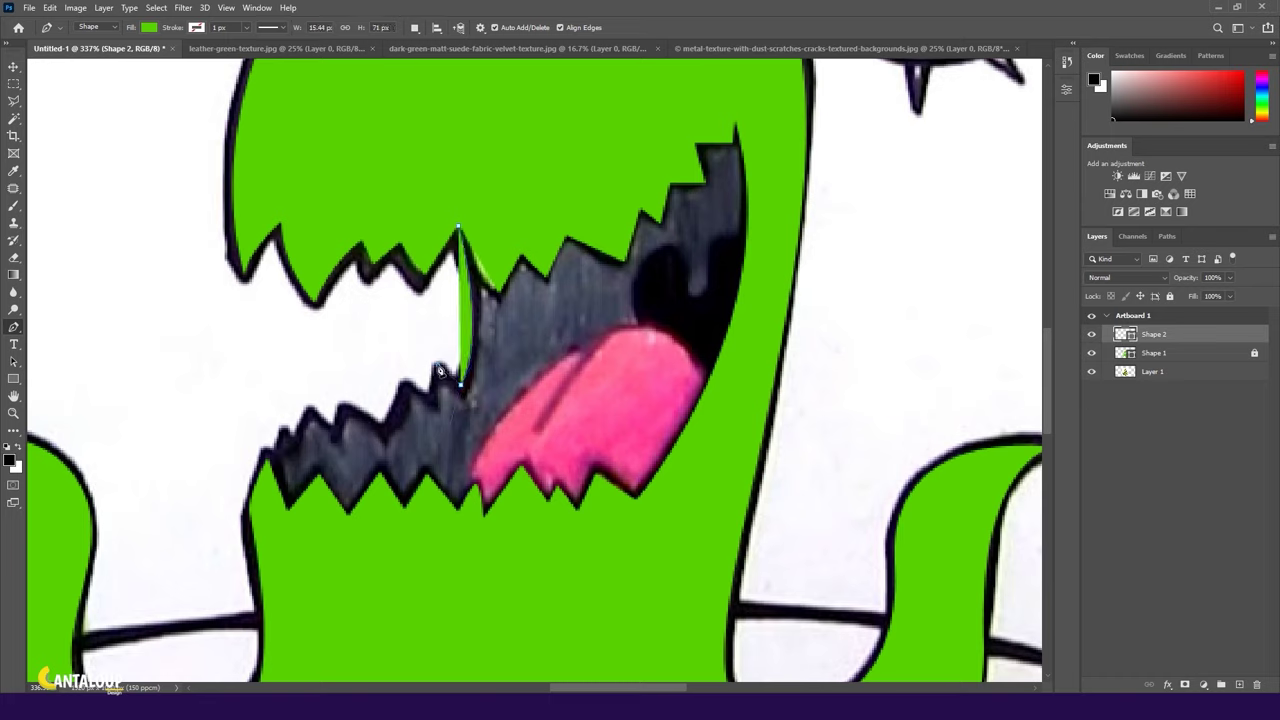
{"action": "left_click", "coordinate": [438, 365]}
{"action": "left_click", "coordinate": [434, 405]}
{"action": "left_click", "coordinate": [404, 385]}
{"action": "left_click", "coordinate": [386, 429]}
{"action": "left_click", "coordinate": [347, 406]}
{"action": "left_click", "coordinate": [270, 451]}
{"action": "left_click", "coordinate": [600, 543]}
{"action": "scroll", "coordinate": [690, 560], "scroll_direction": "up", "scroll_amount": 1}
{"action": "left_click", "coordinate": [692, 571]}
{"action": "left_click_drag", "start_coordinate": [743, 176], "coordinate": [651, 120]}
{"action": "scroll", "coordinate": [700, 180], "scroll_direction": "up", "scroll_amount": 1}
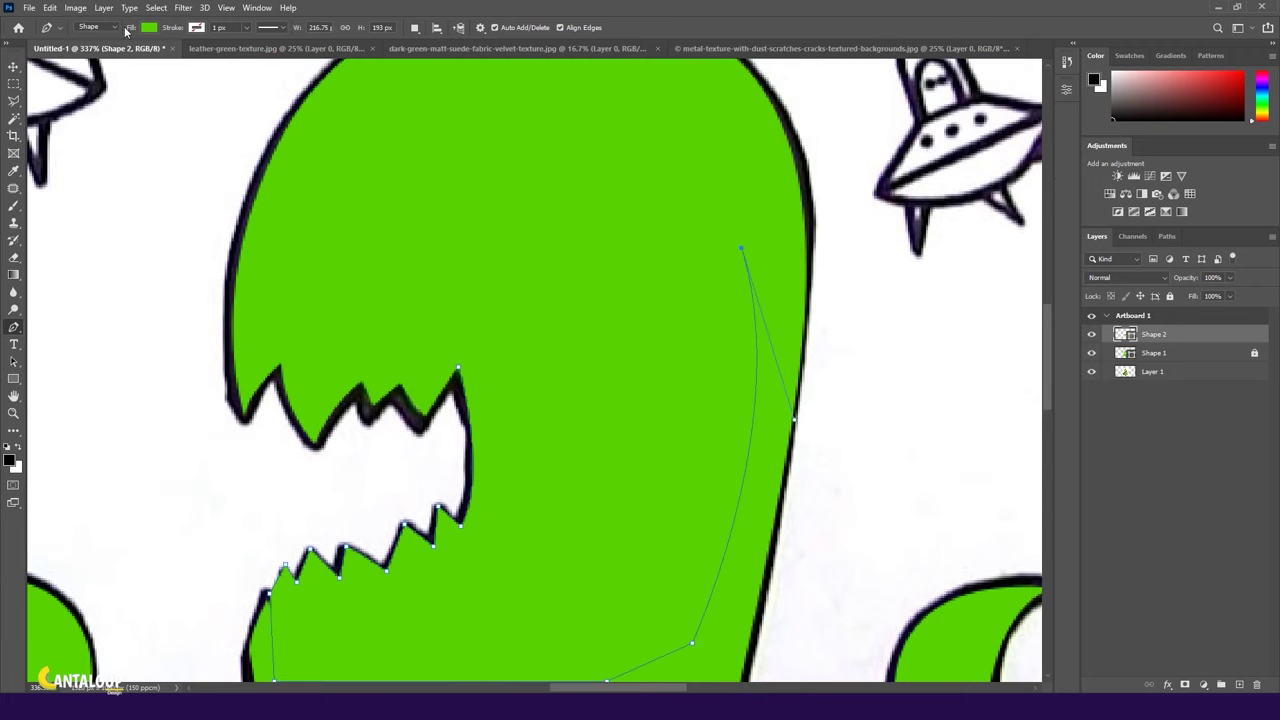
Set the mouth shape's fill to none, then to near-black in the Color Picker.
{"action": "left_click", "coordinate": [148, 27]}
{"action": "left_click", "coordinate": [62, 48]}
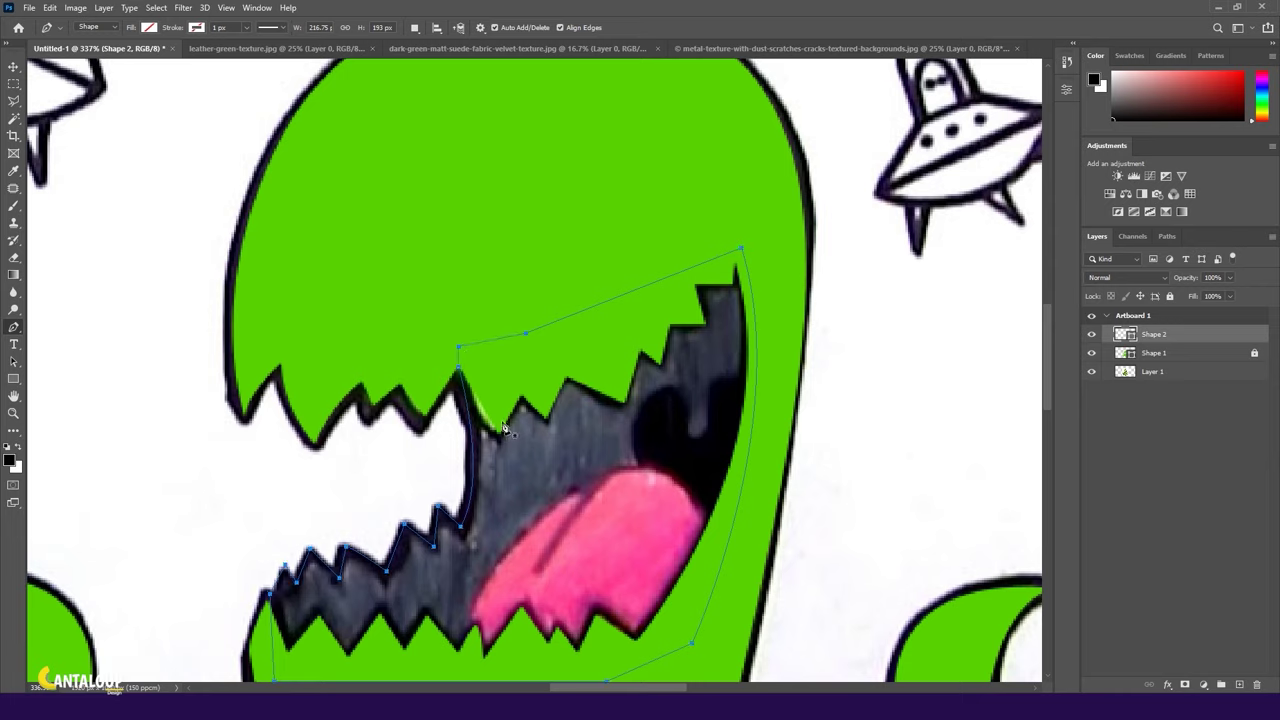
{"action": "left_click", "coordinate": [148, 27]}
{"action": "left_click", "coordinate": [131, 97]}
{"action": "left_click", "coordinate": [231, 53]}
{"action": "left_click", "coordinate": [745, 152]}
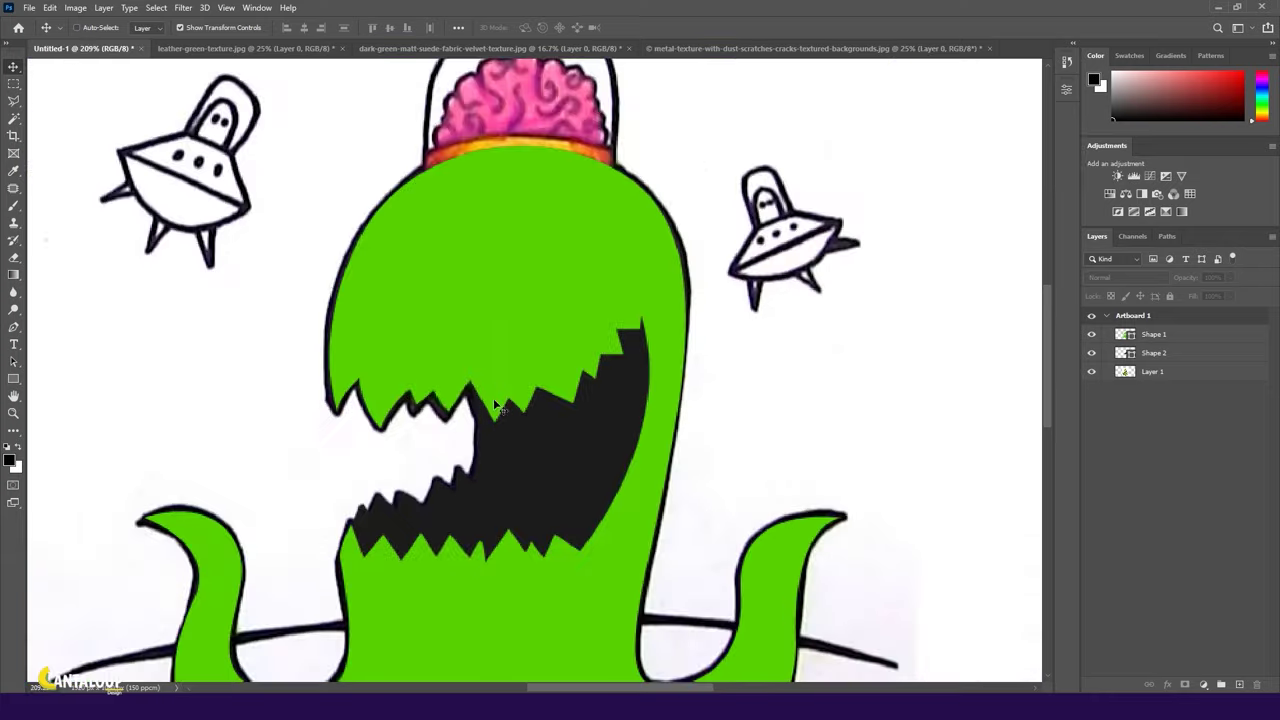
Hide the shapes, draw an ellipse over the large eye and reshape its bottom to fit.
{"action": "left_click_drag", "start_coordinate": [1091, 334], "coordinate": [1091, 352]}
{"action": "key", "text": "shift+u"}
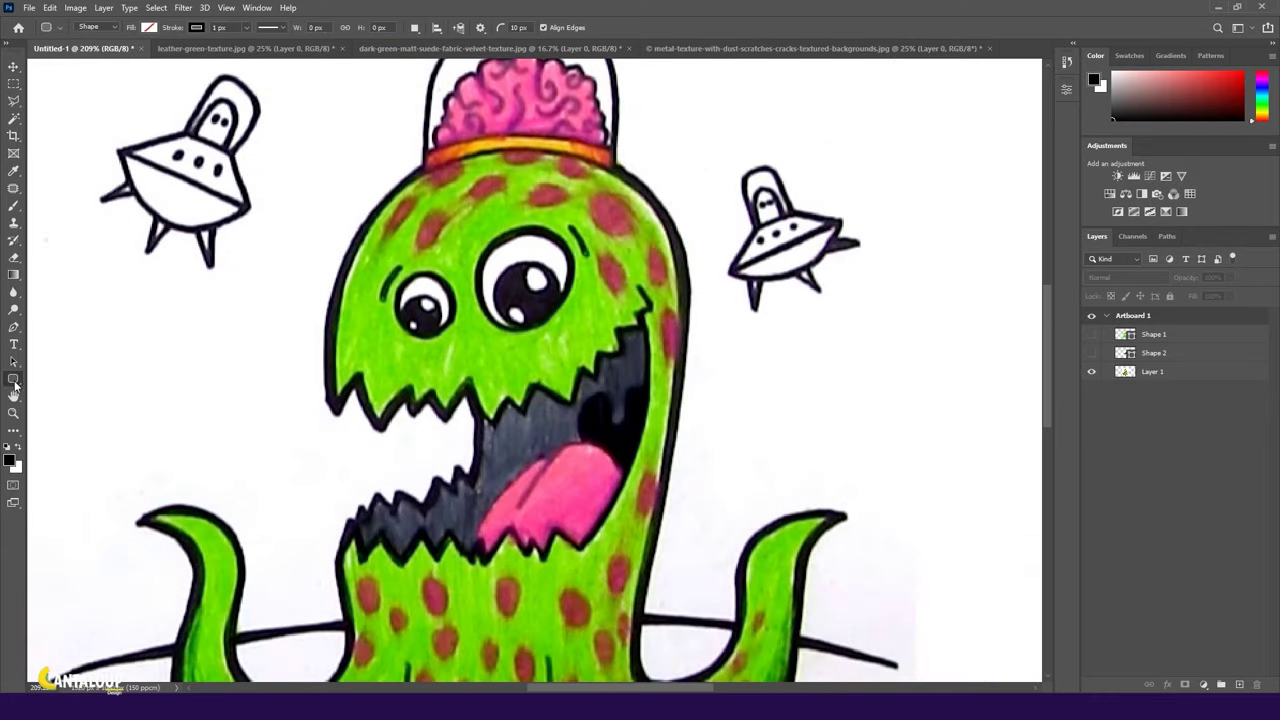
{"action": "left_click_drag", "start_coordinate": [480, 264], "coordinate": [577, 361]}
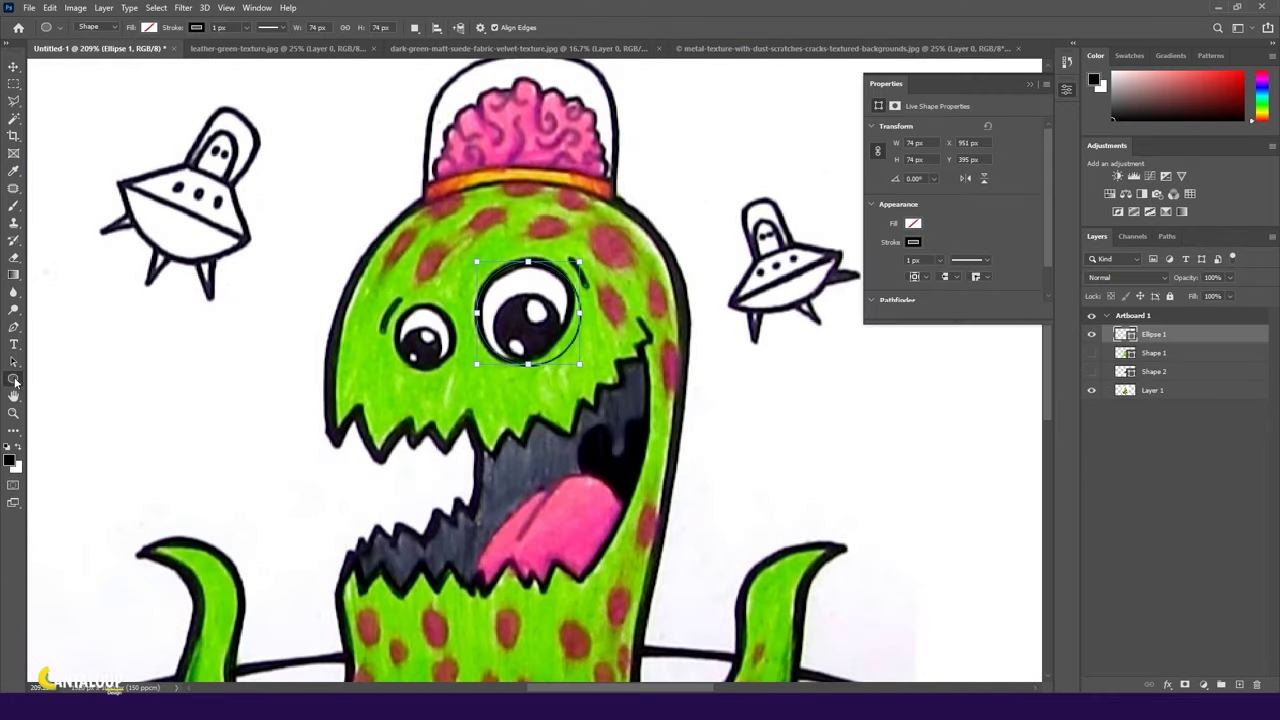
{"action": "left_click", "coordinate": [13, 361]}
{"action": "scroll", "coordinate": [558, 296], "scroll_direction": "up", "scroll_amount": 2}
{"action": "left_click", "coordinate": [518, 378]}
{"action": "key", "text": "Return"}
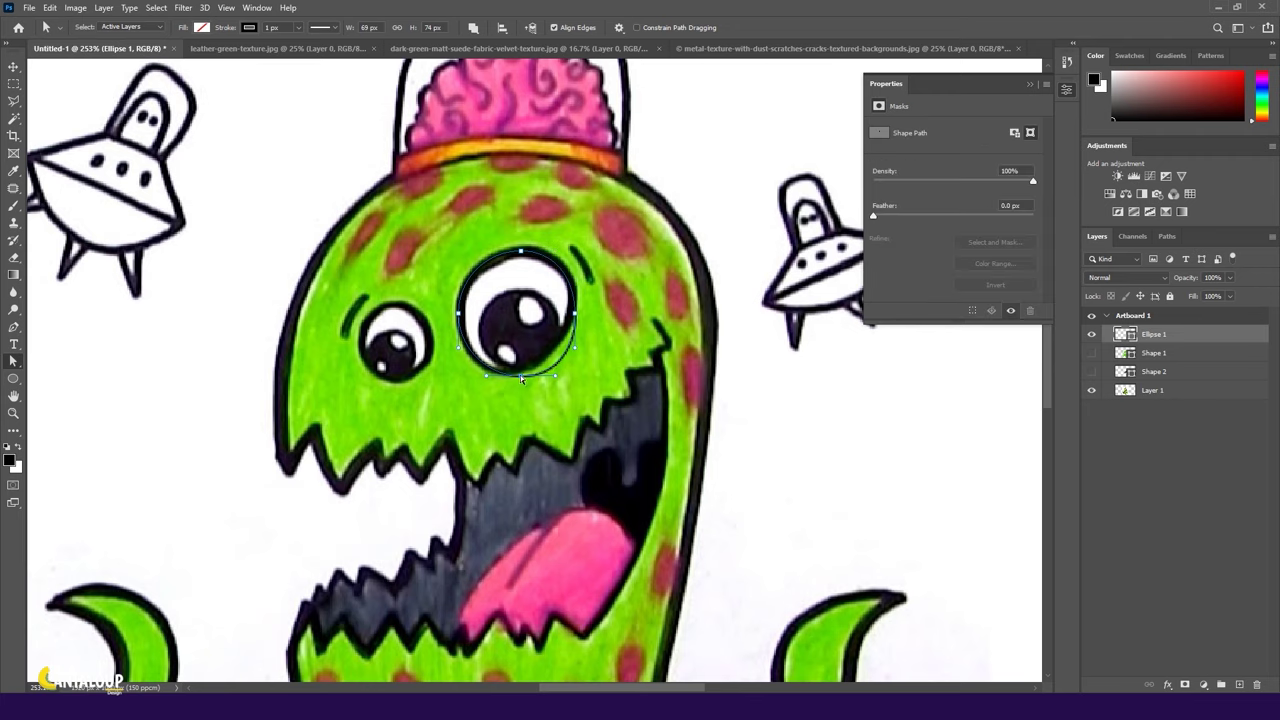
{"action": "left_click_drag", "start_coordinate": [535, 377], "coordinate": [518, 375]}
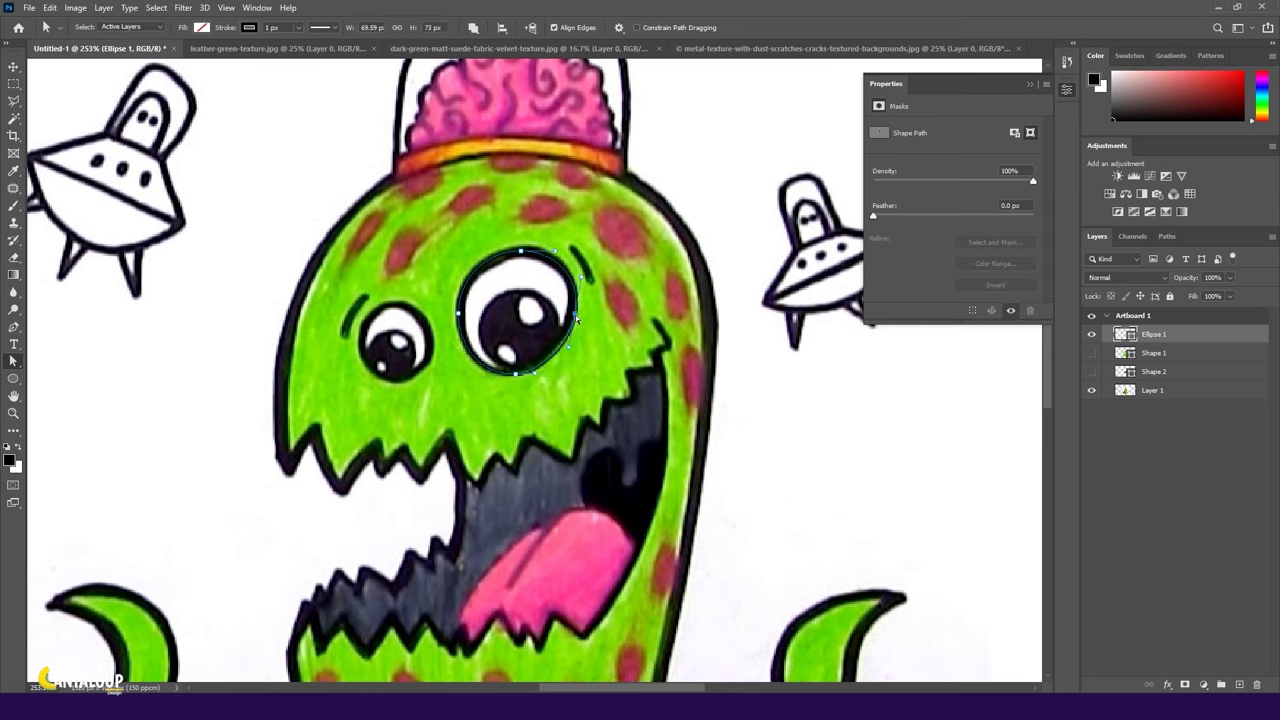
{"action": "left_click", "coordinate": [13, 67]}
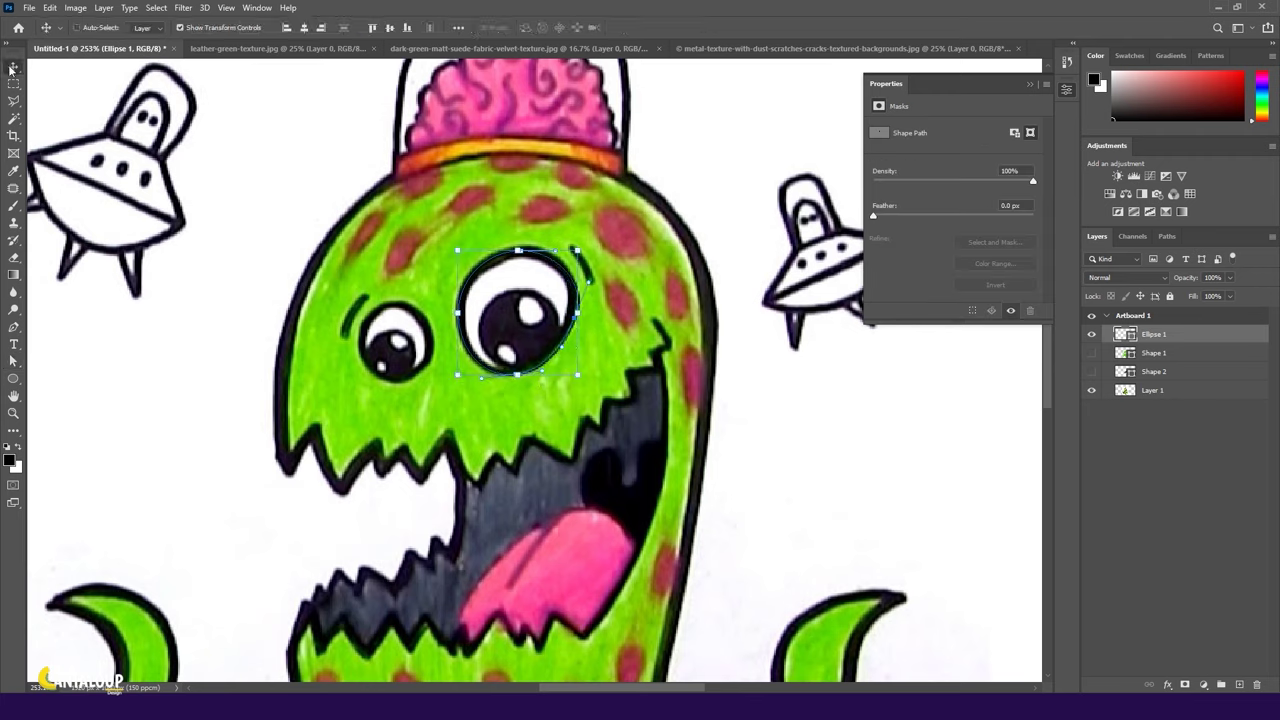
Give the eye ellipse no stroke and a white fill.
{"action": "left_click", "coordinate": [13, 327]}
{"action": "left_click", "coordinate": [197, 27]}
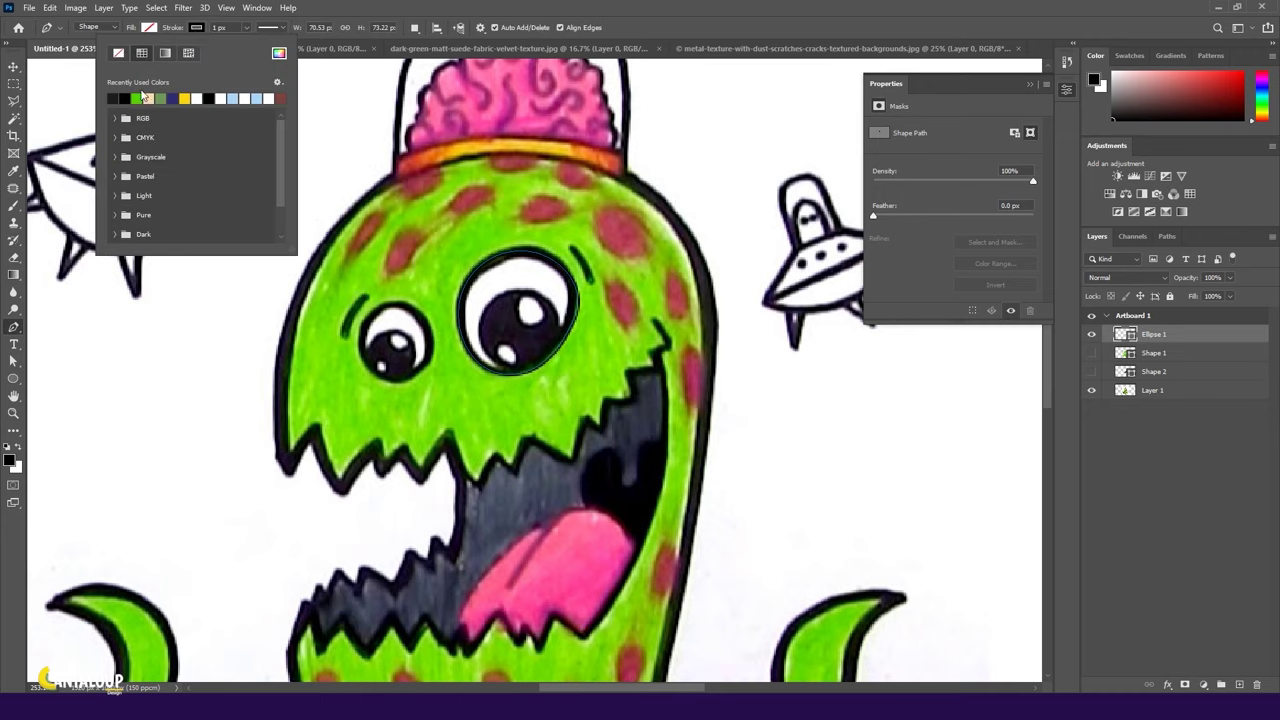
{"action": "left_click", "coordinate": [268, 97]}
{"action": "left_click", "coordinate": [148, 27]}
{"action": "left_click", "coordinate": [172, 97]}
Draw a second white circle over the small eye and convert it to an editable path.
{"action": "left_click", "coordinate": [13, 378]}
{"action": "left_click_drag", "start_coordinate": [396, 340], "coordinate": [432, 376]}
{"action": "right_click", "coordinate": [13, 361]}
{"action": "left_click", "coordinate": [60, 378]}
{"action": "scroll", "coordinate": [396, 340], "scroll_direction": "up", "scroll_amount": 2}
{"action": "left_click", "coordinate": [397, 291]}
{"action": "left_click", "coordinate": [598, 262]}
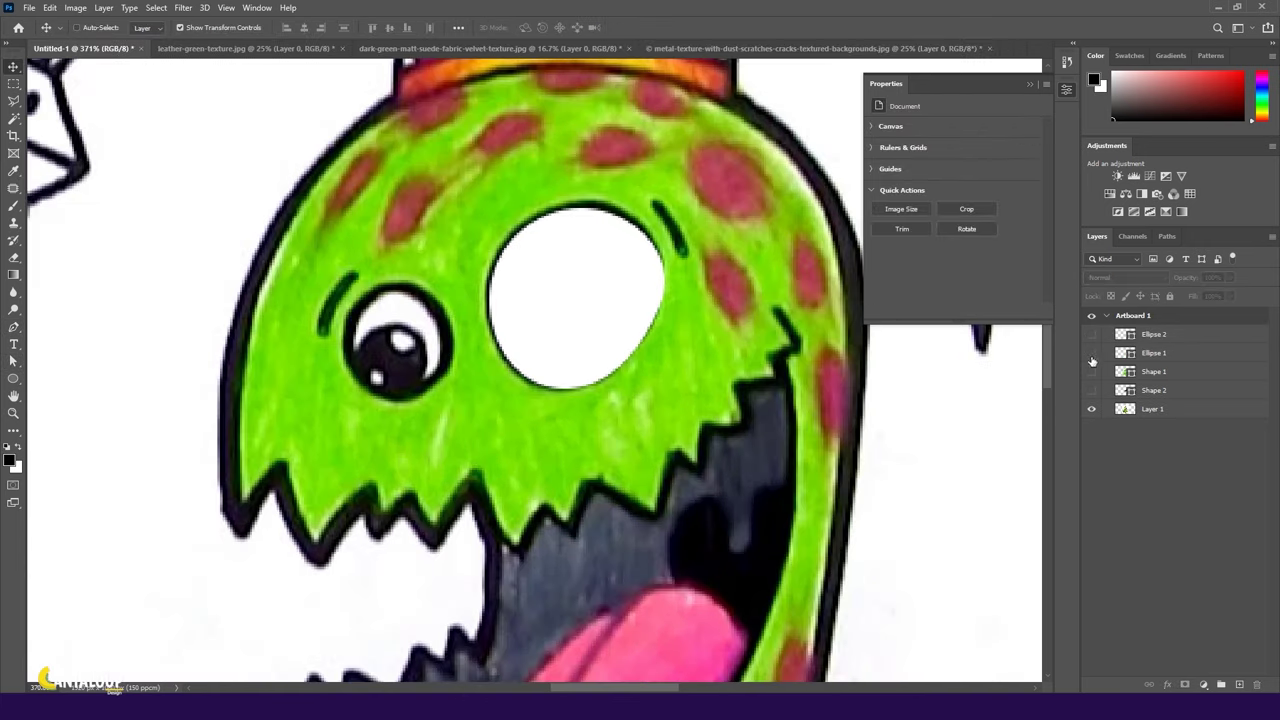
Draw a dark pupil circle on the small eye and copy it, enlarged, onto the big eye.
{"action": "mouse_move", "coordinate": [358, 325]}
{"action": "left_mouse_down"}
{"action": "mouse_move", "coordinate": [429, 394]}
{"action": "mouse_move", "coordinate": [579, 330]}
{"action": "mouse_move", "coordinate": [620, 424]}
{"action": "left_mouse_up"}
{"action": "left_click", "coordinate": [150, 27]}
{"action": "left_click", "coordinate": [75, 103]}
{"action": "key", "text": "v"}
{"action": "key", "text": "ctrl+t"}
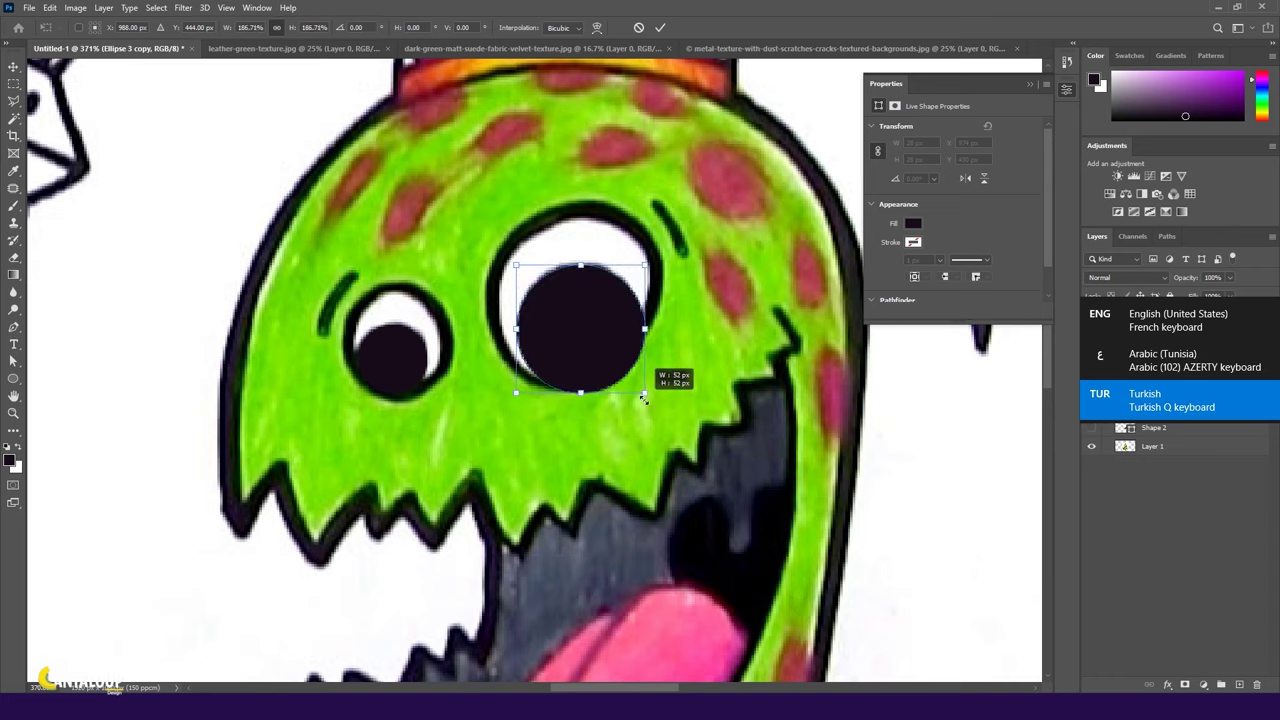
{"action": "key", "text": "Return"}
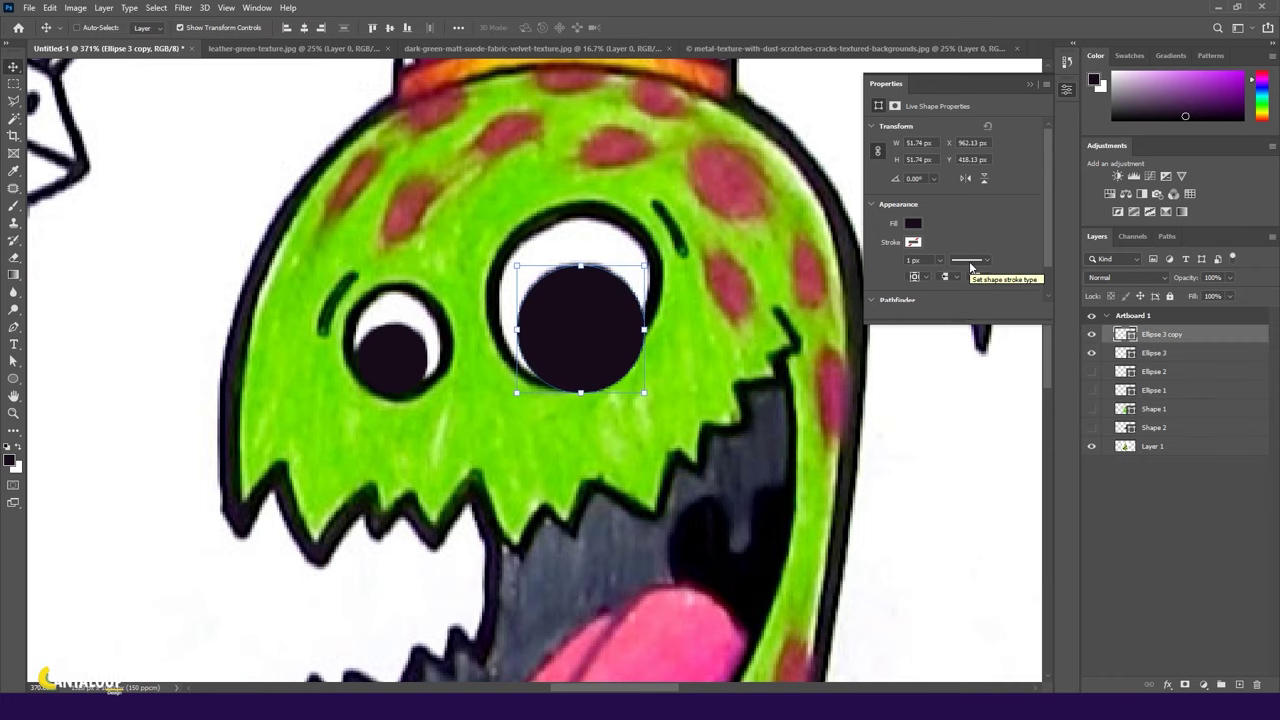
Draw a tiny white highlight on the left pupil and copy it onto the right pupil.
{"action": "key", "text": "u"}
{"action": "scroll", "coordinate": [390, 378], "scroll_direction": "up", "scroll_amount": 2}
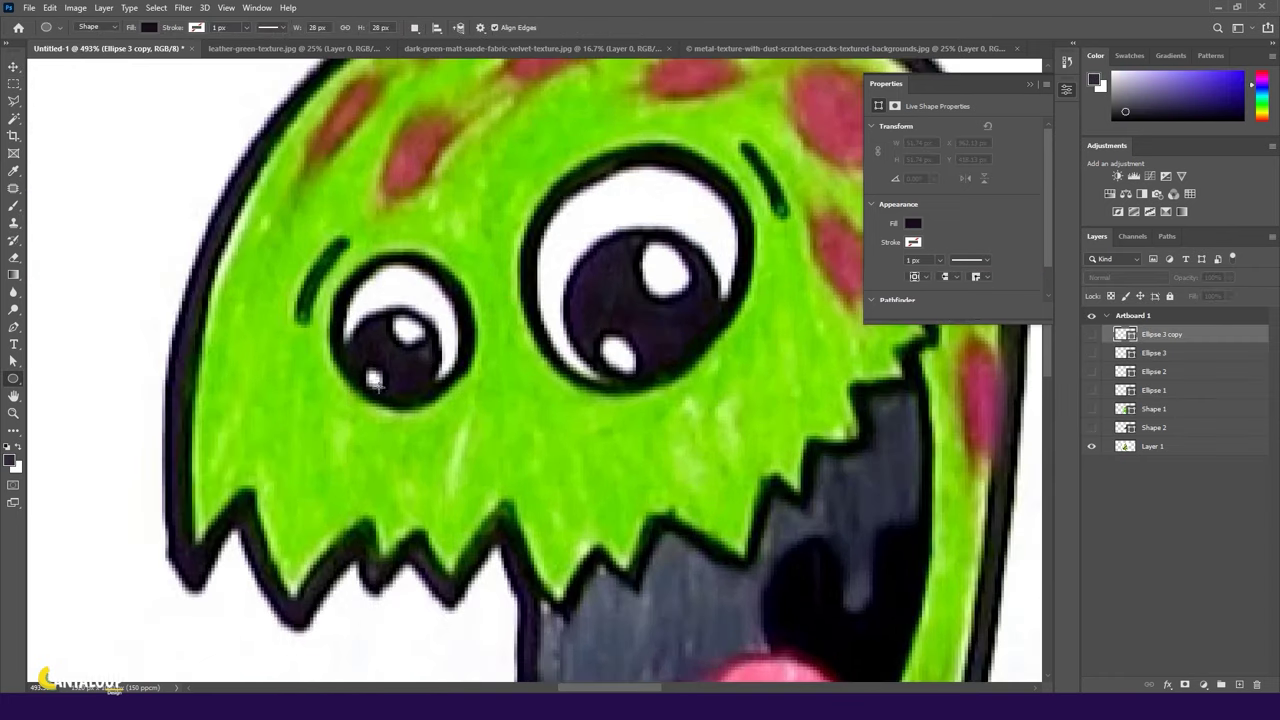
{"action": "left_click_drag", "start_coordinate": [385, 388], "coordinate": [385, 386]}
{"action": "key", "text": "p"}
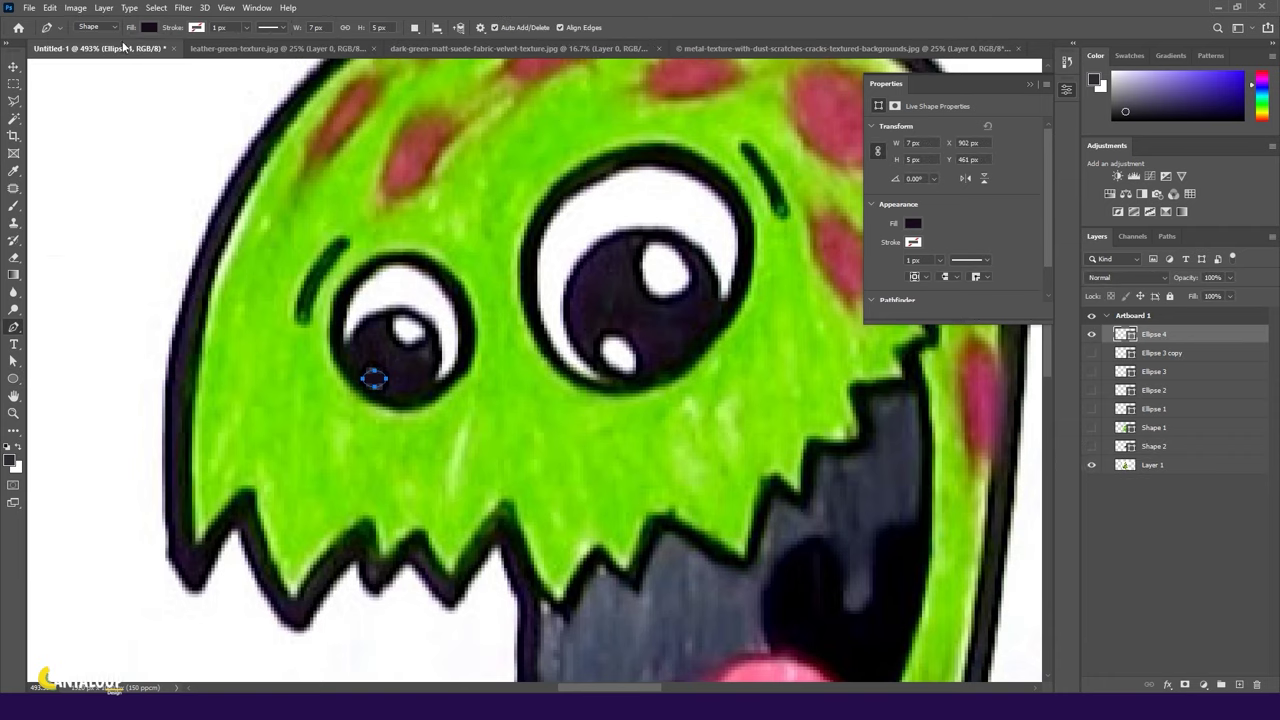
{"action": "left_click", "coordinate": [14, 67]}
{"action": "scroll", "coordinate": [375, 416], "scroll_direction": "up", "scroll_amount": 1}
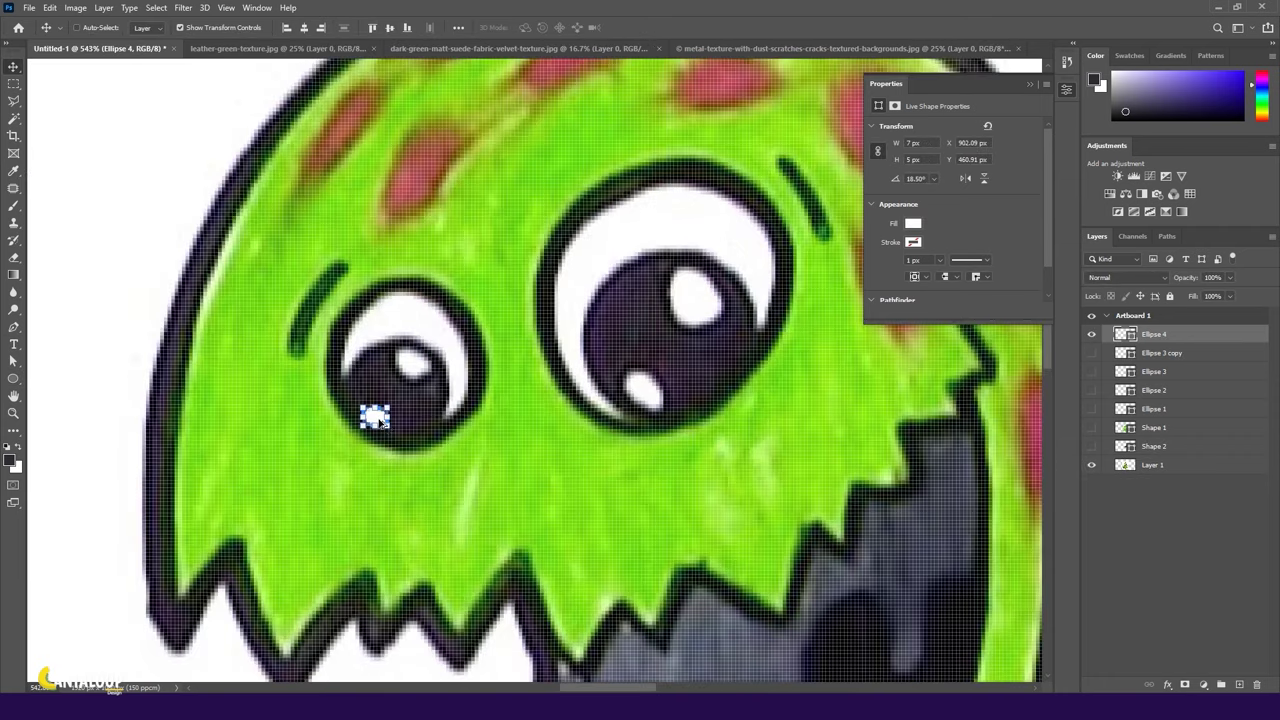
{"action": "left_click_drag", "start_coordinate": [375, 416], "coordinate": [640, 385]}
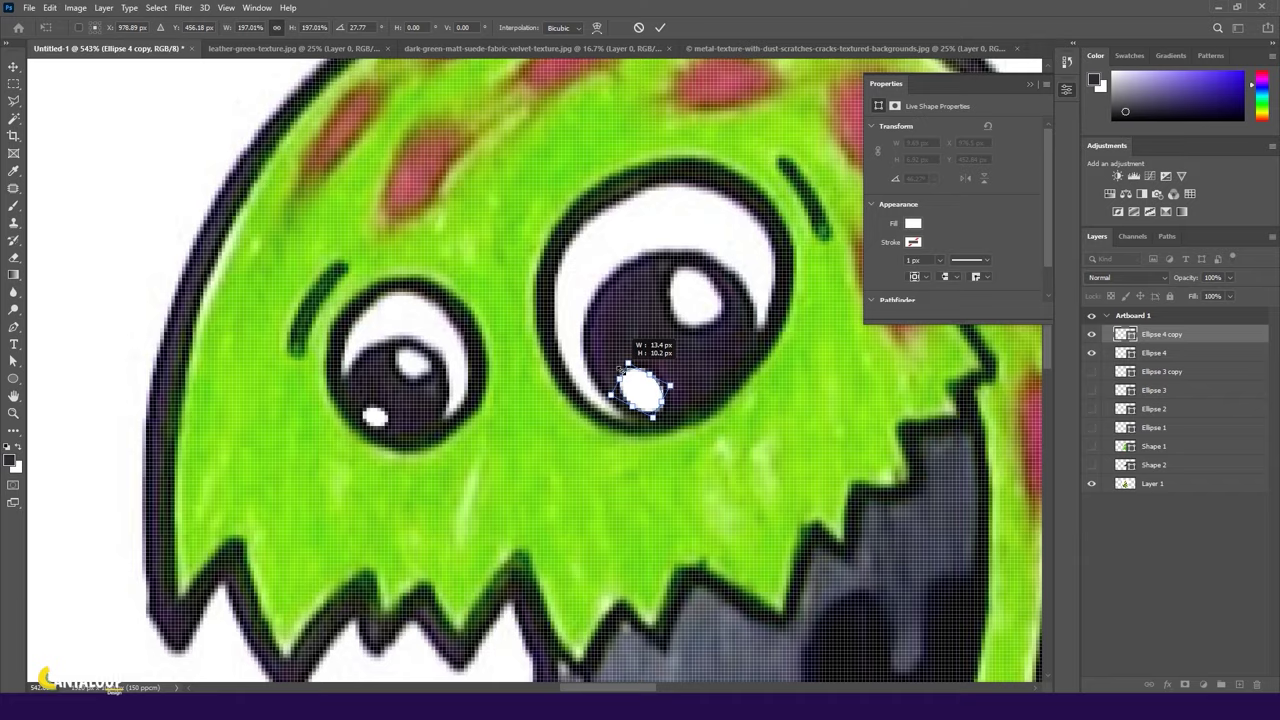
{"action": "scroll", "coordinate": [367, 322], "scroll_direction": "down", "scroll_amount": 2}
{"action": "scroll", "coordinate": [367, 322], "scroll_direction": "down", "scroll_amount": 2}
Rotate the Ellipse 5 highlight and adjust its anchor points.
{"action": "mouse_move", "coordinate": [363, 350]}
{"action": "left_mouse_down"}
{"action": "mouse_move", "coordinate": [425, 368]}
{"action": "mouse_move", "coordinate": [658, 280]}
{"action": "left_mouse_up"}
{"action": "scroll", "coordinate": [371, 357], "scroll_direction": "up", "scroll_amount": 2}
{"action": "key", "text": "ctrl+t"}
{"action": "key", "text": "Return"}
{"action": "key", "text": "a"}
{"action": "left_click", "coordinate": [647, 299]}
{"action": "left_click", "coordinate": [600, 263]}
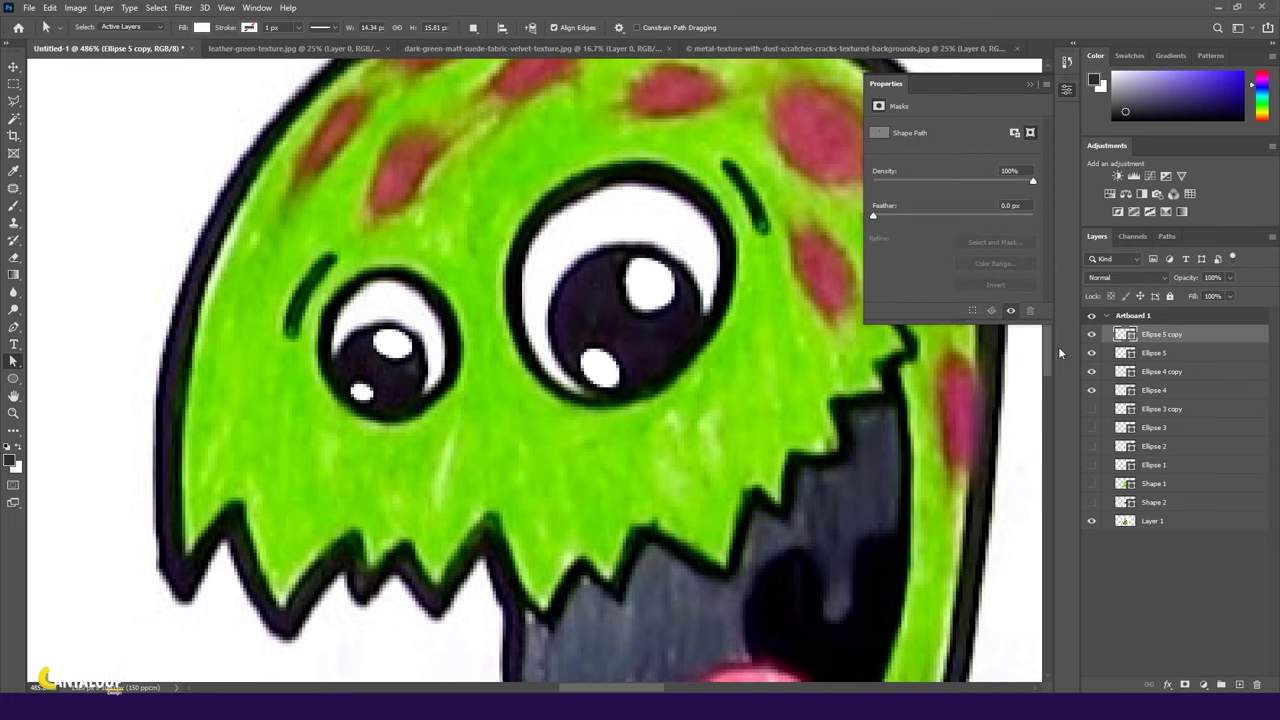
Select the Ellipse 5 layer, show its transform bounds, then hide all ellipse layers.
{"action": "left_click", "coordinate": [1155, 353]}
{"action": "scroll", "coordinate": [389, 346], "scroll_direction": "down", "scroll_amount": 2}
{"action": "key", "text": "alt+bracketleft"}
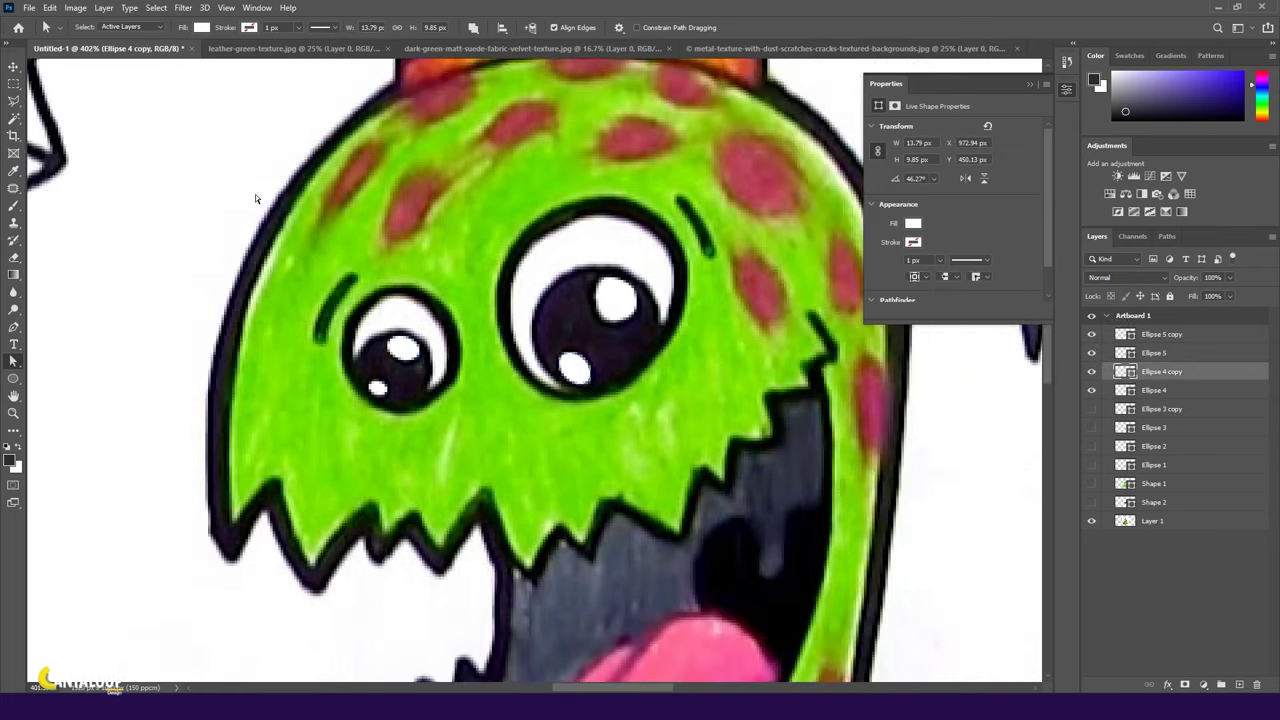
{"action": "key", "text": "v"}
{"action": "left_click_drag", "start_coordinate": [1093, 429], "coordinate": [1091, 334]}
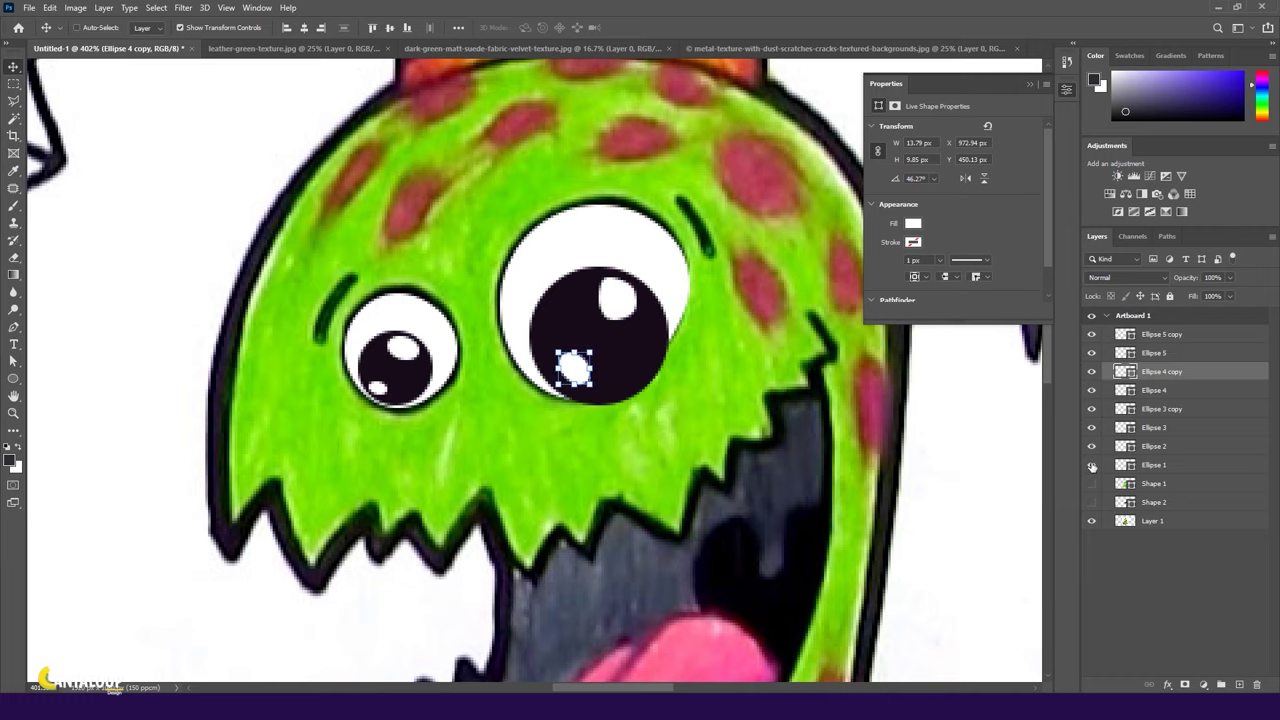
{"action": "scroll", "coordinate": [389, 360], "scroll_direction": "down", "scroll_amount": 3}
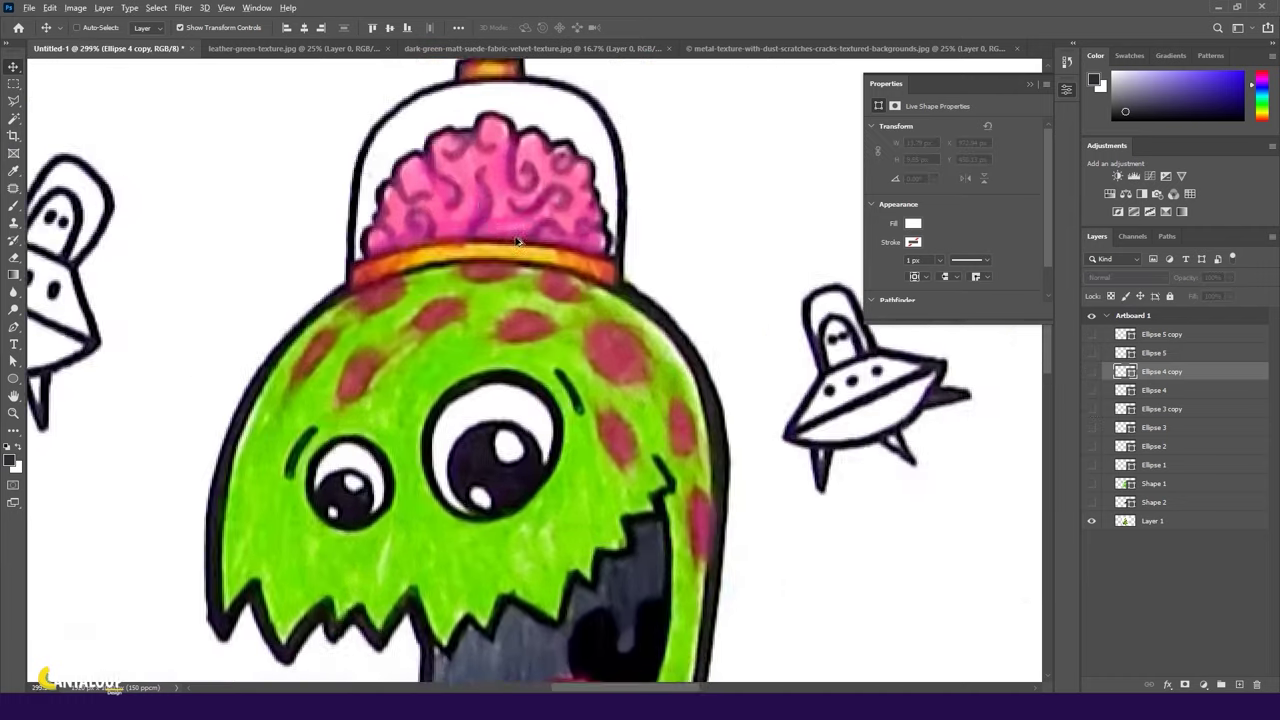
Trace the collar band beneath the brain as a pen shape with no fill.
{"action": "left_click", "coordinate": [17, 325]}
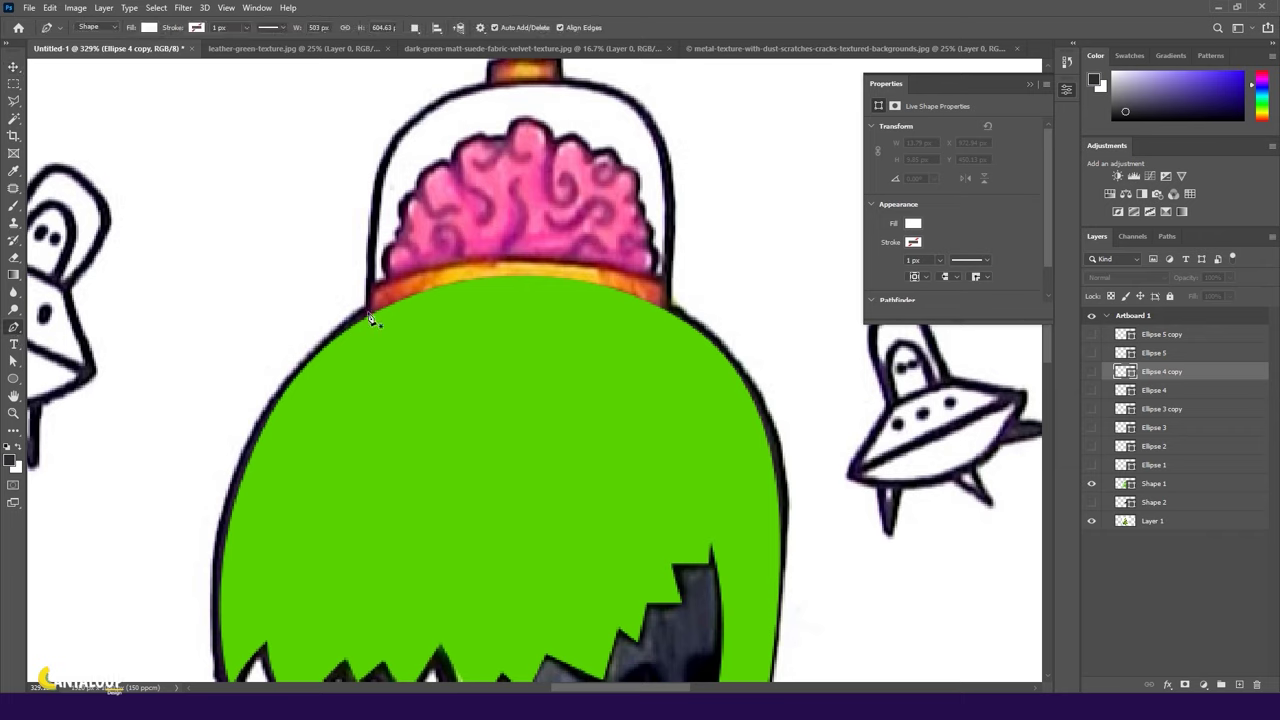
{"action": "left_click", "coordinate": [367, 313]}
{"action": "left_click", "coordinate": [669, 293]}
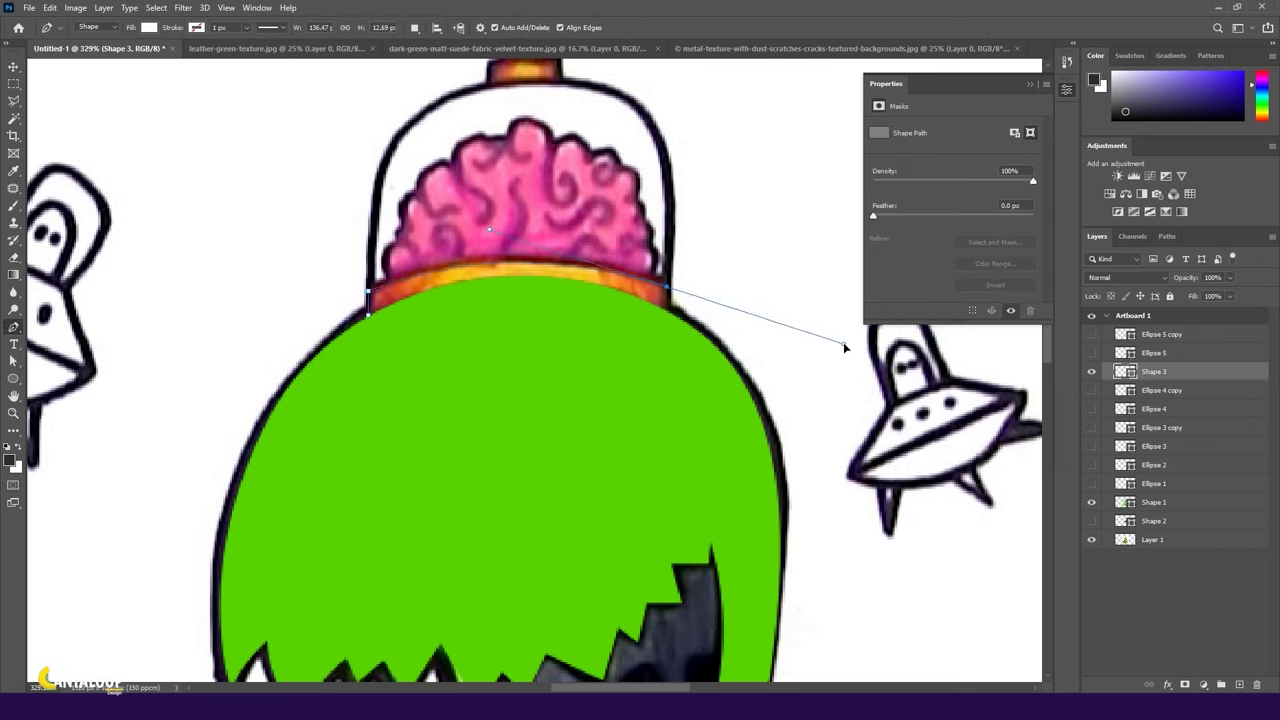
{"action": "left_click", "coordinate": [667, 313]}
{"action": "left_click", "coordinate": [149, 27]}
{"action": "left_click", "coordinate": [103, 52]}
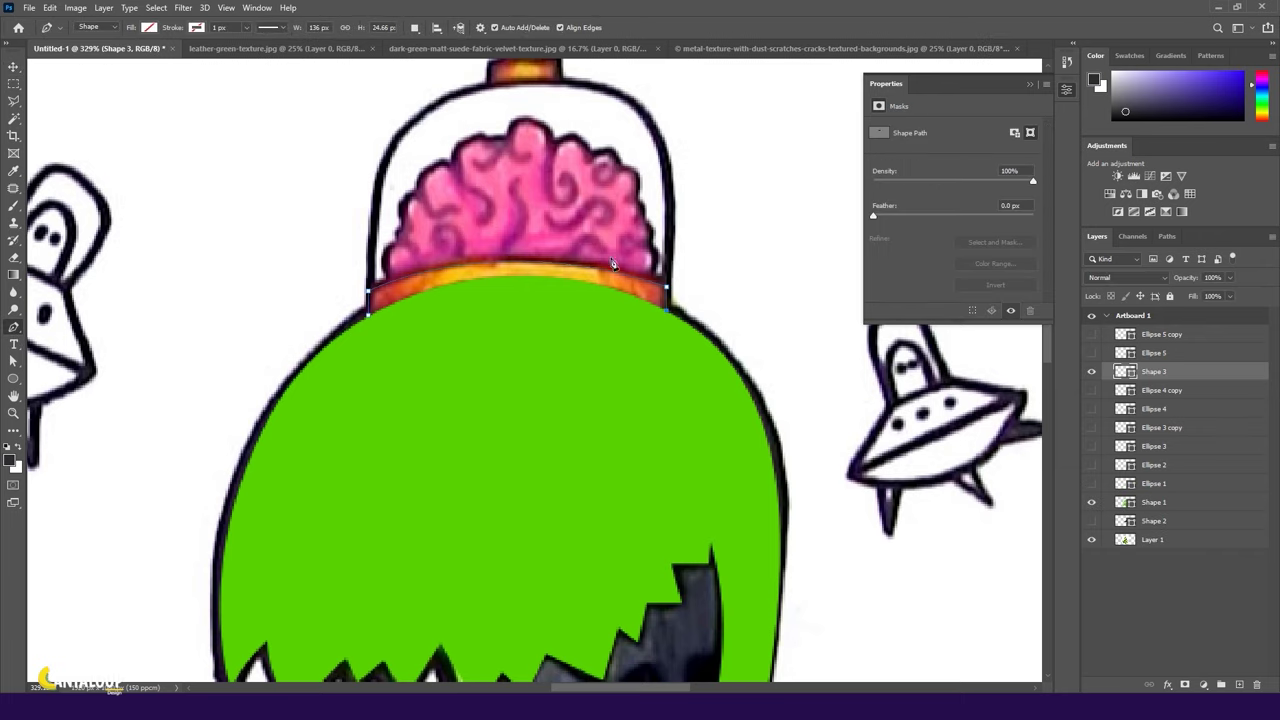
Give the band shape an orange fill from the Color Picker.
{"action": "key", "text": "v"}
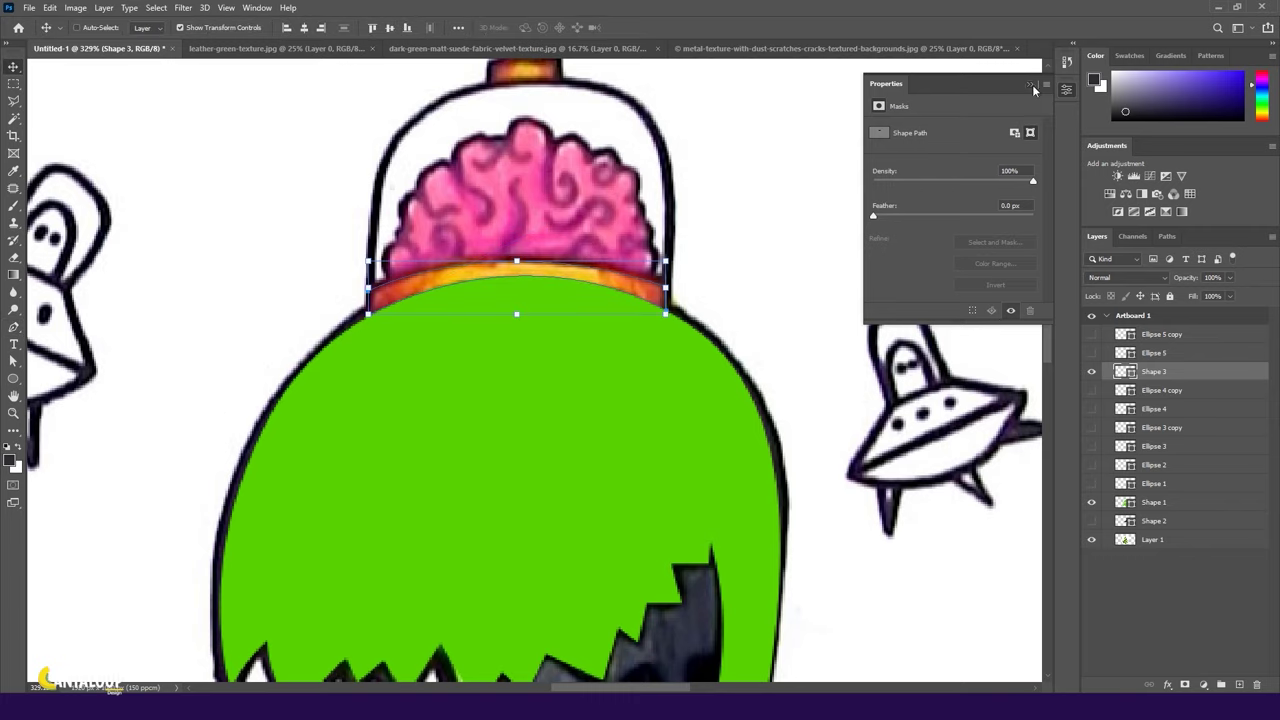
{"action": "key", "text": "p"}
{"action": "left_click", "coordinate": [149, 27]}
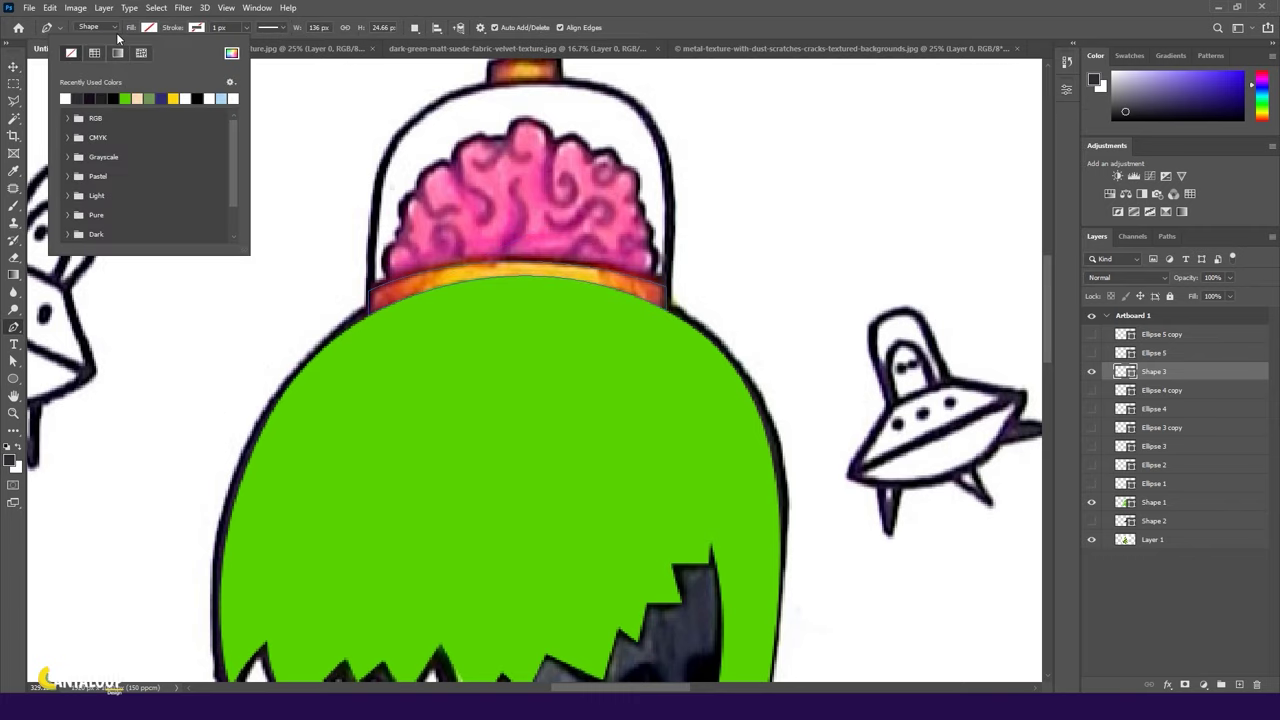
{"action": "left_click", "coordinate": [231, 53]}
{"action": "left_click", "coordinate": [690, 160]}
{"action": "left_click", "coordinate": [834, 149]}
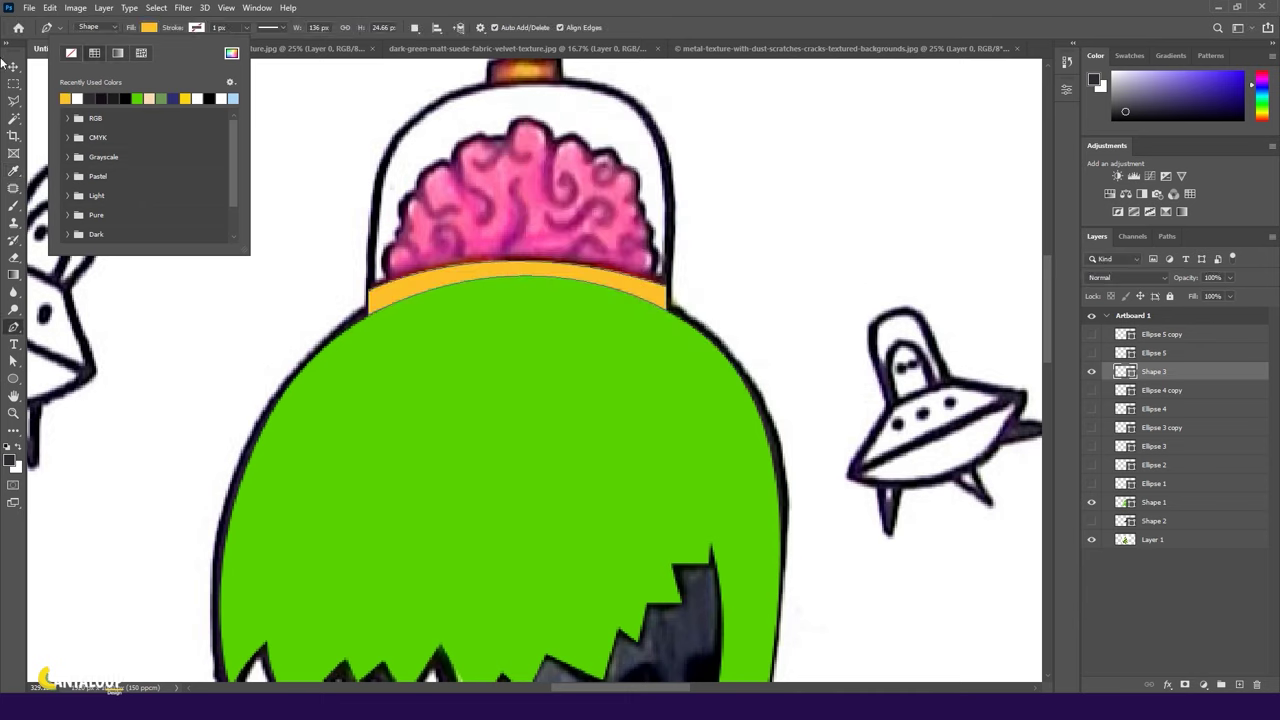
Move the orange band layer to the top of Artboard 1.
{"action": "key", "text": "v"}
{"action": "scroll", "coordinate": [632, 287], "scroll_direction": "up", "scroll_amount": 3}
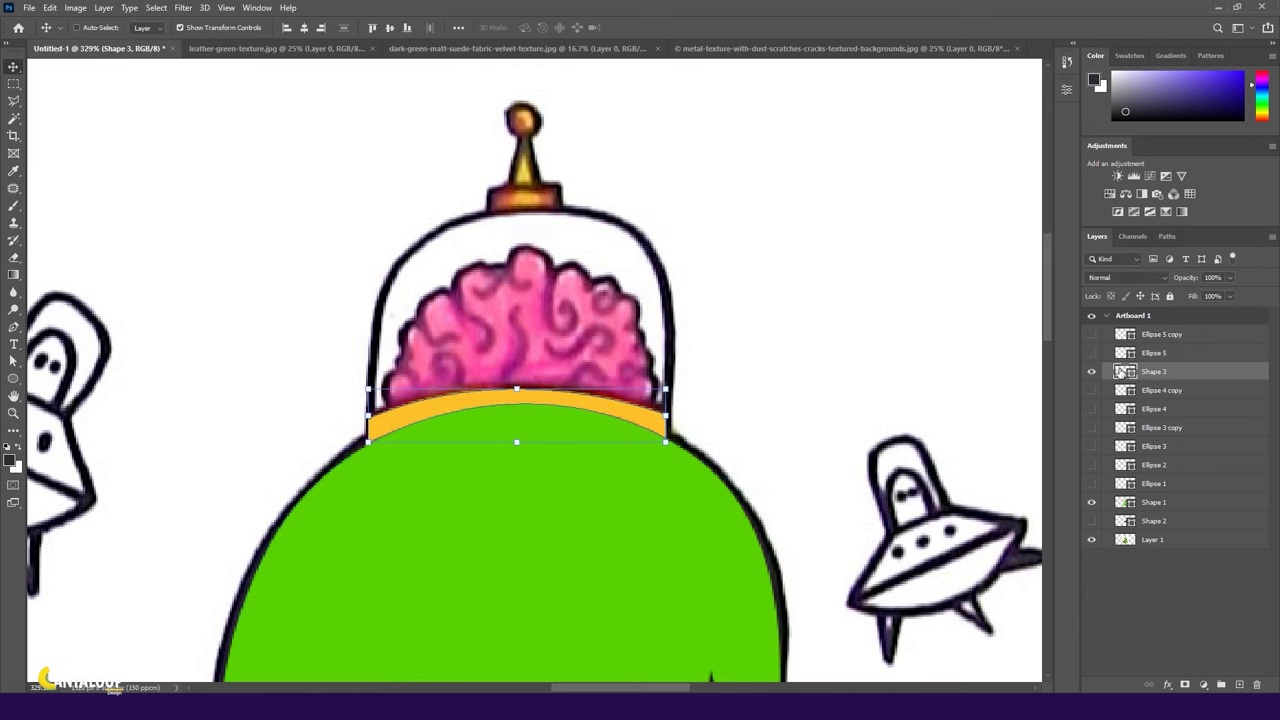
{"action": "left_click_drag", "start_coordinate": [1119, 371], "coordinate": [1119, 330]}
Start a new pen shape tracing the glass dome's left and right sides.
{"action": "key", "text": "p"}
{"action": "left_click", "coordinate": [425, 253]}
{"action": "left_click_drag", "start_coordinate": [533, 219], "coordinate": [734, 214]}
{"action": "key", "text": "ctrl+z"}
{"action": "left_click_drag", "start_coordinate": [416, 244], "coordinate": [467, 215]}
{"action": "left_click_drag", "start_coordinate": [652, 258], "coordinate": [736, 341]}
Finish the glass dome outline, closing it along the orange band.
{"action": "left_click", "coordinate": [425, 250]}
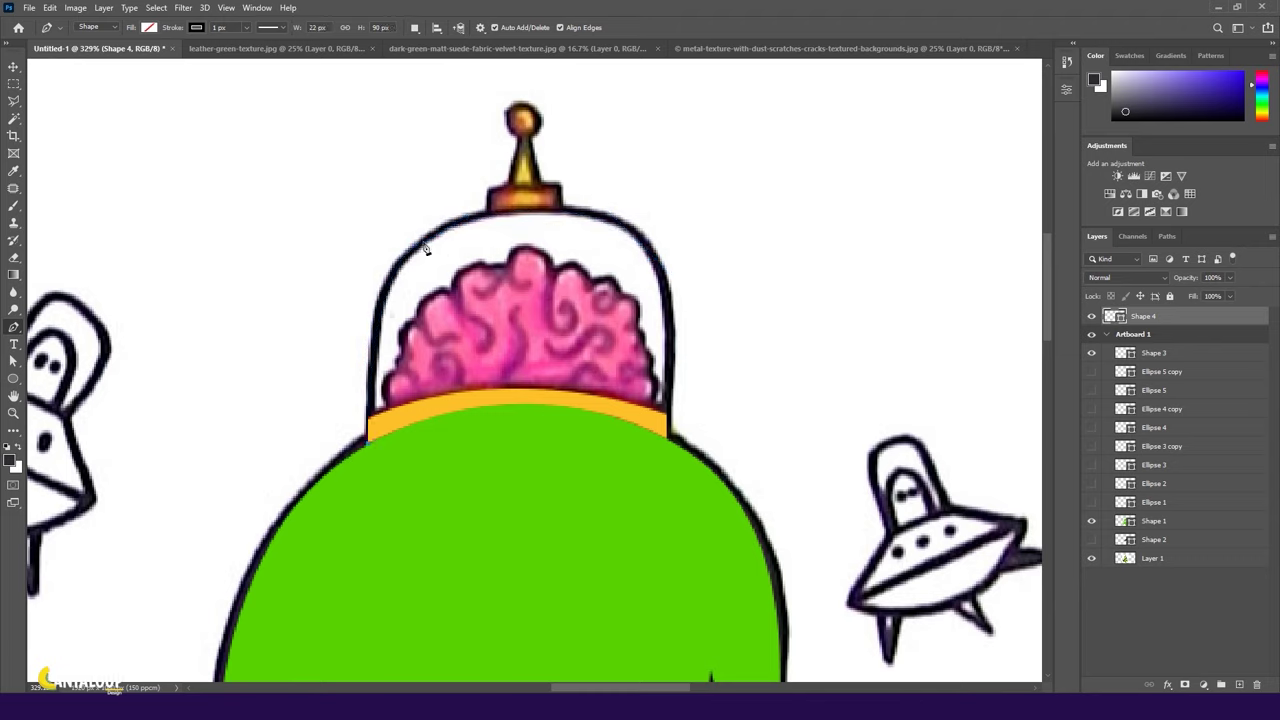
{"action": "left_click", "coordinate": [533, 211]}
{"action": "left_click_drag", "start_coordinate": [660, 264], "coordinate": [697, 322]}
{"action": "key", "text": "ctrl+z"}
{"action": "left_click_drag", "start_coordinate": [668, 436], "coordinate": [631, 607]}
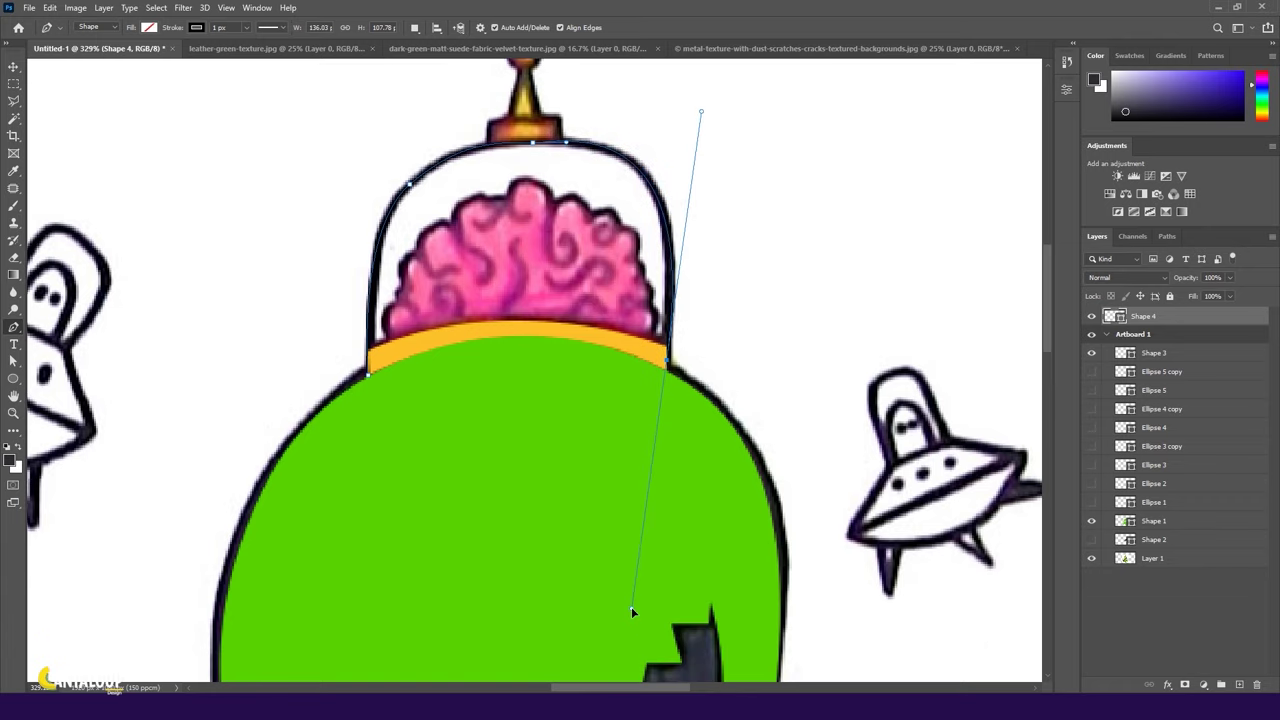
{"action": "left_click", "coordinate": [369, 375]}
{"action": "left_click", "coordinate": [13, 67]}
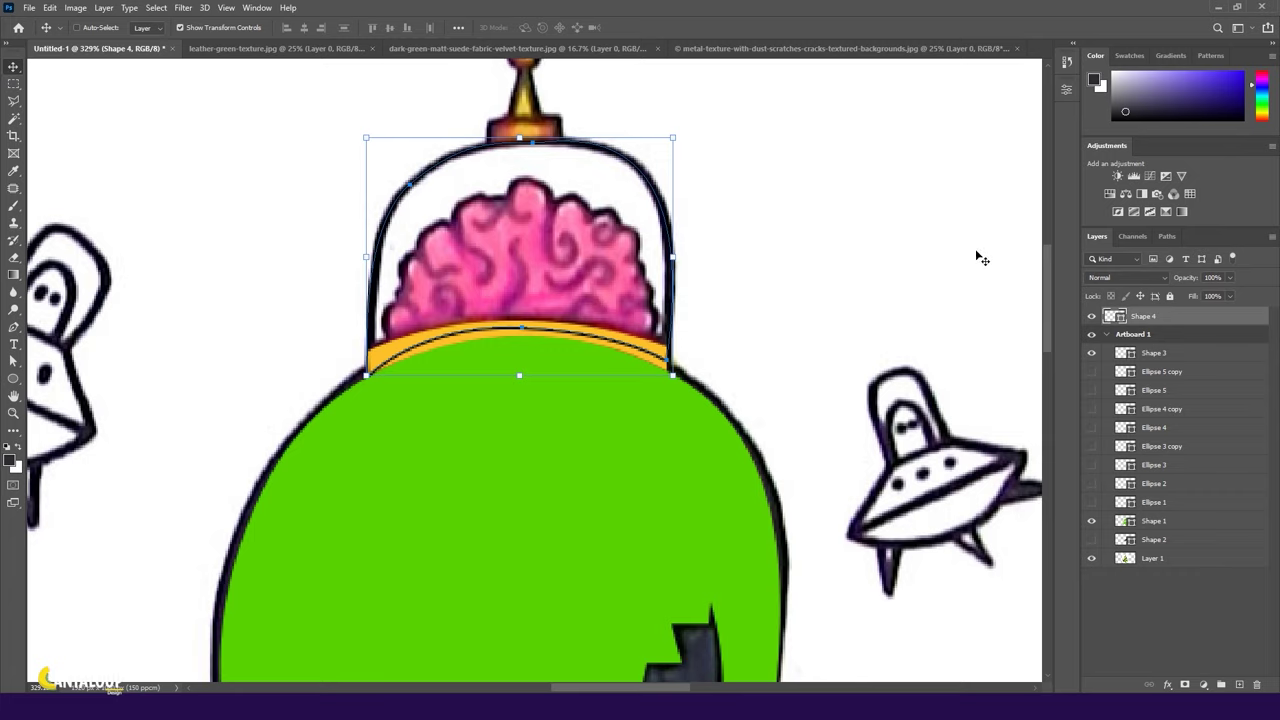
Trace the brain as a new outline shape, Shape 5.
{"action": "key", "text": "p"}
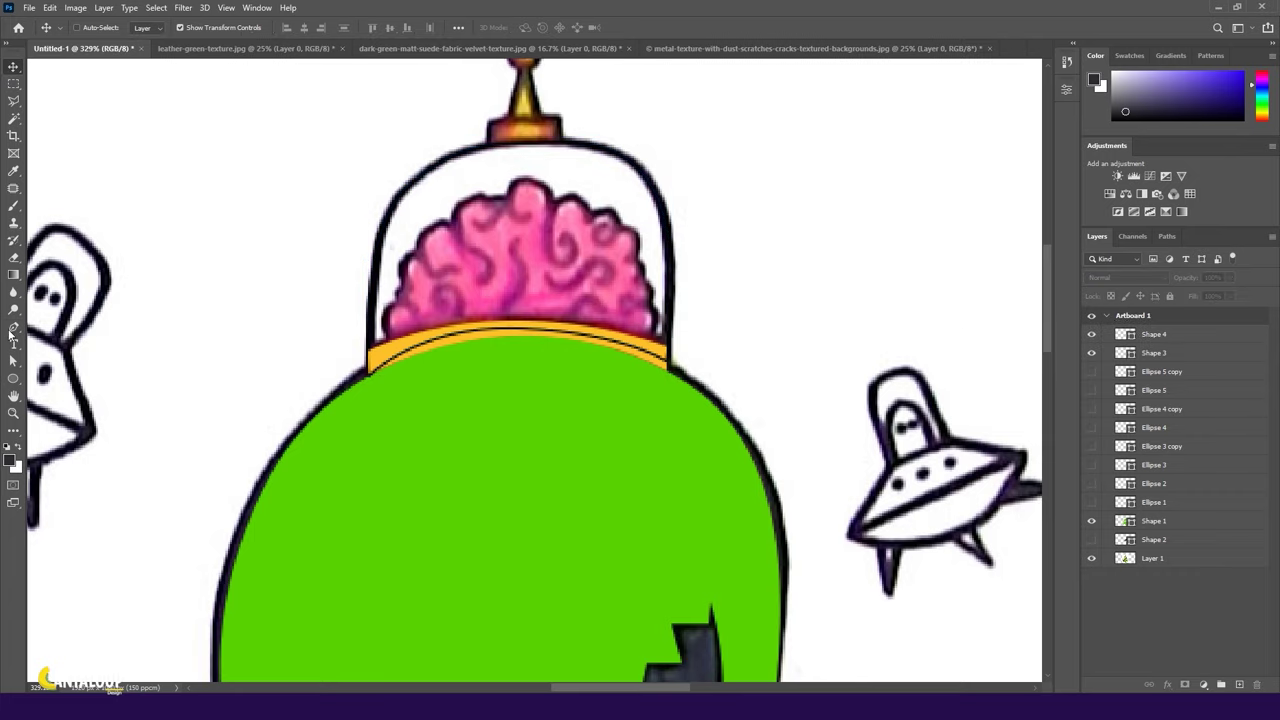
{"action": "left_click", "coordinate": [396, 323]}
{"action": "scroll", "coordinate": [396, 323], "scroll_direction": "up", "scroll_amount": 1}
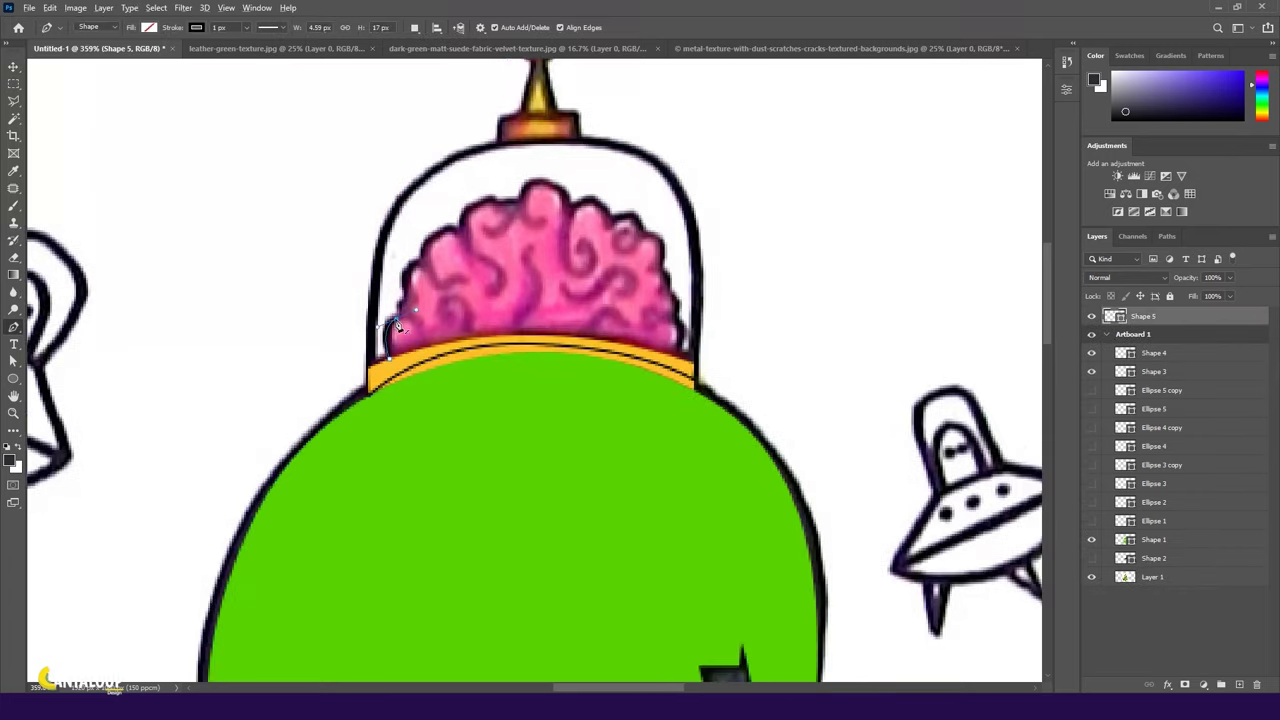
{"action": "left_click_drag", "start_coordinate": [498, 201], "coordinate": [577, 212]}
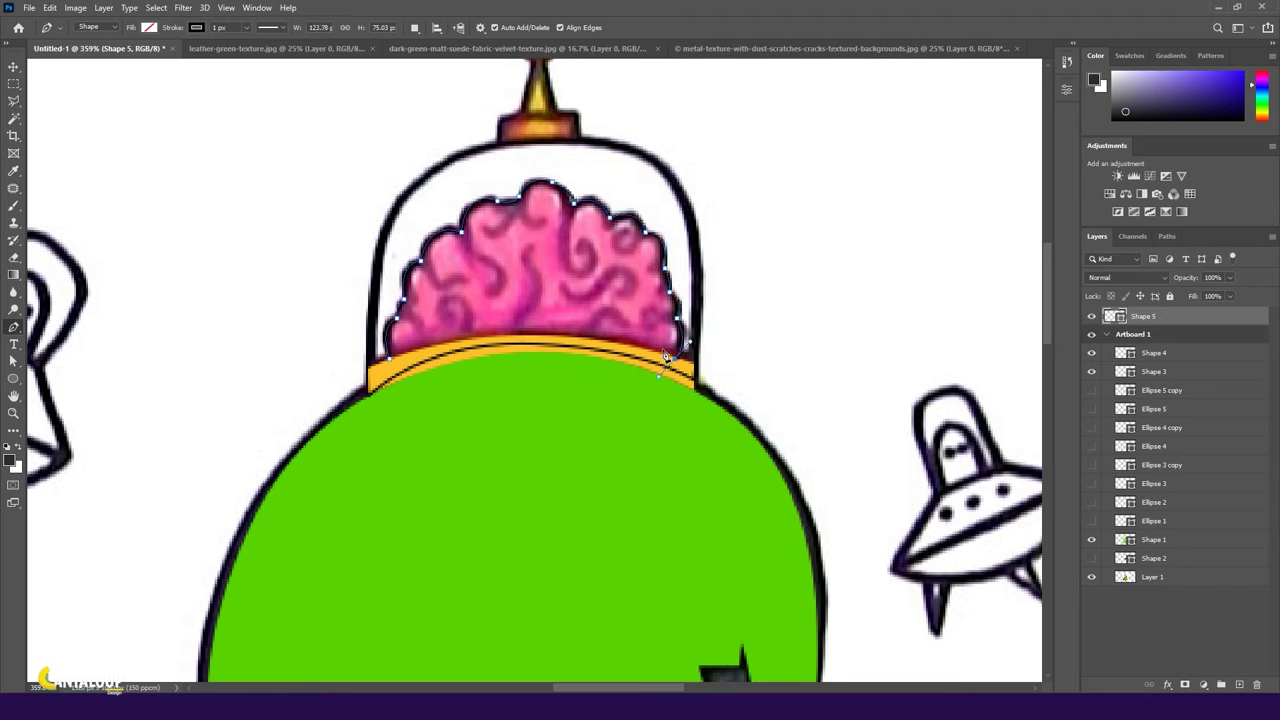
{"action": "left_click", "coordinate": [389, 358]}
{"action": "key", "text": "v"}
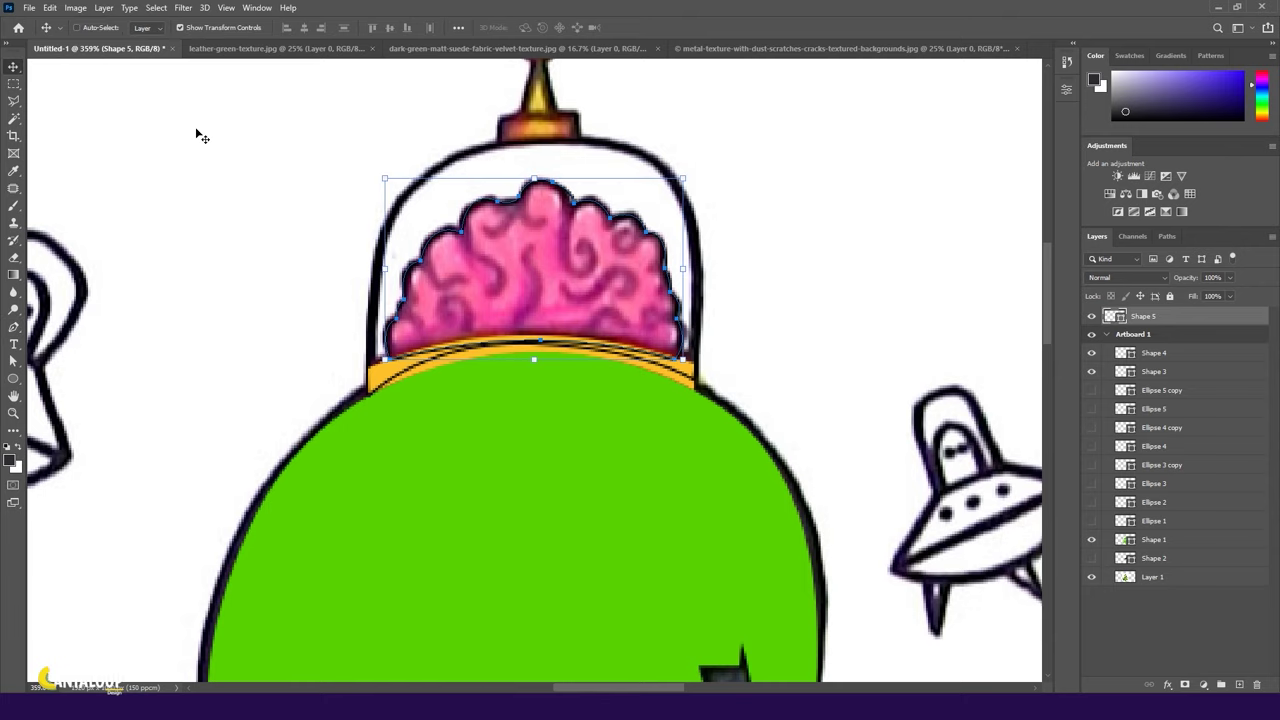
Begin a new path, Shape 6, on the antenna atop the dome.
{"action": "scroll", "coordinate": [560, 200], "scroll_direction": "up", "scroll_amount": 3}
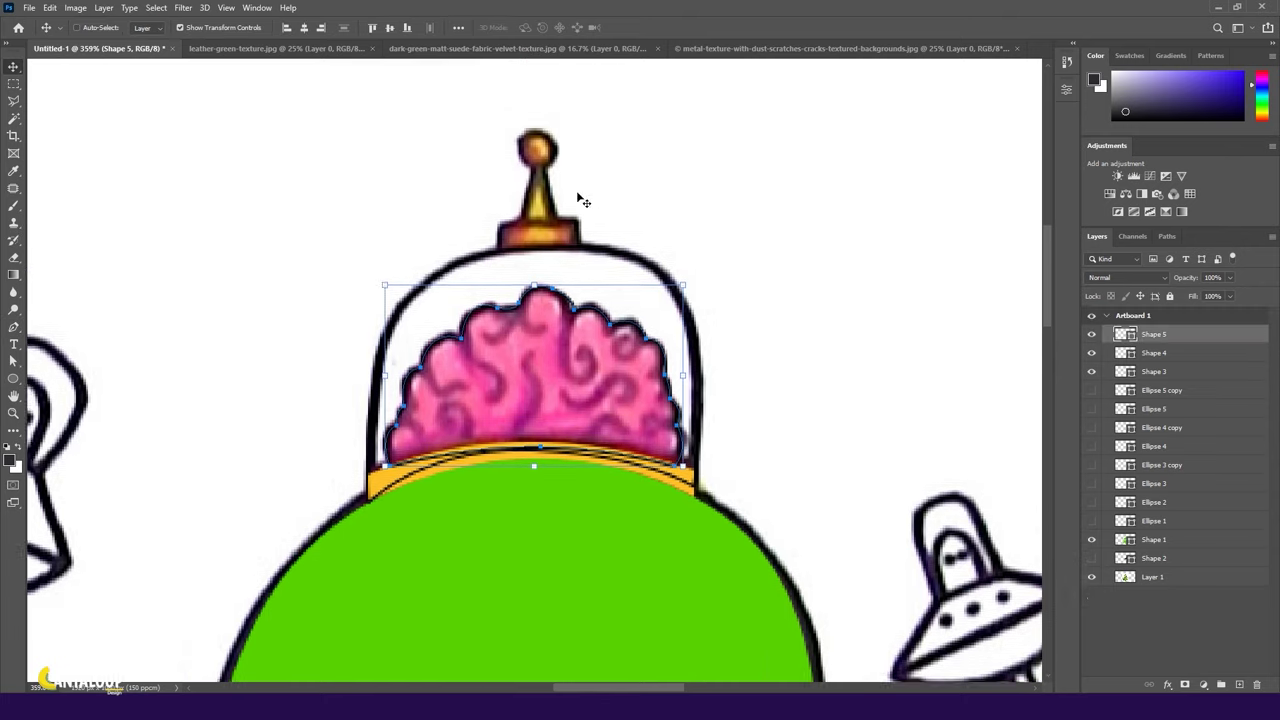
{"action": "scroll", "coordinate": [503, 268], "scroll_direction": "up", "scroll_amount": 2}
{"action": "key", "text": "p"}
{"action": "left_click", "coordinate": [498, 259]}
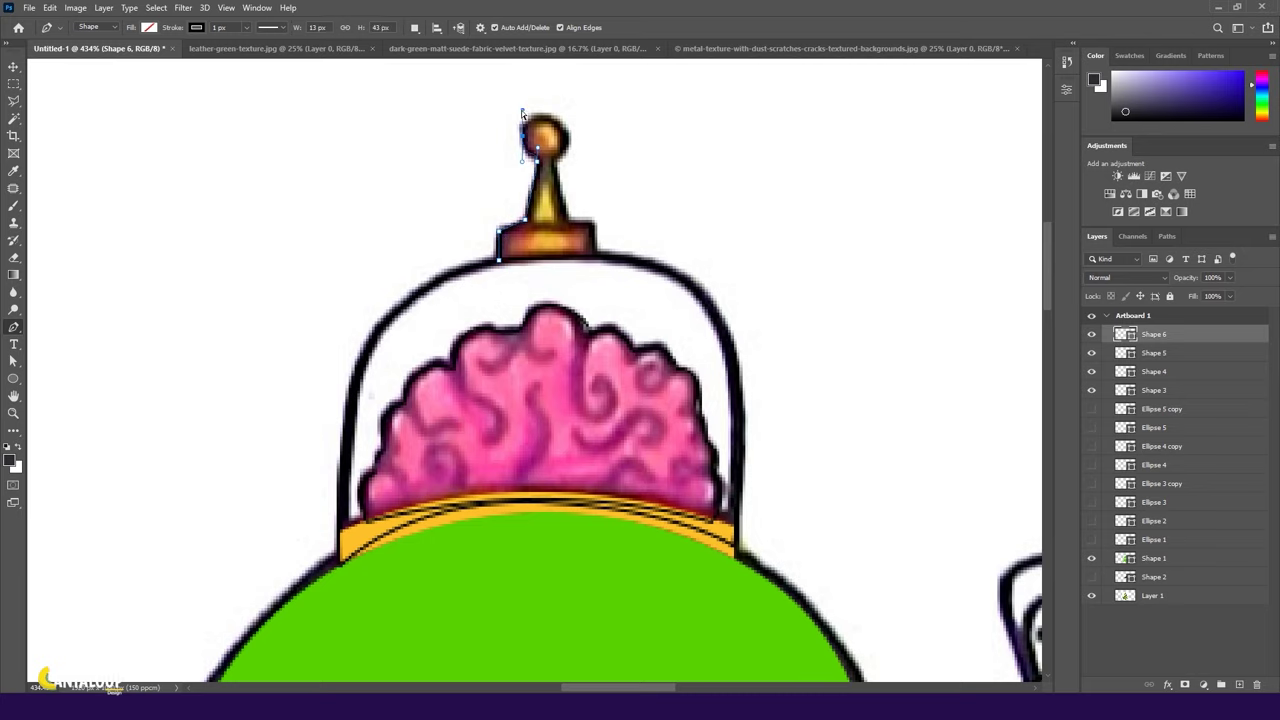
Complete the antenna's knob, stem and base outline as Shape 6 and fill it yellow.
{"action": "scroll", "coordinate": [540, 178], "scroll_direction": "down", "scroll_amount": 1}
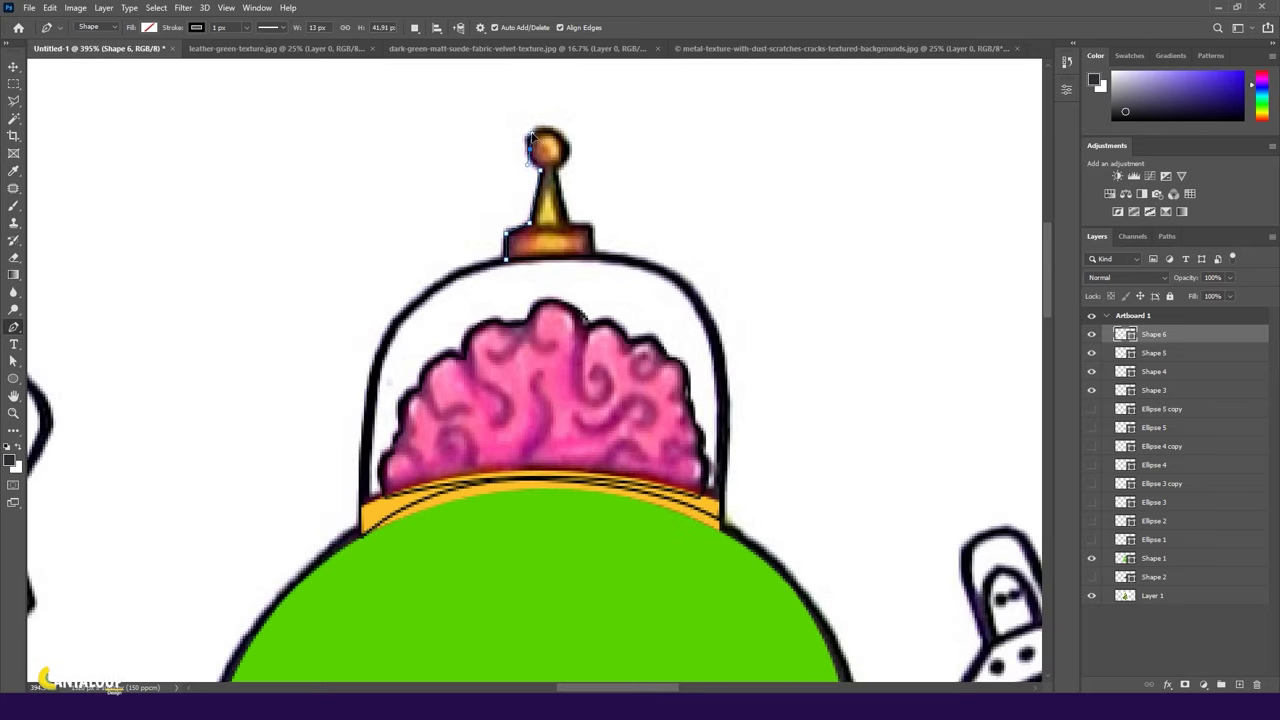
{"action": "scroll", "coordinate": [531, 137], "scroll_direction": "up", "scroll_amount": 3}
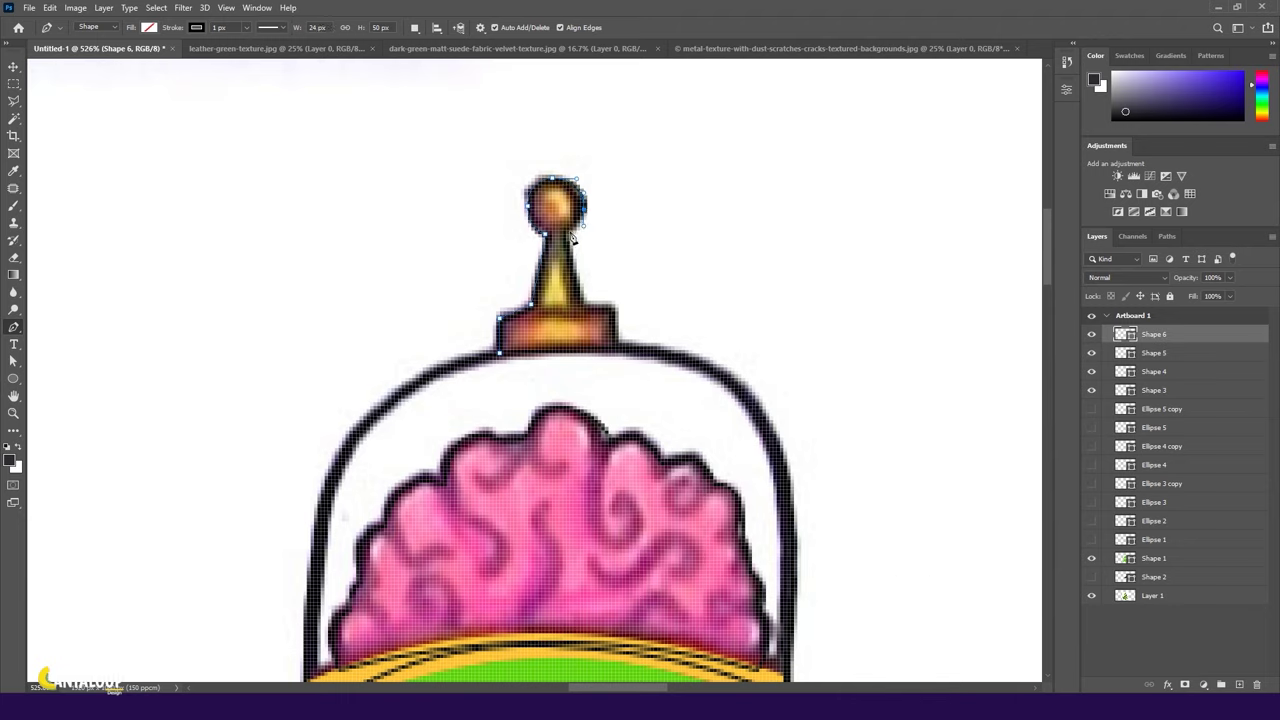
{"action": "left_click", "coordinate": [588, 304]}
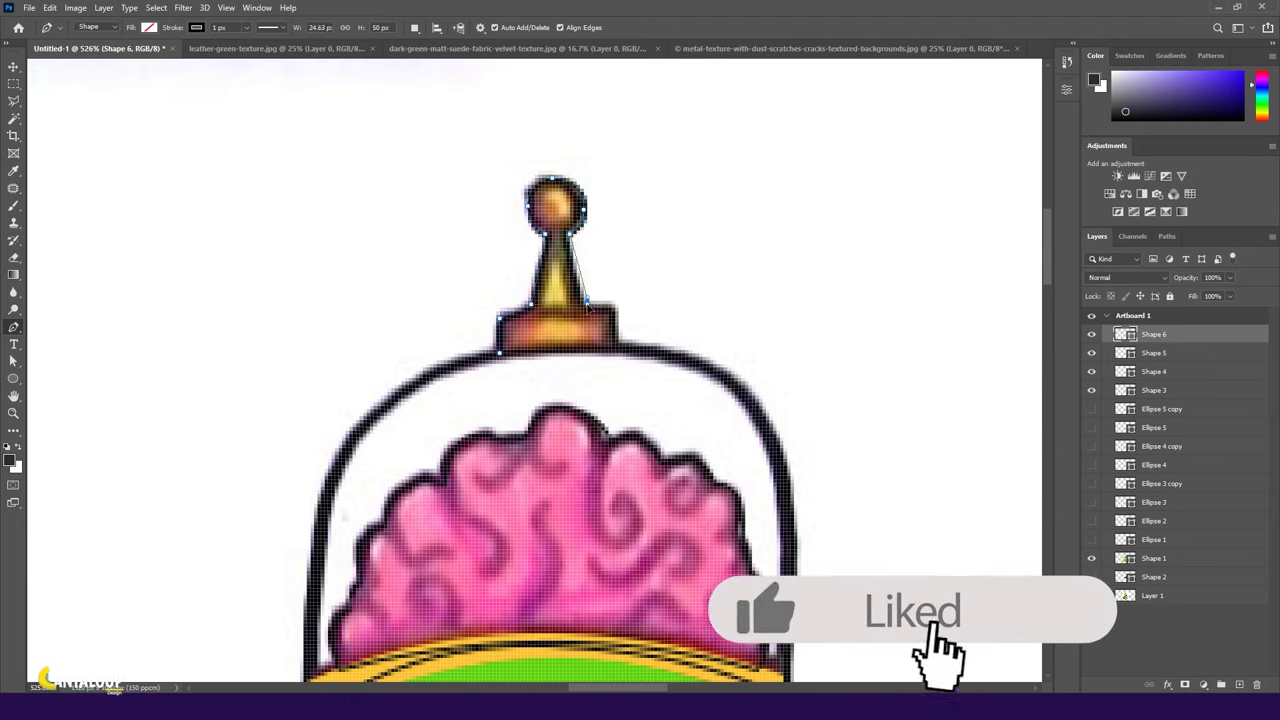
{"action": "left_click", "coordinate": [467, 358]}
{"action": "key", "text": "ctrl+z"}
{"action": "left_click", "coordinate": [149, 27]}
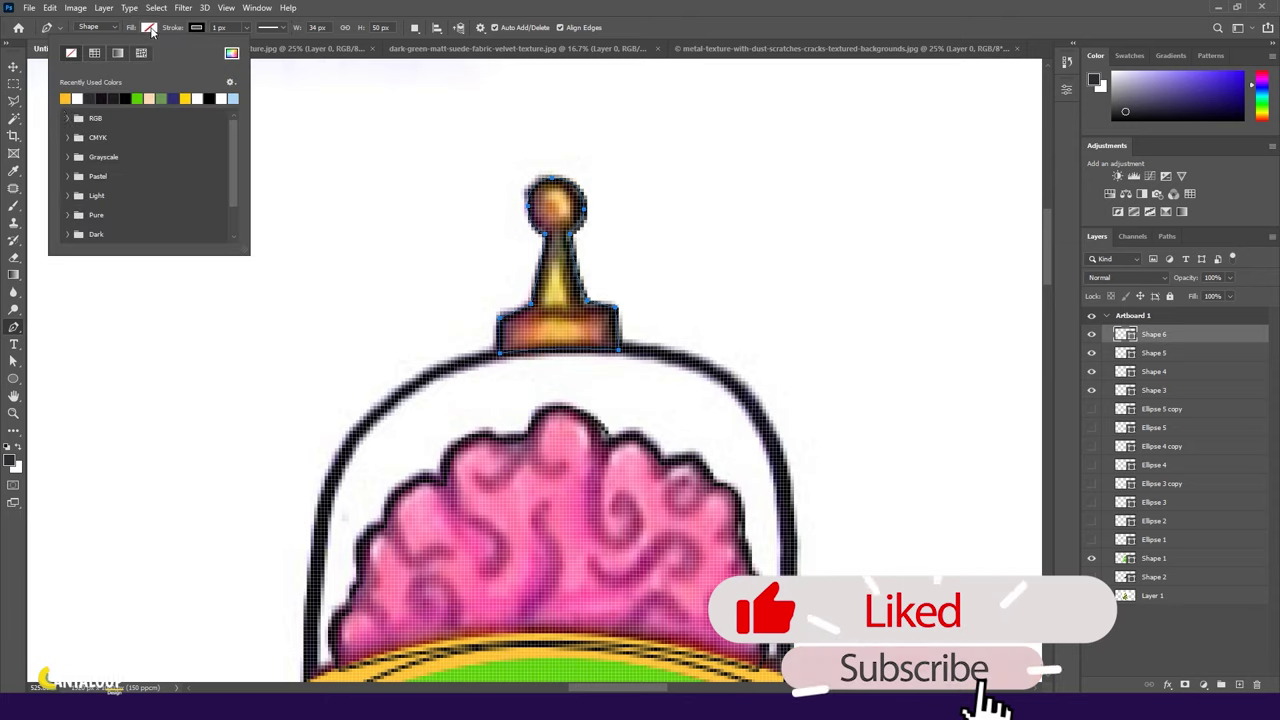
{"action": "left_click", "coordinate": [110, 100]}
{"action": "left_click", "coordinate": [13, 66]}
{"action": "scroll", "coordinate": [600, 240], "scroll_direction": "down", "scroll_amount": 5}
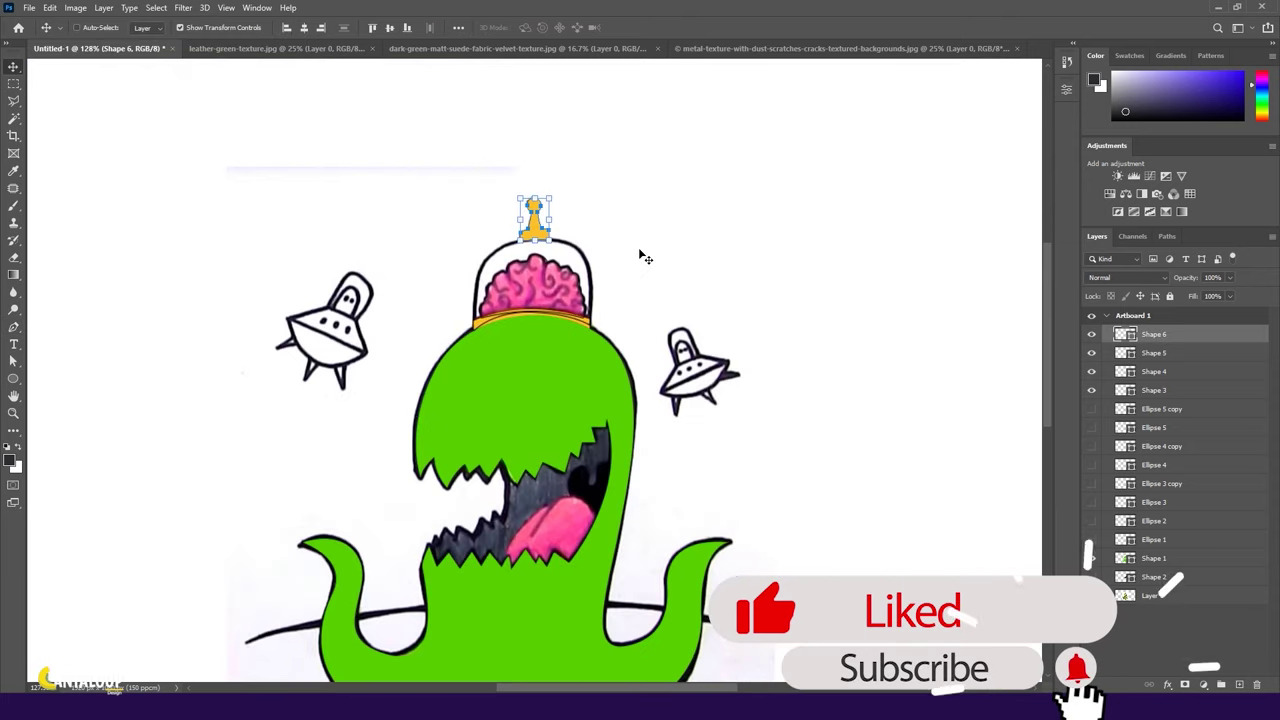
Trace the tongue as Shape 7 and fill it pink from the Color Picker.
{"action": "scroll", "coordinate": [568, 423], "scroll_direction": "up", "scroll_amount": 3}
{"action": "key", "text": "p"}
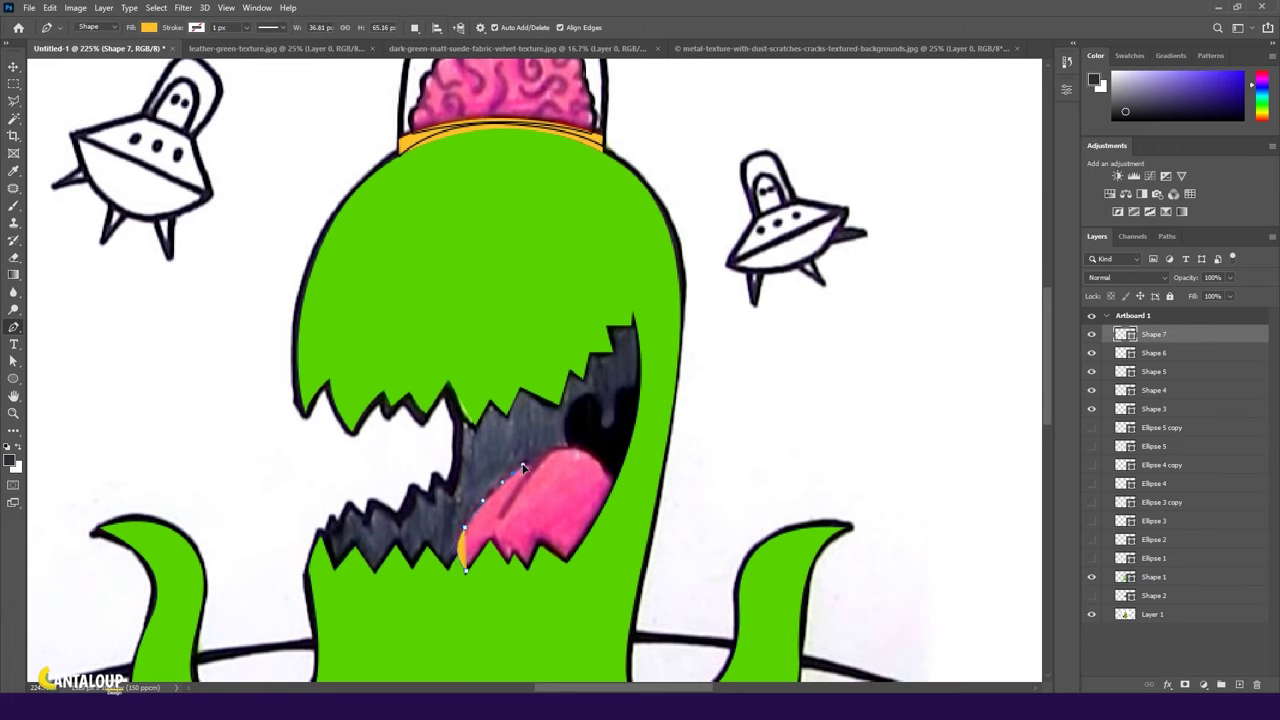
{"action": "left_click", "coordinate": [613, 483]}
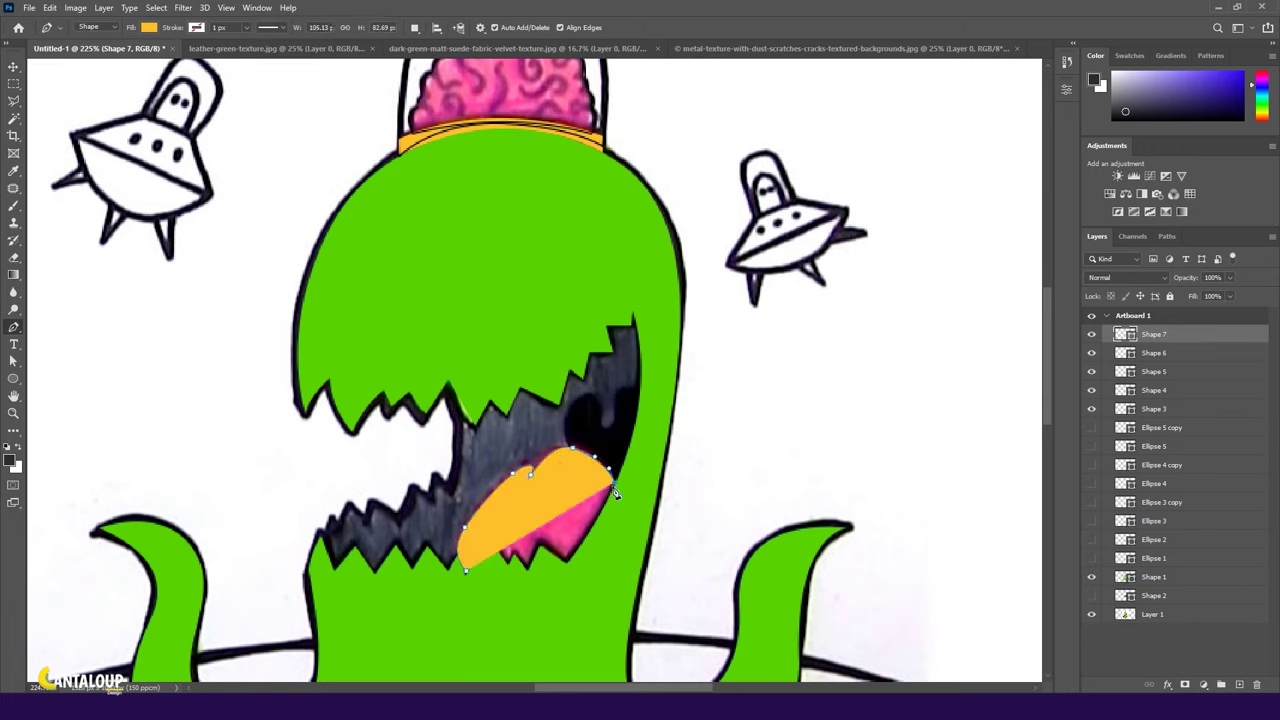
{"action": "left_click", "coordinate": [595, 542]}
{"action": "left_click", "coordinate": [560, 567]}
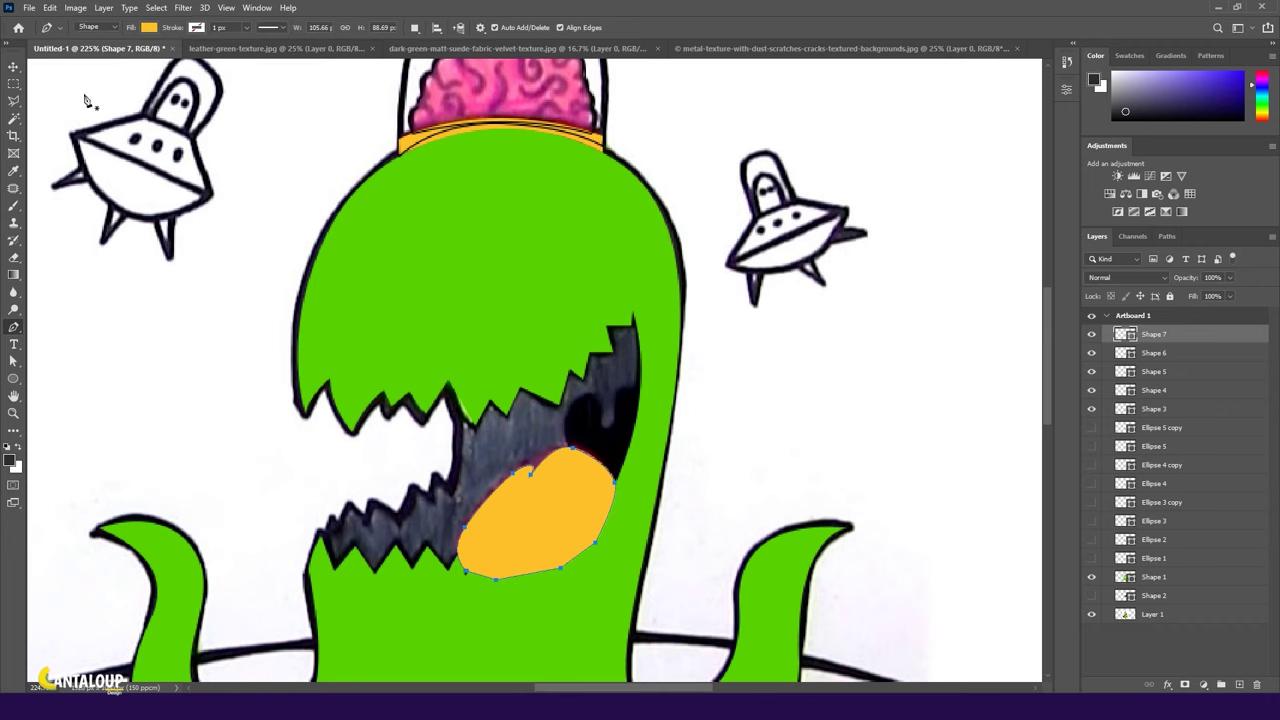
{"action": "left_click", "coordinate": [149, 27]}
{"action": "left_click", "coordinate": [70, 52]}
{"action": "left_click", "coordinate": [232, 54]}
{"action": "key", "text": "Return"}
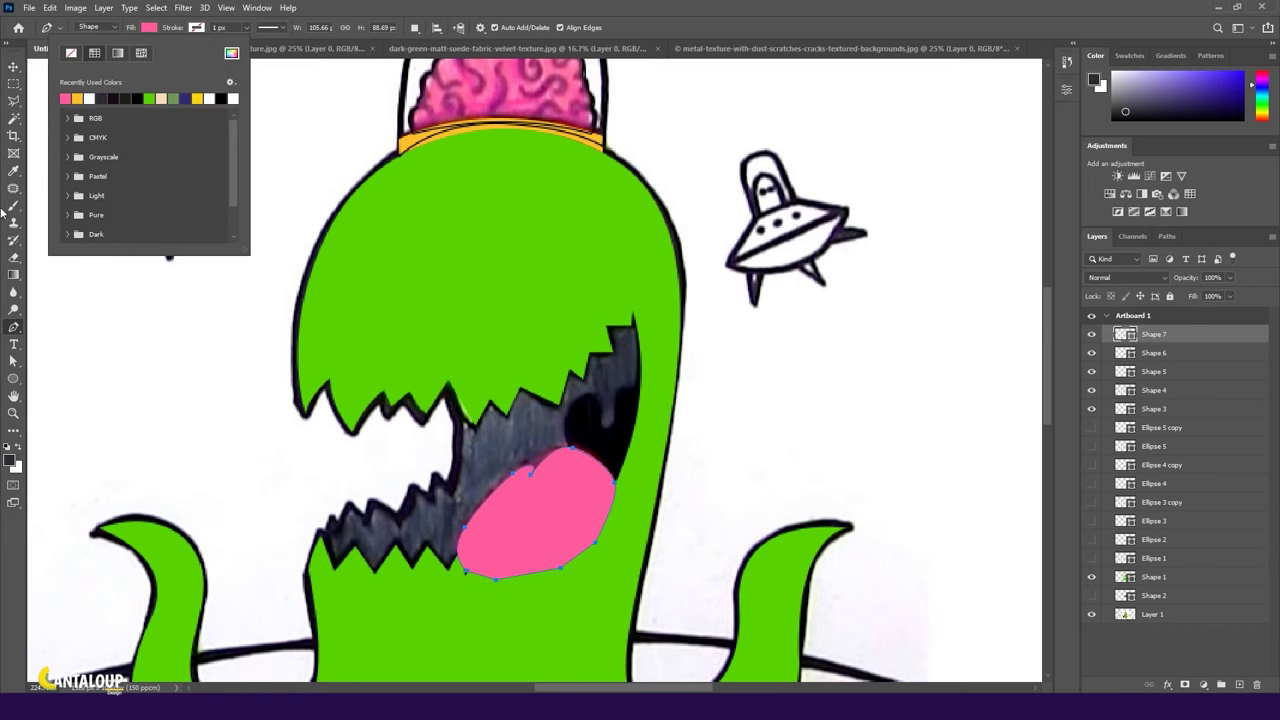
{"action": "key", "text": "v"}
{"action": "scroll", "coordinate": [655, 424], "scroll_direction": "up", "scroll_amount": 2}
Draw a heart-shaped throat shape, Shape 8, and fill it black.
{"action": "key", "text": "p"}
{"action": "left_click", "coordinate": [553, 455]}
{"action": "left_click", "coordinate": [553, 403]}
{"action": "left_click", "coordinate": [592, 426]}
{"action": "scroll", "coordinate": [597, 435], "scroll_direction": "up", "scroll_amount": 2}
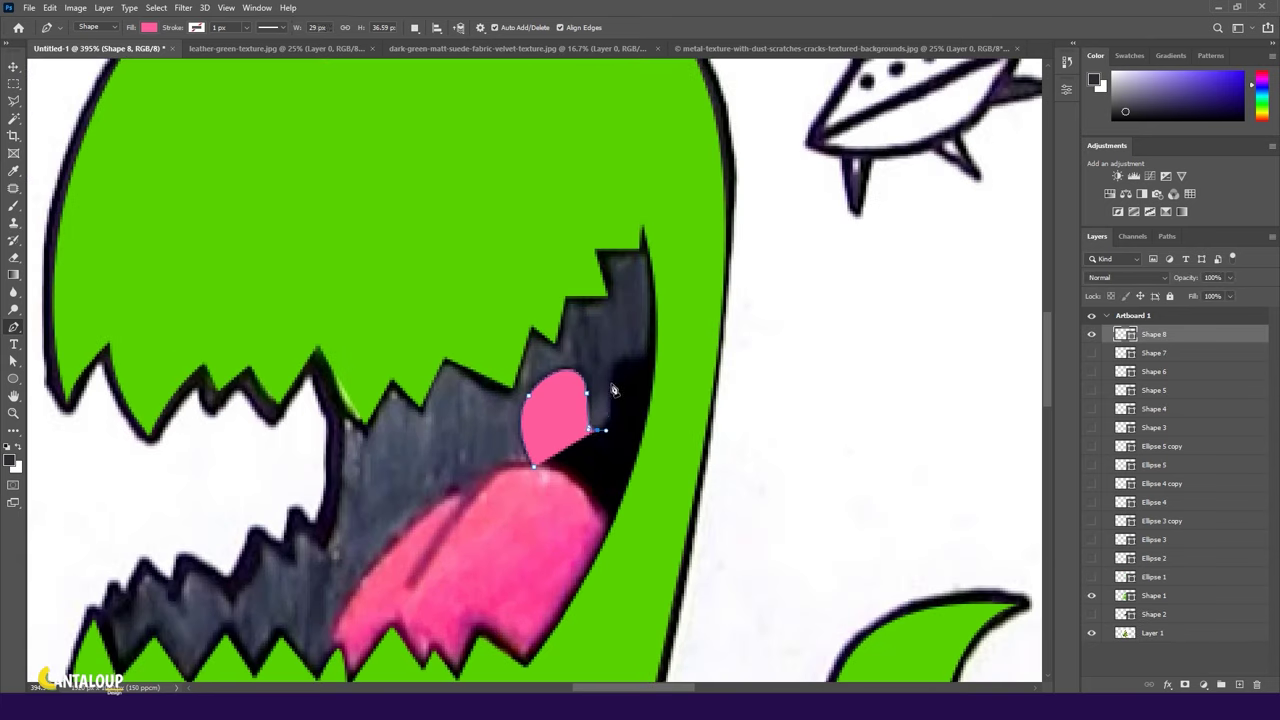
{"action": "left_click", "coordinate": [672, 413]}
{"action": "left_click", "coordinate": [656, 478]}
{"action": "left_click", "coordinate": [622, 535]}
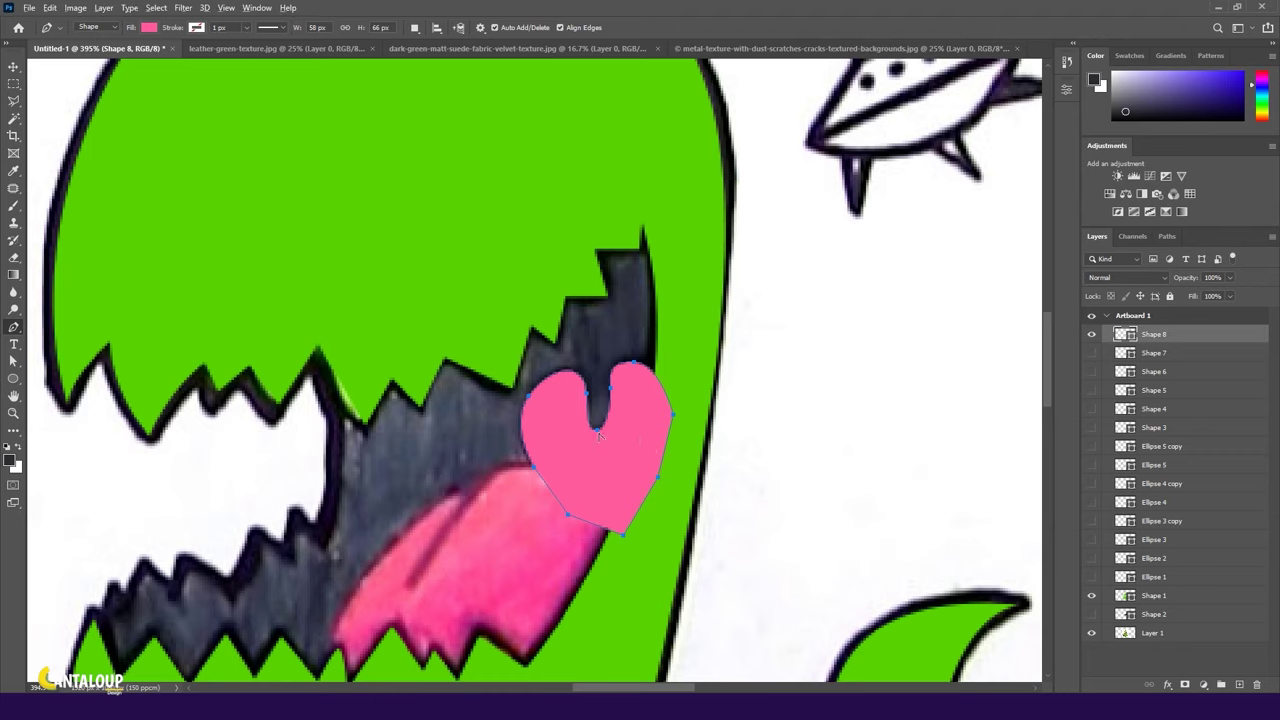
{"action": "left_click_drag", "start_coordinate": [598, 432], "coordinate": [600, 436]}
{"action": "left_click", "coordinate": [148, 27]}
{"action": "left_click", "coordinate": [113, 98]}
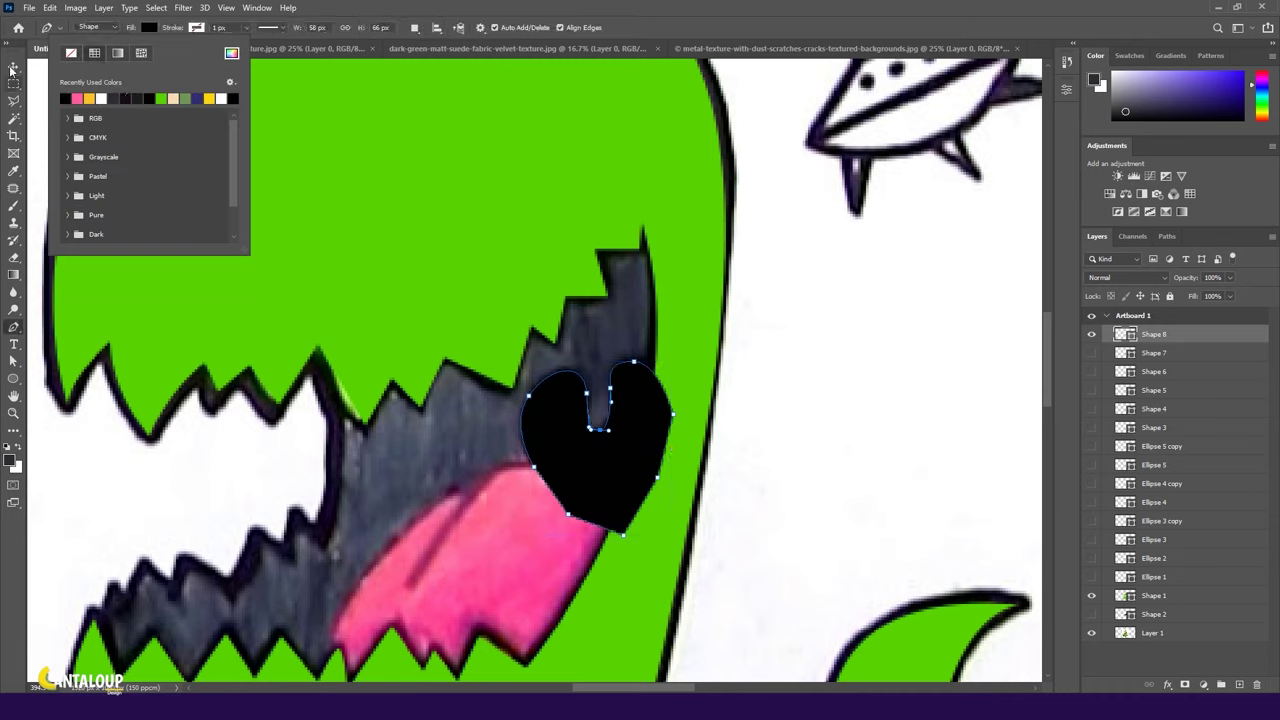
{"action": "left_click", "coordinate": [12, 68]}
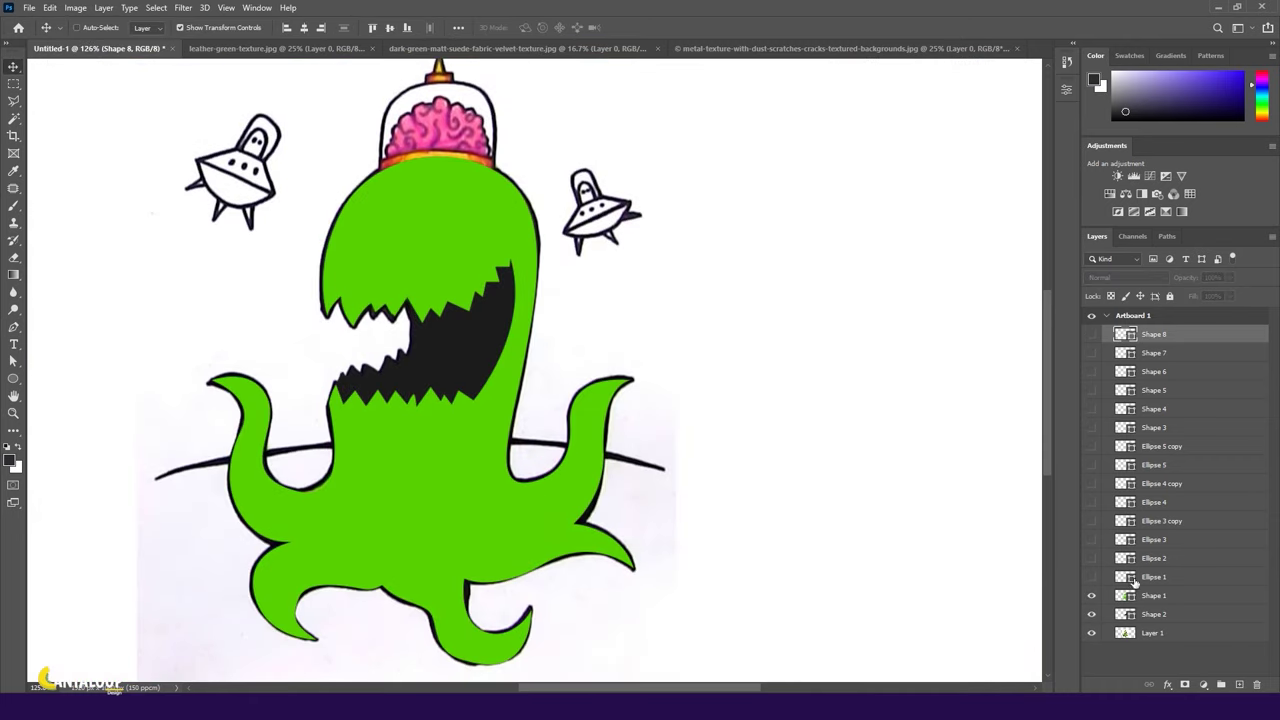
Move Shape 8 and Shape 7 below Shape 1, and Shape 3 under Shape 6.
{"action": "left_click_drag", "start_coordinate": [1133, 580], "coordinate": [1133, 592]}
{"action": "left_click", "coordinate": [1091, 595]}
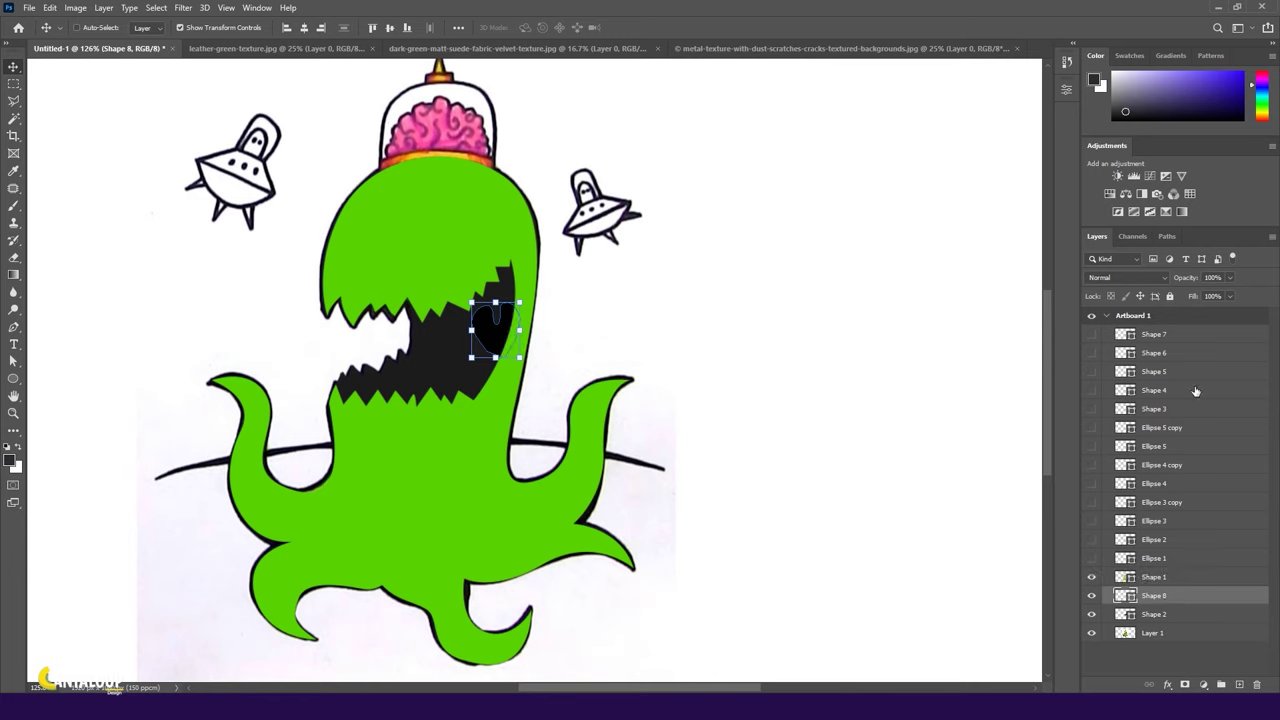
{"action": "left_click_drag", "start_coordinate": [1153, 334], "coordinate": [1153, 585]}
{"action": "left_click", "coordinate": [1091, 577]}
{"action": "left_click", "coordinate": [1193, 334]}
{"action": "left_click", "coordinate": [1091, 334]}
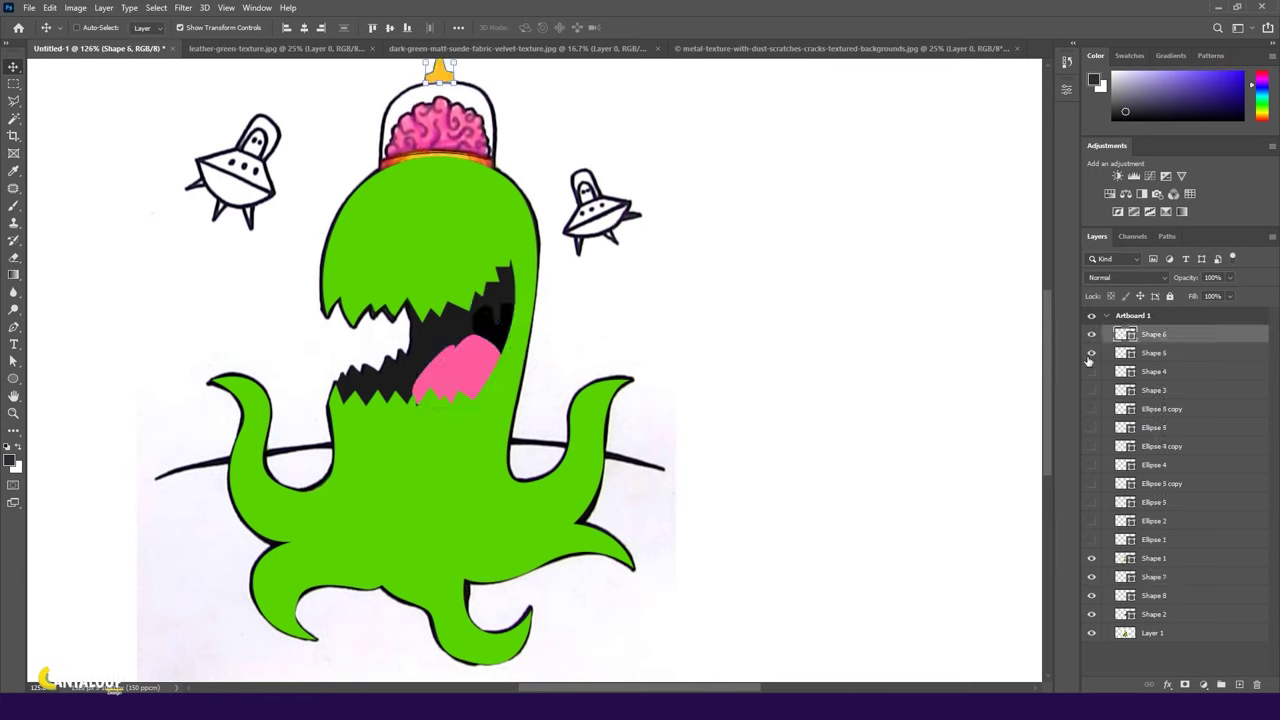
{"action": "left_click_drag", "start_coordinate": [1157, 354], "coordinate": [1157, 356]}
Hide Shape 6 through Shape 2 to reveal the original spotted drawing.
{"action": "left_click", "coordinate": [1160, 408]}
{"action": "left_click", "coordinate": [1091, 408]}
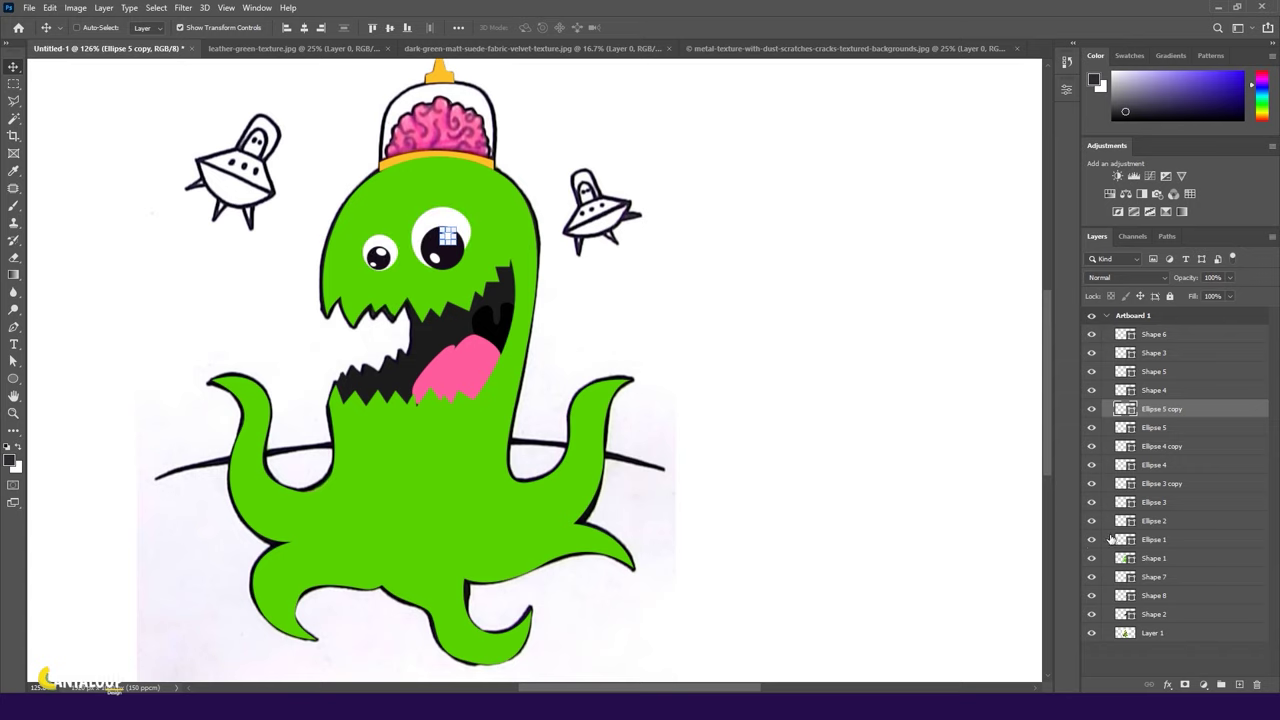
{"action": "left_click", "coordinate": [631, 291]}
{"action": "scroll", "coordinate": [631, 291], "scroll_direction": "down", "scroll_amount": 1}
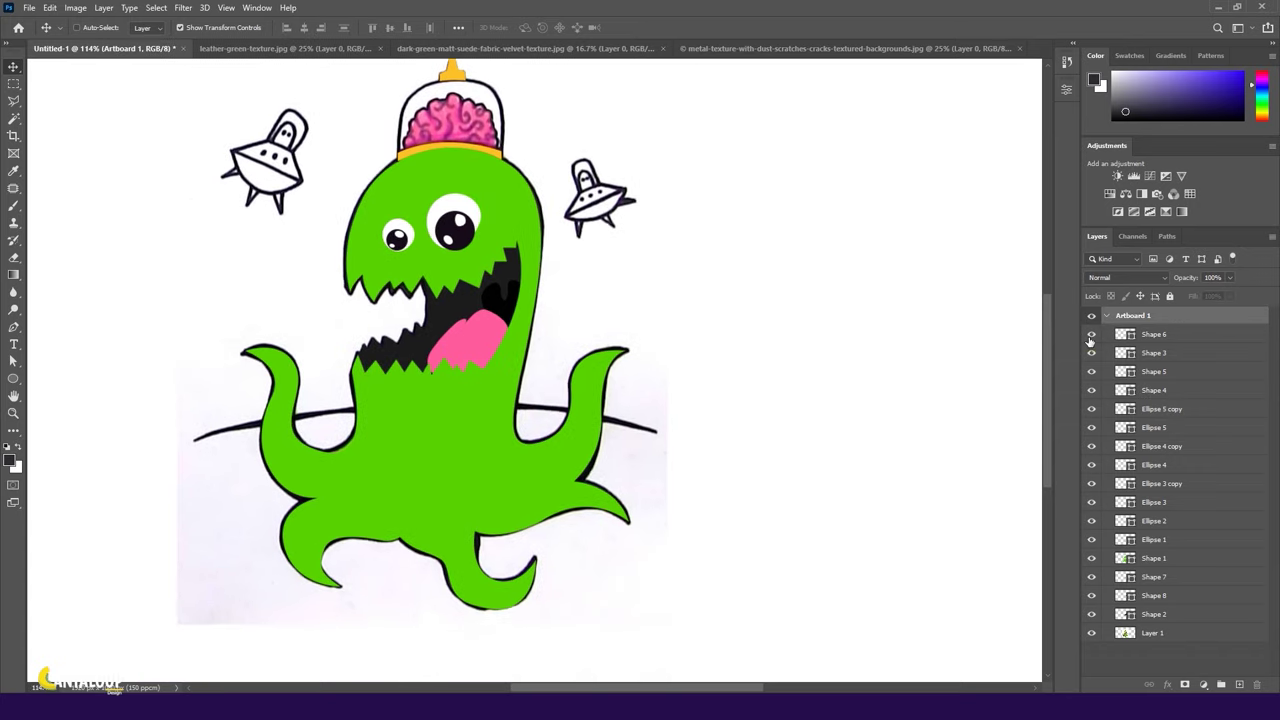
{"action": "left_click_drag", "start_coordinate": [1091, 334], "coordinate": [1091, 614]}
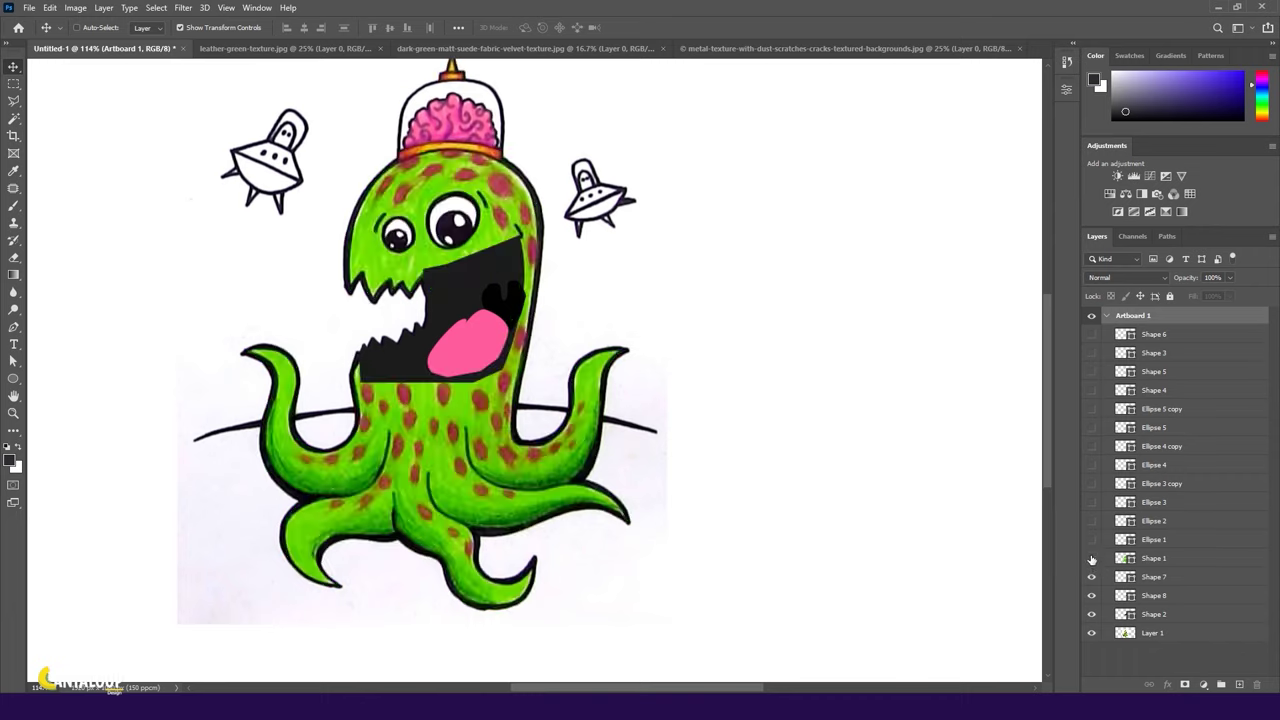
Draw an ellipse over a neck spot, then try and cancel a Twirl distortion filter.
{"action": "key", "text": "u"}
{"action": "scroll", "coordinate": [400, 400], "scroll_direction": "up", "scroll_amount": 3}
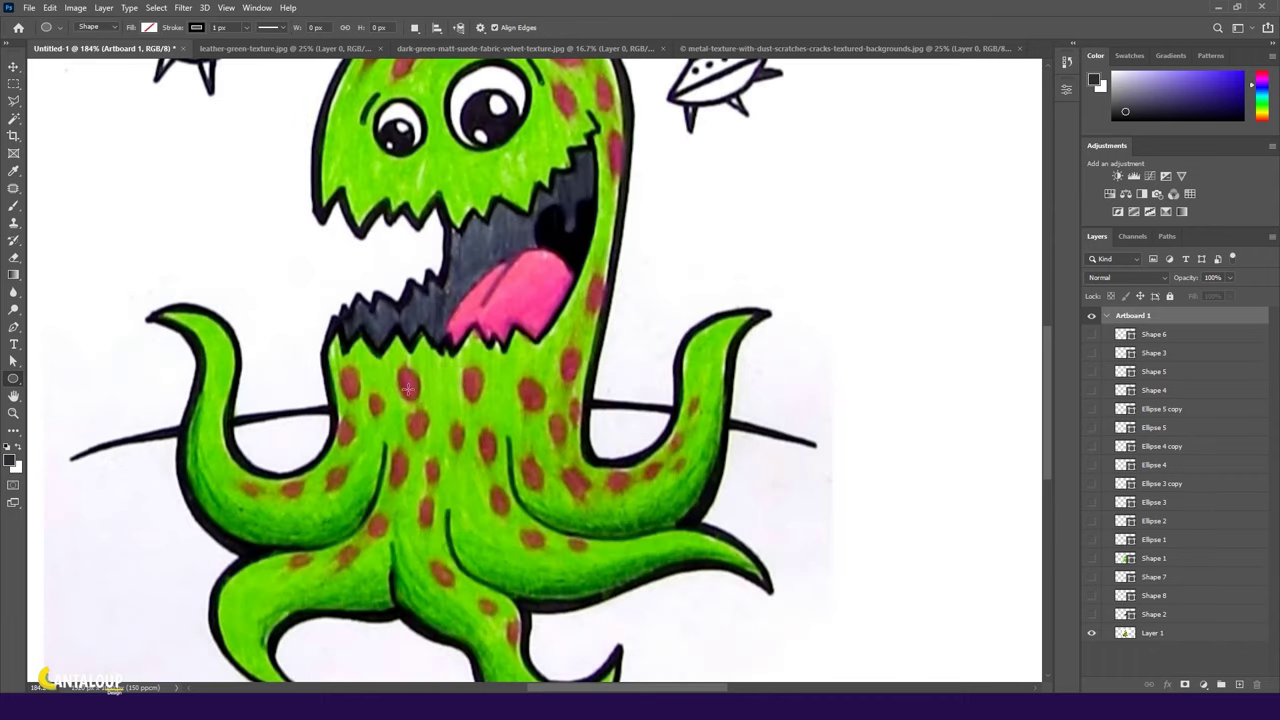
{"action": "left_click_drag", "start_coordinate": [395, 370], "coordinate": [423, 399]}
{"action": "left_click", "coordinate": [183, 7]}
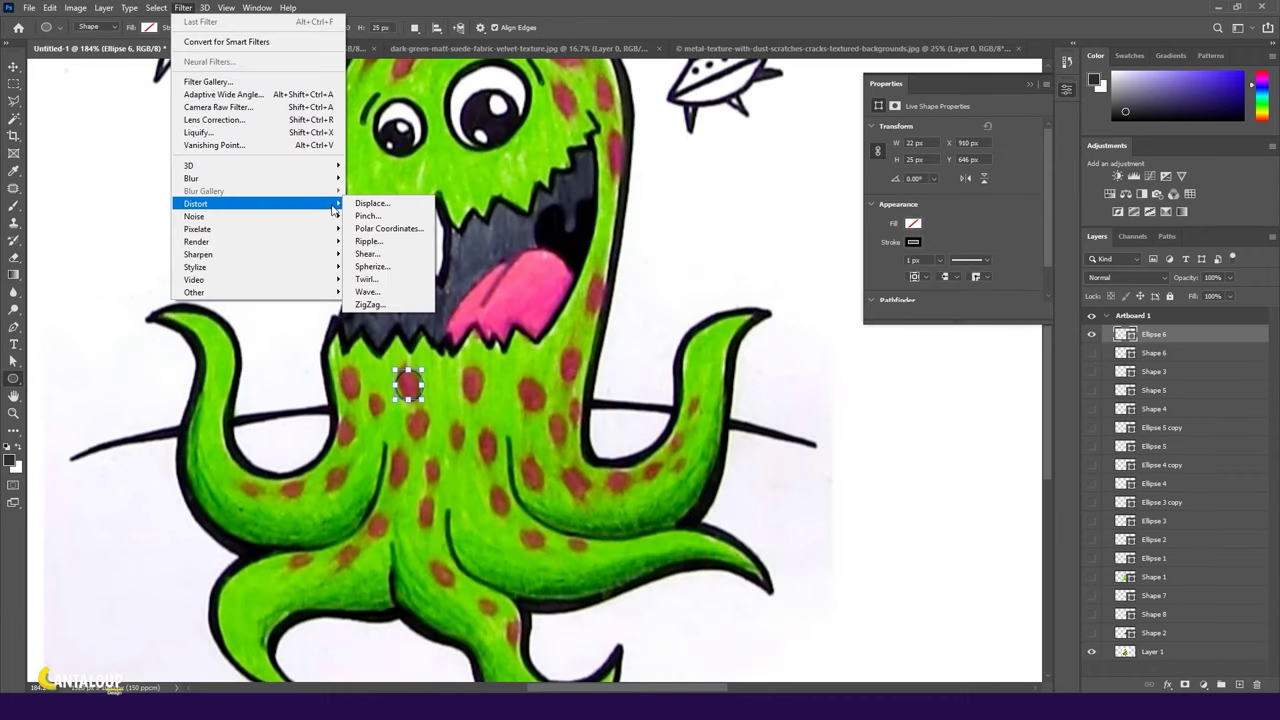
{"action": "left_click", "coordinate": [378, 279]}
{"action": "left_click", "coordinate": [588, 263]}
{"action": "left_click_drag", "start_coordinate": [595, 384], "coordinate": [640, 384]}
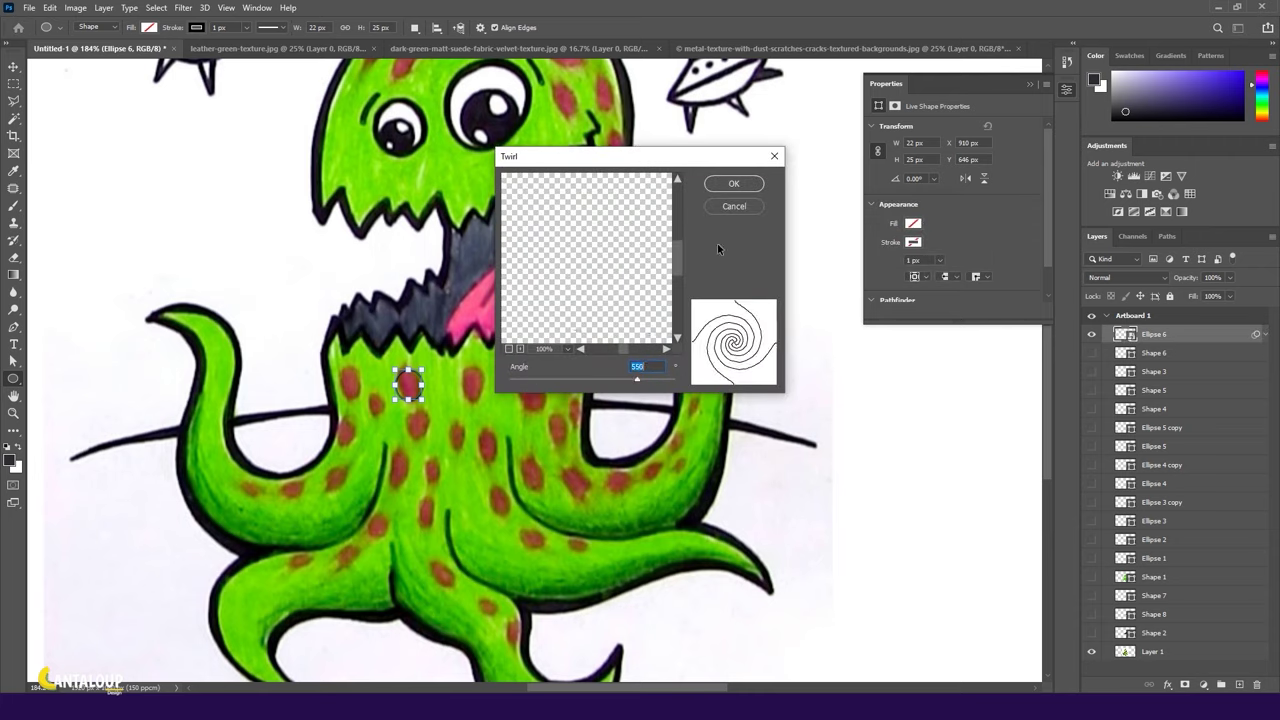
{"action": "left_click", "coordinate": [733, 183]}
{"action": "left_click", "coordinate": [183, 7]}
{"action": "key", "text": "Escape"}
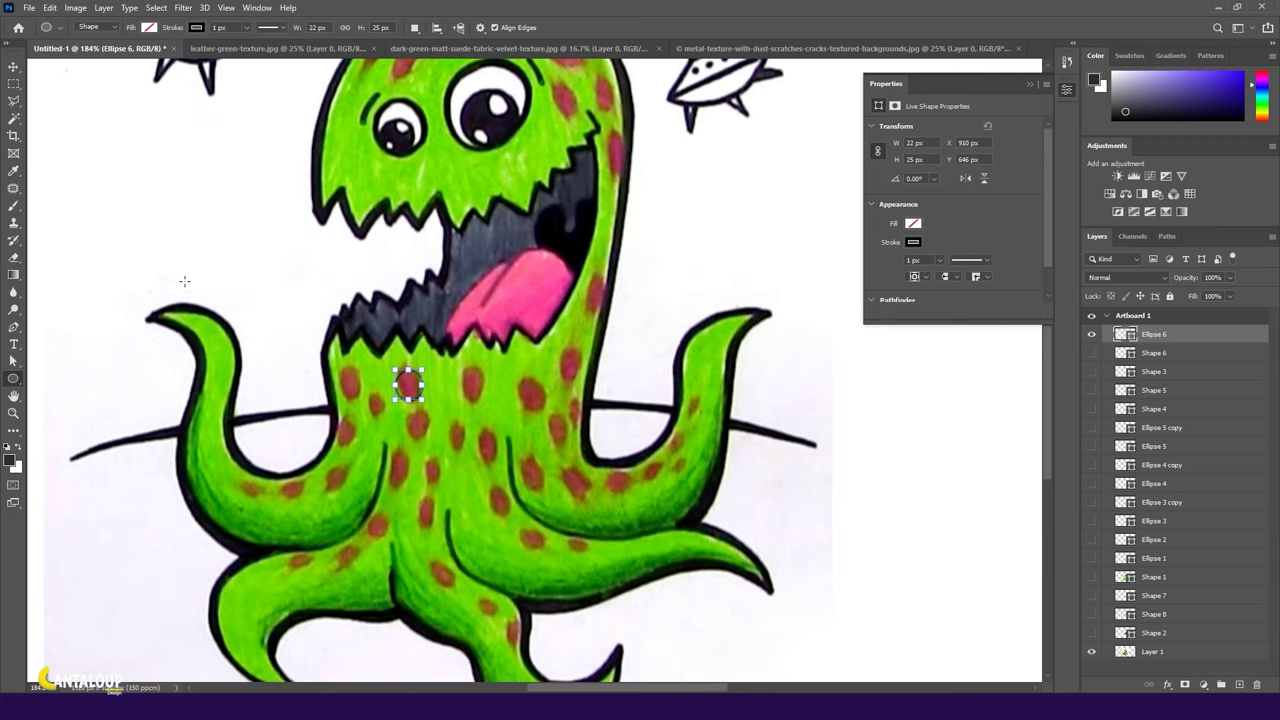
Fill the ellipse with the red spot colour sampled from the drawing.
{"action": "left_click", "coordinate": [149, 27]}
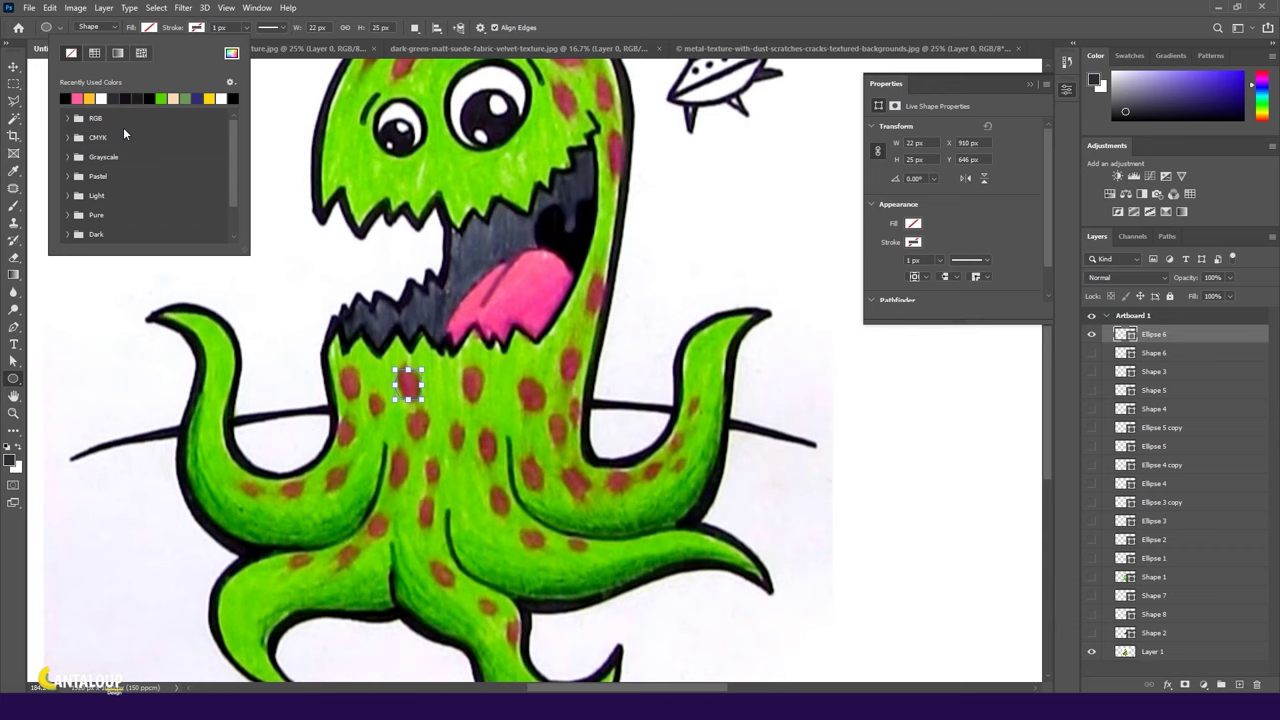
{"action": "left_click", "coordinate": [231, 53]}
{"action": "left_click", "coordinate": [416, 378]}
{"action": "key", "text": "Return"}
{"action": "scroll", "coordinate": [420, 380], "scroll_direction": "up", "scroll_amount": 2}
Nudge the ellipse's right edge inward and give the spot a pinker fill.
{"action": "key", "text": "a"}
{"action": "scroll", "coordinate": [455, 390], "scroll_direction": "up", "scroll_amount": 1}
{"action": "left_click_drag", "start_coordinate": [455, 394], "coordinate": [452, 395]}
{"action": "key", "text": "Return"}
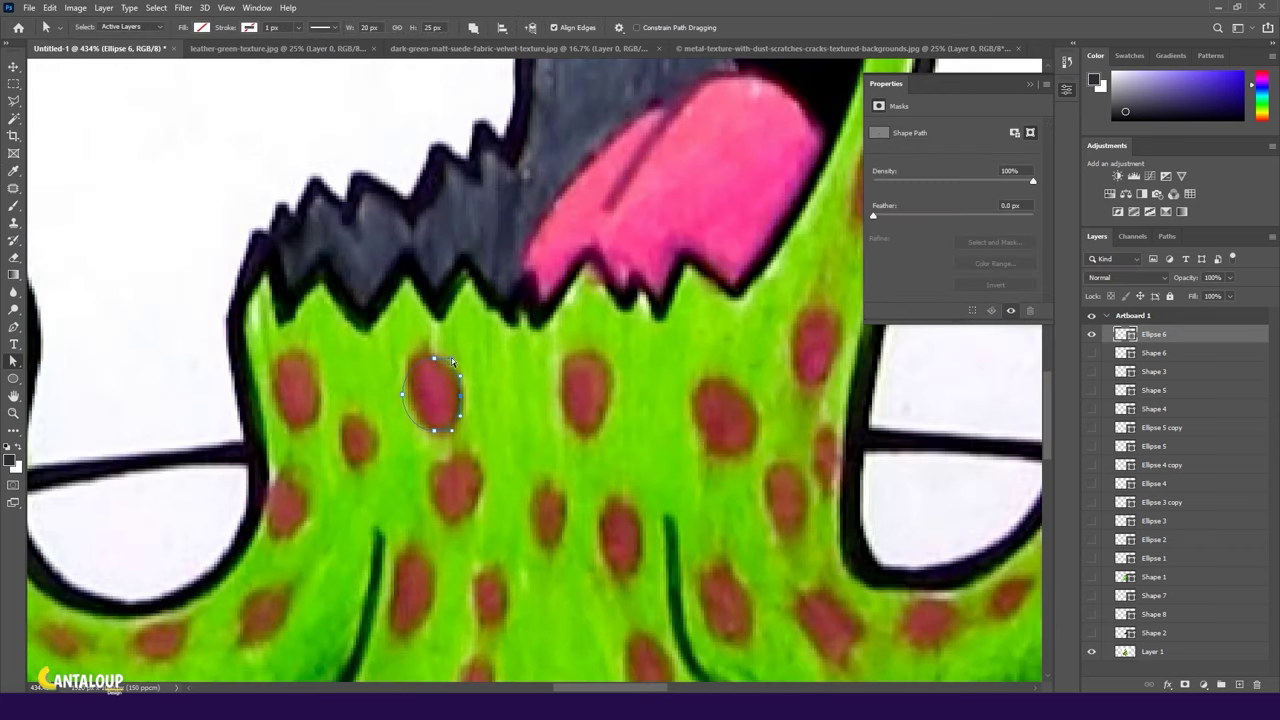
{"action": "left_click", "coordinate": [205, 27]}
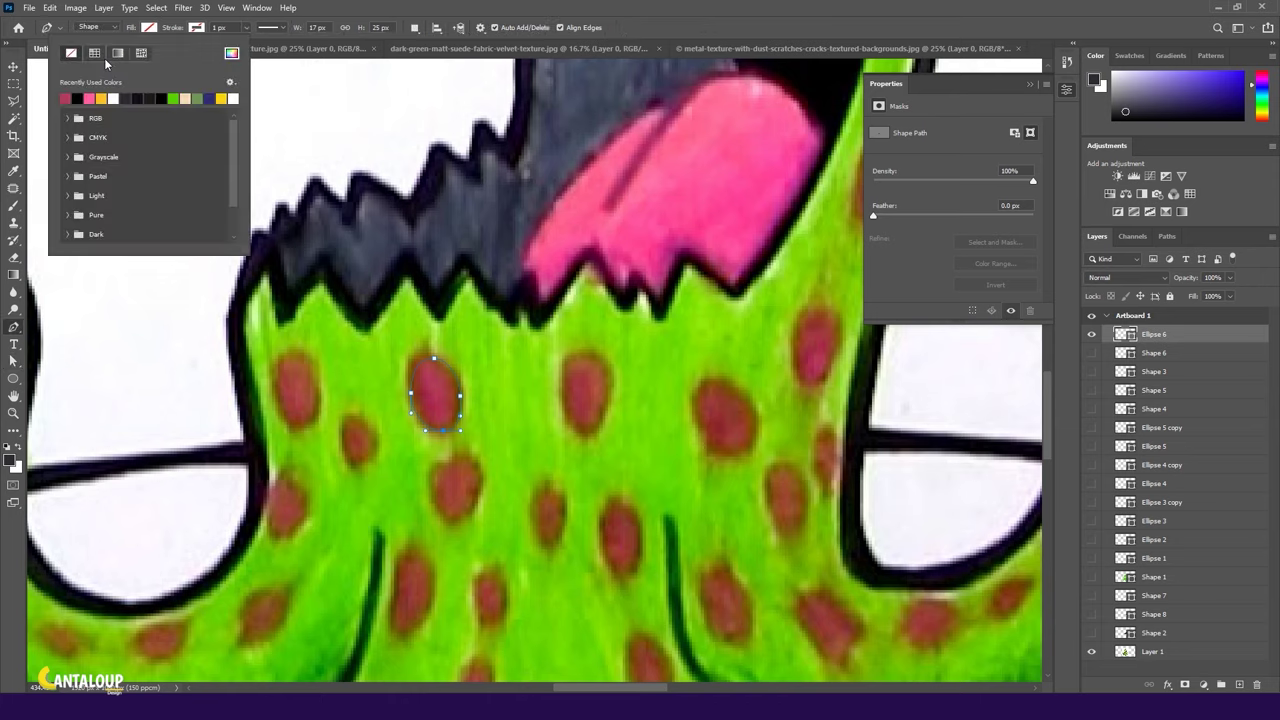
{"action": "left_click", "coordinate": [108, 64]}
{"action": "key", "text": "Return"}
Duplicate the spot onto the neighbouring neck spots, tilting a copy to match.
{"action": "key", "text": "v"}
{"action": "mouse_move", "coordinate": [433, 402]}
{"action": "left_mouse_down"}
{"action": "mouse_move", "coordinate": [293, 399]}
{"action": "mouse_move", "coordinate": [770, 440]}
{"action": "mouse_move", "coordinate": [585, 395]}
{"action": "mouse_move", "coordinate": [616, 530]}
{"action": "mouse_move", "coordinate": [545, 514]}
{"action": "left_mouse_up"}
{"action": "key", "text": "a"}
{"action": "key", "text": "v"}
{"action": "left_click_drag", "start_coordinate": [363, 443], "coordinate": [293, 508]}
{"action": "scroll", "coordinate": [580, 463], "scroll_direction": "down", "scroll_amount": 2}
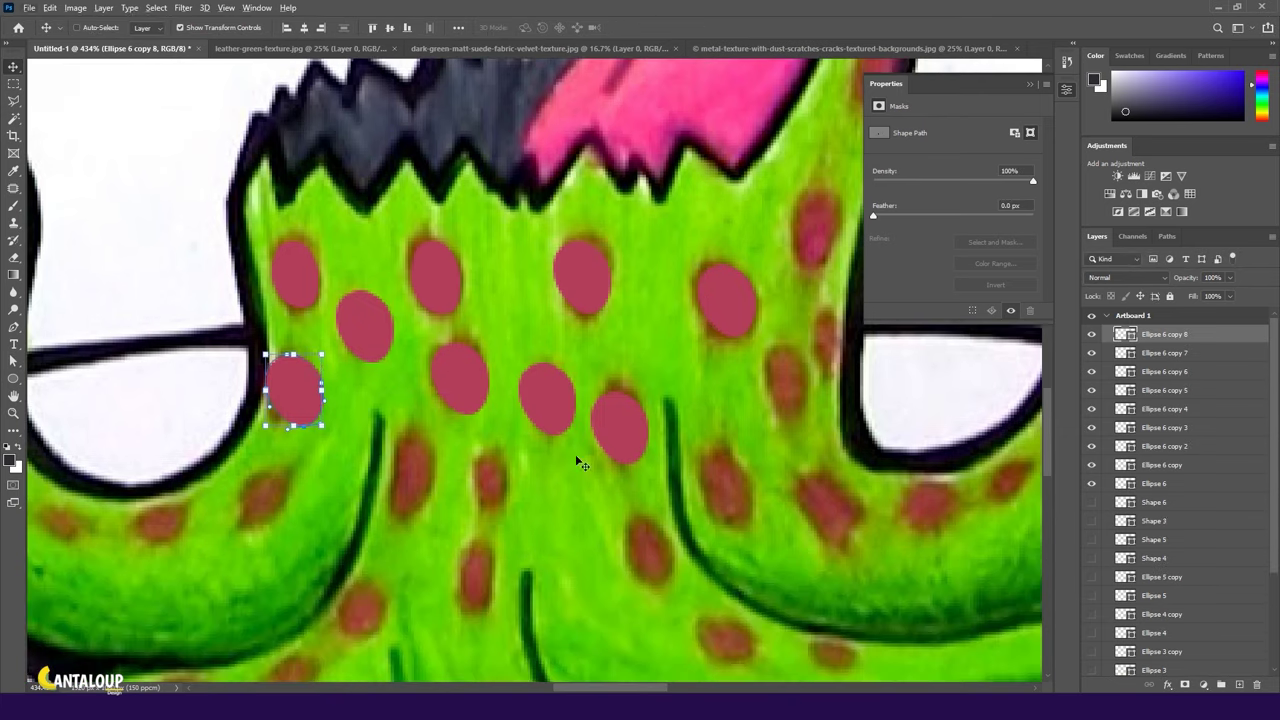
{"action": "left_click_drag", "start_coordinate": [293, 390], "coordinate": [257, 489]}
{"action": "scroll", "coordinate": [257, 489], "scroll_direction": "down", "scroll_amount": 2}
{"action": "left_click_drag", "start_coordinate": [257, 349], "coordinate": [411, 340]}
{"action": "mouse_move", "coordinate": [411, 340]}
{"action": "left_mouse_down"}
{"action": "mouse_move", "coordinate": [503, 340]}
{"action": "mouse_move", "coordinate": [470, 443]}
{"action": "left_mouse_up"}
{"action": "left_click_drag", "start_coordinate": [290, 555], "coordinate": [190, 558]}
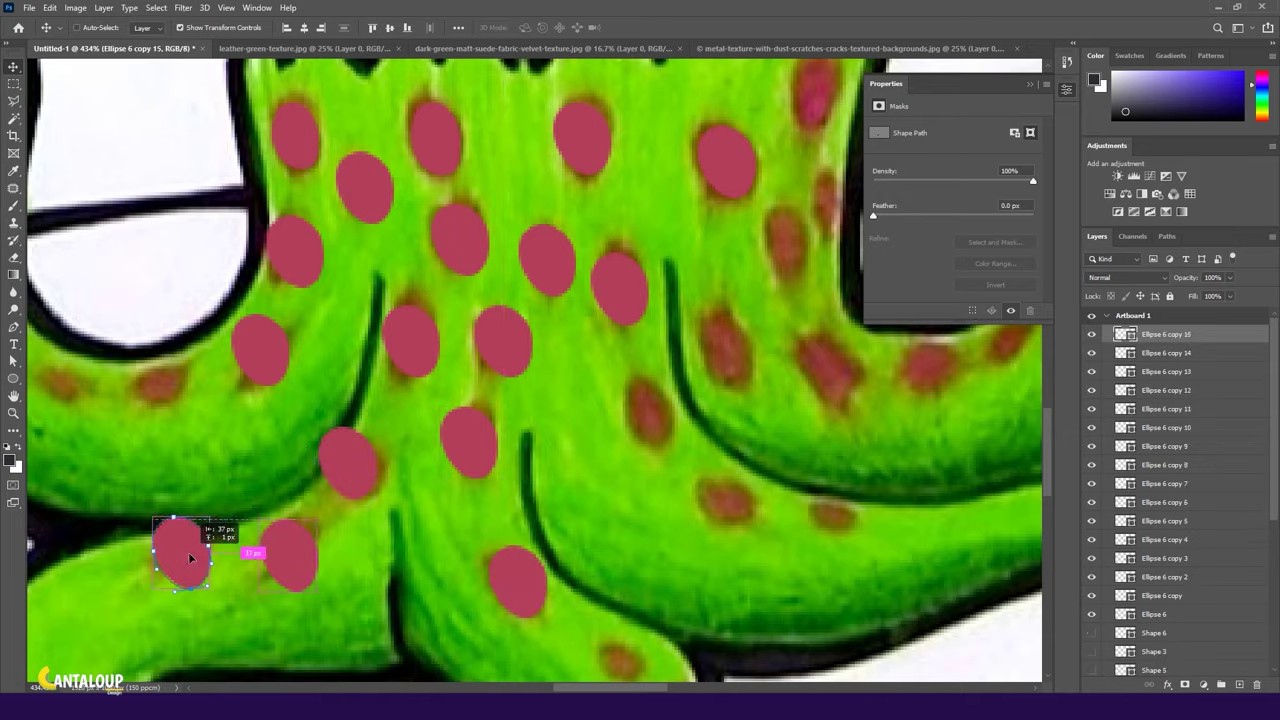
{"action": "scroll", "coordinate": [190, 558], "scroll_direction": "down", "scroll_amount": 5}
{"action": "scroll", "coordinate": [243, 406], "scroll_direction": "up", "scroll_amount": 3}
Place more spot copies along the upper arm, on the head and on a lower-body spot.
{"action": "mouse_move", "coordinate": [480, 428]}
{"action": "left_mouse_down"}
{"action": "mouse_move", "coordinate": [533, 490]}
{"action": "mouse_move", "coordinate": [608, 500]}
{"action": "mouse_move", "coordinate": [535, 378]}
{"action": "left_mouse_up"}
{"action": "mouse_move", "coordinate": [535, 378]}
{"action": "left_mouse_down"}
{"action": "mouse_move", "coordinate": [598, 285]}
{"action": "mouse_move", "coordinate": [606, 400]}
{"action": "left_mouse_up"}
{"action": "mouse_move", "coordinate": [606, 400]}
{"action": "left_mouse_down"}
{"action": "mouse_move", "coordinate": [672, 397]}
{"action": "mouse_move", "coordinate": [767, 333]}
{"action": "mouse_move", "coordinate": [771, 371]}
{"action": "mouse_move", "coordinate": [600, 357]}
{"action": "left_mouse_up"}
{"action": "scroll", "coordinate": [771, 371], "scroll_direction": "down", "scroll_amount": 2}
{"action": "scroll", "coordinate": [600, 357], "scroll_direction": "up", "scroll_amount": 3}
{"action": "left_click_drag", "start_coordinate": [608, 434], "coordinate": [612, 455]}
{"action": "mouse_move", "coordinate": [612, 455]}
{"action": "left_mouse_down"}
{"action": "mouse_move", "coordinate": [633, 298]}
{"action": "mouse_move", "coordinate": [620, 232]}
{"action": "left_mouse_up"}
{"action": "left_click_drag", "start_coordinate": [620, 232], "coordinate": [578, 248]}
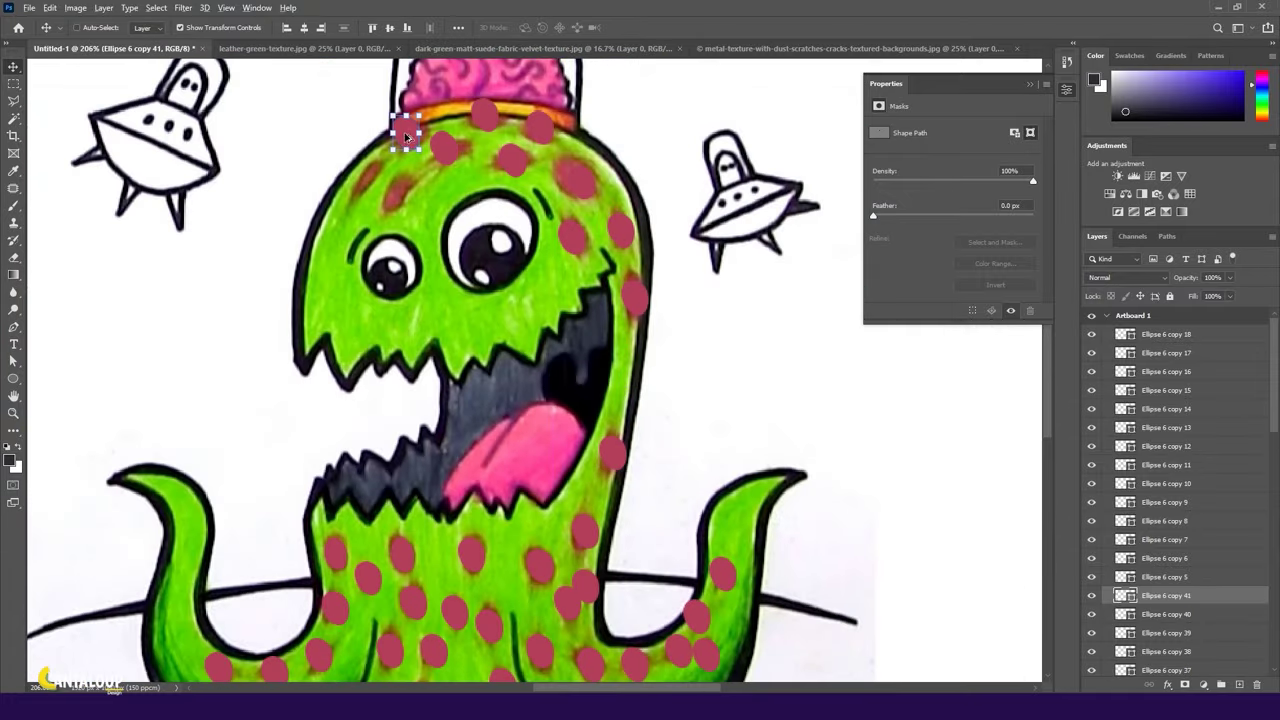
{"action": "scroll", "coordinate": [406, 136], "scroll_direction": "down", "scroll_amount": 3}
{"action": "scroll", "coordinate": [386, 486], "scroll_direction": "up", "scroll_amount": 3}
{"action": "scroll", "coordinate": [386, 486], "scroll_direction": "up", "scroll_amount": 3}
{"action": "left_click_drag", "start_coordinate": [390, 508], "coordinate": [399, 505]}
{"action": "key", "text": "Return"}
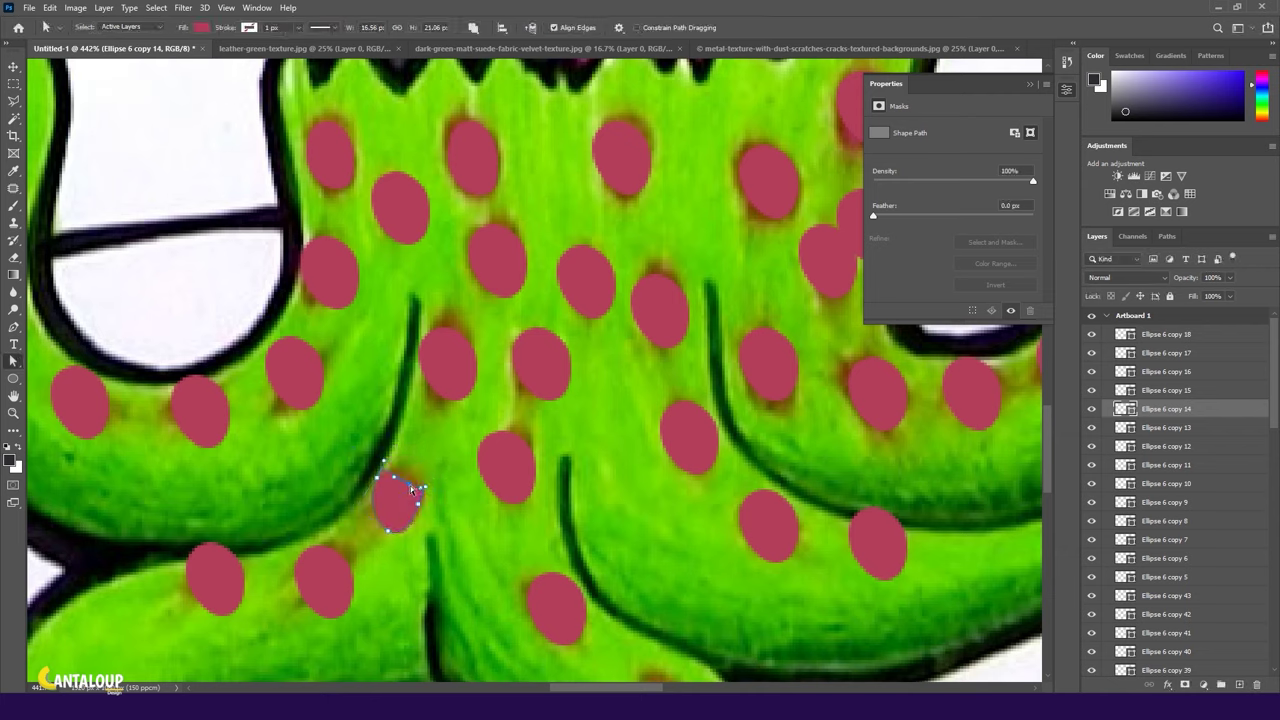
Duplicate a spot, shift it and skew it to fit the tentacle.
{"action": "key", "text": "ctrl+j"}
{"action": "key", "text": "ctrl+t"}
{"action": "left_click_drag", "start_coordinate": [340, 566], "coordinate": [356, 554]}
{"action": "key", "text": "Return"}
{"action": "key", "text": "z"}
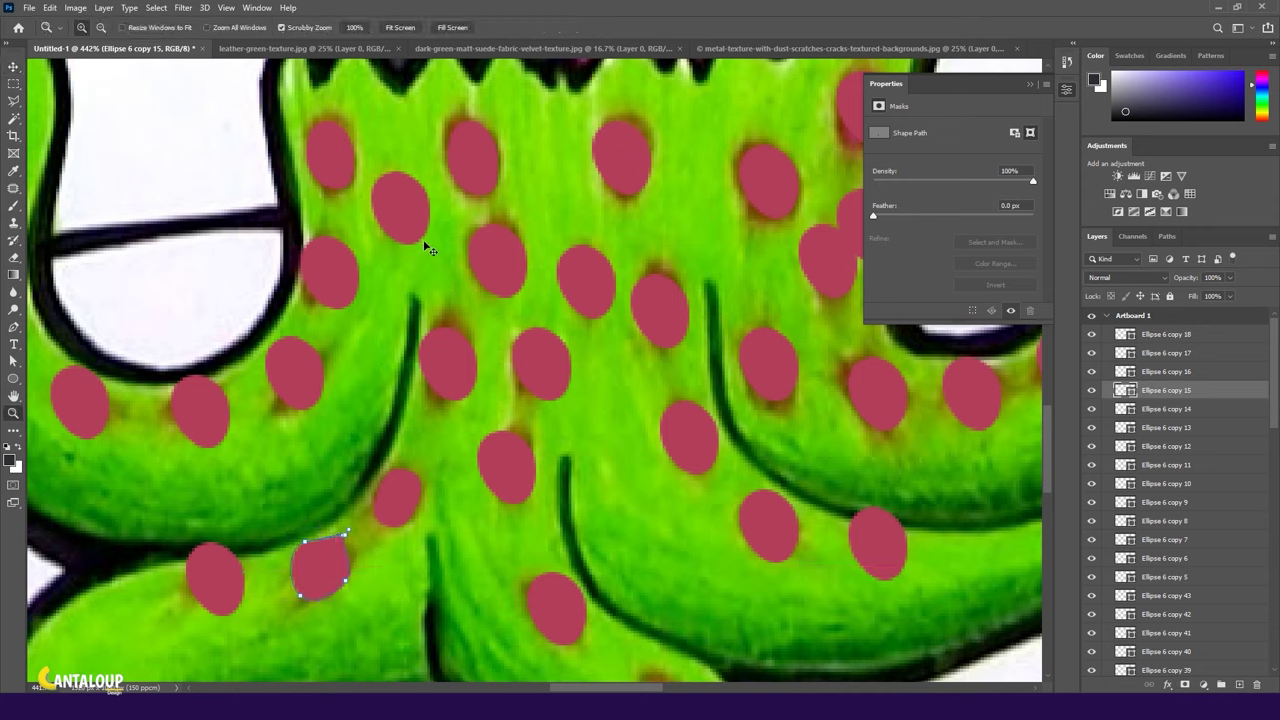
{"action": "key", "text": "ctrl+t"}
{"action": "mouse_move", "coordinate": [321, 530]}
{"action": "left_mouse_down"}
{"action": "mouse_move", "coordinate": [326, 568]}
{"action": "mouse_move", "coordinate": [300, 535]}
{"action": "left_mouse_up"}
{"action": "key", "text": "Return"}
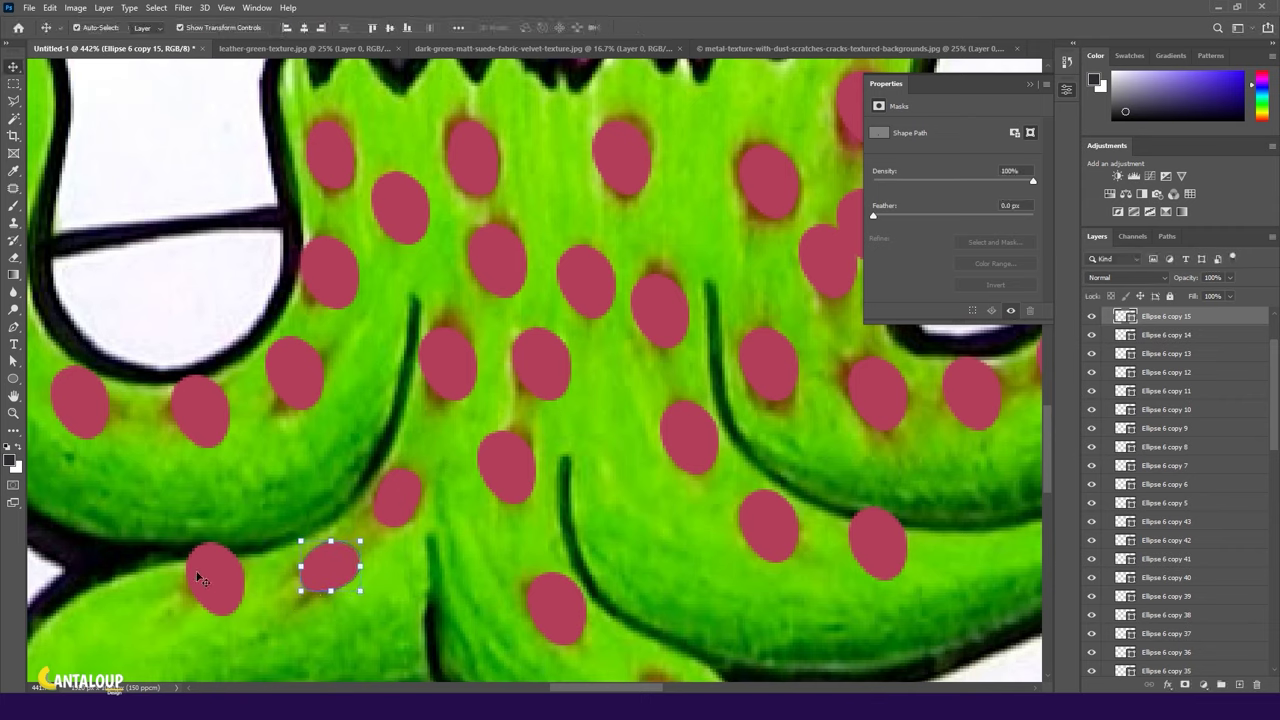
Copy a spot onto the next tentacle spot, flattening and tilting it slightly.
{"action": "left_click_drag", "start_coordinate": [217, 592], "coordinate": [212, 568]}
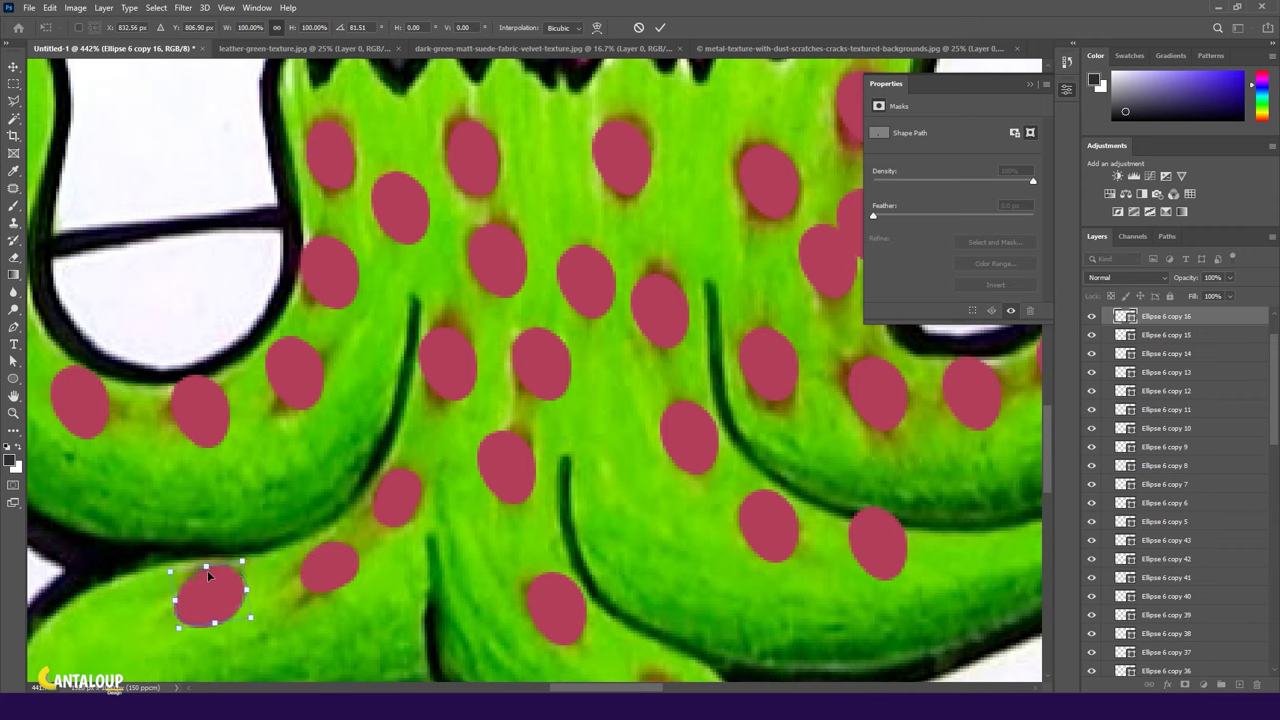
{"action": "key", "text": "ctrl+t"}
{"action": "left_click_drag", "start_coordinate": [247, 624], "coordinate": [247, 609]}
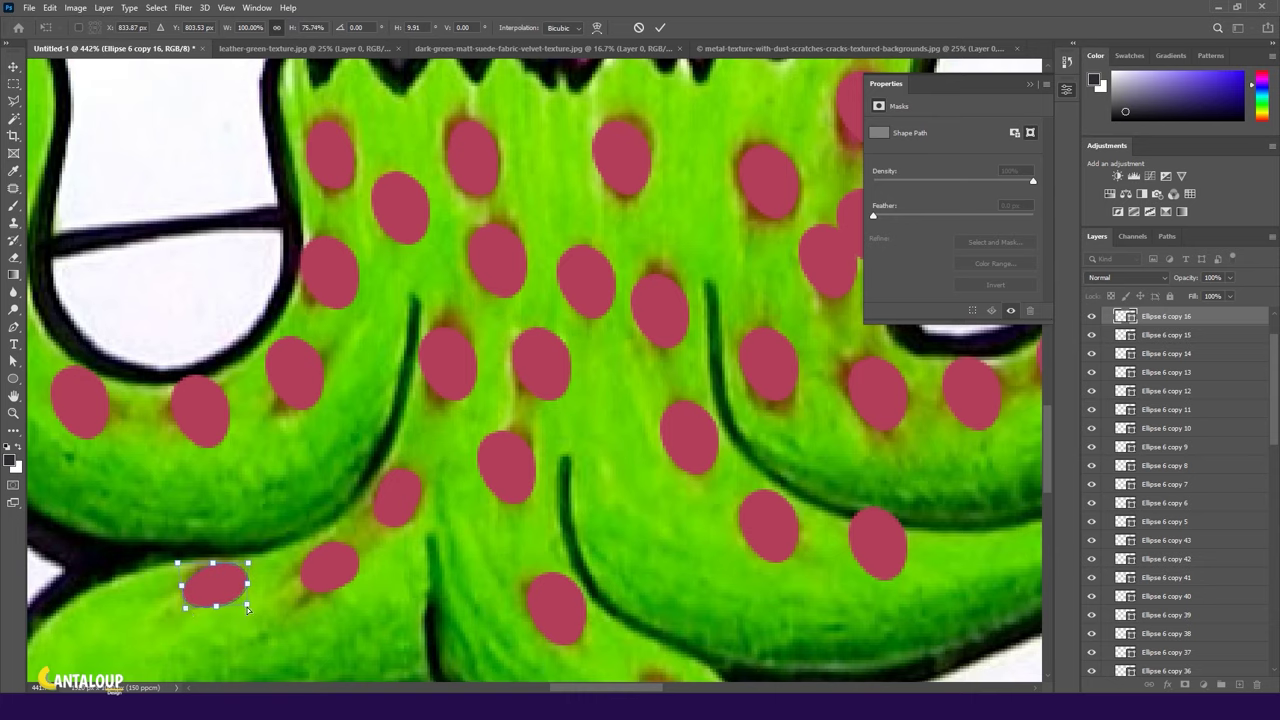
{"action": "left_click_drag", "start_coordinate": [237, 572], "coordinate": [245, 566]}
{"action": "key", "text": "Return"}
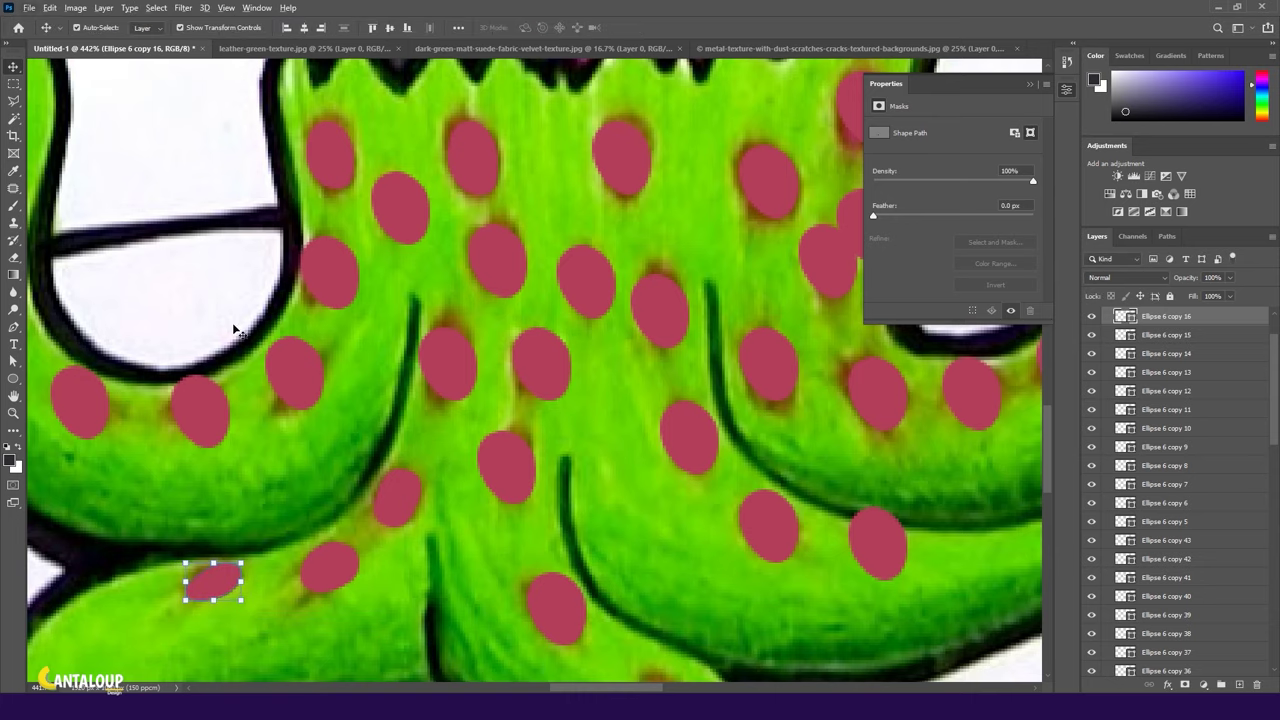
Rotate, stretch and shrink the lower tentacle spot, then resize the next spot.
{"action": "scroll", "coordinate": [237, 330], "scroll_direction": "down", "scroll_amount": 2}
{"action": "left_click_drag", "start_coordinate": [556, 544], "coordinate": [566, 553]}
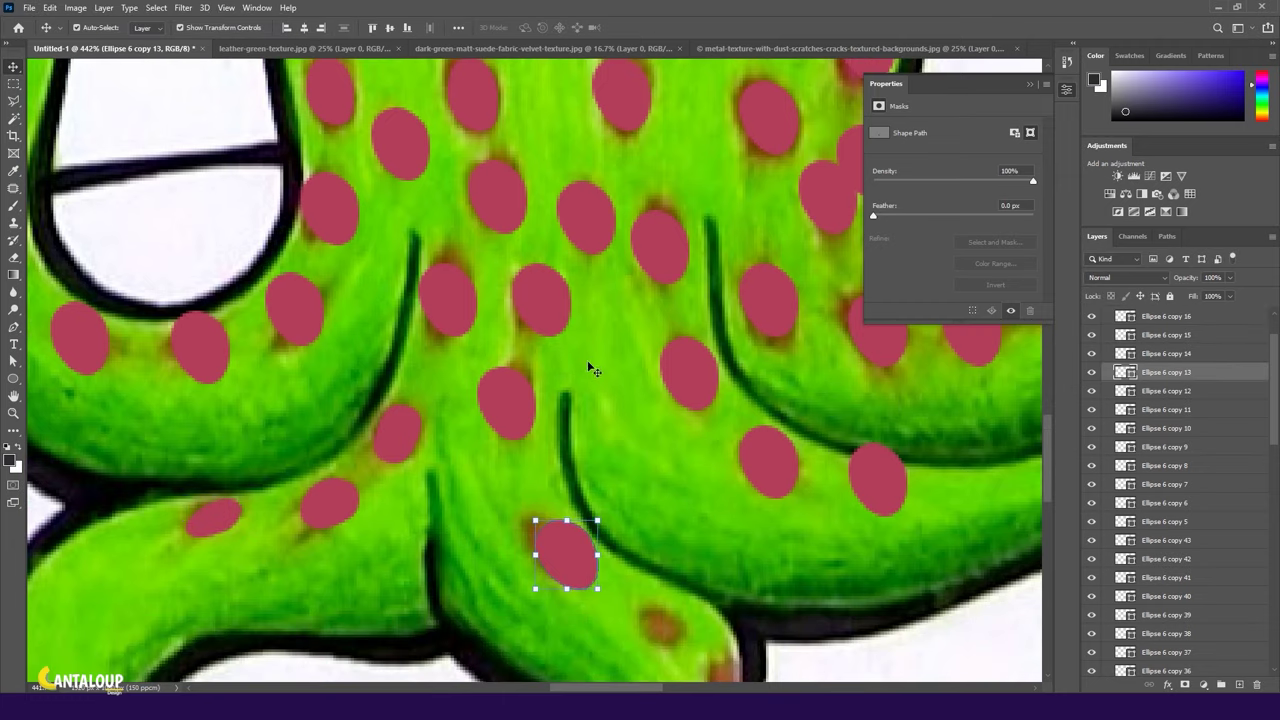
{"action": "left_click", "coordinate": [567, 547]}
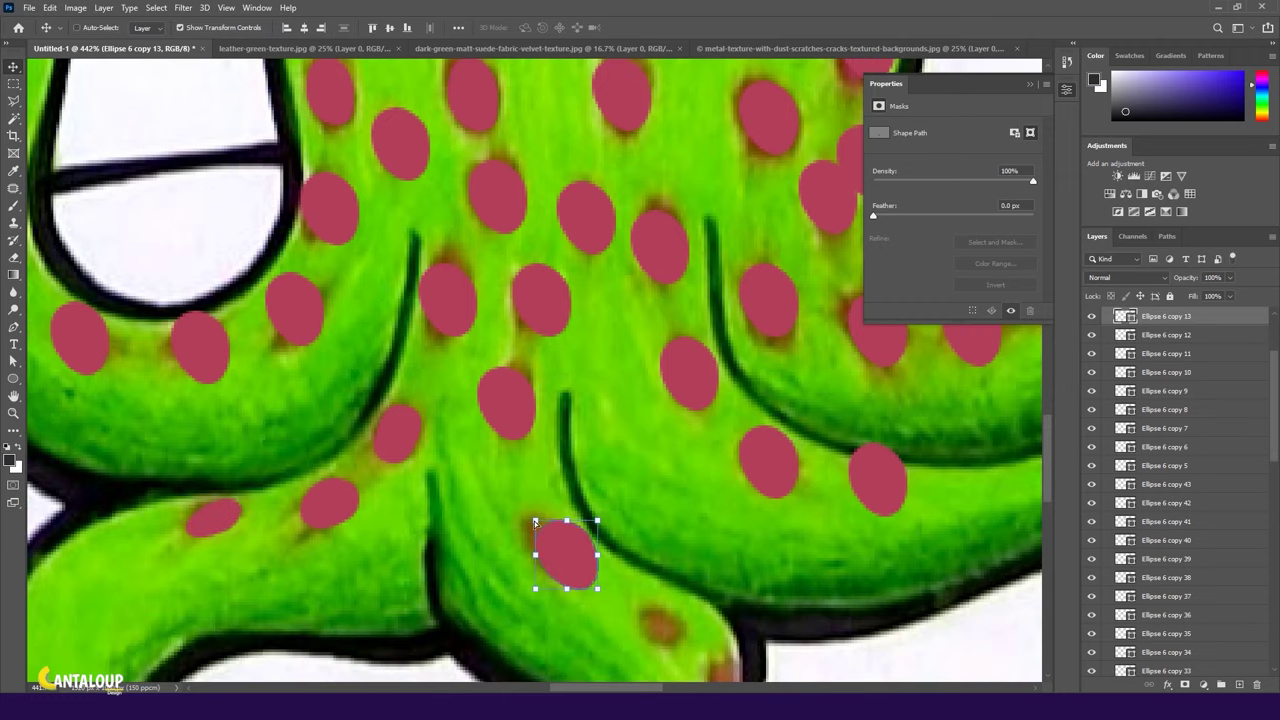
{"action": "left_click_drag", "start_coordinate": [535, 521], "coordinate": [590, 518]}
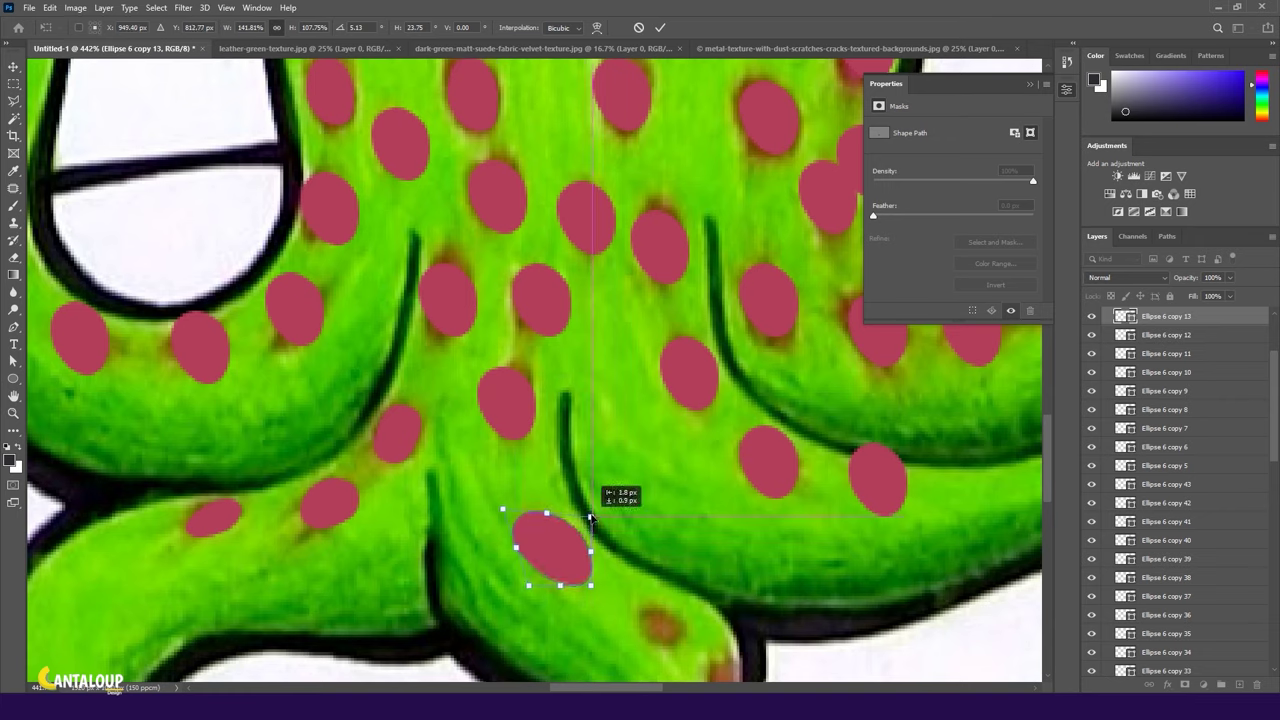
{"action": "left_click_drag", "start_coordinate": [590, 518], "coordinate": [585, 519]}
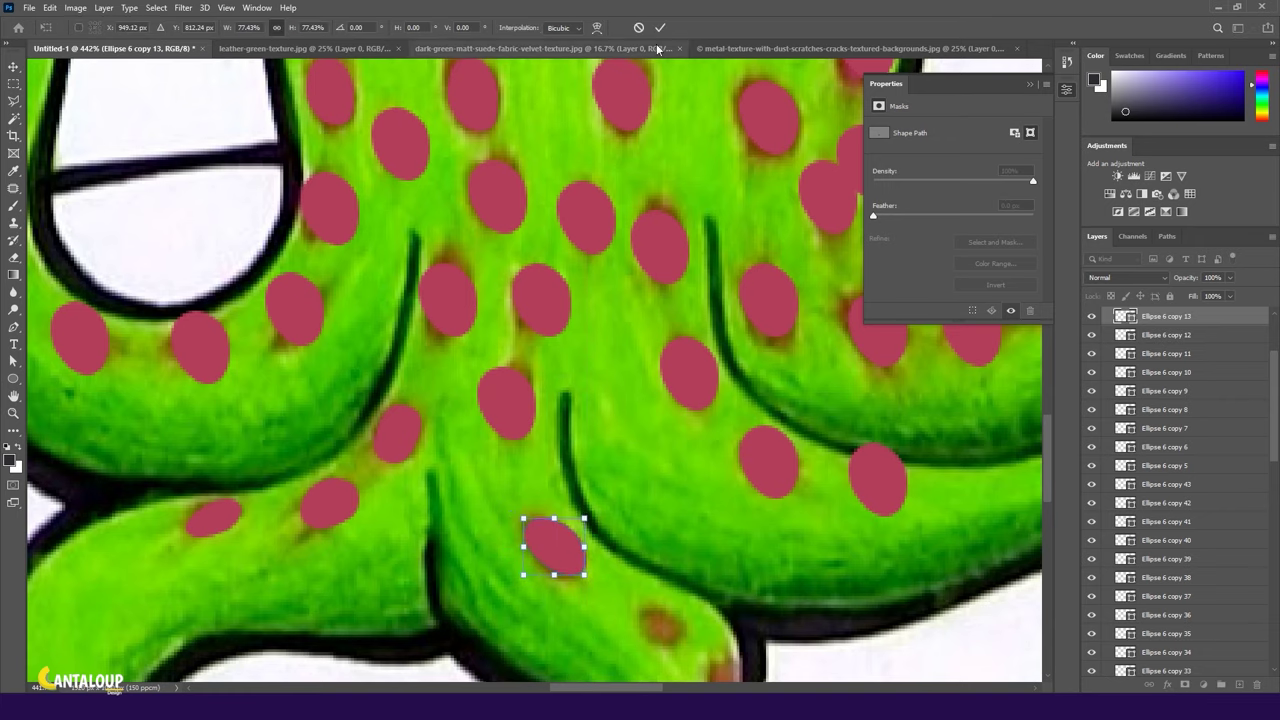
{"action": "key", "text": "Return"}
{"action": "scroll", "coordinate": [553, 546], "scroll_direction": "down", "scroll_amount": 2}
{"action": "scroll", "coordinate": [385, 434], "scroll_direction": "up", "scroll_amount": 1}
{"action": "key", "text": "ctrl+t"}
{"action": "mouse_move", "coordinate": [400, 412]}
{"action": "left_mouse_down"}
{"action": "mouse_move", "coordinate": [408, 442]}
{"action": "mouse_move", "coordinate": [388, 438]}
{"action": "left_mouse_up"}
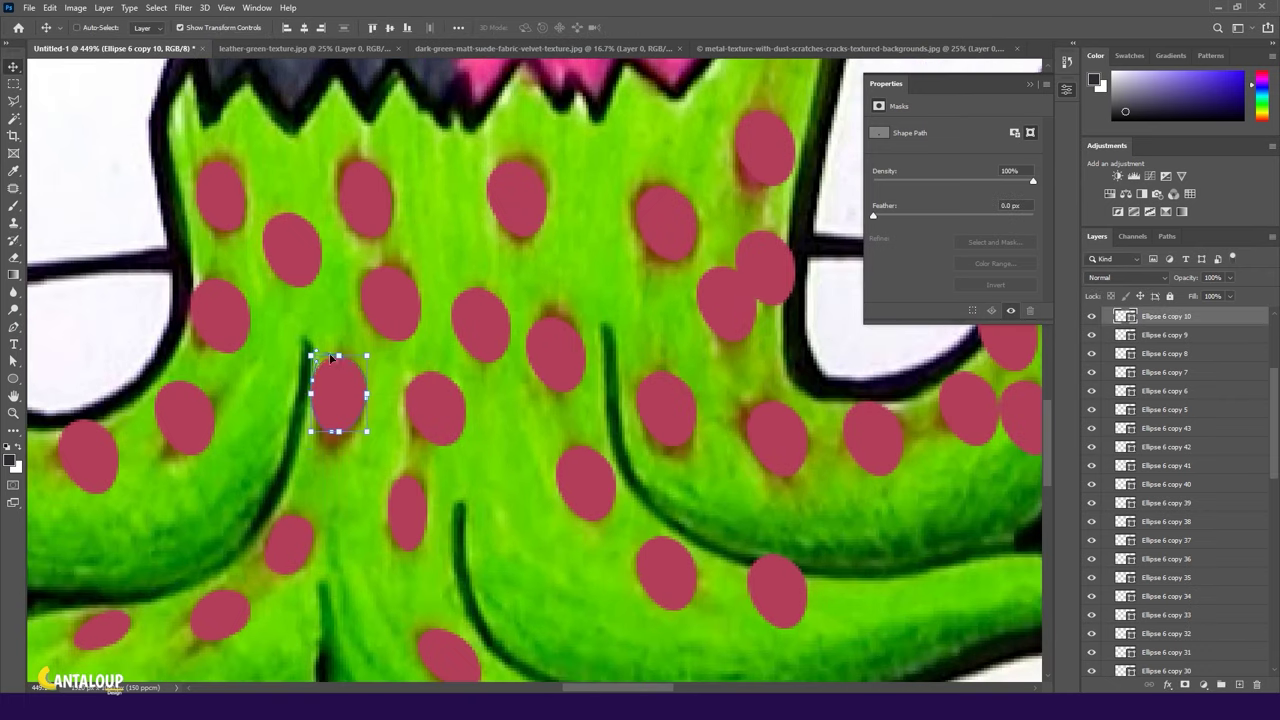
Make a spot narrower and taller, then add rotated, smaller copies lower on the tentacle.
{"action": "key", "text": "ctrl"}
{"action": "mouse_move", "coordinate": [356, 406]}
{"action": "left_mouse_down"}
{"action": "mouse_move", "coordinate": [360, 418]}
{"action": "mouse_move", "coordinate": [428, 408]}
{"action": "left_mouse_up"}
{"action": "key", "text": "ctrl+j"}
{"action": "key", "text": "ctrl+t"}
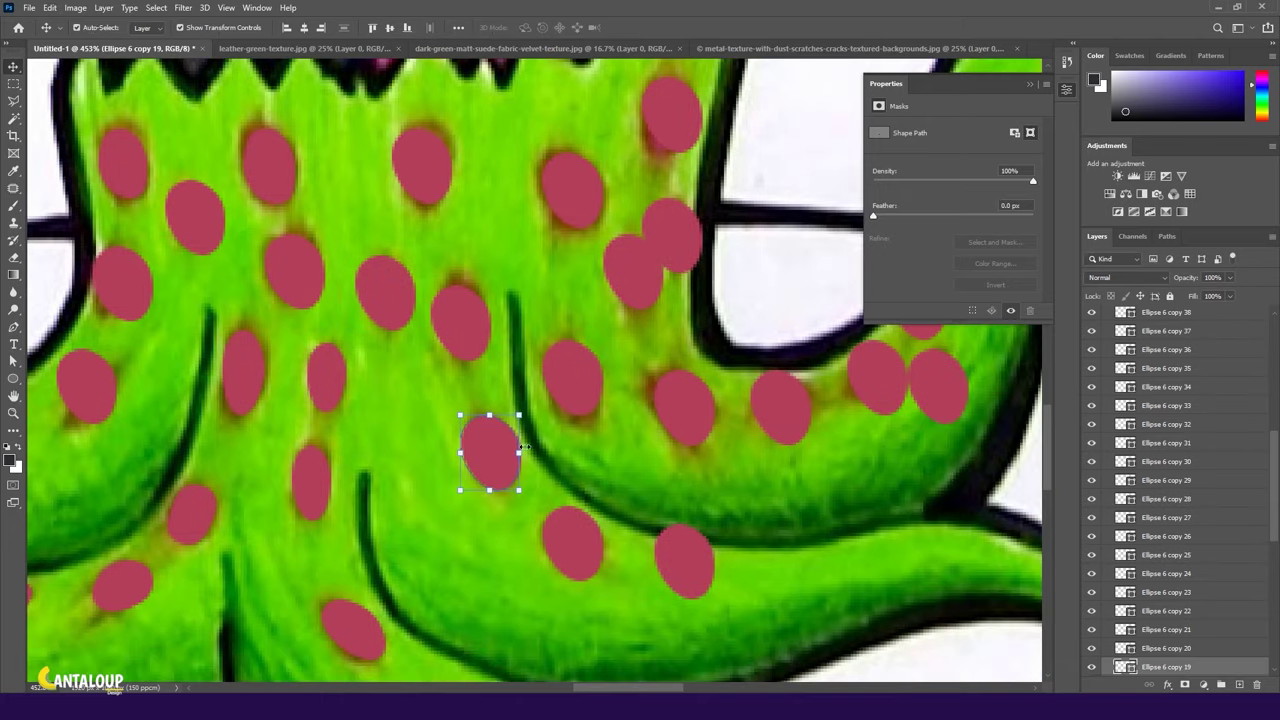
{"action": "key", "text": "ctrl+j"}
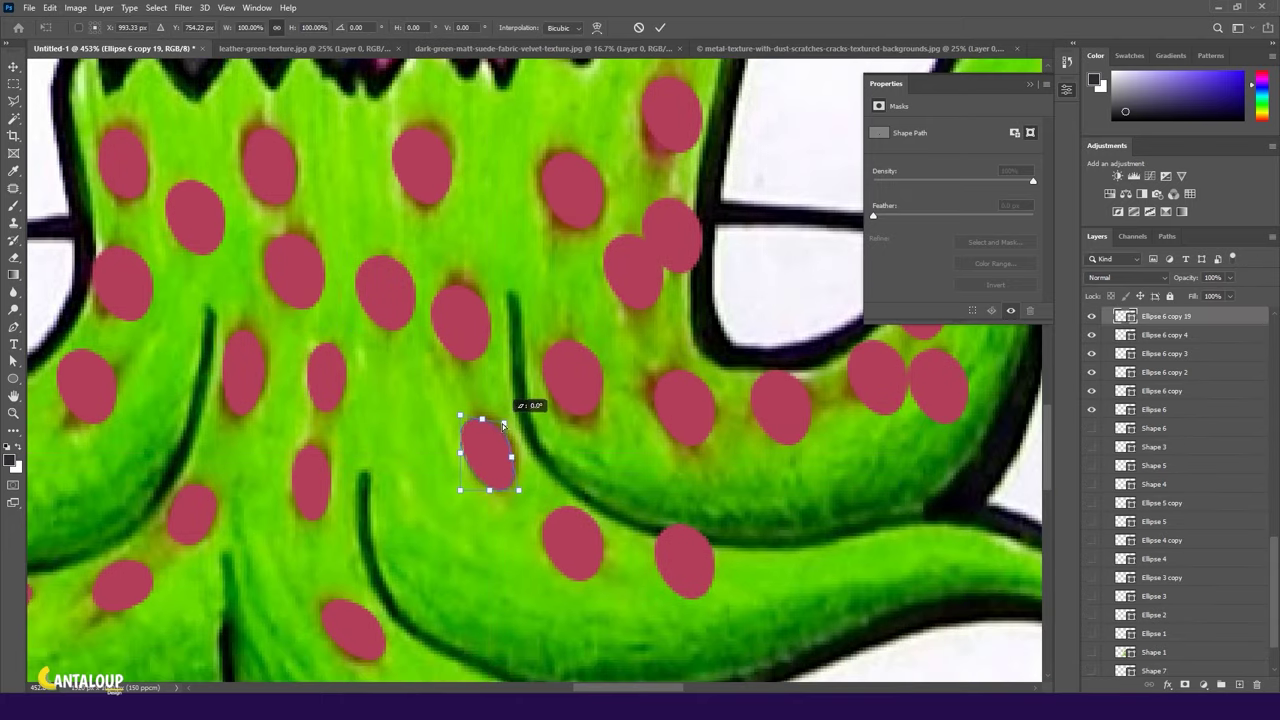
{"action": "mouse_move", "coordinate": [521, 497]}
{"action": "left_mouse_down"}
{"action": "mouse_move", "coordinate": [603, 590]}
{"action": "mouse_move", "coordinate": [600, 524]}
{"action": "left_mouse_up"}
{"action": "key", "text": "ctrl+t"}
{"action": "key", "text": "Return"}
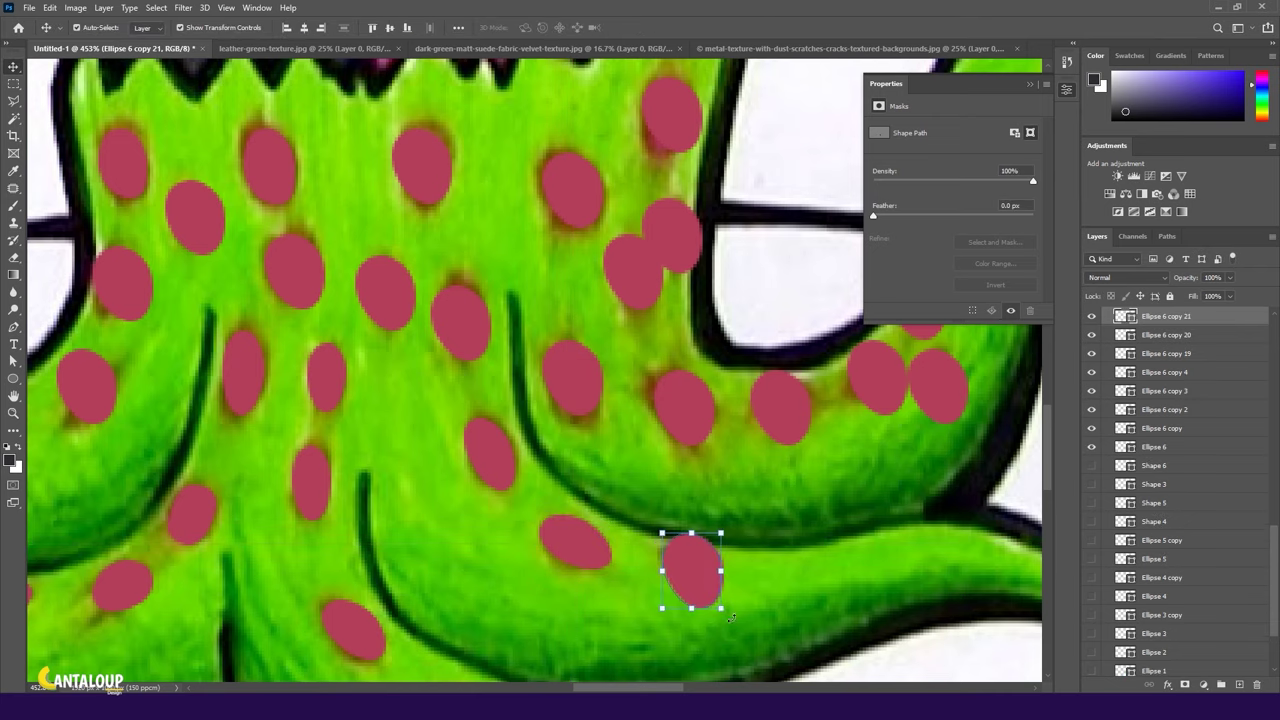
{"action": "left_click_drag", "start_coordinate": [712, 598], "coordinate": [706, 572]}
{"action": "key", "text": "Return"}
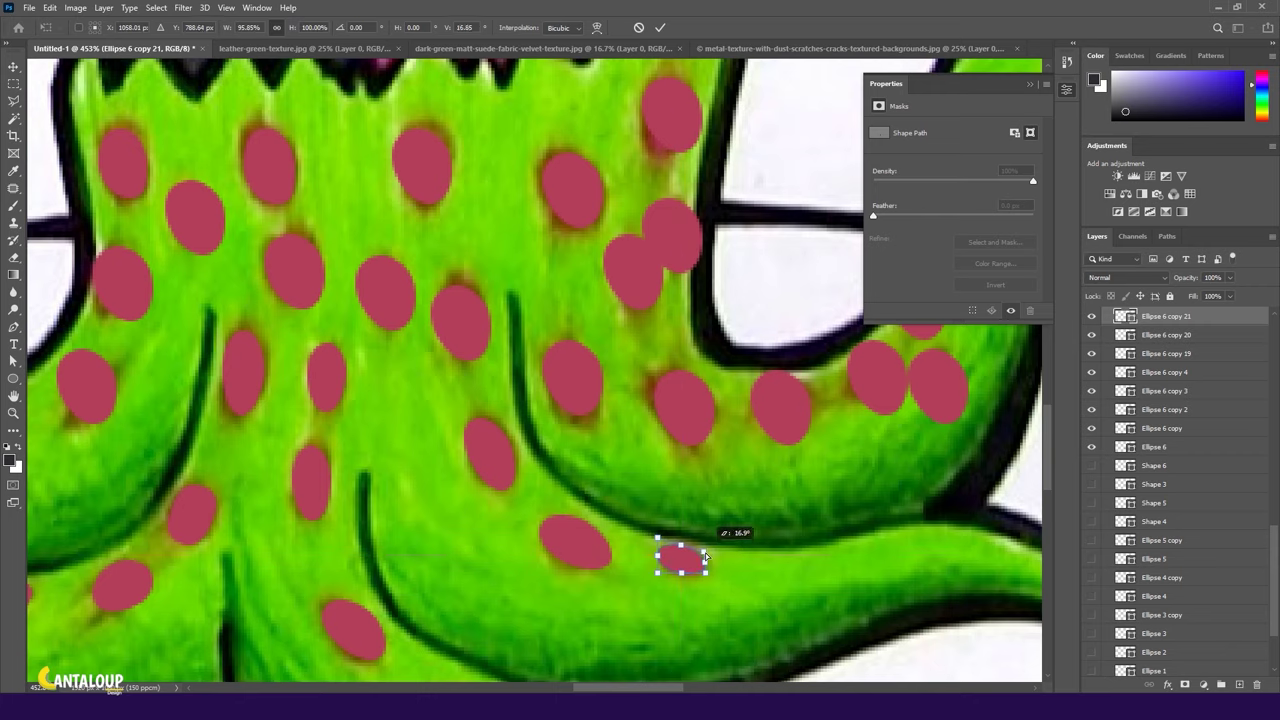
Tilt a curled-tentacle spot and place a stretched, tilted copy further along.
{"action": "scroll", "coordinate": [714, 500], "scroll_direction": "right", "scroll_amount": 3}
{"action": "left_click", "coordinate": [366, 412]}
{"action": "left_click", "coordinate": [382, 454]}
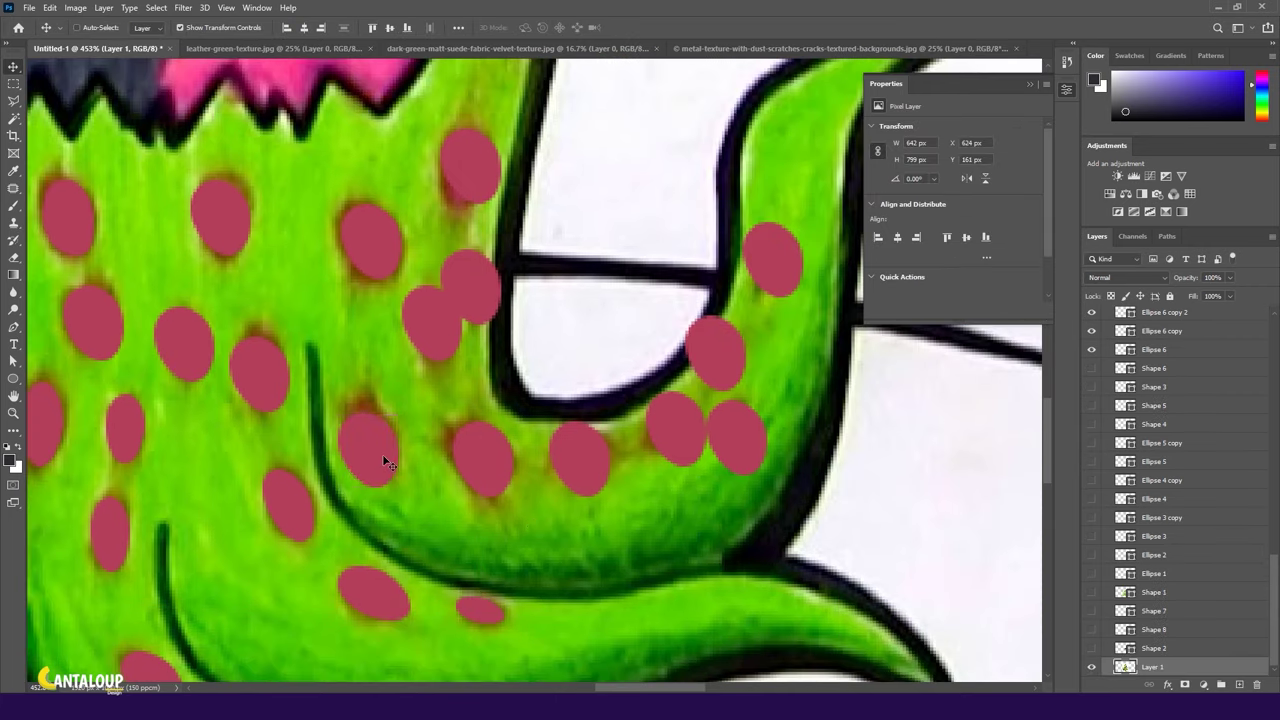
{"action": "scroll", "coordinate": [382, 454], "scroll_direction": "down", "scroll_amount": 2}
{"action": "scroll", "coordinate": [382, 454], "scroll_direction": "up", "scroll_amount": 2}
{"action": "key", "text": "ctrl+t"}
{"action": "mouse_move", "coordinate": [436, 502]}
{"action": "left_mouse_down"}
{"action": "mouse_move", "coordinate": [424, 510]}
{"action": "mouse_move", "coordinate": [435, 510]}
{"action": "left_mouse_up"}
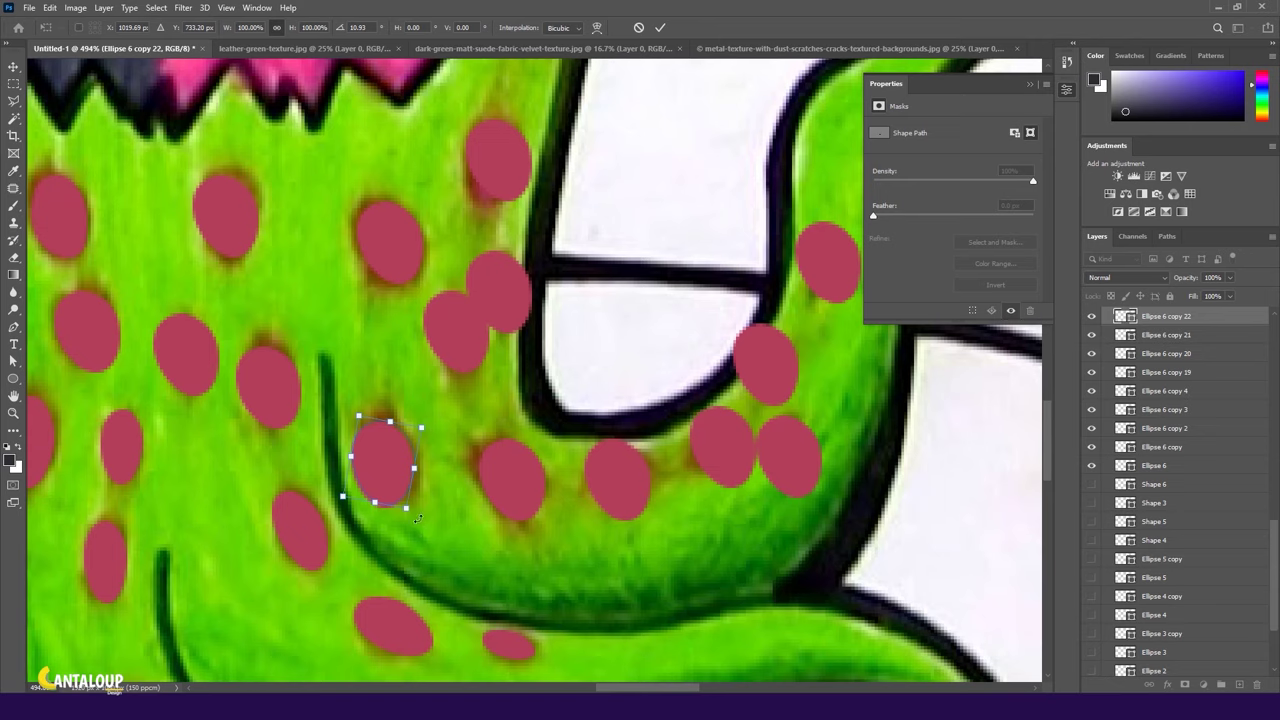
{"action": "key", "text": "Return"}
{"action": "left_click_drag", "start_coordinate": [392, 452], "coordinate": [511, 480]}
{"action": "left_click_drag", "start_coordinate": [505, 423], "coordinate": [508, 440]}
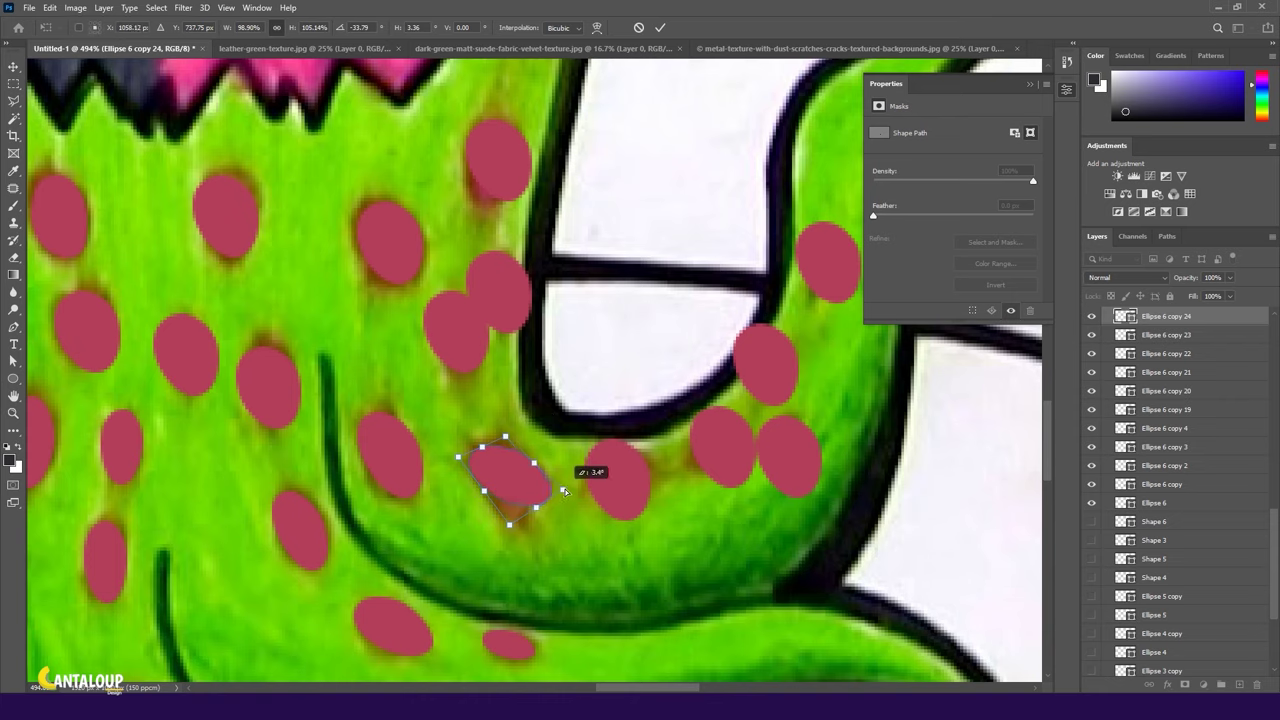
{"action": "key", "text": "Return"}
Add shrunken, rotated spots higher up the tentacle and delete the extra copy.
{"action": "scroll", "coordinate": [563, 490], "scroll_direction": "down", "scroll_amount": 3}
{"action": "scroll", "coordinate": [595, 432], "scroll_direction": "up", "scroll_amount": 3}
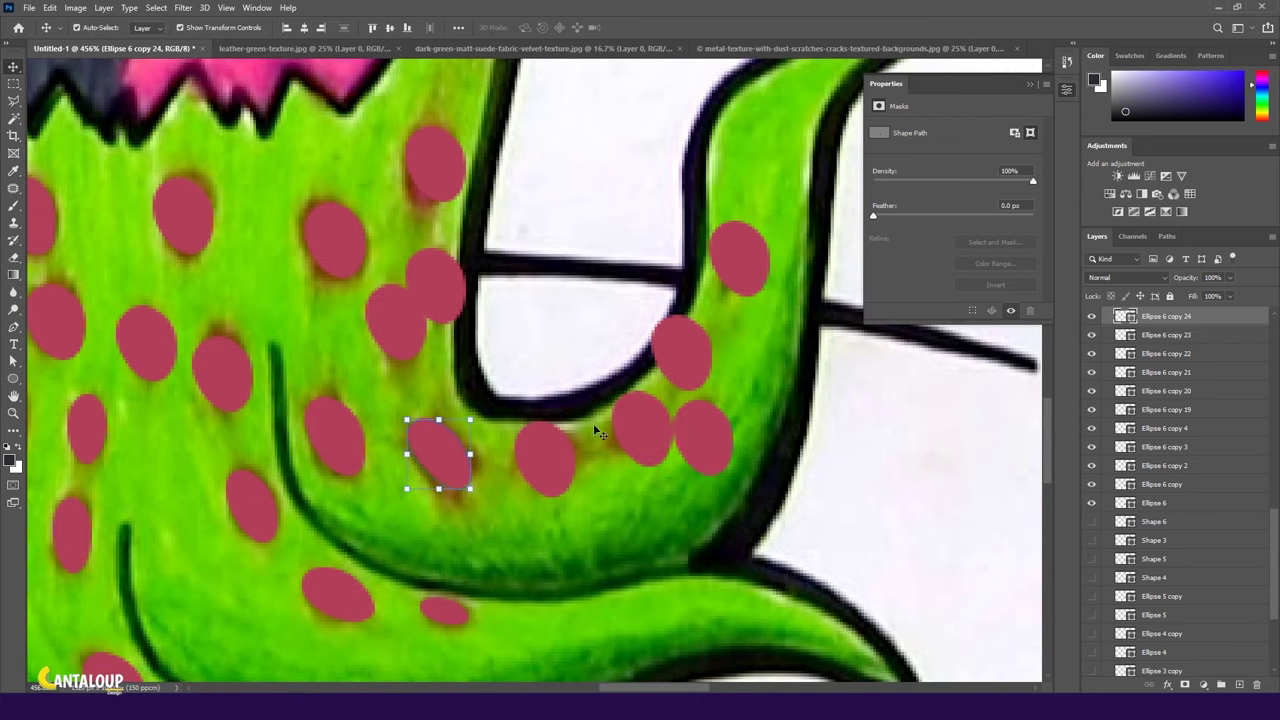
{"action": "left_click", "coordinate": [563, 478]}
{"action": "key", "text": "ctrl+t"}
{"action": "mouse_move", "coordinate": [573, 496]}
{"action": "left_mouse_down"}
{"action": "mouse_move", "coordinate": [538, 500]}
{"action": "mouse_move", "coordinate": [702, 352]}
{"action": "mouse_move", "coordinate": [728, 262]}
{"action": "left_mouse_up"}
{"action": "key", "text": "ctrl+alt+t"}
{"action": "key", "text": "Return"}
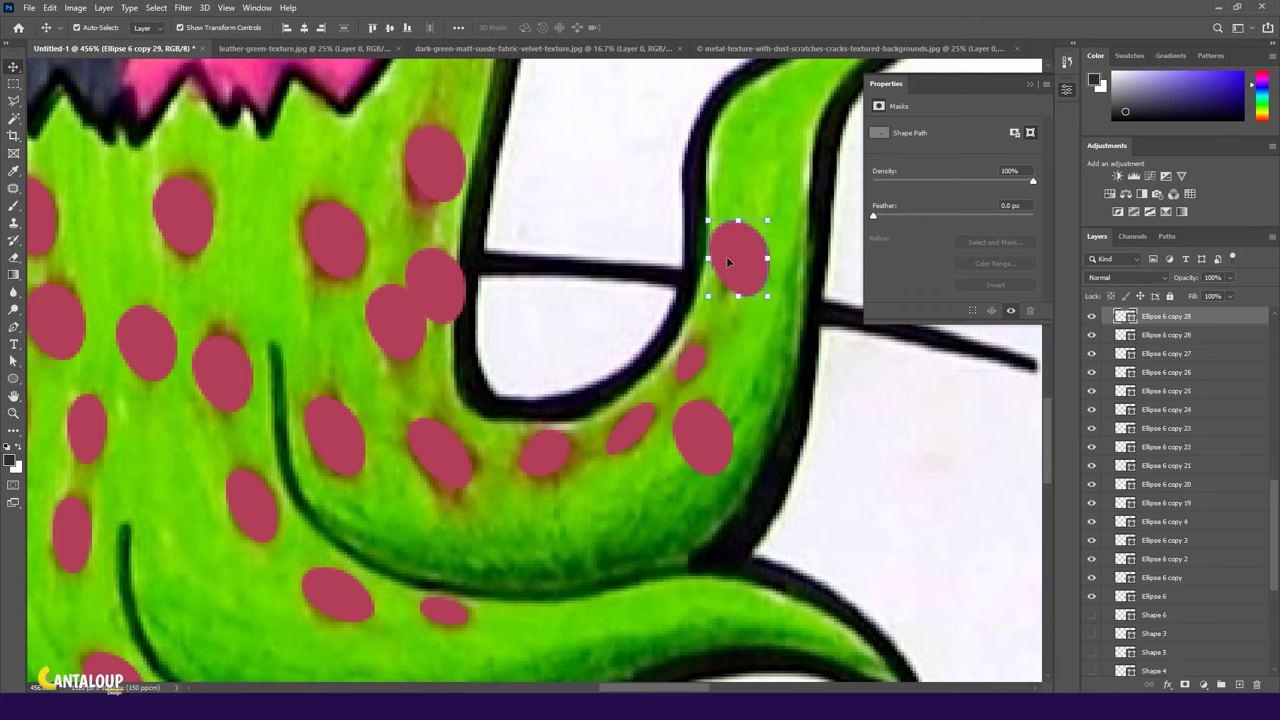
{"action": "key", "text": "ctrl+t"}
{"action": "mouse_move", "coordinate": [775, 215]}
{"action": "left_mouse_down"}
{"action": "mouse_move", "coordinate": [735, 233]}
{"action": "mouse_move", "coordinate": [740, 463]}
{"action": "mouse_move", "coordinate": [691, 503]}
{"action": "left_mouse_up"}
{"action": "key", "text": "Return"}
{"action": "key", "text": "Delete"}
{"action": "scroll", "coordinate": [600, 334], "scroll_direction": "down", "scroll_amount": 5}
Rotate a neck spot and duplicate the spot at the neck's right edge.
{"action": "scroll", "coordinate": [468, 315], "scroll_direction": "up", "scroll_amount": 4}
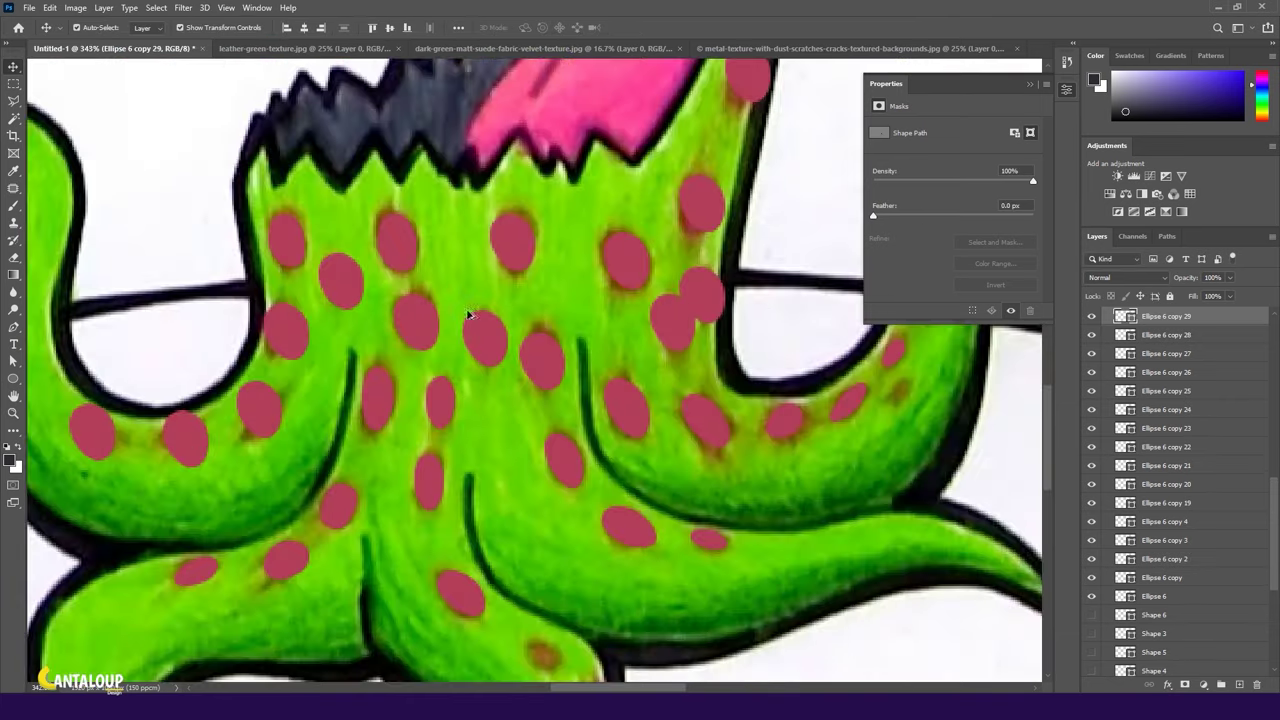
{"action": "scroll", "coordinate": [468, 315], "scroll_direction": "up", "scroll_amount": 2}
{"action": "left_click", "coordinate": [590, 345]}
{"action": "key", "text": "ctrl+t"}
{"action": "left_click_drag", "start_coordinate": [605, 318], "coordinate": [670, 334]}
{"action": "key", "text": "Return"}
{"action": "left_click", "coordinate": [612, 318]}
{"action": "key", "text": "ctrl+t"}
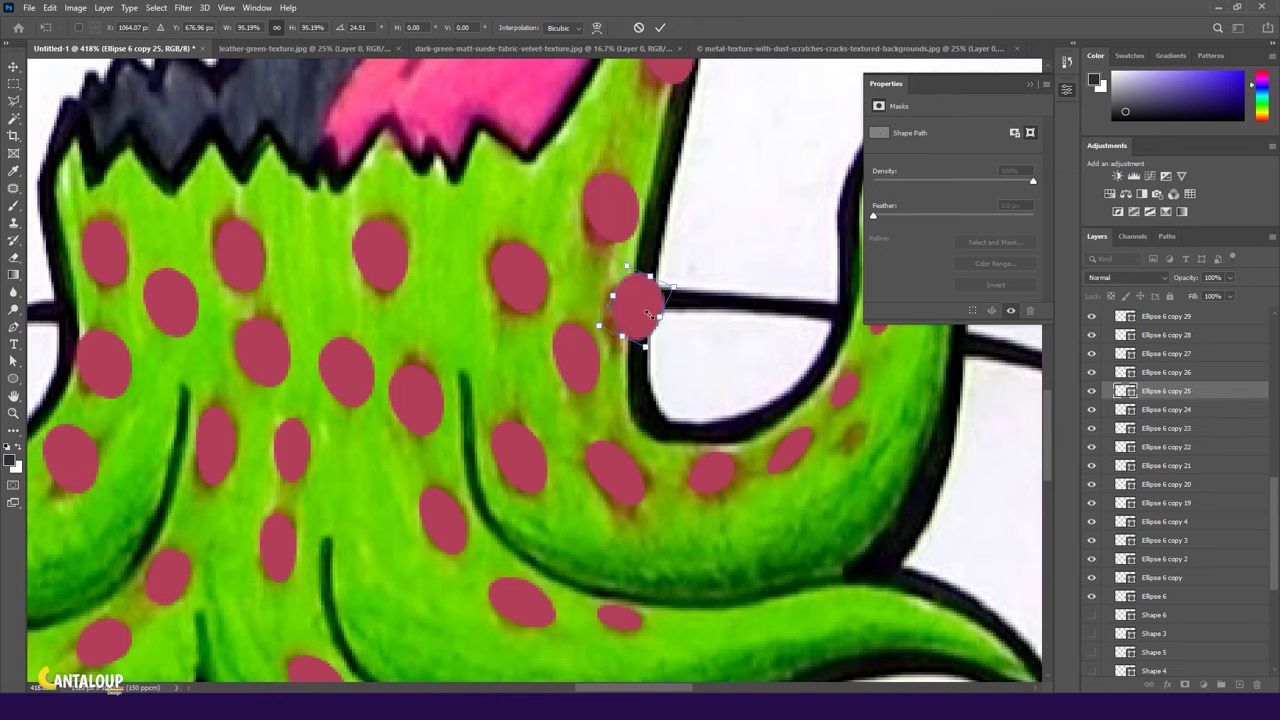
{"action": "key", "text": "Return"}
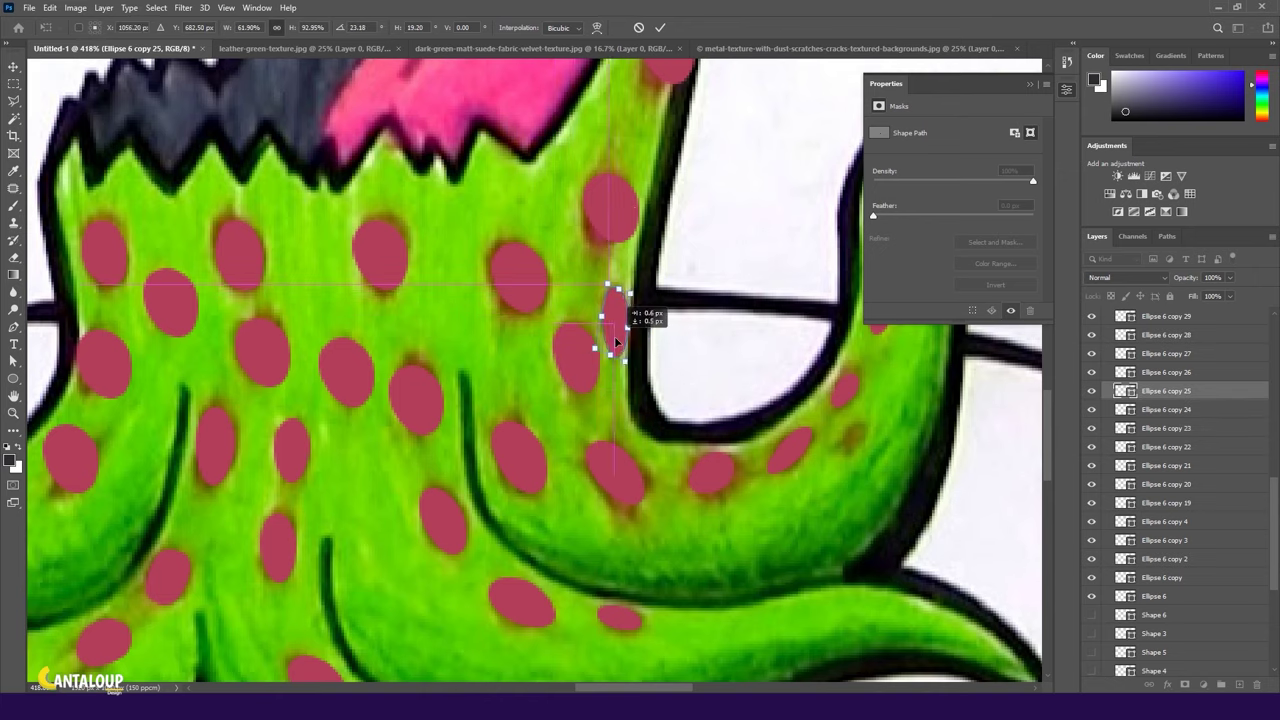
Rotate the new neck spot and place a copy higher up the neck.
{"action": "scroll", "coordinate": [622, 290], "scroll_direction": "up", "scroll_amount": 1}
{"action": "scroll", "coordinate": [622, 290], "scroll_direction": "down", "scroll_amount": 2}
{"action": "key", "text": "ctrl+t"}
{"action": "left_click_drag", "start_coordinate": [657, 236], "coordinate": [612, 307]}
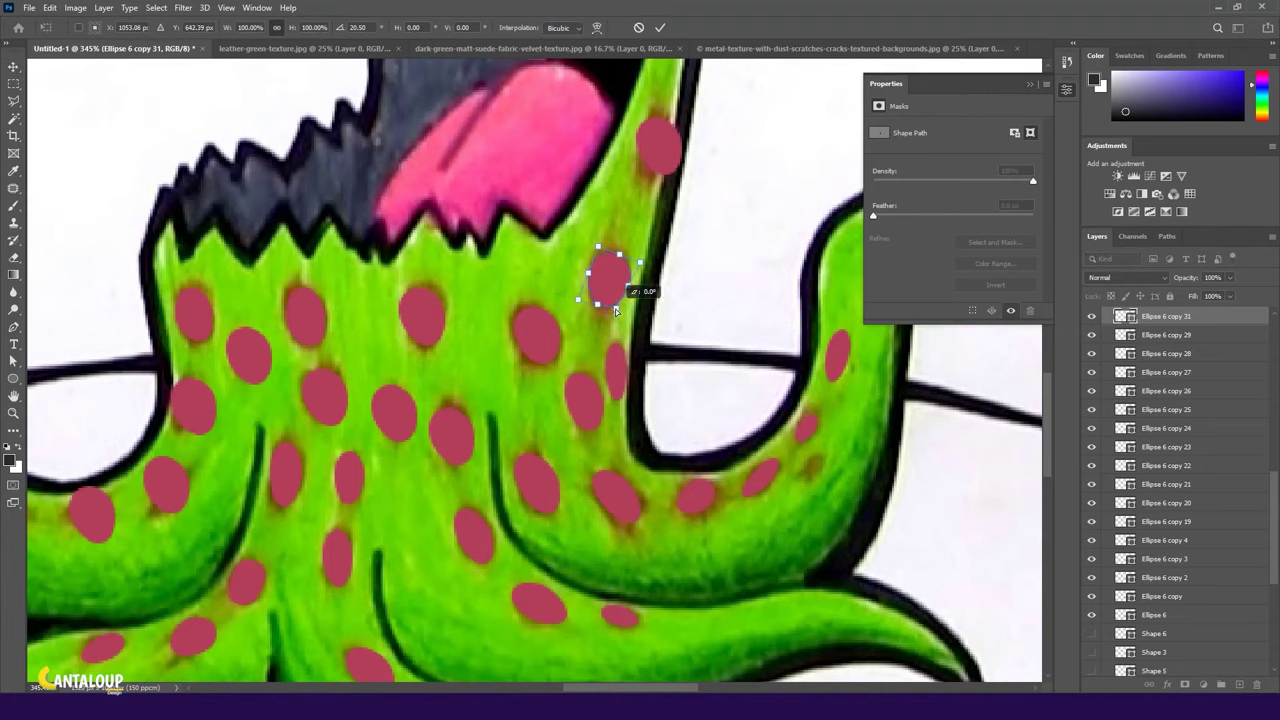
{"action": "key", "text": "Return"}
{"action": "scroll", "coordinate": [641, 270], "scroll_direction": "up", "scroll_amount": 2}
{"action": "mouse_move", "coordinate": [590, 390]}
{"action": "left_mouse_down"}
{"action": "mouse_move", "coordinate": [632, 245]}
{"action": "mouse_move", "coordinate": [645, 285]}
{"action": "left_mouse_up"}
{"action": "key", "text": "ctrl+t"}
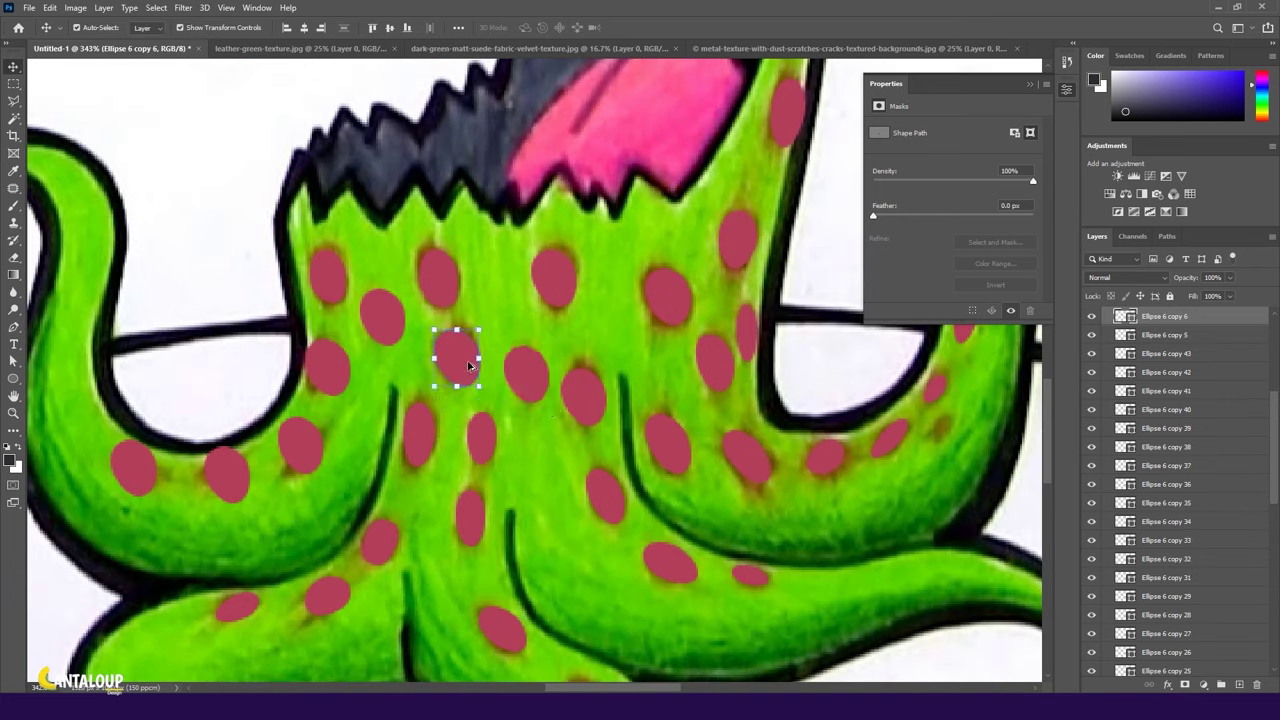
{"action": "key", "text": "Return"}
Skew and narrow an upper-body spot.
{"action": "left_click", "coordinate": [585, 395]}
{"action": "key", "text": "ctrl+t"}
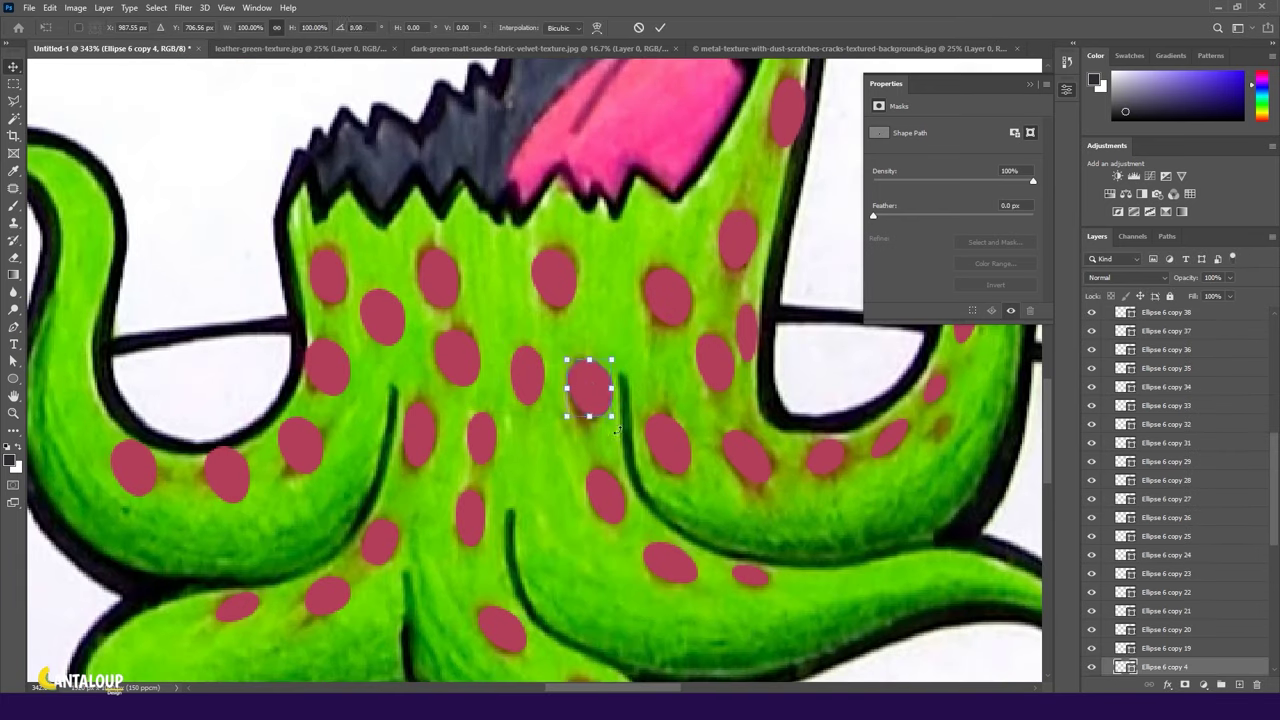
{"action": "left_click_drag", "start_coordinate": [620, 372], "coordinate": [583, 400]}
{"action": "left_click", "coordinate": [655, 32]}
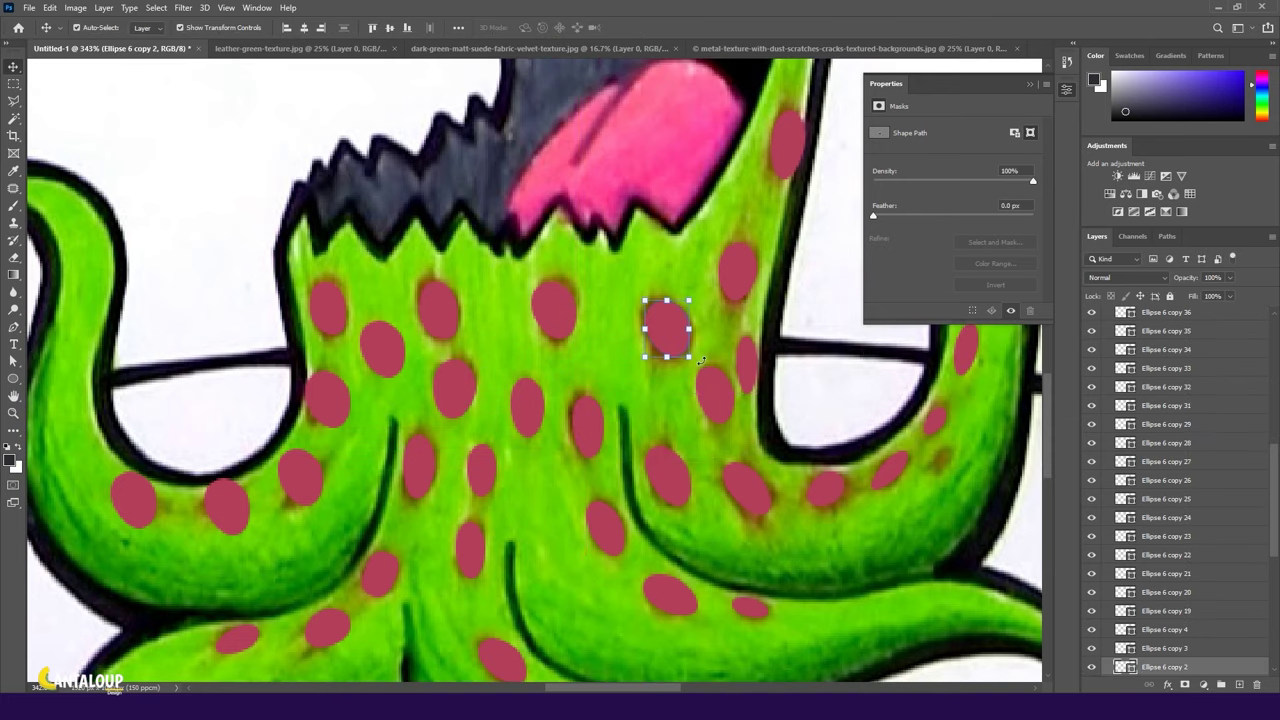
{"action": "key", "text": "Return"}
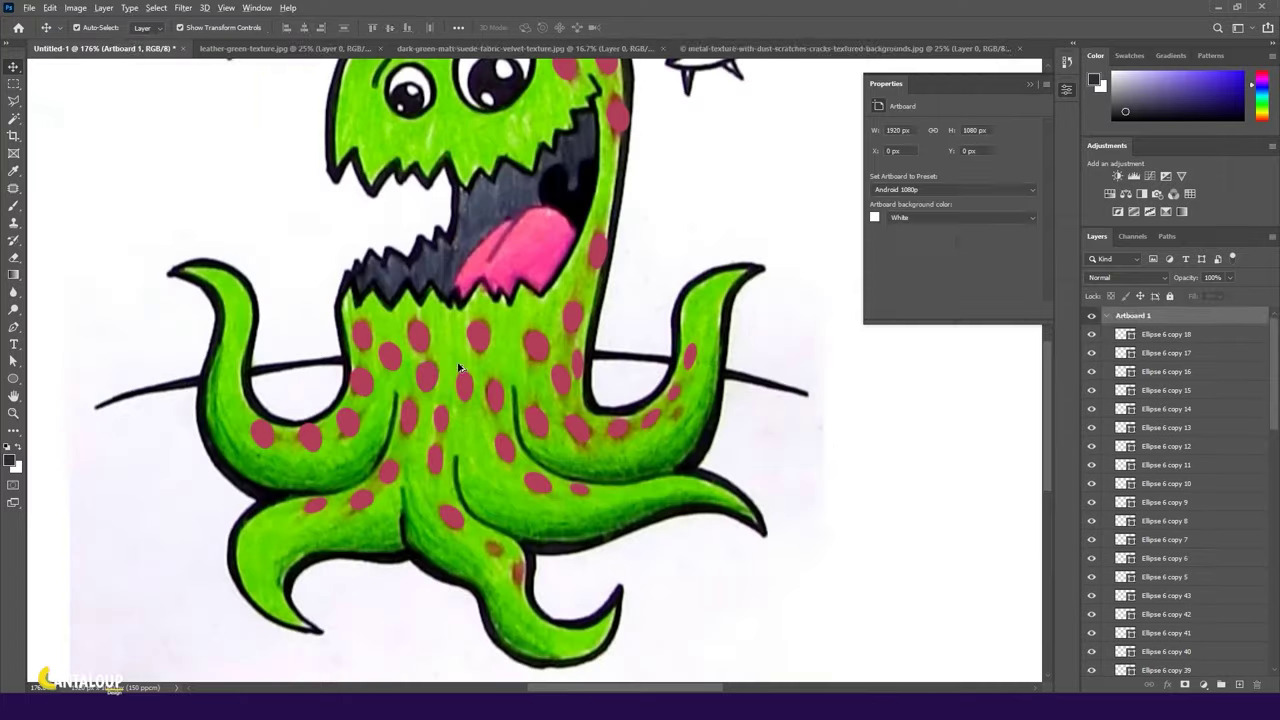
Copy an upper-body red spot and move the copy up near the top of the neck.
{"action": "key", "text": "ctrl+t"}
{"action": "left_click", "coordinate": [732, 373]}
{"action": "key", "text": "ctrl+t"}
{"action": "mouse_move", "coordinate": [729, 375]}
{"action": "left_mouse_down"}
{"action": "mouse_move", "coordinate": [671, 318]}
{"action": "mouse_move", "coordinate": [553, 300]}
{"action": "mouse_move", "coordinate": [550, 336]}
{"action": "left_mouse_up"}
{"action": "key", "text": "Return"}
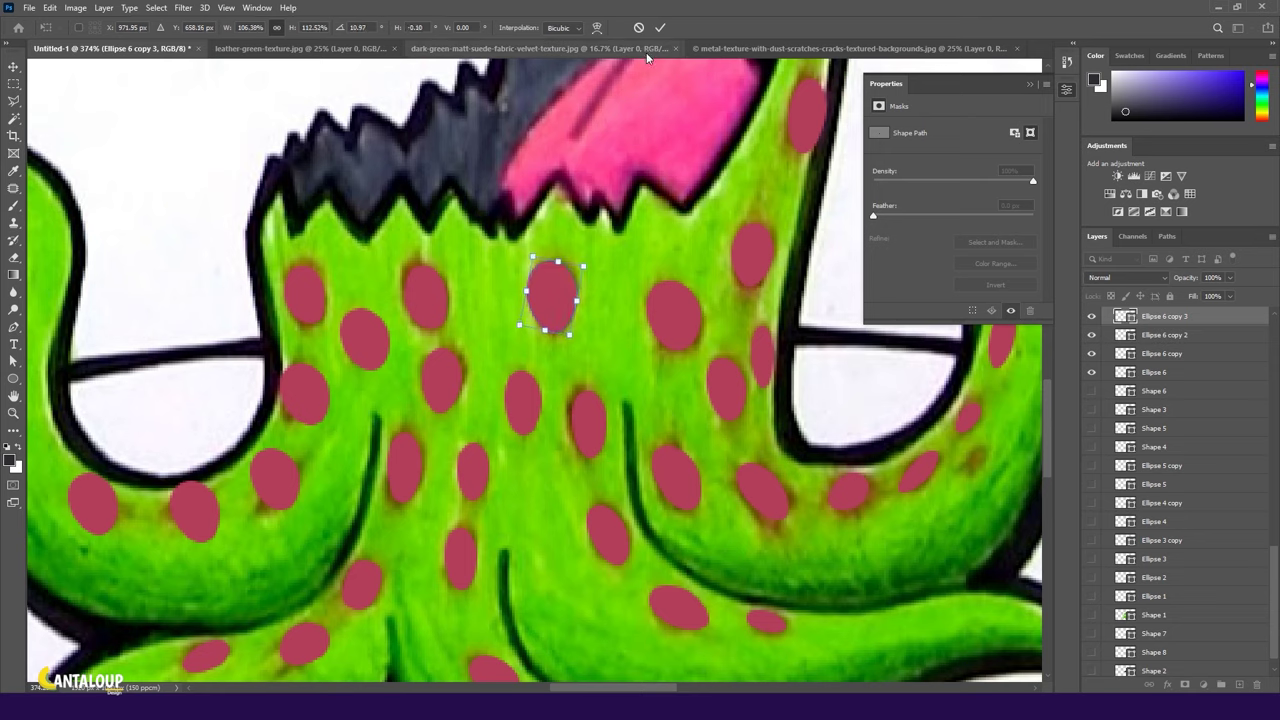
Reshape another spot and place a new spot on the body's left side.
{"action": "left_click", "coordinate": [425, 295], "text": "ctrl"}
{"action": "key", "text": "ctrl+t"}
{"action": "left_click", "coordinate": [660, 27]}
{"action": "left_click_drag", "start_coordinate": [363, 337], "coordinate": [360, 345]}
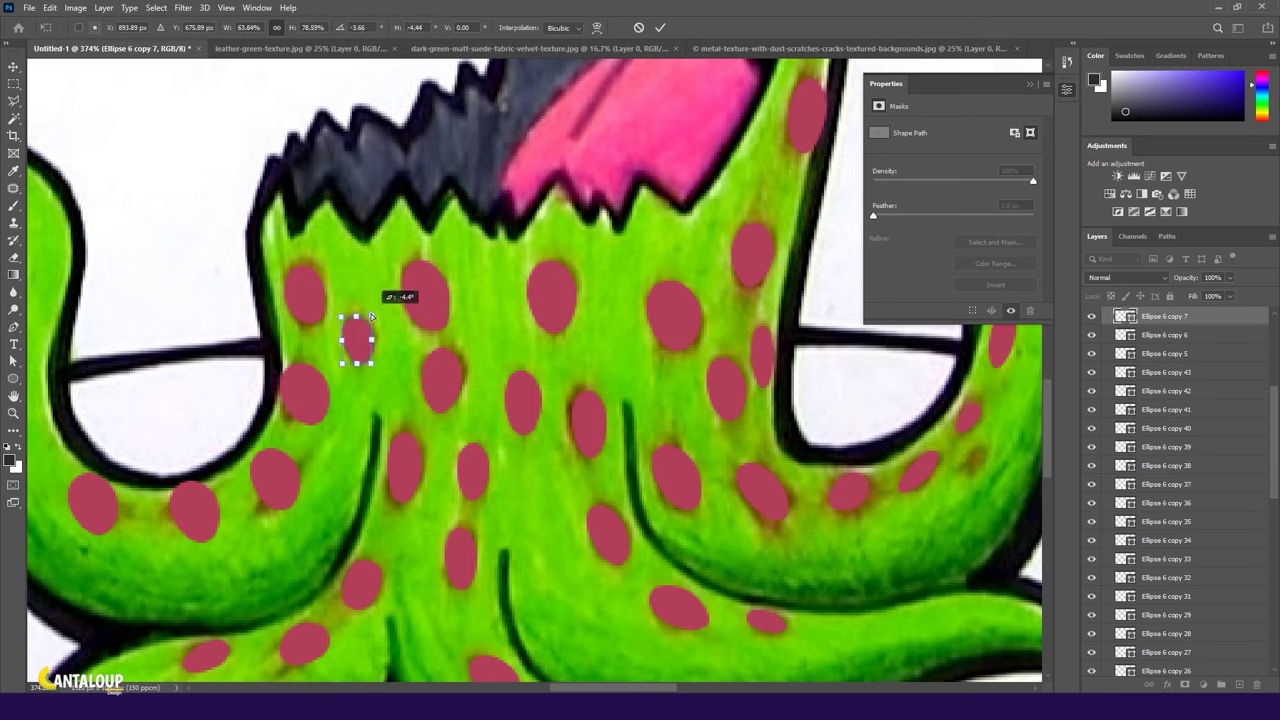
{"action": "key", "text": "Return"}
Move a spot up to the body's left edge and place a copy there.
{"action": "left_click", "coordinate": [305, 290], "text": "ctrl"}
{"action": "key", "text": "ctrl+t"}
{"action": "left_click_drag", "start_coordinate": [308, 267], "coordinate": [308, 272]}
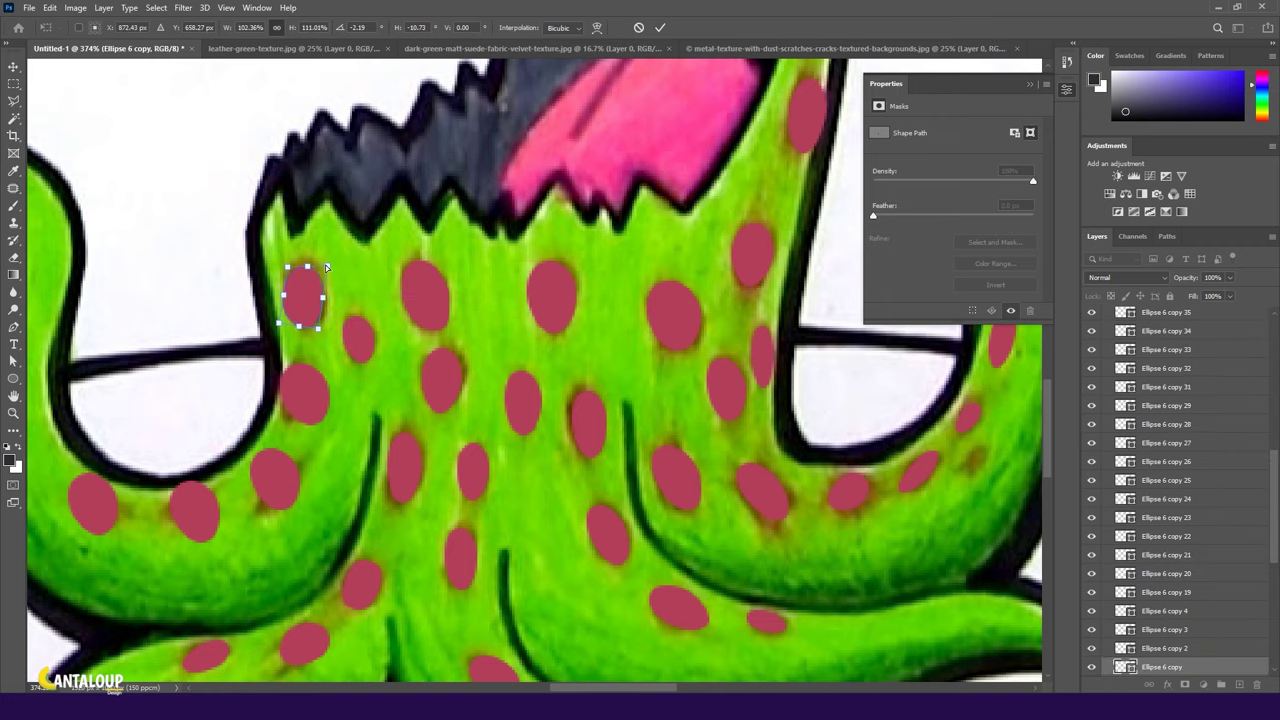
{"action": "key", "text": "Return"}
{"action": "scroll", "coordinate": [325, 267], "scroll_direction": "up", "scroll_amount": 2}
{"action": "mouse_move", "coordinate": [310, 215]}
{"action": "left_mouse_down"}
{"action": "mouse_move", "coordinate": [337, 314]}
{"action": "mouse_move", "coordinate": [286, 290]}
{"action": "left_mouse_up"}
Rotate and widen the left-edge spot copy, then position another copy.
{"action": "key", "text": "ctrl+t"}
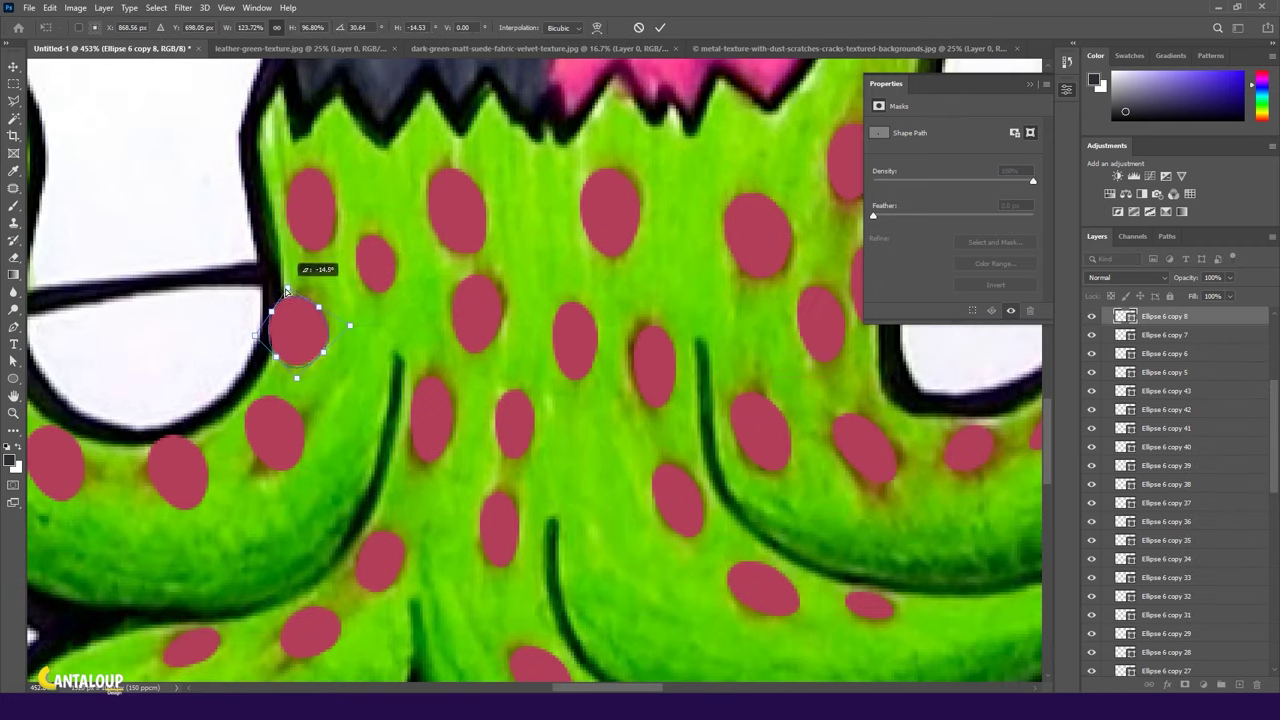
{"action": "left_click_drag", "start_coordinate": [276, 338], "coordinate": [289, 374]}
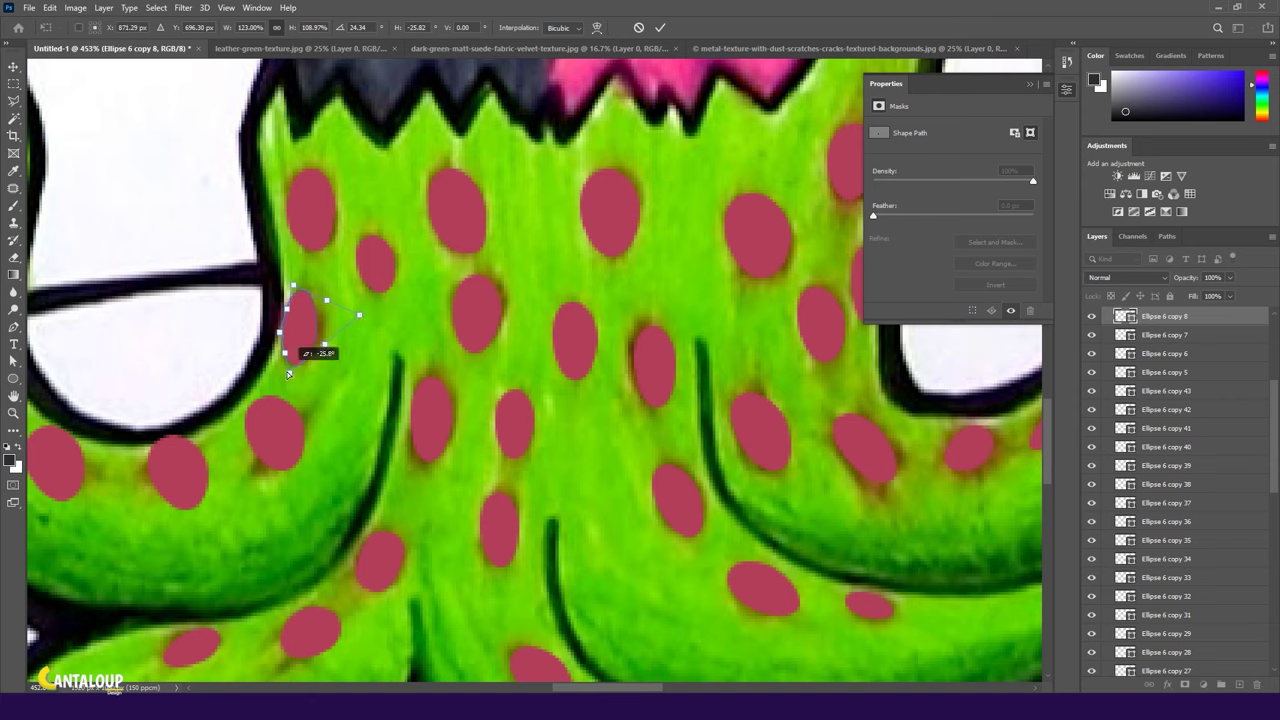
{"action": "key", "text": "Return"}
{"action": "scroll", "coordinate": [364, 314], "scroll_direction": "down", "scroll_amount": 5}
{"action": "key", "text": "ctrl+t"}
{"action": "left_click_drag", "start_coordinate": [365, 350], "coordinate": [437, 320]}
Move a spot onto the upper-left tentacle and place a copy on the left tentacle.
{"action": "mouse_move", "coordinate": [386, 380]}
{"action": "left_mouse_down"}
{"action": "mouse_move", "coordinate": [380, 368]}
{"action": "mouse_move", "coordinate": [381, 382]}
{"action": "left_mouse_up"}
{"action": "key", "text": "Return"}
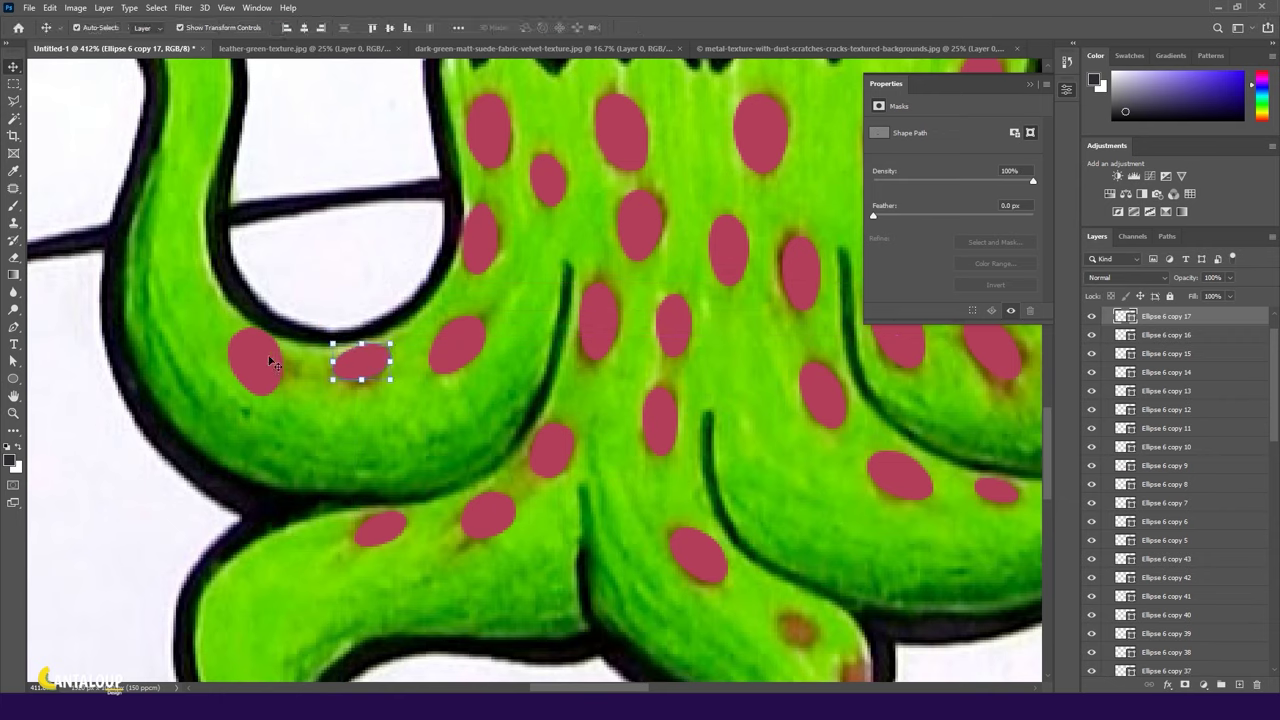
{"action": "left_click_drag", "start_coordinate": [263, 363], "coordinate": [272, 366]}
{"action": "key", "text": "ctrl+t"}
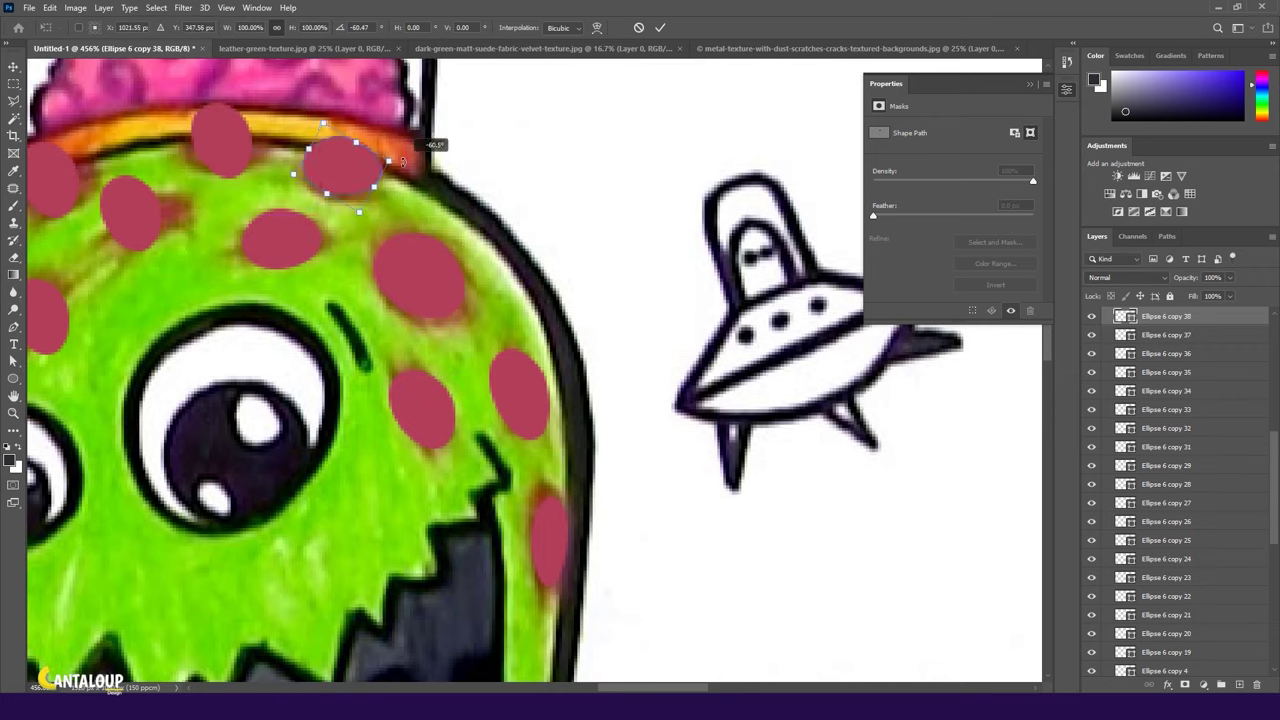
Rotate a head spot nearly horizontal on the headband edge and copy one lower-left on the head.
{"action": "left_click_drag", "start_coordinate": [403, 161], "coordinate": [316, 151]}
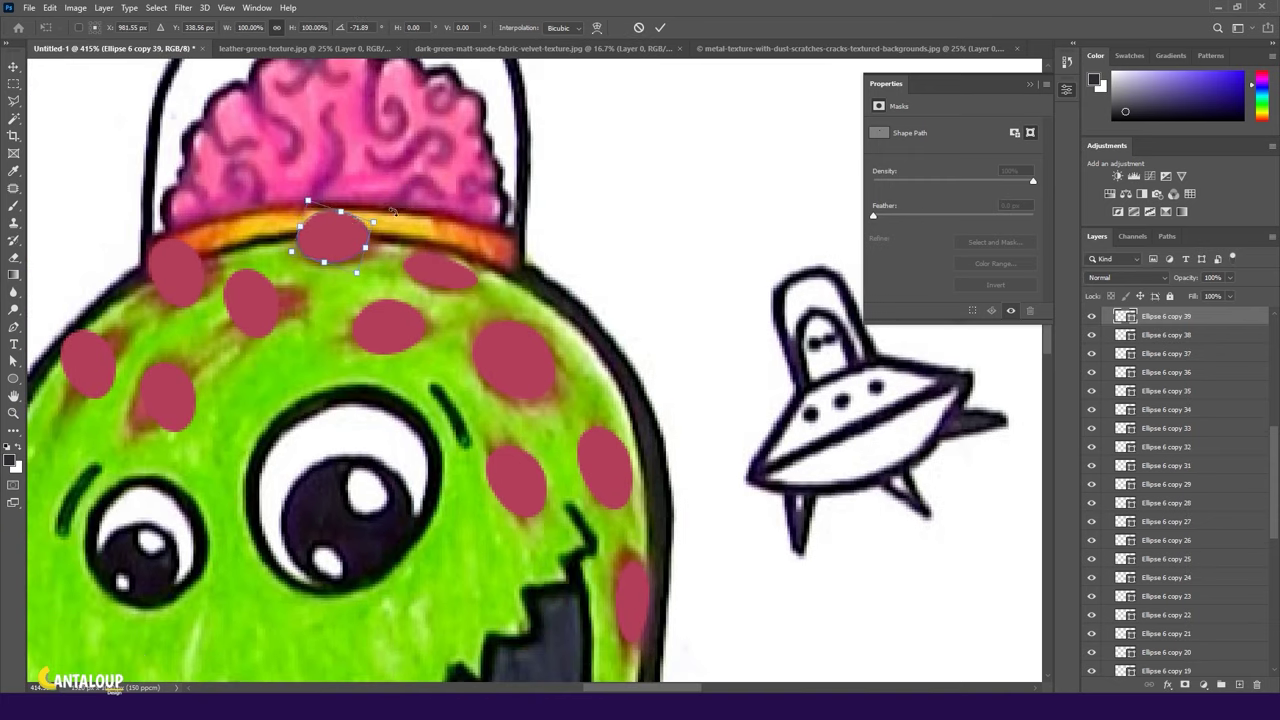
{"action": "left_click_drag", "start_coordinate": [313, 208], "coordinate": [317, 206]}
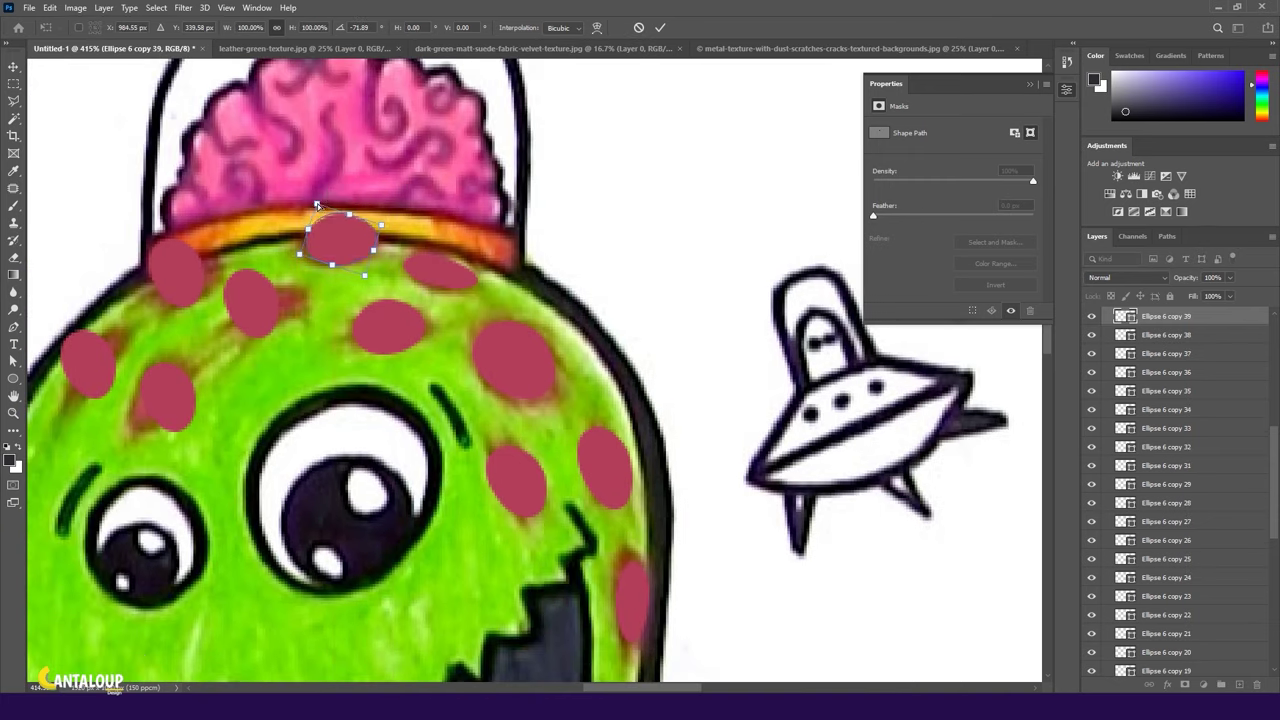
{"action": "key", "text": "Return"}
{"action": "key", "text": "ctrl+alt+t"}
{"action": "mouse_move", "coordinate": [338, 248]}
{"action": "left_mouse_down"}
{"action": "mouse_move", "coordinate": [258, 300]}
{"action": "mouse_move", "coordinate": [300, 291]}
{"action": "mouse_move", "coordinate": [174, 275]}
{"action": "left_mouse_up"}
{"action": "key", "text": "Return"}
Add more spot copies on the head's left side, lower right, and one on a tentacle.
{"action": "key", "text": "ctrl+alt+t"}
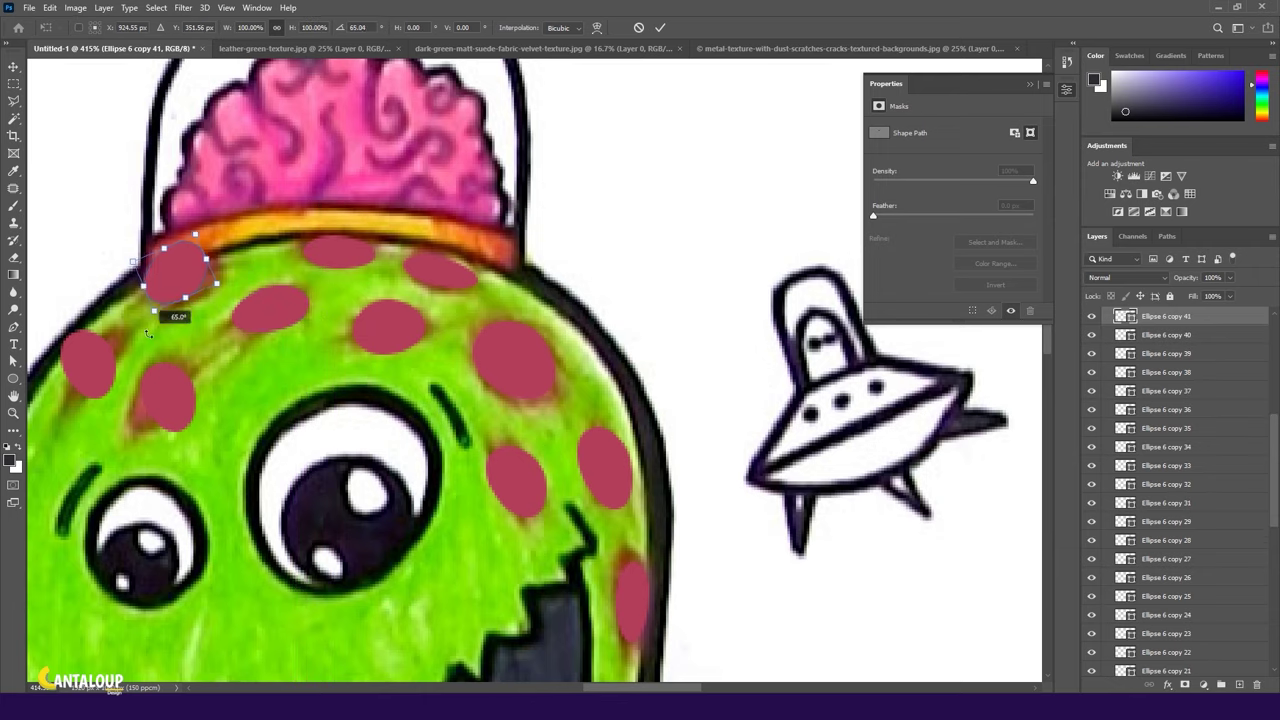
{"action": "key", "text": "Return"}
{"action": "key", "text": "ctrl+alt+t"}
{"action": "scroll", "coordinate": [250, 300], "scroll_direction": "left", "scroll_amount": 5}
{"action": "left_click_drag", "start_coordinate": [430, 270], "coordinate": [335, 345]}
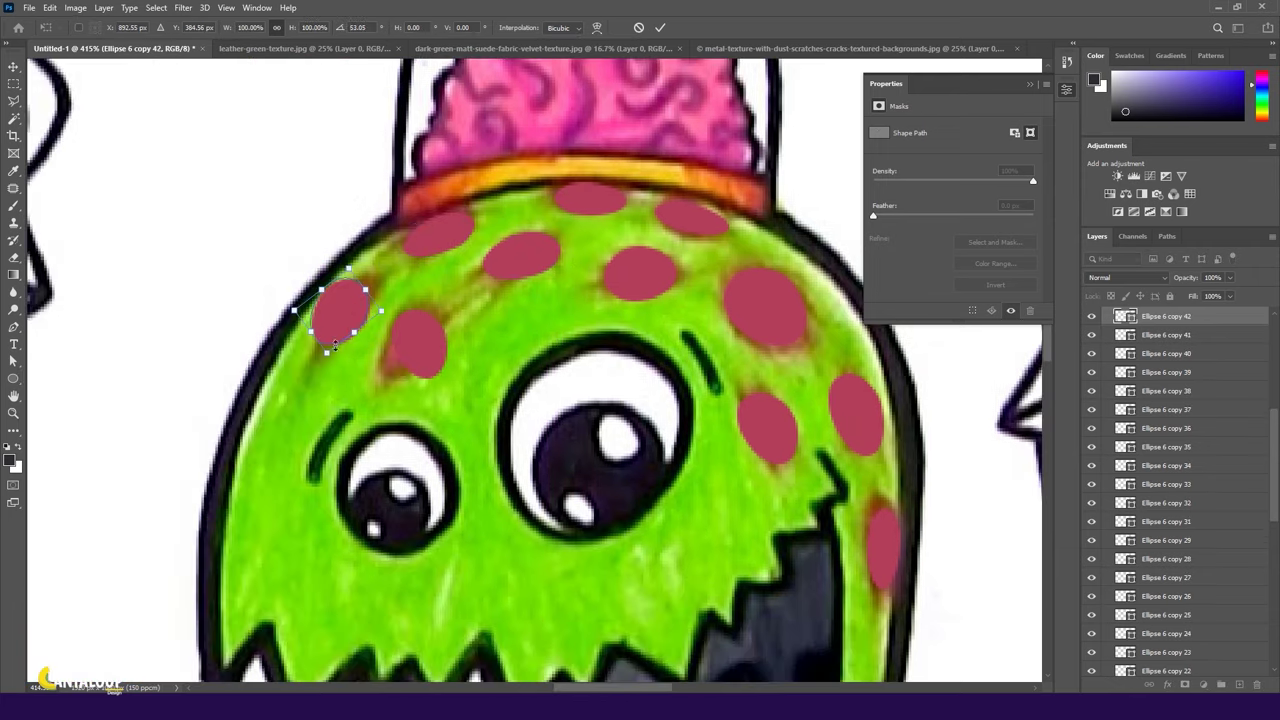
{"action": "key", "text": "Return"}
{"action": "key", "text": "ctrl+alt+t"}
{"action": "left_click_drag", "start_coordinate": [345, 325], "coordinate": [395, 368]}
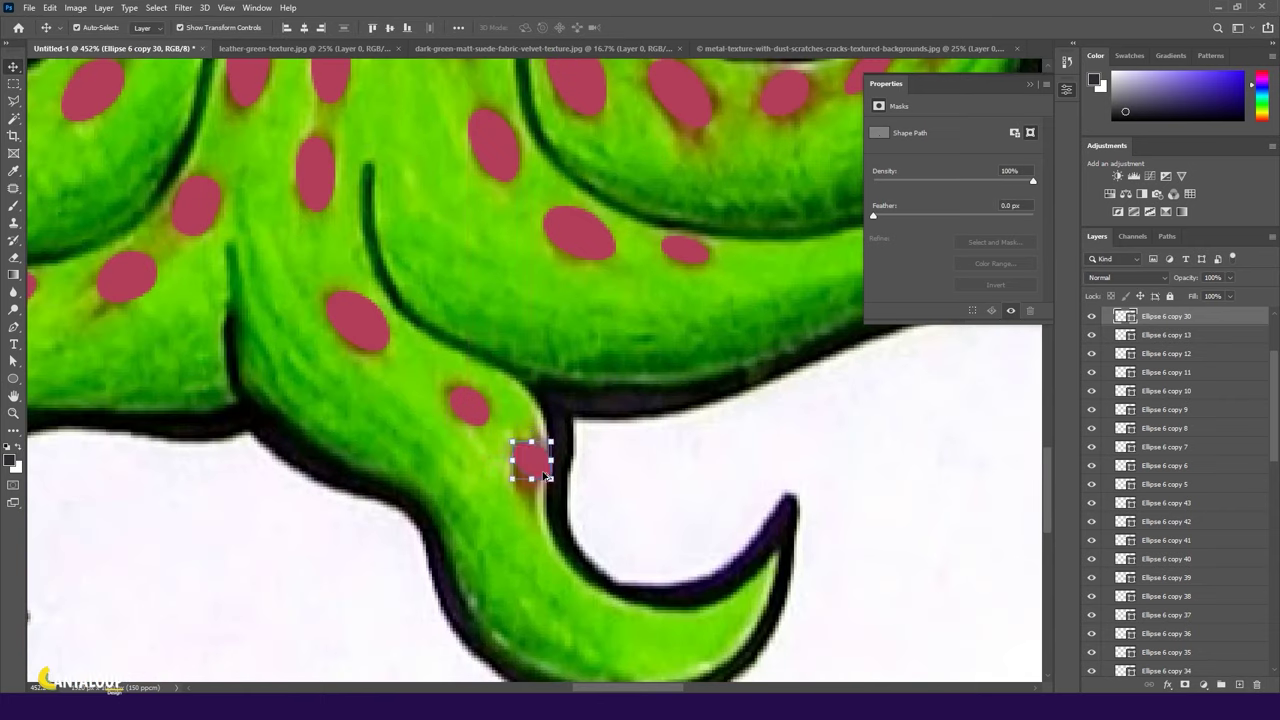
{"action": "key", "text": "ctrl+alt+t"}
{"action": "mouse_move", "coordinate": [546, 476]}
{"action": "left_mouse_down"}
{"action": "mouse_move", "coordinate": [535, 472]}
{"action": "mouse_move", "coordinate": [564, 472]}
{"action": "left_mouse_up"}
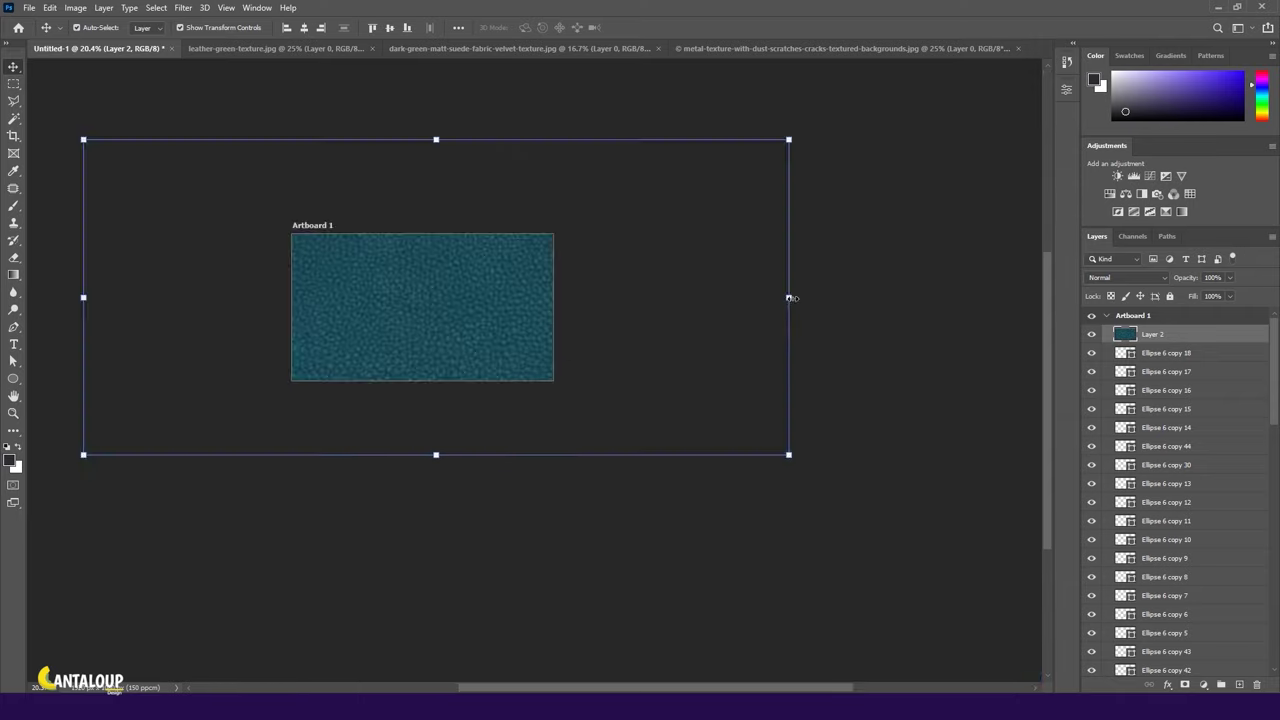
Shrink the leather texture to head size at 88% opacity and position it over the head.
{"action": "left_click_drag", "start_coordinate": [790, 297], "coordinate": [614, 297]}
{"action": "left_click_drag", "start_coordinate": [507, 284], "coordinate": [475, 320]}
{"action": "key", "text": "Return"}
{"action": "scroll", "coordinate": [468, 246], "scroll_direction": "up", "scroll_amount": 5}
{"action": "left_click_drag", "start_coordinate": [1193, 278], "coordinate": [1181, 284]}
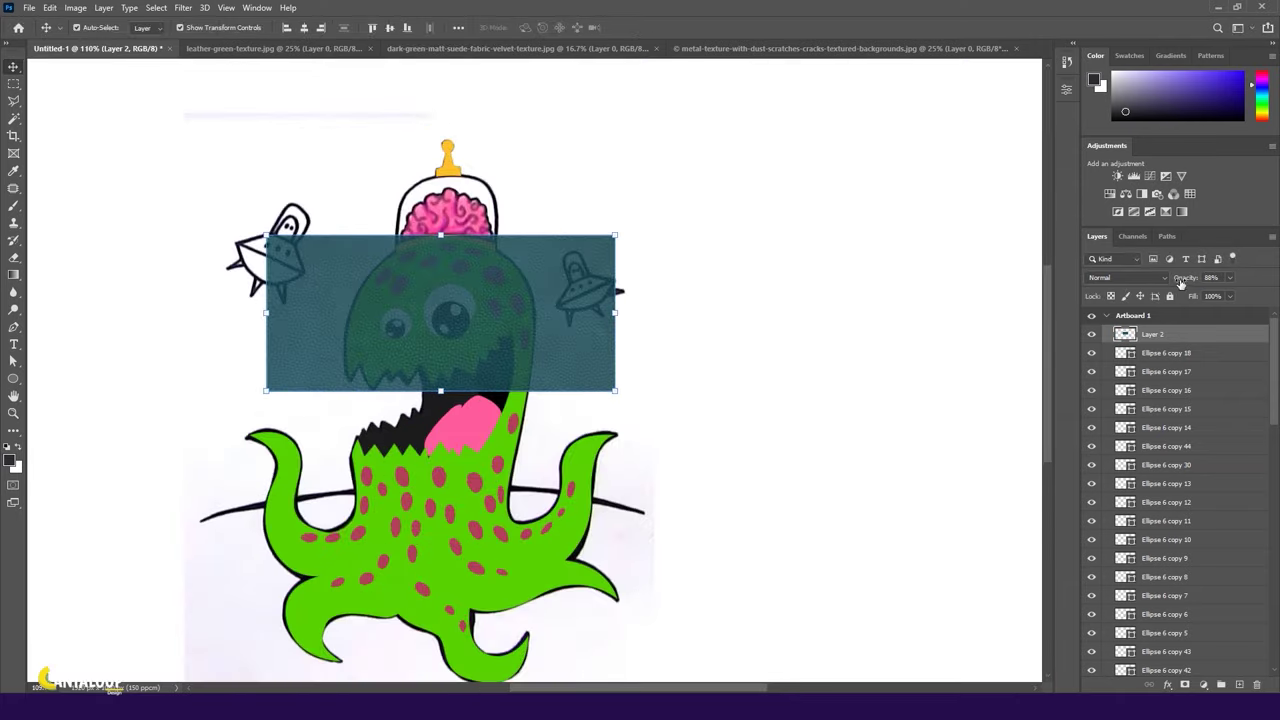
Warp the texture, pulling its corners and top edge in toward the head.
{"action": "right_click", "coordinate": [383, 251]}
{"action": "key", "text": "ctrl+t"}
{"action": "right_click", "coordinate": [345, 255]}
{"action": "left_click", "coordinate": [385, 354]}
{"action": "left_click_drag", "start_coordinate": [266, 391], "coordinate": [285, 427]}
{"action": "left_click_drag", "start_coordinate": [256, 232], "coordinate": [261, 270]}
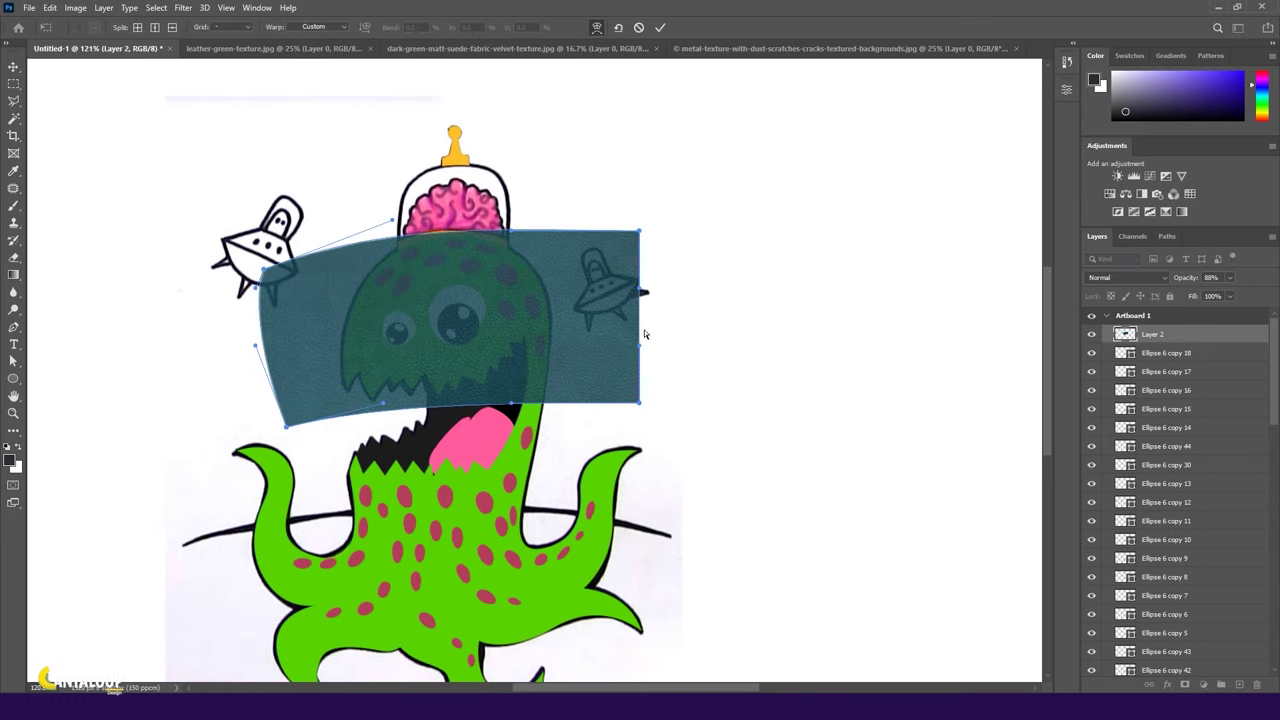
{"action": "left_click_drag", "start_coordinate": [627, 287], "coordinate": [568, 271]}
{"action": "mouse_move", "coordinate": [636, 405]}
{"action": "left_mouse_down"}
{"action": "mouse_move", "coordinate": [597, 410]}
{"action": "mouse_move", "coordinate": [556, 390]}
{"action": "left_mouse_up"}
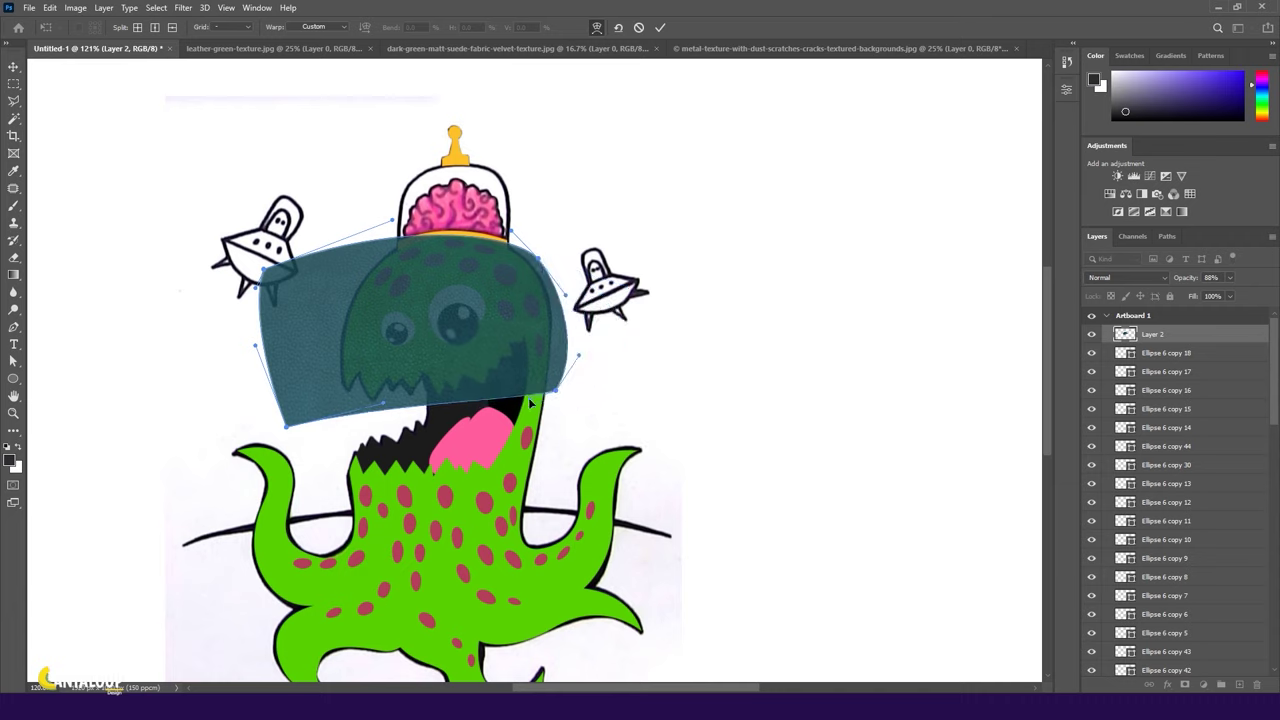
Refine the warp: raise the lower-right edge, straighten the left, bulge the top over the head.
{"action": "left_click_drag", "start_coordinate": [530, 402], "coordinate": [575, 360]}
{"action": "left_click_drag", "start_coordinate": [287, 425], "coordinate": [308, 418]}
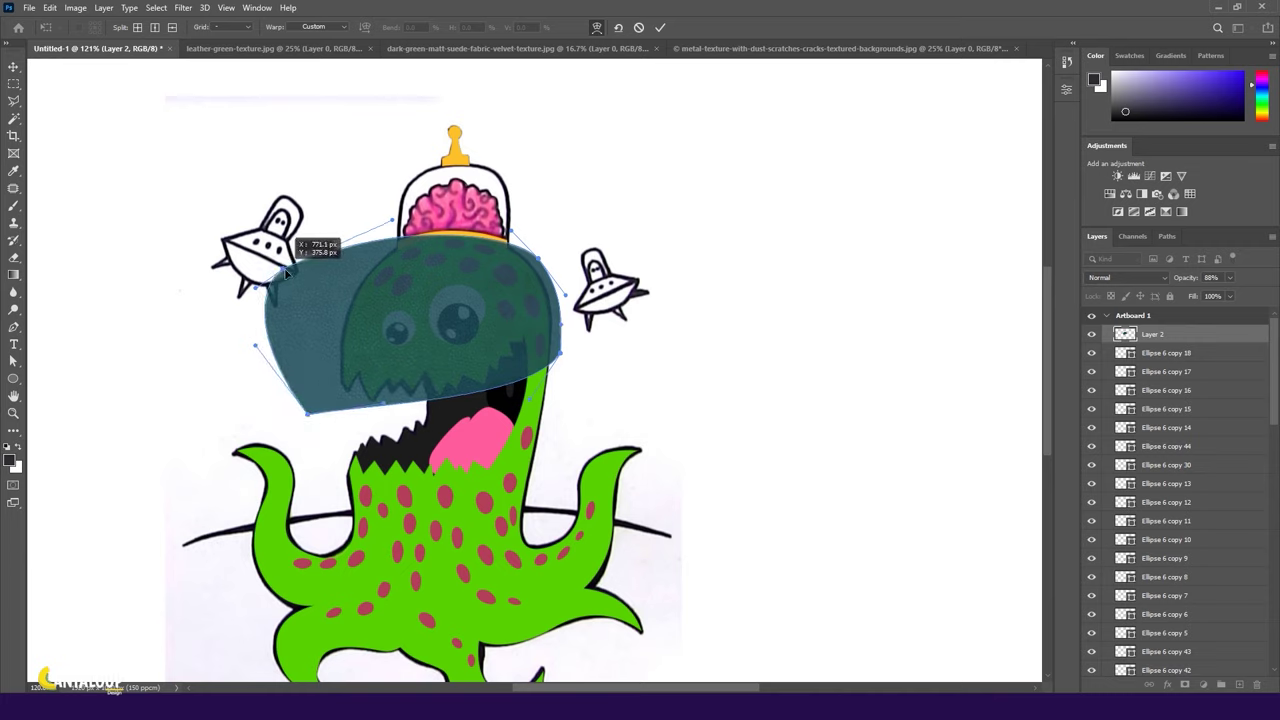
{"action": "left_click_drag", "start_coordinate": [265, 335], "coordinate": [286, 350]}
{"action": "left_click_drag", "start_coordinate": [391, 219], "coordinate": [404, 184]}
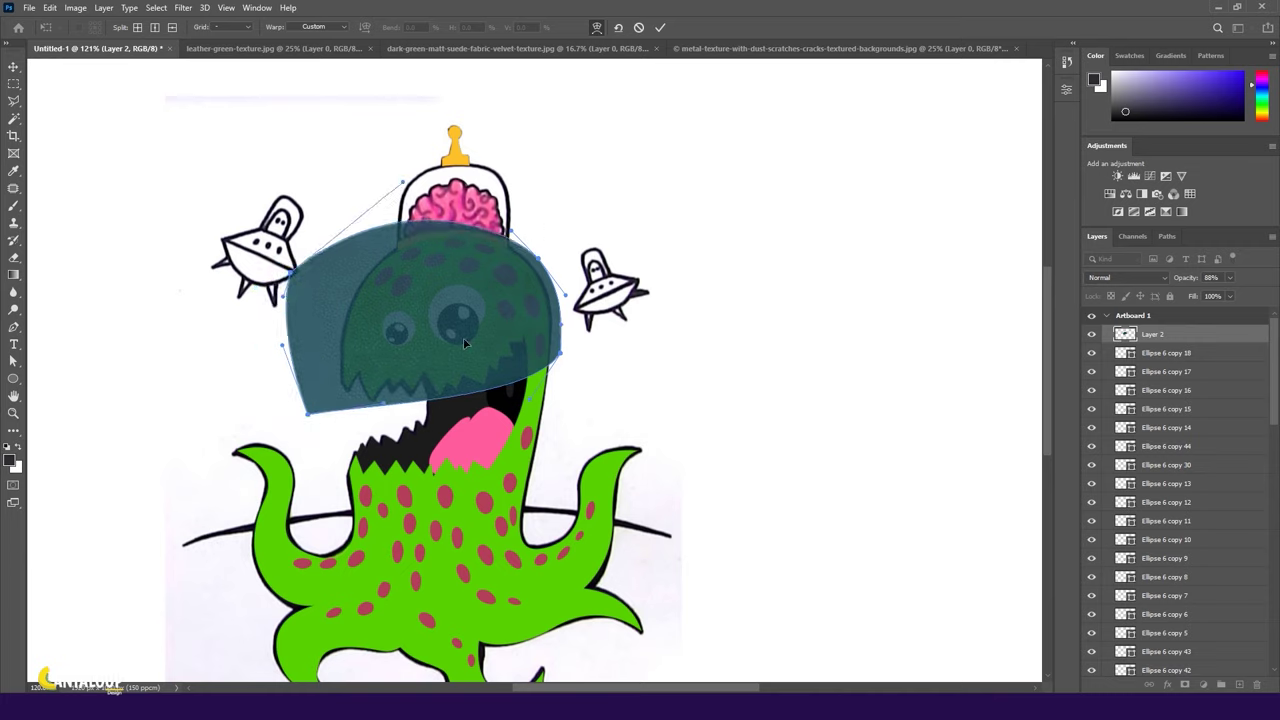
Commit the head texture warp and set its blend mode to Overlay.
{"action": "left_click", "coordinate": [661, 29]}
{"action": "left_click", "coordinate": [1127, 277]}
{"action": "left_click", "coordinate": [1127, 445]}
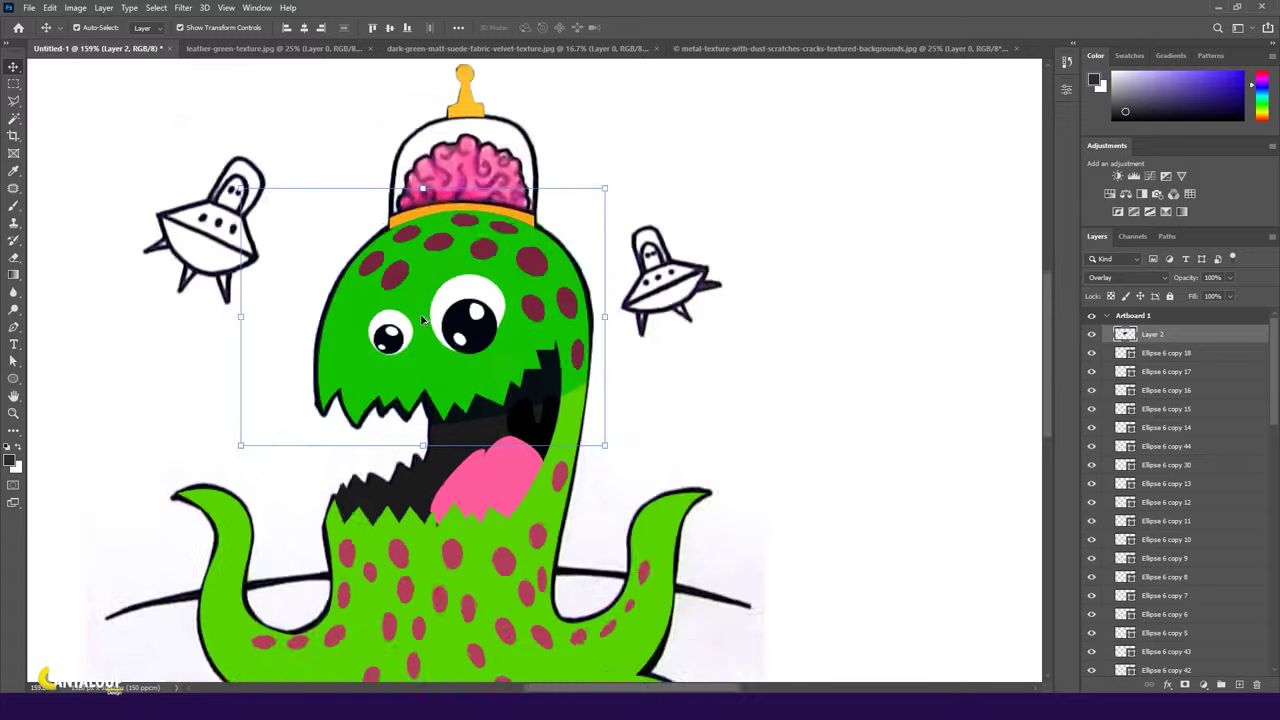
{"action": "scroll", "coordinate": [416, 312], "scroll_direction": "up", "scroll_amount": 3}
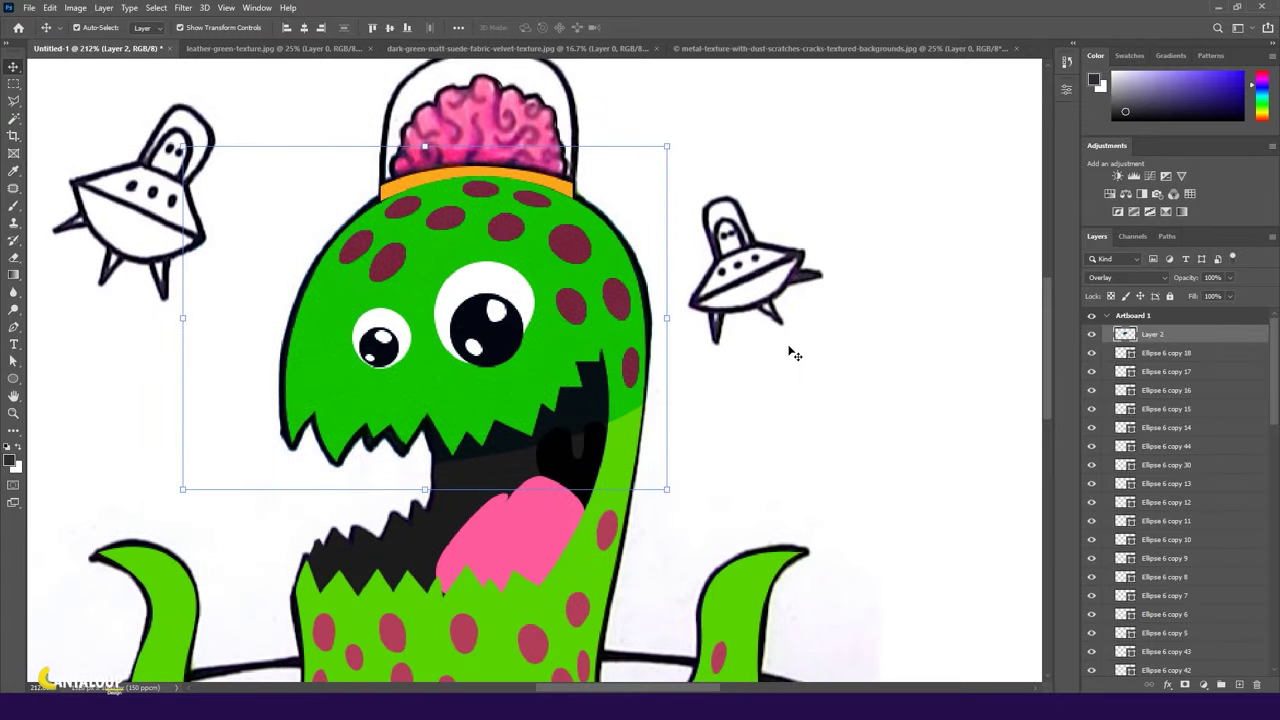
{"action": "left_click", "coordinate": [1128, 277]}
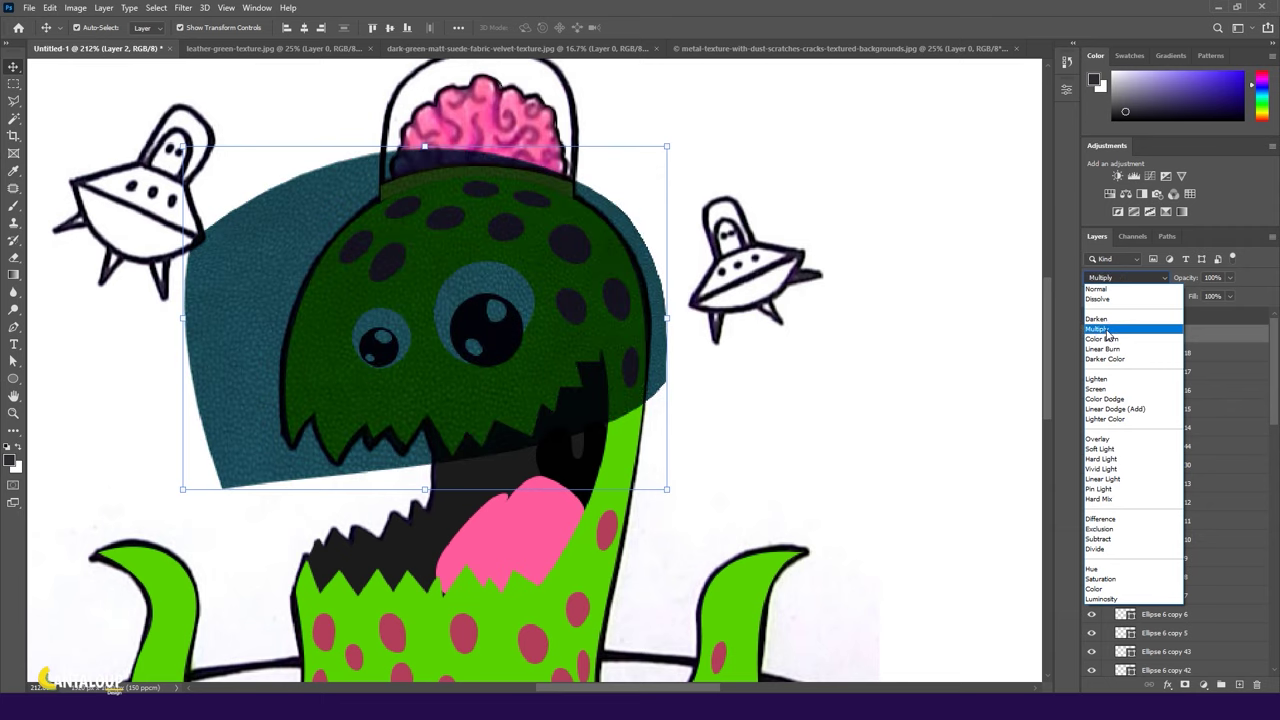
{"action": "left_click", "coordinate": [1108, 439]}
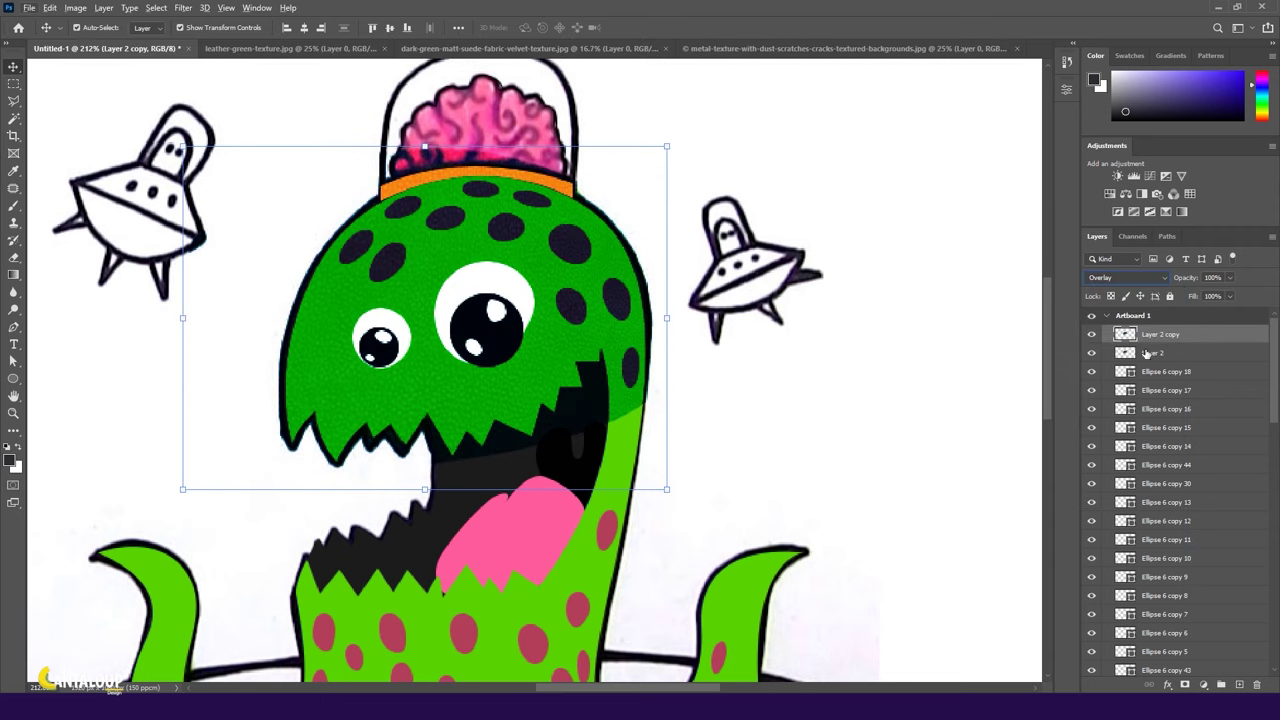
Delete the extra texture copy, move the texture below the spot layers, and duplicate it.
{"action": "key", "text": "Delete"}
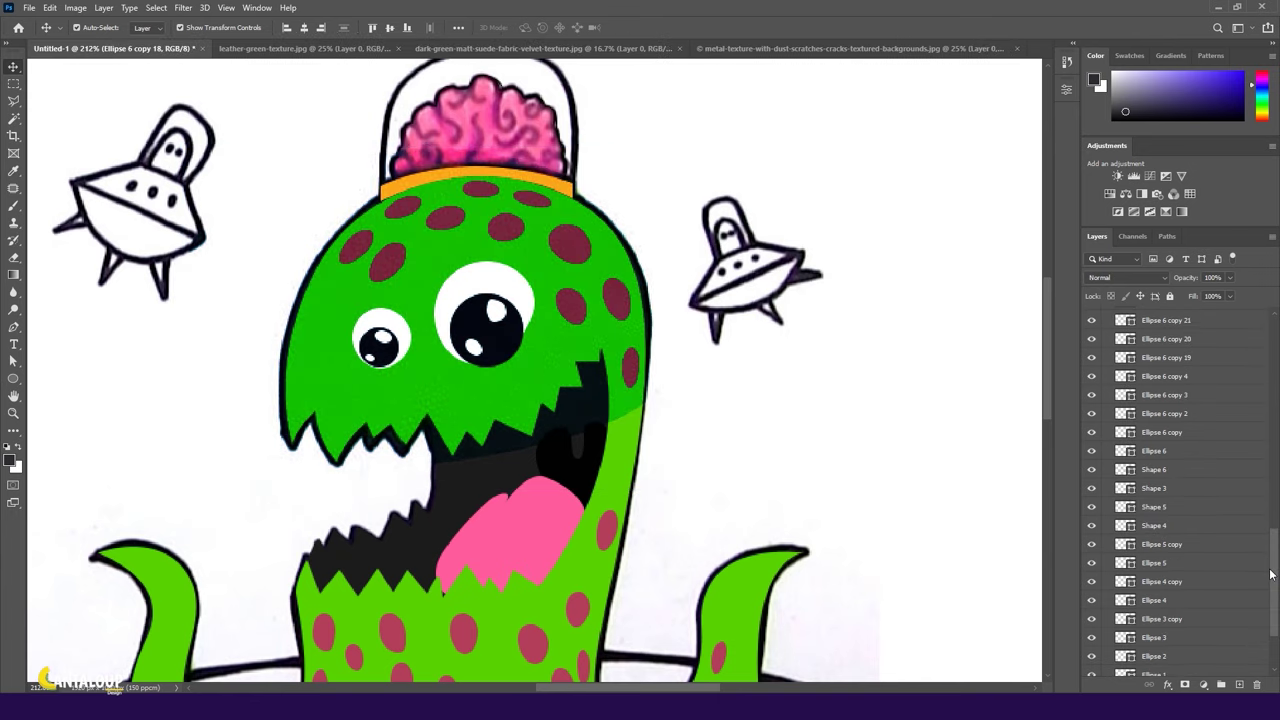
{"action": "left_click", "coordinate": [1160, 351]}
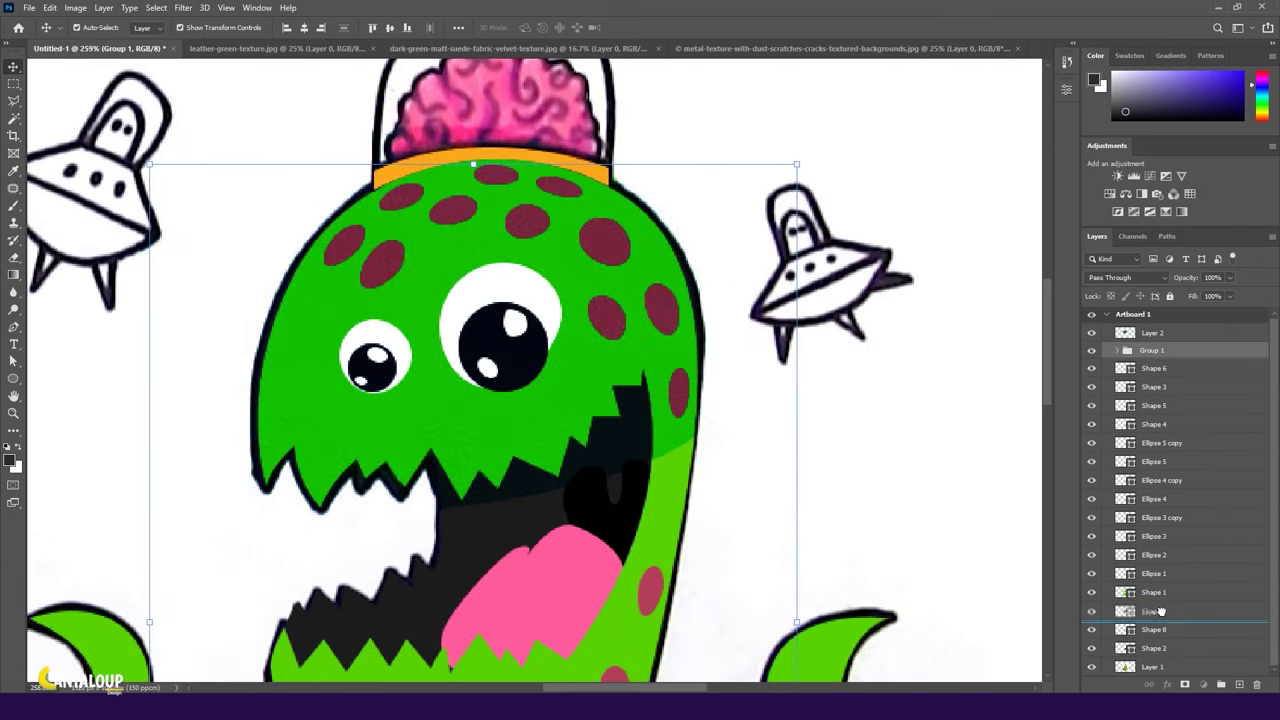
{"action": "left_click_drag", "start_coordinate": [1163, 376], "coordinate": [1155, 583]}
{"action": "key", "text": "ctrl+j"}
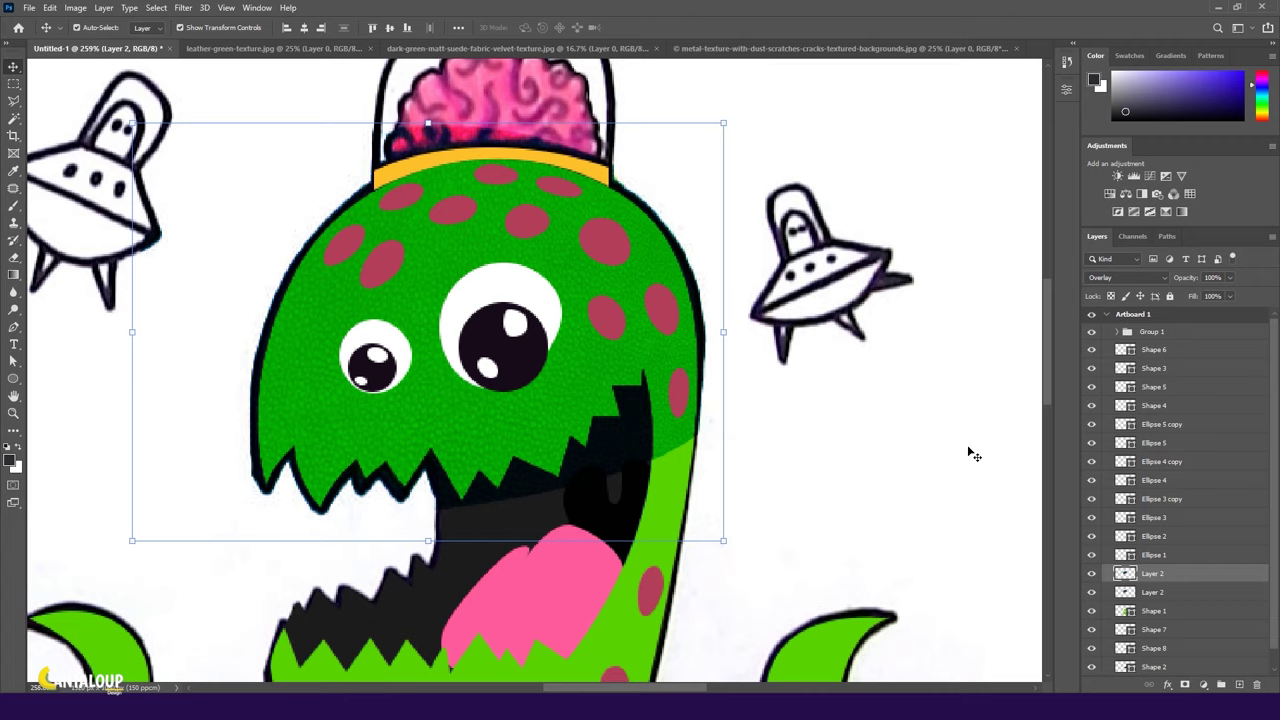
Hide the UFO sketch layer, then duplicate the head texture and nudge the copy down over the neck.
{"action": "scroll", "coordinate": [670, 449], "scroll_direction": "down", "scroll_amount": 3}
{"action": "scroll", "coordinate": [848, 381], "scroll_direction": "up", "scroll_amount": 2}
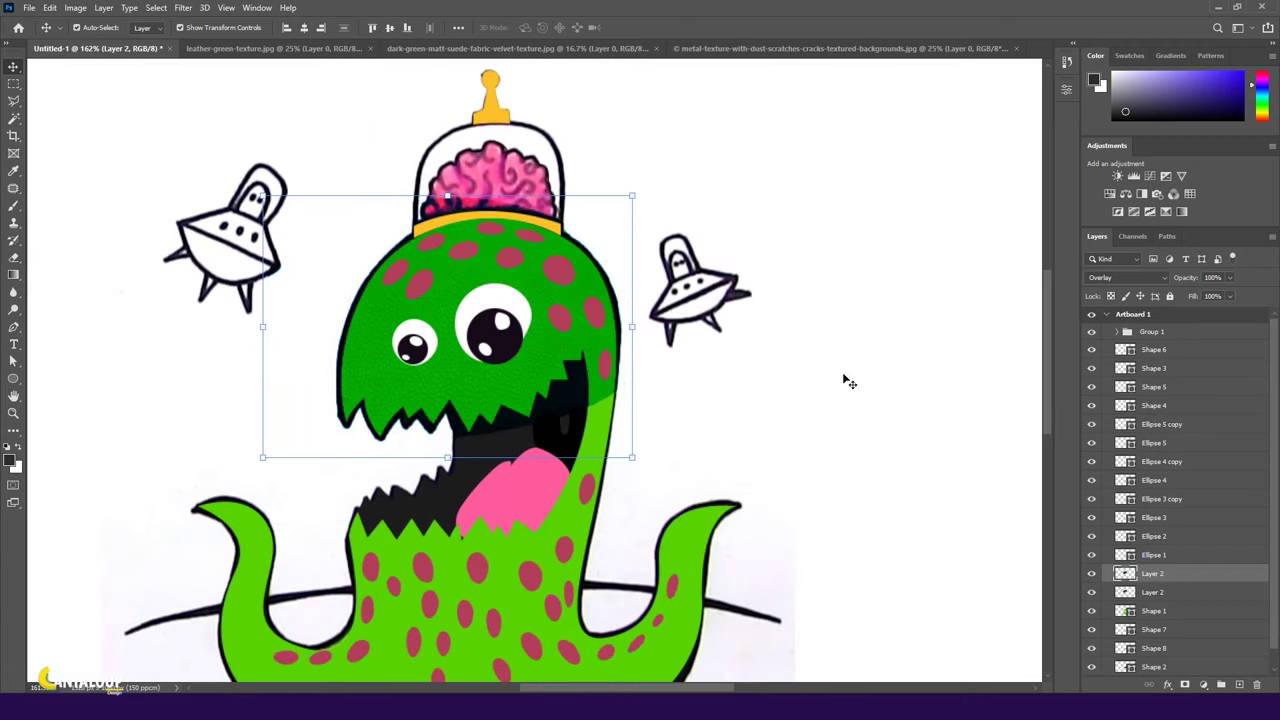
{"action": "scroll", "coordinate": [1093, 668], "scroll_direction": "down", "scroll_amount": 1}
{"action": "left_click", "coordinate": [1091, 666]}
{"action": "scroll", "coordinate": [463, 508], "scroll_direction": "up", "scroll_amount": 2}
{"action": "key", "text": "ctrl+j"}
{"action": "key", "text": "shift+Down"}
{"action": "key", "text": "shift+Down"}
{"action": "key", "text": "shift+Down"}
{"action": "key", "text": "shift+Down"}
{"action": "key", "text": "shift+Down"}
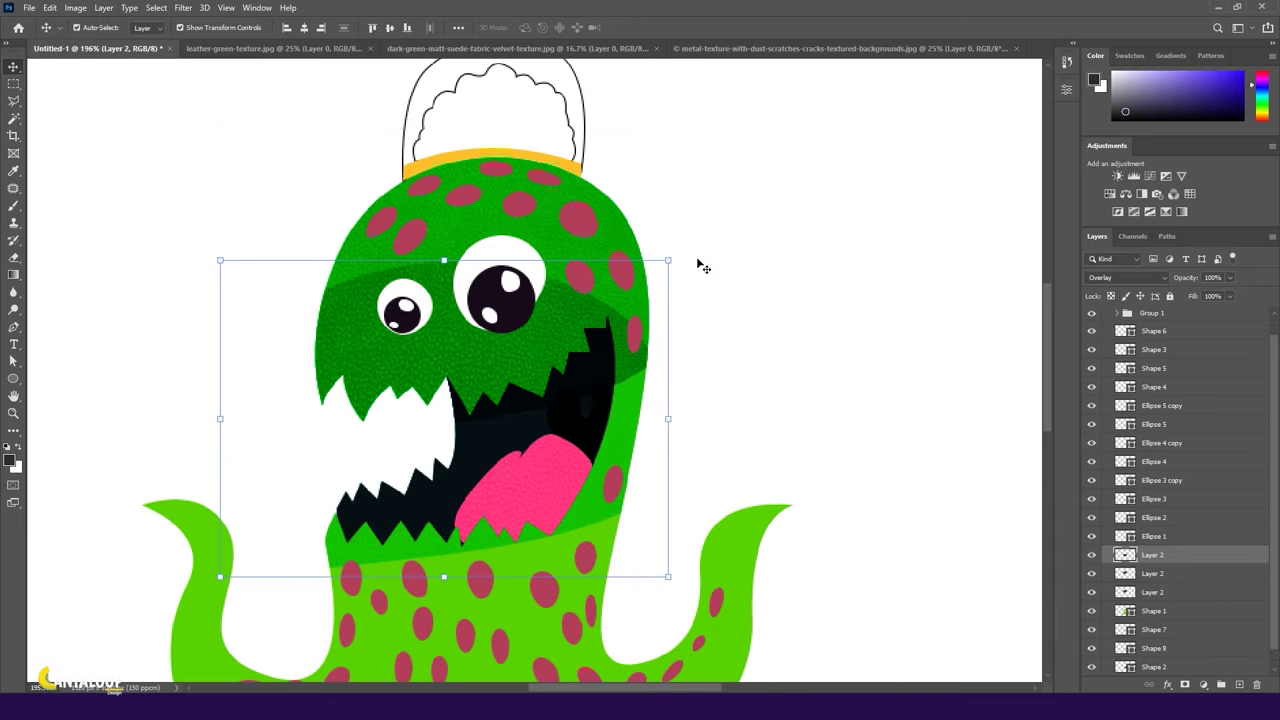
Bring the leather texture in as Layer 3, scaled and placed over the mouth.
{"action": "left_click", "coordinate": [273, 48]}
{"action": "left_click_drag", "start_coordinate": [400, 290], "coordinate": [480, 300]}
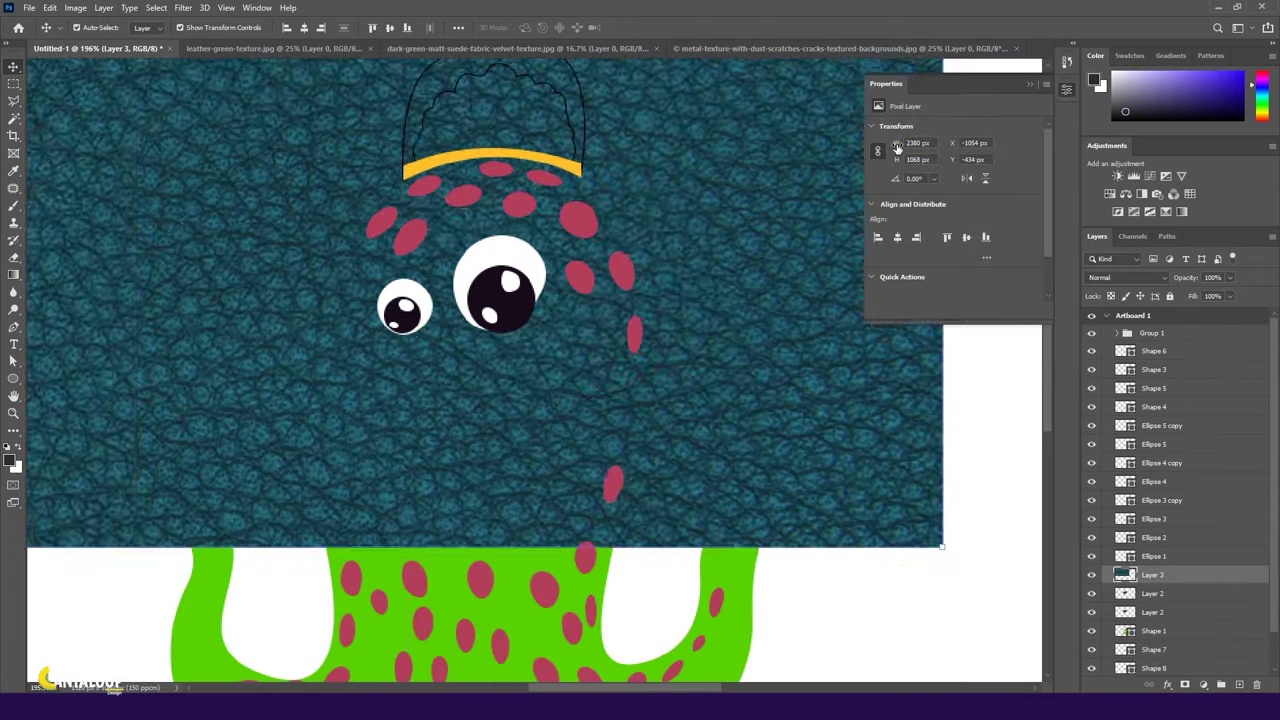
{"action": "key", "text": "ctrl+t"}
{"action": "left_click_drag", "start_coordinate": [942, 547], "coordinate": [170, 300]}
{"action": "mouse_move", "coordinate": [100, 180]}
{"action": "left_mouse_down"}
{"action": "mouse_move", "coordinate": [649, 397]}
{"action": "mouse_move", "coordinate": [589, 537]}
{"action": "mouse_move", "coordinate": [640, 520]}
{"action": "left_mouse_up"}
{"action": "key", "text": "Return"}
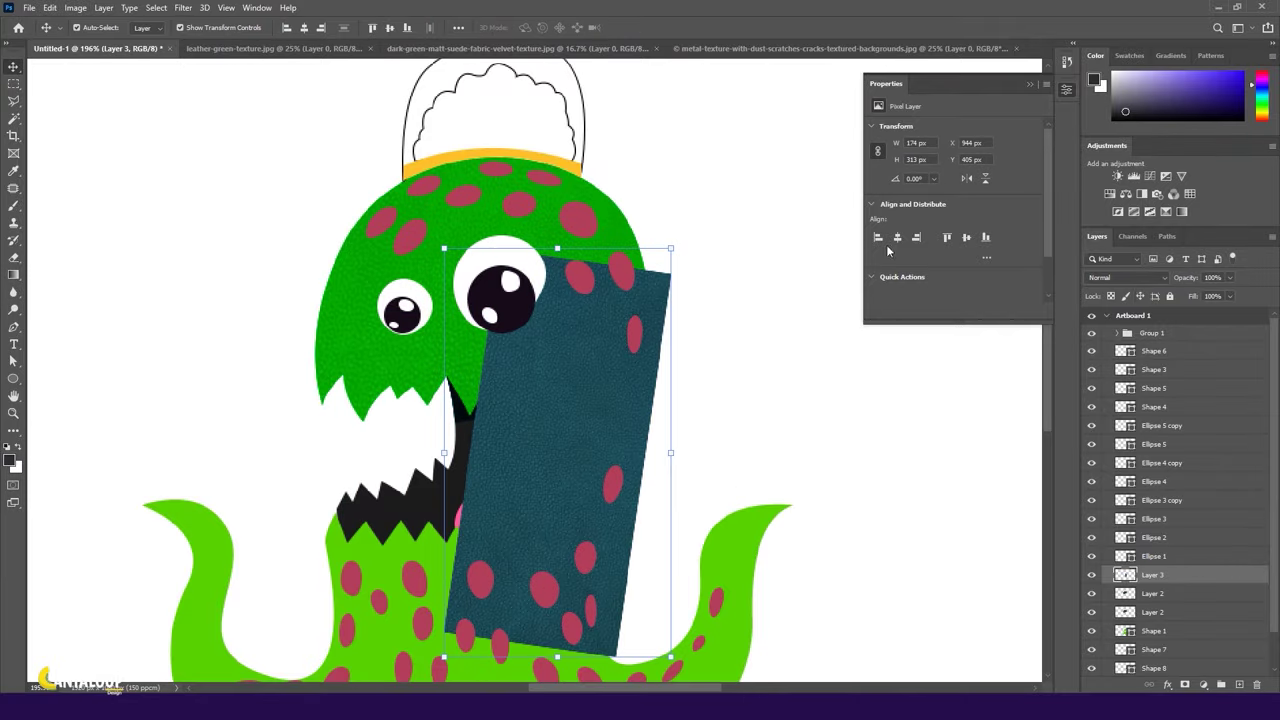
Keep the leather layer at Normal blending with 74% opacity.
{"action": "left_click", "coordinate": [1127, 277]}
{"action": "left_click", "coordinate": [1096, 288]}
{"action": "key", "text": "7"}
{"action": "key", "text": "4"}
{"action": "scroll", "coordinate": [603, 375], "scroll_direction": "up", "scroll_amount": 3}
Warp the neck texture, bending its right and left edges inward.
{"action": "key", "text": "ctrl+t"}
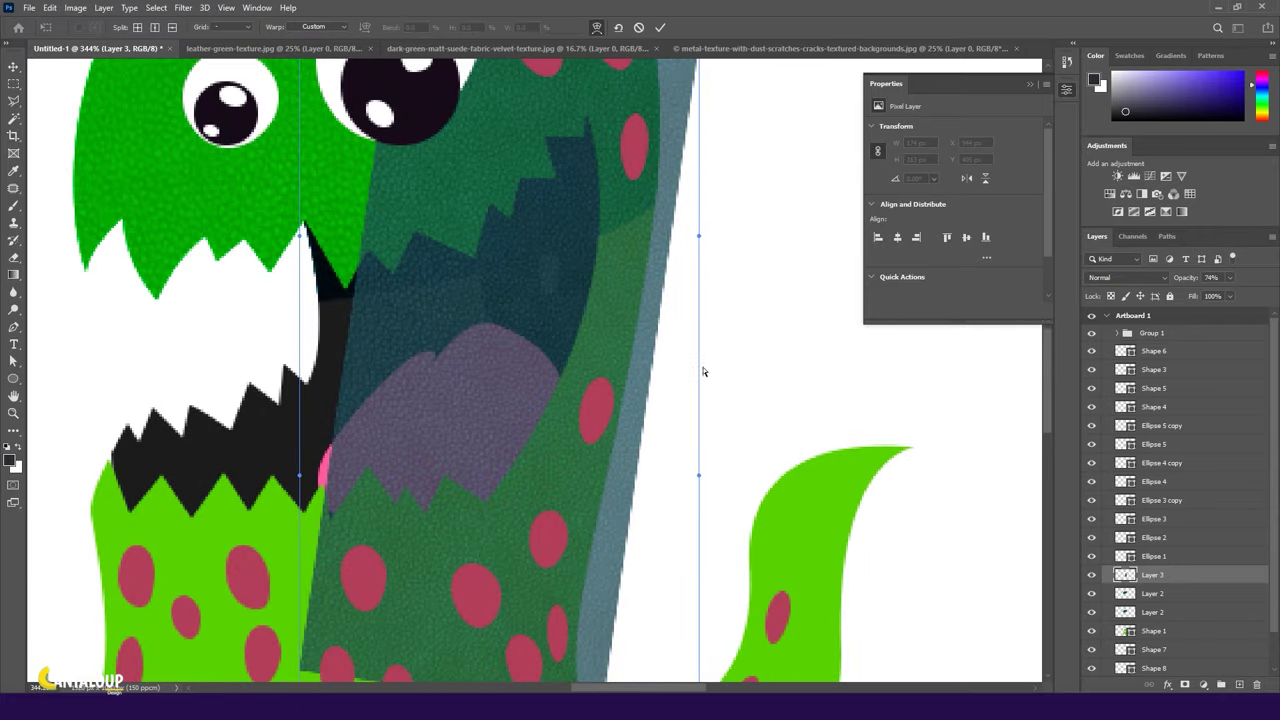
{"action": "scroll", "coordinate": [355, 280], "scroll_direction": "down", "scroll_amount": 3}
{"action": "left_click_drag", "start_coordinate": [597, 437], "coordinate": [559, 427]}
{"action": "left_click_drag", "start_coordinate": [597, 168], "coordinate": [566, 163]}
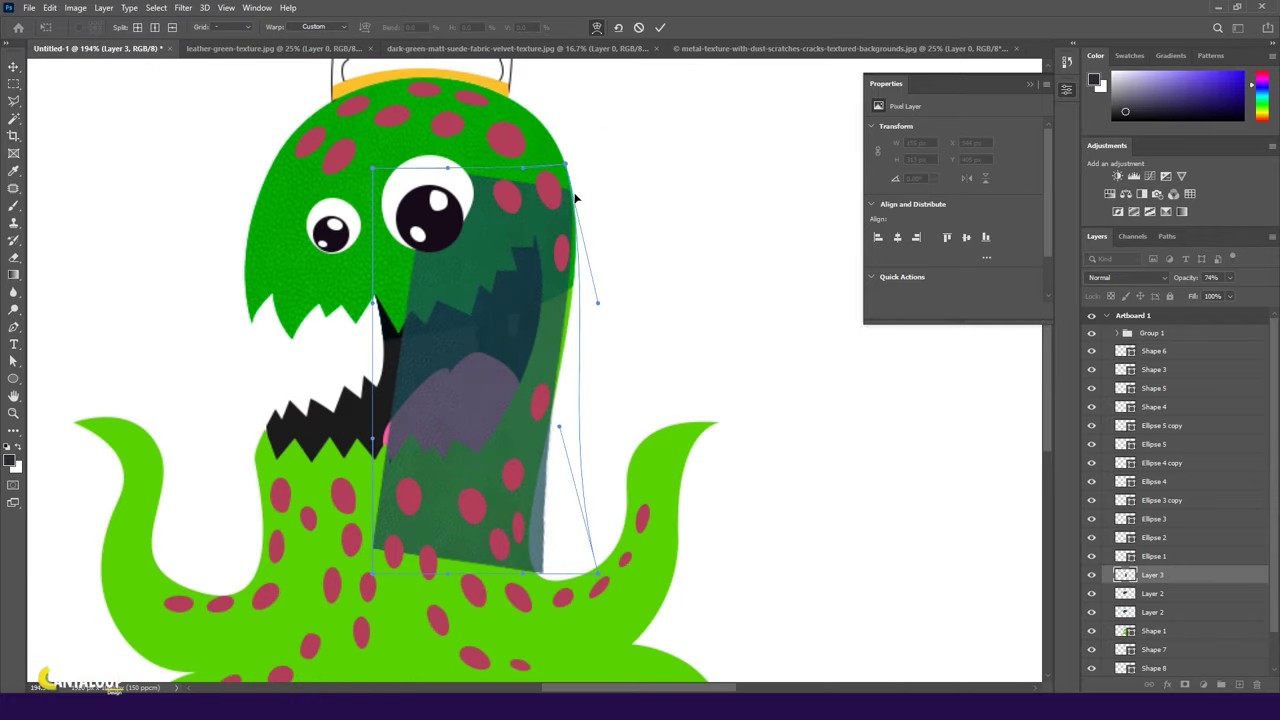
{"action": "left_click_drag", "start_coordinate": [558, 429], "coordinate": [530, 523]}
{"action": "left_click_drag", "start_coordinate": [388, 442], "coordinate": [413, 445]}
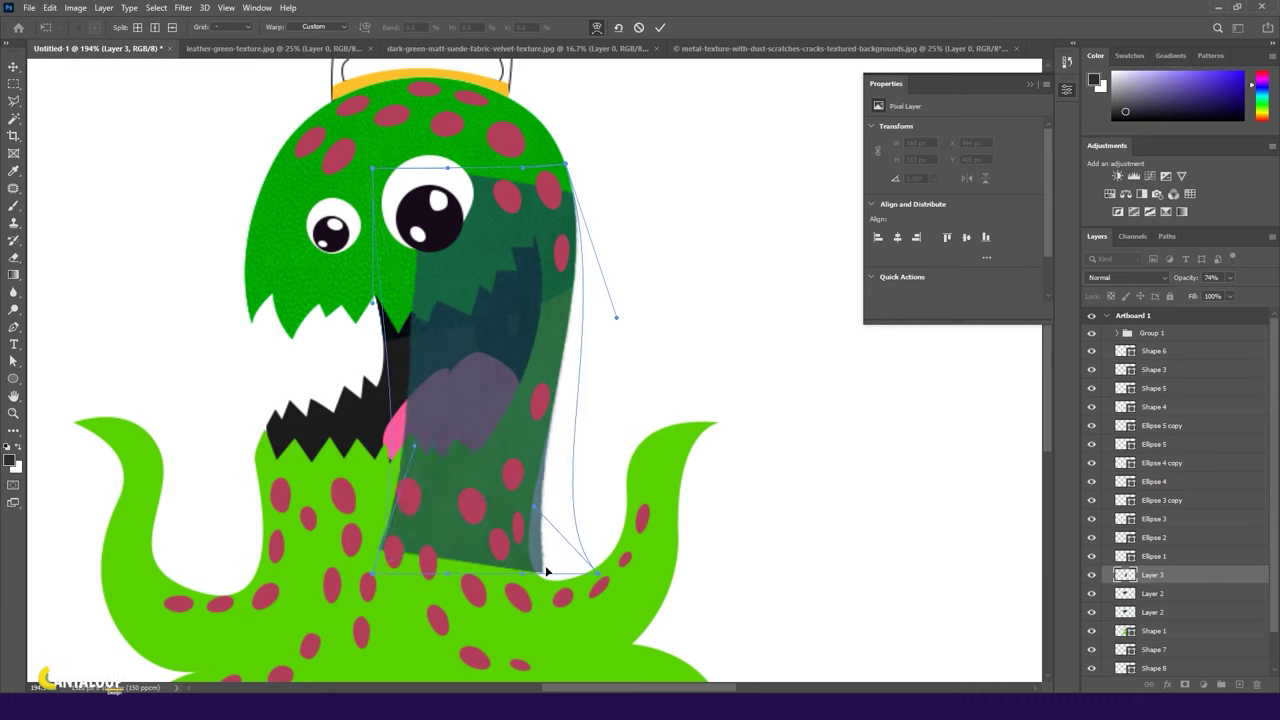
Adjust the neck texture's upper and lower edges to follow the neck, and commit the warp.
{"action": "left_click_drag", "start_coordinate": [374, 302], "coordinate": [429, 318]}
{"action": "left_click_drag", "start_coordinate": [551, 224], "coordinate": [552, 241]}
{"action": "mouse_move", "coordinate": [535, 508]}
{"action": "left_mouse_down"}
{"action": "mouse_move", "coordinate": [517, 510]}
{"action": "mouse_move", "coordinate": [520, 556]}
{"action": "left_mouse_up"}
{"action": "scroll", "coordinate": [557, 357], "scroll_direction": "up", "scroll_amount": 5}
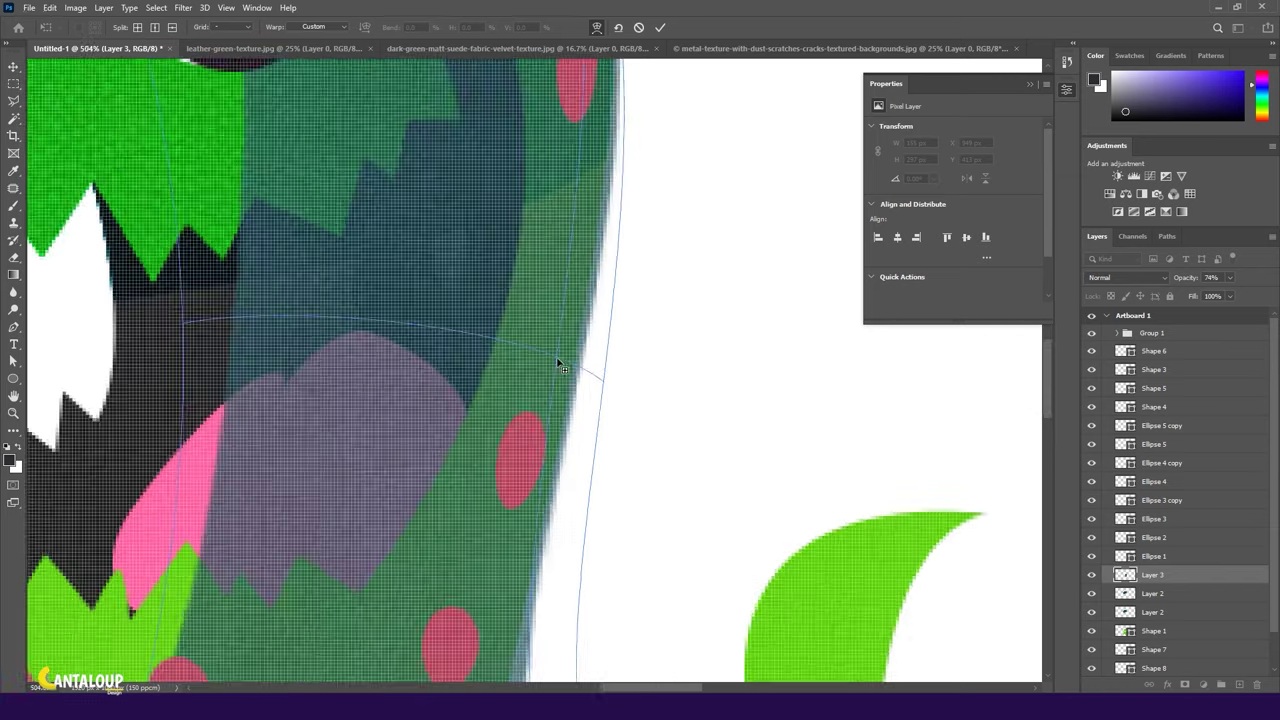
{"action": "scroll", "coordinate": [437, 322], "scroll_direction": "down", "scroll_amount": 4}
{"action": "key", "text": "Return"}
{"action": "left_click", "coordinate": [1127, 277]}
Blend the neck texture in Overlay and put the texture layers into groups.
{"action": "left_click", "coordinate": [1128, 437]}
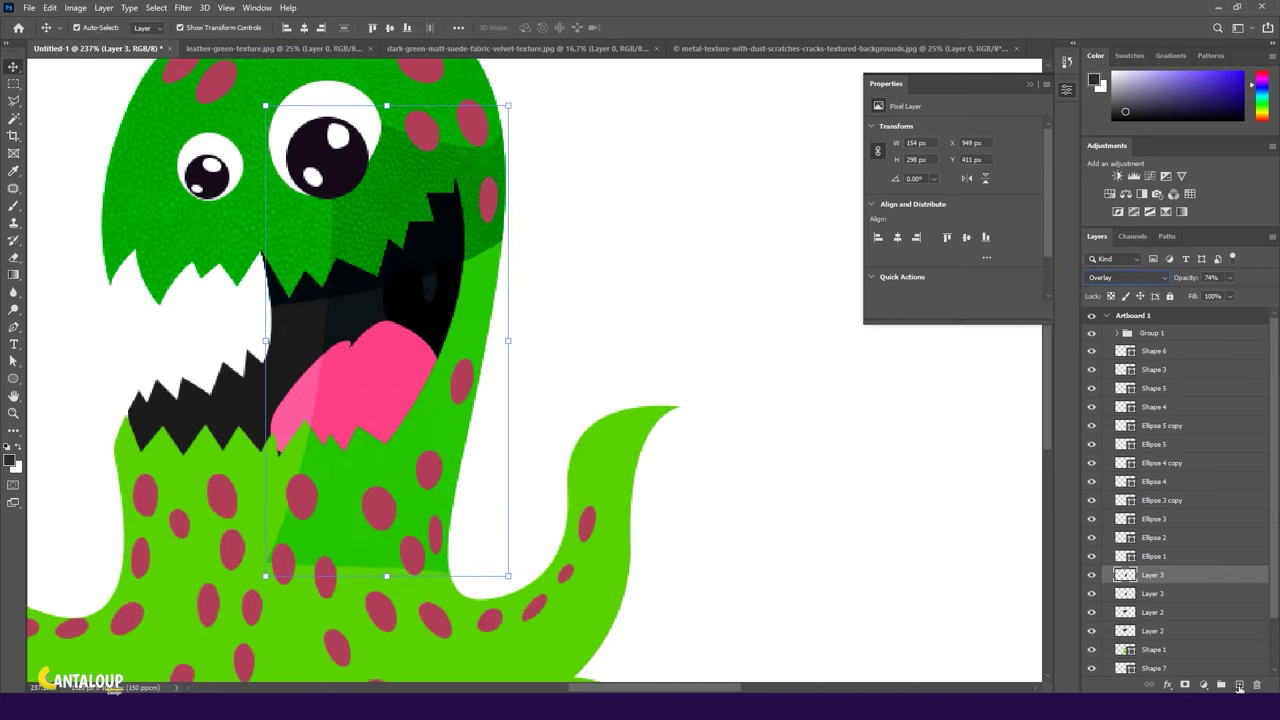
{"action": "scroll", "coordinate": [557, 330], "scroll_direction": "down", "scroll_amount": 1}
{"action": "scroll", "coordinate": [1160, 540], "scroll_direction": "down", "scroll_amount": 1}
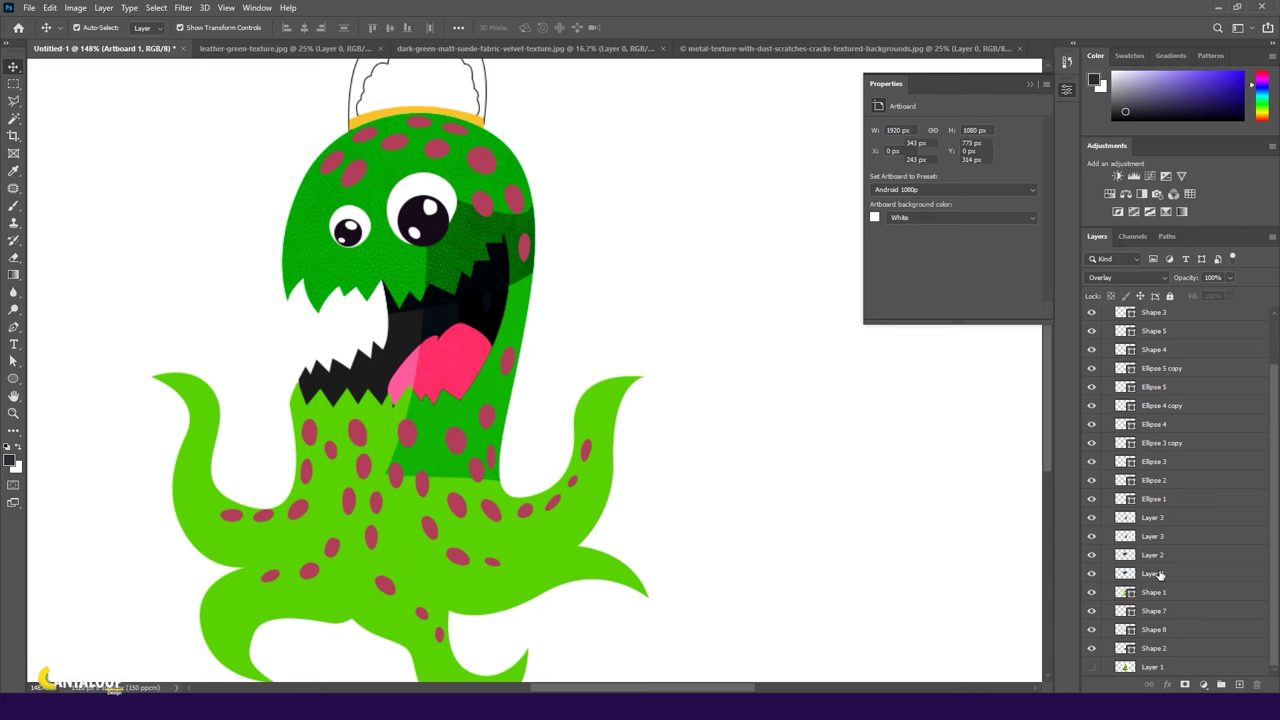
{"action": "left_click", "coordinate": [1160, 574]}
{"action": "scroll", "coordinate": [1163, 540], "scroll_direction": "down", "scroll_amount": 2}
{"action": "key", "text": "alt+bracketright"}
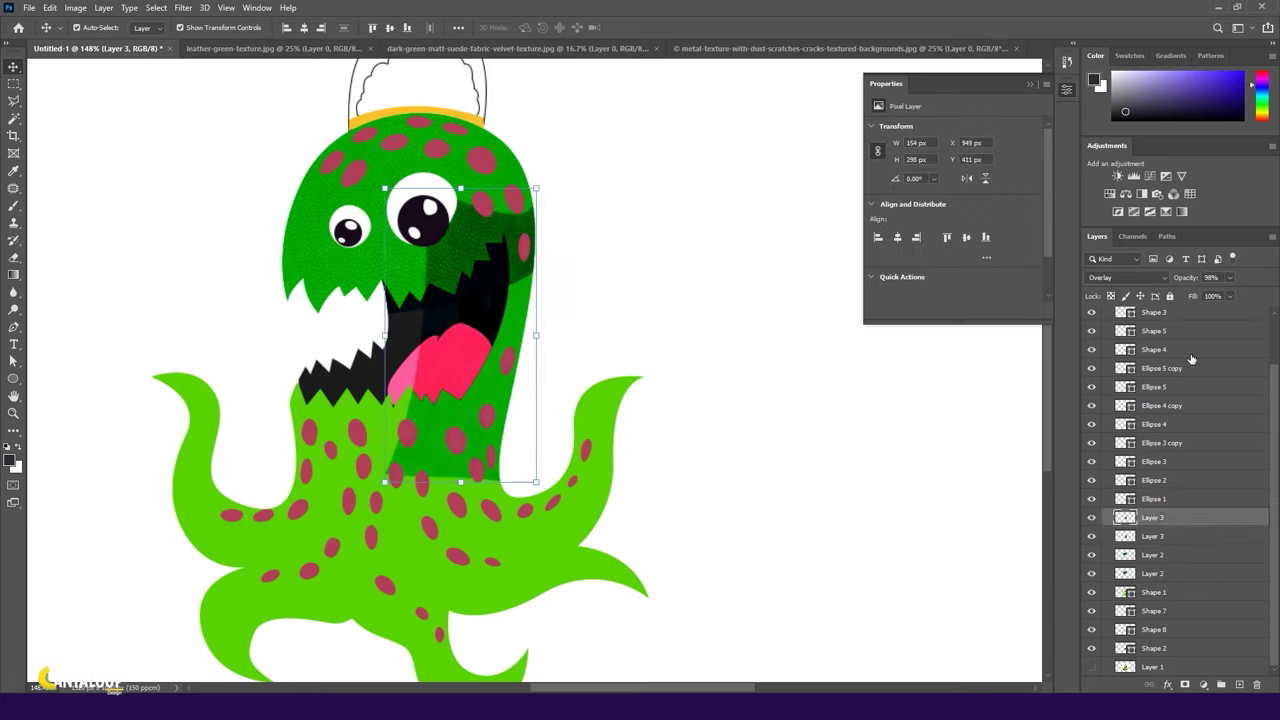
{"action": "left_click", "coordinate": [1155, 574], "text": "shift"}
{"action": "key", "text": "ctrl+g"}
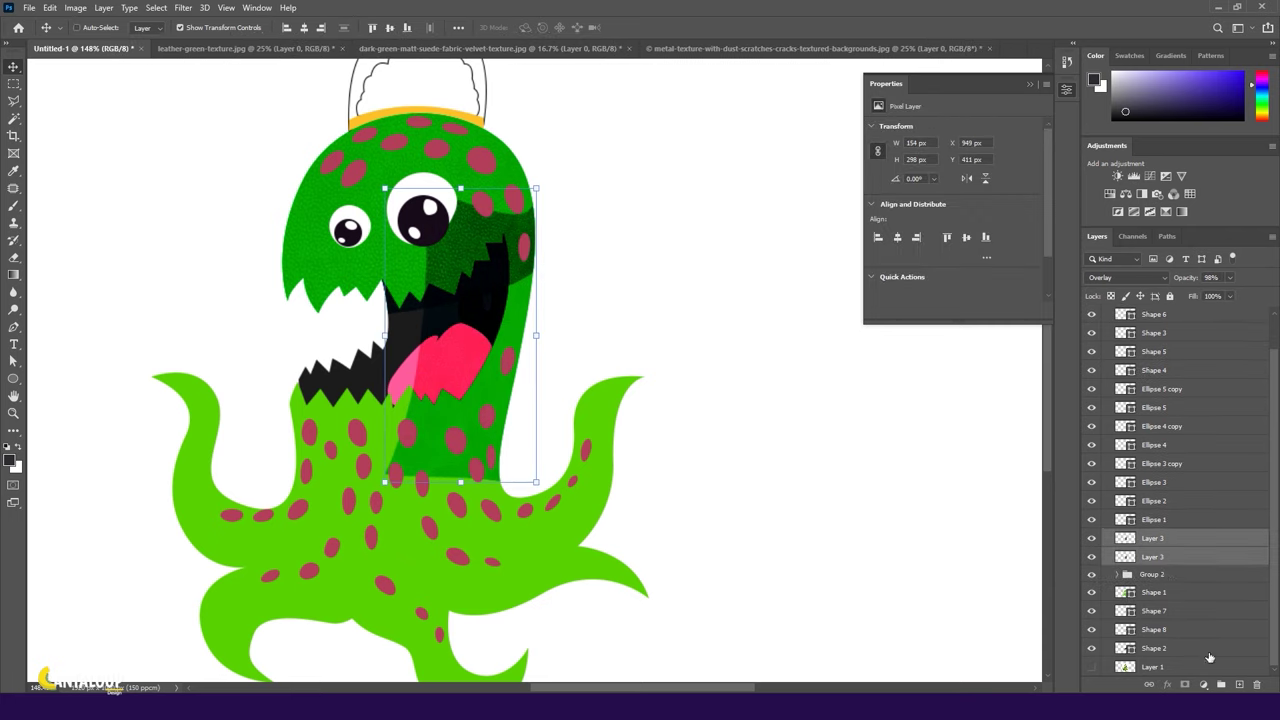
Add a mask to the texture group and hide texture spilling past the monster's right side.
{"action": "left_click", "coordinate": [1185, 685]}
{"action": "left_click", "coordinate": [14, 207]}
{"action": "scroll", "coordinate": [497, 204], "scroll_direction": "up", "scroll_amount": 1}
{"action": "left_click_drag", "start_coordinate": [440, 200], "coordinate": [540, 258]}
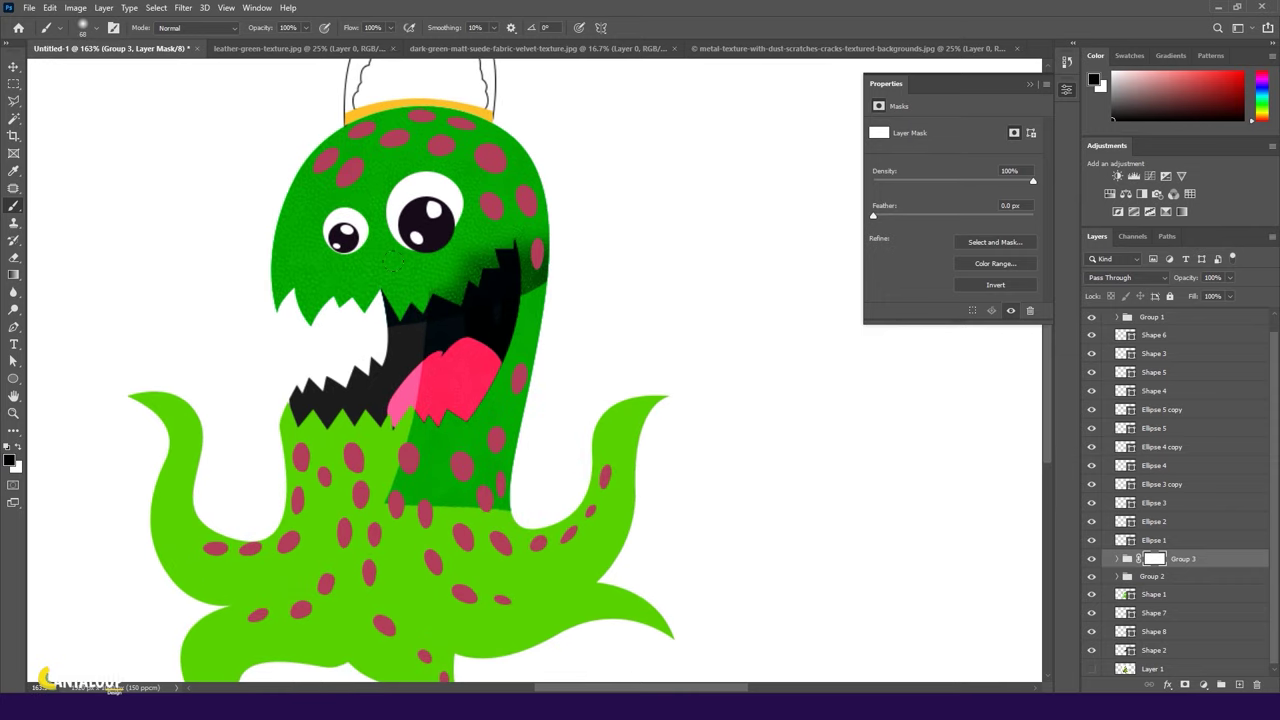
{"action": "scroll", "coordinate": [528, 265], "scroll_direction": "up", "scroll_amount": 1}
{"action": "scroll", "coordinate": [540, 280], "scroll_direction": "up", "scroll_amount": 3}
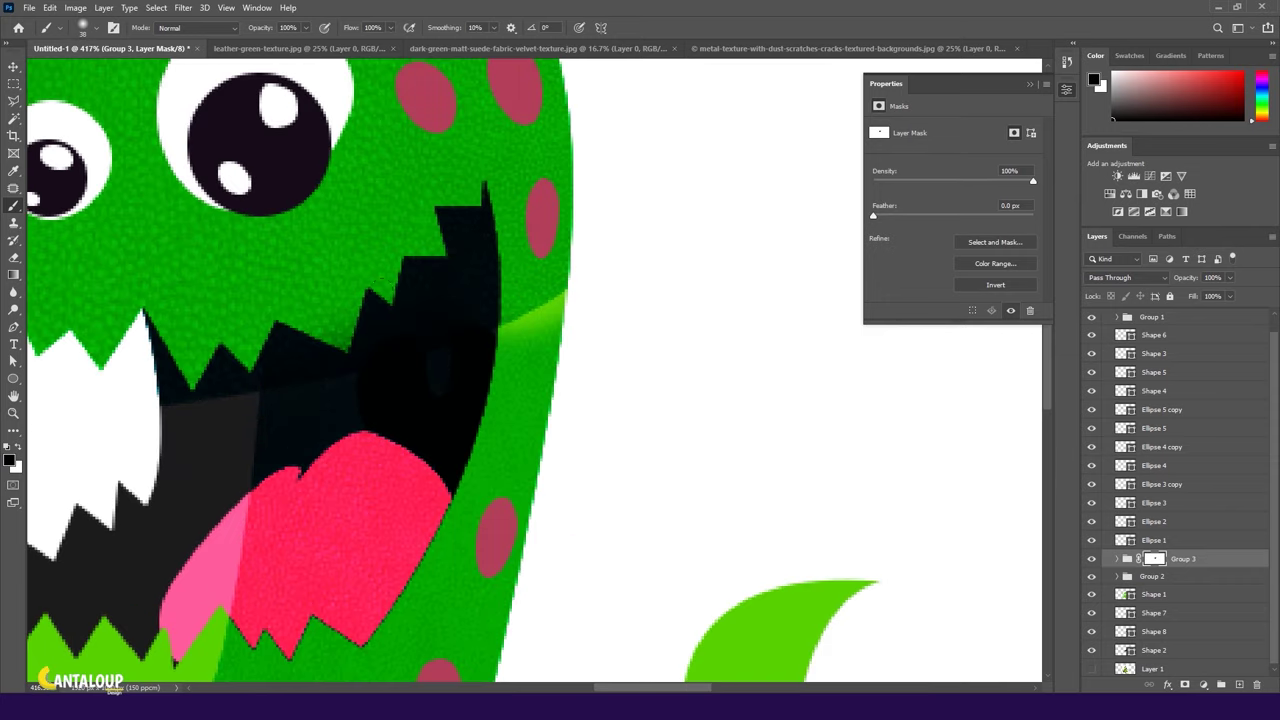
Paint white on the upper texture group's mask to restore texture near the mouth.
{"action": "key", "text": "alt+bracketleft"}
{"action": "left_click", "coordinate": [1150, 558]}
{"action": "key", "text": "x"}
{"action": "left_click_drag", "start_coordinate": [490, 330], "coordinate": [560, 270]}
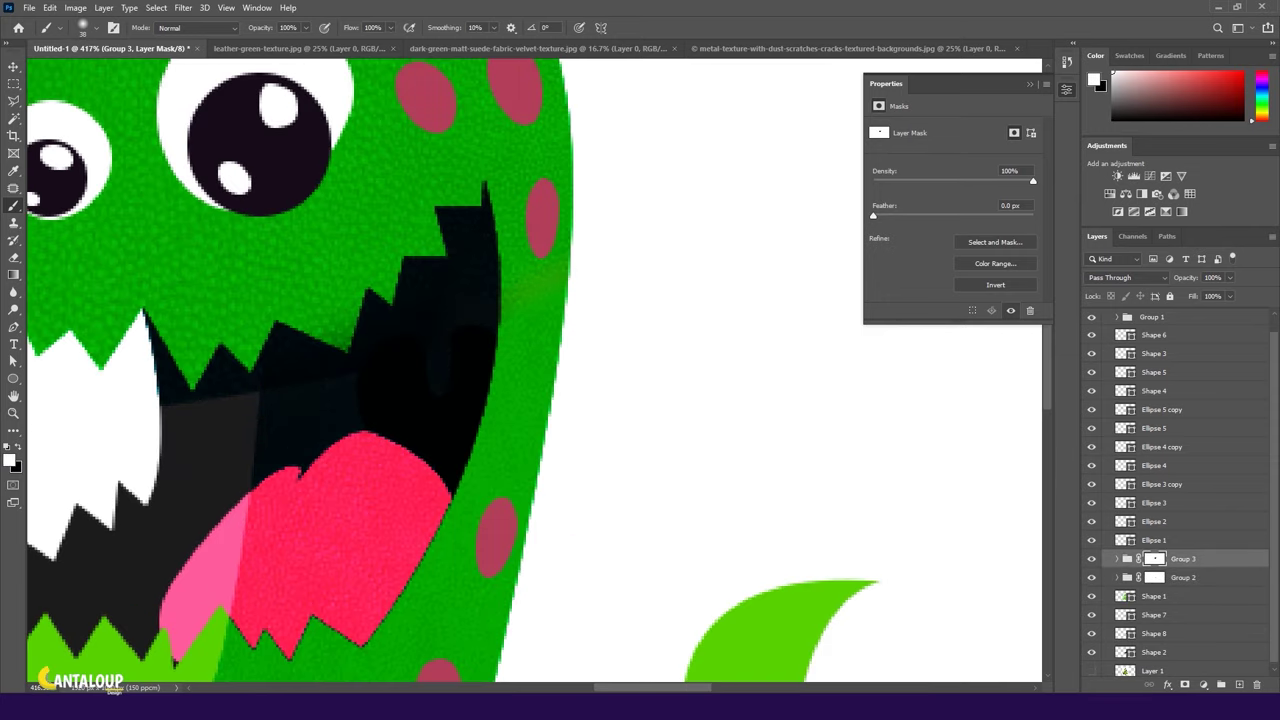
{"action": "scroll", "coordinate": [629, 300], "scroll_direction": "down", "scroll_amount": 4}
{"action": "key", "text": "v"}
{"action": "scroll", "coordinate": [505, 337], "scroll_direction": "down", "scroll_amount": 1}
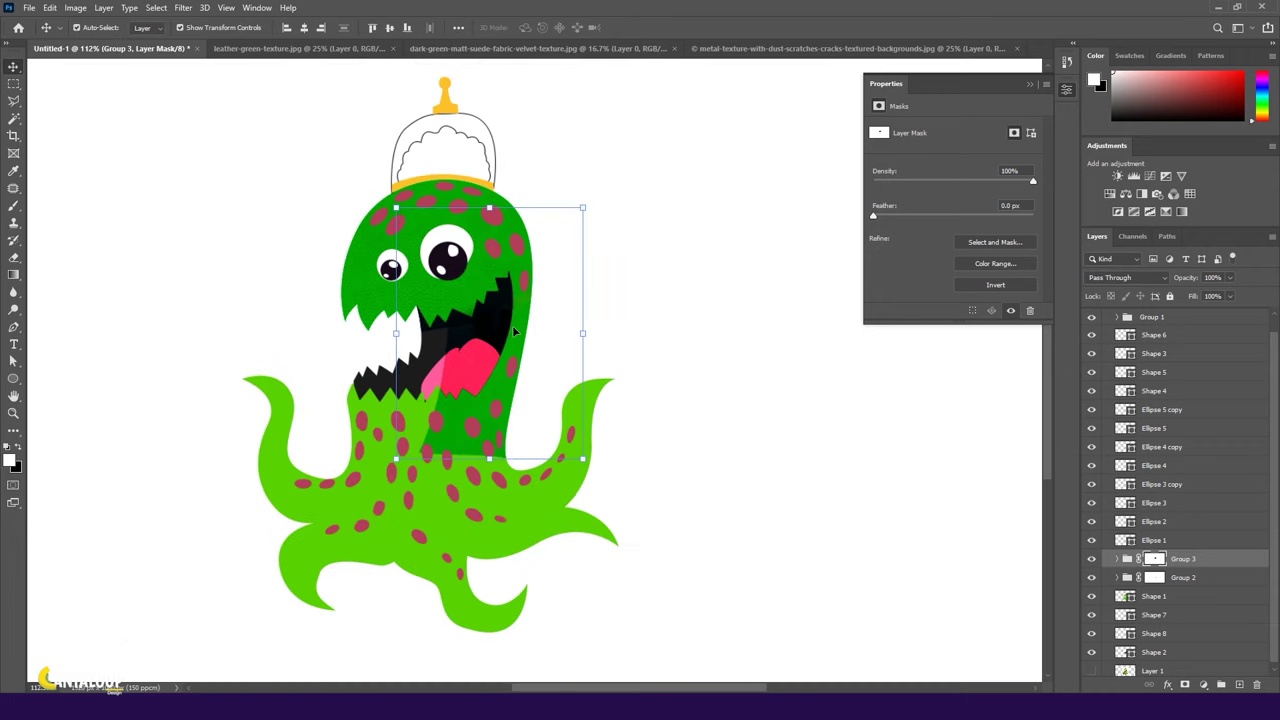
{"action": "left_click", "coordinate": [670, 334]}
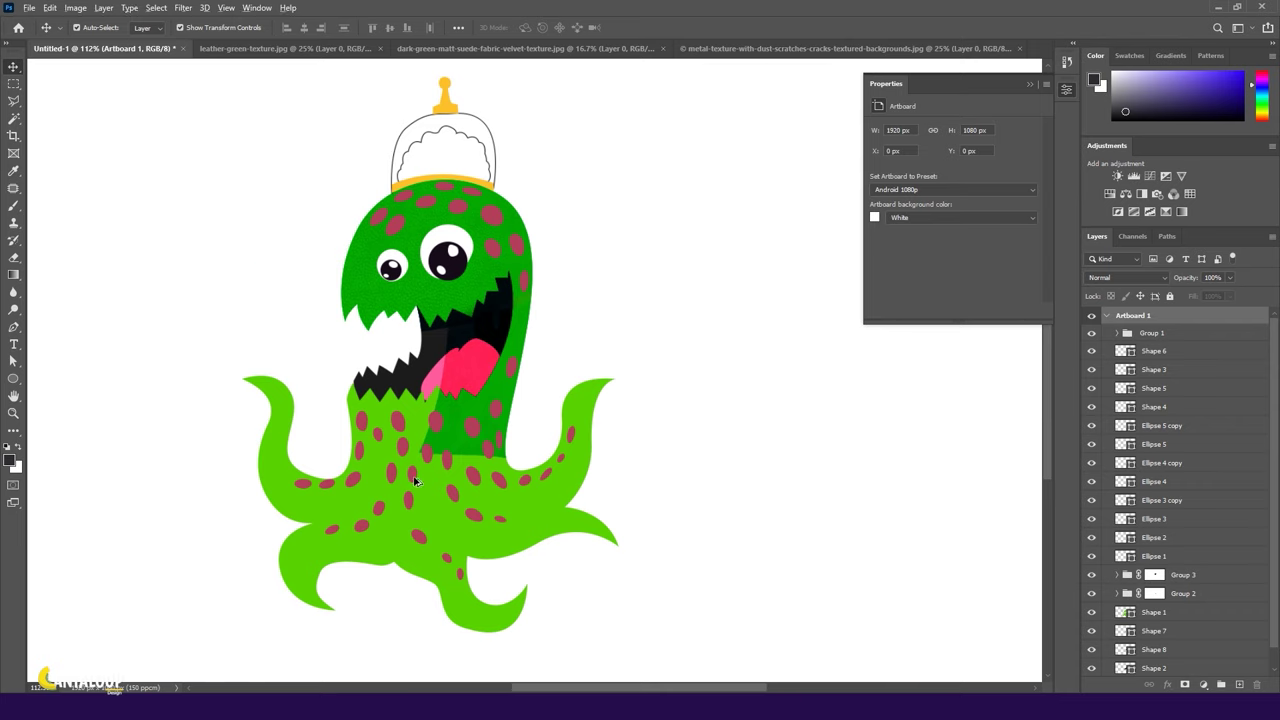
On Group 3's mask, brush away texture around the mouth, then tongue and throat with a smaller brush.
{"action": "scroll", "coordinate": [415, 481], "scroll_direction": "up", "scroll_amount": 3}
{"action": "left_click", "coordinate": [1150, 575]}
{"action": "key", "text": "b"}
{"action": "mouse_move", "coordinate": [400, 490]}
{"action": "left_mouse_down"}
{"action": "mouse_move", "coordinate": [491, 214]}
{"action": "mouse_move", "coordinate": [460, 470]}
{"action": "left_mouse_up"}
{"action": "key", "text": "bracketleft"}
{"action": "left_click_drag", "start_coordinate": [500, 240], "coordinate": [457, 313]}
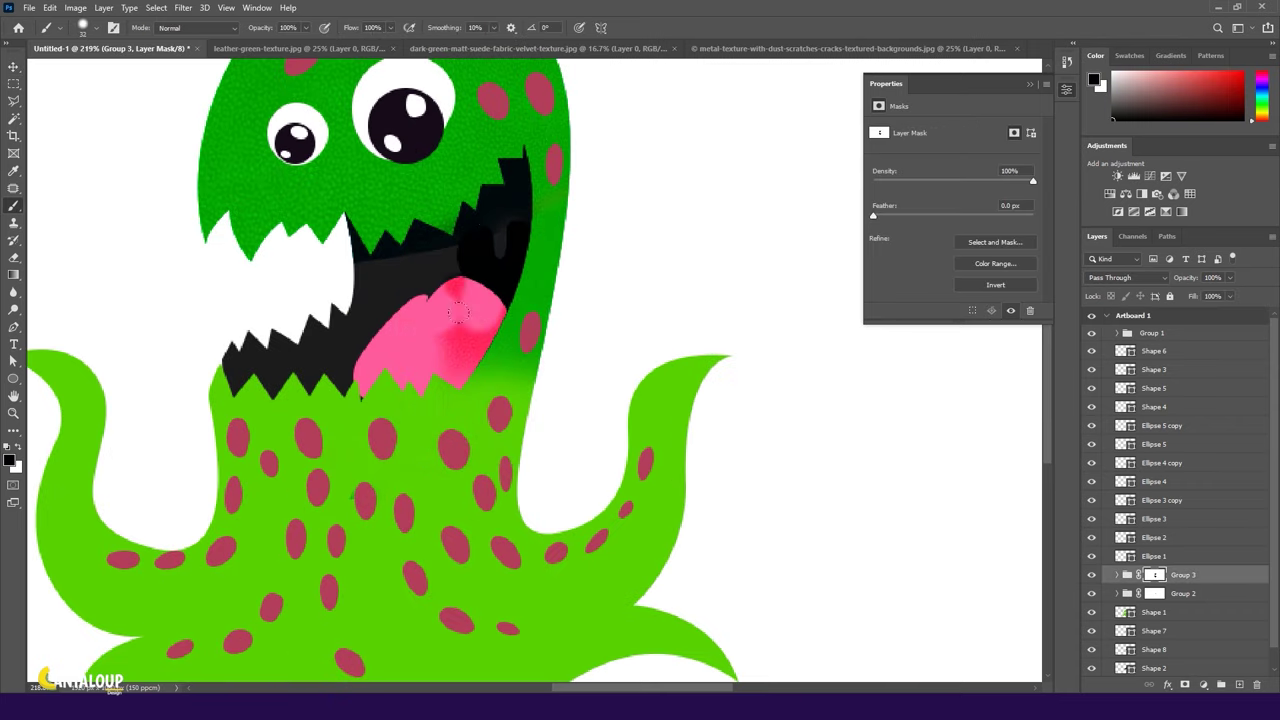
{"action": "scroll", "coordinate": [508, 285], "scroll_direction": "up", "scroll_amount": 2}
{"action": "key", "text": "ctrl+0"}
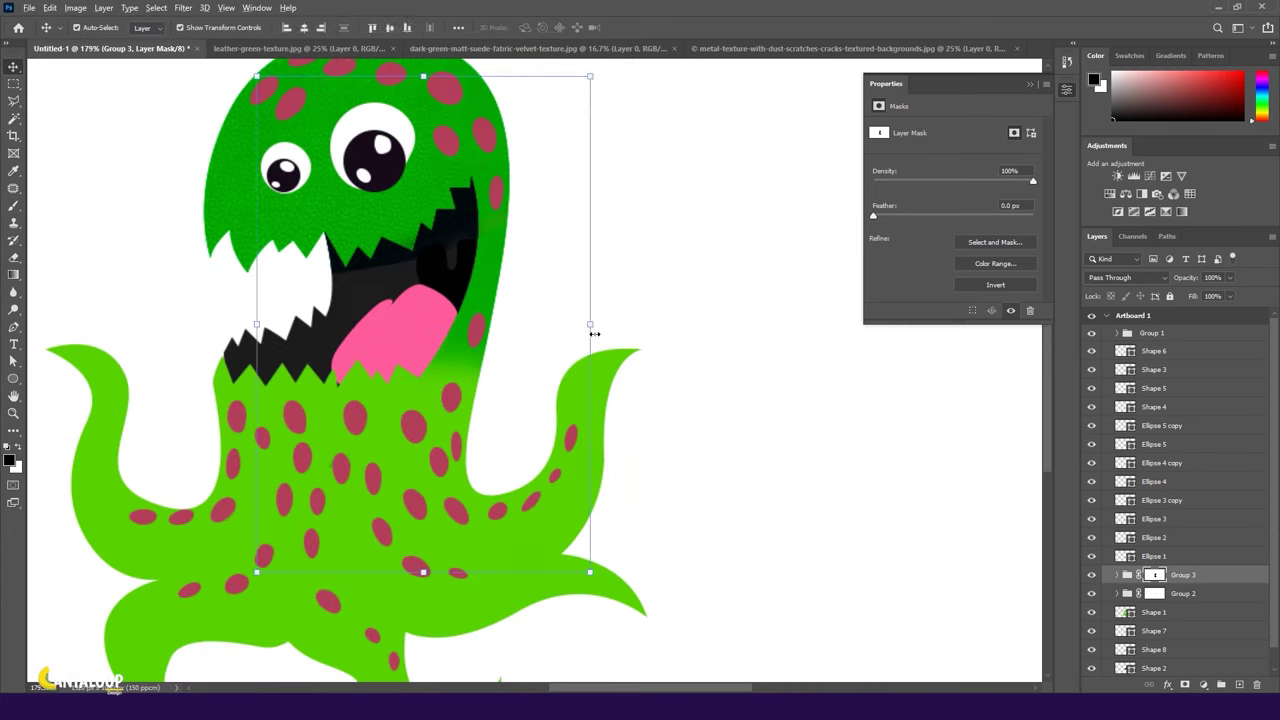
{"action": "left_click", "coordinate": [290, 48]}
Drag the leather texture into Untitled-1 and scale it to about 477 × 214 px.
{"action": "left_click_drag", "start_coordinate": [180, 76], "coordinate": [500, 380]}
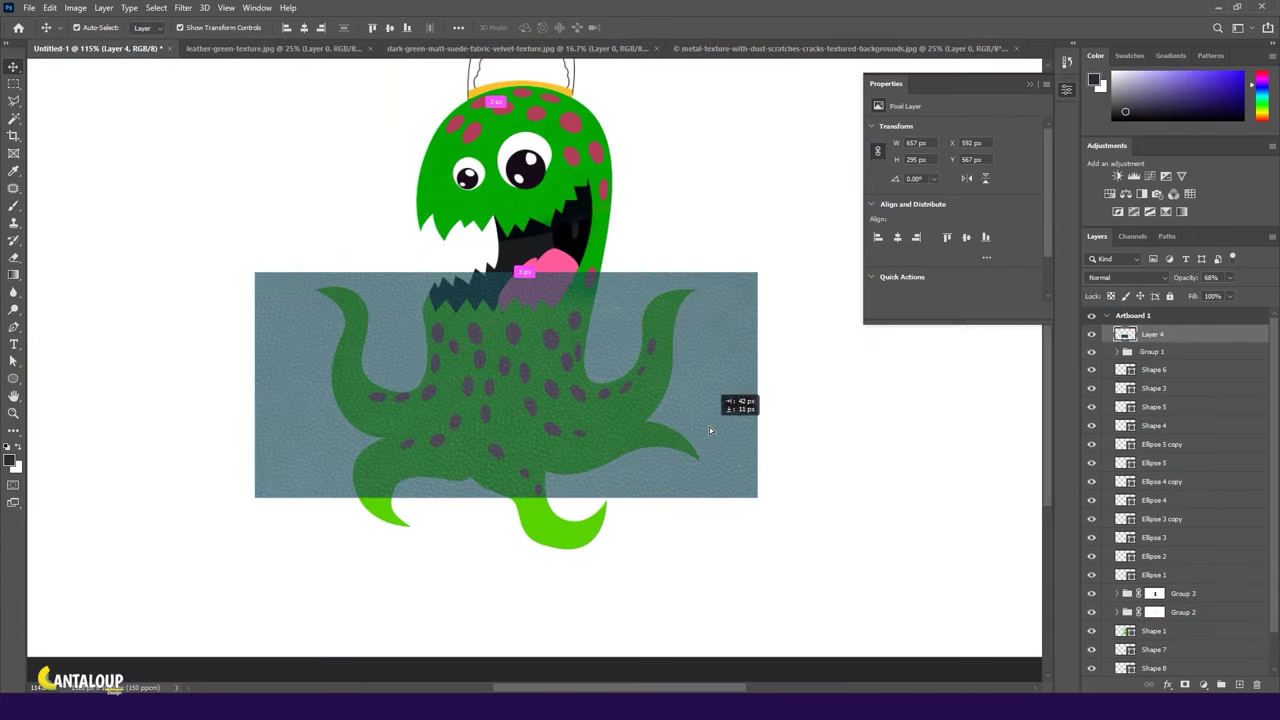
{"action": "key", "text": "ctrl+t"}
{"action": "left_click_drag", "start_coordinate": [506, 497], "coordinate": [518, 473]}
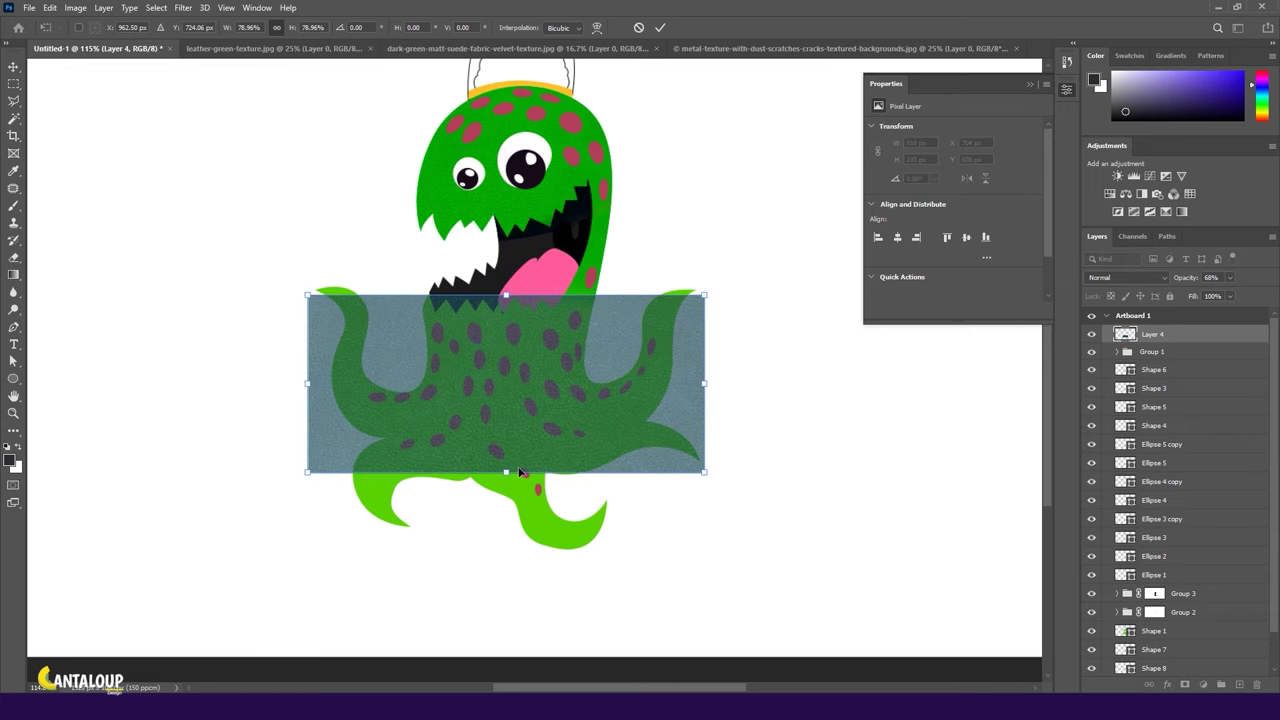
{"action": "left_click", "coordinate": [661, 28]}
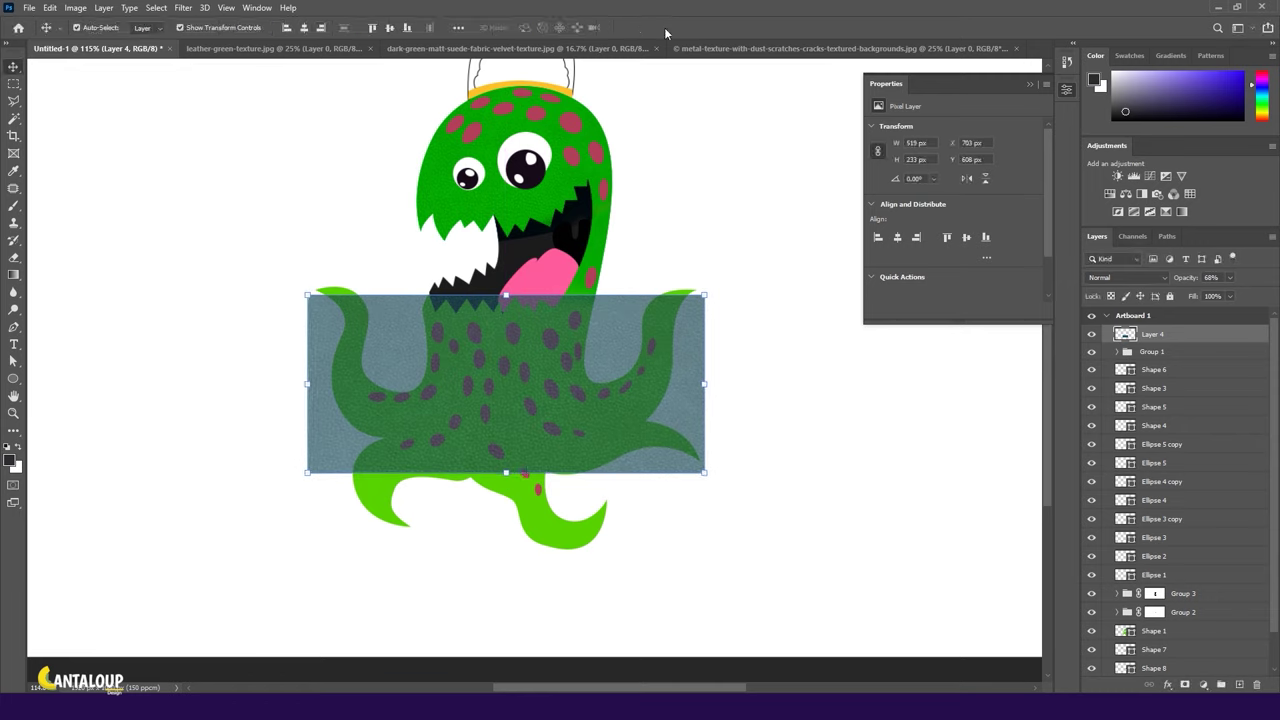
Enlarge the texture to about 555 × 250 px over the lower body and tentacles.
{"action": "key", "text": "ctrl+t"}
{"action": "left_click_drag", "start_coordinate": [506, 295], "coordinate": [510, 285]}
{"action": "left_click_drag", "start_coordinate": [506, 472], "coordinate": [517, 480]}
{"action": "left_click", "coordinate": [660, 28]}
{"action": "scroll", "coordinate": [497, 358], "scroll_direction": "up", "scroll_amount": 2}
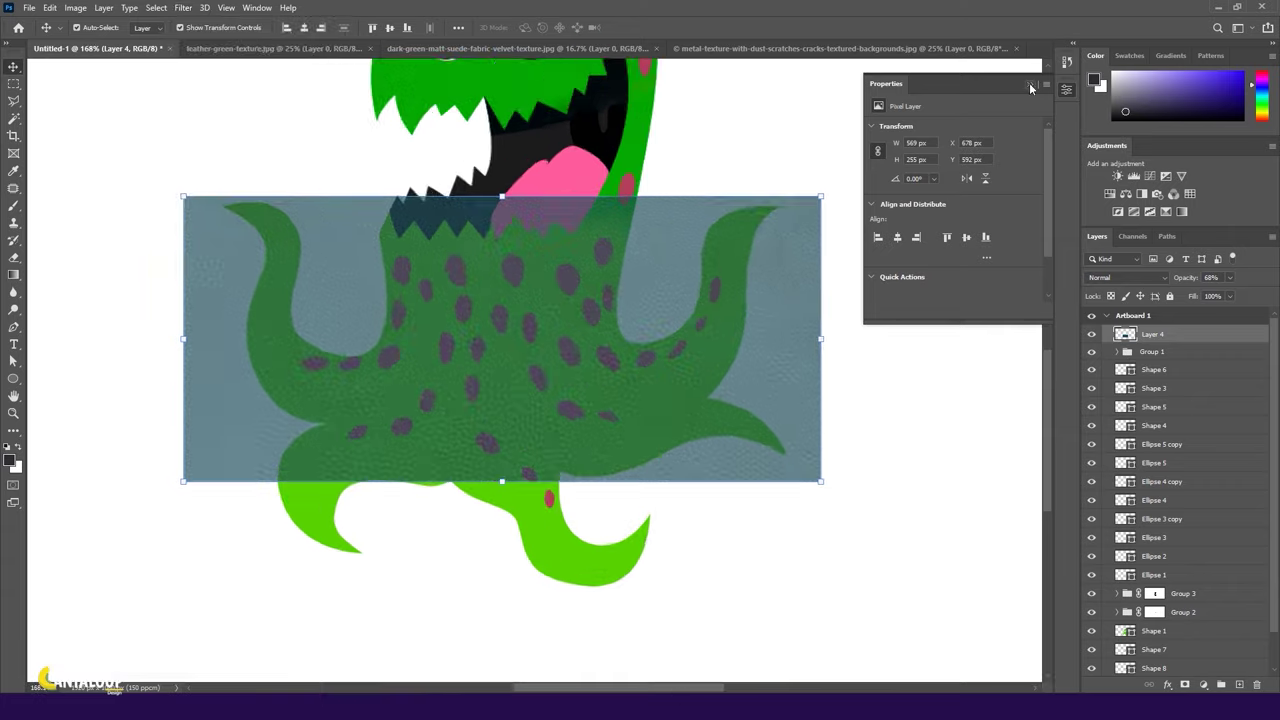
{"action": "scroll", "coordinate": [497, 358], "scroll_direction": "up", "scroll_amount": 2}
{"action": "key", "text": "ctrl+t"}
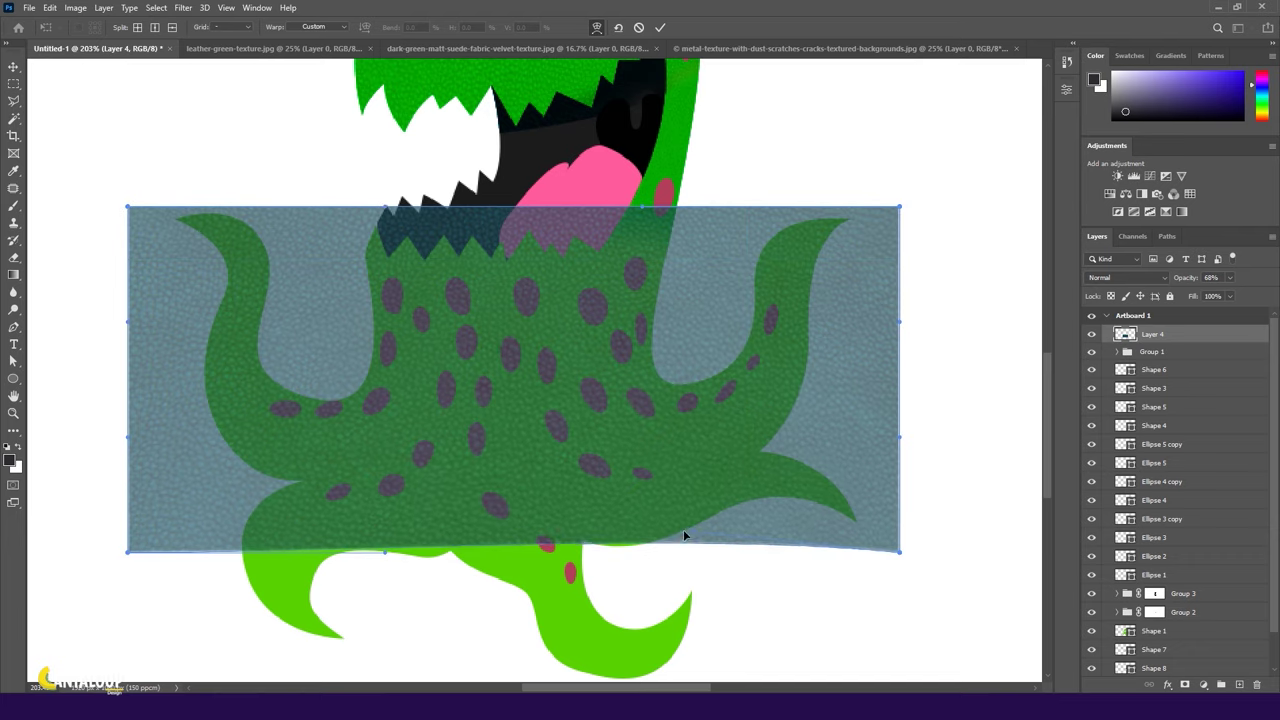
Add a warp split and bend the texture's right and bottom edges around the tentacles.
{"action": "left_click_drag", "start_coordinate": [643, 553], "coordinate": [866, 520]}
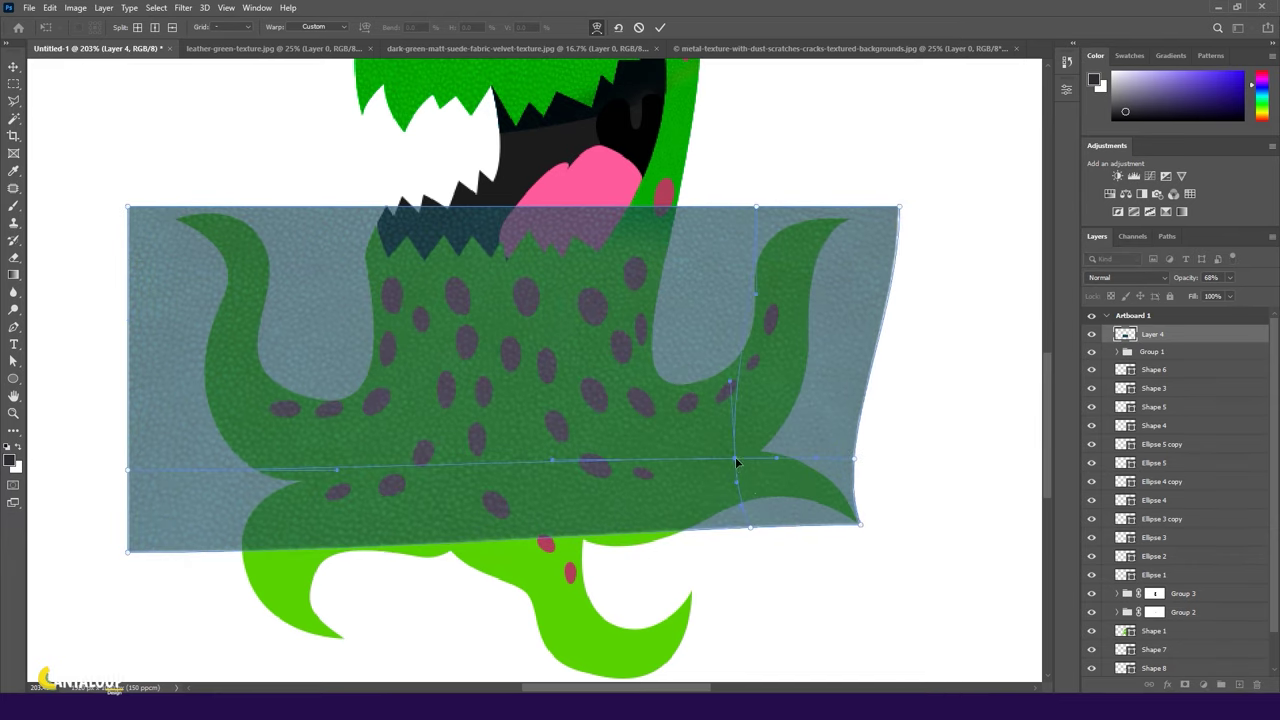
{"action": "left_click", "coordinate": [718, 449]}
{"action": "left_click_drag", "start_coordinate": [818, 474], "coordinate": [767, 460]}
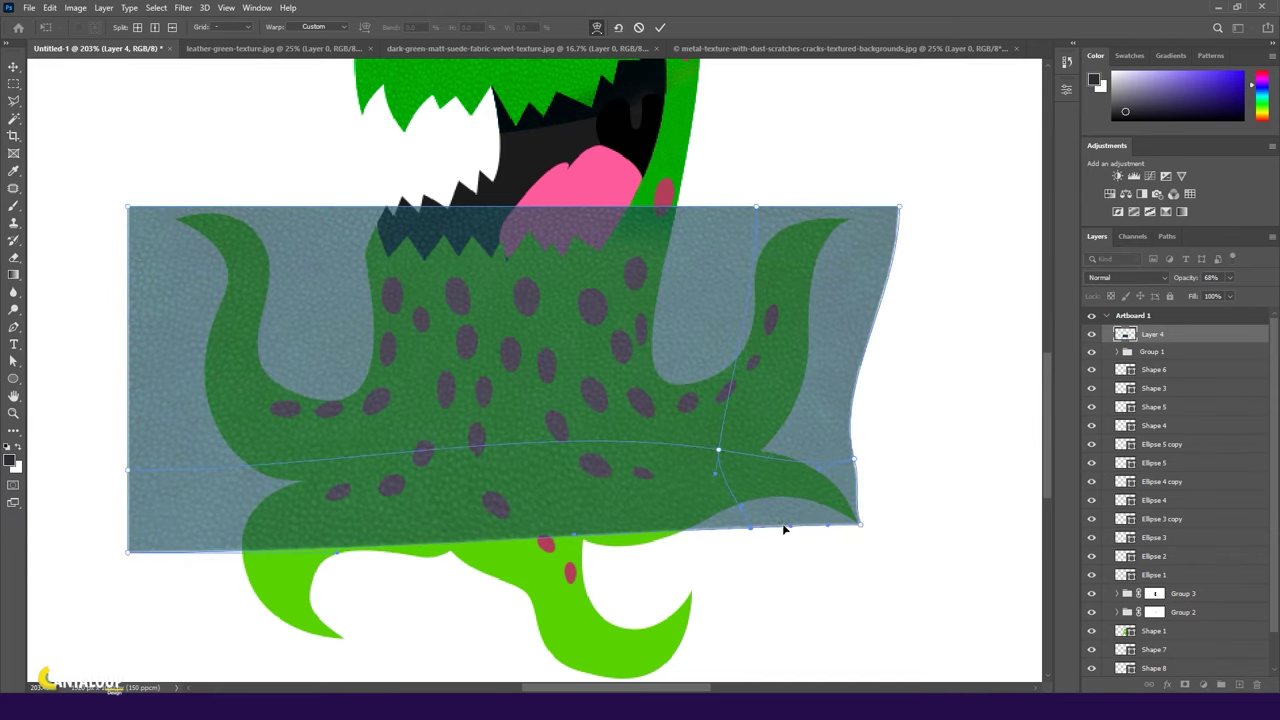
{"action": "left_click_drag", "start_coordinate": [784, 529], "coordinate": [777, 497]}
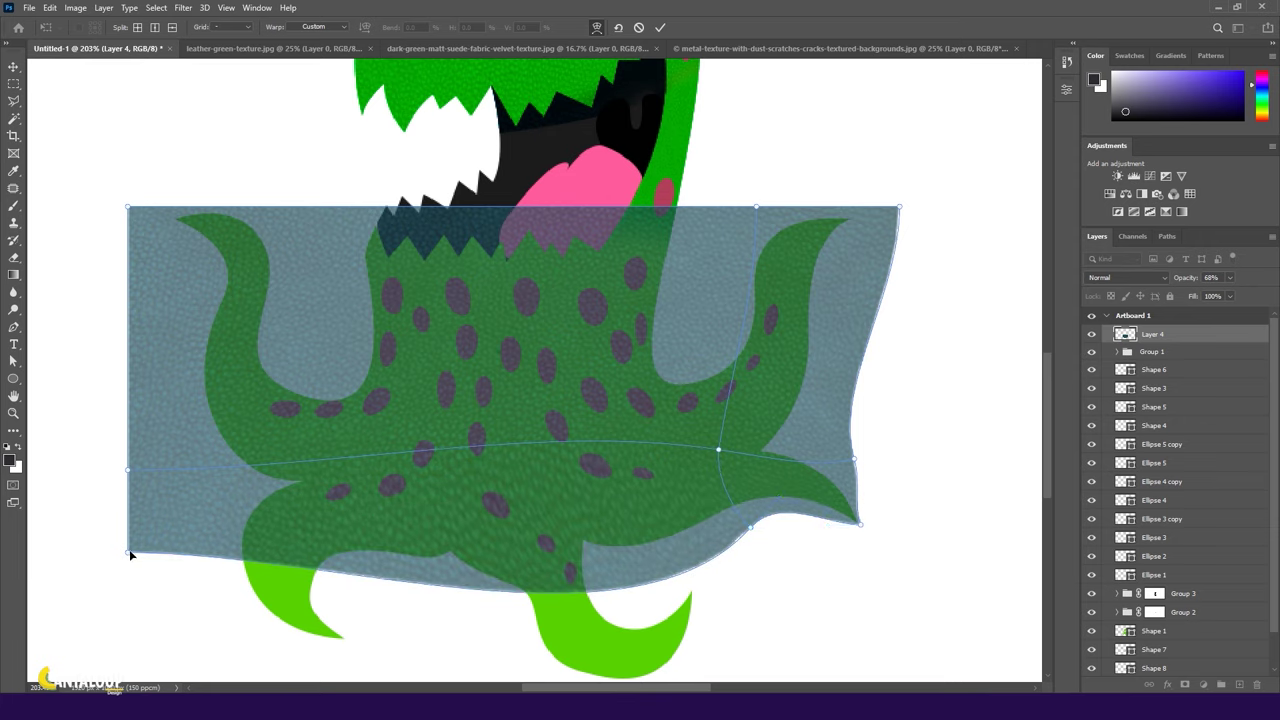
{"action": "left_click_drag", "start_coordinate": [130, 554], "coordinate": [378, 569]}
{"action": "mouse_move", "coordinate": [492, 588]}
{"action": "left_mouse_down"}
{"action": "mouse_move", "coordinate": [476, 548]}
{"action": "mouse_move", "coordinate": [492, 503]}
{"action": "left_mouse_up"}
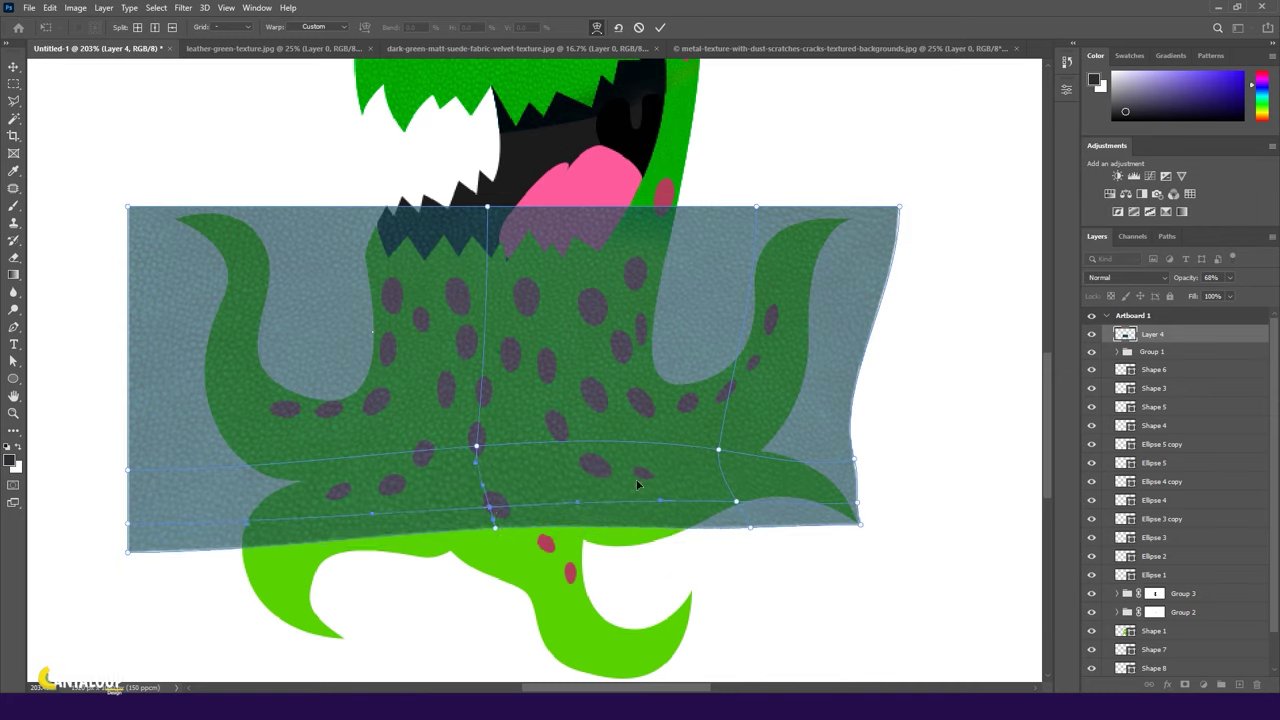
{"action": "left_click_drag", "start_coordinate": [753, 532], "coordinate": [817, 510]}
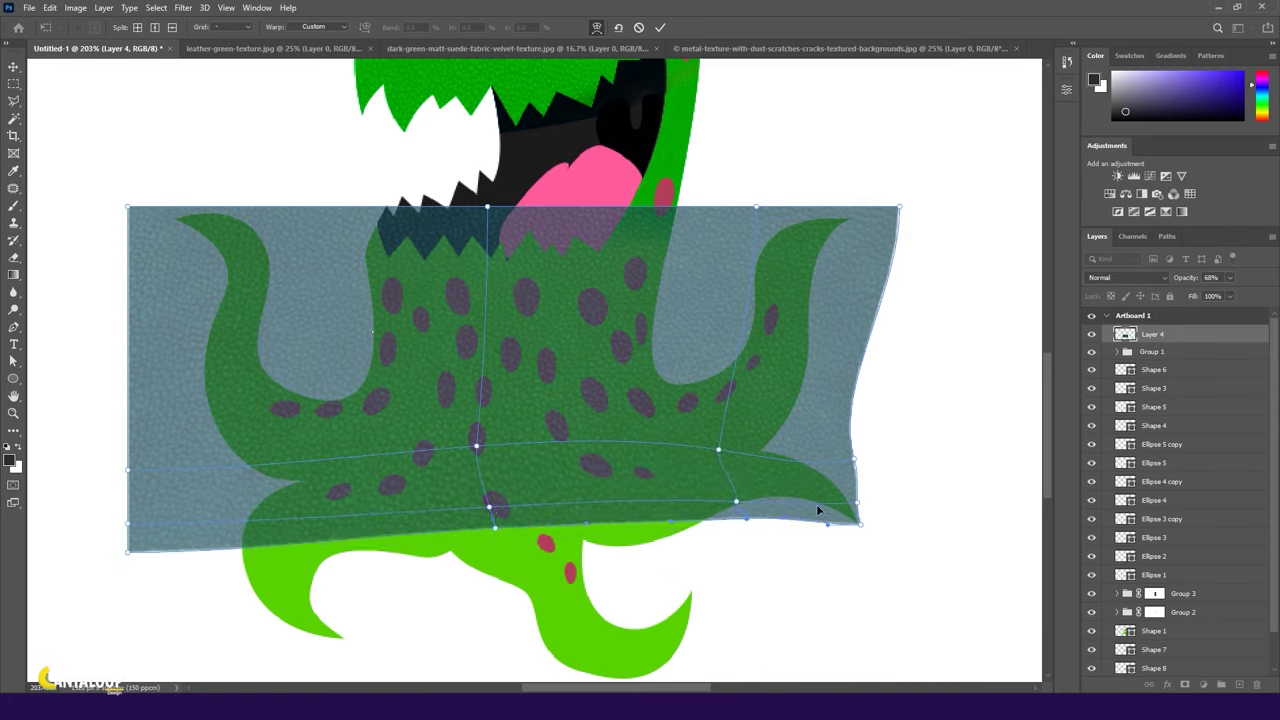
{"action": "mouse_move", "coordinate": [826, 444]}
{"action": "left_mouse_down"}
{"action": "mouse_move", "coordinate": [846, 286]}
{"action": "mouse_move", "coordinate": [808, 220]}
{"action": "left_mouse_up"}
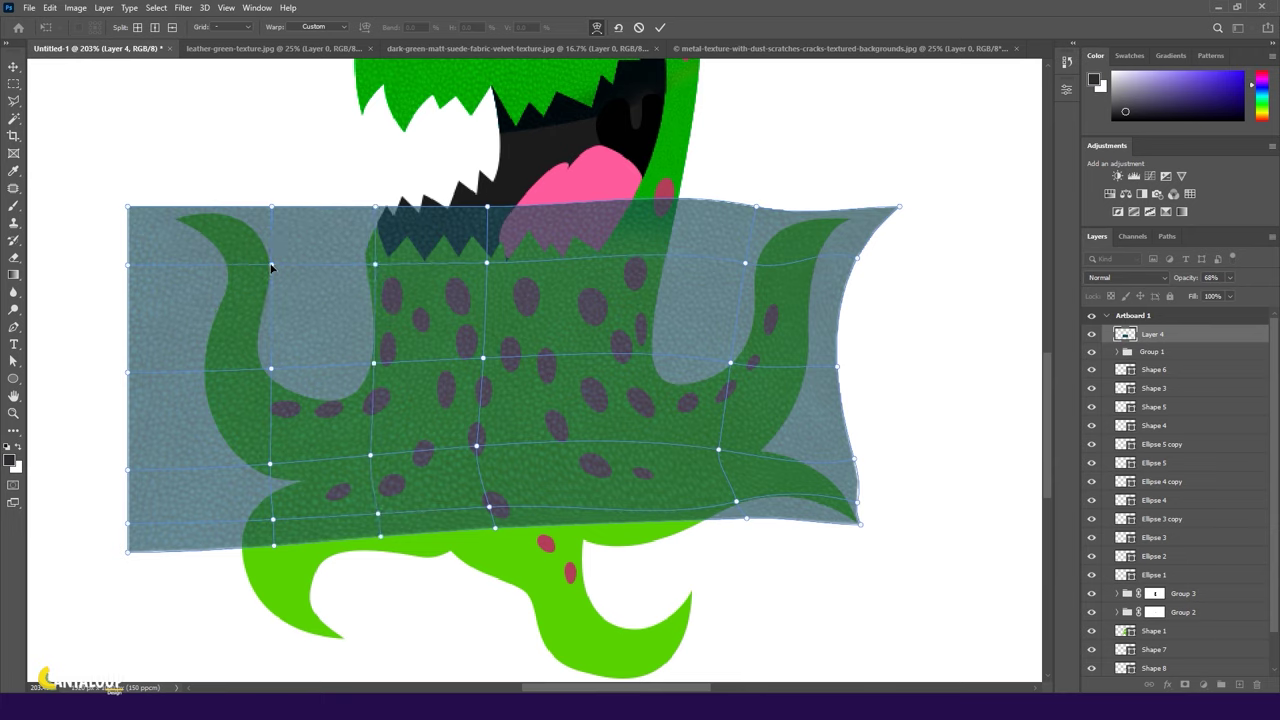
Tuck the texture's left edge inward, refine the bottom curves, and commit the warp.
{"action": "left_click_drag", "start_coordinate": [133, 268], "coordinate": [189, 264]}
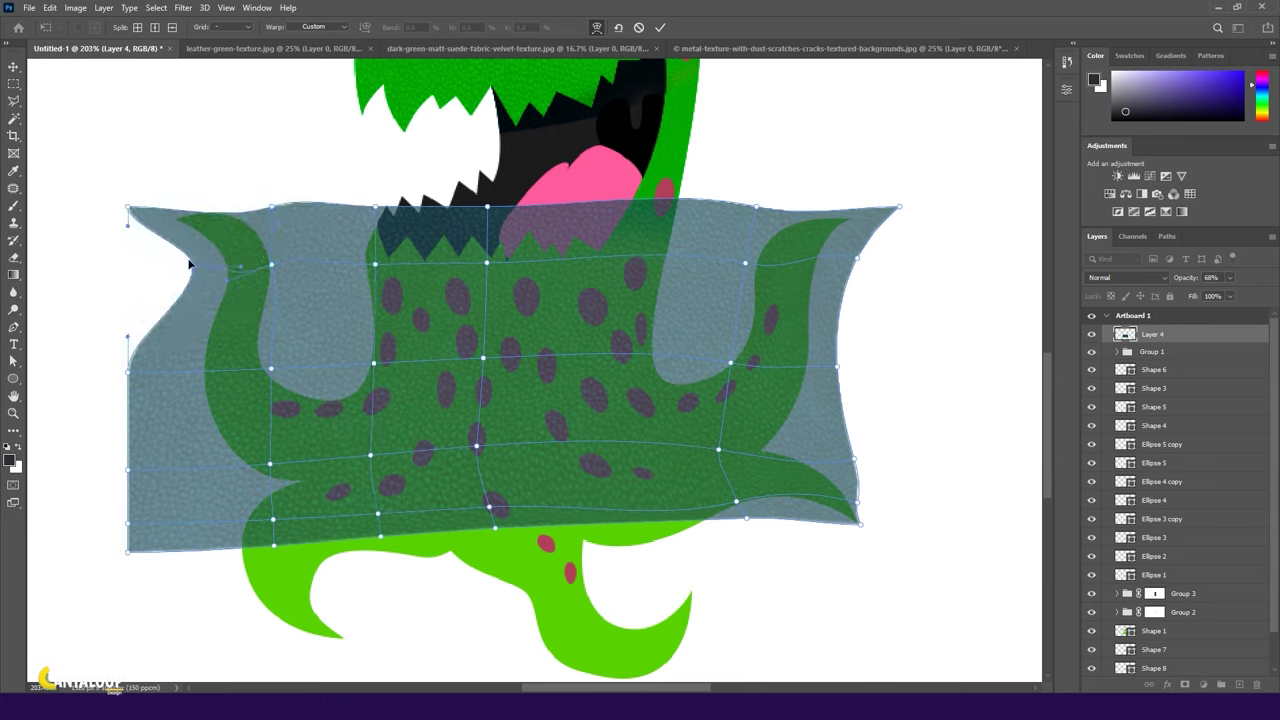
{"action": "left_click_drag", "start_coordinate": [127, 372], "coordinate": [172, 378]}
{"action": "left_click_drag", "start_coordinate": [127, 468], "coordinate": [200, 468]}
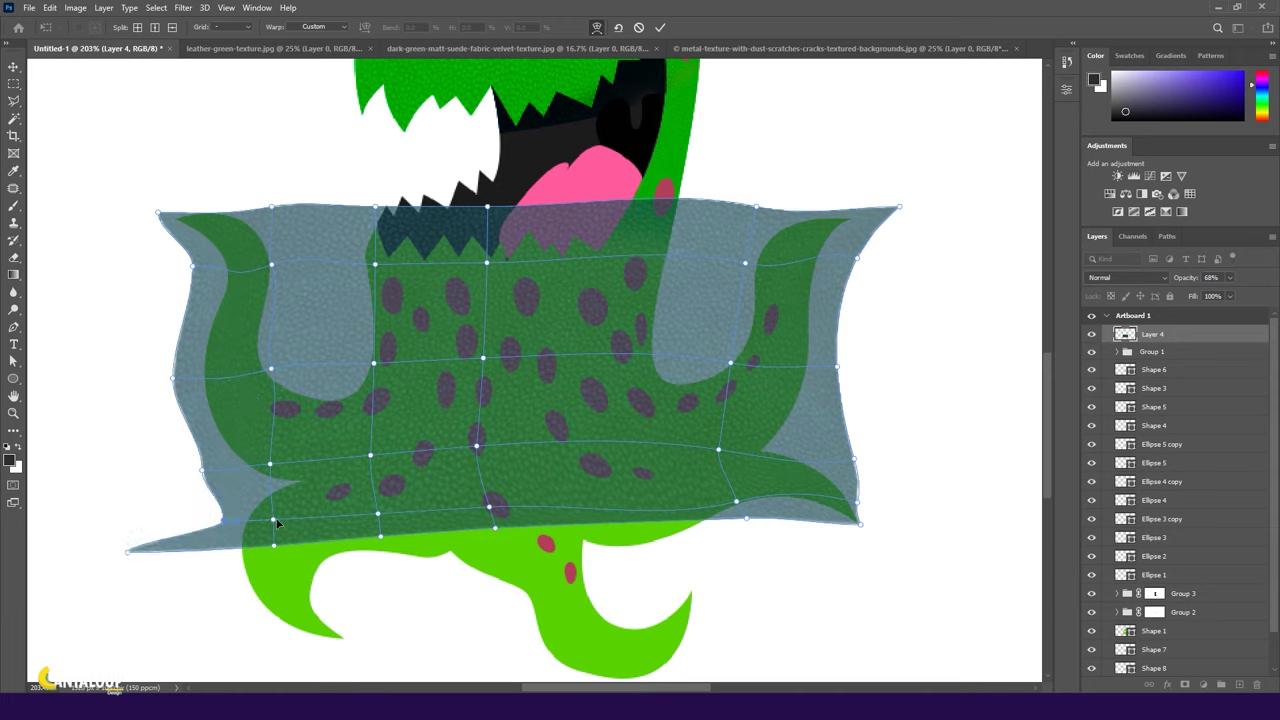
{"action": "mouse_move", "coordinate": [201, 474]}
{"action": "left_mouse_down"}
{"action": "mouse_move", "coordinate": [194, 571]}
{"action": "mouse_move", "coordinate": [231, 578]}
{"action": "left_mouse_up"}
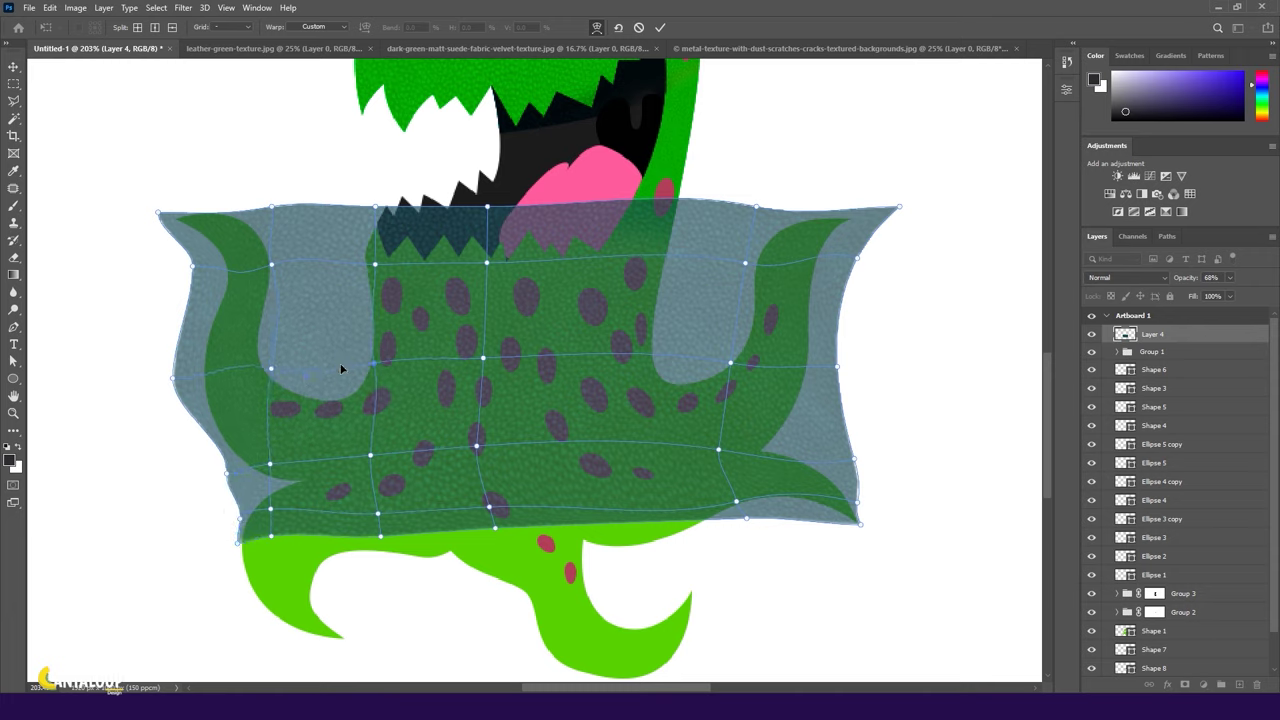
{"action": "mouse_move", "coordinate": [489, 507]}
{"action": "left_mouse_down"}
{"action": "mouse_move", "coordinate": [493, 487]}
{"action": "mouse_move", "coordinate": [494, 506]}
{"action": "left_mouse_up"}
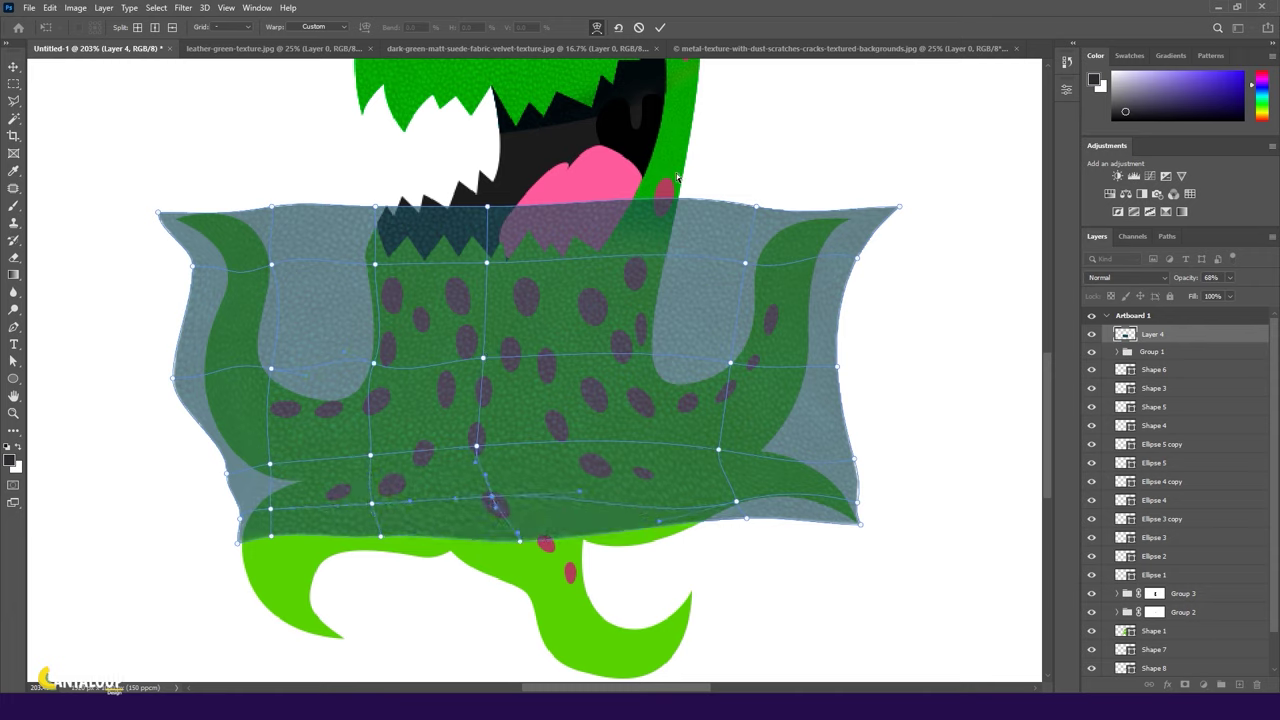
{"action": "left_click_drag", "start_coordinate": [851, 463], "coordinate": [846, 498]}
{"action": "left_click_drag", "start_coordinate": [748, 521], "coordinate": [820, 526]}
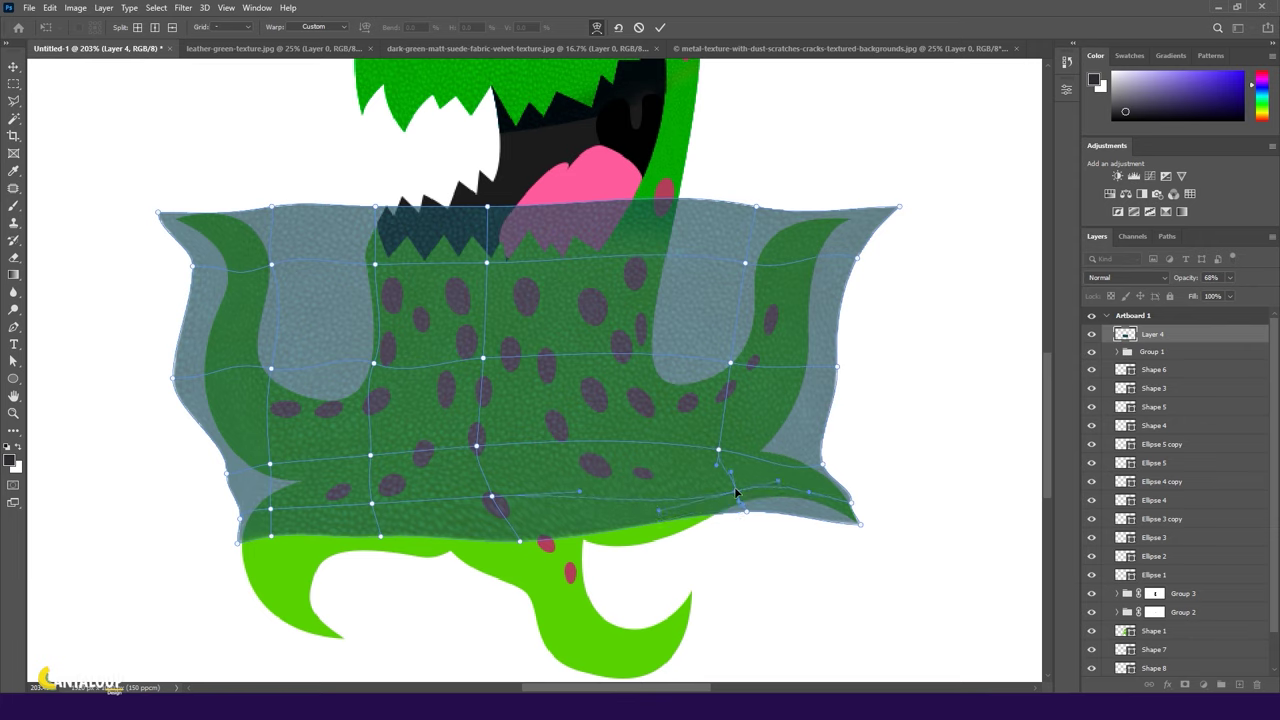
{"action": "key", "text": "Return"}
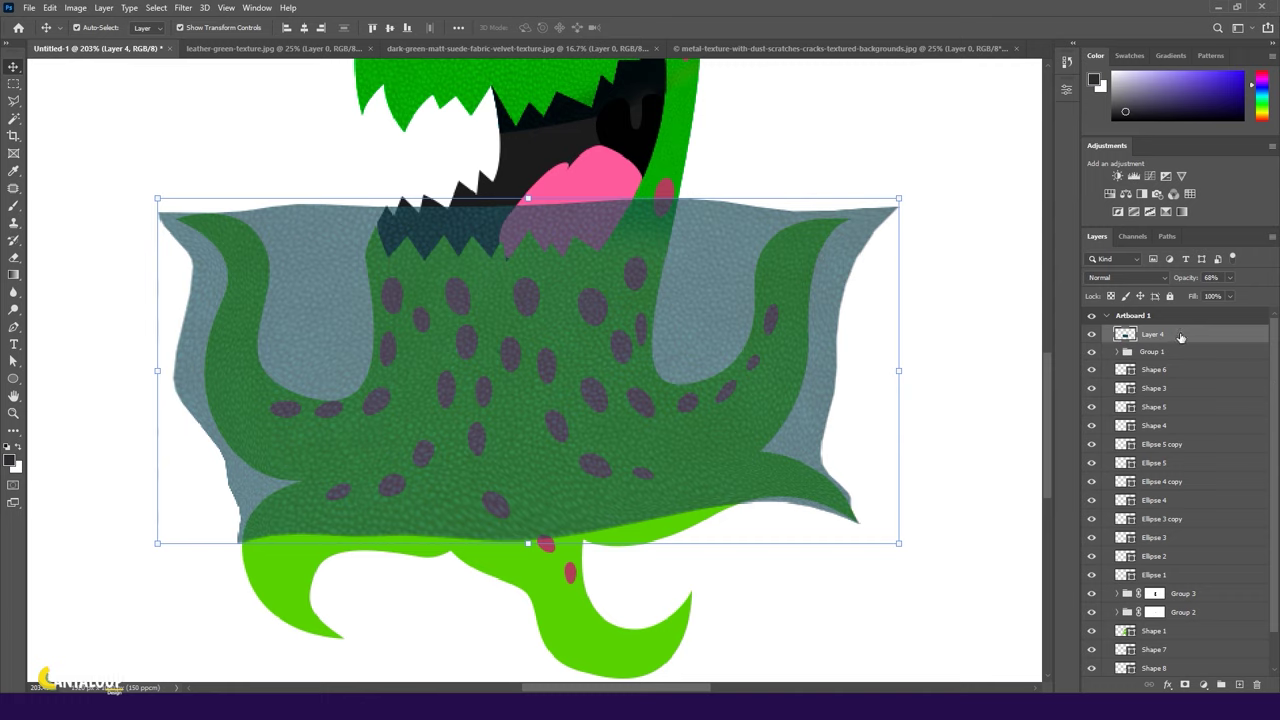
Move Layer 4 below Ellipse 1, group it as Group 4 with a mask, and load the body selection.
{"action": "left_click_drag", "start_coordinate": [1180, 337], "coordinate": [1160, 584]}
{"action": "left_click", "coordinate": [1222, 686]}
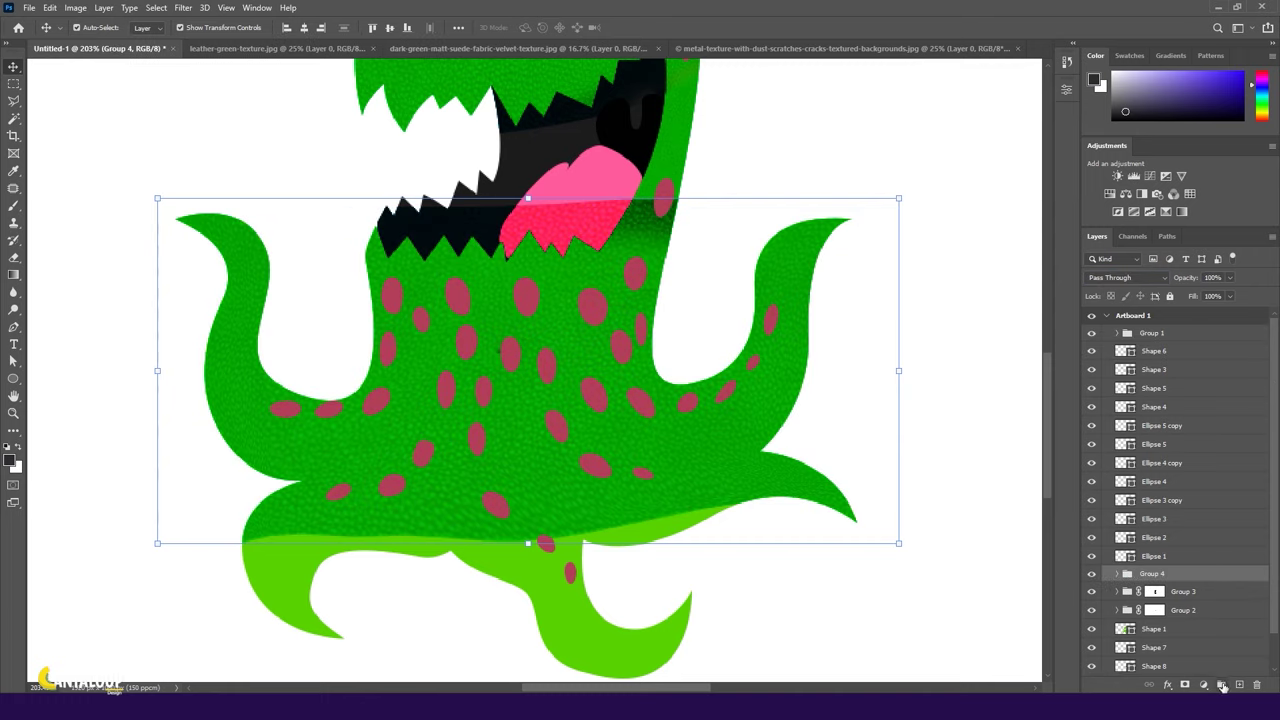
{"action": "key", "text": "b"}
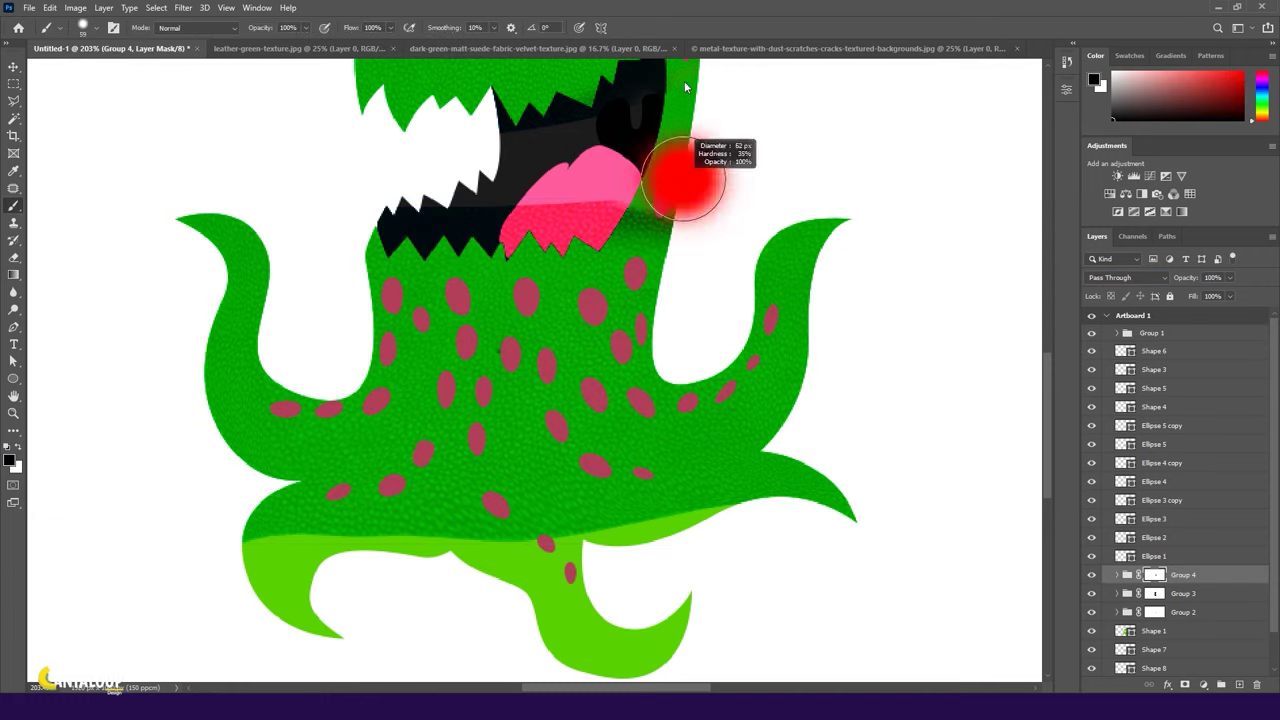
{"action": "scroll", "coordinate": [530, 205], "scroll_direction": "up", "scroll_amount": 2}
{"action": "left_click", "coordinate": [1125, 631], "text": "ctrl"}
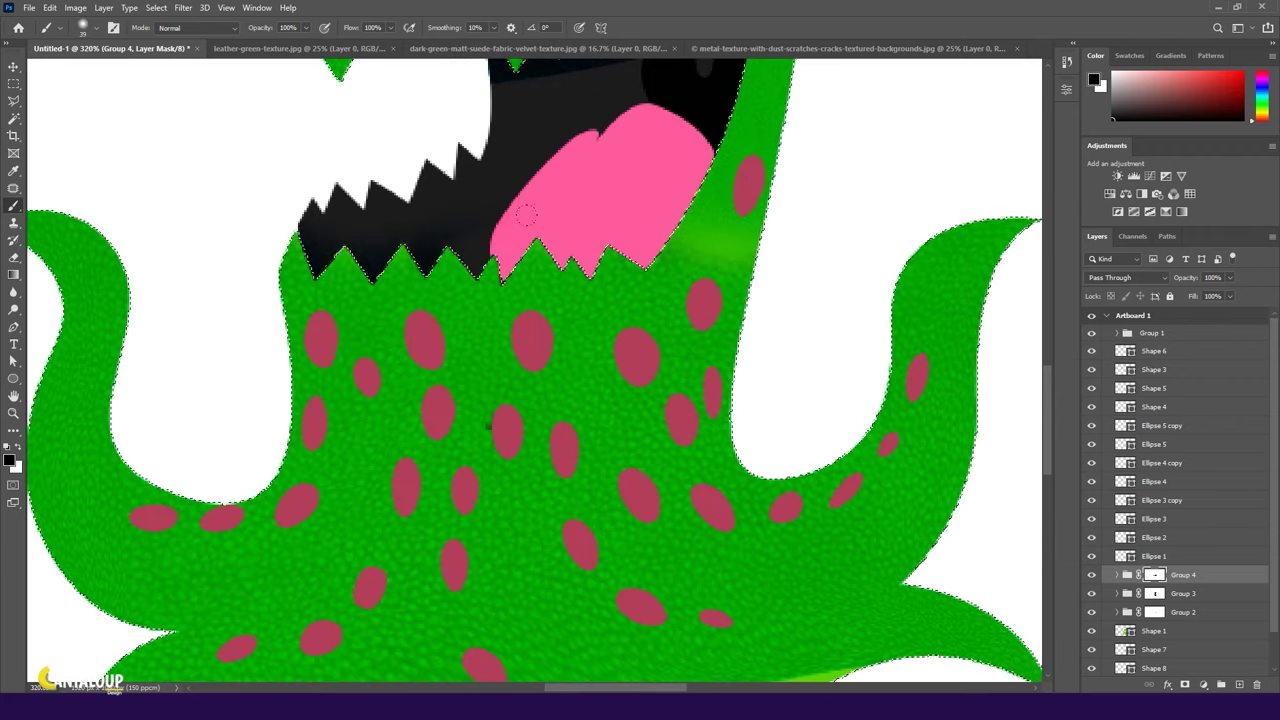
Paint white on Group 4's mask to restore the texture under the mouth.
{"action": "scroll", "coordinate": [560, 450], "scroll_direction": "down", "scroll_amount": 3}
{"action": "left_click", "coordinate": [1155, 594]}
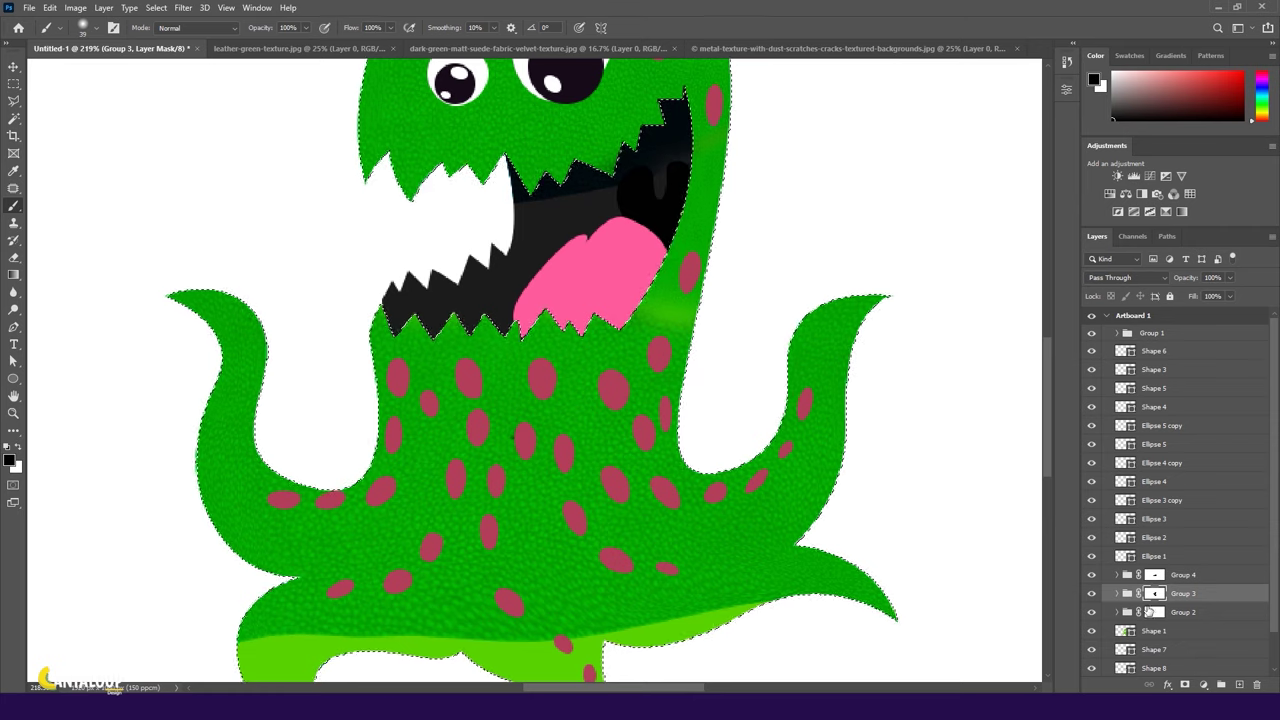
{"action": "left_click", "coordinate": [1150, 611]}
{"action": "left_click", "coordinate": [1155, 575]}
{"action": "key", "text": "x"}
{"action": "mouse_move", "coordinate": [625, 315]}
{"action": "left_mouse_down"}
{"action": "mouse_move", "coordinate": [705, 280]}
{"action": "mouse_move", "coordinate": [645, 300]}
{"action": "left_mouse_up"}
{"action": "key", "text": "x"}
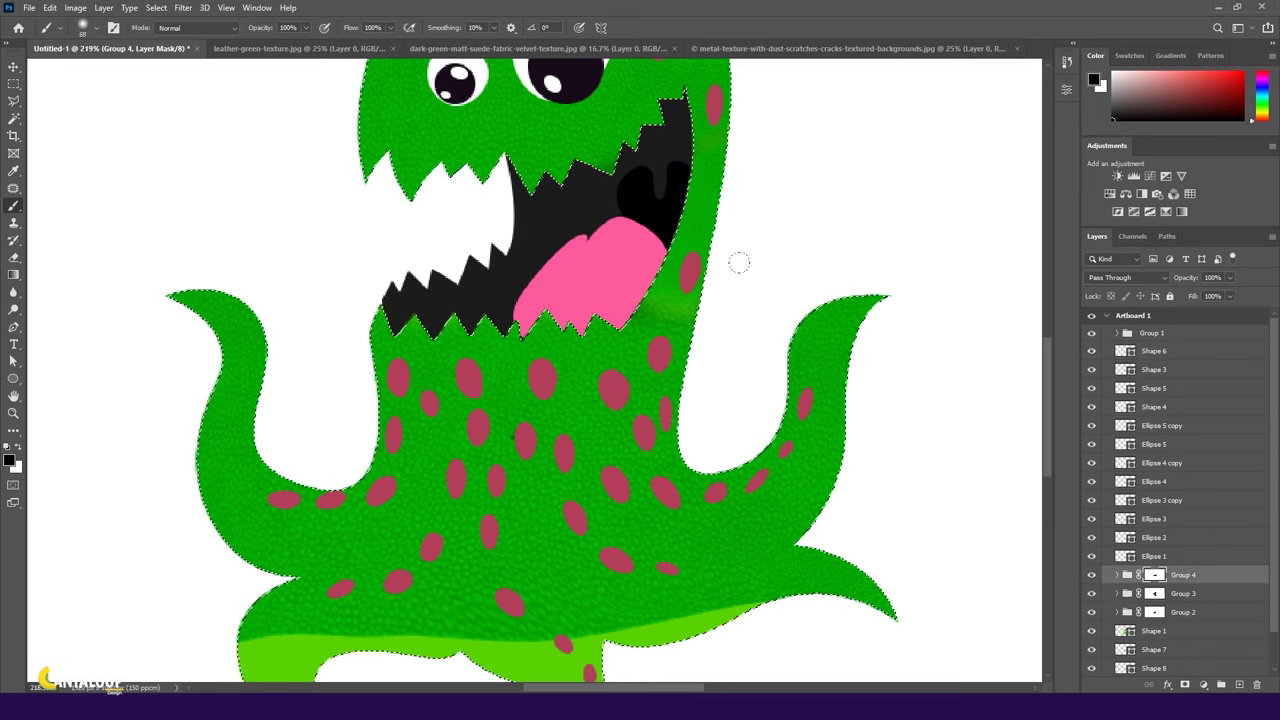
{"action": "scroll", "coordinate": [790, 380], "scroll_direction": "down", "scroll_amount": 3, "text": "alt"}
{"action": "left_click", "coordinate": [605, 293], "text": "ctrl"}
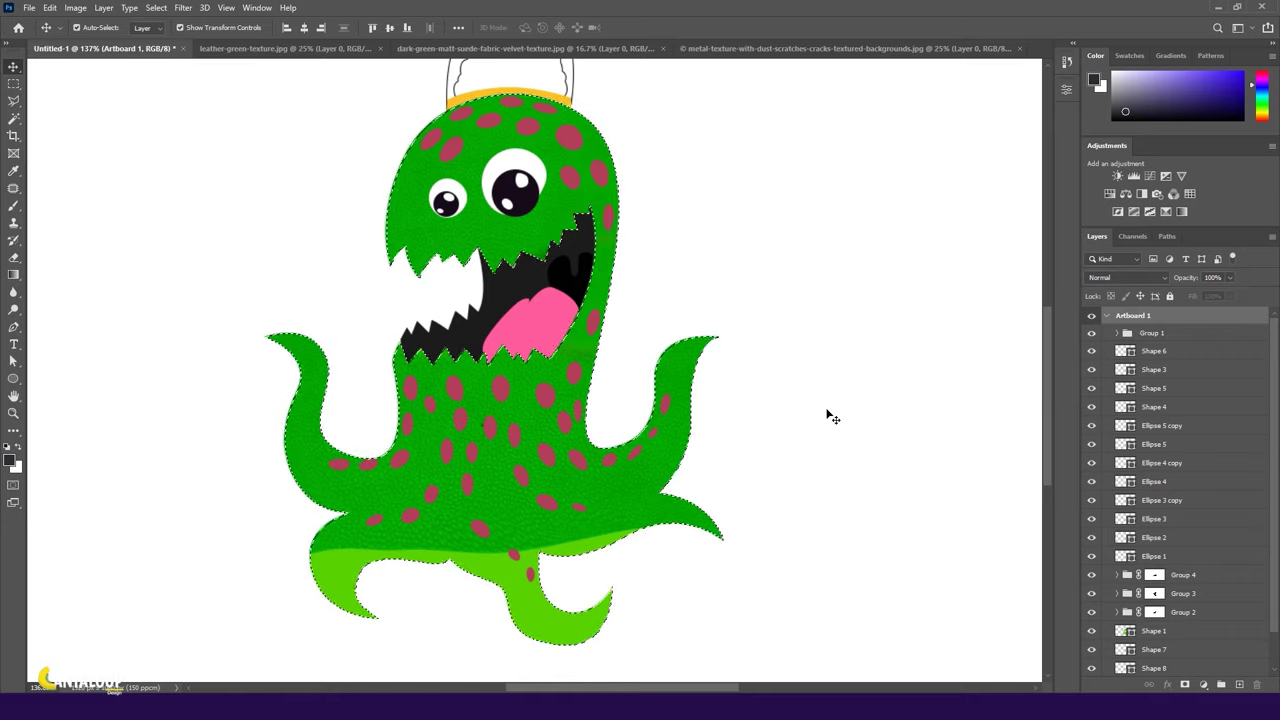
Paint black on Group 4's mask to fade the texture off the lower body, then deselect.
{"action": "left_click", "coordinate": [1154, 575]}
{"action": "key", "text": "b"}
{"action": "mouse_move", "coordinate": [660, 525]}
{"action": "left_mouse_down"}
{"action": "mouse_move", "coordinate": [470, 515]}
{"action": "mouse_move", "coordinate": [350, 535]}
{"action": "left_mouse_up"}
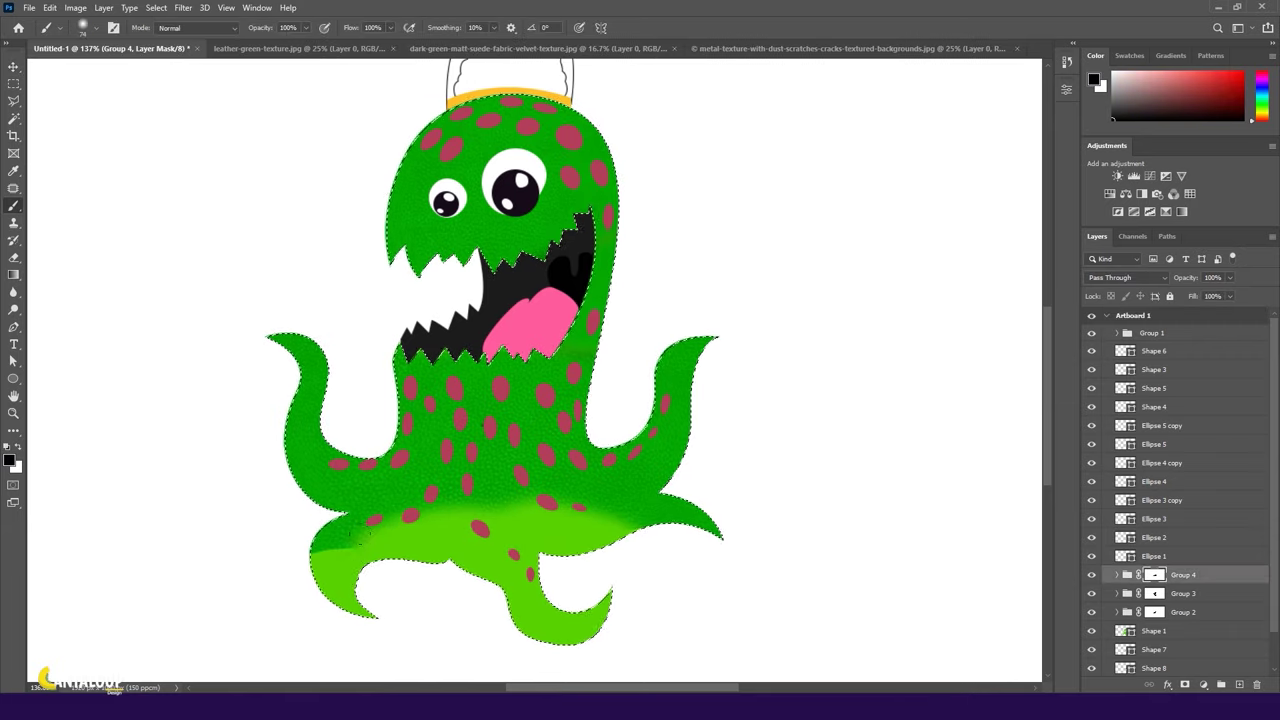
{"action": "left_click_drag", "start_coordinate": [460, 500], "coordinate": [660, 520]}
{"action": "key", "text": "ctrl+d"}
{"action": "key", "text": "v"}
{"action": "key", "text": "ctrl+Tab"}
Copy the whole leather texture and paste it into the monster document as a new layer.
{"action": "key", "text": "ctrl+a"}
{"action": "key", "text": "ctrl+c"}
{"action": "key", "text": "ctrl+shift+Tab"}
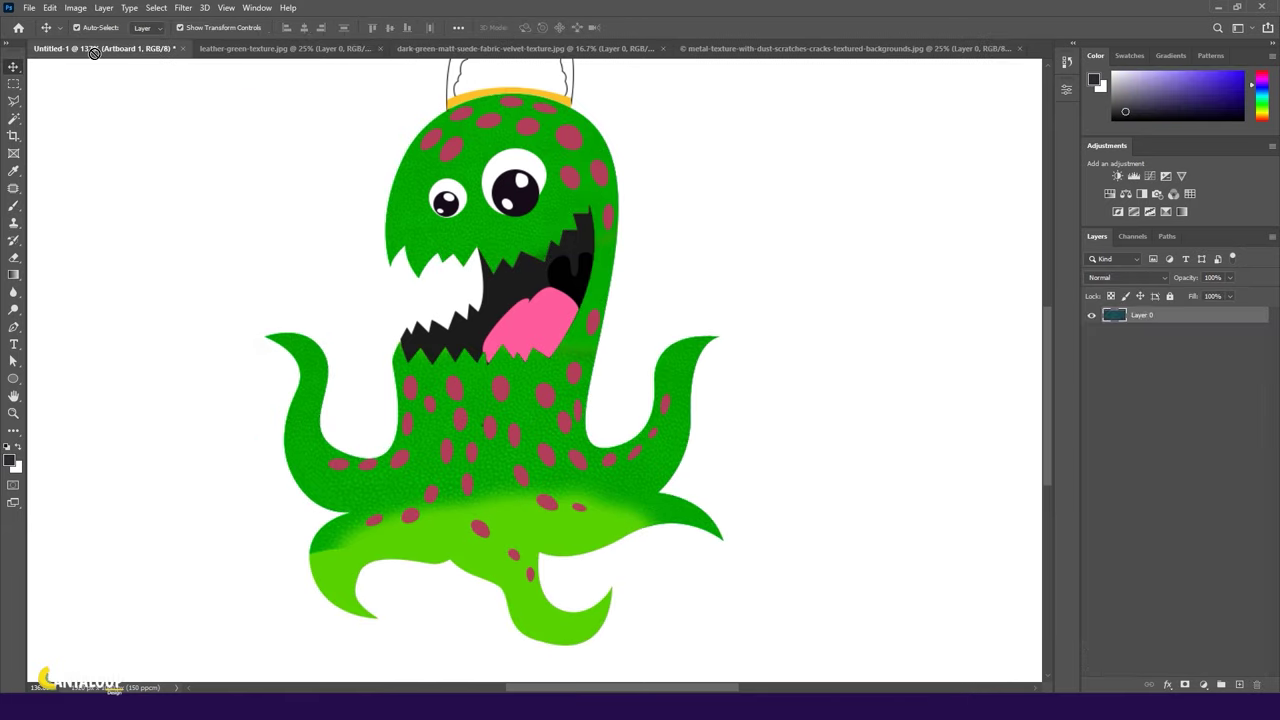
{"action": "key", "text": "ctrl+v"}
{"action": "key", "text": "ctrl+0"}
{"action": "mouse_move", "coordinate": [897, 145]}
{"action": "left_mouse_down"}
{"action": "mouse_move", "coordinate": [440, 268]}
{"action": "mouse_move", "coordinate": [500, 300]}
{"action": "left_mouse_up"}
Scale and rotate the pasted texture over the lower-left tentacle.
{"action": "key", "text": "ctrl+t"}
{"action": "key", "text": "ctrl+minus"}
{"action": "key", "text": "ctrl+plus"}
{"action": "mouse_move", "coordinate": [666, 514]}
{"action": "left_mouse_down"}
{"action": "mouse_move", "coordinate": [695, 678]}
{"action": "mouse_move", "coordinate": [549, 551]}
{"action": "mouse_move", "coordinate": [580, 563]}
{"action": "left_mouse_up"}
{"action": "left_click_drag", "start_coordinate": [407, 497], "coordinate": [409, 513]}
{"action": "left_click", "coordinate": [660, 27]}
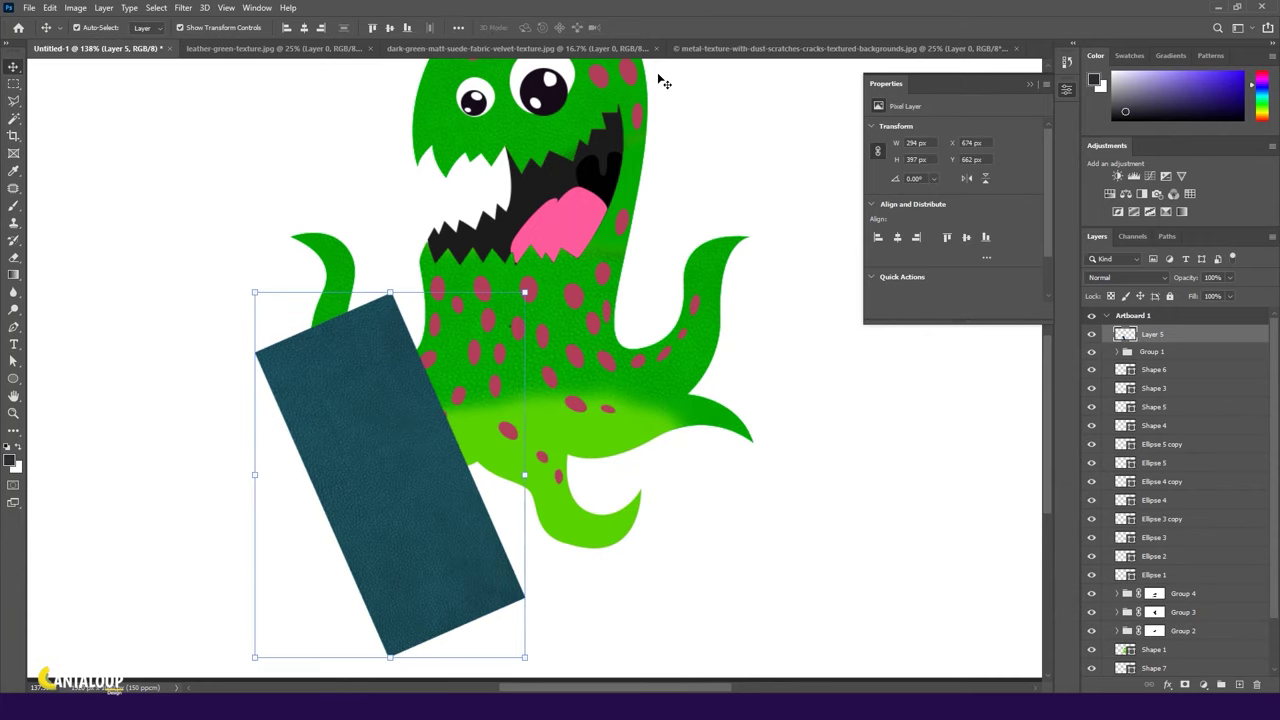
Move the texture layer below the spots with 78% opacity and 91% fill.
{"action": "left_click_drag", "start_coordinate": [1152, 335], "coordinate": [1152, 572]}
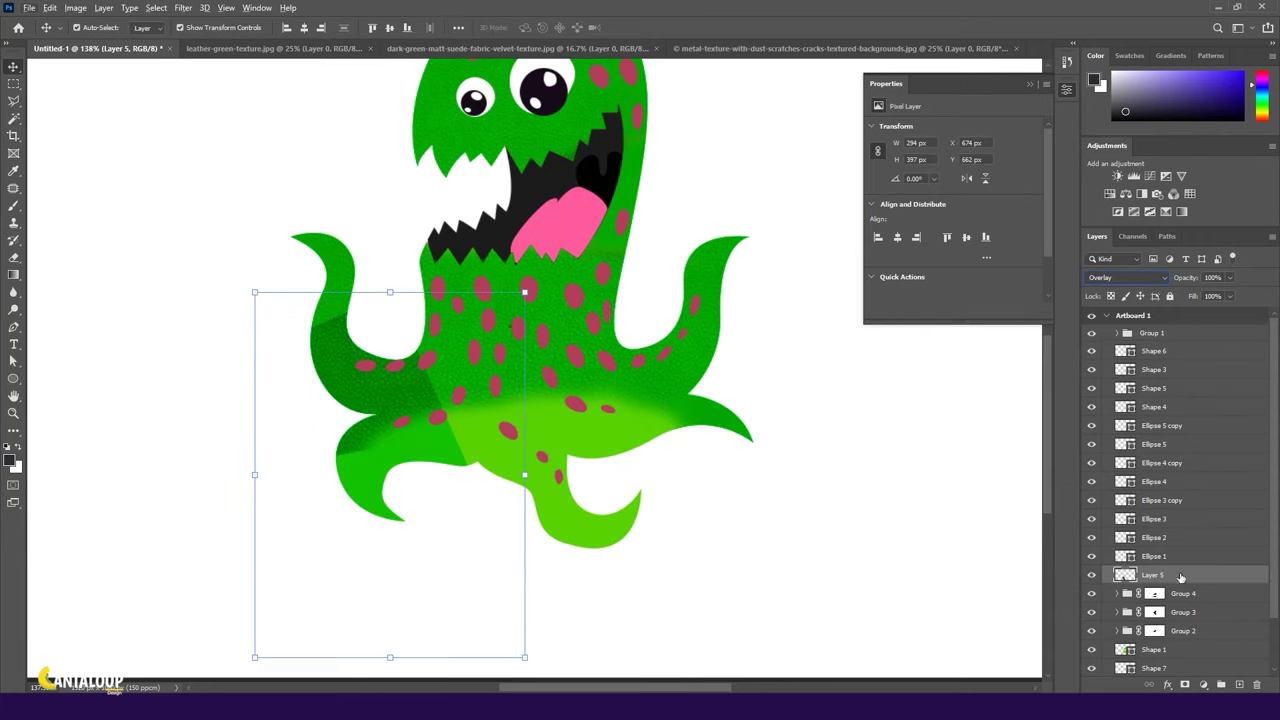
{"action": "key", "text": "7"}
{"action": "key", "text": "8"}
{"action": "scroll", "coordinate": [323, 489], "scroll_direction": "up", "scroll_amount": 5}
Warp the texture with added splits so it follows the left tentacle, then commit.
{"action": "key", "text": "ctrl+t"}
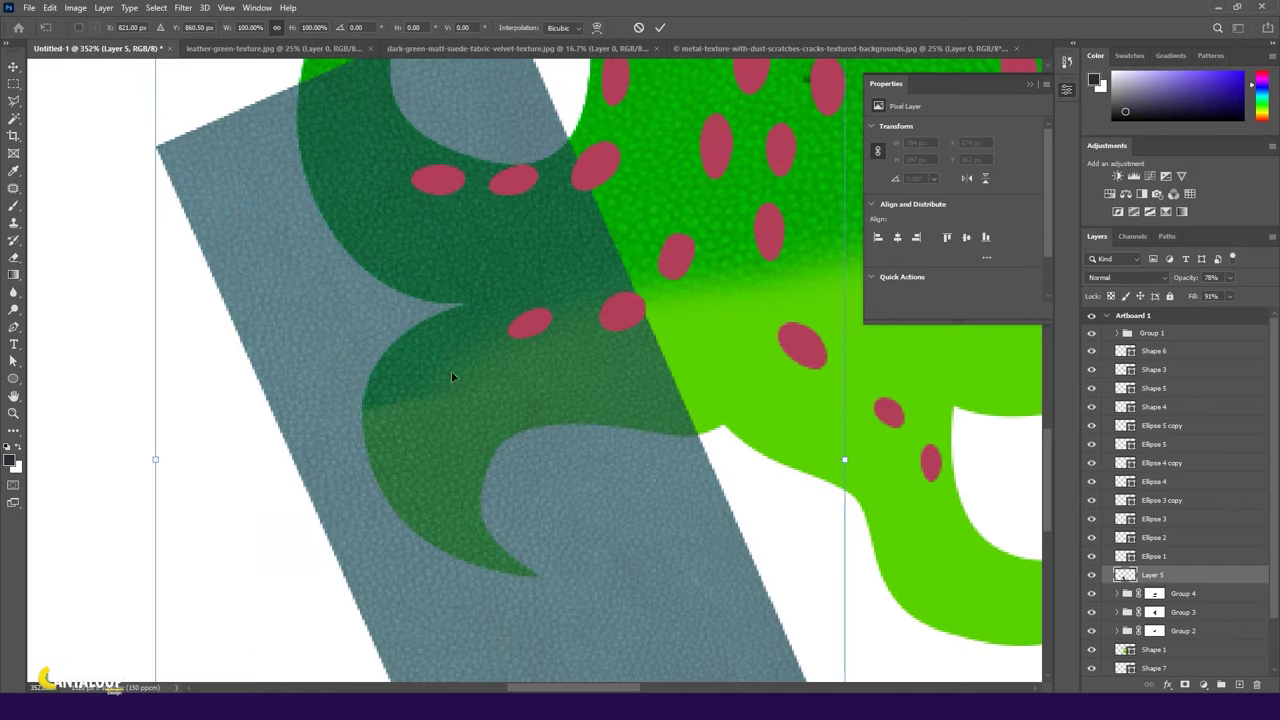
{"action": "left_click_drag", "start_coordinate": [157, 306], "coordinate": [215, 300]}
{"action": "left_click", "coordinate": [528, 452], "text": "alt"}
{"action": "mouse_move", "coordinate": [526, 449]}
{"action": "left_mouse_down"}
{"action": "mouse_move", "coordinate": [497, 380]}
{"action": "mouse_move", "coordinate": [538, 363]}
{"action": "left_mouse_up"}
{"action": "scroll", "coordinate": [500, 457], "scroll_direction": "down", "scroll_amount": 2}
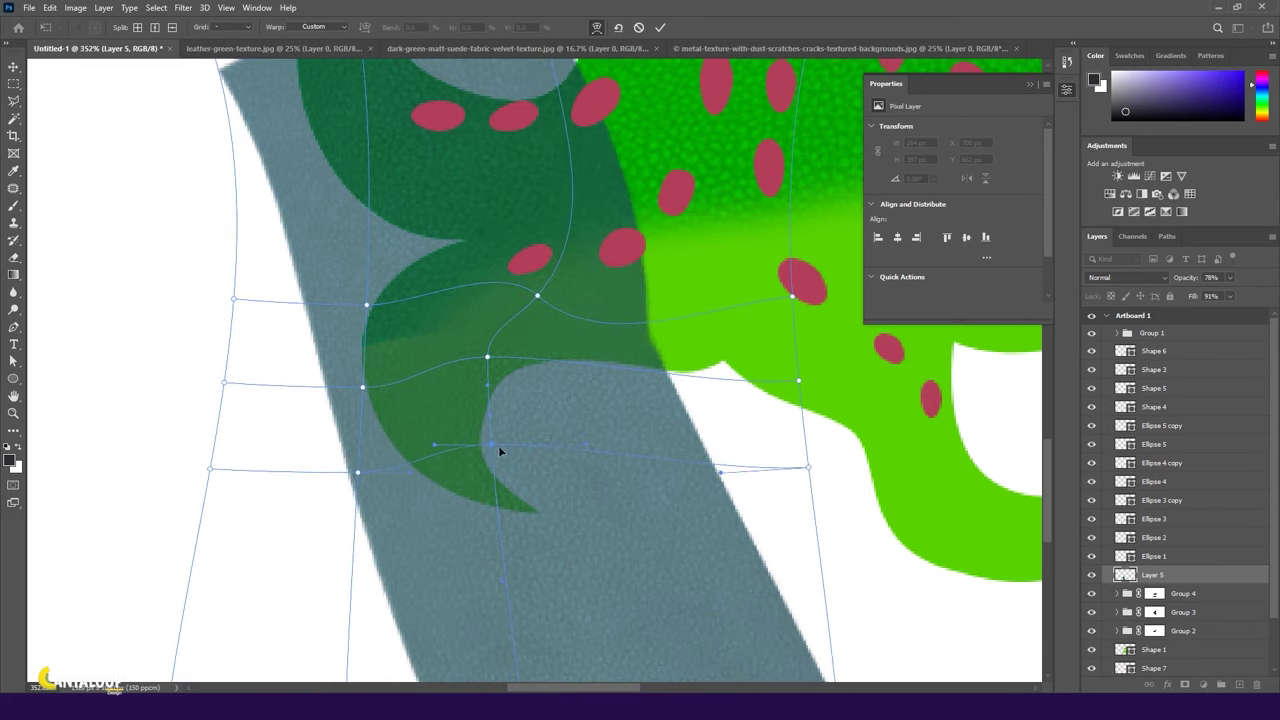
{"action": "scroll", "coordinate": [557, 409], "scroll_direction": "down", "scroll_amount": 2}
{"action": "left_click_drag", "start_coordinate": [363, 417], "coordinate": [486, 509]}
{"action": "left_click_drag", "start_coordinate": [362, 330], "coordinate": [360, 355]}
{"action": "left_click_drag", "start_coordinate": [357, 408], "coordinate": [397, 406]}
{"action": "left_click", "coordinate": [549, 451], "text": "alt"}
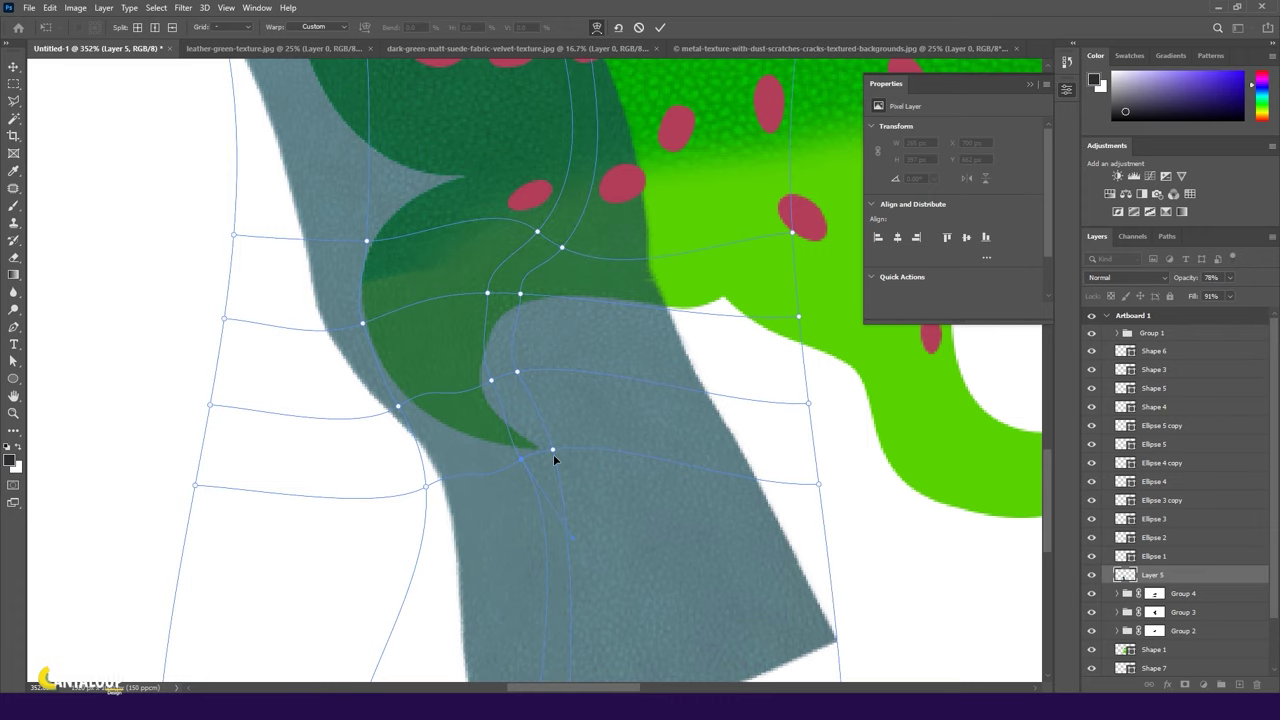
{"action": "scroll", "coordinate": [607, 363], "scroll_direction": "down", "scroll_amount": 3}
{"action": "left_click", "coordinate": [660, 27]}
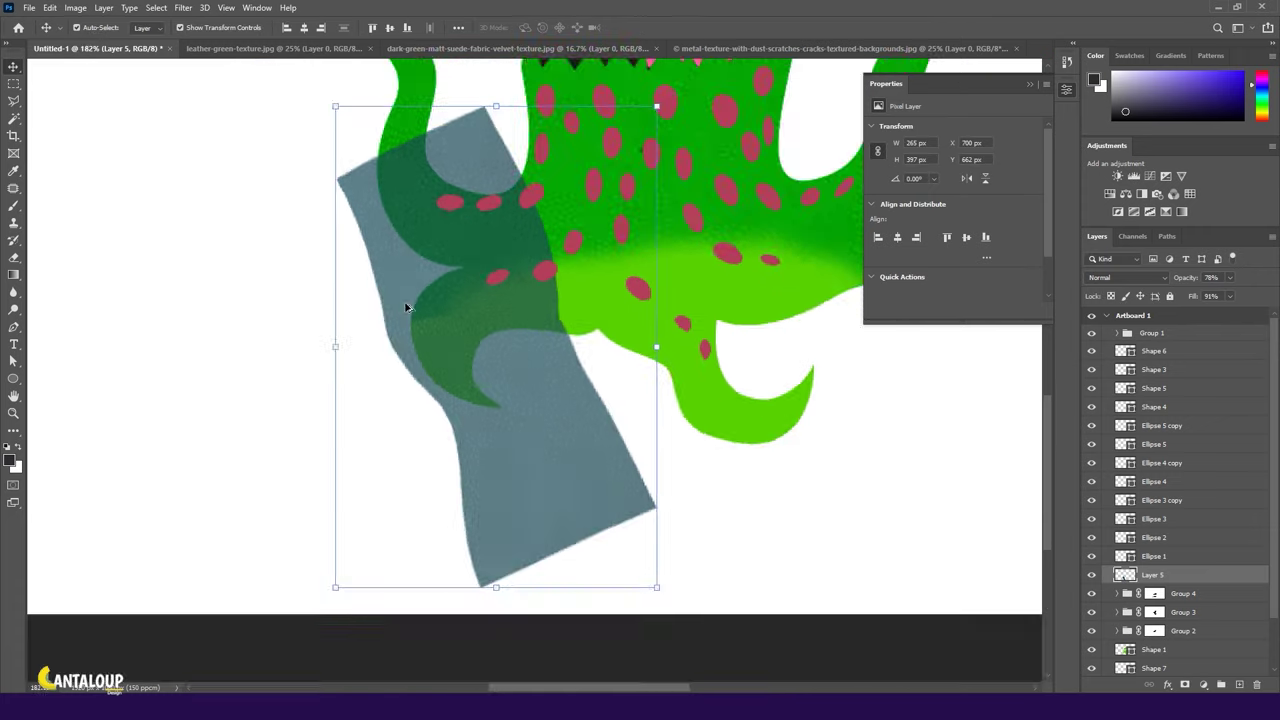
Set the texture layer to Overlay and wrap it in masked Group 5.
{"action": "scroll", "coordinate": [500, 350], "scroll_direction": "up", "scroll_amount": 2}
{"action": "key", "text": "shift+alt+o"}
{"action": "left_click", "coordinate": [1278, 278]}
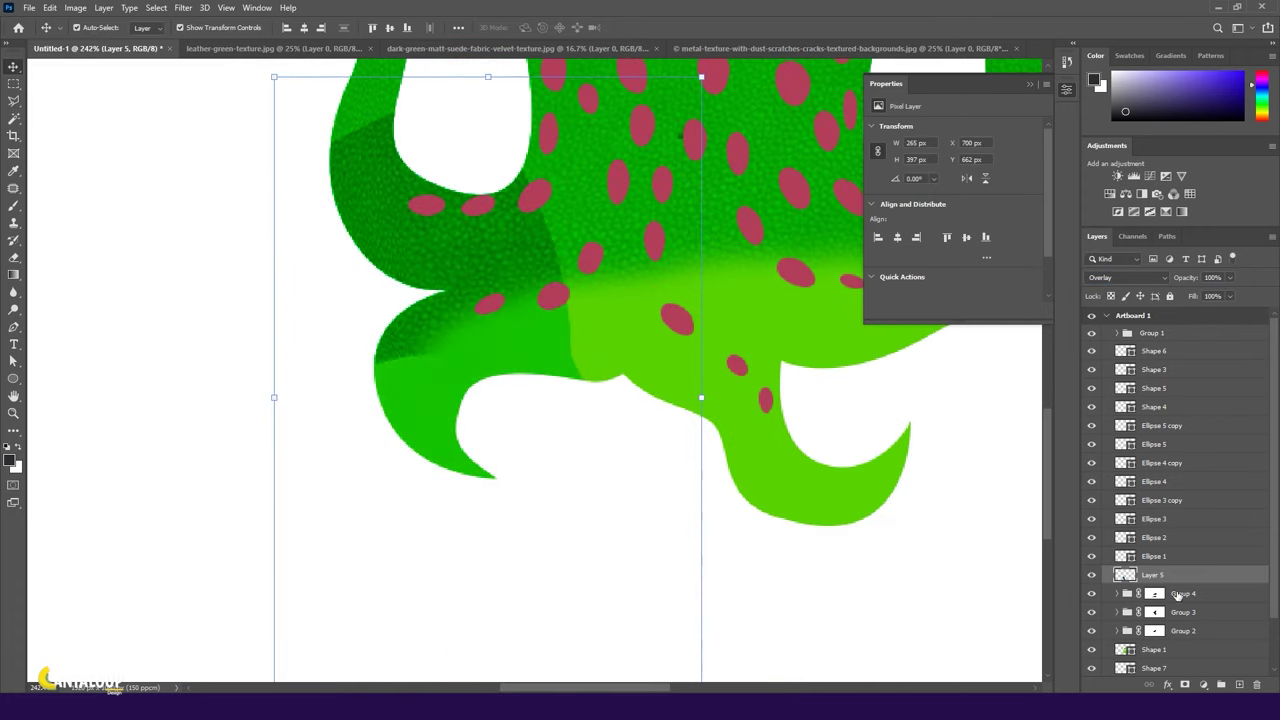
{"action": "key", "text": "ctrl+g"}
{"action": "left_click", "coordinate": [1185, 686]}
Paint Group 5's mask black and white to shape the texture on the lower-left lobe.
{"action": "key", "text": "b"}
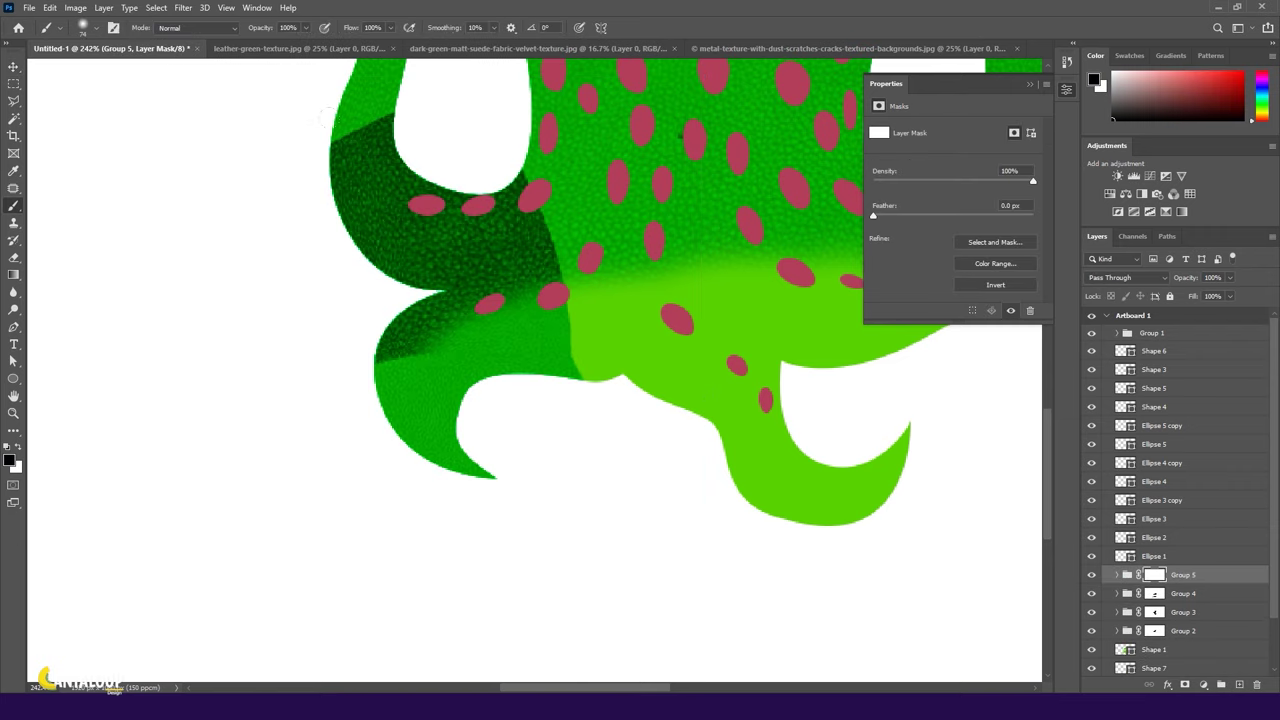
{"action": "scroll", "coordinate": [530, 220], "scroll_direction": "up", "scroll_amount": 2}
{"action": "left_click_drag", "start_coordinate": [530, 220], "coordinate": [450, 420]}
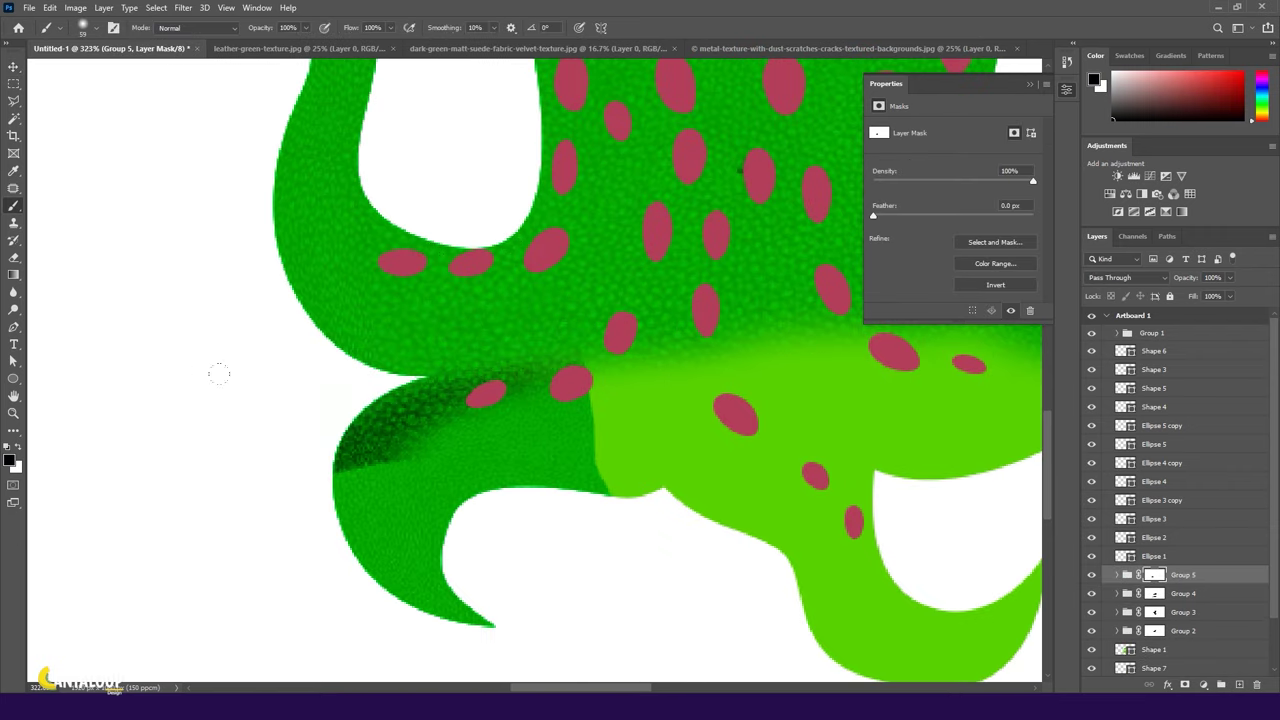
{"action": "mouse_move", "coordinate": [515, 380]}
{"action": "left_mouse_down"}
{"action": "mouse_move", "coordinate": [348, 396]}
{"action": "mouse_move", "coordinate": [420, 450]}
{"action": "left_mouse_up"}
{"action": "key", "text": "x"}
{"action": "left_click_drag", "start_coordinate": [340, 470], "coordinate": [590, 370]}
{"action": "scroll", "coordinate": [221, 418], "scroll_direction": "down", "scroll_amount": 5}
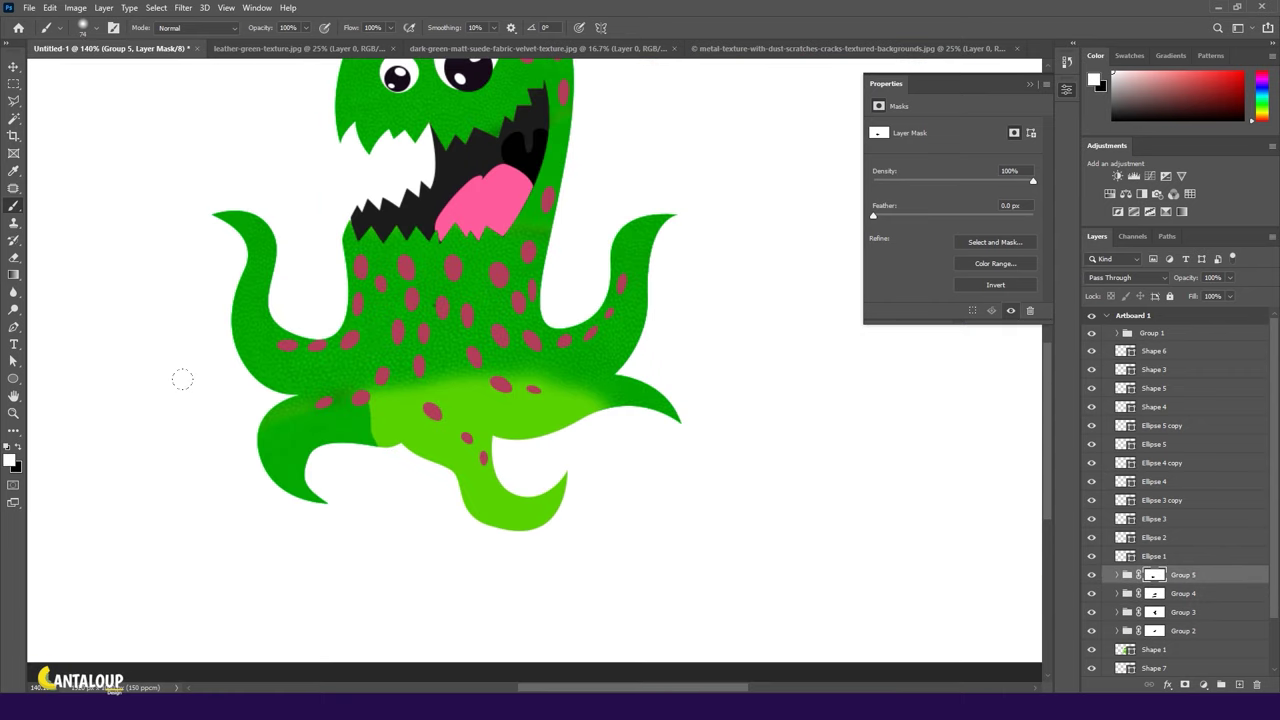
{"action": "scroll", "coordinate": [380, 420], "scroll_direction": "up", "scroll_amount": 3}
{"action": "key", "text": "x"}
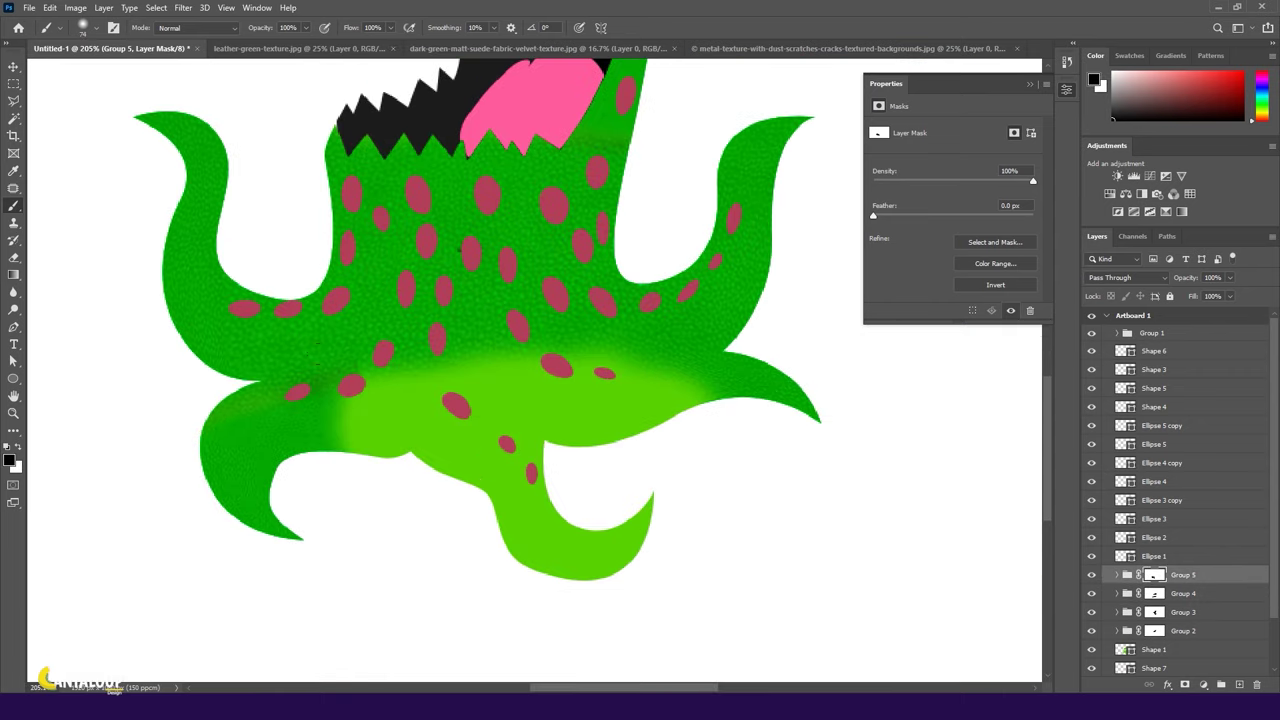
{"action": "key", "text": "v"}
{"action": "scroll", "coordinate": [410, 450], "scroll_direction": "down", "scroll_amount": 2}
{"action": "scroll", "coordinate": [400, 500], "scroll_direction": "up", "scroll_amount": 1}
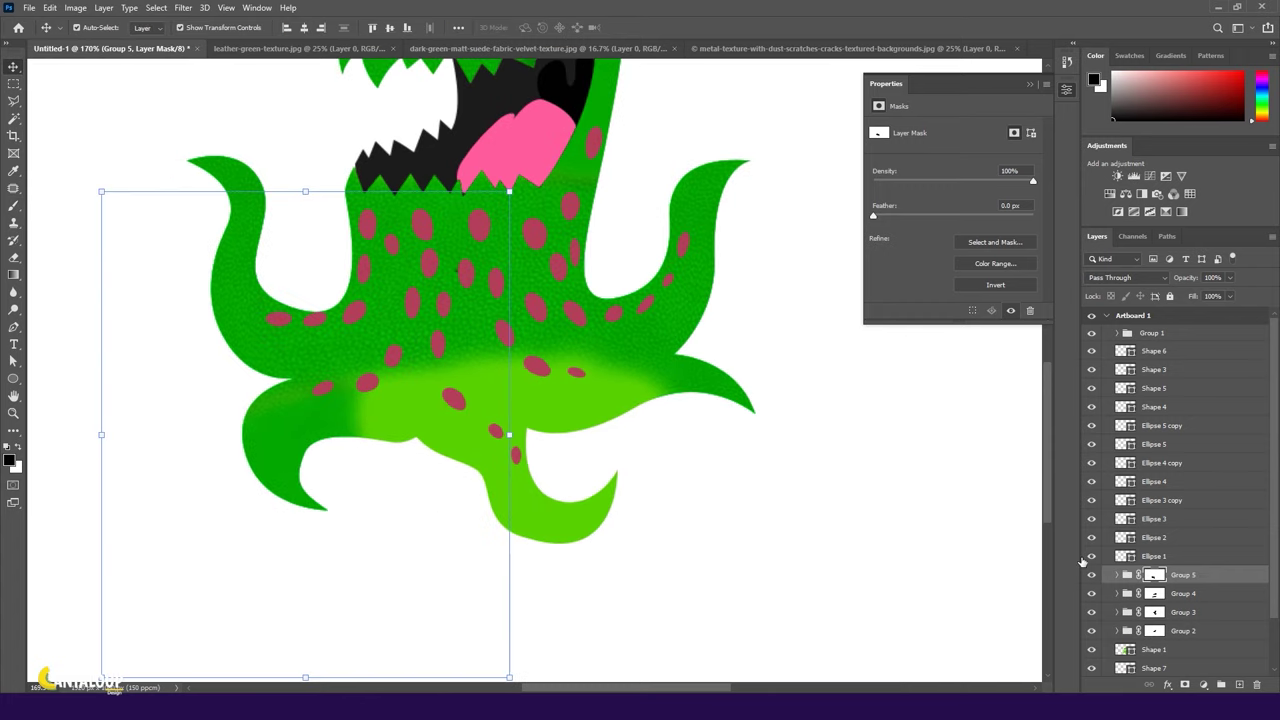
Copy the suede texture and paste it into the illustration as new Layer 6.
{"action": "left_click", "coordinate": [530, 48]}
{"action": "key", "text": "ctrl+a"}
{"action": "key", "text": "ctrl+c"}
{"action": "left_click", "coordinate": [110, 48]}
{"action": "key", "text": "ctrl+v"}
Scale Layer 6's texture over the lower body, set 59% opacity, and move it onto the tentacle base.
{"action": "mouse_move", "coordinate": [621, 170]}
{"action": "left_mouse_down"}
{"action": "mouse_move", "coordinate": [634, 350]}
{"action": "mouse_move", "coordinate": [371, 228]}
{"action": "mouse_move", "coordinate": [814, 500]}
{"action": "mouse_move", "coordinate": [952, 537]}
{"action": "left_mouse_up"}
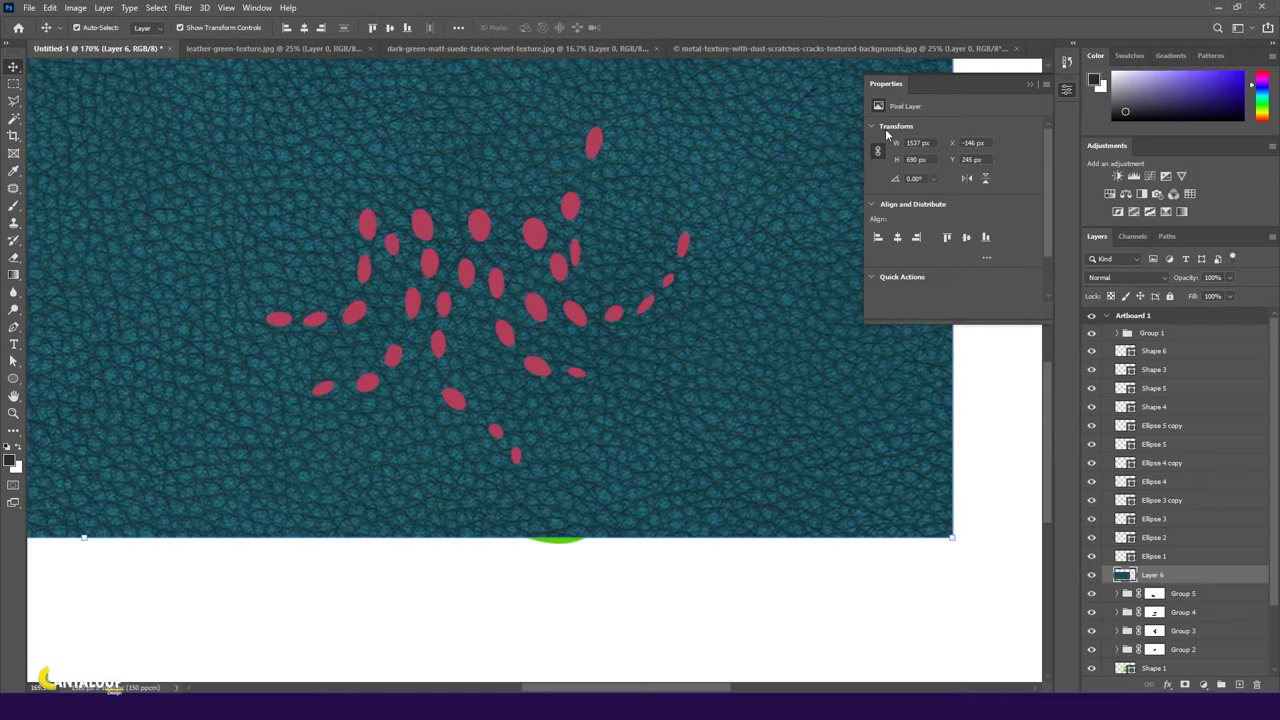
{"action": "scroll", "coordinate": [600, 350], "scroll_direction": "down", "scroll_amount": 2}
{"action": "mouse_move", "coordinate": [872, 383]}
{"action": "left_mouse_down"}
{"action": "mouse_move", "coordinate": [505, 372]}
{"action": "mouse_move", "coordinate": [576, 241]}
{"action": "left_mouse_up"}
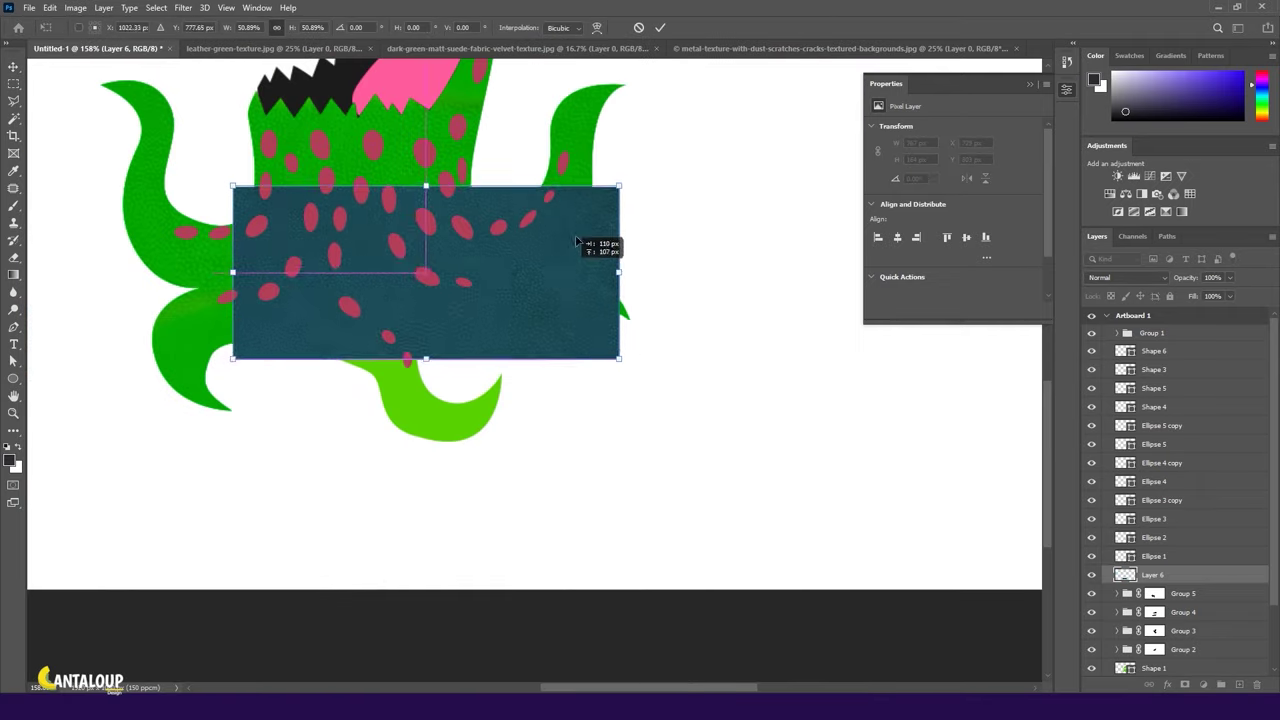
{"action": "key", "text": "Return"}
{"action": "key", "text": "5"}
{"action": "key", "text": "9"}
{"action": "scroll", "coordinate": [425, 296], "scroll_direction": "up", "scroll_amount": 2}
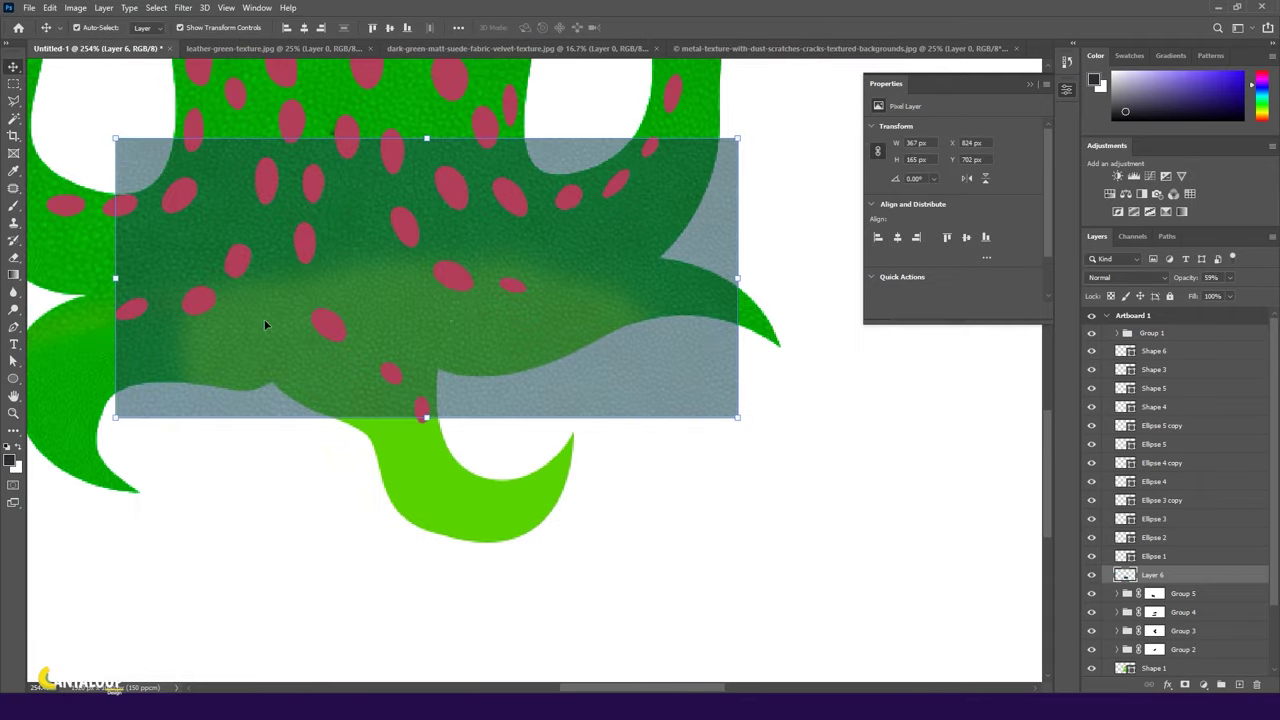
{"action": "left_click_drag", "start_coordinate": [264, 324], "coordinate": [257, 372]}
Warp the texture so its bottom edge and corners follow the body's curve.
{"action": "right_click", "coordinate": [452, 264]}
{"action": "left_click", "coordinate": [480, 342]}
{"action": "left_click", "coordinate": [267, 351]}
{"action": "left_click_drag", "start_coordinate": [110, 465], "coordinate": [114, 418]}
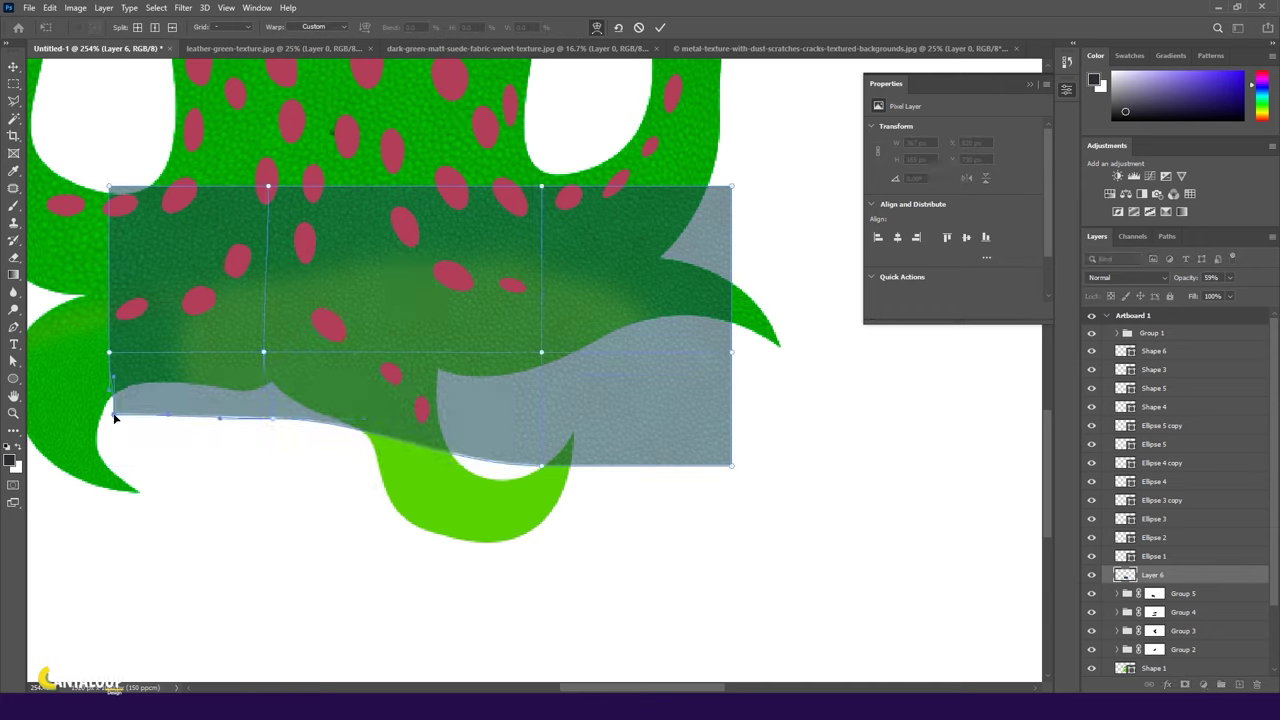
{"action": "left_click_drag", "start_coordinate": [265, 408], "coordinate": [264, 403]}
{"action": "left_click_drag", "start_coordinate": [541, 465], "coordinate": [547, 386]}
{"action": "left_click_drag", "start_coordinate": [732, 465], "coordinate": [728, 403]}
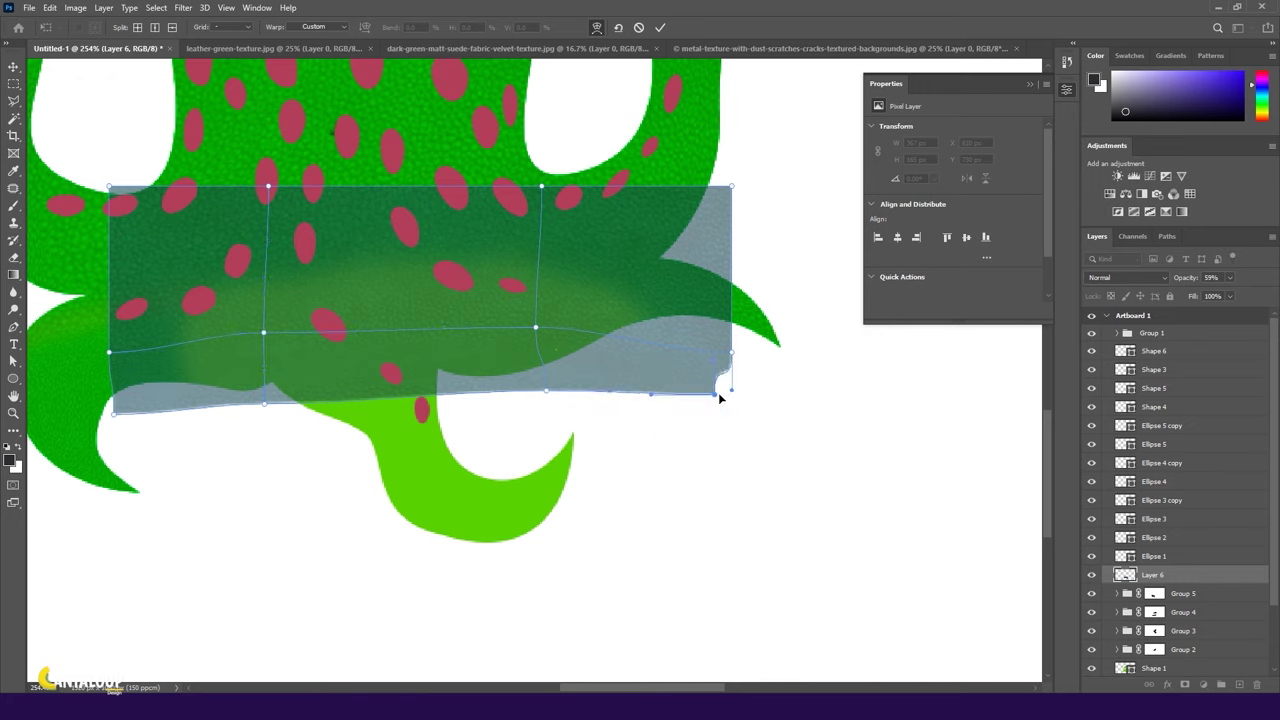
{"action": "left_click_drag", "start_coordinate": [535, 327], "coordinate": [535, 316]}
{"action": "left_click_drag", "start_coordinate": [264, 332], "coordinate": [262, 325]}
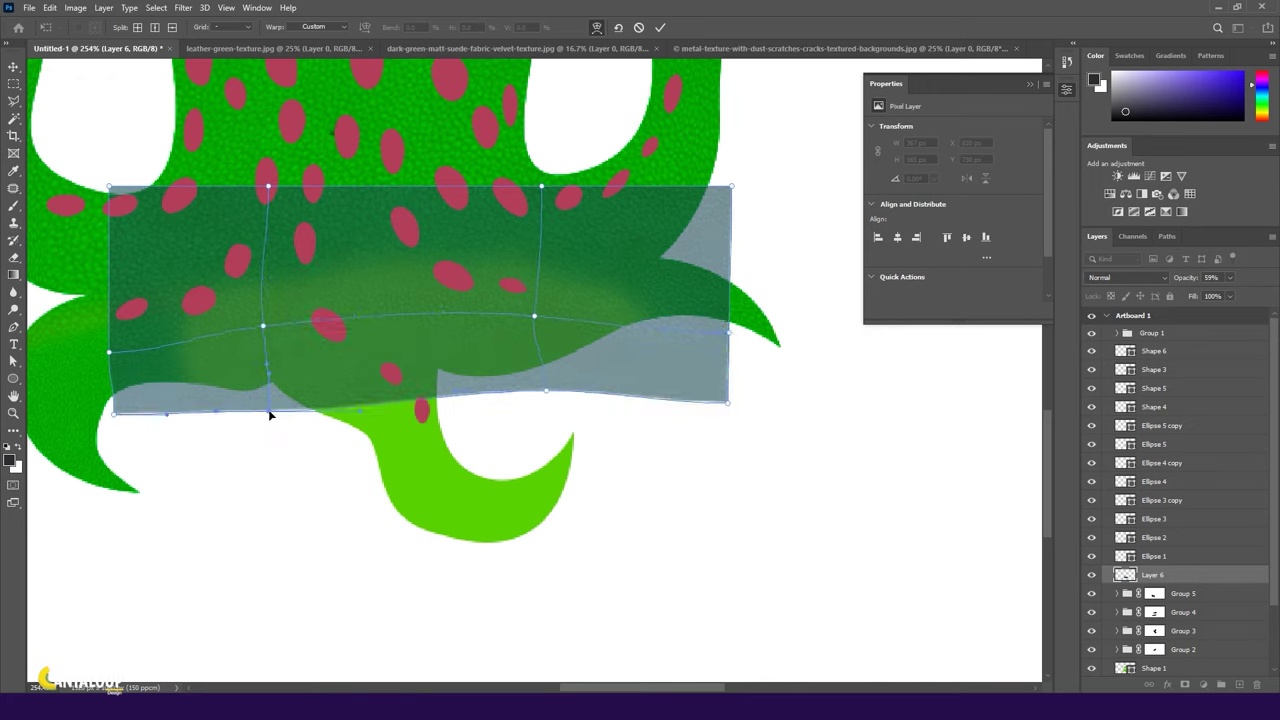
{"action": "key", "text": "Return"}
Change the texture's blend mode, group it as Group 6, and add a group mask.
{"action": "left_click", "coordinate": [1127, 277]}
{"action": "left_click", "coordinate": [1110, 443]}
{"action": "key", "text": "ctrl+g"}
{"action": "left_click", "coordinate": [1185, 686]}
{"action": "key", "text": "b"}
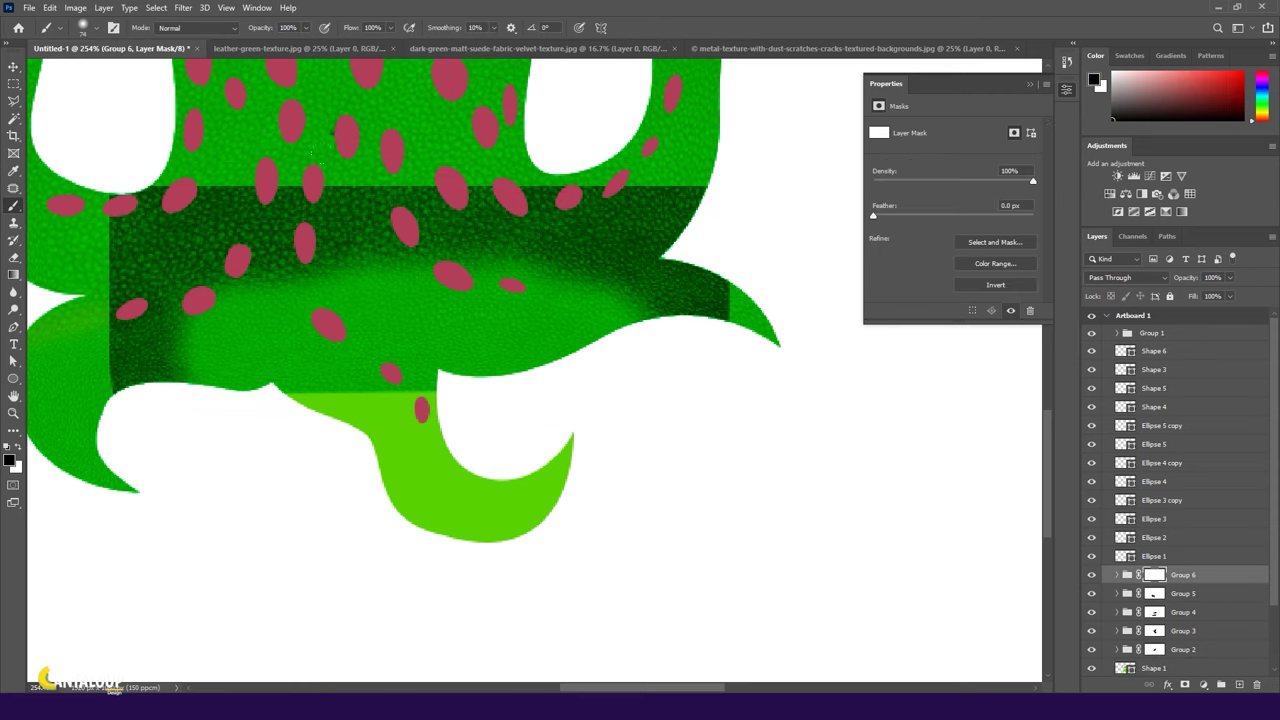
Paint Group 6's mask to hide the hard edges and fade the band across the body.
{"action": "left_click_drag", "start_coordinate": [700, 300], "coordinate": [310, 220]}
{"action": "mouse_move", "coordinate": [670, 270]}
{"action": "left_mouse_down"}
{"action": "mouse_move", "coordinate": [110, 220]}
{"action": "mouse_move", "coordinate": [118, 165]}
{"action": "left_mouse_up"}
{"action": "mouse_move", "coordinate": [175, 265]}
{"action": "left_mouse_down"}
{"action": "mouse_move", "coordinate": [390, 250]}
{"action": "mouse_move", "coordinate": [610, 290]}
{"action": "left_mouse_up"}
{"action": "left_click_drag", "start_coordinate": [430, 385], "coordinate": [175, 378]}
{"action": "left_click_drag", "start_coordinate": [280, 375], "coordinate": [435, 382]}
{"action": "key", "text": "x"}
{"action": "left_click_drag", "start_coordinate": [660, 300], "coordinate": [460, 270]}
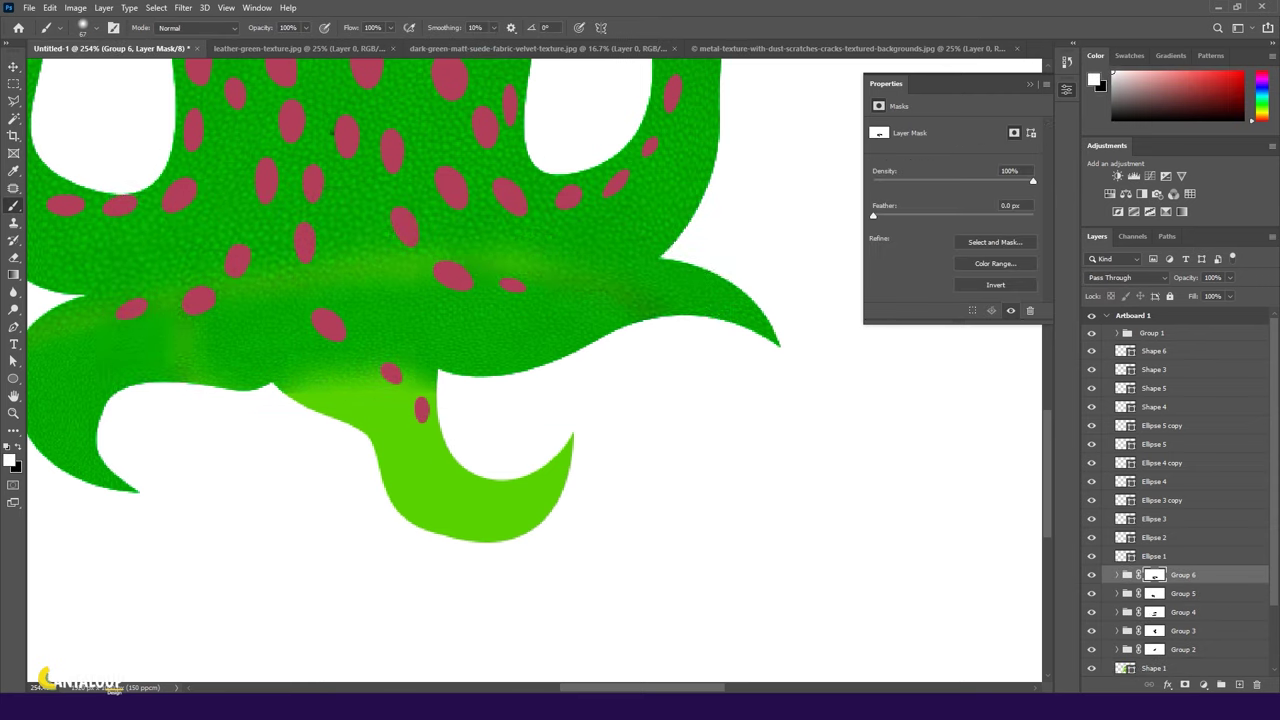
{"action": "left_click_drag", "start_coordinate": [435, 380], "coordinate": [285, 375]}
{"action": "key", "text": "x"}
{"action": "left_click_drag", "start_coordinate": [436, 380], "coordinate": [280, 378]}
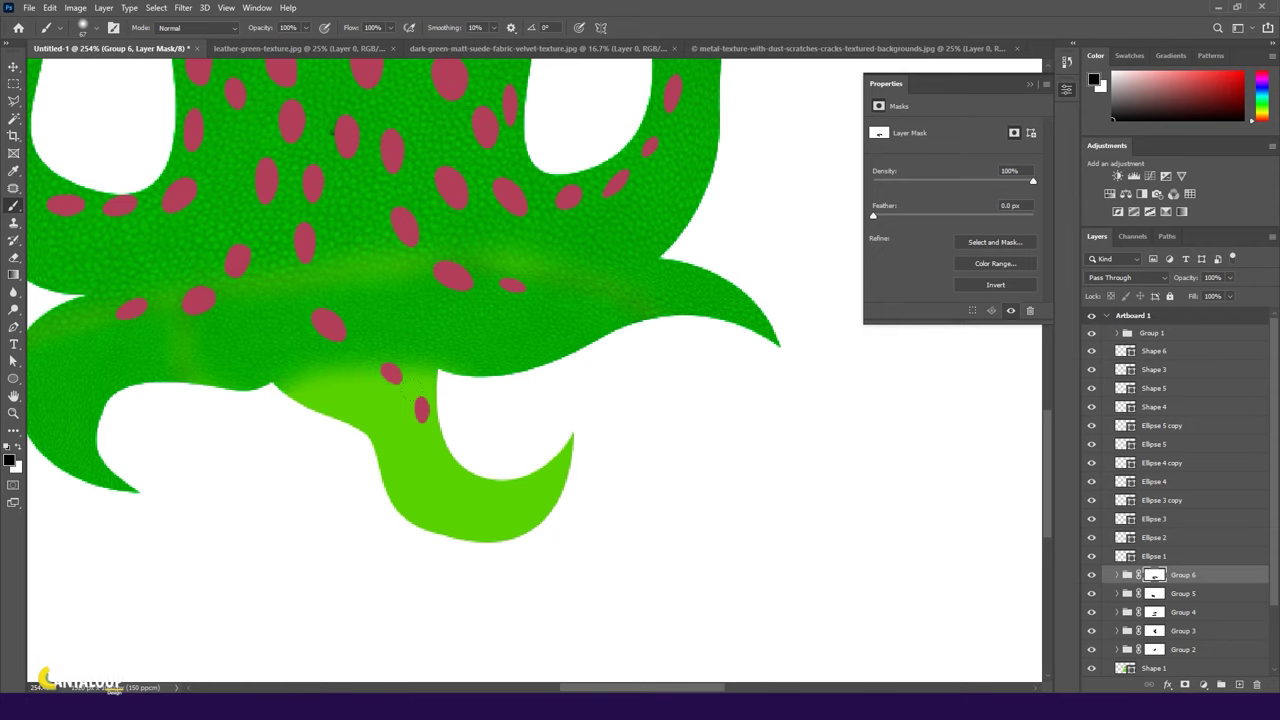
{"action": "scroll", "coordinate": [420, 390], "scroll_direction": "down", "scroll_amount": 4}
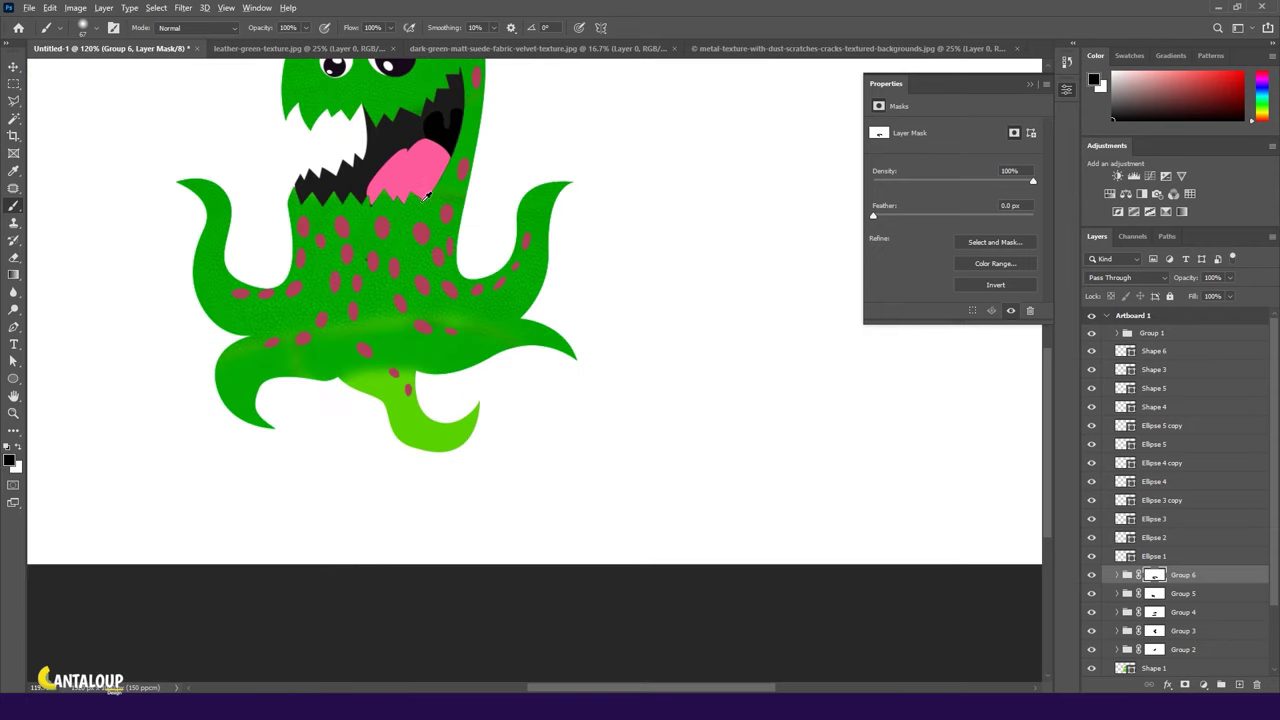
{"action": "scroll", "coordinate": [427, 197], "scroll_direction": "up", "scroll_amount": 3}
Paint white on Group 4's mask beside the mouth to restore texture.
{"action": "left_click", "coordinate": [426, 150], "text": "ctrl"}
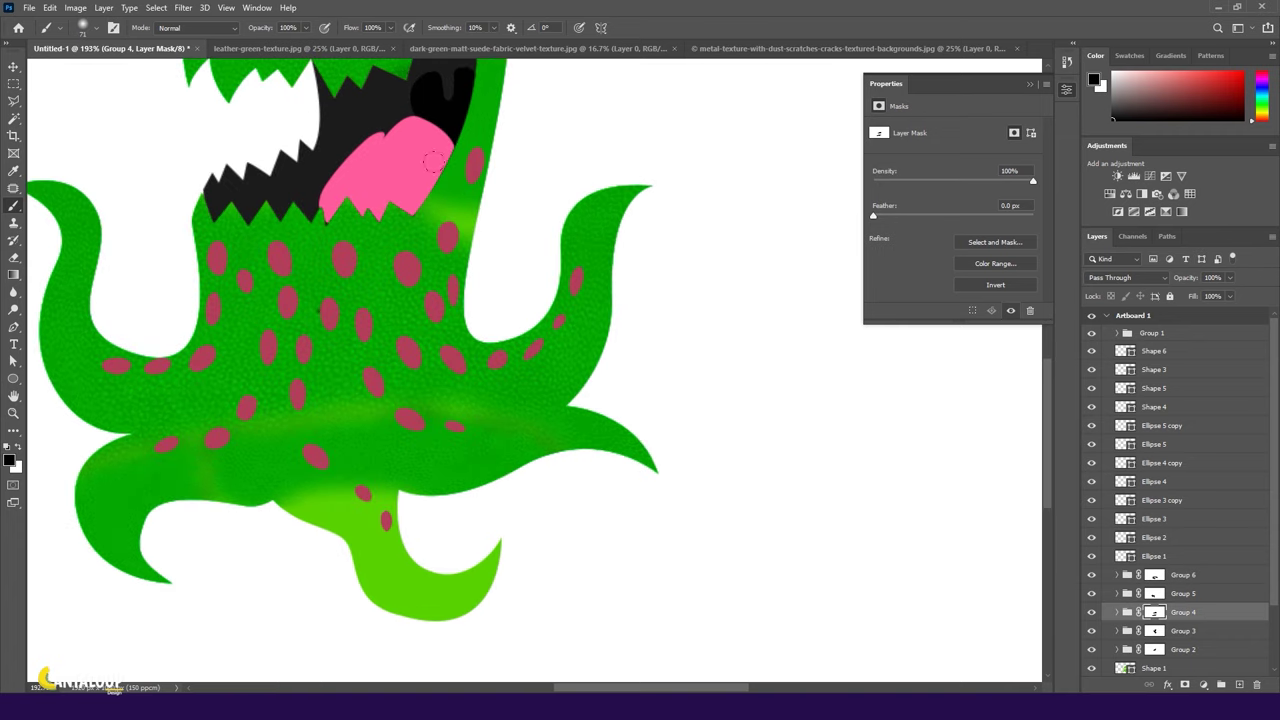
{"action": "left_click", "coordinate": [478, 185], "text": "ctrl"}
{"action": "key", "text": "x"}
{"action": "scroll", "coordinate": [490, 195], "scroll_direction": "up", "scroll_amount": 2}
{"action": "scroll", "coordinate": [502, 199], "scroll_direction": "down", "scroll_amount": 2}
{"action": "scroll", "coordinate": [510, 196], "scroll_direction": "down", "scroll_amount": 1}
{"action": "left_click", "coordinate": [533, 275], "text": "ctrl"}
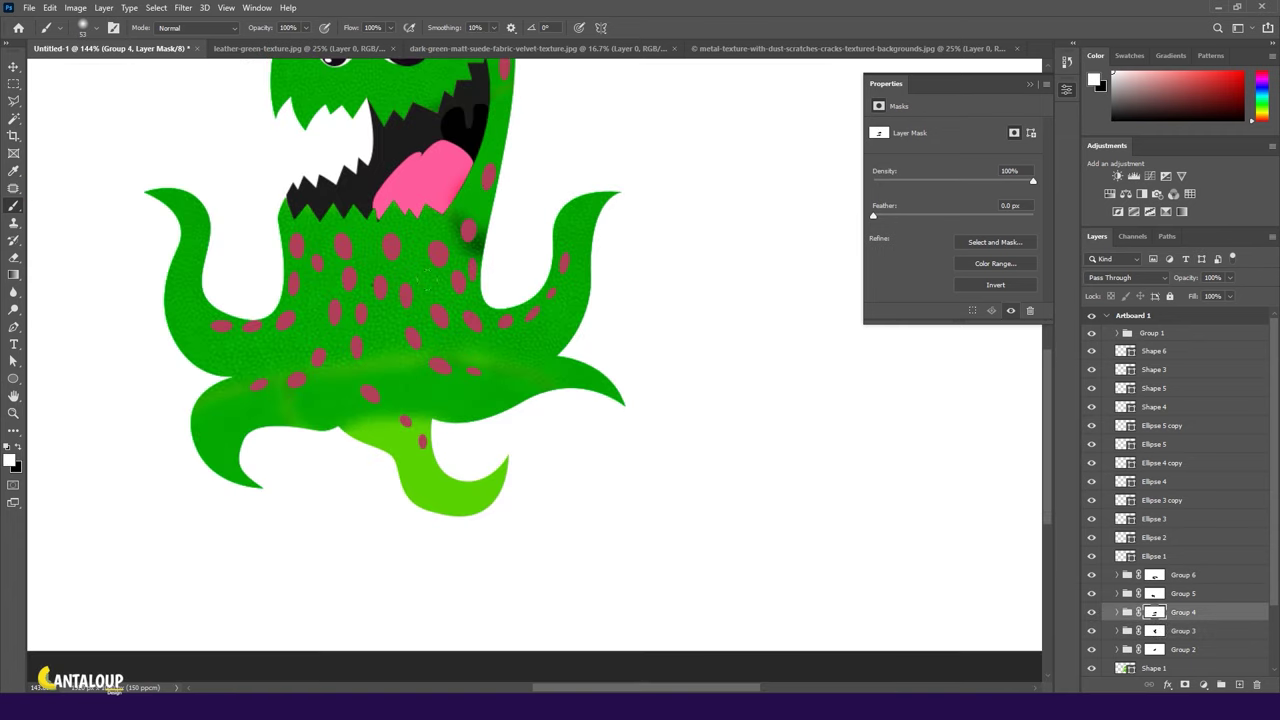
{"action": "scroll", "coordinate": [533, 275], "scroll_direction": "up", "scroll_amount": 1}
{"action": "key", "text": "x"}
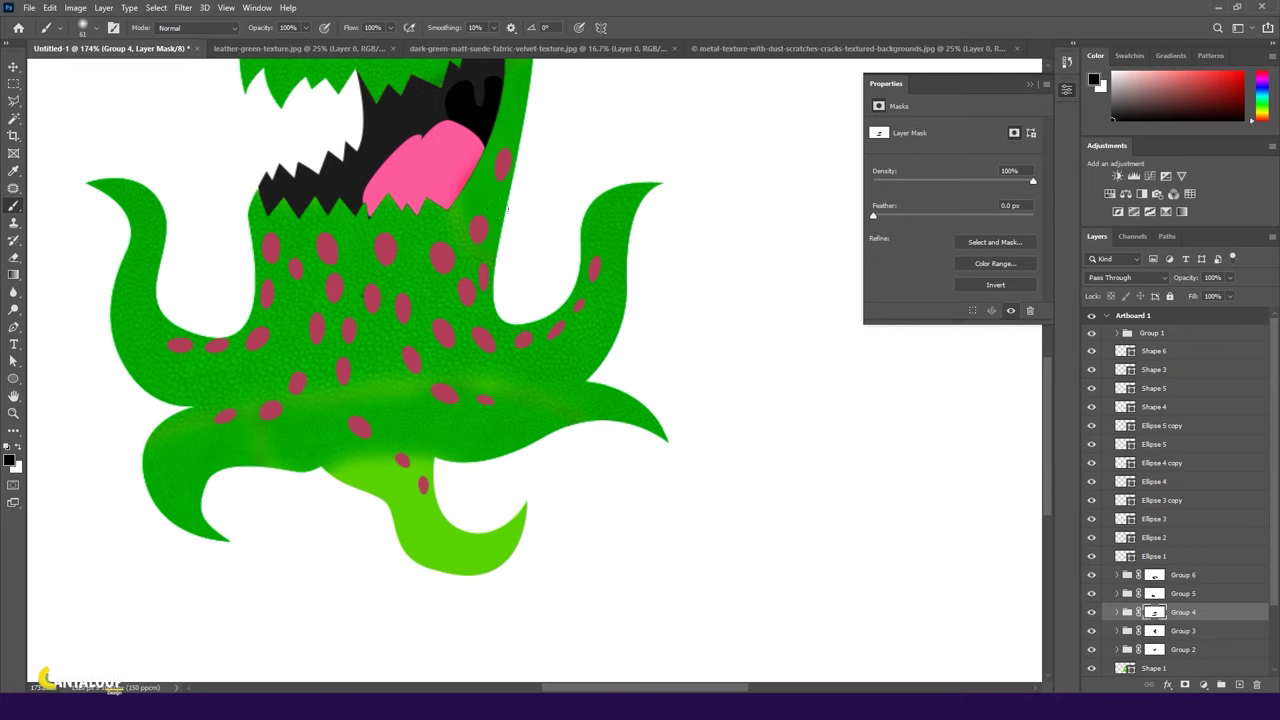
{"action": "key", "text": "x"}
{"action": "left_click_drag", "start_coordinate": [490, 300], "coordinate": [448, 205]}
{"action": "left_click_drag", "start_coordinate": [505, 176], "coordinate": [455, 250]}
Cancel the accidental document close and keep retouching the mask beside the mouth.
{"action": "key", "text": "ctrl+w"}
{"action": "left_click", "coordinate": [676, 262]}
{"action": "key", "text": "x"}
{"action": "scroll", "coordinate": [488, 264], "scroll_direction": "up", "scroll_amount": 2}
{"action": "key", "text": "x"}
{"action": "key", "text": "x"}
Retouch Group 3's mask to smooth the neck seam, then reset colours and deselect.
{"action": "key", "text": "x"}
{"action": "key", "text": "x"}
{"action": "key", "text": "x"}
{"action": "mouse_move", "coordinate": [470, 316]}
{"action": "left_mouse_down"}
{"action": "mouse_move", "coordinate": [507, 306]}
{"action": "mouse_move", "coordinate": [470, 290]}
{"action": "mouse_move", "coordinate": [481, 283]}
{"action": "mouse_move", "coordinate": [435, 205]}
{"action": "left_mouse_up"}
{"action": "left_click", "coordinate": [1155, 631]}
{"action": "key", "text": "x"}
{"action": "key", "text": "x"}
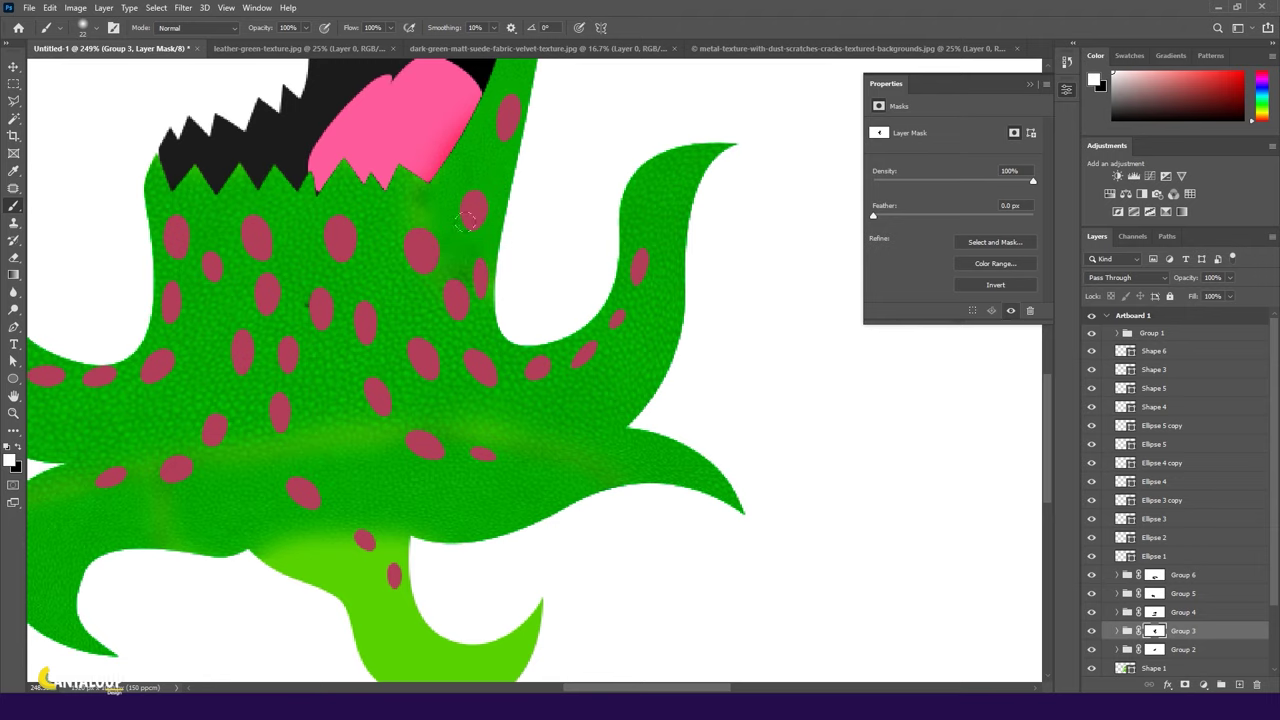
{"action": "scroll", "coordinate": [606, 309], "scroll_direction": "down", "scroll_amount": 3}
{"action": "scroll", "coordinate": [530, 330], "scroll_direction": "down", "scroll_amount": 2}
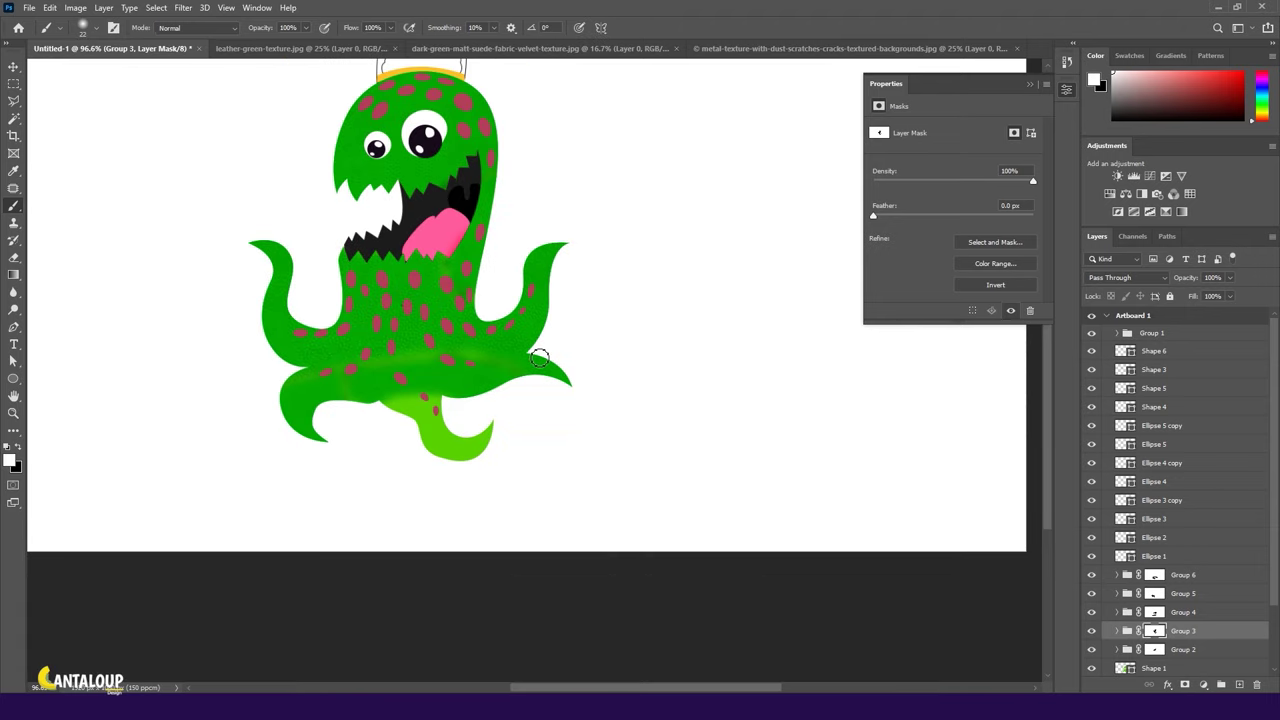
{"action": "scroll", "coordinate": [538, 358], "scroll_direction": "up", "scroll_amount": 3}
{"action": "scroll", "coordinate": [450, 350], "scroll_direction": "down", "scroll_amount": 2}
{"action": "left_click", "coordinate": [1125, 668], "text": "ctrl"}
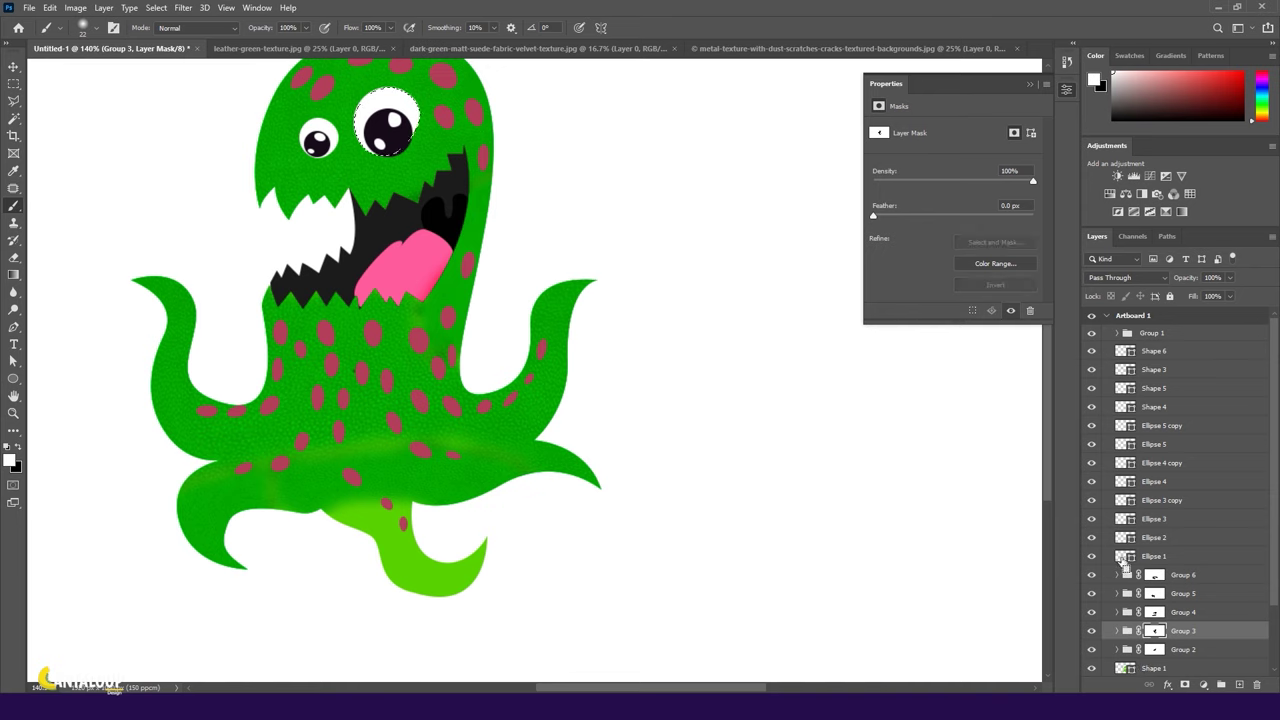
{"action": "scroll", "coordinate": [1122, 614], "scroll_direction": "down", "scroll_amount": 2}
{"action": "key", "text": "d"}
{"action": "key", "text": "ctrl+d"}
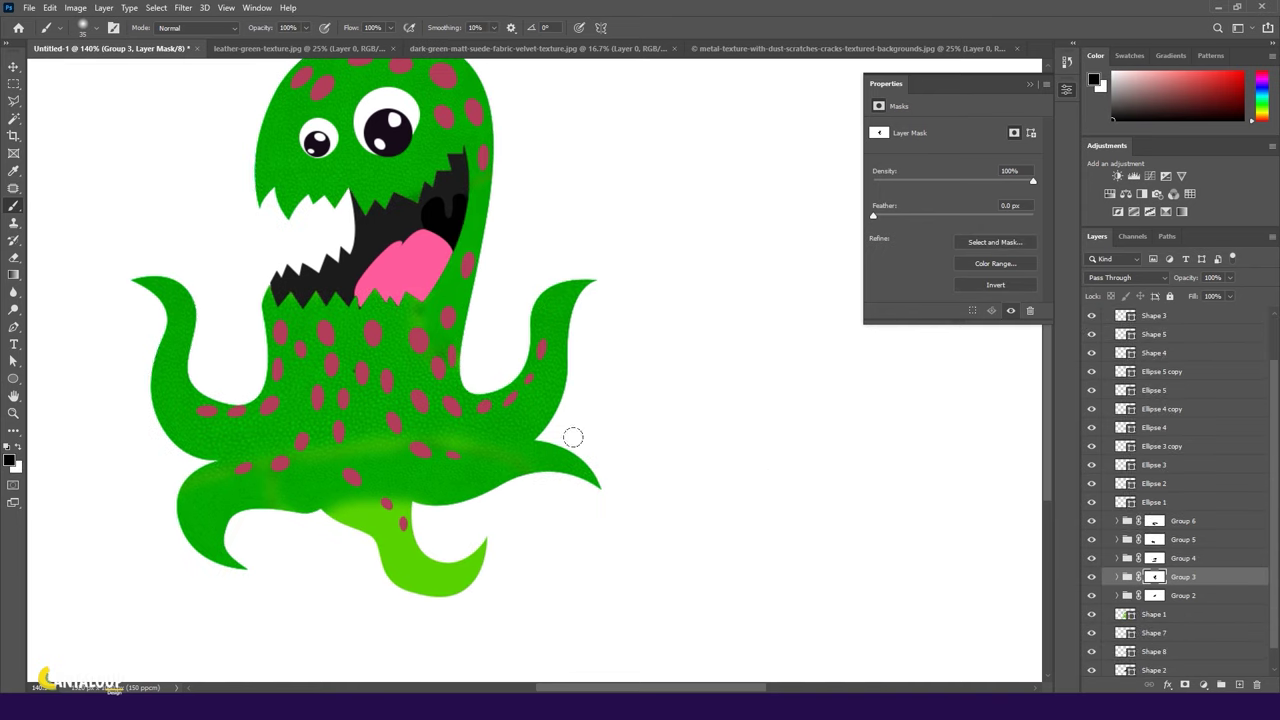
{"action": "scroll", "coordinate": [571, 434], "scroll_direction": "up", "scroll_amount": 1}
Paste the leather texture as Layer 7 and resize it to 506 px wide.
{"action": "key", "text": "v"}
{"action": "key", "text": "ctrl+v"}
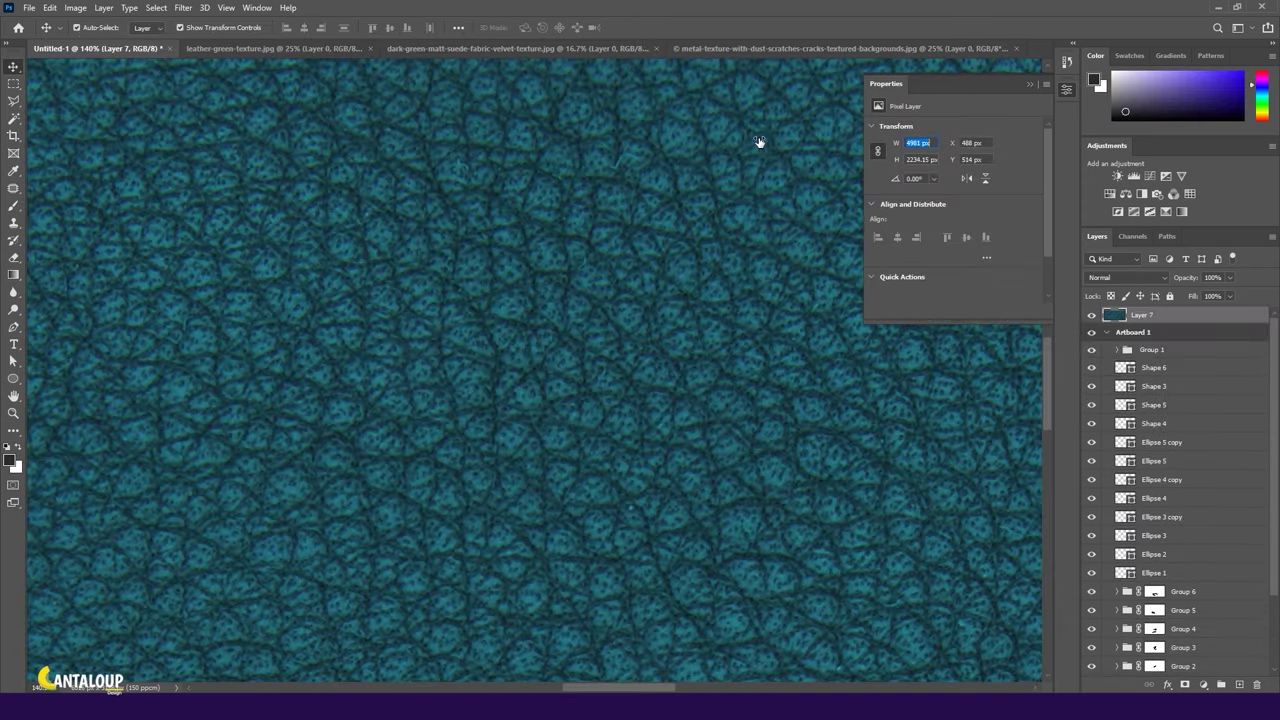
{"action": "type", "text": "506"}
{"action": "key", "text": "Return"}
{"action": "scroll", "coordinate": [540, 375], "scroll_direction": "down", "scroll_amount": 2}
{"action": "scroll", "coordinate": [745, 375], "scroll_direction": "up", "scroll_amount": 3}
{"action": "left_click_drag", "start_coordinate": [745, 375], "coordinate": [705, 375]}
Set Layer 7 to 69% opacity over the lower front tentacle and warp its top edge down.
{"action": "key", "text": "6"}
{"action": "key", "text": "9"}
{"action": "scroll", "coordinate": [641, 425], "scroll_direction": "up", "scroll_amount": 3}
{"action": "left_click_drag", "start_coordinate": [641, 425], "coordinate": [686, 400]}
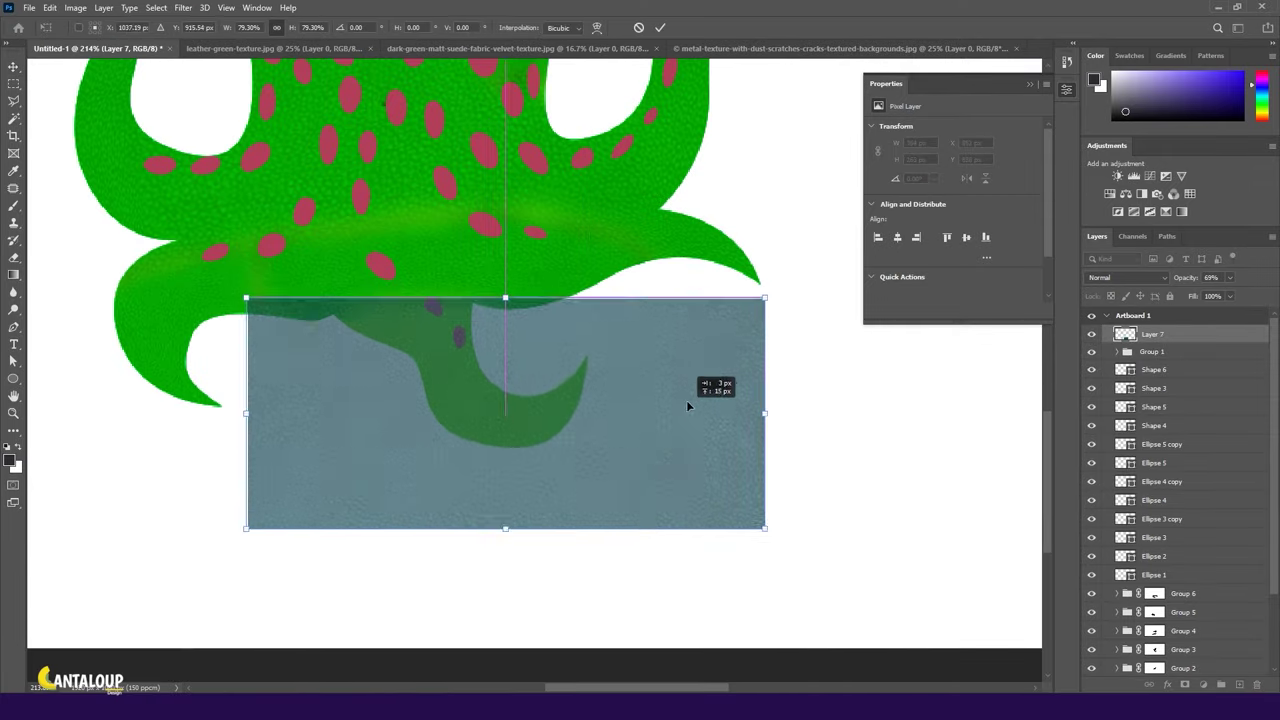
{"action": "scroll", "coordinate": [457, 394], "scroll_direction": "up", "scroll_amount": 2}
{"action": "right_click", "coordinate": [457, 394]}
{"action": "left_click", "coordinate": [490, 486]}
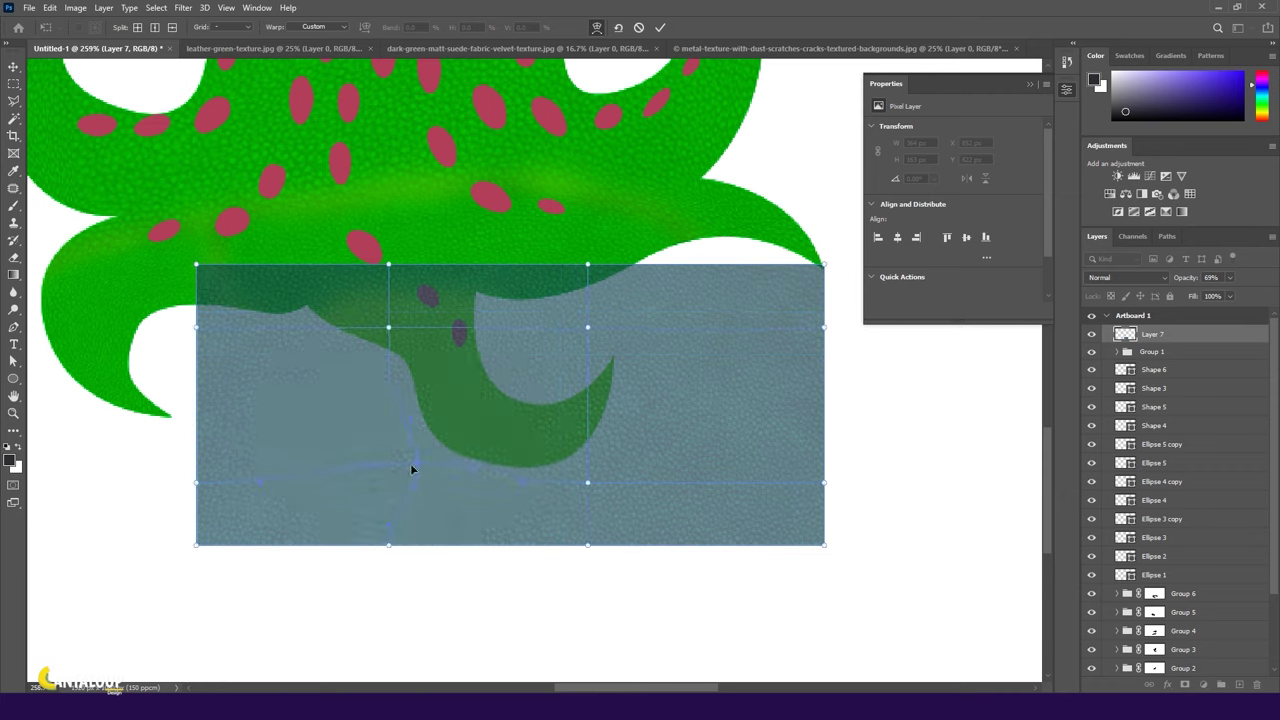
{"action": "left_click_drag", "start_coordinate": [532, 354], "coordinate": [534, 287]}
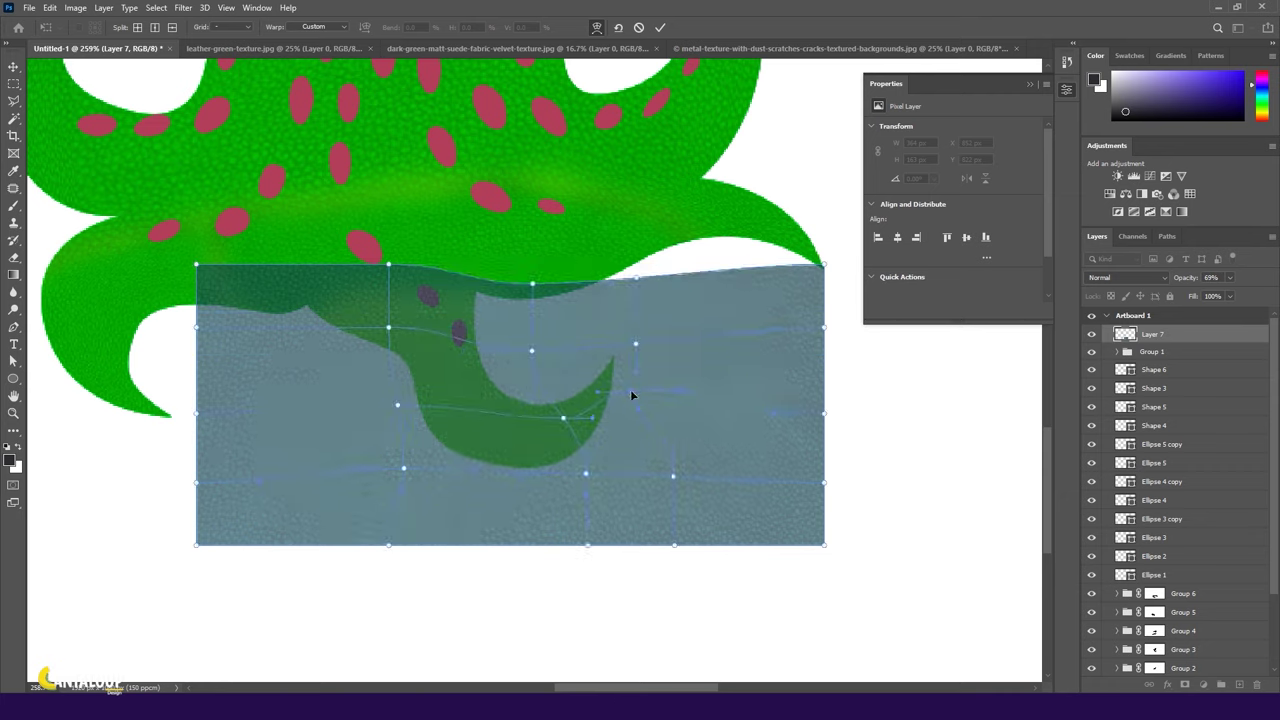
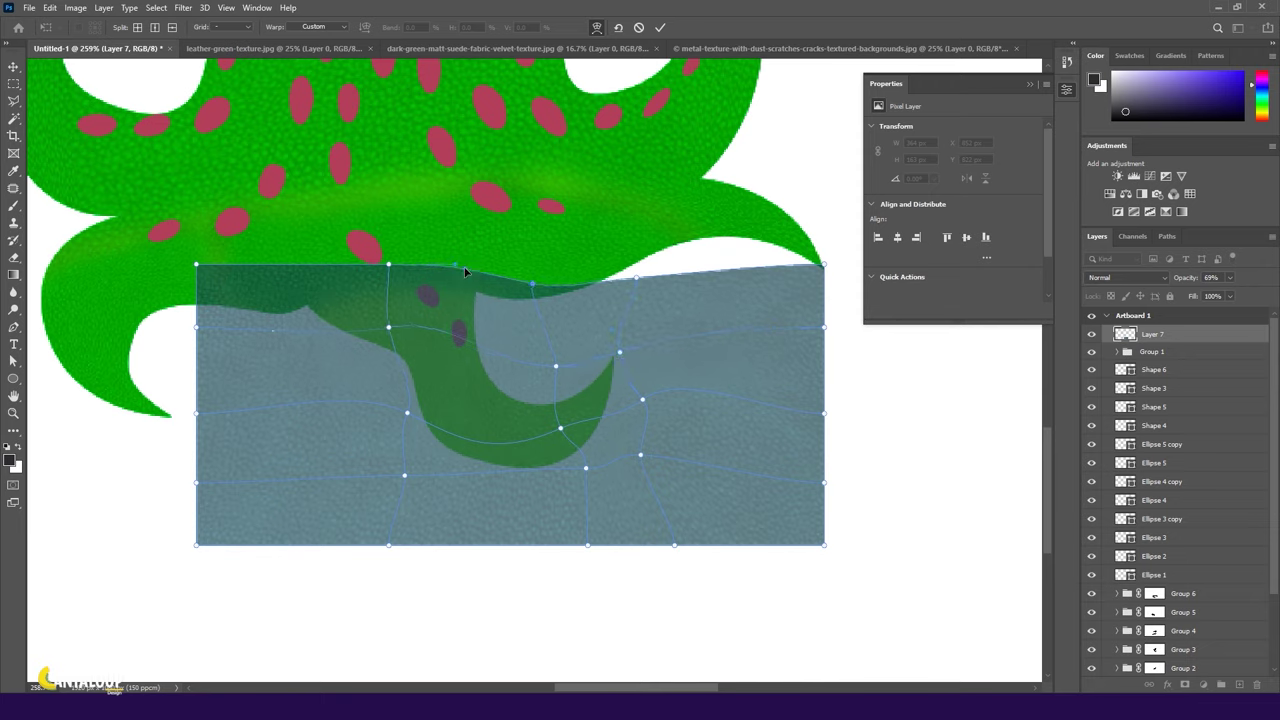
Commit the skin texture warp, group Layer 7 and move the group below Ellipse 1.
{"action": "key", "text": "Return"}
{"action": "key", "text": "ctrl+g"}
{"action": "left_click_drag", "start_coordinate": [1153, 335], "coordinate": [1157, 575]}
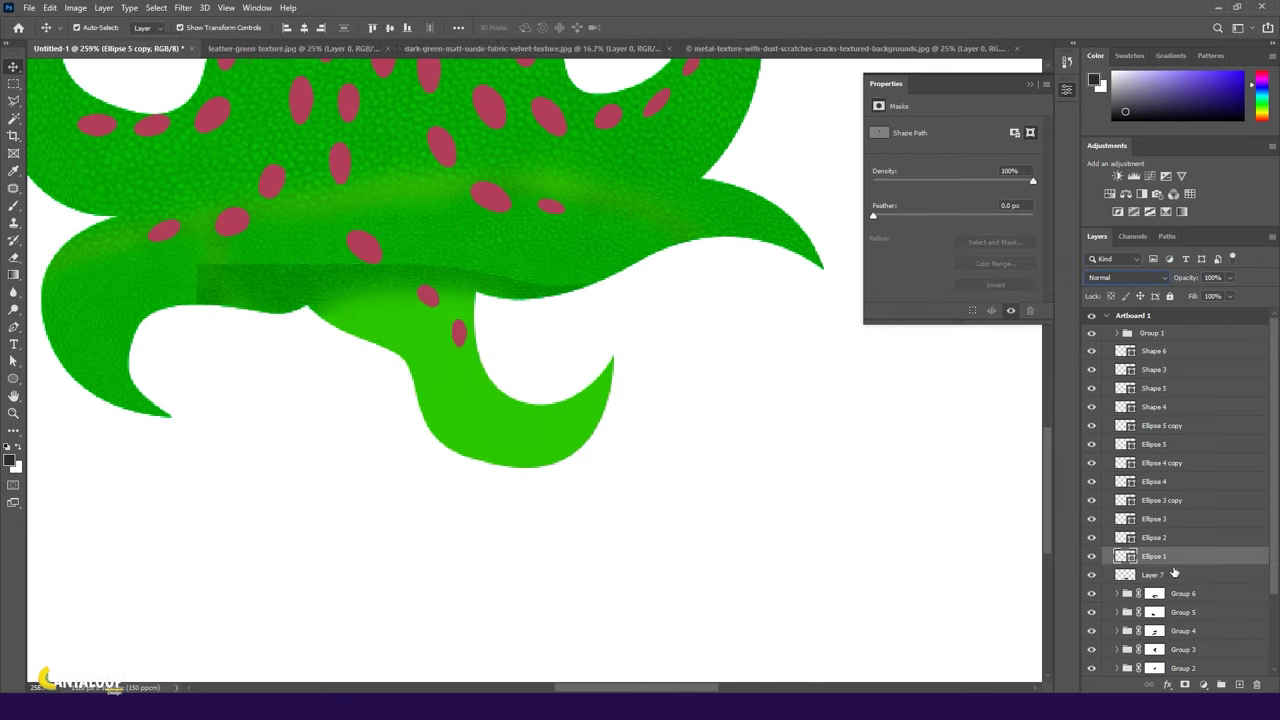
{"action": "left_click", "coordinate": [1157, 581]}
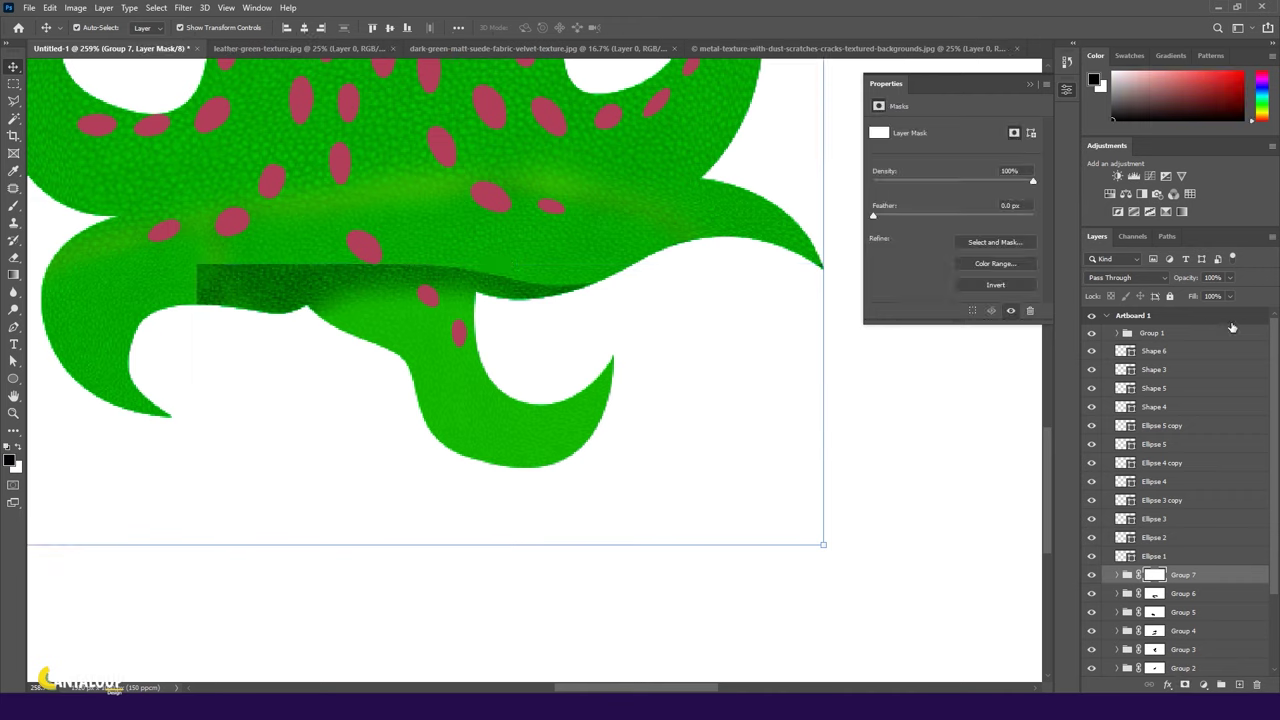
Add a layer mask to Group 7 and brush out the dark left band.
{"action": "left_click", "coordinate": [1116, 577]}
{"action": "left_click", "coordinate": [1116, 578]}
{"action": "left_click", "coordinate": [1155, 575]}
{"action": "key", "text": "b"}
{"action": "mouse_move", "coordinate": [200, 280]}
{"action": "left_mouse_down"}
{"action": "mouse_move", "coordinate": [300, 288]}
{"action": "mouse_move", "coordinate": [277, 259]}
{"action": "left_mouse_up"}
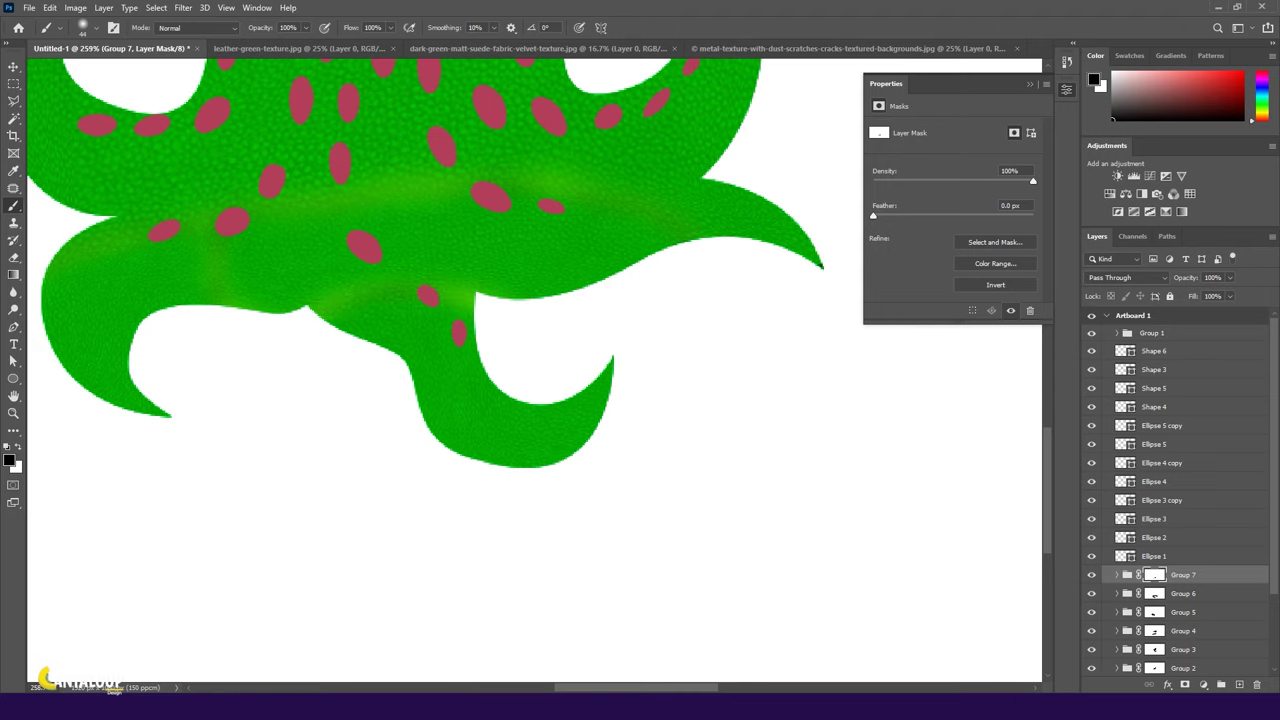
{"action": "scroll", "coordinate": [380, 292], "scroll_direction": "down", "scroll_amount": 3}
{"action": "scroll", "coordinate": [271, 337], "scroll_direction": "up", "scroll_amount": 2}
{"action": "scroll", "coordinate": [531, 294], "scroll_direction": "down", "scroll_amount": 4}
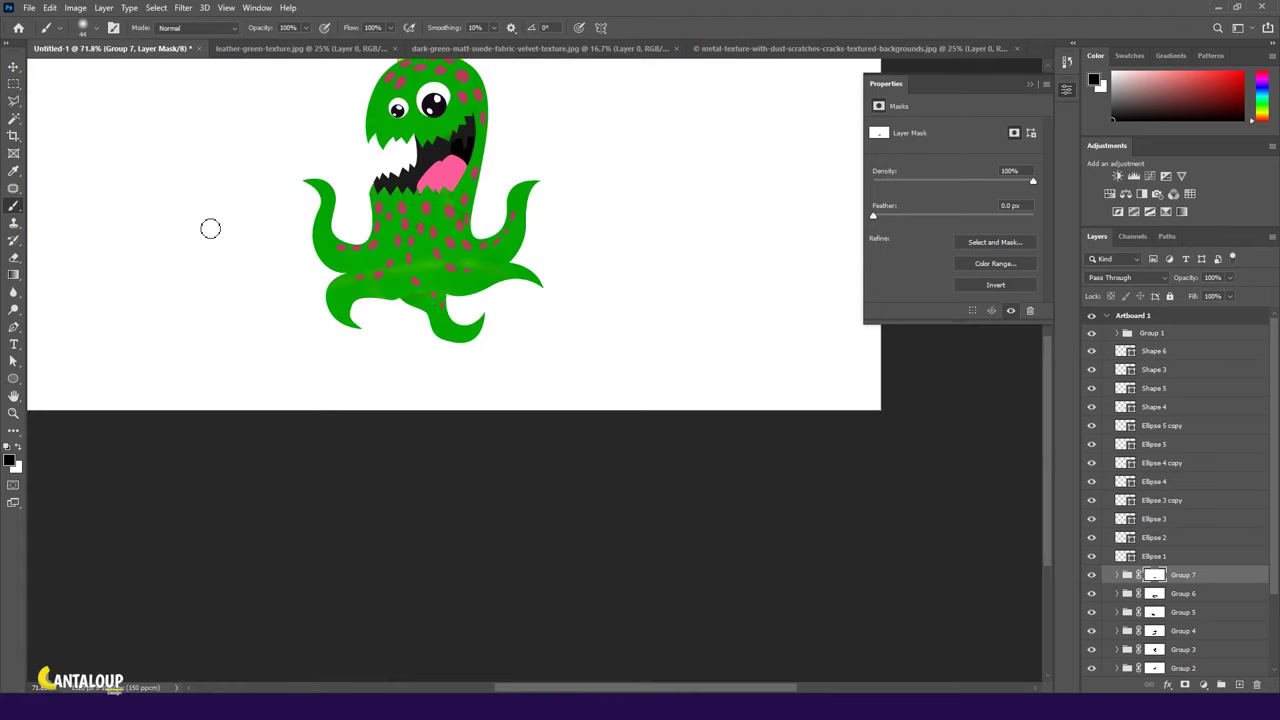
{"action": "scroll", "coordinate": [427, 290], "scroll_direction": "up", "scroll_amount": 5}
Refine Group 7's mask, swapping between white and black brush colours.
{"action": "key", "text": "x"}
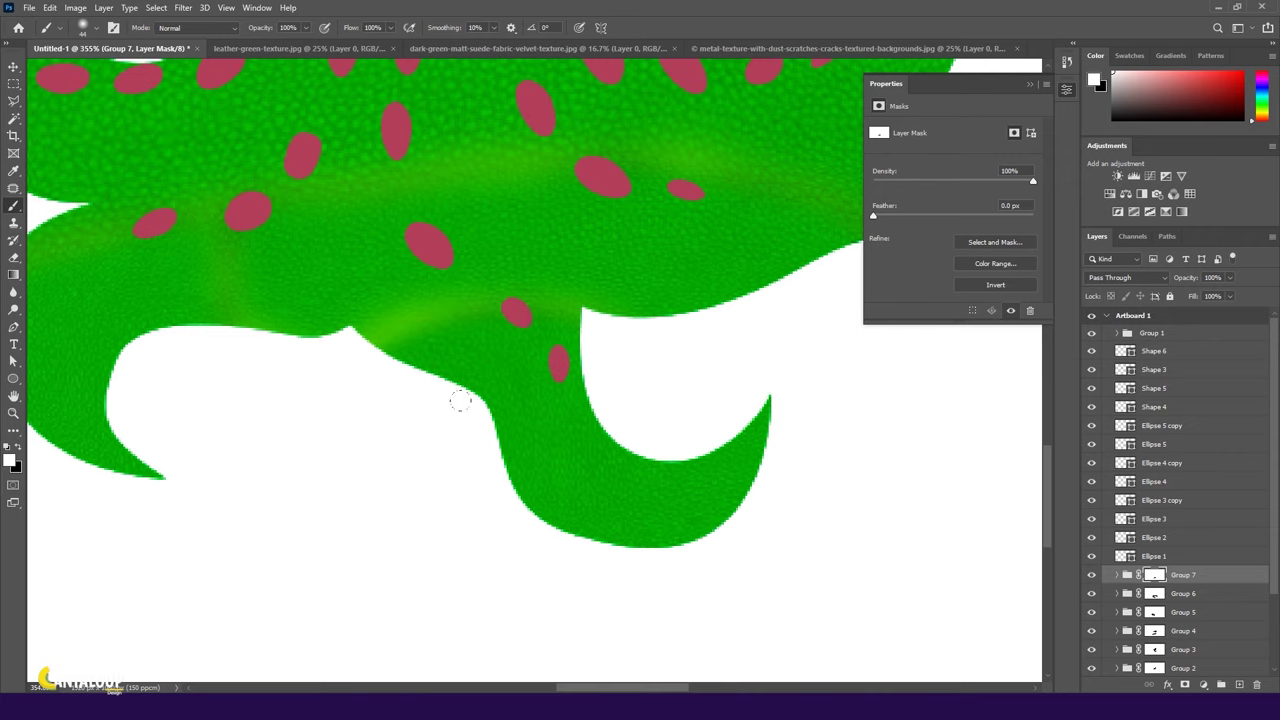
{"action": "scroll", "coordinate": [158, 372], "scroll_direction": "up", "scroll_amount": 1}
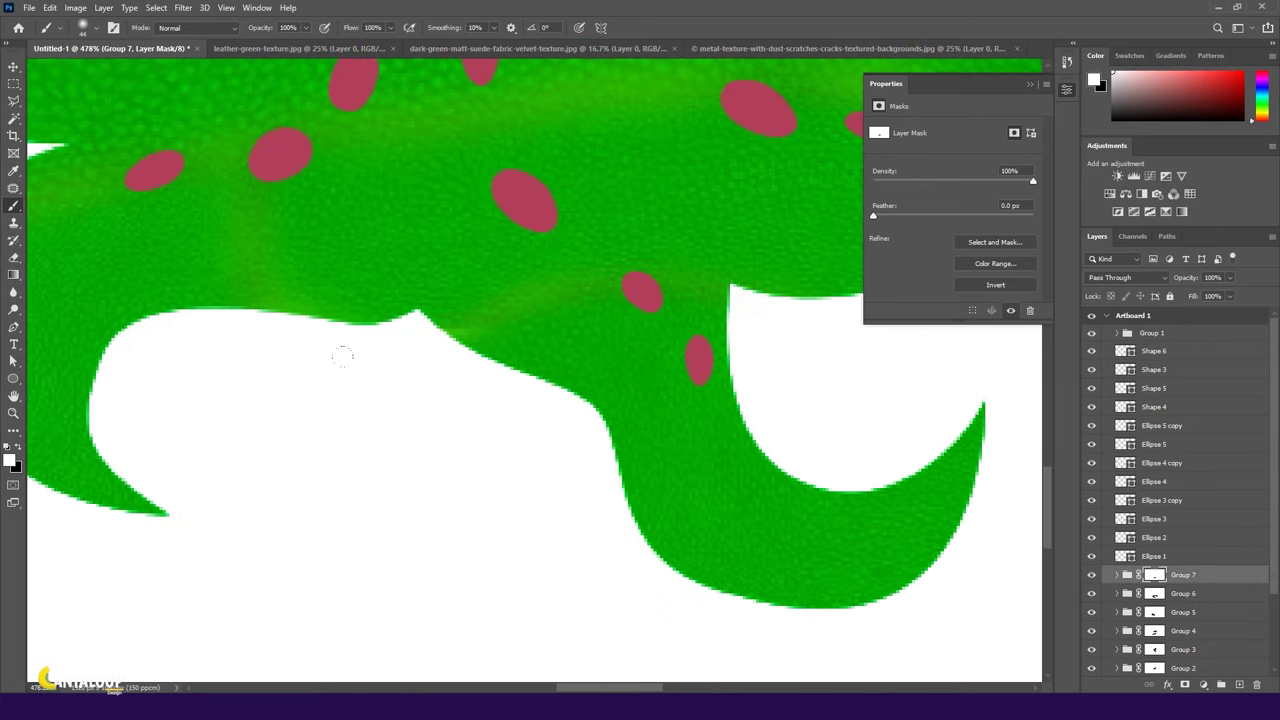
{"action": "scroll", "coordinate": [470, 372], "scroll_direction": "down", "scroll_amount": 3}
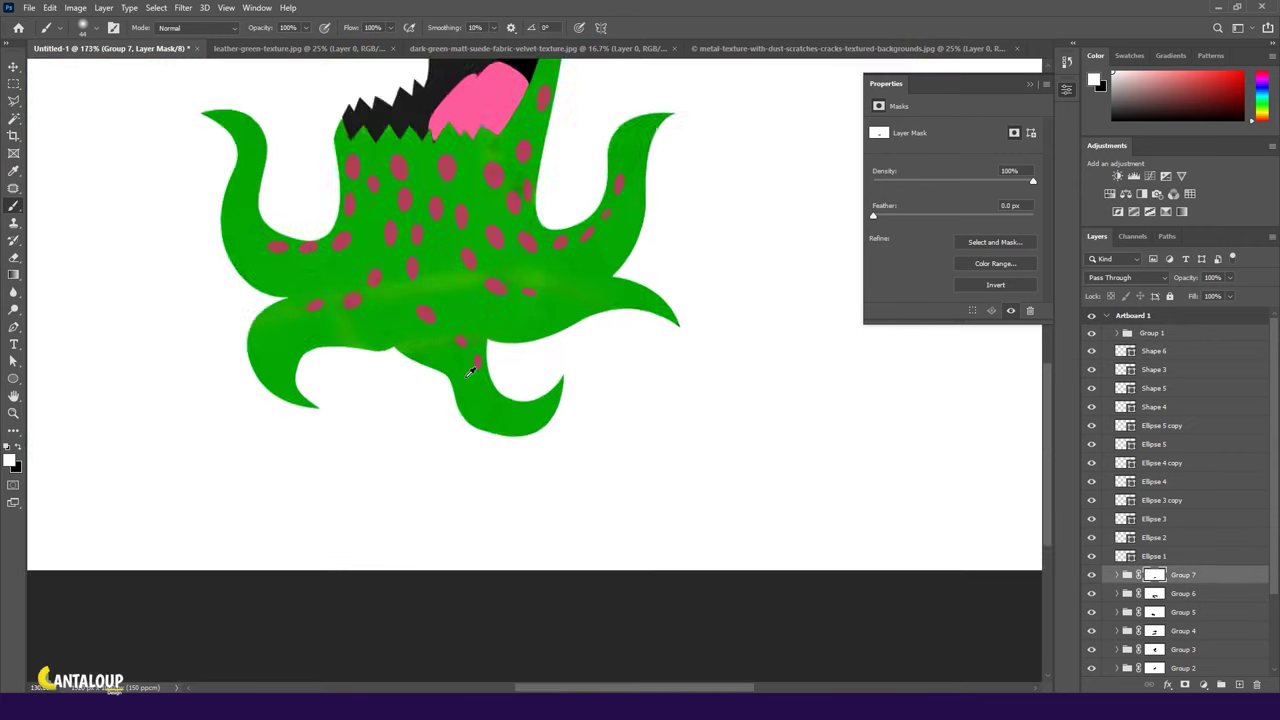
{"action": "scroll", "coordinate": [470, 372], "scroll_direction": "down", "scroll_amount": 3}
{"action": "scroll", "coordinate": [420, 130], "scroll_direction": "up", "scroll_amount": 2}
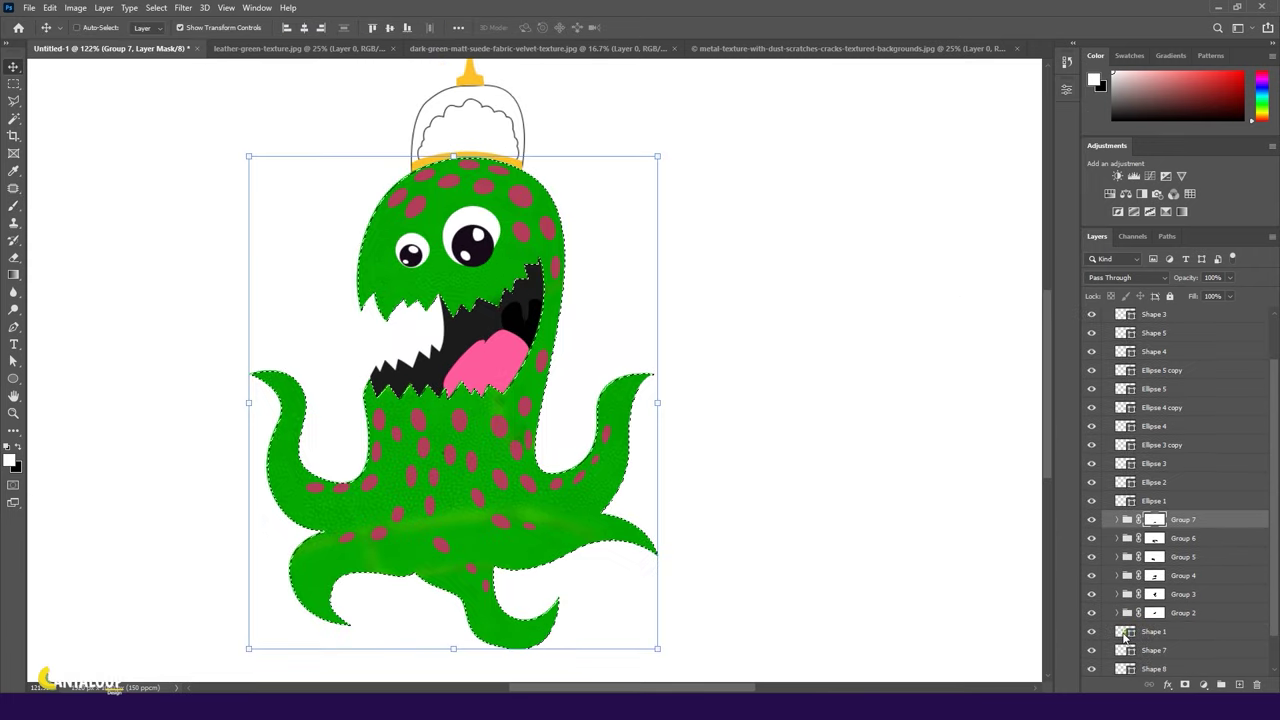
{"action": "key", "text": "b"}
{"action": "scroll", "coordinate": [379, 443], "scroll_direction": "up", "scroll_amount": 2}
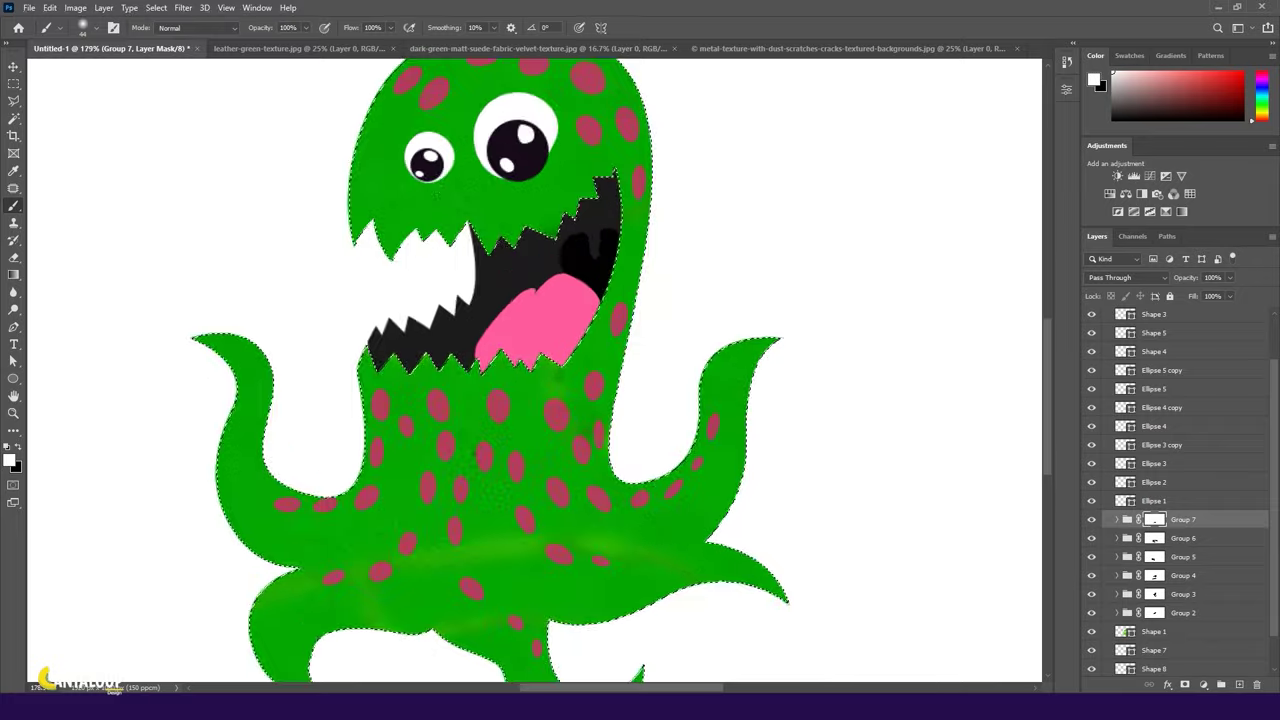
{"action": "key", "text": "x"}
{"action": "scroll", "coordinate": [657, 623], "scroll_direction": "down", "scroll_amount": 1}
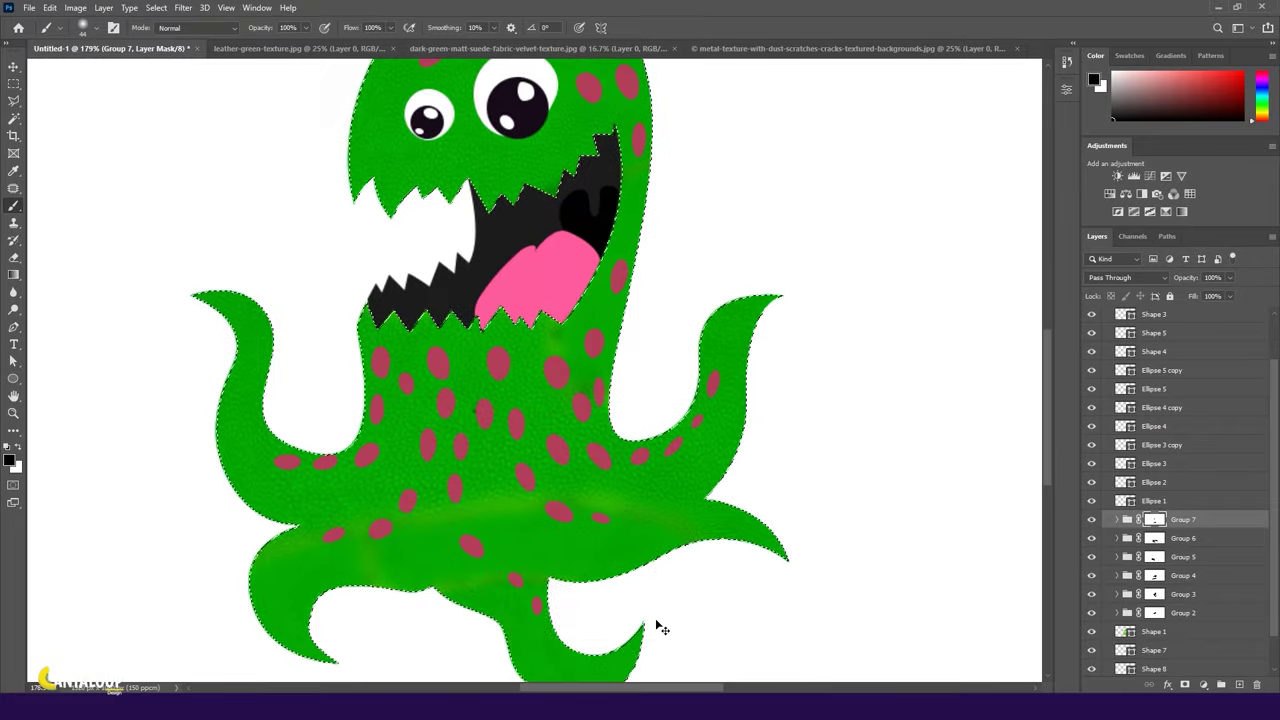
{"action": "left_click", "coordinate": [1095, 634]}
{"action": "left_click", "coordinate": [1155, 520]}
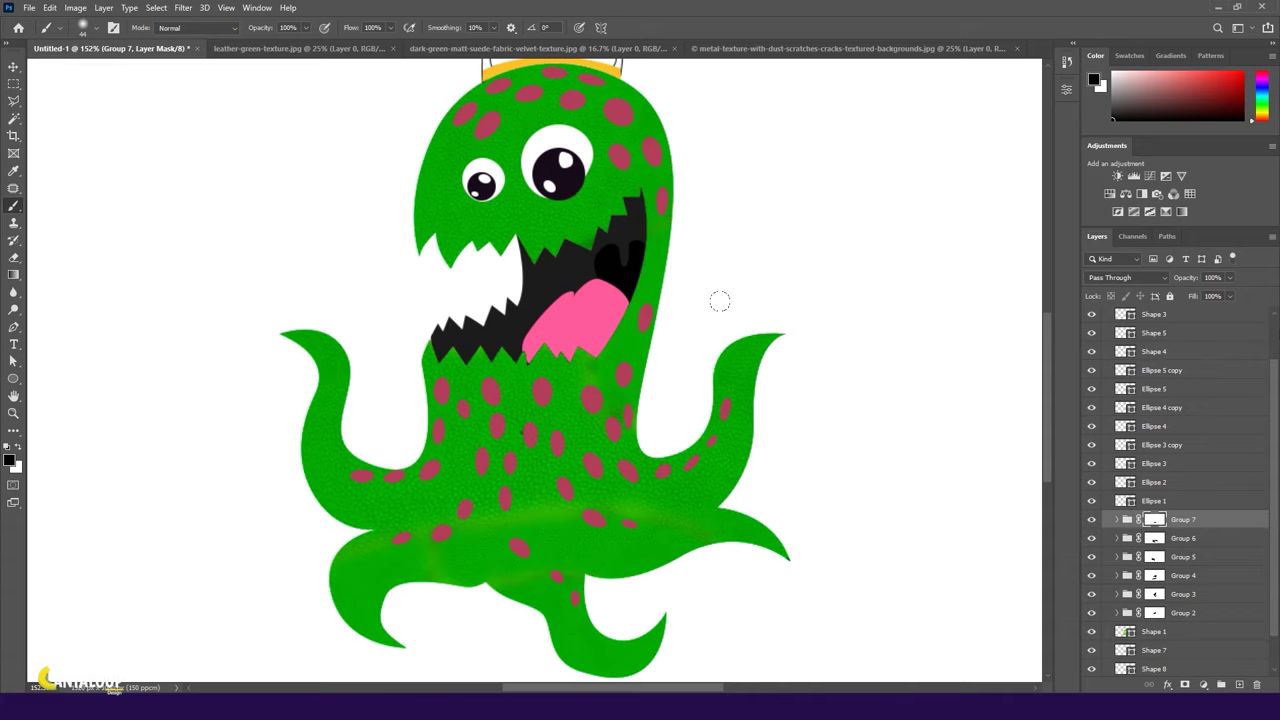
Show the sketch layer and hide Shape 1 to reveal the drawing.
{"action": "key", "text": "v"}
{"action": "key", "text": "ctrl+d"}
{"action": "left_click", "coordinate": [1153, 592]}
{"action": "left_click", "coordinate": [1091, 666]}
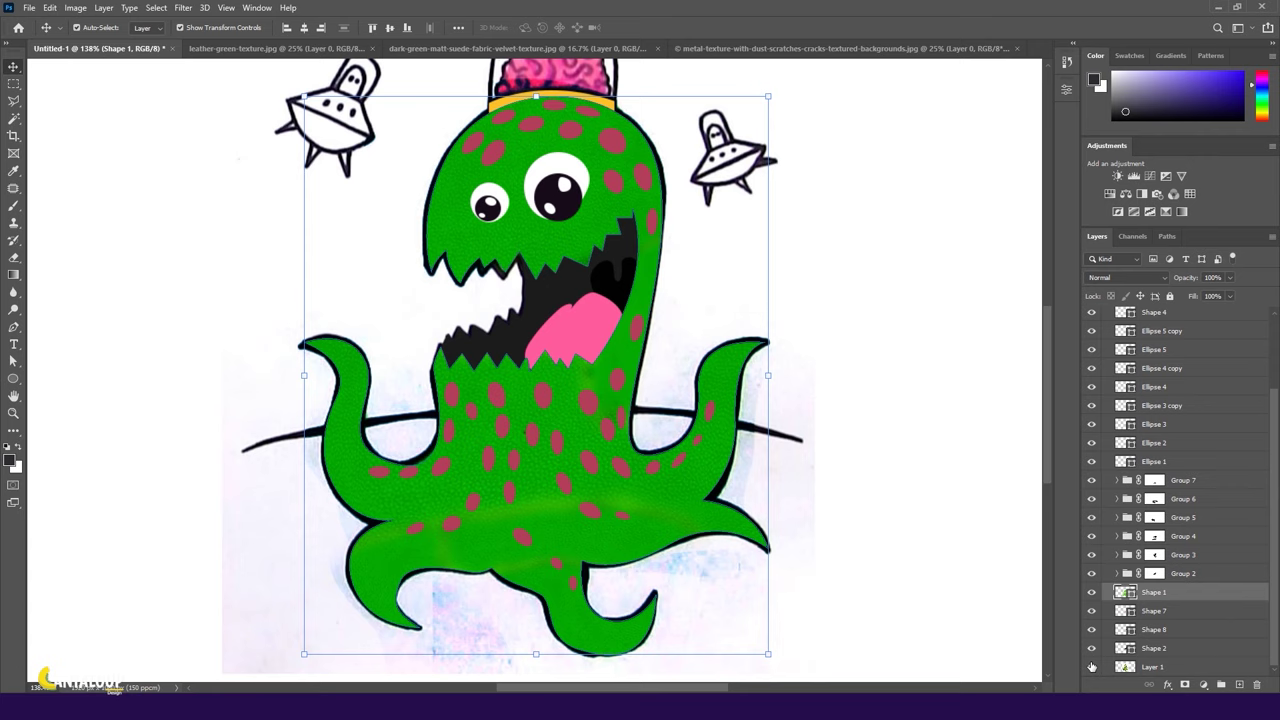
{"action": "left_click", "coordinate": [1091, 592]}
{"action": "scroll", "coordinate": [668, 510], "scroll_direction": "up", "scroll_amount": 1}
On a new layer, brush dark tentacle fold lines inside the outline selection, then hide the sketch.
{"action": "key", "text": "b"}
{"action": "key", "text": "ctrl+shift+alt+n"}
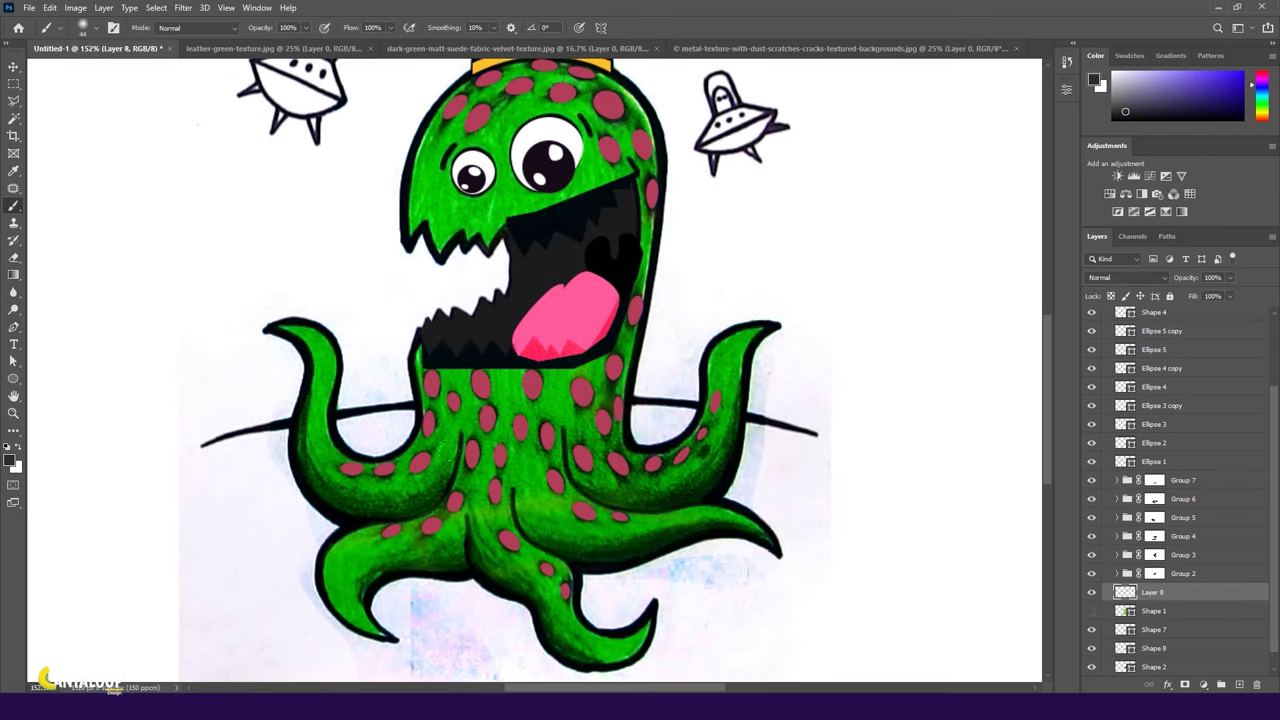
{"action": "left_click", "coordinate": [1125, 610], "text": "ctrl"}
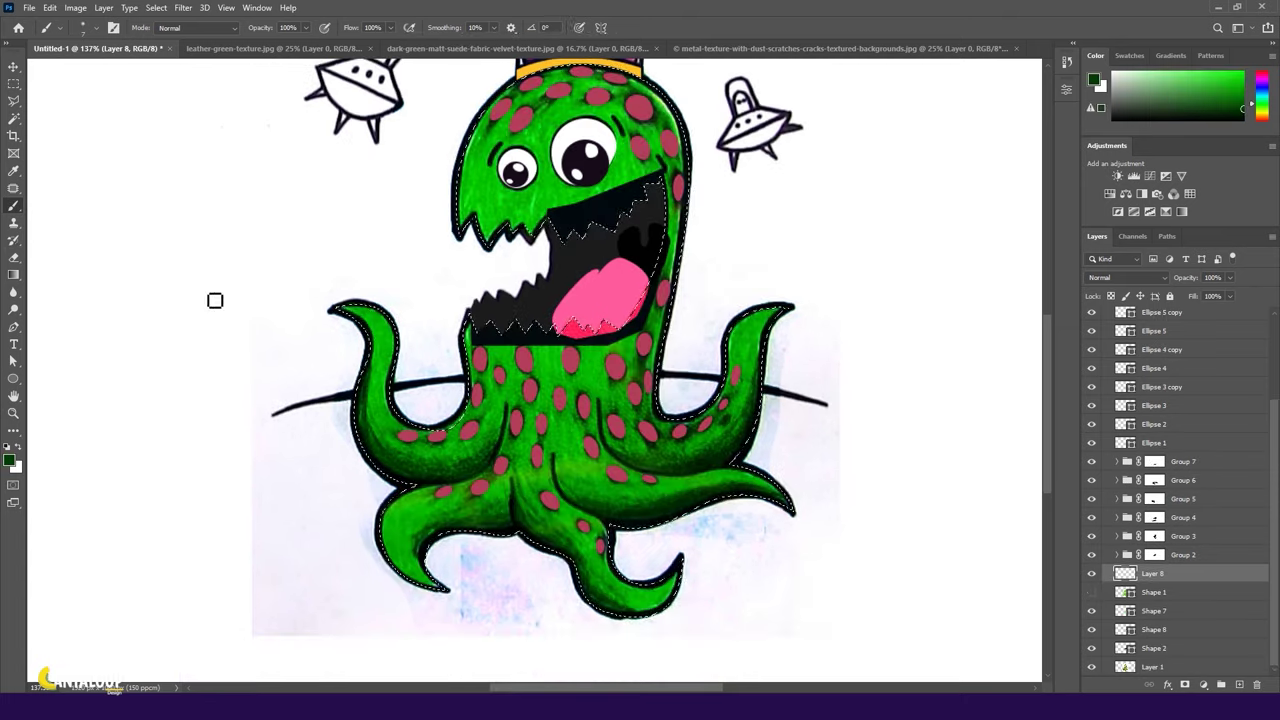
{"action": "scroll", "coordinate": [606, 457], "scroll_direction": "up", "scroll_amount": 3}
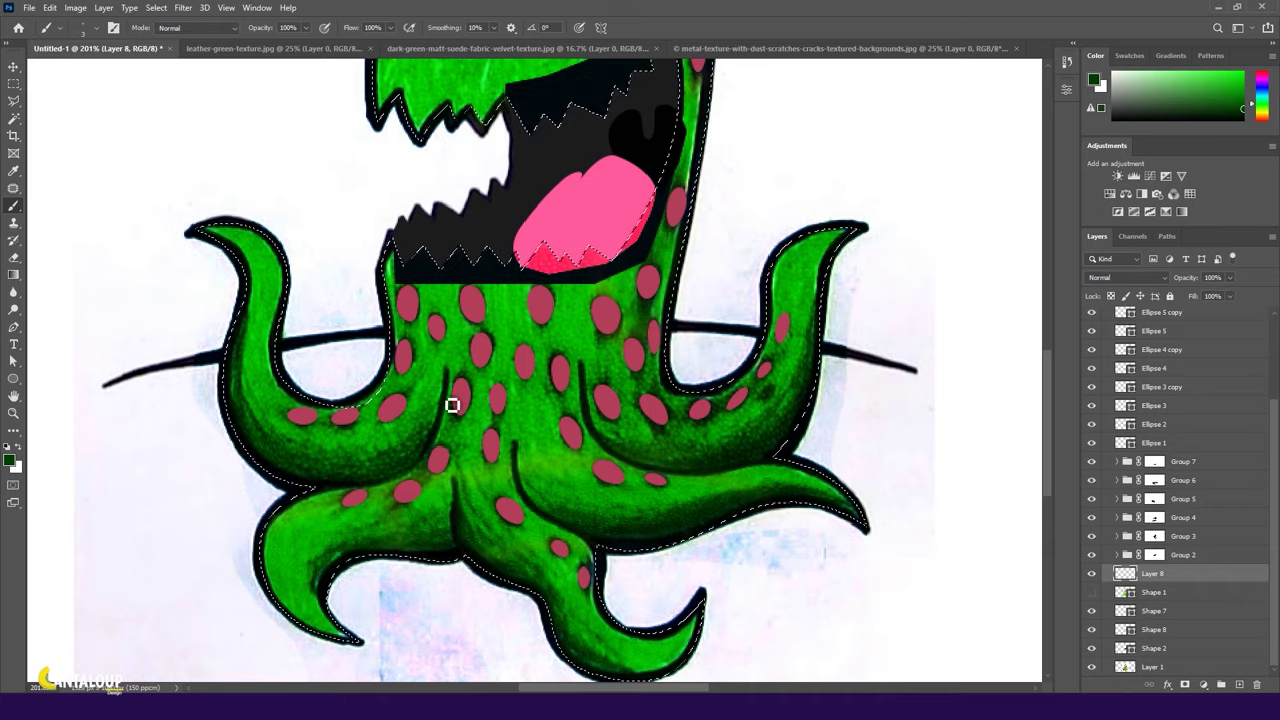
{"action": "left_click", "coordinate": [1091, 667]}
{"action": "key", "text": "v"}
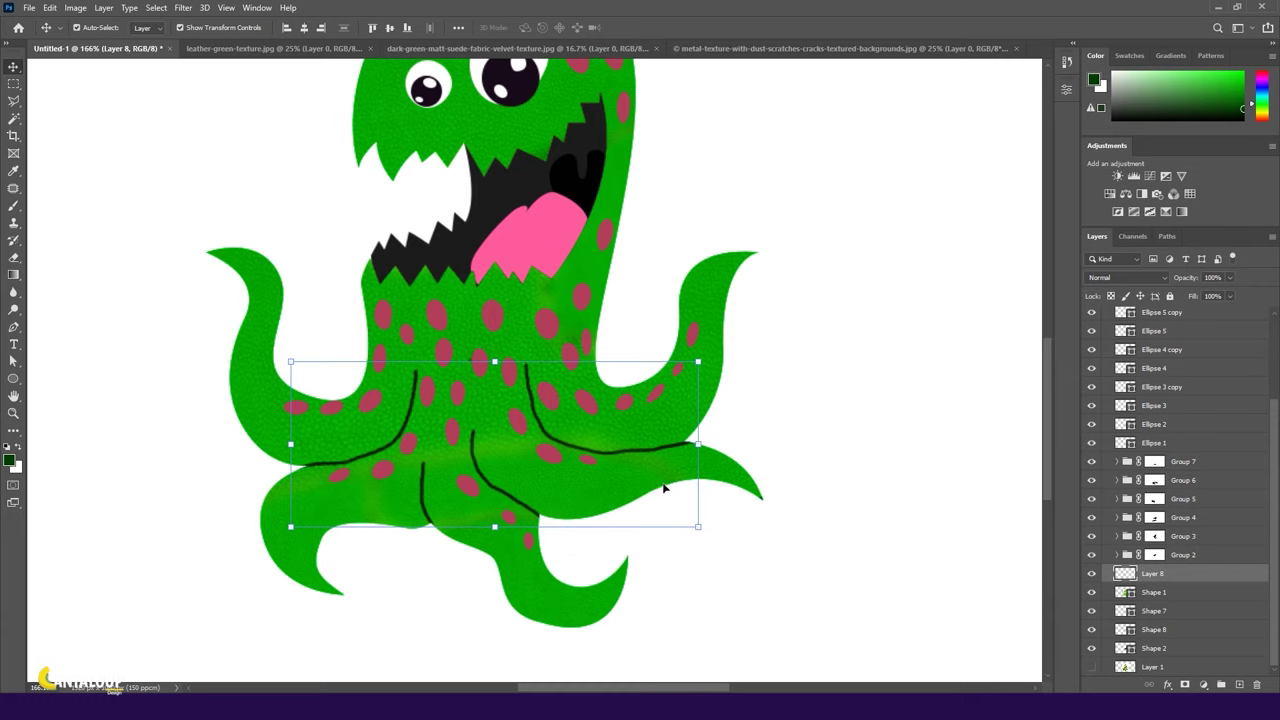
Apply a Gaussian Blur to the fold-line layer.
{"action": "left_click", "coordinate": [183, 7]}
{"action": "left_click", "coordinate": [558, 370]}
{"action": "left_click", "coordinate": [183, 7]}
{"action": "left_click", "coordinate": [210, 24]}
{"action": "left_click_drag", "start_coordinate": [553, 352], "coordinate": [566, 352]}
{"action": "key", "text": "Return"}
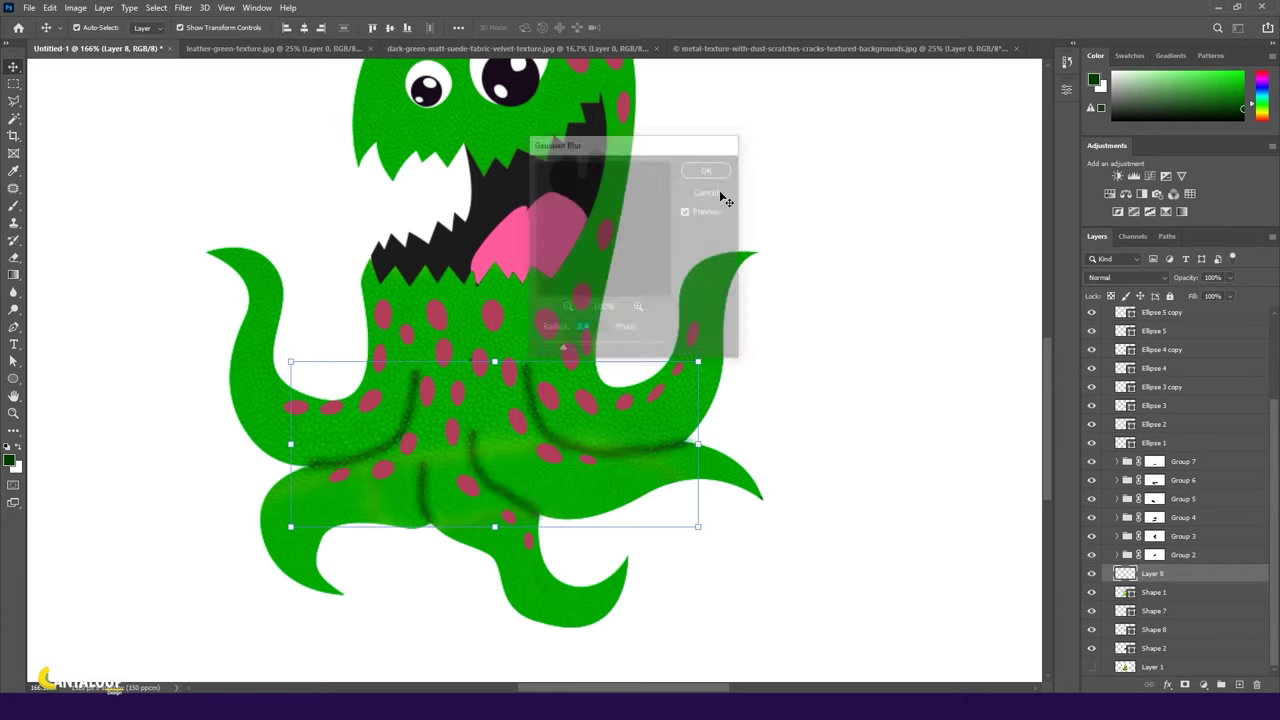
Duplicate the fold-line layer, blur the copy and lower its opacity.
{"action": "key", "text": "ctrl+j"}
{"action": "left_click", "coordinate": [183, 7]}
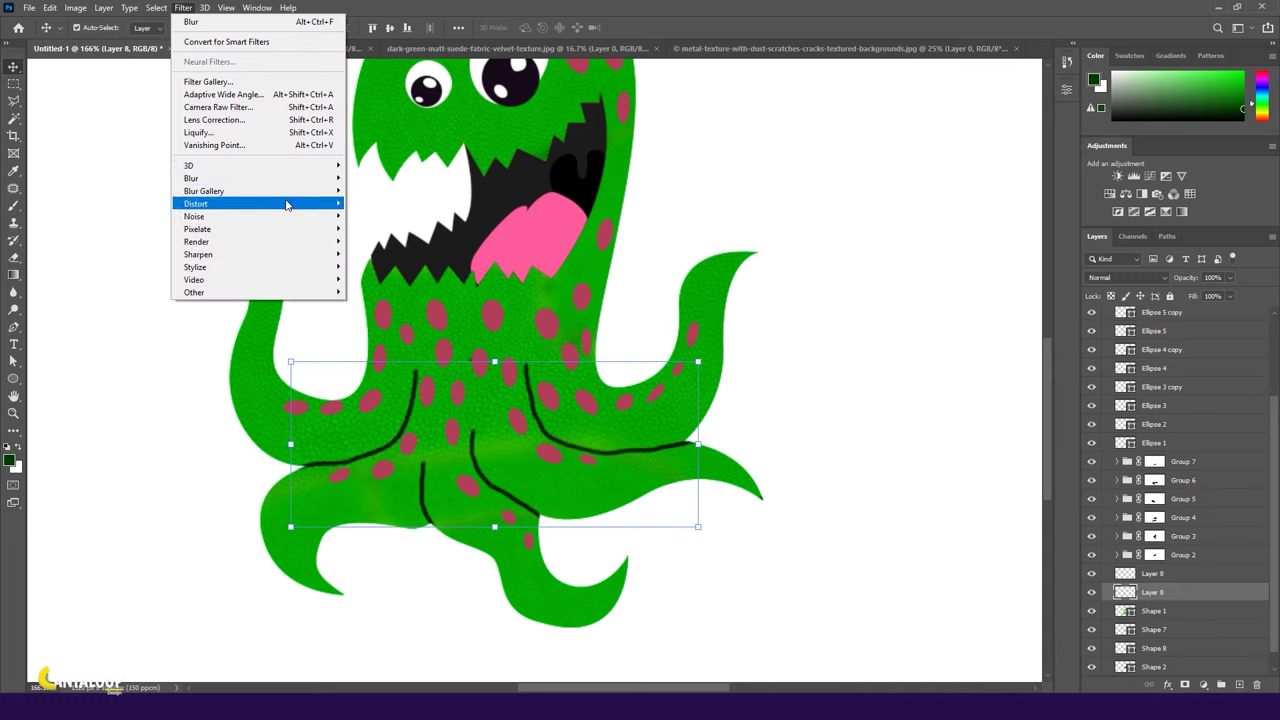
{"action": "left_click_drag", "start_coordinate": [558, 354], "coordinate": [566, 354]}
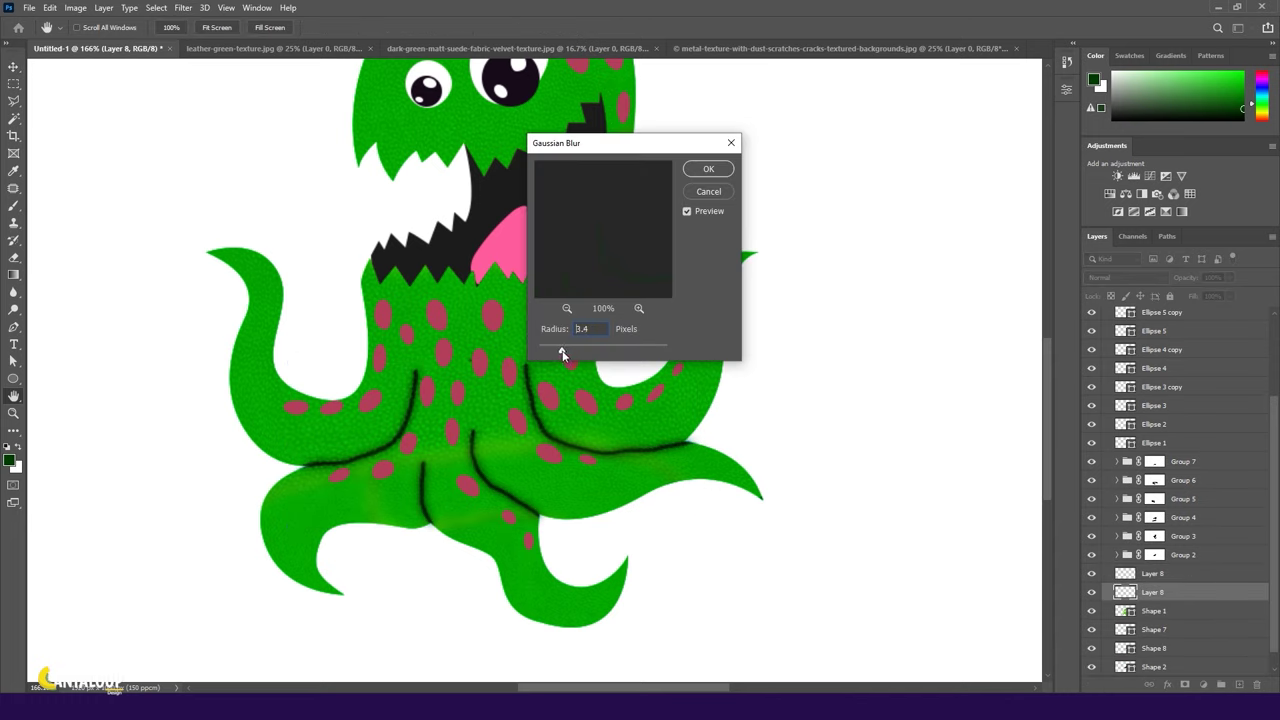
{"action": "left_click", "coordinate": [708, 169]}
{"action": "left_click_drag", "start_coordinate": [1201, 293], "coordinate": [1198, 298]}
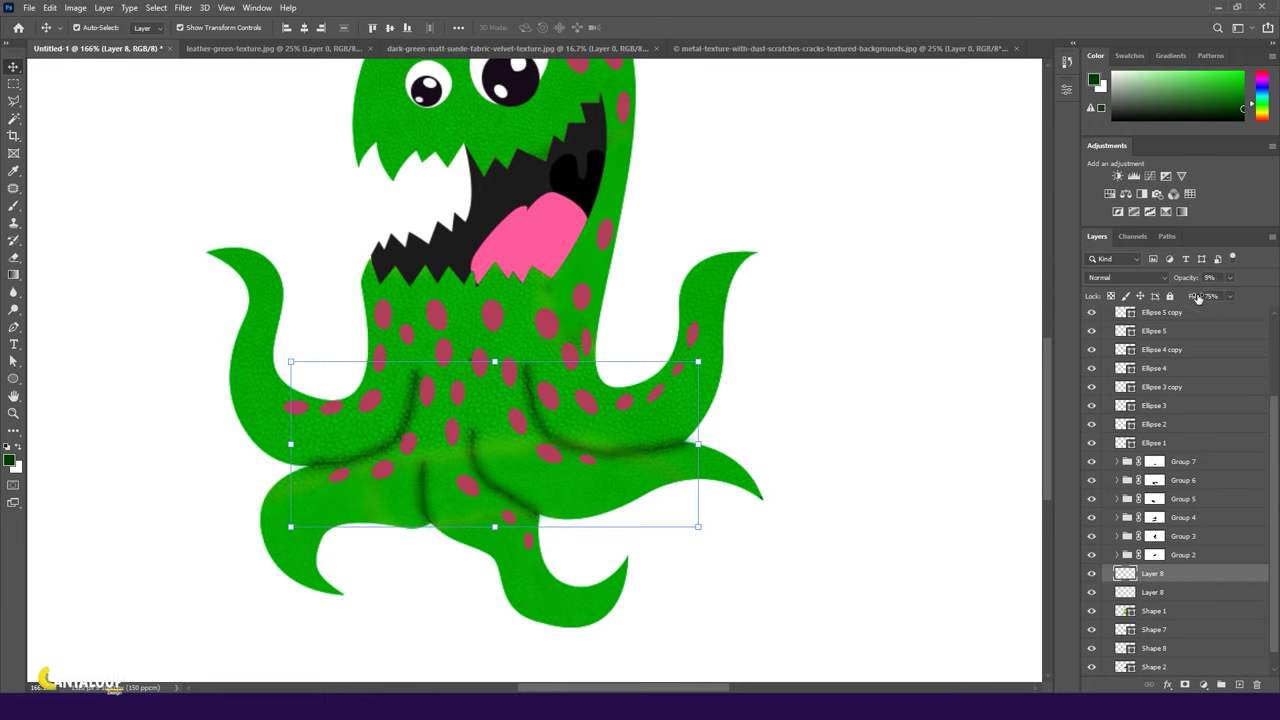
{"action": "key", "text": "ctrl+minus"}
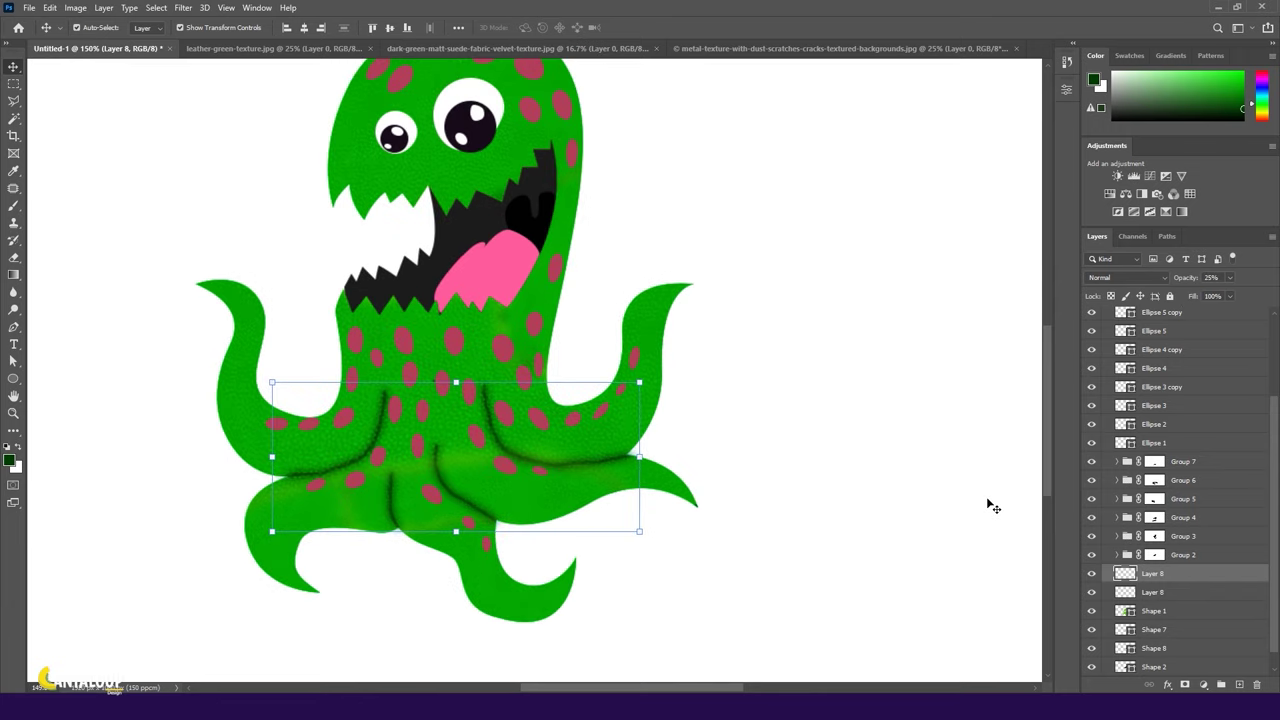
Duplicate the fold lines again and give the lowest copy a 7.2 px Gaussian Blur.
{"action": "key", "text": "ctrl+j"}
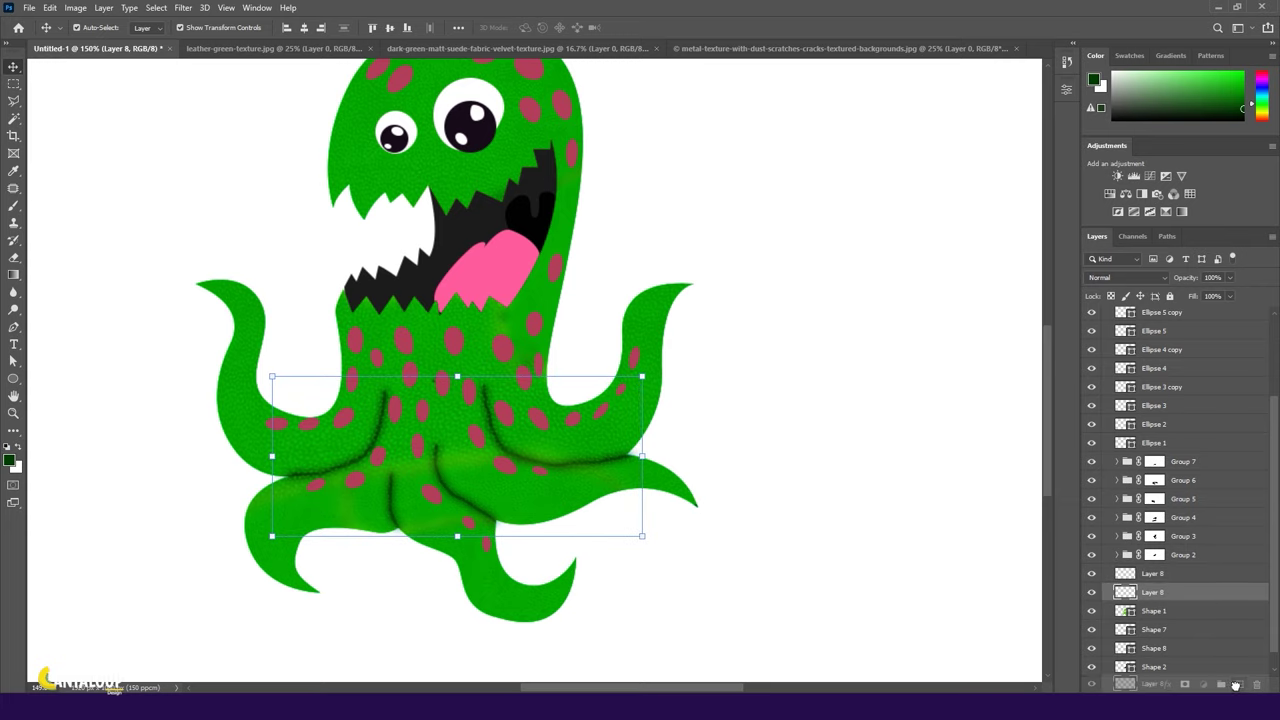
{"action": "left_click", "coordinate": [1153, 610]}
{"action": "left_click", "coordinate": [183, 7]}
{"action": "left_click", "coordinate": [385, 224]}
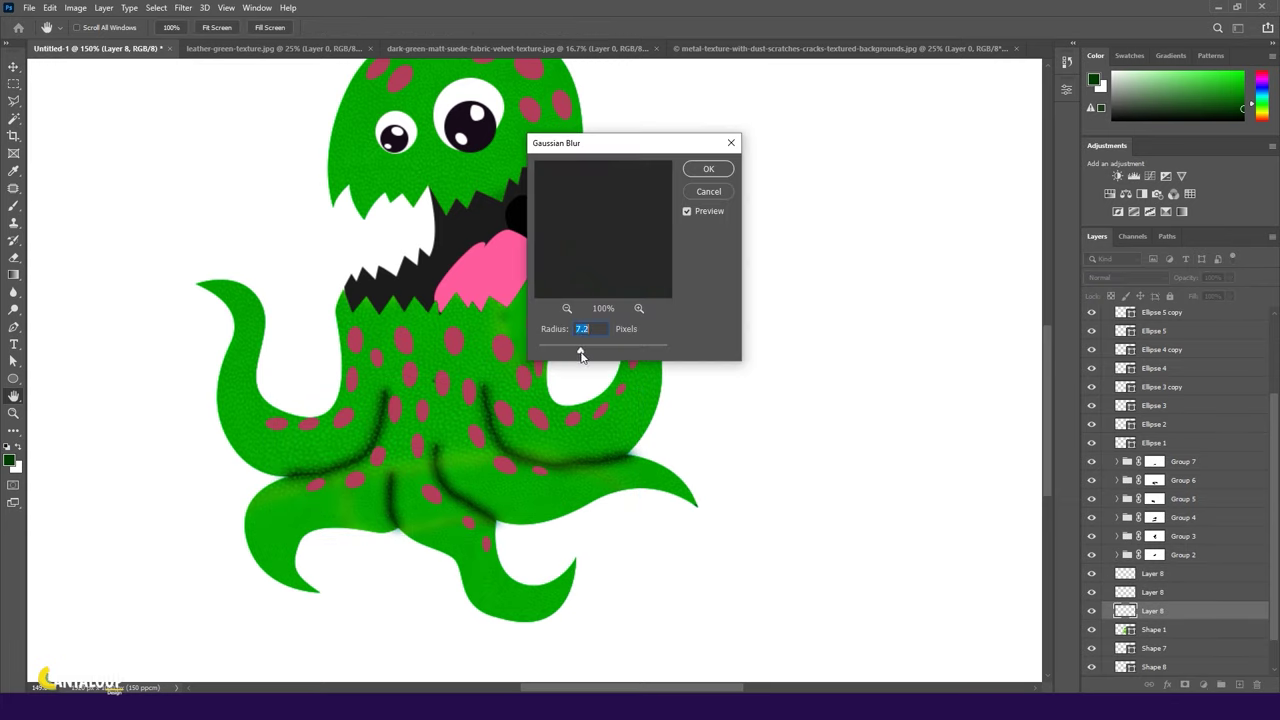
{"action": "key", "text": "Return"}
{"action": "key", "text": "v"}
{"action": "left_click", "coordinate": [1100, 592]}
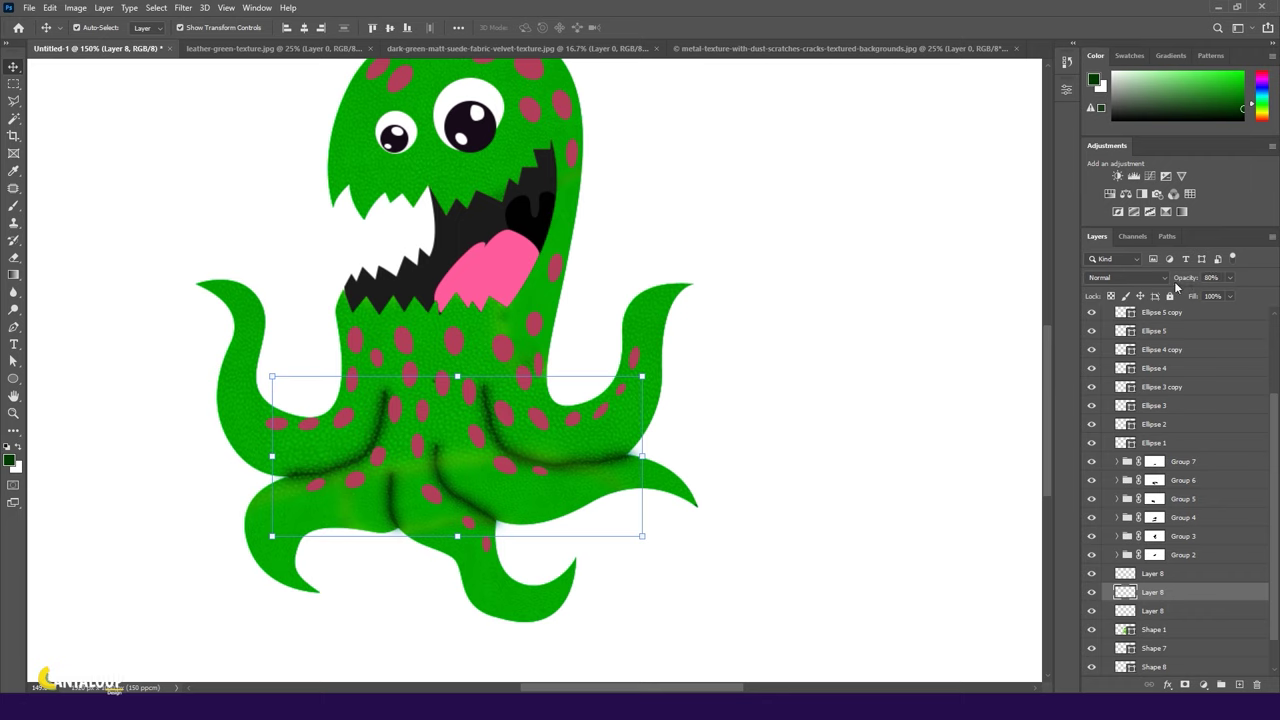
{"action": "scroll", "coordinate": [510, 460], "scroll_direction": "down", "scroll_amount": 2}
{"action": "left_click", "coordinate": [510, 460]}
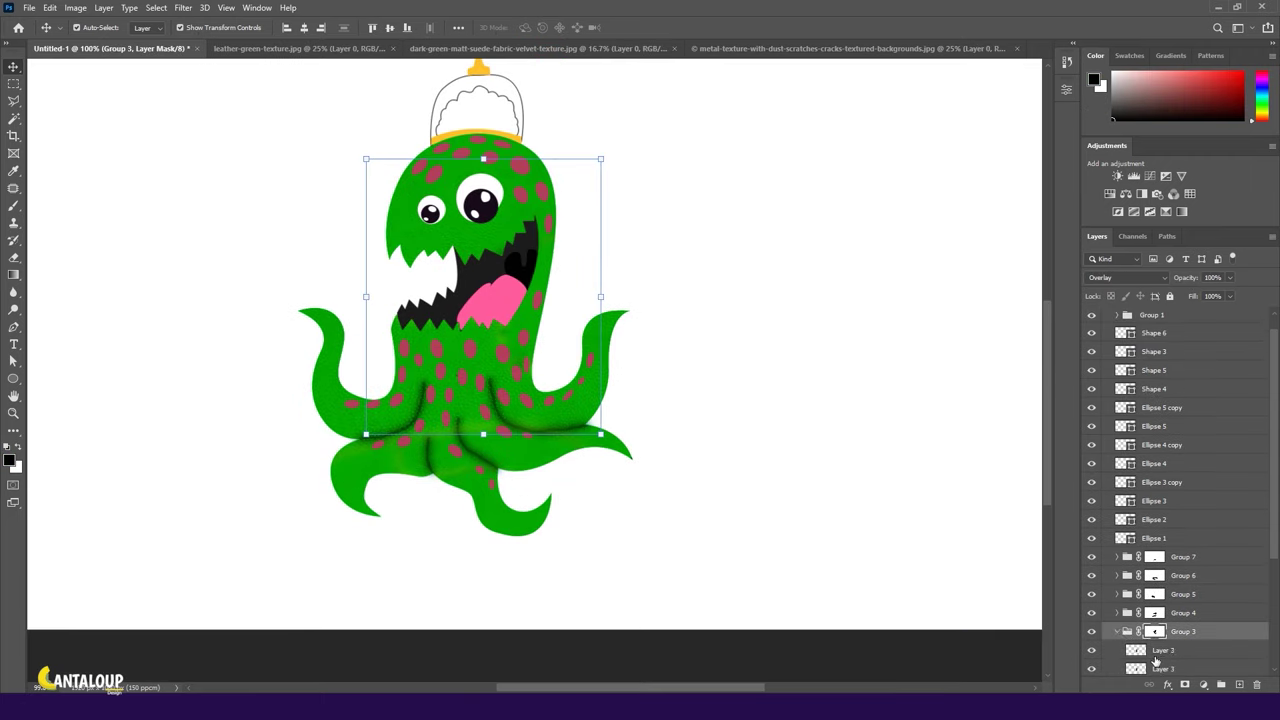
Shrink the head texture and move it lower, then target its group mask.
{"action": "left_click", "coordinate": [1172, 652]}
{"action": "scroll", "coordinate": [555, 279], "scroll_direction": "up", "scroll_amount": 3}
{"action": "mouse_move", "coordinate": [555, 279]}
{"action": "left_mouse_down"}
{"action": "mouse_move", "coordinate": [634, 300]}
{"action": "mouse_move", "coordinate": [590, 268]}
{"action": "left_mouse_up"}
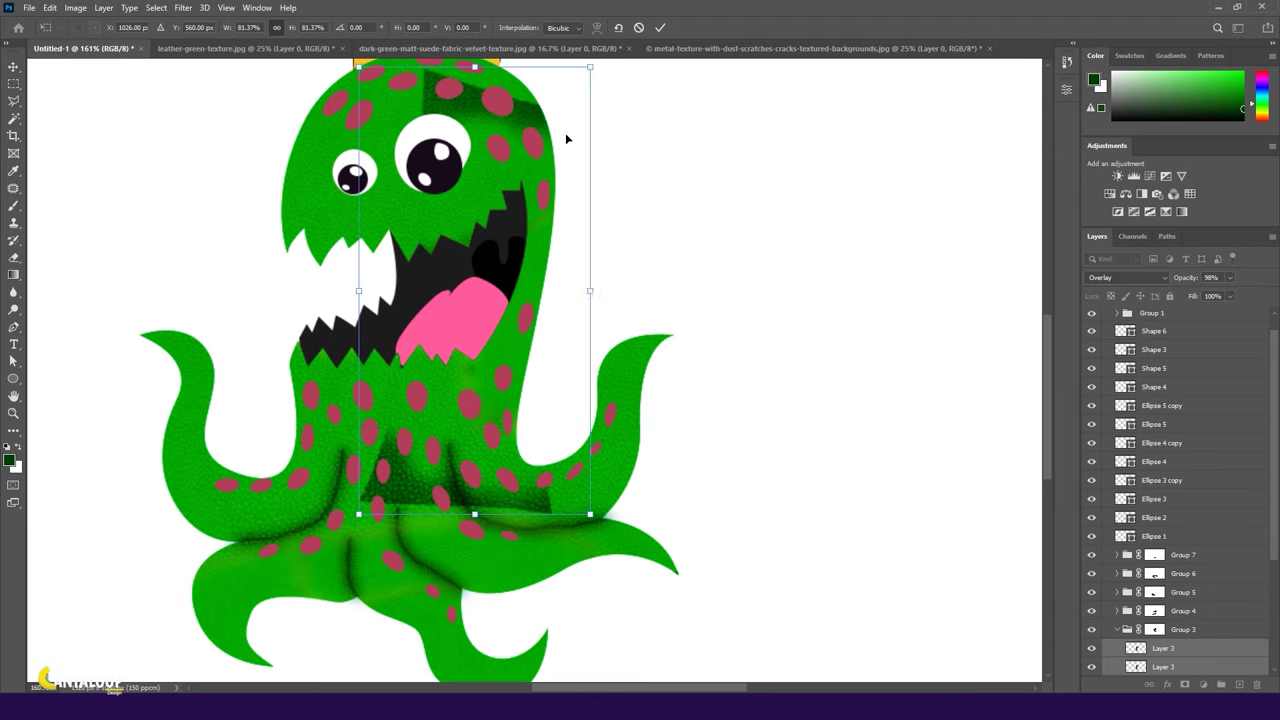
{"action": "left_click_drag", "start_coordinate": [470, 520], "coordinate": [476, 563]}
{"action": "key", "text": "Return"}
{"action": "left_click", "coordinate": [1154, 629]}
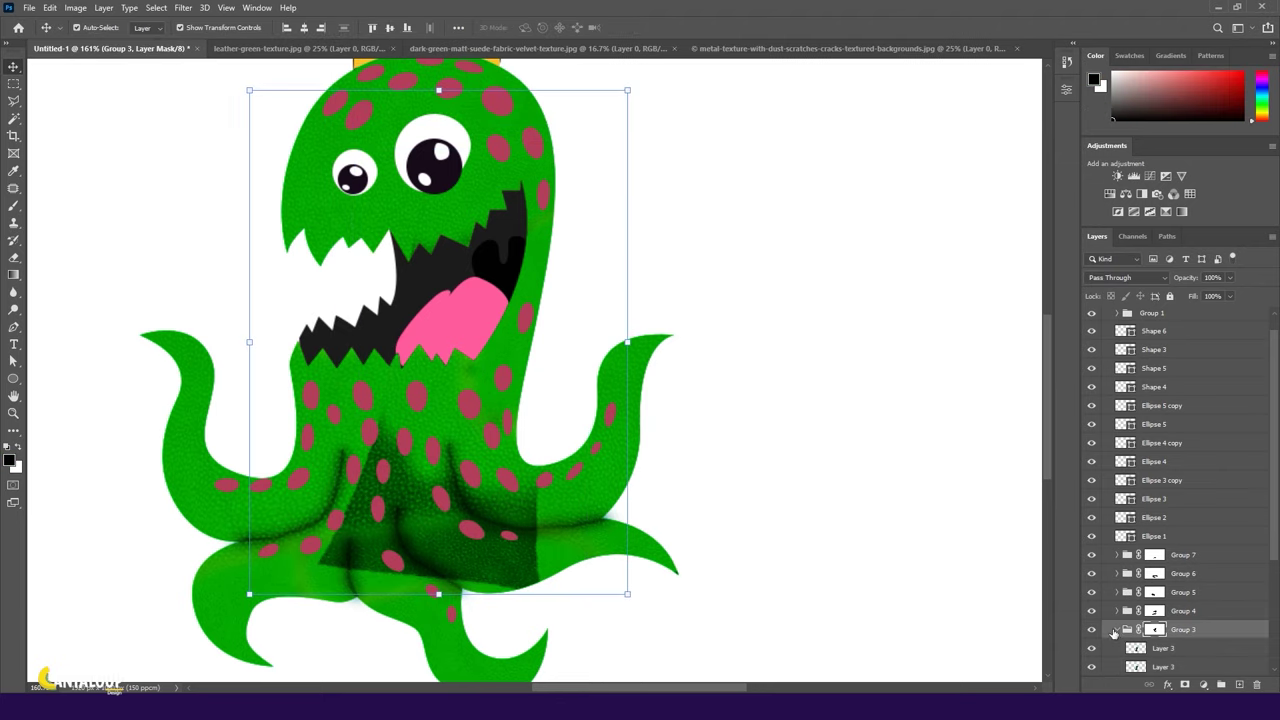
{"action": "key", "text": "b"}
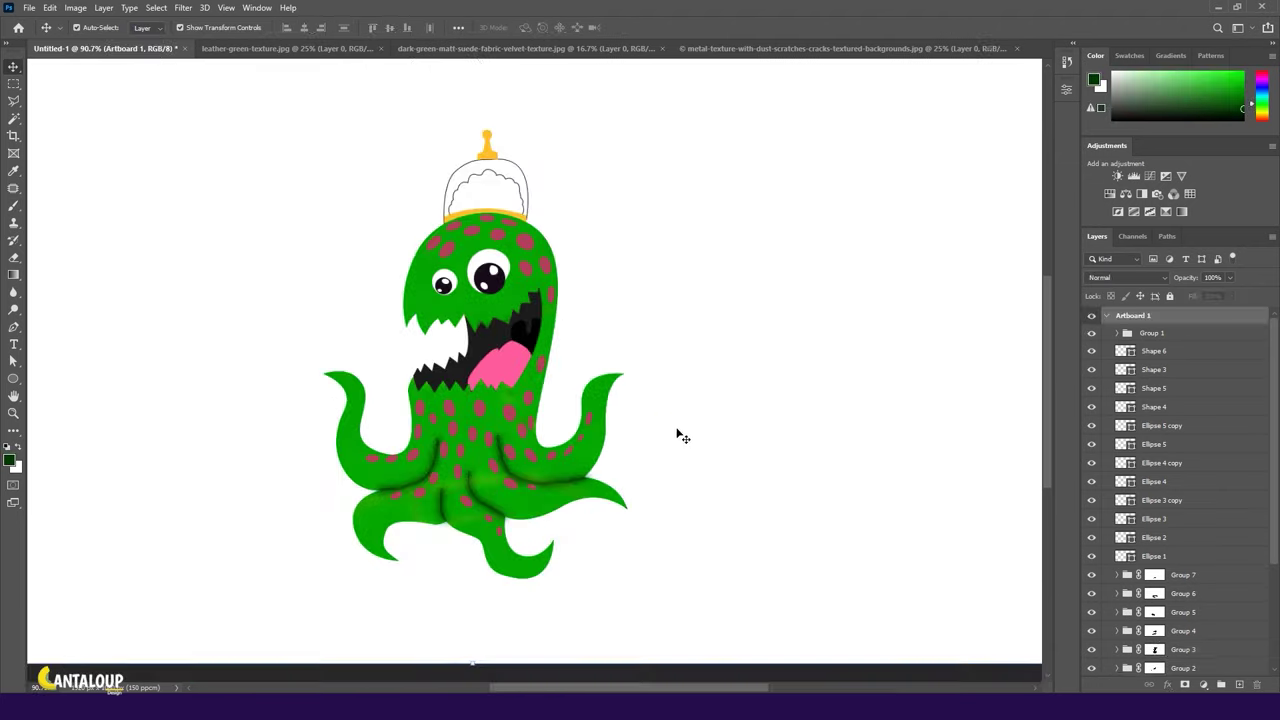
Gather all the texture groups into one group named 'skin'.
{"action": "left_click", "coordinate": [1150, 580]}
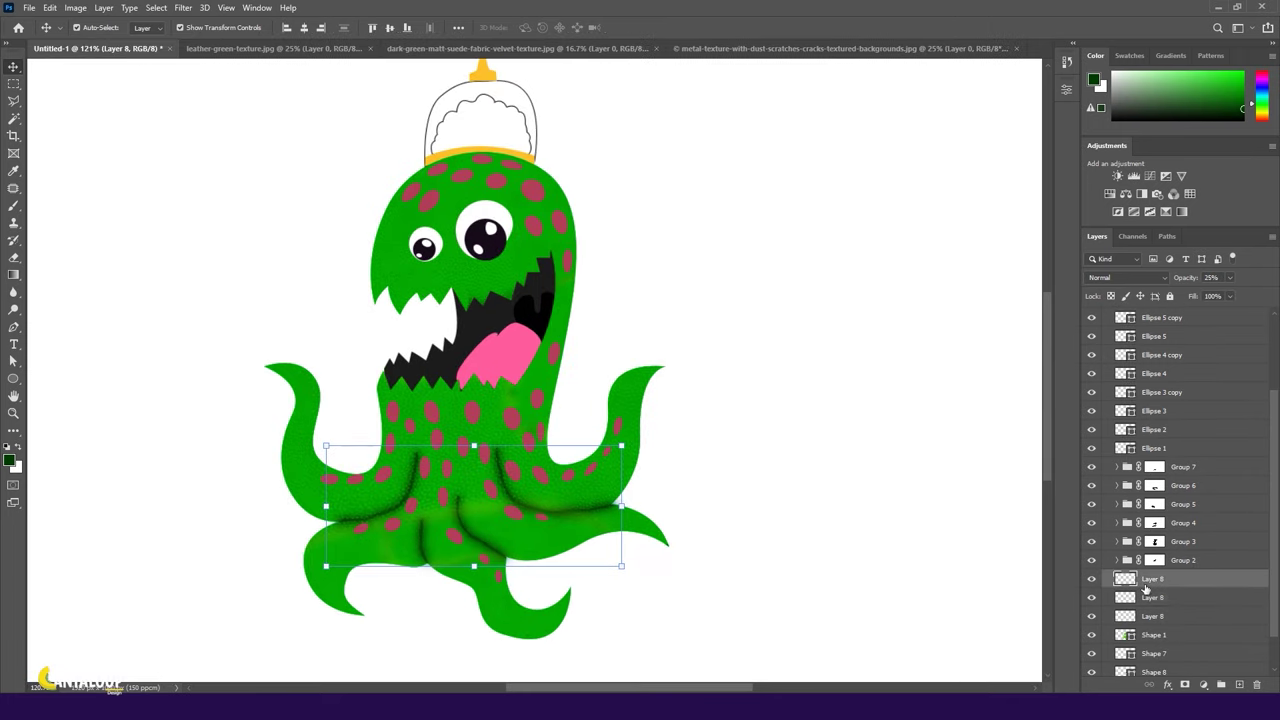
{"action": "left_click", "coordinate": [1193, 562]}
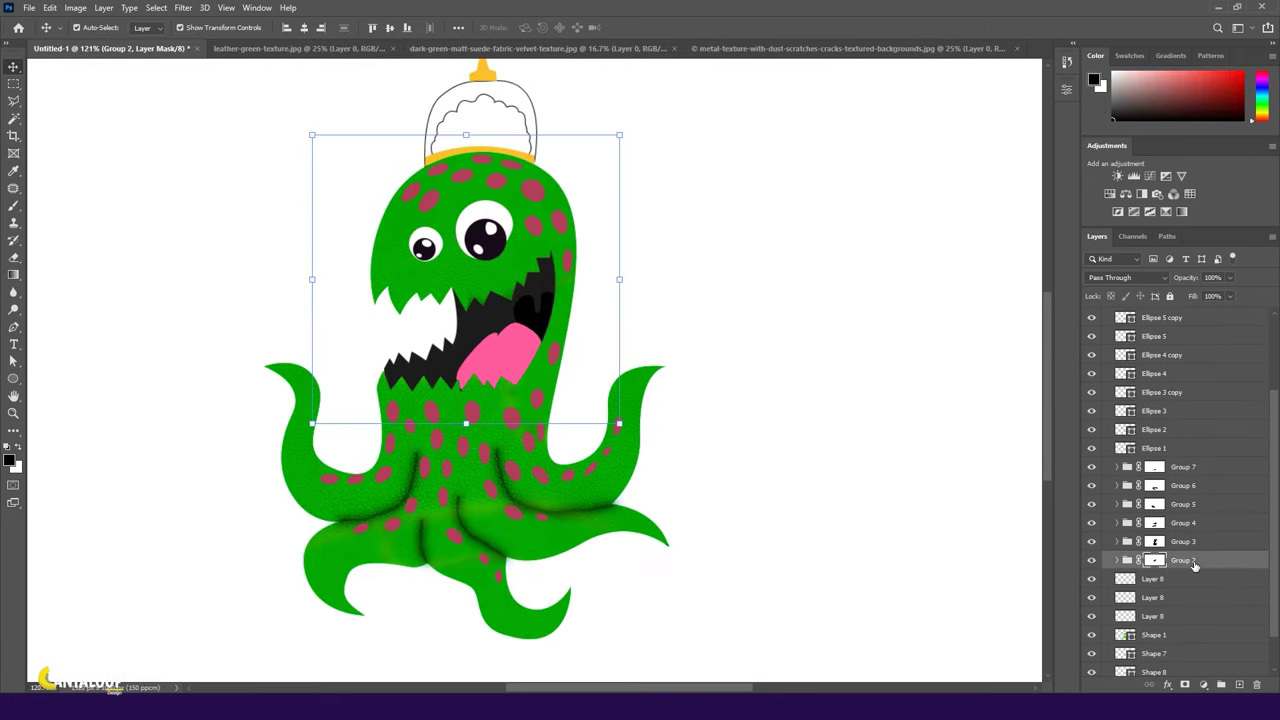
{"action": "left_click", "coordinate": [1185, 468], "text": "shift"}
{"action": "key", "text": "ctrl+g"}
{"action": "double_click", "coordinate": [1146, 519]}
{"action": "type", "text": "skin"}
{"action": "key", "text": "Return"}
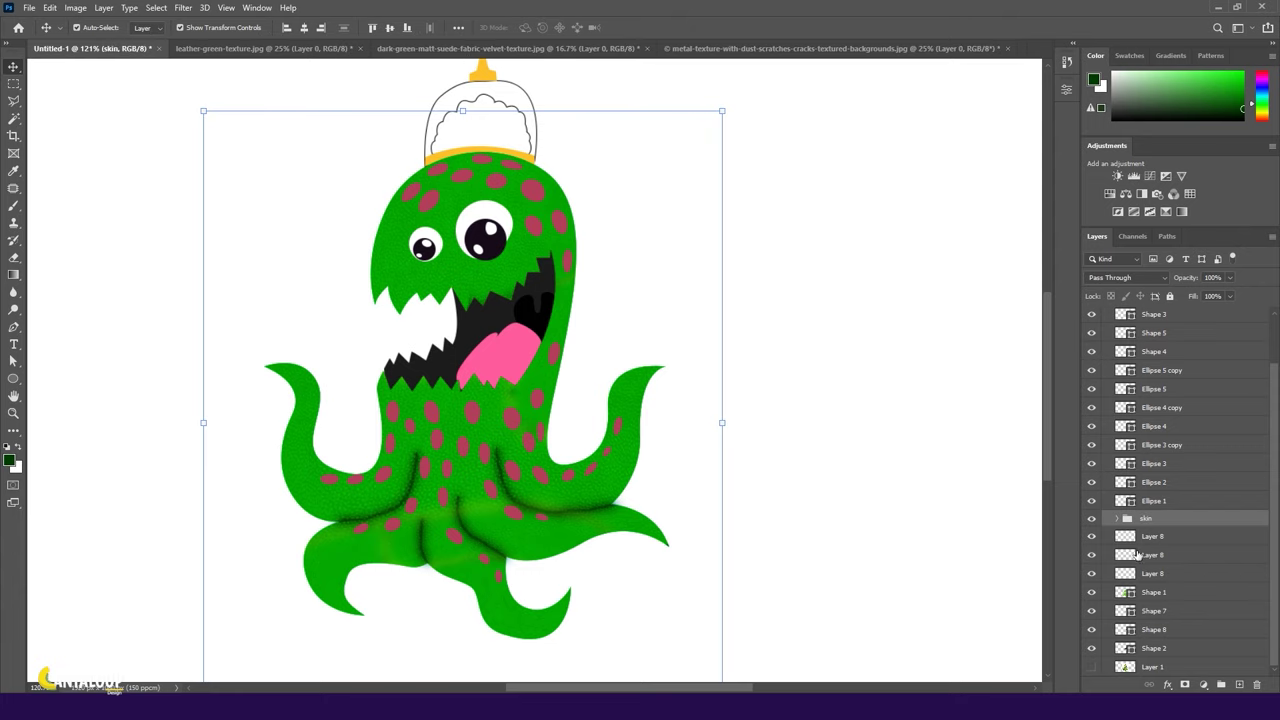
Add a mask to the skin group and briefly show then hide the reference sketch.
{"action": "left_click", "coordinate": [1186, 685]}
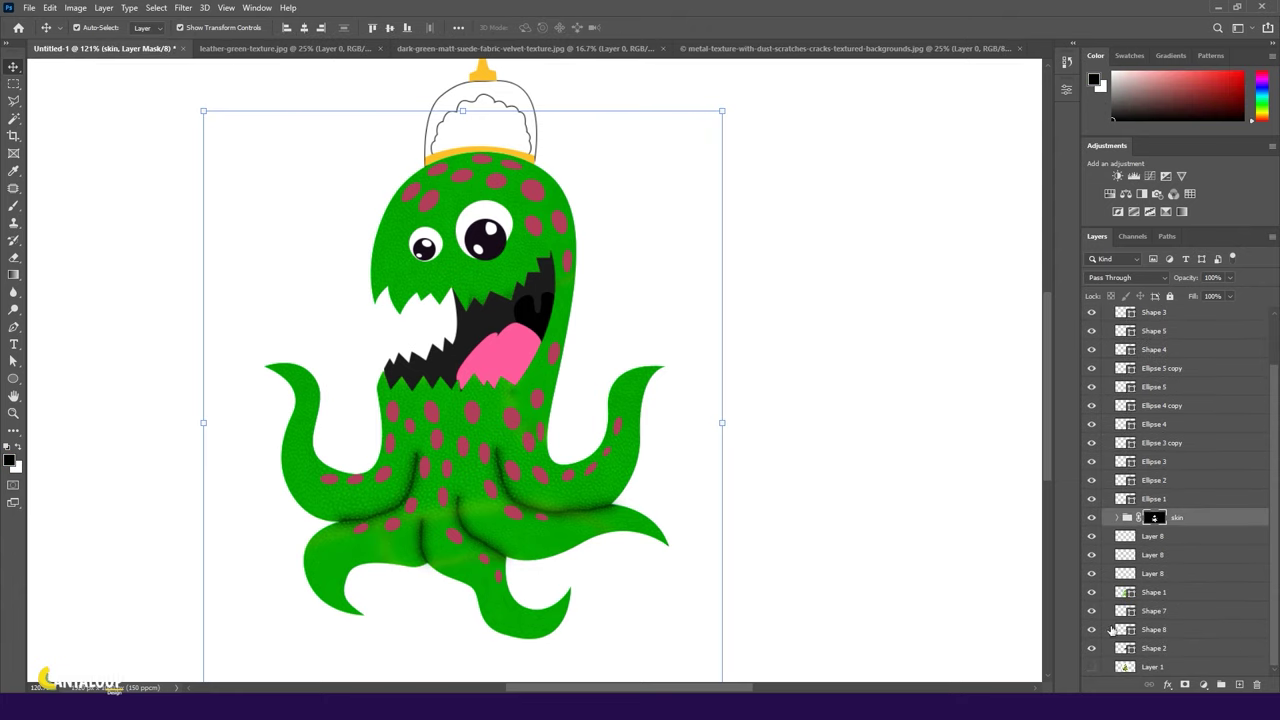
{"action": "left_click", "coordinate": [1091, 667]}
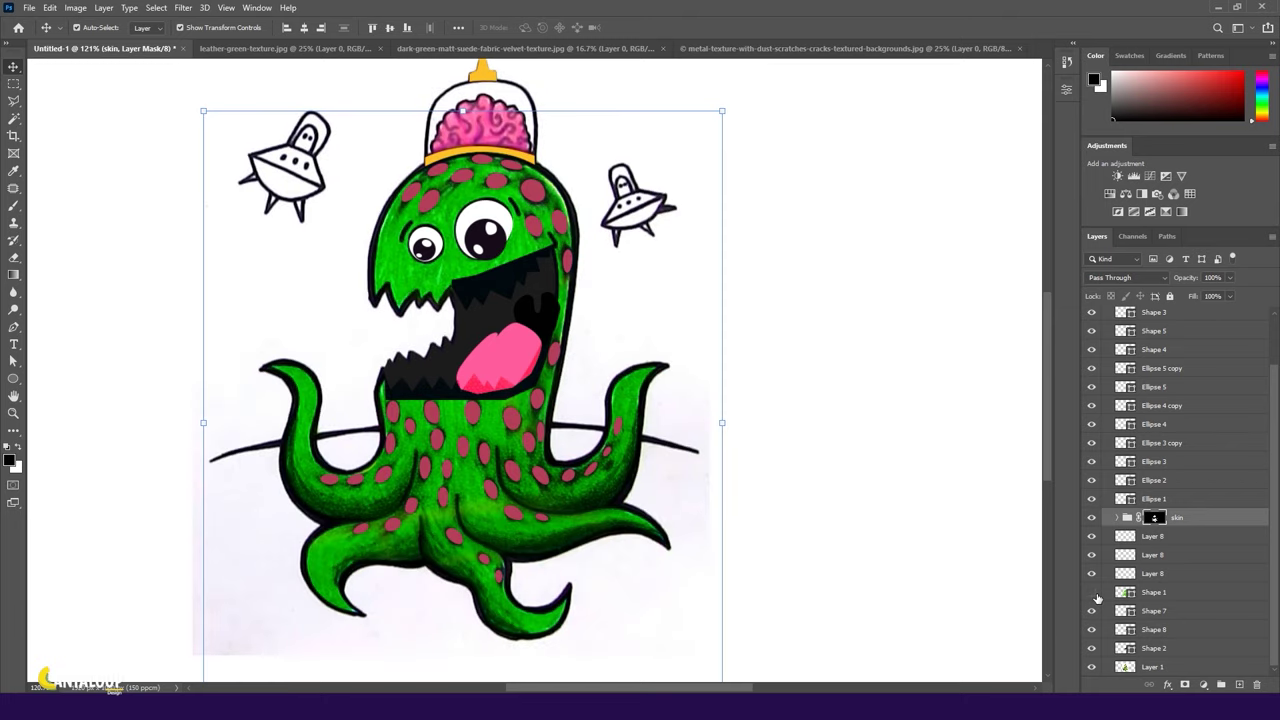
{"action": "left_click", "coordinate": [1091, 667]}
Add a clipped Exposure adjustment with lowered exposure and gamma, trying Overlay blend mode.
{"action": "left_click", "coordinate": [1165, 176]}
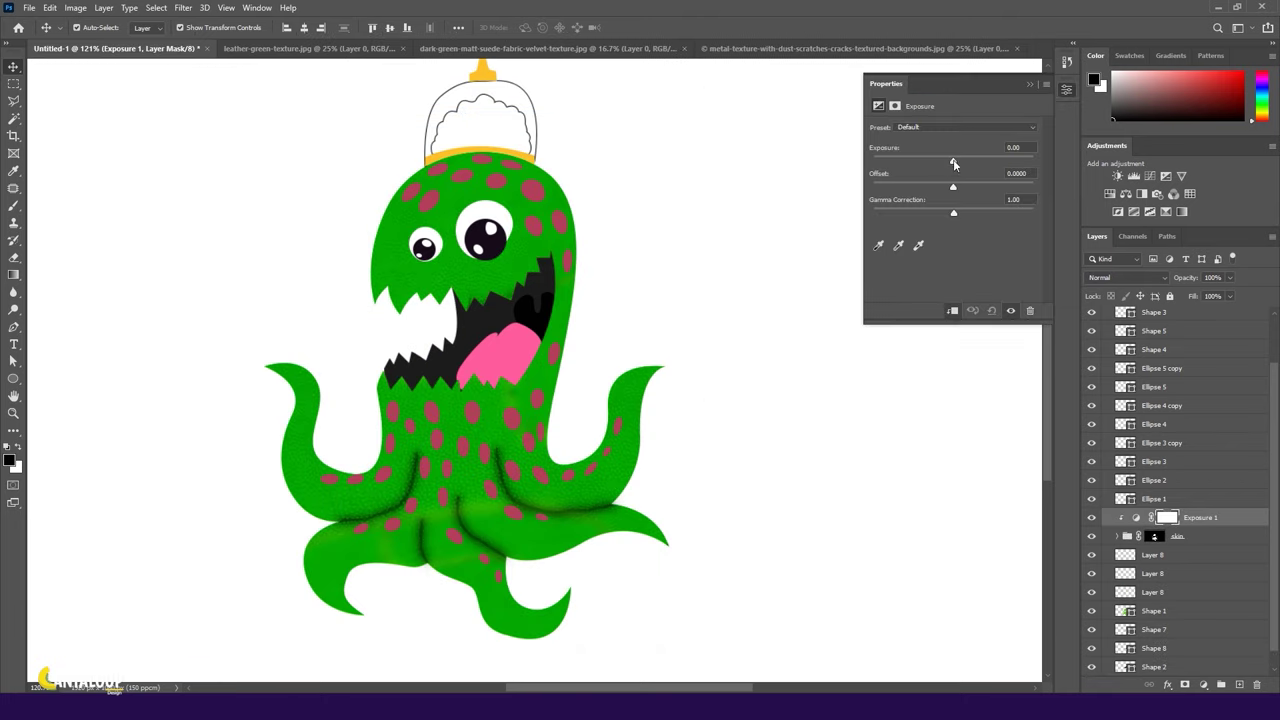
{"action": "mouse_move", "coordinate": [954, 164]}
{"action": "left_mouse_down"}
{"action": "mouse_move", "coordinate": [939, 161]}
{"action": "mouse_move", "coordinate": [939, 187]}
{"action": "mouse_move", "coordinate": [949, 213]}
{"action": "mouse_move", "coordinate": [966, 213]}
{"action": "left_mouse_up"}
{"action": "left_click_drag", "start_coordinate": [939, 161], "coordinate": [931, 162]}
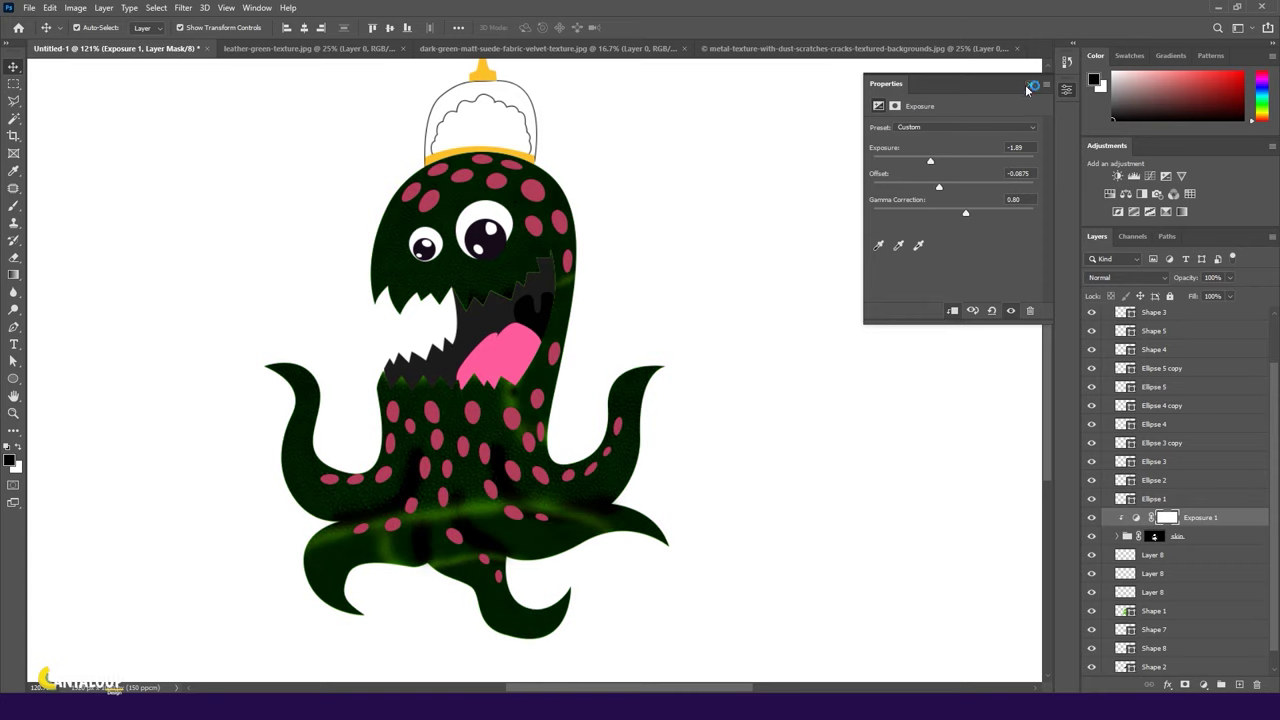
{"action": "left_click", "coordinate": [1034, 85]}
{"action": "left_click", "coordinate": [1127, 277]}
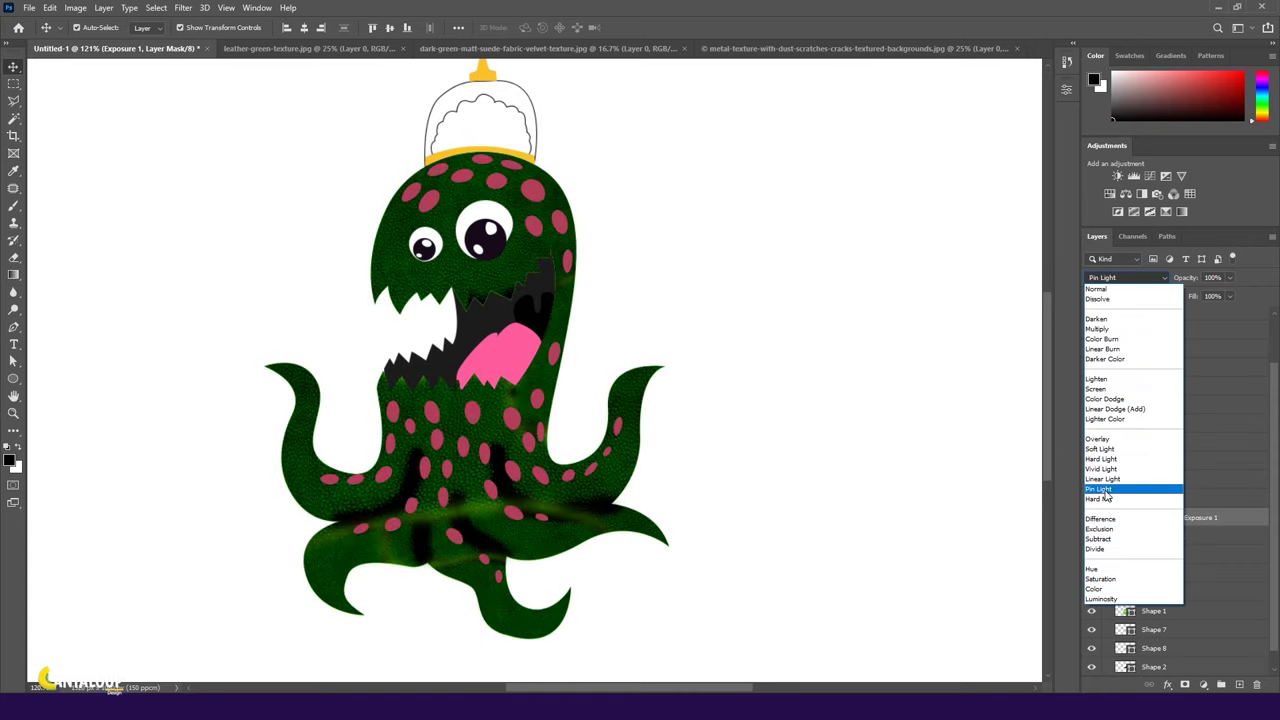
{"action": "left_click", "coordinate": [1097, 438]}
Retune the Exposure settings and switch its blend mode to Multiply.
{"action": "double_click", "coordinate": [1136, 517]}
{"action": "mouse_move", "coordinate": [921, 160]}
{"action": "left_mouse_down"}
{"action": "mouse_move", "coordinate": [908, 161]}
{"action": "mouse_move", "coordinate": [957, 161]}
{"action": "mouse_move", "coordinate": [941, 187]}
{"action": "mouse_move", "coordinate": [997, 214]}
{"action": "left_mouse_up"}
{"action": "left_click", "coordinate": [1127, 277]}
{"action": "left_click", "coordinate": [1100, 326]}
{"action": "left_click_drag", "start_coordinate": [936, 187], "coordinate": [927, 188]}
{"action": "left_click", "coordinate": [1030, 84]}
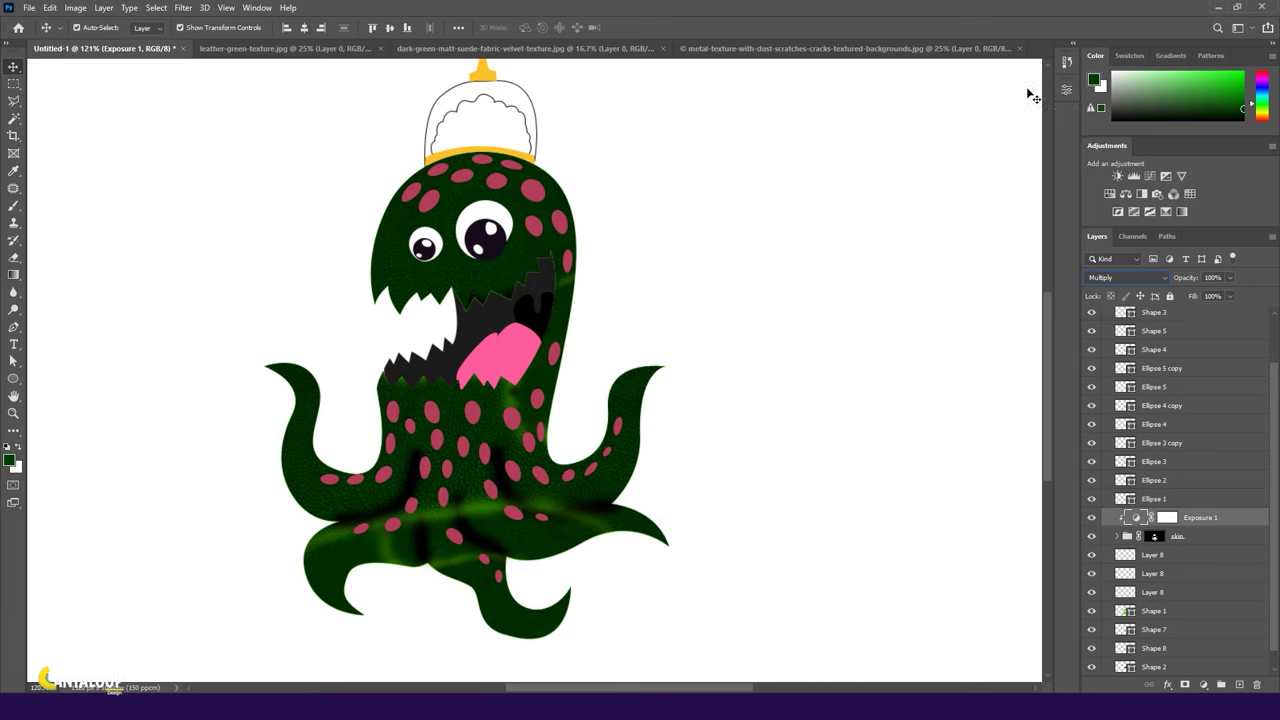
Invert the Exposure mask and paint white shading along the right tentacle edge and crease.
{"action": "left_click", "coordinate": [1166, 517]}
{"action": "key", "text": "ctrl+i"}
{"action": "key", "text": "b"}
{"action": "key", "text": "x"}
{"action": "scroll", "coordinate": [595, 450], "scroll_direction": "up", "scroll_amount": 3}
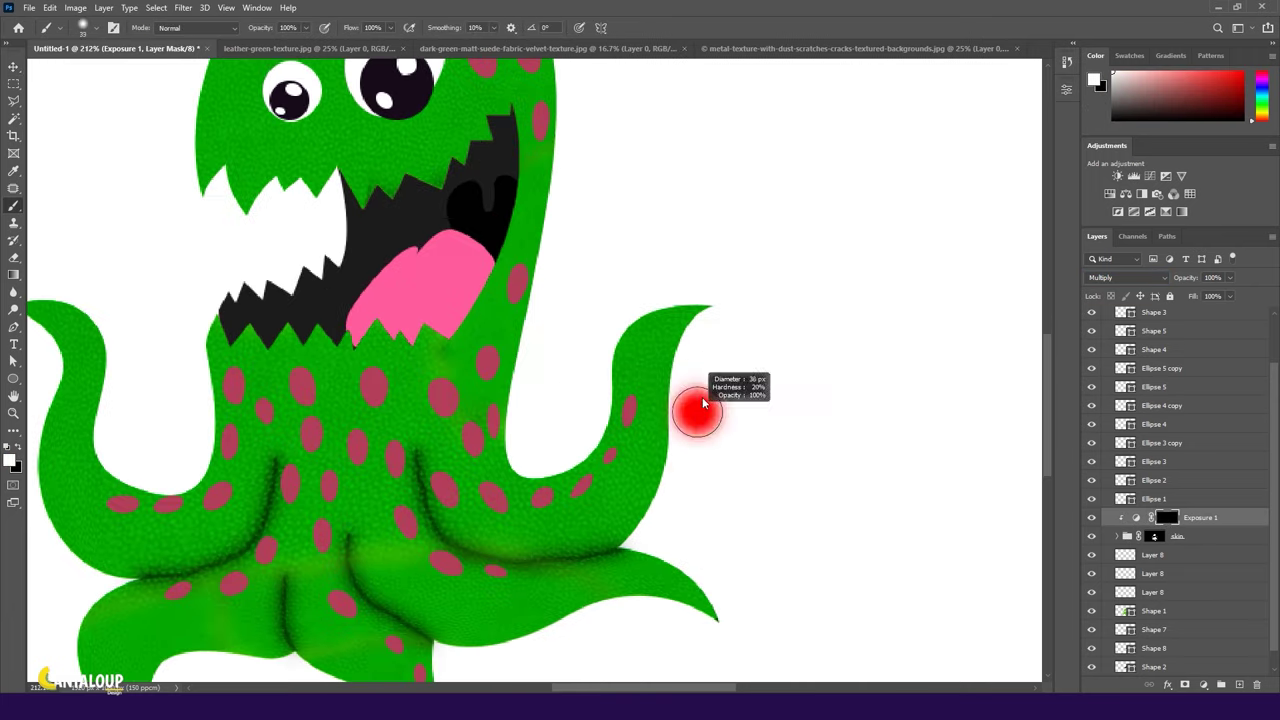
{"action": "left_click_drag", "start_coordinate": [683, 405], "coordinate": [680, 508]}
{"action": "scroll", "coordinate": [700, 523], "scroll_direction": "up", "scroll_amount": 3}
{"action": "key", "text": "x"}
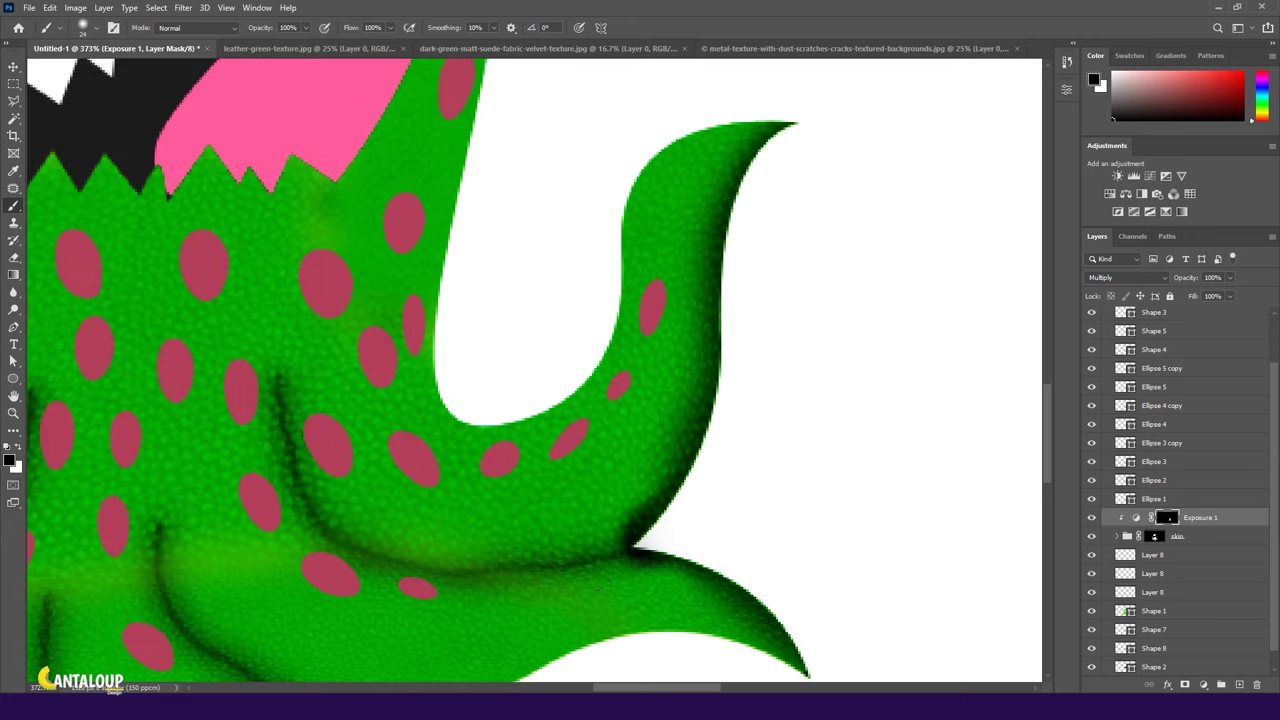
{"action": "left_click_drag", "start_coordinate": [662, 440], "coordinate": [635, 555]}
{"action": "scroll", "coordinate": [820, 395], "scroll_direction": "down", "scroll_amount": 2}
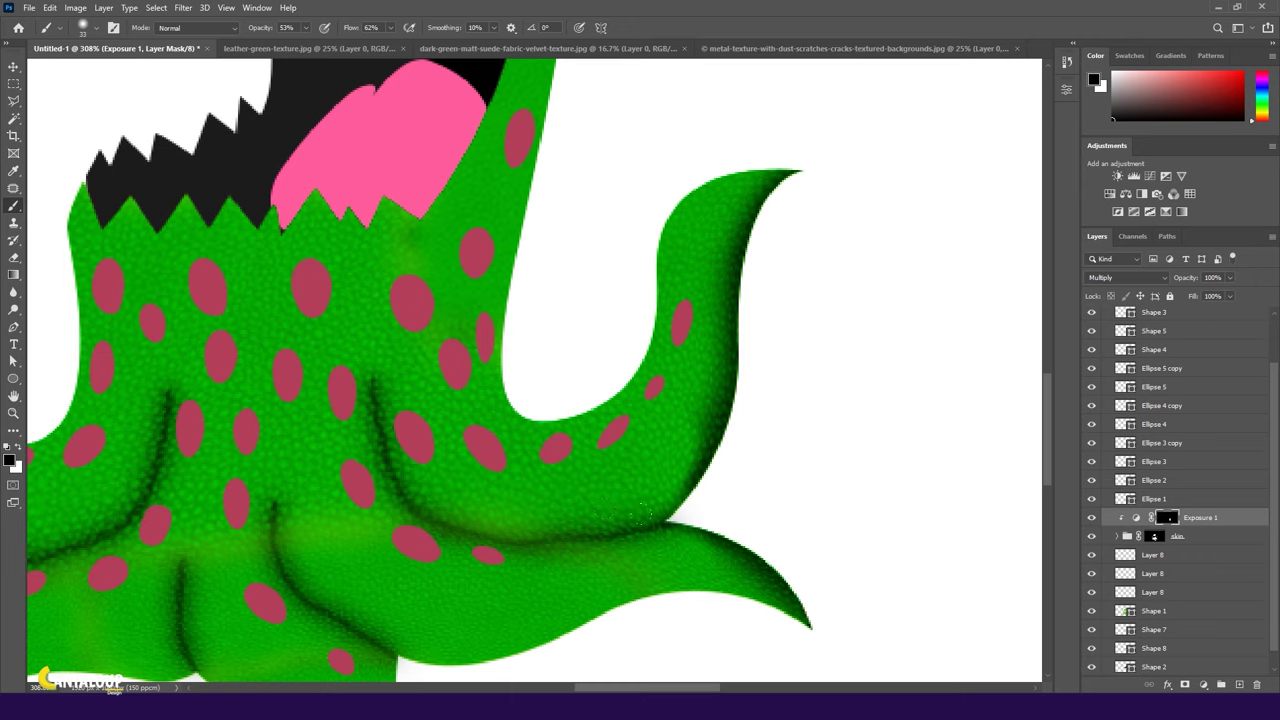
{"action": "key", "text": "x"}
{"action": "left_click_drag", "start_coordinate": [640, 510], "coordinate": [450, 545]}
{"action": "mouse_move", "coordinate": [355, 385]}
{"action": "left_mouse_down"}
{"action": "mouse_move", "coordinate": [450, 545]}
{"action": "mouse_move", "coordinate": [650, 510]}
{"action": "left_mouse_up"}
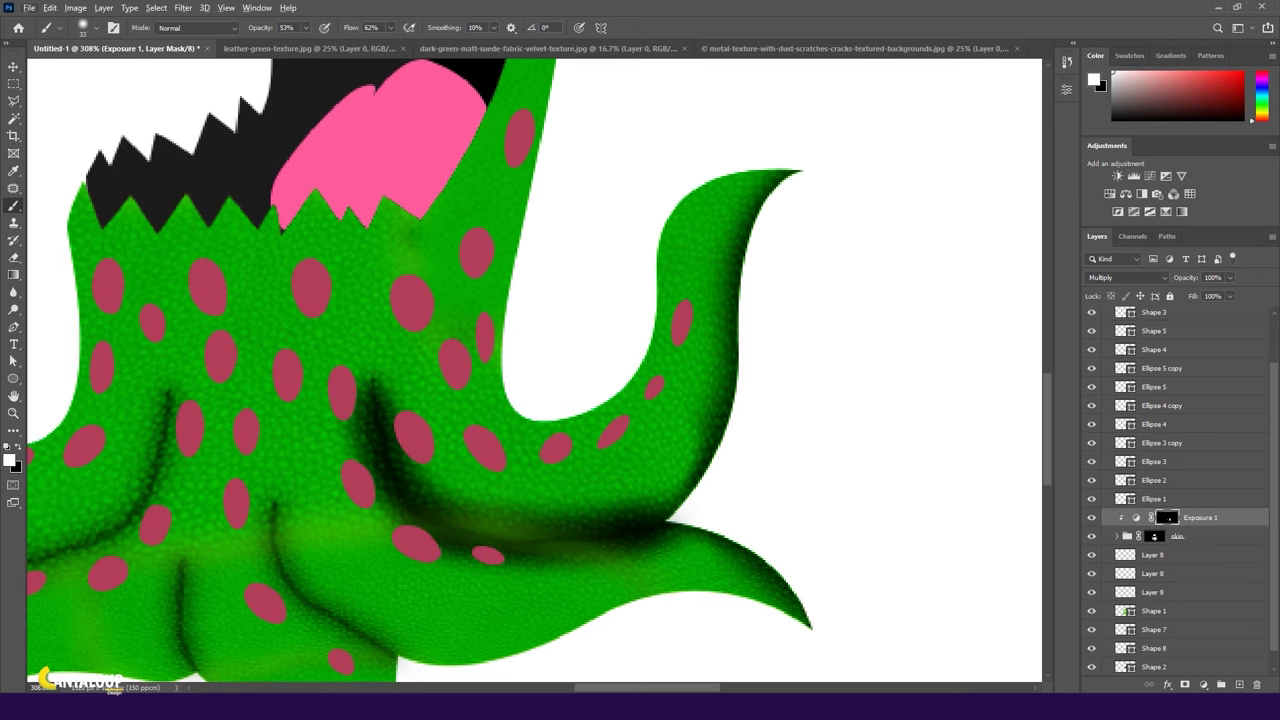
Paint shading along the lower, bottom and left tentacle edges on the Exposure mask.
{"action": "scroll", "coordinate": [697, 503], "scroll_direction": "down", "scroll_amount": 3}
{"action": "scroll", "coordinate": [697, 503], "scroll_direction": "up", "scroll_amount": 2}
{"action": "scroll", "coordinate": [787, 571], "scroll_direction": "down", "scroll_amount": 1}
{"action": "mouse_move", "coordinate": [787, 571]}
{"action": "left_mouse_down"}
{"action": "mouse_move", "coordinate": [666, 563]}
{"action": "mouse_move", "coordinate": [751, 528]}
{"action": "mouse_move", "coordinate": [551, 591]}
{"action": "mouse_move", "coordinate": [707, 554]}
{"action": "left_mouse_up"}
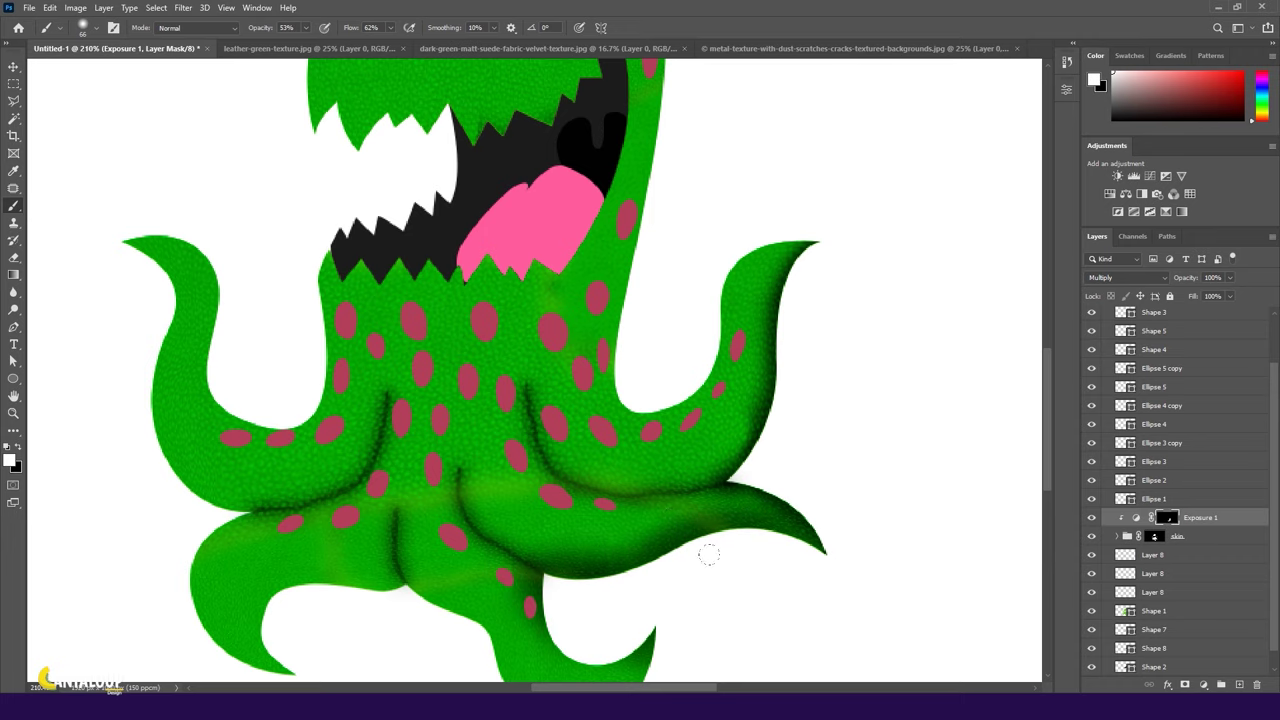
{"action": "scroll", "coordinate": [707, 554], "scroll_direction": "up", "scroll_amount": 2}
{"action": "mouse_move", "coordinate": [540, 500]}
{"action": "left_mouse_down"}
{"action": "mouse_move", "coordinate": [545, 565]}
{"action": "mouse_move", "coordinate": [620, 620]}
{"action": "mouse_move", "coordinate": [680, 610]}
{"action": "left_mouse_up"}
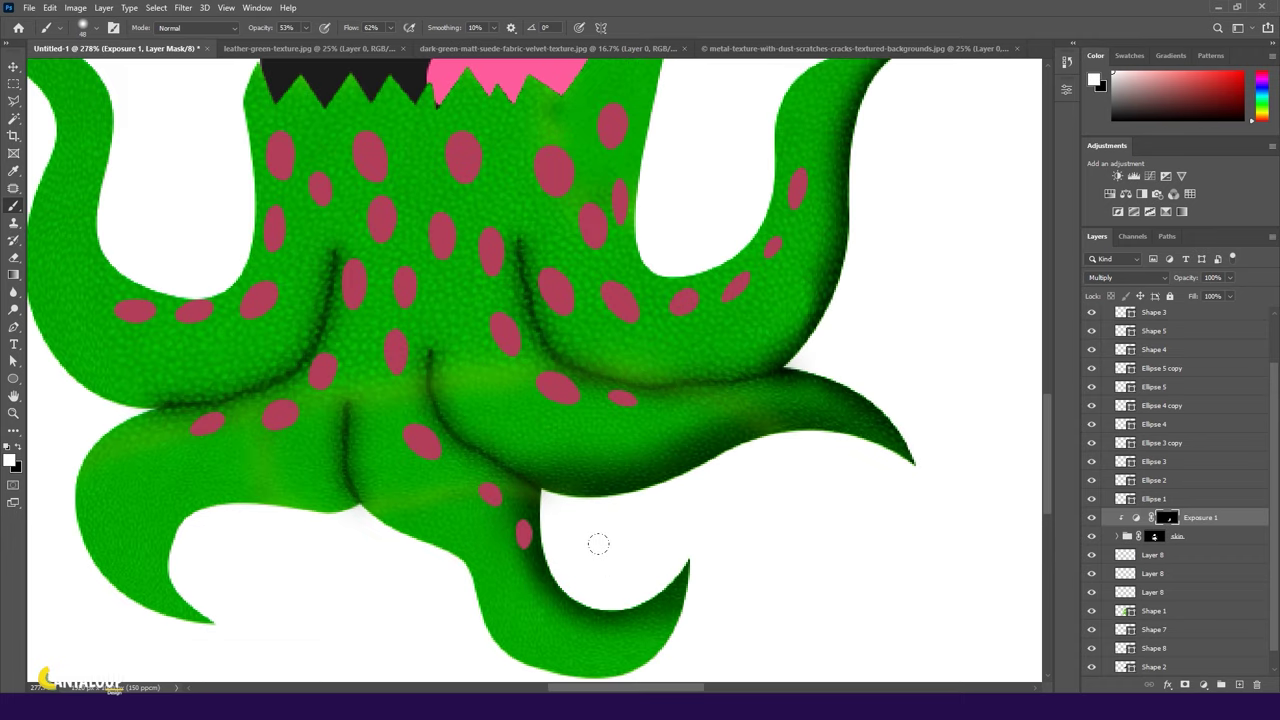
{"action": "scroll", "coordinate": [598, 543], "scroll_direction": "down", "scroll_amount": 4}
{"action": "scroll", "coordinate": [600, 623], "scroll_direction": "up", "scroll_amount": 3}
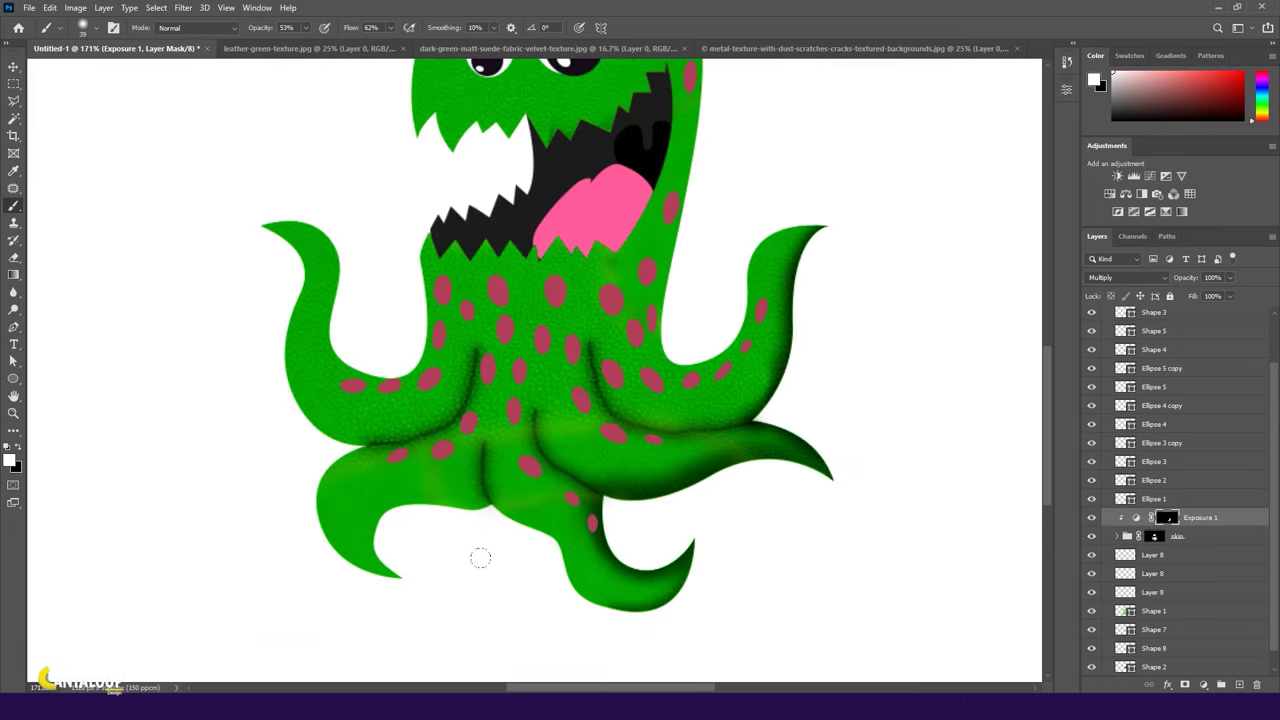
{"action": "scroll", "coordinate": [480, 557], "scroll_direction": "up", "scroll_amount": 1}
{"action": "mouse_move", "coordinate": [428, 528]}
{"action": "left_mouse_down"}
{"action": "mouse_move", "coordinate": [357, 543]}
{"action": "mouse_move", "coordinate": [466, 528]}
{"action": "mouse_move", "coordinate": [417, 525]}
{"action": "mouse_move", "coordinate": [580, 575]}
{"action": "mouse_move", "coordinate": [635, 620]}
{"action": "left_mouse_up"}
{"action": "mouse_move", "coordinate": [257, 236]}
{"action": "left_mouse_down"}
{"action": "mouse_move", "coordinate": [250, 430]}
{"action": "mouse_move", "coordinate": [242, 324]}
{"action": "mouse_move", "coordinate": [264, 448]}
{"action": "left_mouse_up"}
{"action": "key", "text": "ctrl+z"}
{"action": "mouse_move", "coordinate": [297, 571]}
{"action": "left_mouse_down"}
{"action": "mouse_move", "coordinate": [305, 430]}
{"action": "mouse_move", "coordinate": [260, 508]}
{"action": "left_mouse_up"}
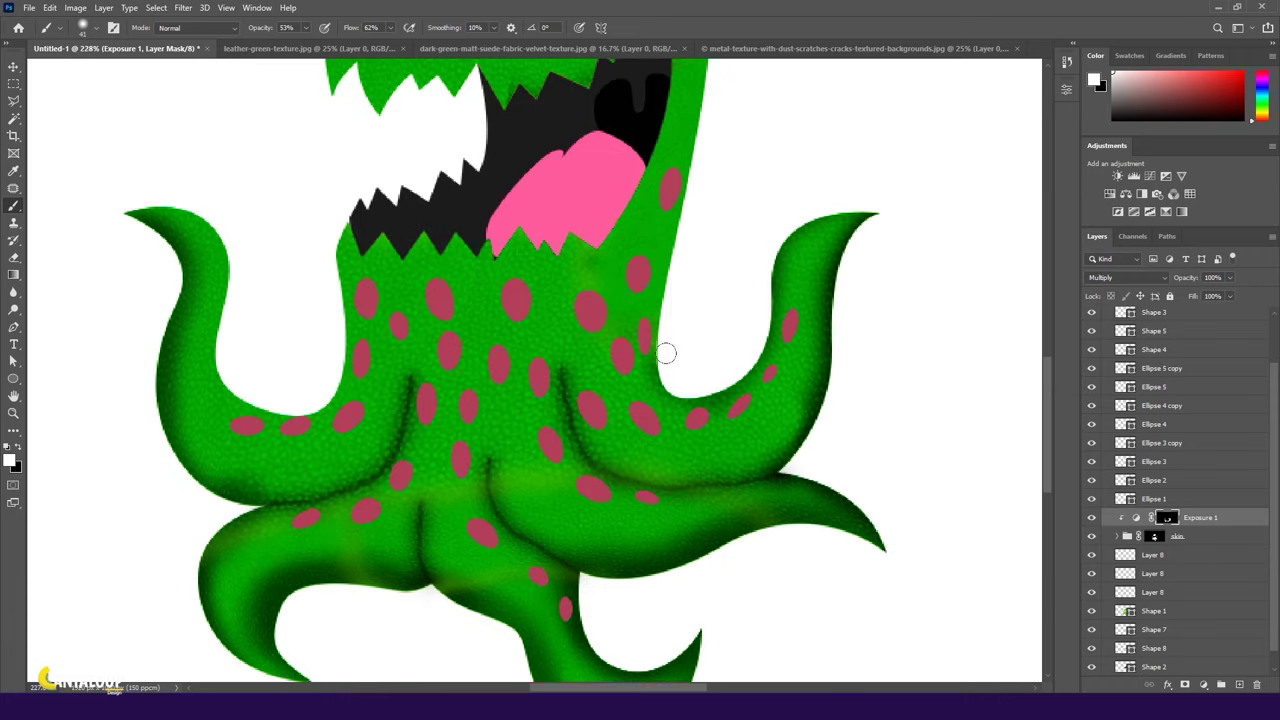
Shade the right side of the body, then resize the brush and switch to black.
{"action": "mouse_move", "coordinate": [697, 135]}
{"action": "left_mouse_down"}
{"action": "mouse_move", "coordinate": [694, 323]}
{"action": "mouse_move", "coordinate": [672, 430]}
{"action": "left_mouse_up"}
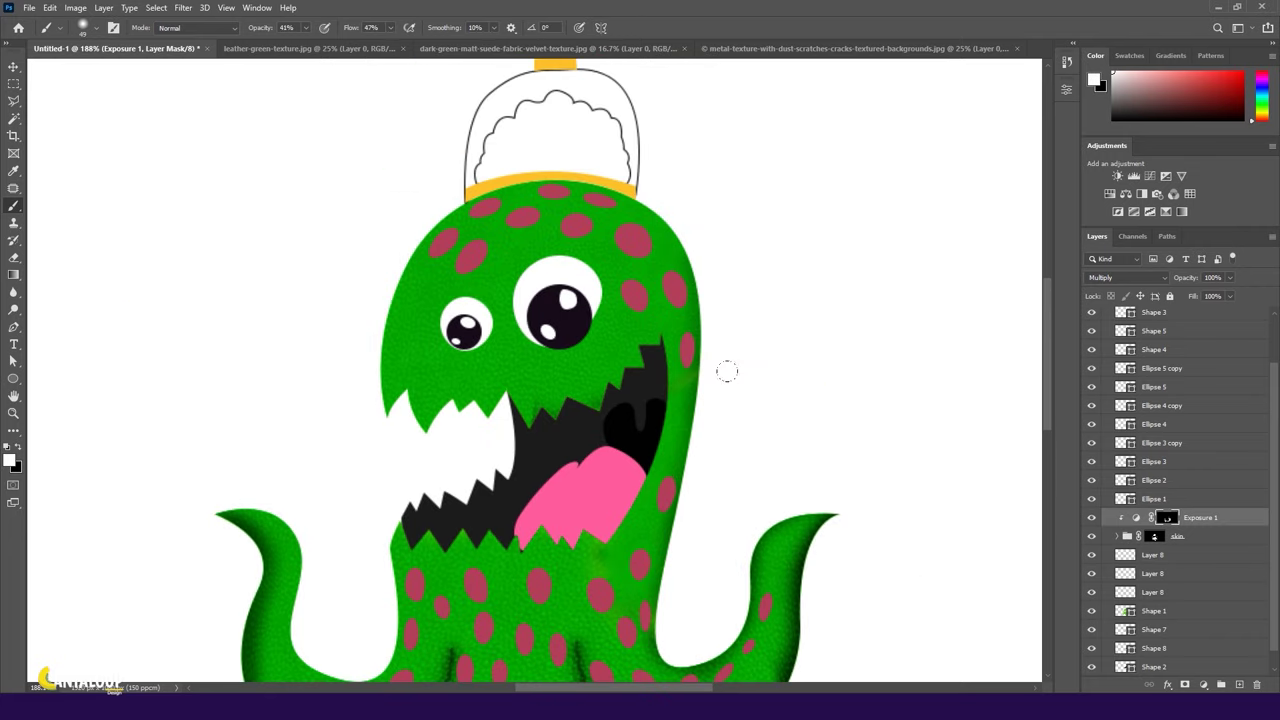
{"action": "scroll", "coordinate": [372, 252], "scroll_direction": "down", "scroll_amount": 2}
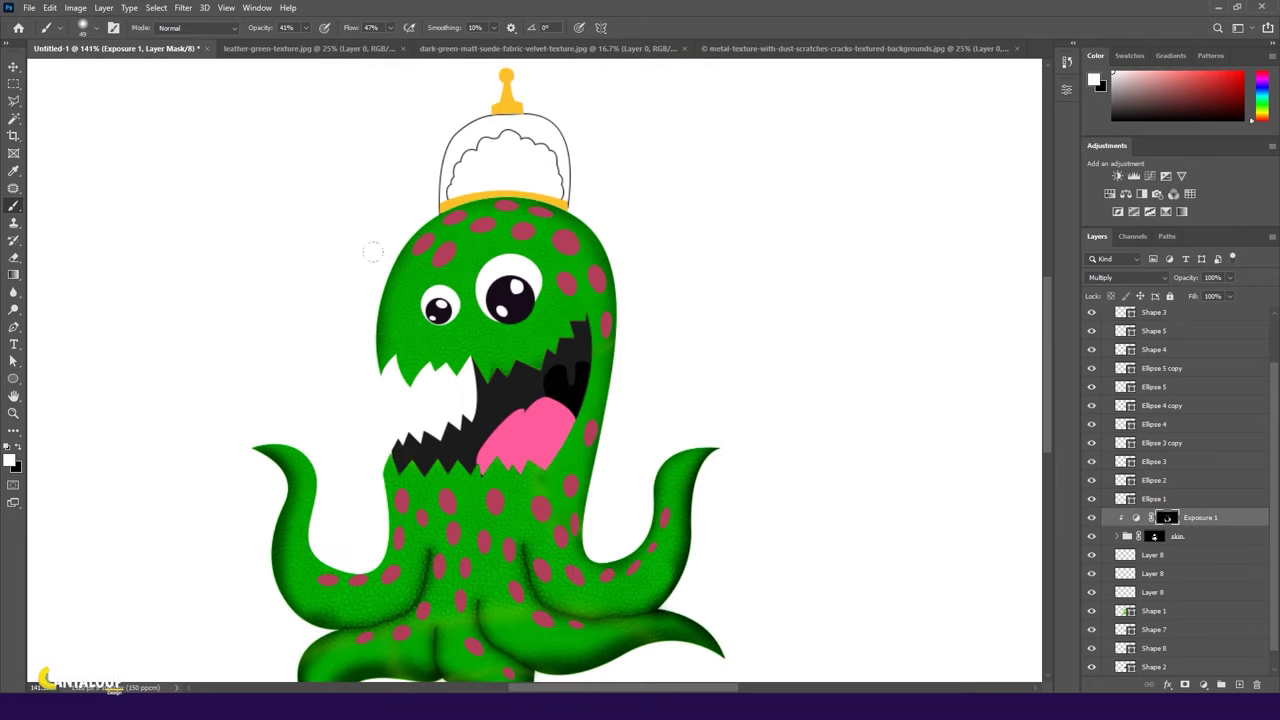
{"action": "scroll", "coordinate": [697, 323], "scroll_direction": "down", "scroll_amount": 2}
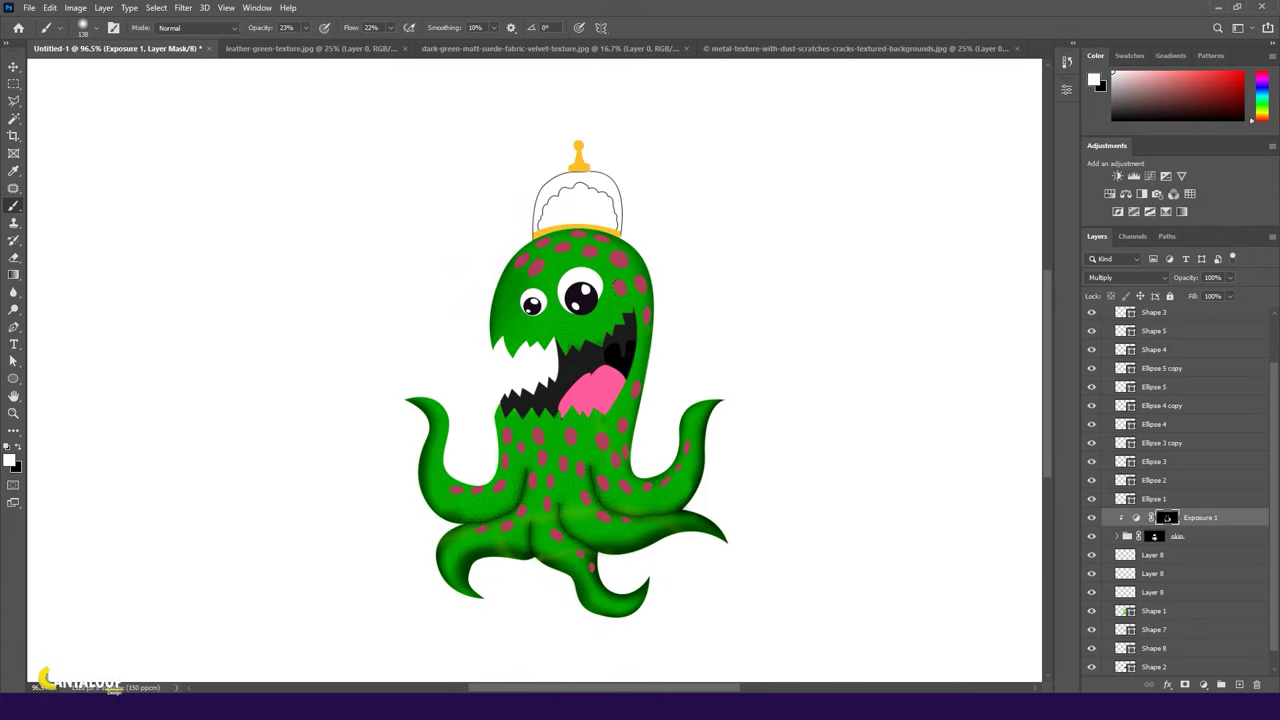
{"action": "scroll", "coordinate": [654, 320], "scroll_direction": "up", "scroll_amount": 1}
{"action": "left_click_drag", "start_coordinate": [345, 33], "coordinate": [353, 33]}
{"action": "scroll", "coordinate": [429, 329], "scroll_direction": "up", "scroll_amount": 3}
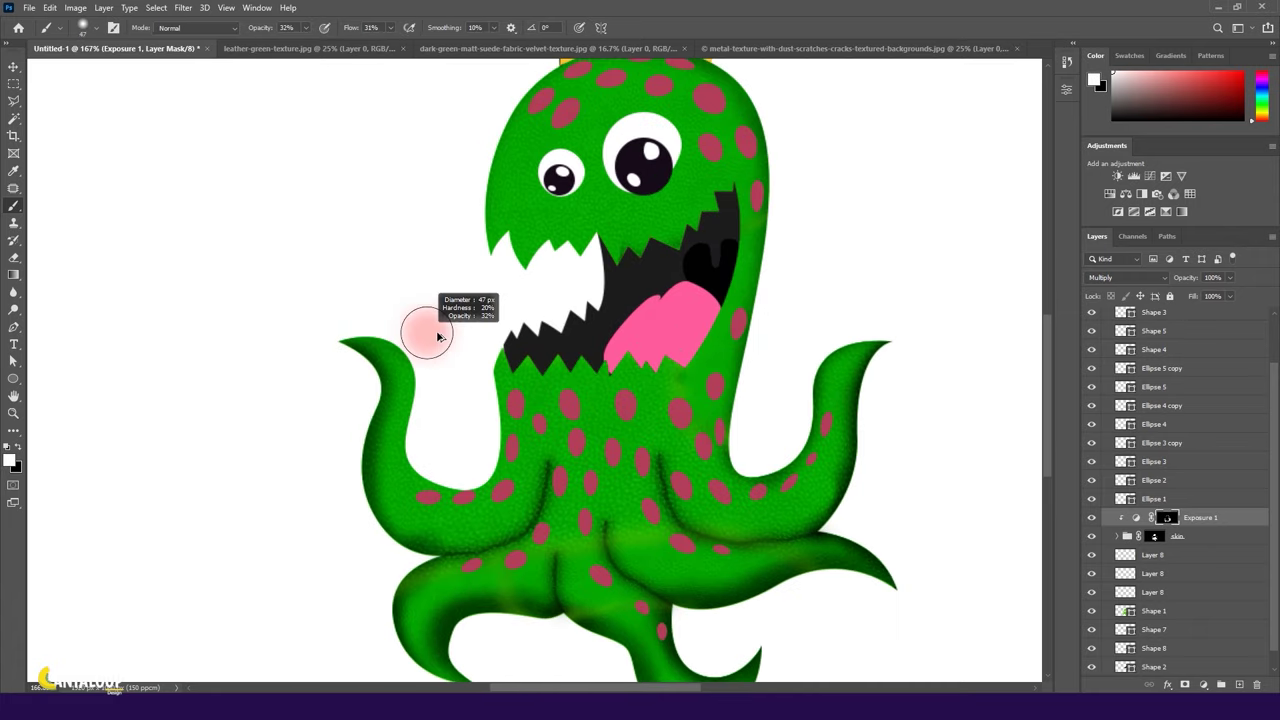
{"action": "scroll", "coordinate": [560, 410], "scroll_direction": "down", "scroll_amount": 4}
{"action": "scroll", "coordinate": [549, 472], "scroll_direction": "up", "scroll_amount": 2}
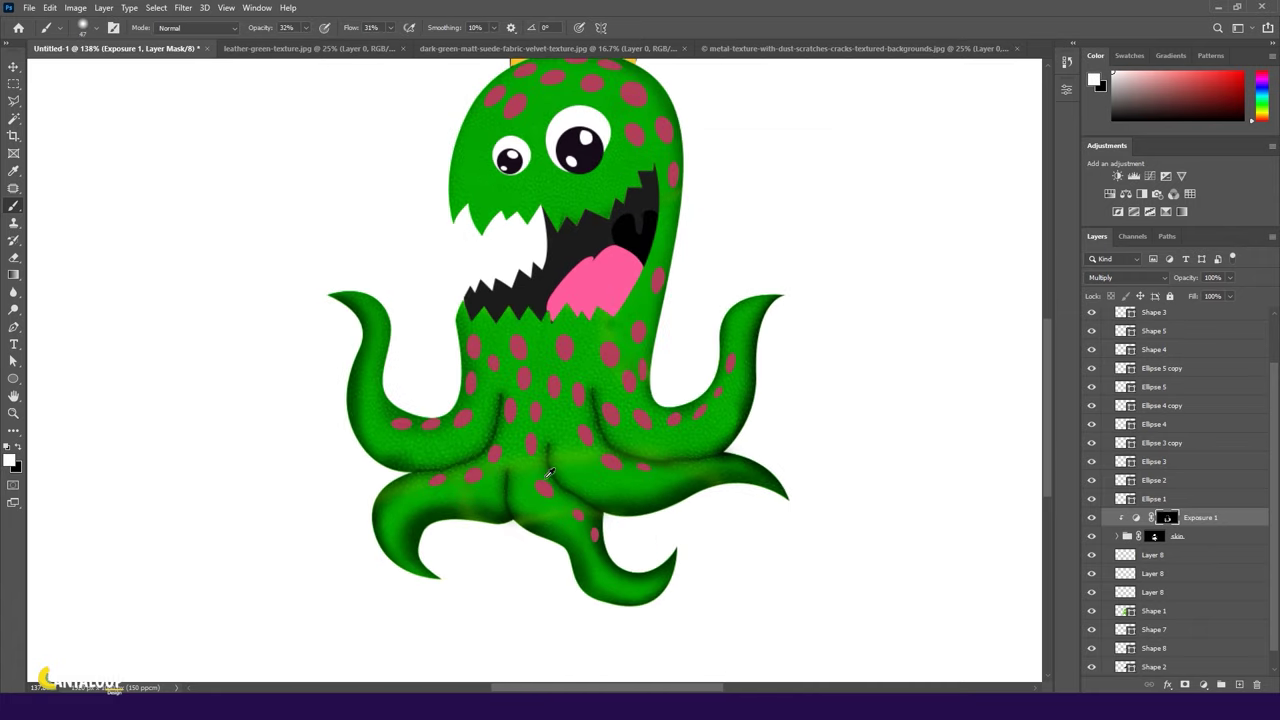
{"action": "key", "text": "x"}
{"action": "scroll", "coordinate": [461, 569], "scroll_direction": "up", "scroll_amount": 2}
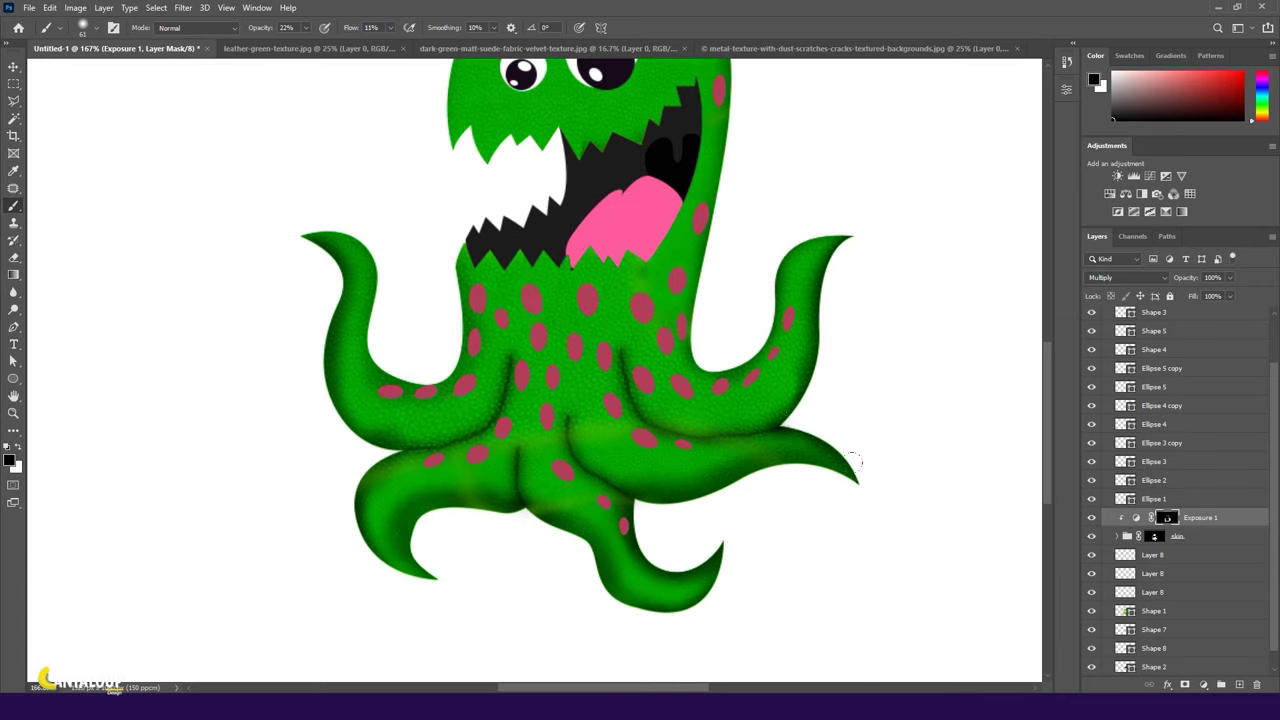
Paint a soft black stroke over the tentacle join on Group 6's mask.
{"action": "left_click", "coordinate": [1116, 536]}
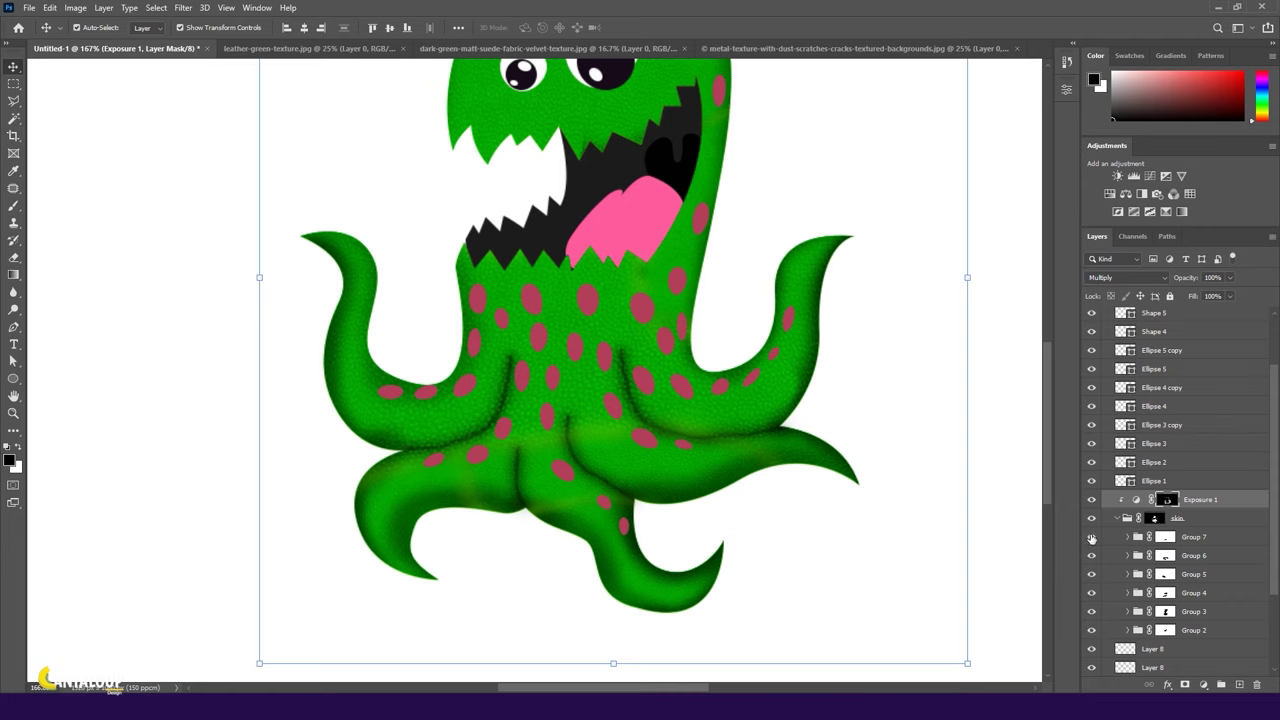
{"action": "left_click", "coordinate": [1180, 539]}
{"action": "scroll", "coordinate": [537, 520], "scroll_direction": "up", "scroll_amount": 1}
{"action": "key", "text": "x"}
{"action": "scroll", "coordinate": [538, 520], "scroll_direction": "up", "scroll_amount": 1}
{"action": "scroll", "coordinate": [564, 545], "scroll_direction": "down", "scroll_amount": 1}
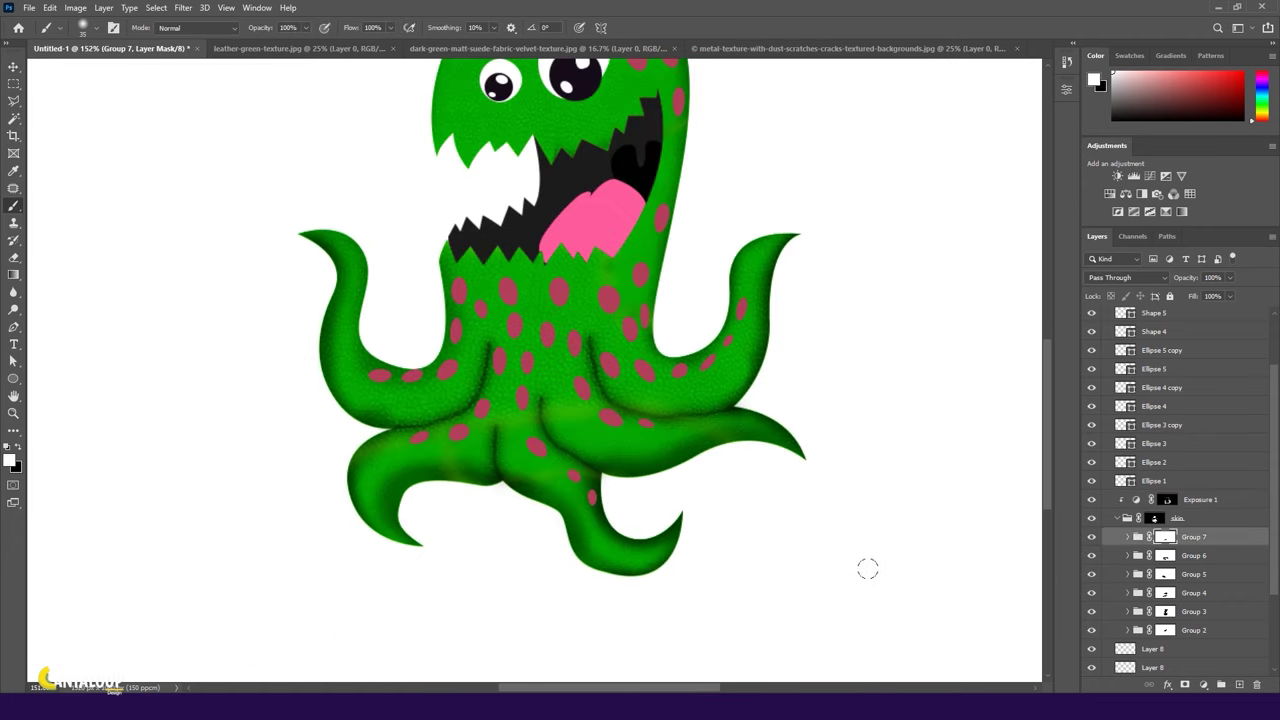
{"action": "left_click", "coordinate": [1193, 555]}
{"action": "scroll", "coordinate": [430, 470], "scroll_direction": "up", "scroll_amount": 1}
{"action": "scroll", "coordinate": [388, 460], "scroll_direction": "up", "scroll_amount": 1}
{"action": "key", "text": "x"}
{"action": "left_click_drag", "start_coordinate": [388, 460], "coordinate": [452, 466]}
{"action": "key", "text": "x"}
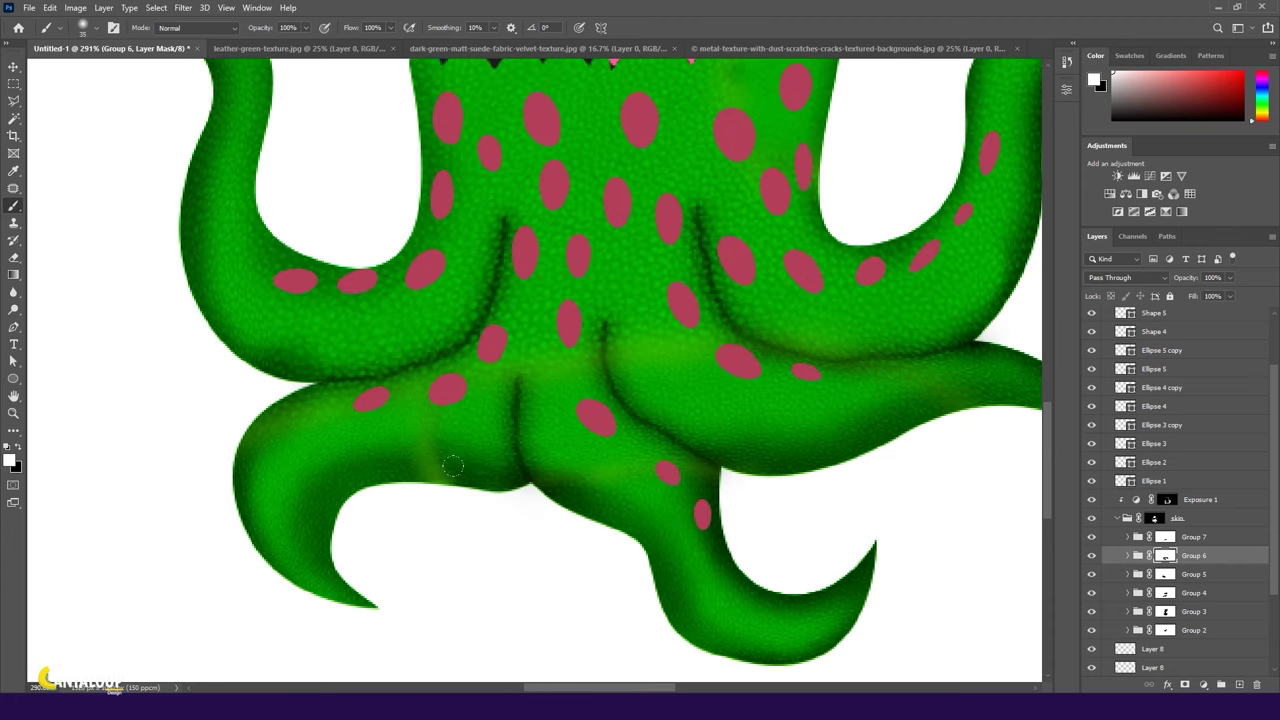
Blend the tentacle junction with a faint stroke on Group 4's mask.
{"action": "left_click", "coordinate": [1116, 578]}
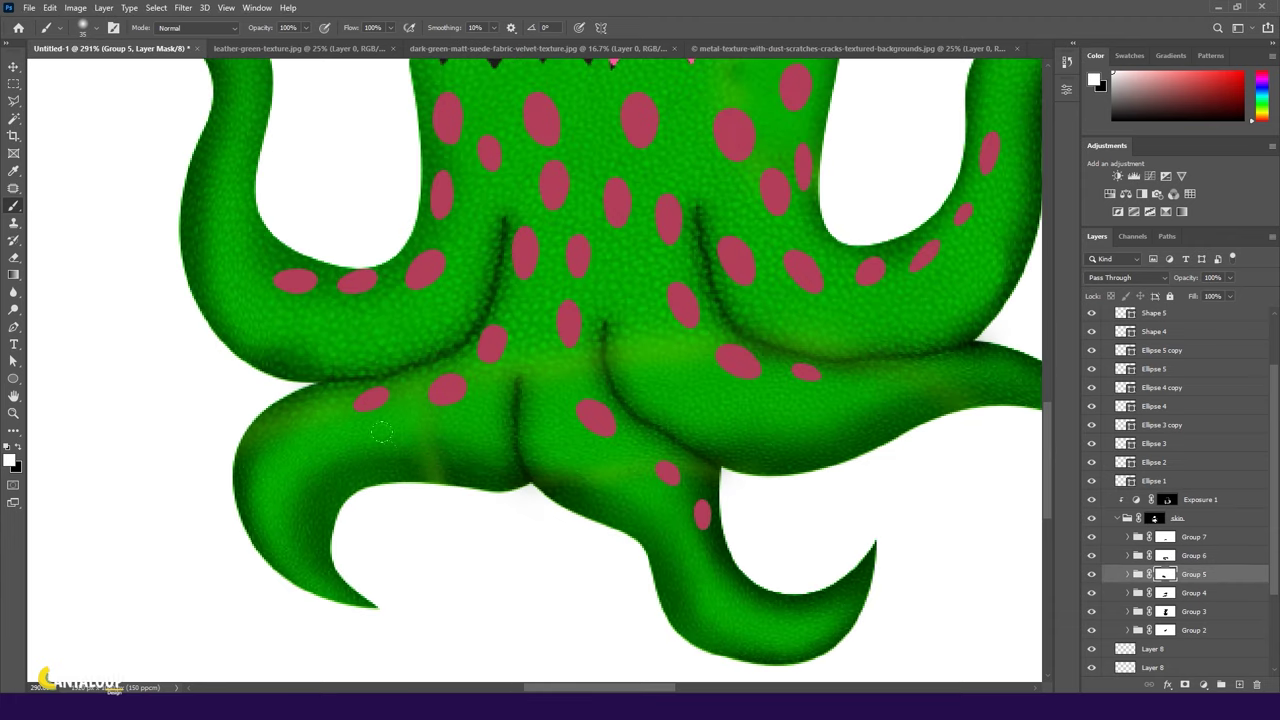
{"action": "scroll", "coordinate": [551, 584], "scroll_direction": "down", "scroll_amount": 2}
{"action": "scroll", "coordinate": [560, 450], "scroll_direction": "up", "scroll_amount": 1}
{"action": "left_click", "coordinate": [1160, 593]}
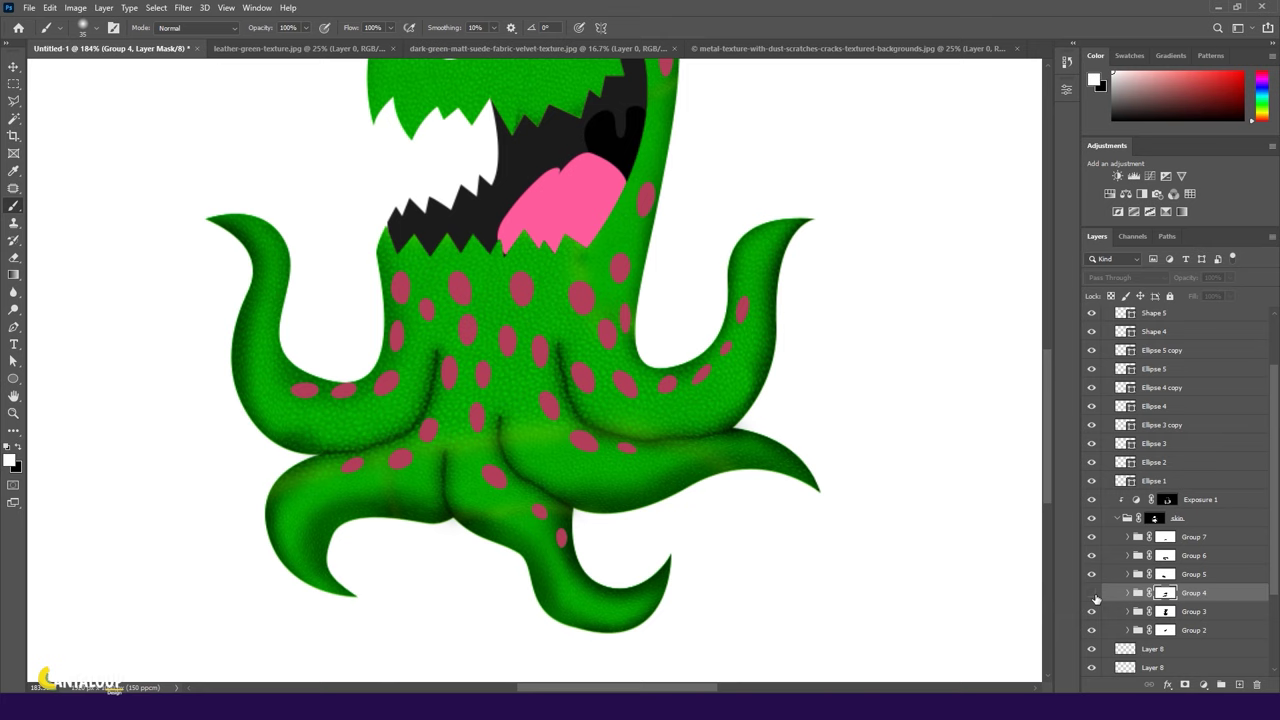
{"action": "left_click_drag", "start_coordinate": [474, 447], "coordinate": [500, 430]}
{"action": "key", "text": "x"}
{"action": "scroll", "coordinate": [520, 440], "scroll_direction": "up", "scroll_amount": 1}
{"action": "key", "text": "x"}
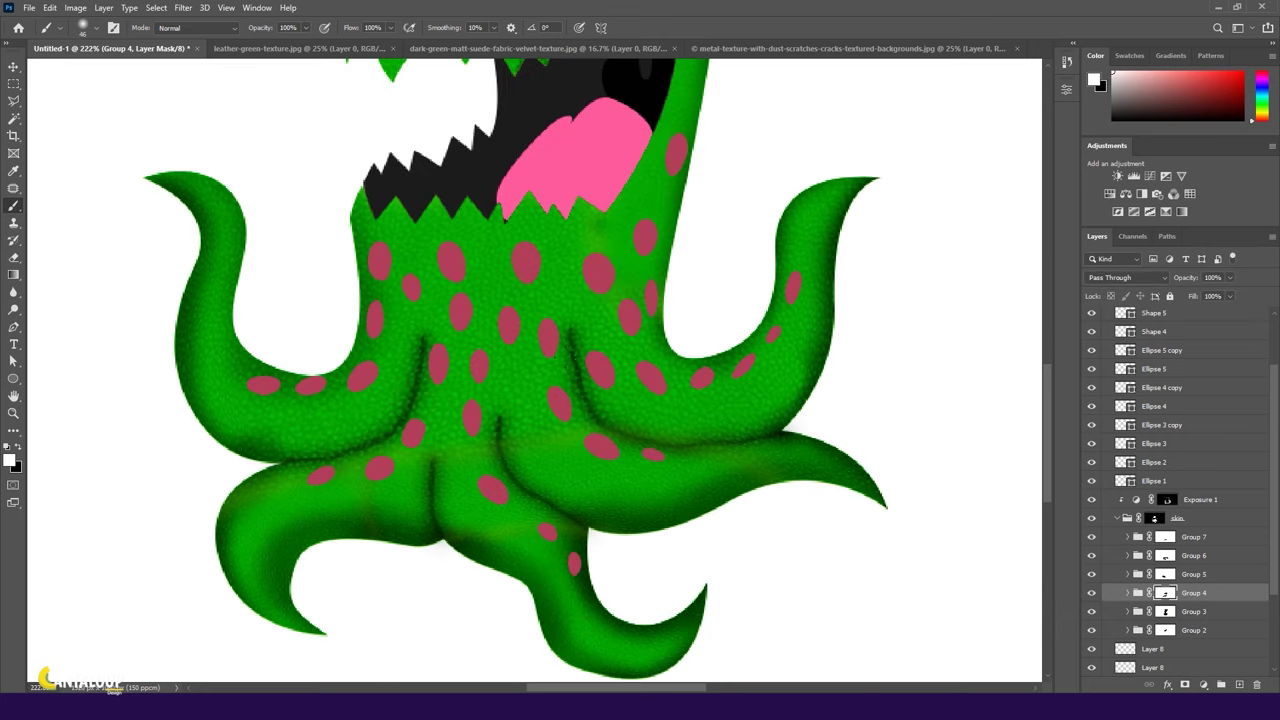
{"action": "scroll", "coordinate": [500, 368], "scroll_direction": "down", "scroll_amount": 3}
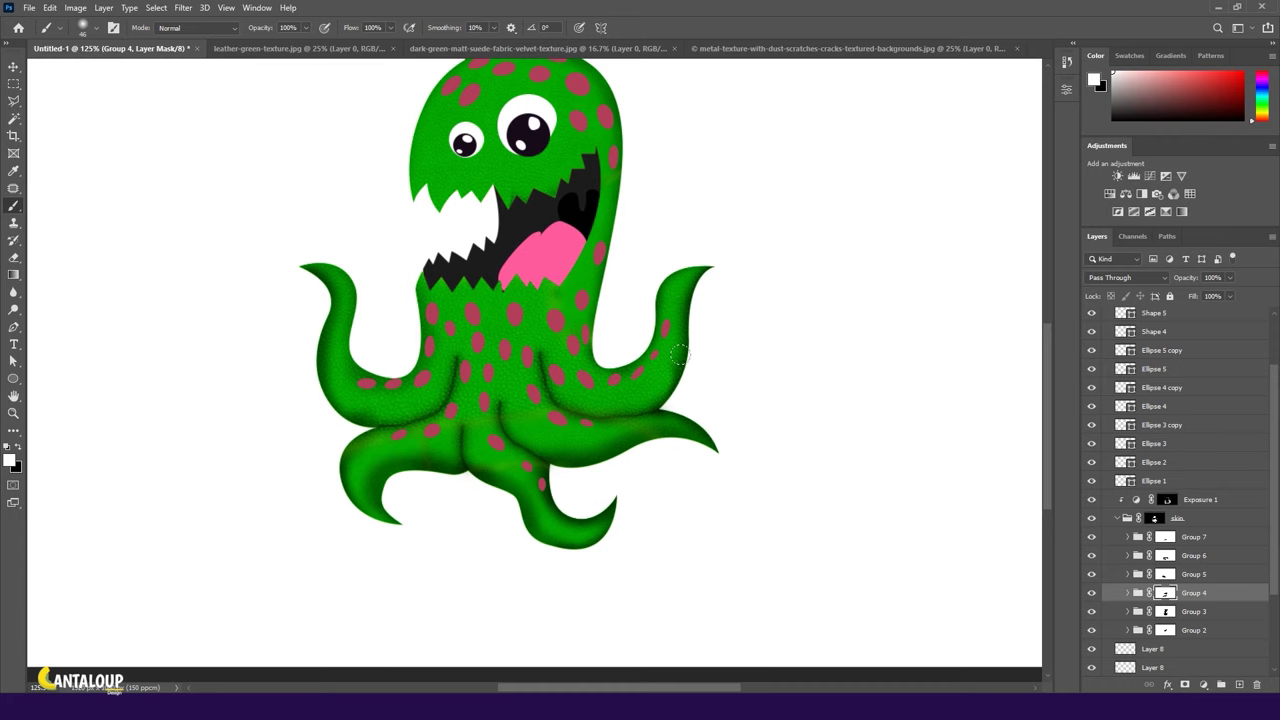
{"action": "scroll", "coordinate": [486, 434], "scroll_direction": "up", "scroll_amount": 2}
{"action": "key", "text": "v"}
{"action": "scroll", "coordinate": [480, 420], "scroll_direction": "down", "scroll_amount": 3}
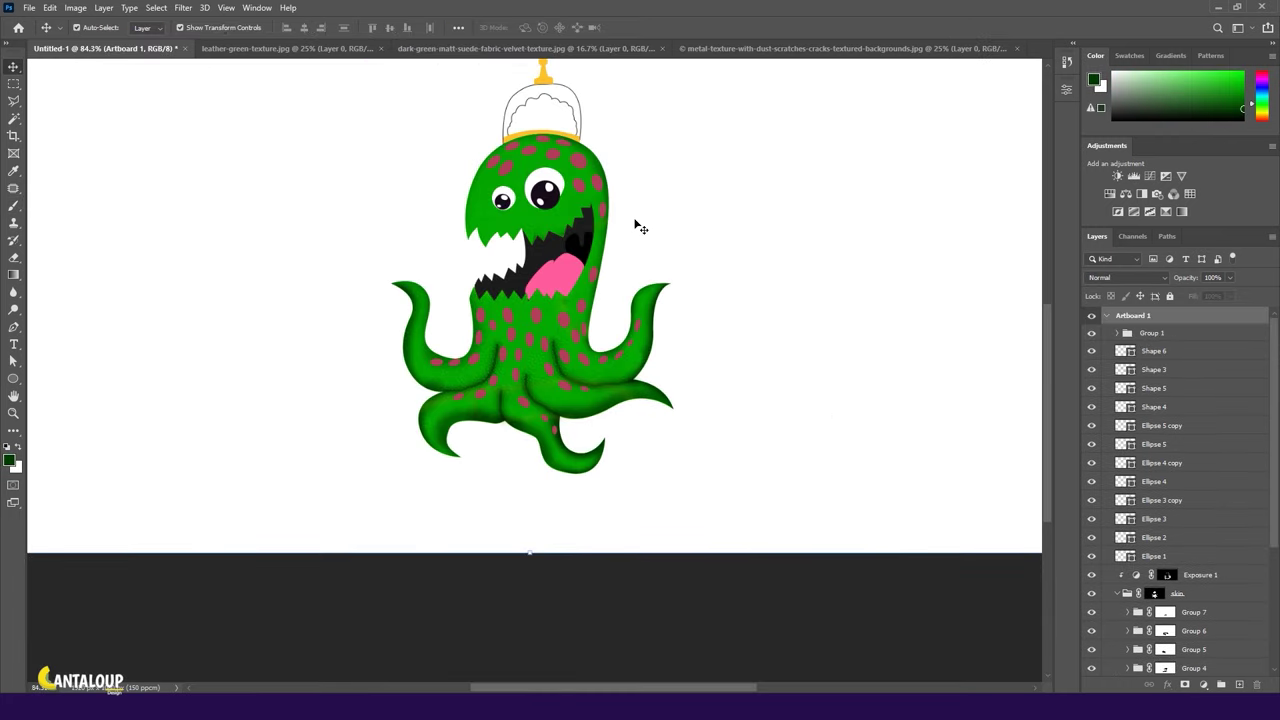
{"action": "scroll", "coordinate": [635, 225], "scroll_direction": "up", "scroll_amount": 2}
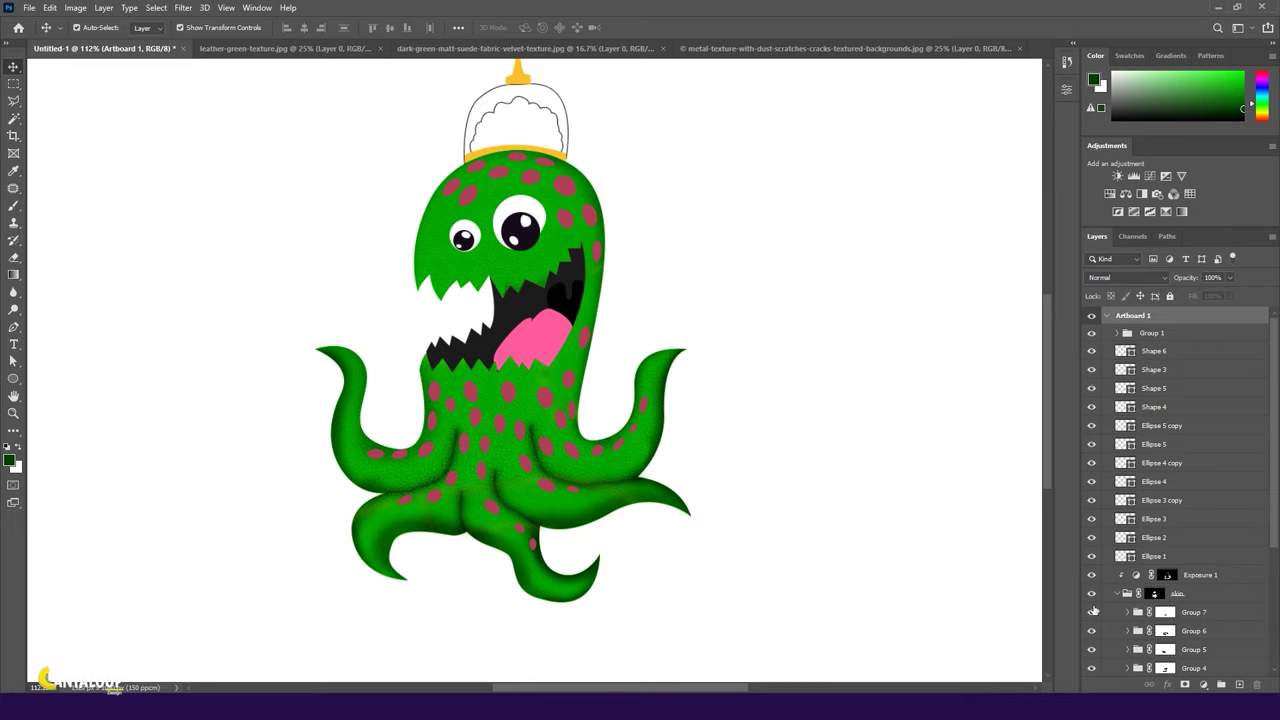
{"action": "scroll", "coordinate": [562, 258], "scroll_direction": "up", "scroll_amount": 2}
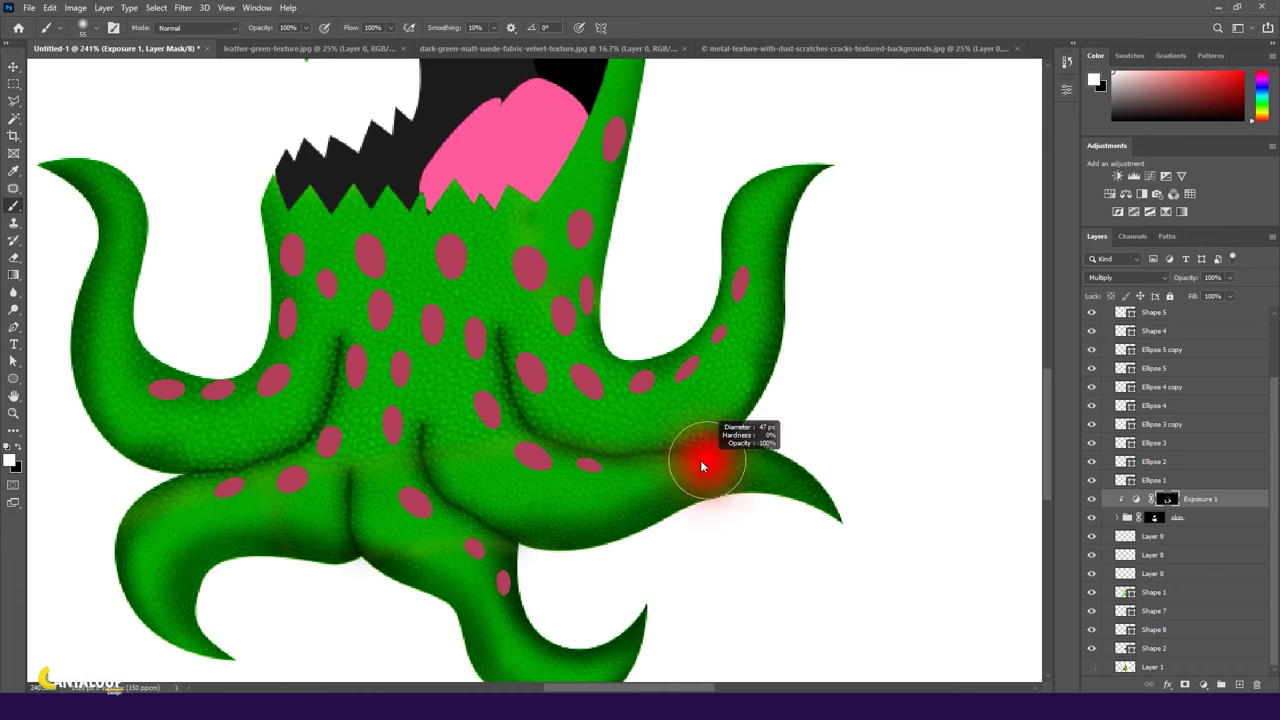
Set the brush to 42% opacity and 48% flow, then shade the lower tentacles.
{"action": "key", "text": "4"}
{"action": "key", "text": "2"}
{"action": "key", "text": "shift+4"}
{"action": "key", "text": "shift+8"}
{"action": "mouse_move", "coordinate": [700, 445]}
{"action": "left_mouse_down"}
{"action": "mouse_move", "coordinate": [510, 420]}
{"action": "mouse_move", "coordinate": [490, 380]}
{"action": "left_mouse_up"}
{"action": "key", "text": "x"}
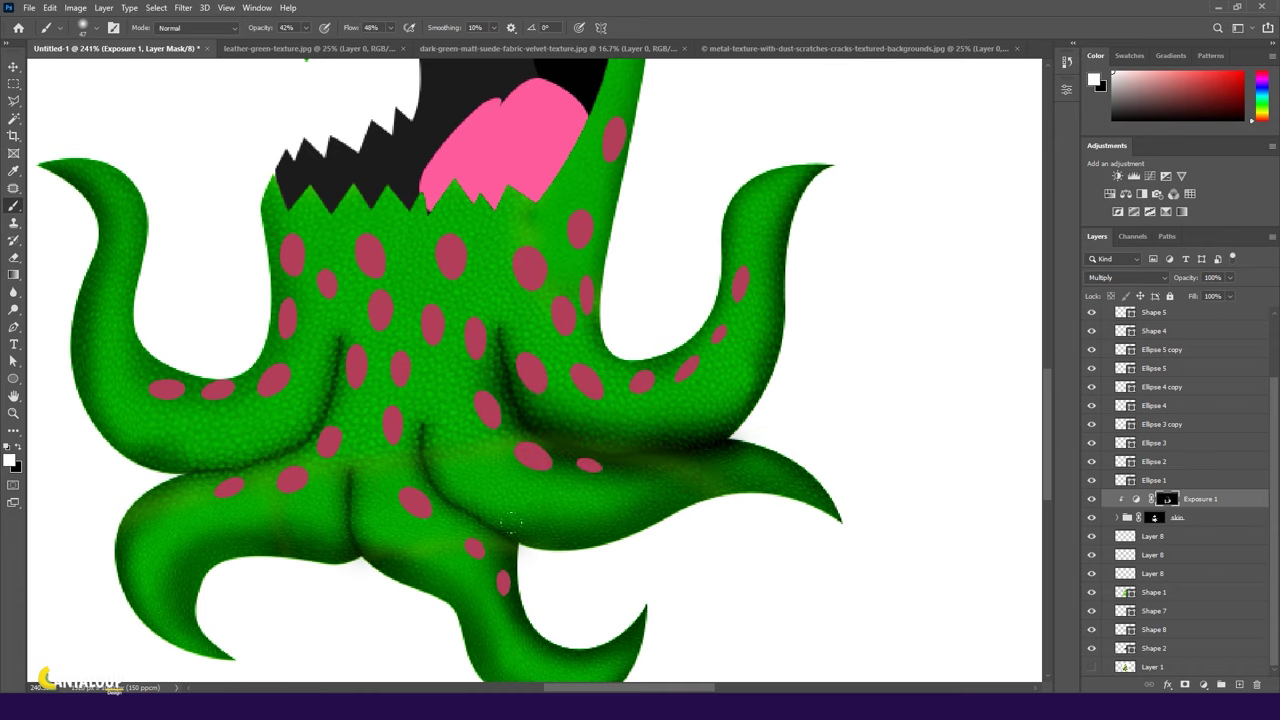
{"action": "mouse_move", "coordinate": [565, 555]}
{"action": "left_mouse_down"}
{"action": "mouse_move", "coordinate": [342, 448]}
{"action": "mouse_move", "coordinate": [418, 571]}
{"action": "left_mouse_up"}
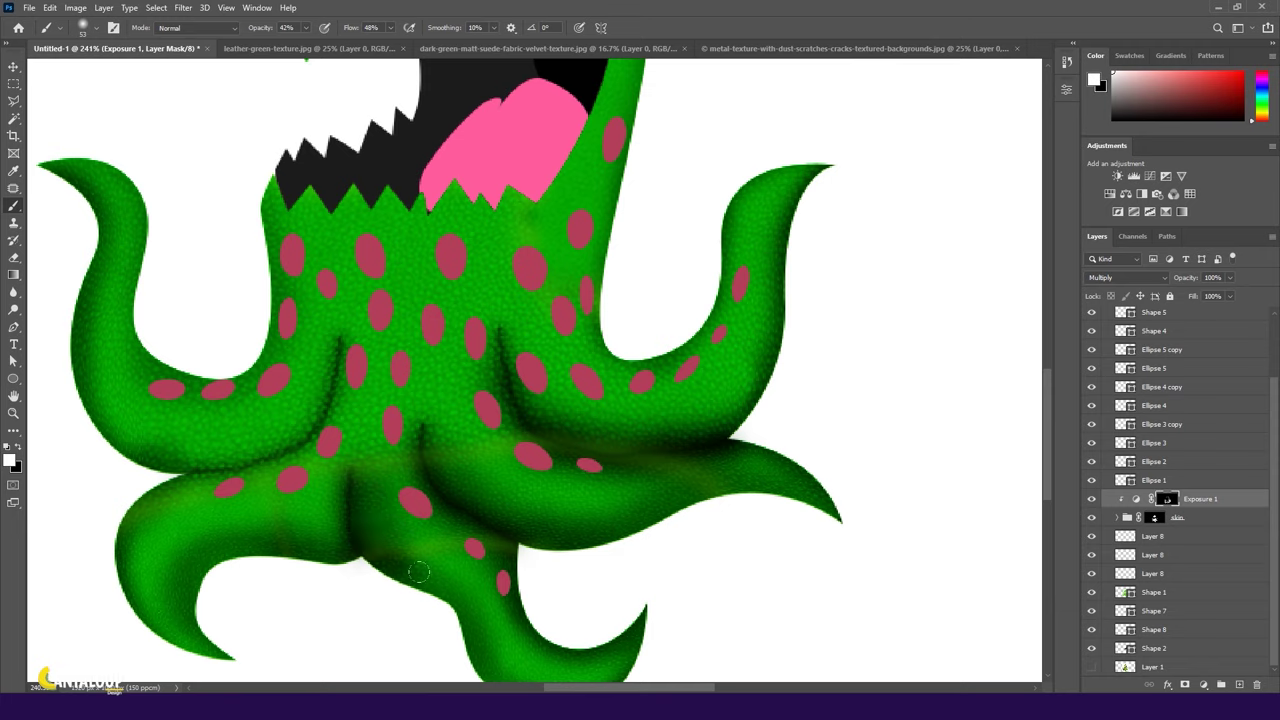
{"action": "left_click_drag", "start_coordinate": [85, 529], "coordinate": [209, 446]}
{"action": "mouse_move", "coordinate": [120, 420]}
{"action": "left_mouse_down"}
{"action": "mouse_move", "coordinate": [310, 440]}
{"action": "mouse_move", "coordinate": [200, 450]}
{"action": "mouse_move", "coordinate": [247, 472]}
{"action": "left_mouse_up"}
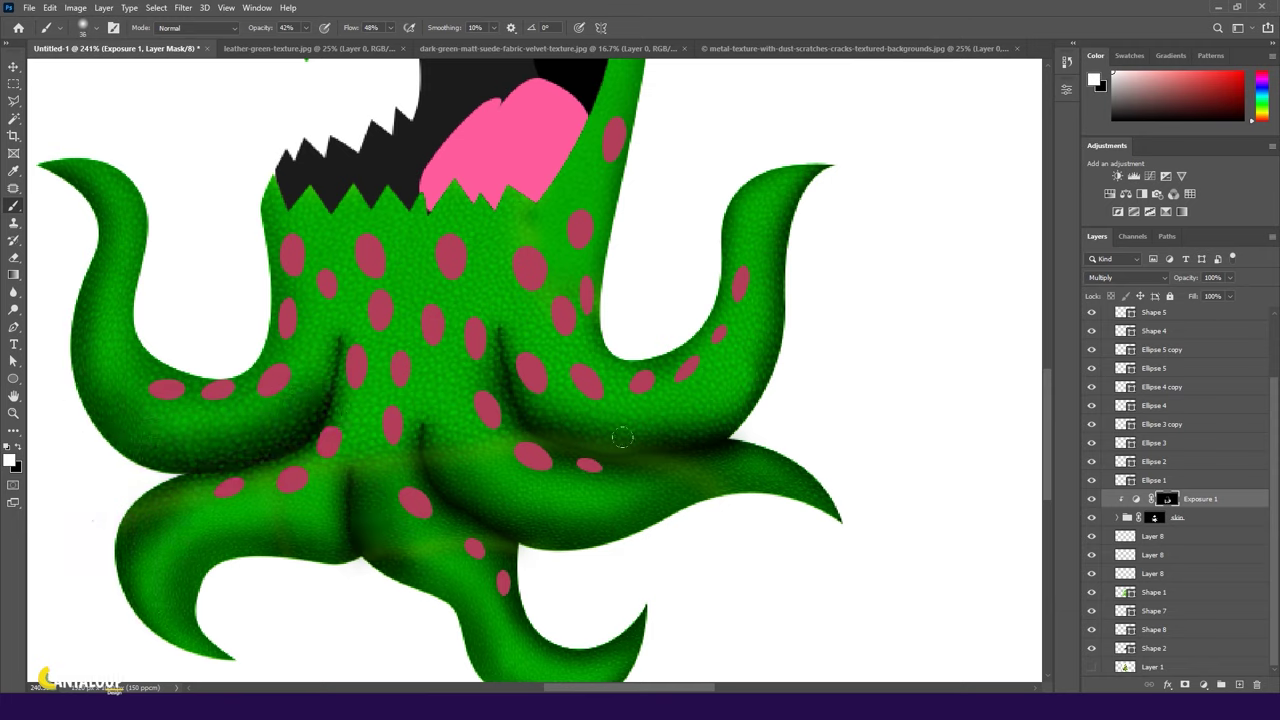
Paint near the right tentacle base on Group 4, compare Group 6, and undo the stroke.
{"action": "left_click", "coordinate": [1116, 517]}
{"action": "left_click", "coordinate": [1194, 592]}
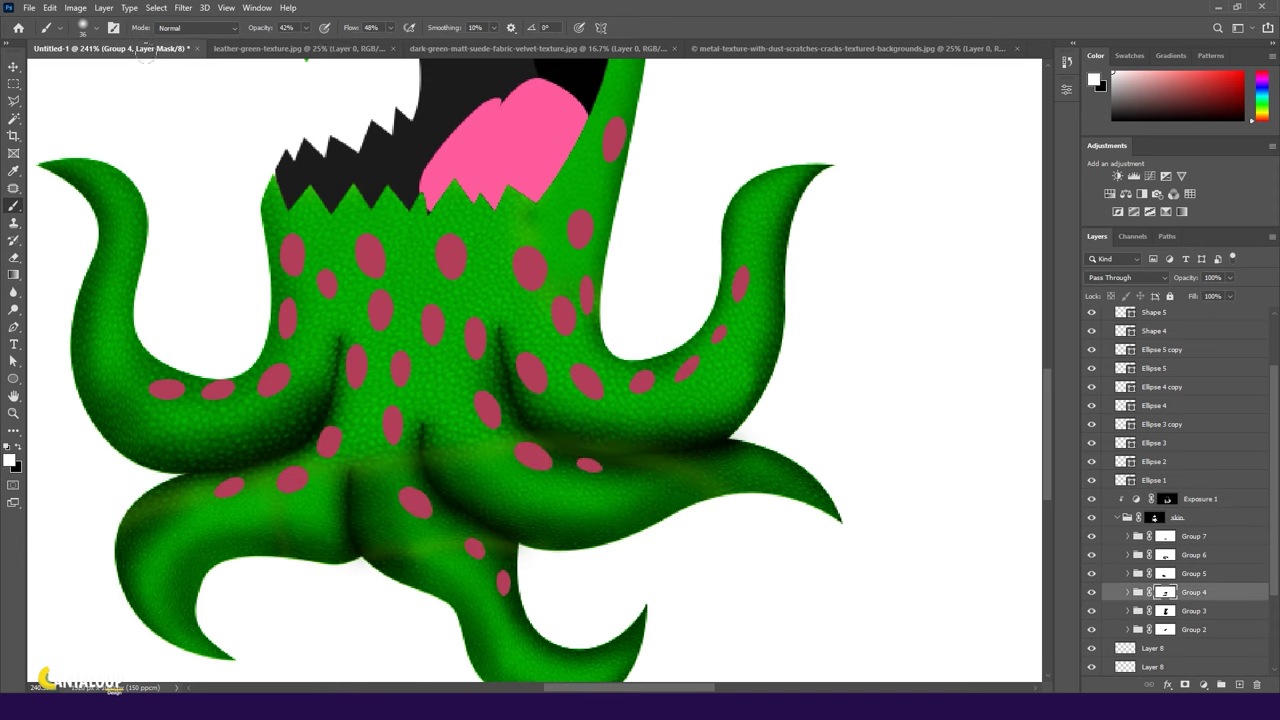
{"action": "scroll", "coordinate": [514, 406], "scroll_direction": "up", "scroll_amount": 1}
{"action": "mouse_move", "coordinate": [586, 443]}
{"action": "left_mouse_down"}
{"action": "mouse_move", "coordinate": [643, 443]}
{"action": "mouse_move", "coordinate": [508, 417]}
{"action": "mouse_move", "coordinate": [580, 451]}
{"action": "mouse_move", "coordinate": [680, 445]}
{"action": "left_mouse_up"}
{"action": "scroll", "coordinate": [643, 443], "scroll_direction": "down", "scroll_amount": 1}
{"action": "left_click", "coordinate": [1091, 554]}
{"action": "left_click", "coordinate": [1194, 554]}
{"action": "scroll", "coordinate": [594, 463], "scroll_direction": "up", "scroll_amount": 1}
{"action": "key", "text": "x"}
{"action": "key", "text": "ctrl+z"}
Lighten the lower tentacle's shadow by painting on the Exposure 1 mask.
{"action": "left_click", "coordinate": [1163, 499]}
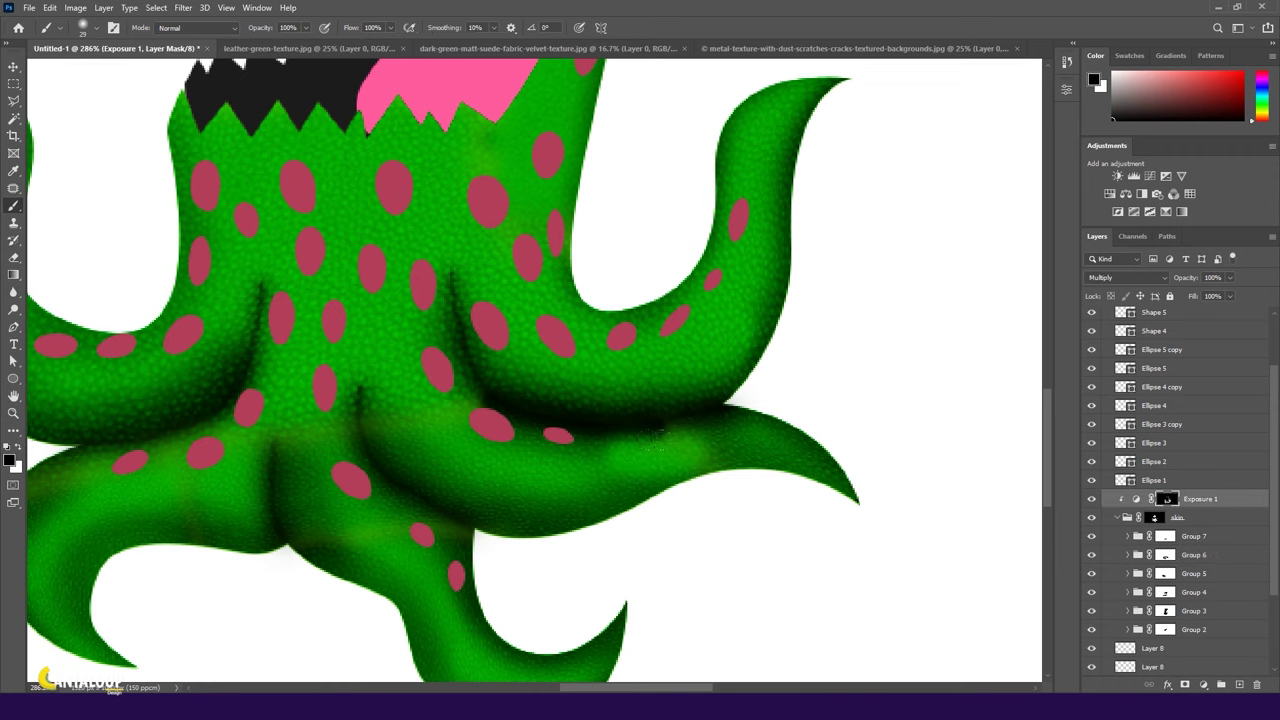
{"action": "scroll", "coordinate": [612, 434], "scroll_direction": "up", "scroll_amount": 1}
{"action": "mouse_move", "coordinate": [608, 433]}
{"action": "left_mouse_down"}
{"action": "mouse_move", "coordinate": [470, 408]}
{"action": "mouse_move", "coordinate": [650, 440]}
{"action": "mouse_move", "coordinate": [760, 418]}
{"action": "left_mouse_up"}
{"action": "scroll", "coordinate": [420, 330], "scroll_direction": "up", "scroll_amount": 1}
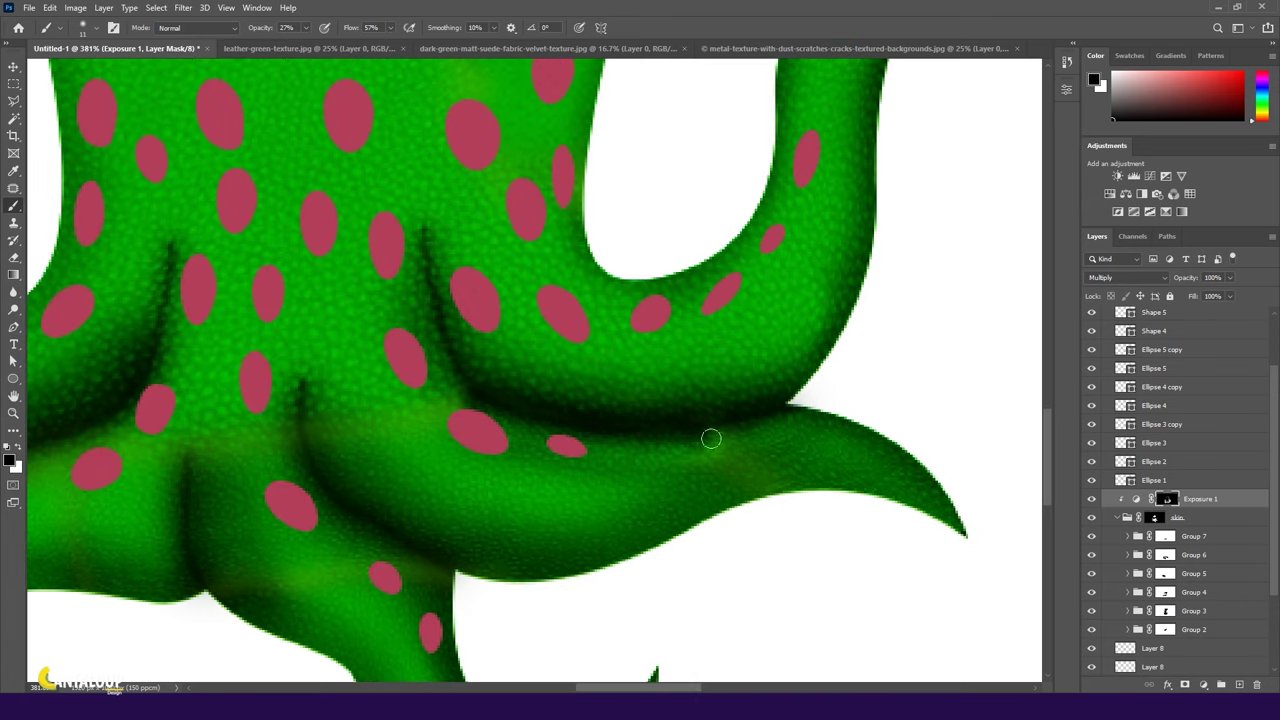
{"action": "scroll", "coordinate": [507, 440], "scroll_direction": "down", "scroll_amount": 3}
{"action": "scroll", "coordinate": [734, 478], "scroll_direction": "up", "scroll_amount": 1}
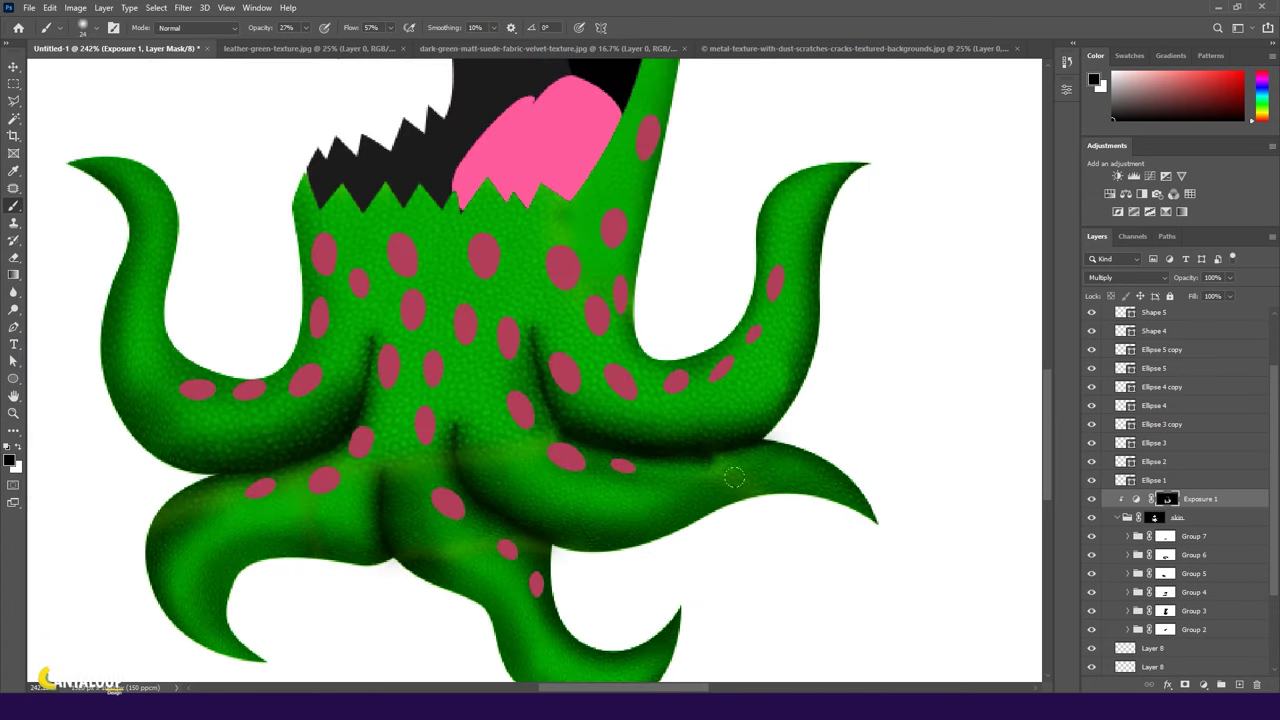
{"action": "scroll", "coordinate": [1180, 500], "scroll_direction": "down", "scroll_amount": 3}
Hide and re-show the Layer 8 and Exposure 1 shading layers to compare the result.
{"action": "left_click", "coordinate": [1092, 595]}
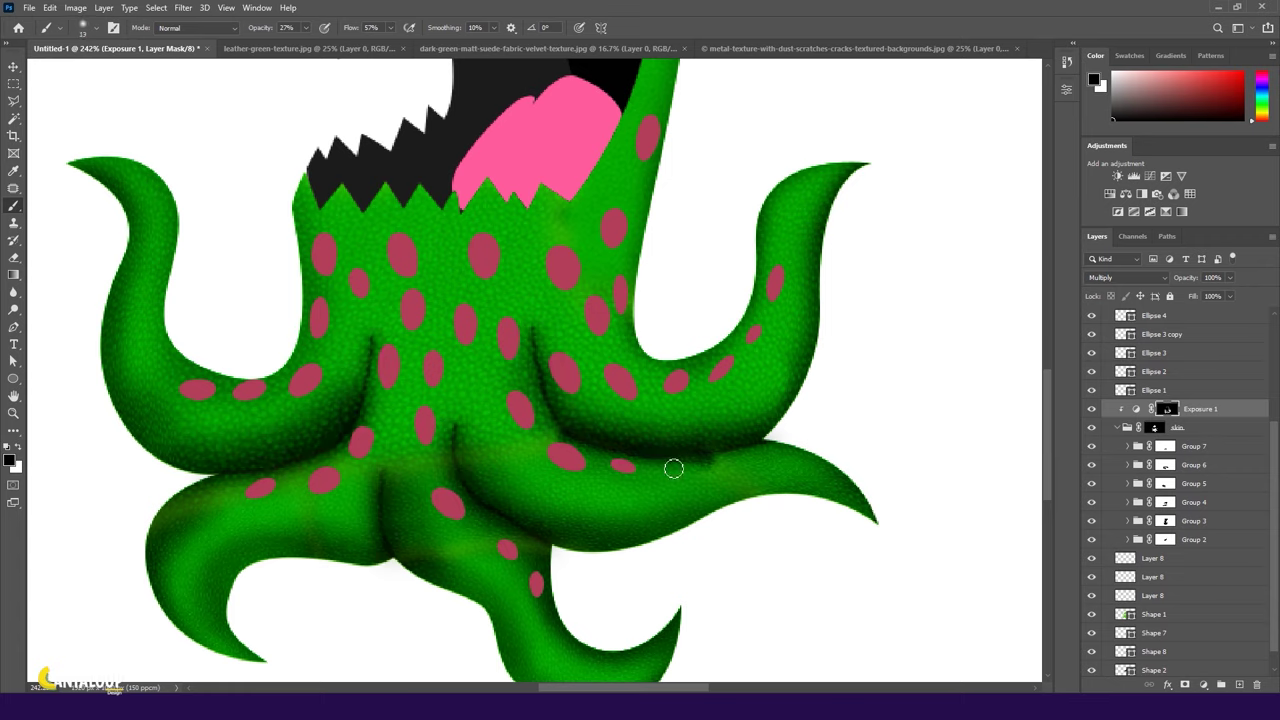
{"action": "left_click_drag", "start_coordinate": [1087, 565], "coordinate": [1091, 597]}
{"action": "left_click", "coordinate": [1091, 409]}
{"action": "left_click", "coordinate": [1092, 447]}
{"action": "left_click", "coordinate": [1194, 465]}
{"action": "scroll", "coordinate": [591, 441], "scroll_direction": "up", "scroll_amount": 1}
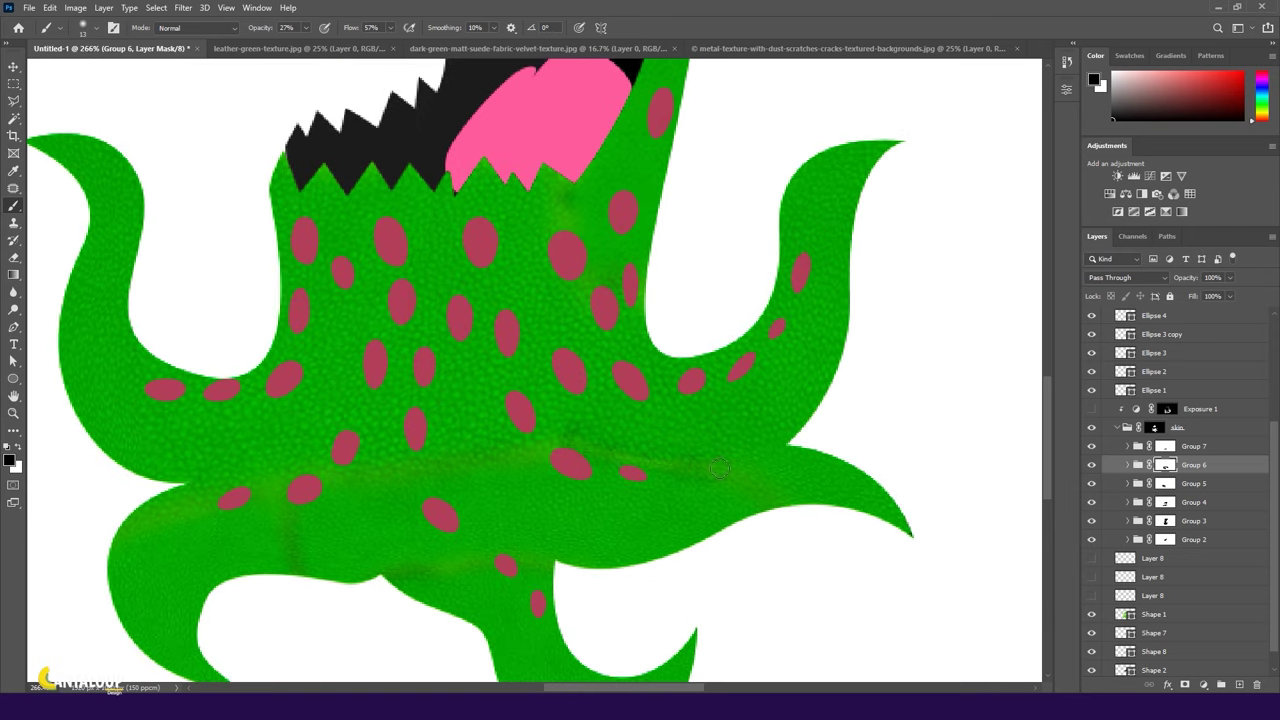
{"action": "left_click_drag", "start_coordinate": [1091, 596], "coordinate": [1094, 412]}
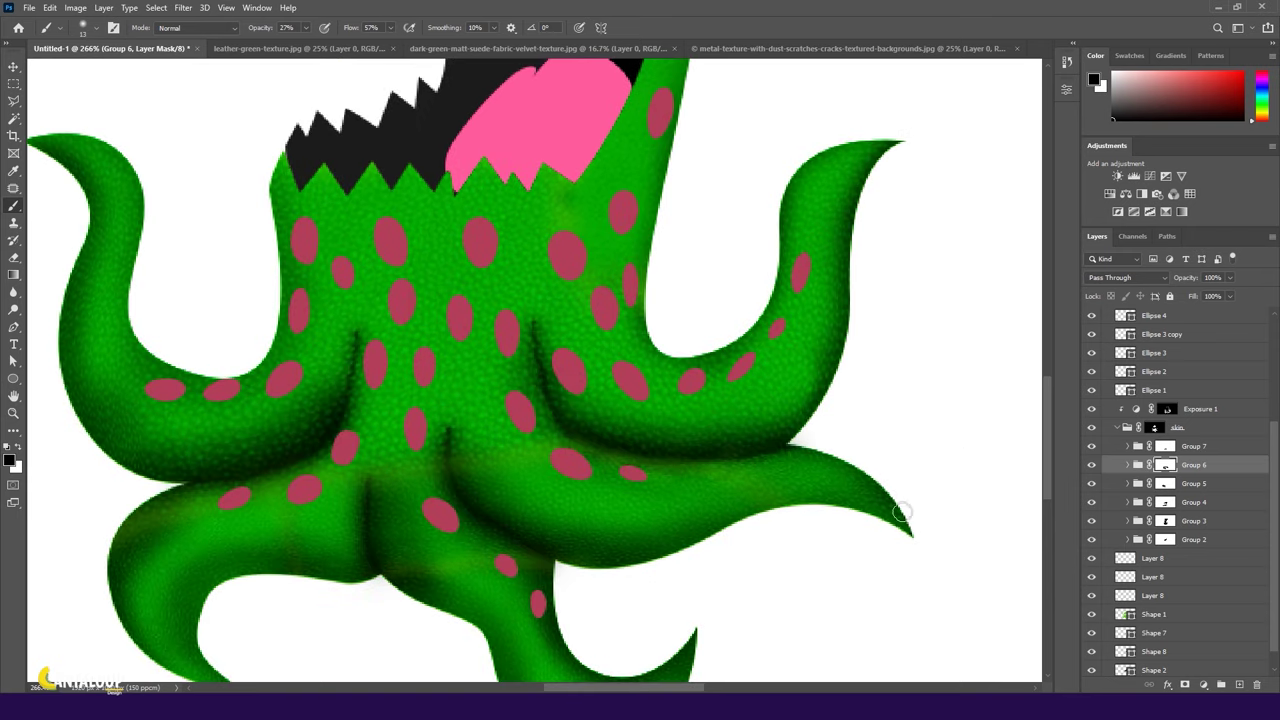
{"action": "scroll", "coordinate": [901, 511], "scroll_direction": "down", "scroll_amount": 4}
{"action": "key", "text": "alt+bracketright"}
{"action": "key", "text": "alt+bracketright"}
{"action": "key", "text": "alt+bracketright"}
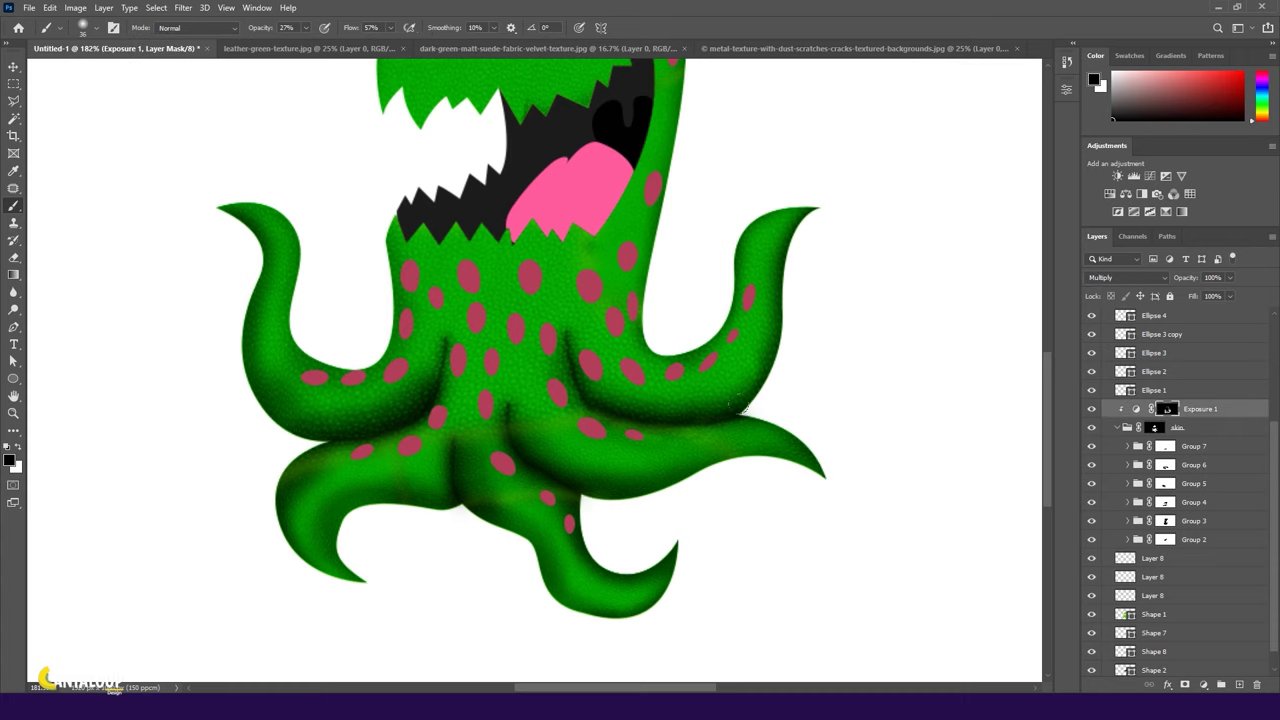
With a smaller white brush, darken the lower edges of the bottom and left tentacles.
{"action": "scroll", "coordinate": [723, 481], "scroll_direction": "up", "scroll_amount": 1}
{"action": "key", "text": "6"}
{"action": "scroll", "coordinate": [837, 463], "scroll_direction": "up", "scroll_amount": 1}
{"action": "key", "text": "x"}
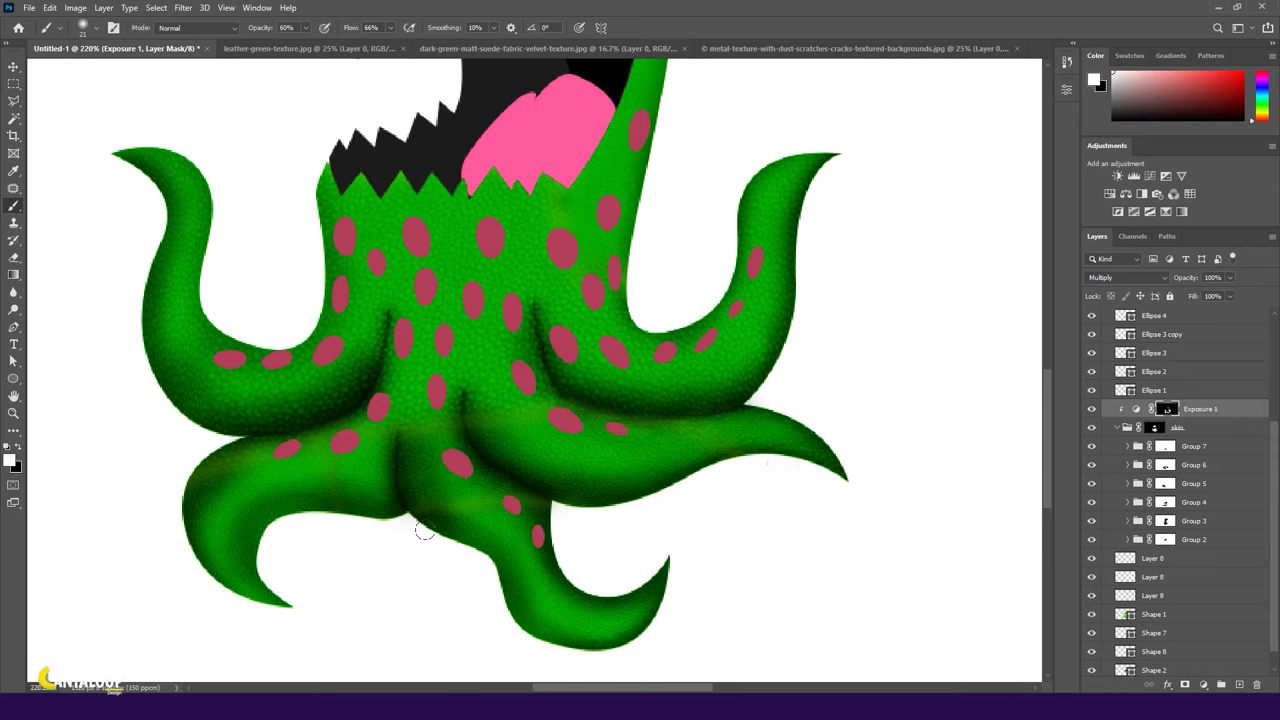
{"action": "left_click_drag", "start_coordinate": [661, 644], "coordinate": [536, 640]}
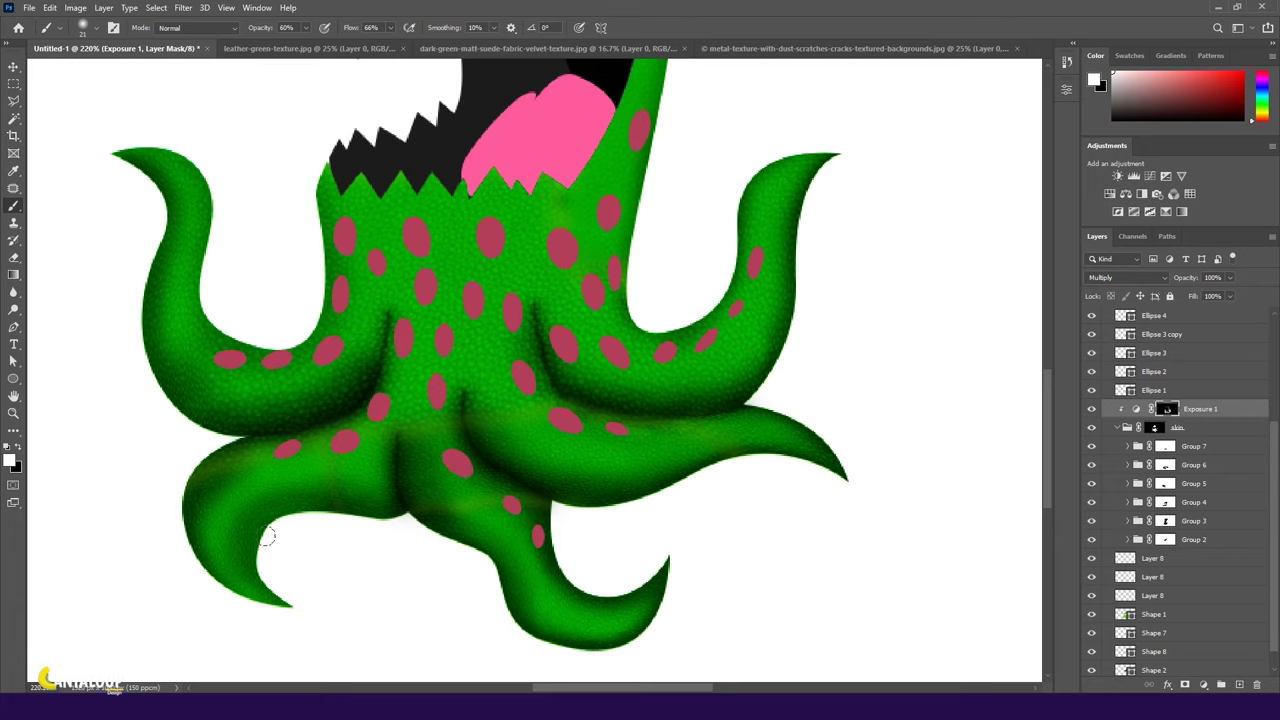
{"action": "left_click_drag", "start_coordinate": [175, 554], "coordinate": [266, 600]}
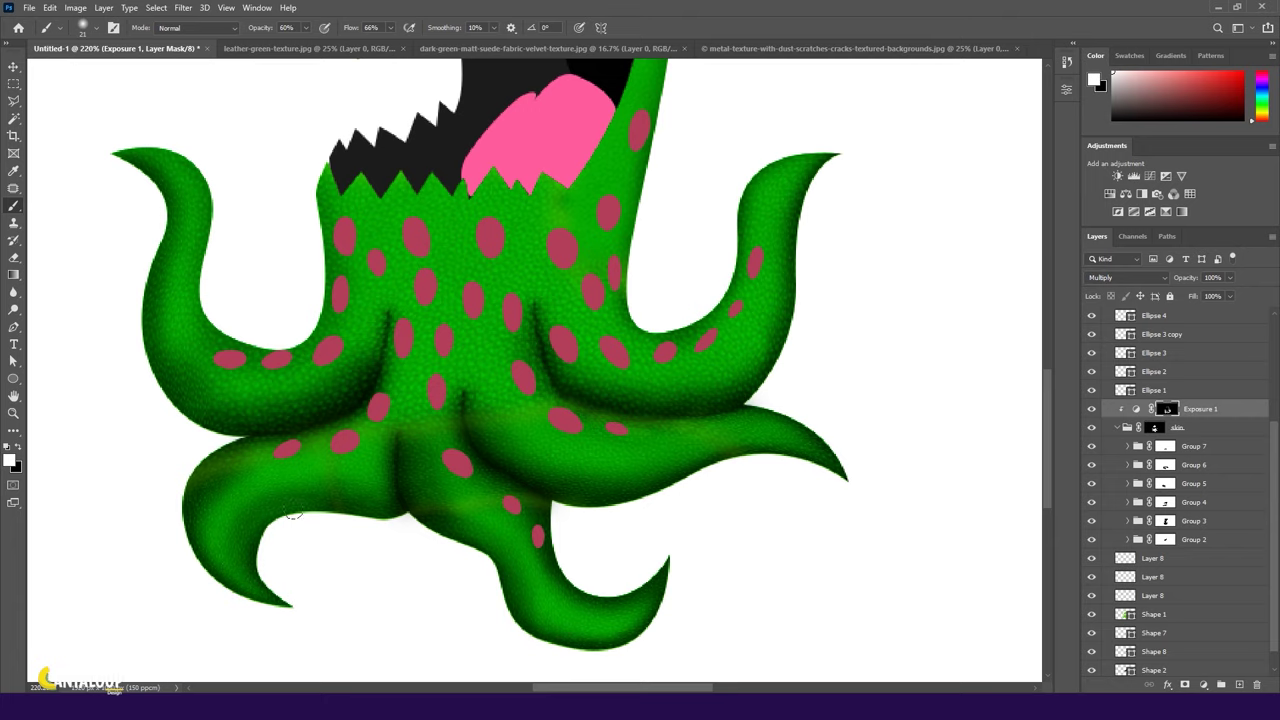
{"action": "scroll", "coordinate": [292, 512], "scroll_direction": "down", "scroll_amount": 2}
{"action": "scroll", "coordinate": [310, 488], "scroll_direction": "down", "scroll_amount": 2}
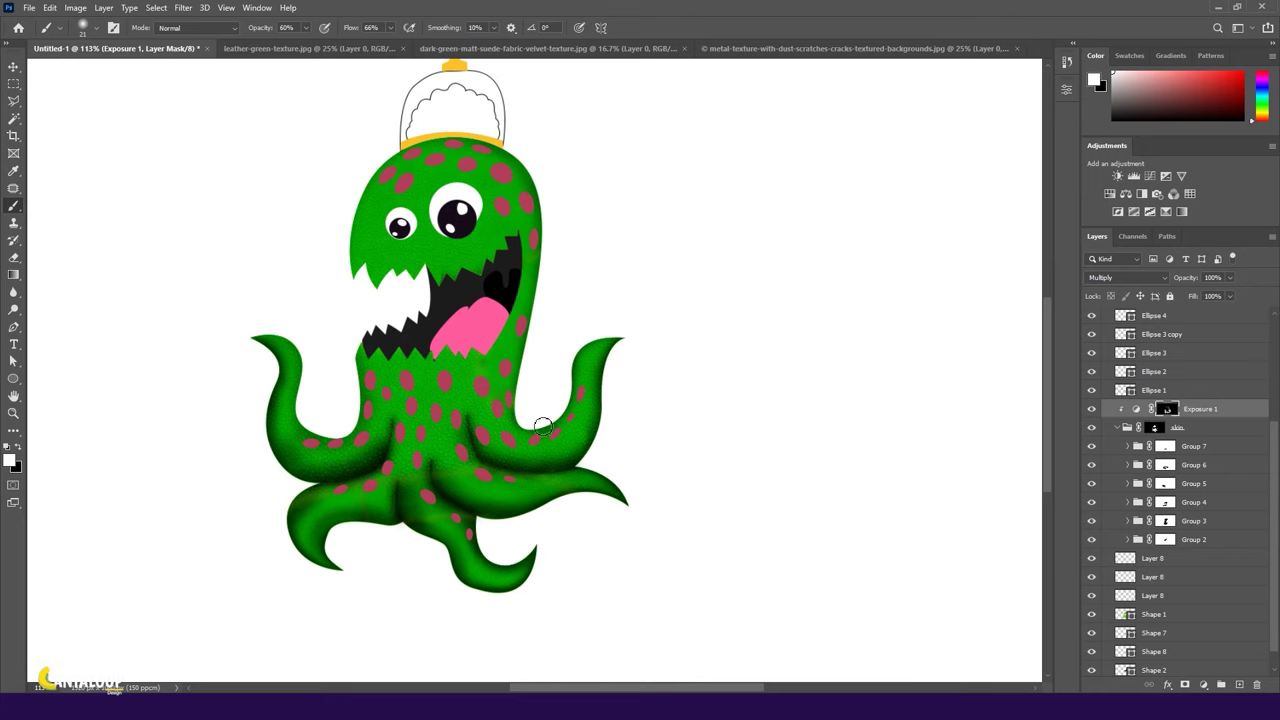
Lower the Exposure 1 shading layer's opacity to 82%.
{"action": "left_click_drag", "start_coordinate": [1193, 287], "coordinate": [1180, 283]}
{"action": "scroll", "coordinate": [285, 360], "scroll_direction": "up", "scroll_amount": 2}
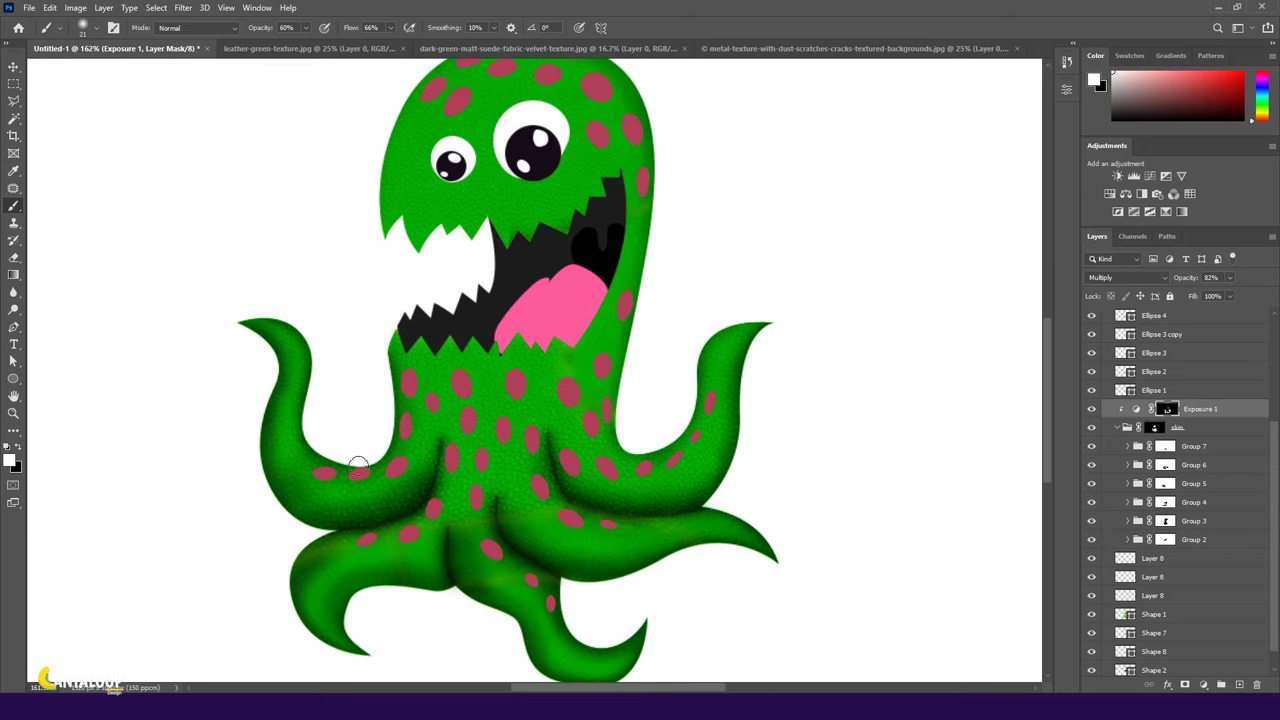
{"action": "scroll", "coordinate": [380, 398], "scroll_direction": "down", "scroll_amount": 2}
{"action": "scroll", "coordinate": [371, 207], "scroll_direction": "up", "scroll_amount": 1}
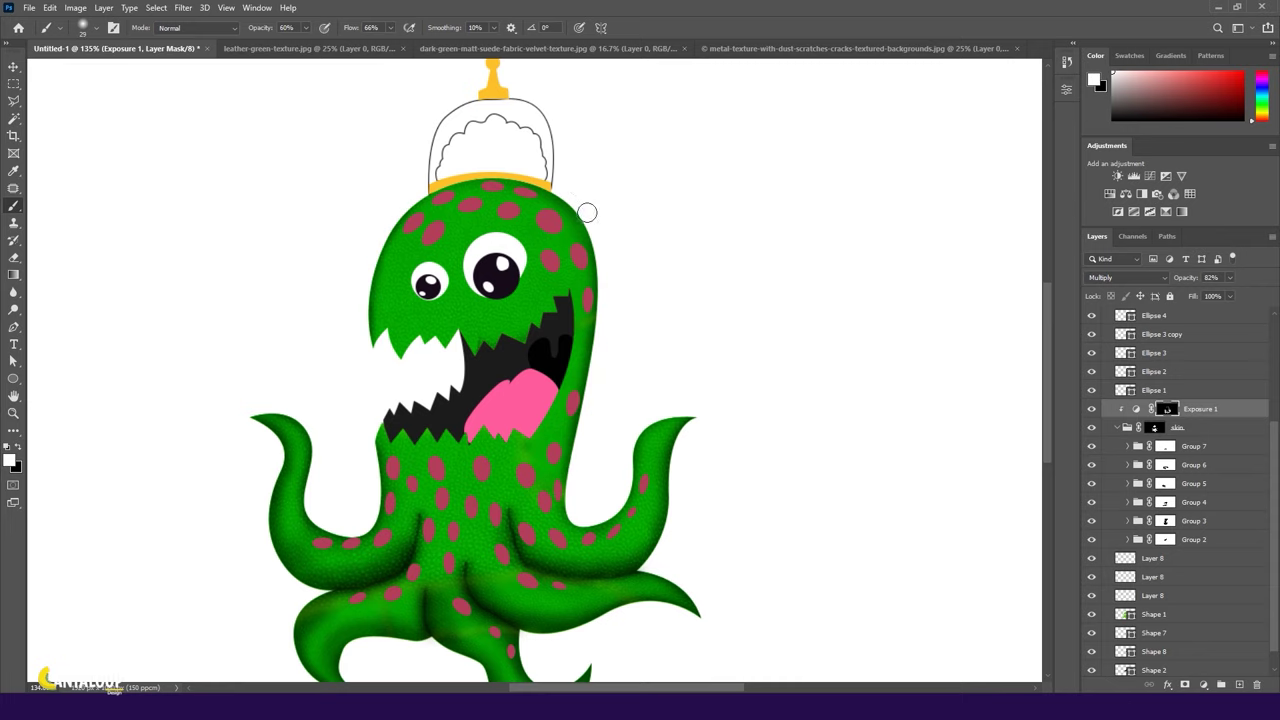
{"action": "scroll", "coordinate": [606, 343], "scroll_direction": "down", "scroll_amount": 1}
{"action": "scroll", "coordinate": [570, 480], "scroll_direction": "up", "scroll_amount": 1}
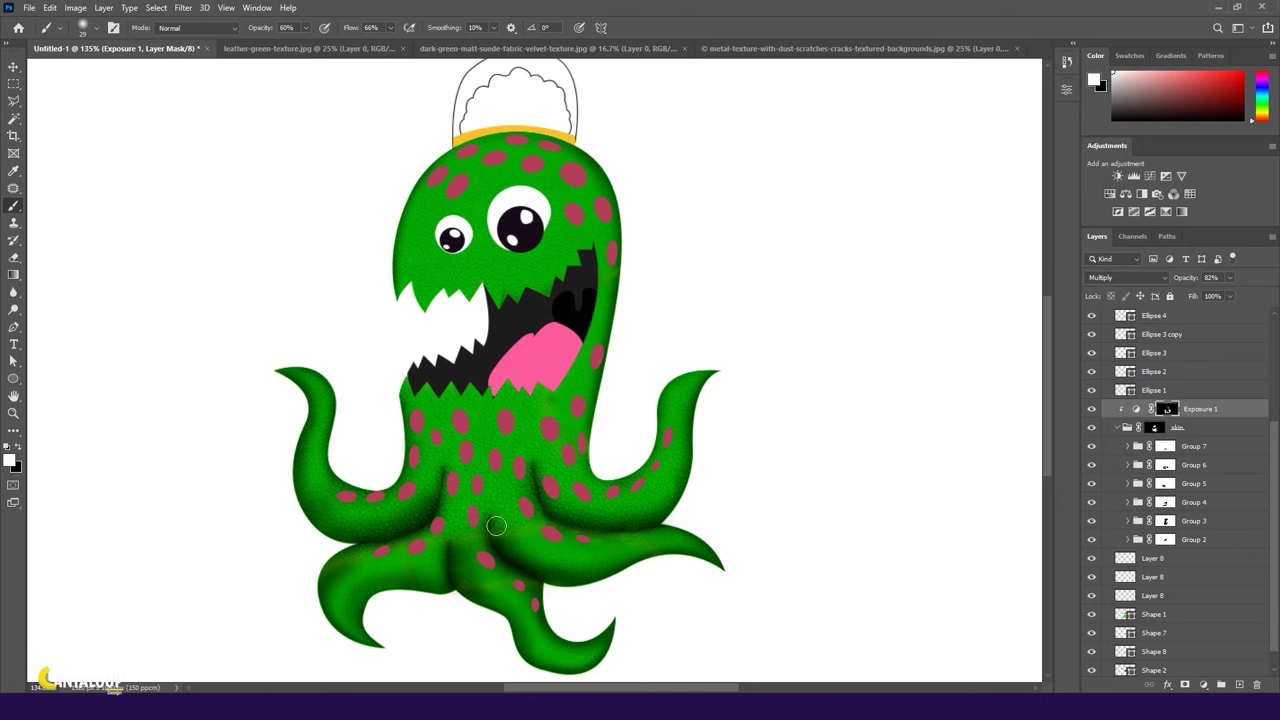
{"action": "key", "text": "x"}
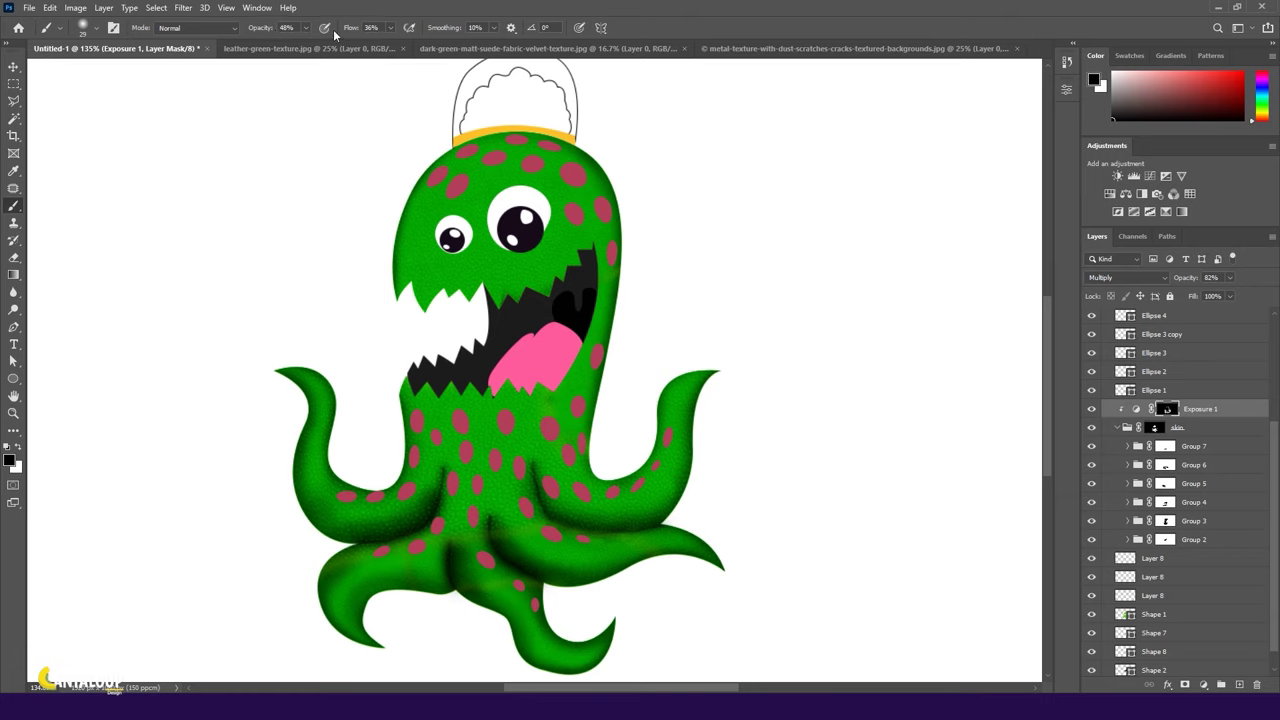
{"action": "scroll", "coordinate": [368, 493], "scroll_direction": "up", "scroll_amount": 2}
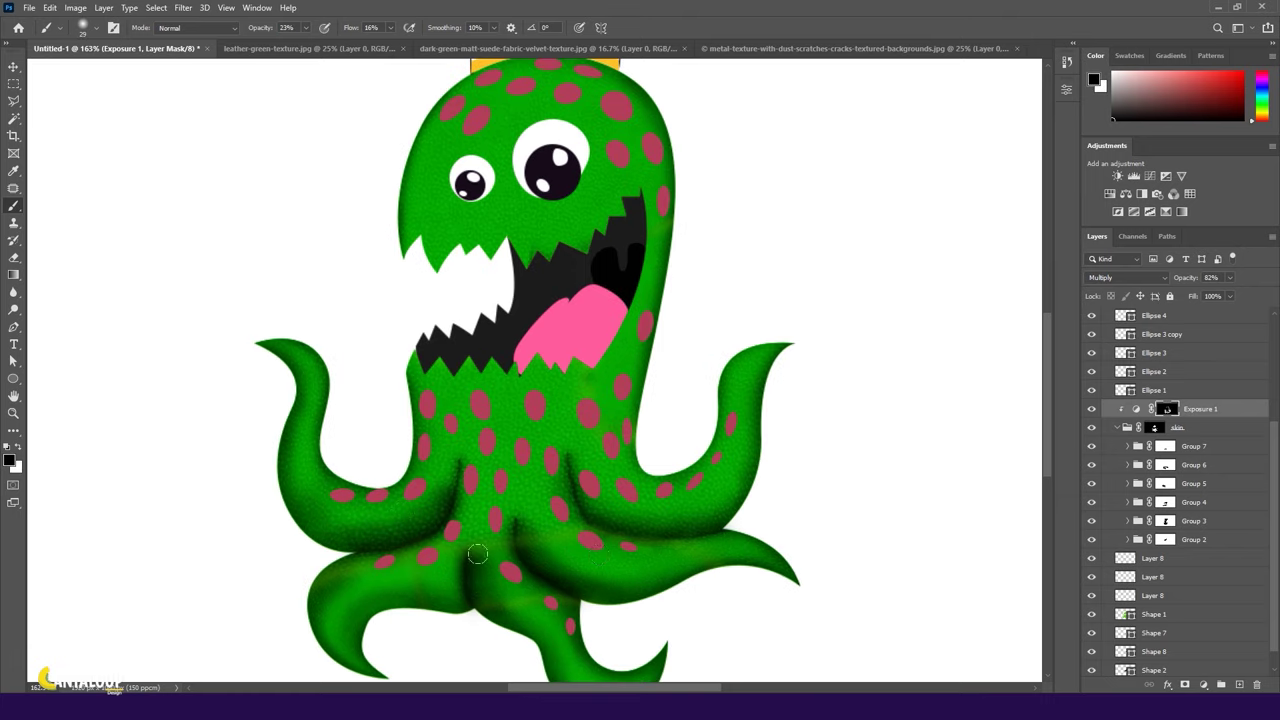
{"action": "scroll", "coordinate": [477, 553], "scroll_direction": "up", "scroll_amount": 2}
Select Group 7 and raise the brush to 36% opacity and 35% flow.
{"action": "left_click", "coordinate": [1193, 446]}
{"action": "scroll", "coordinate": [485, 525], "scroll_direction": "up", "scroll_amount": 2}
{"action": "key", "text": "x"}
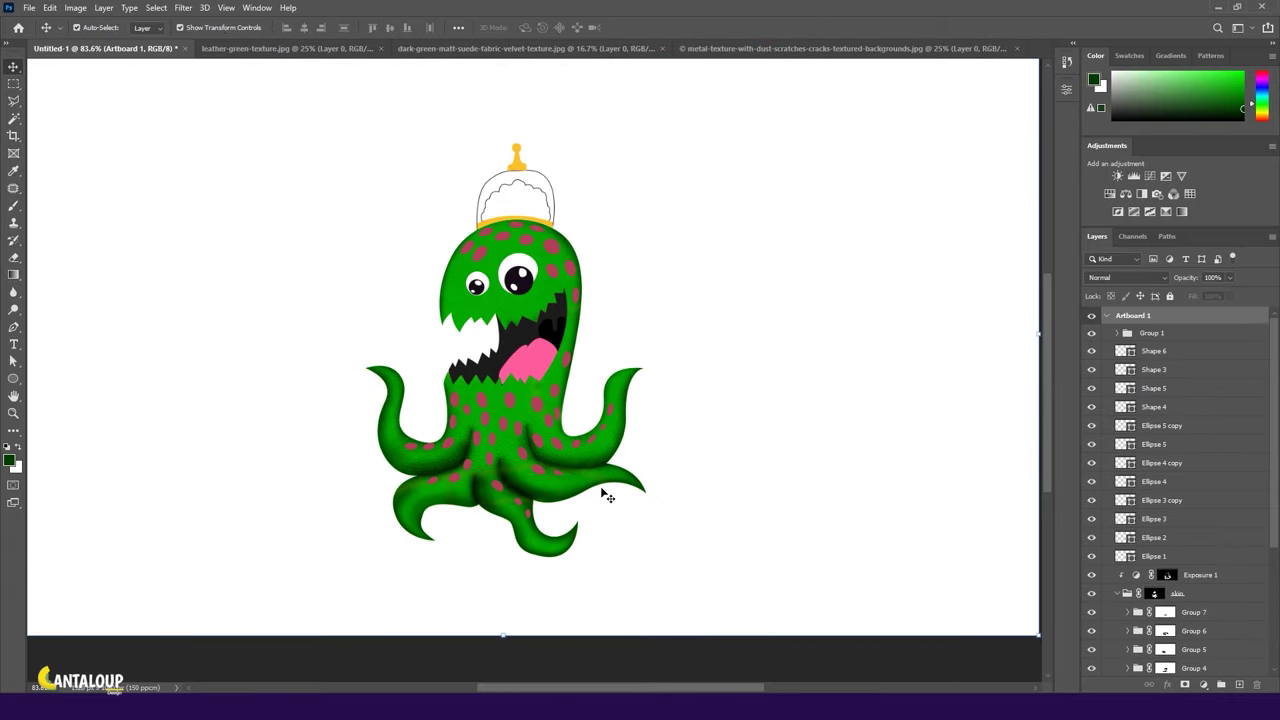
{"action": "scroll", "coordinate": [528, 374], "scroll_direction": "up", "scroll_amount": 2}
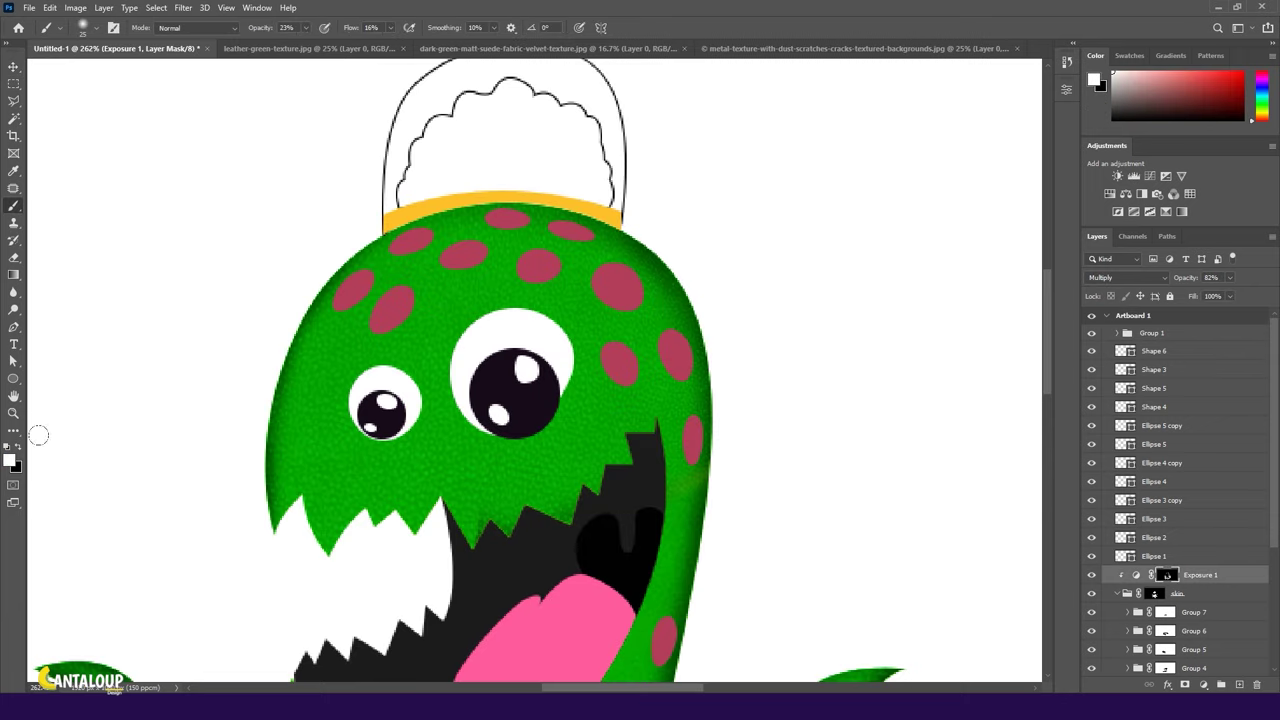
{"action": "key", "text": "3"}
{"action": "key", "text": "6"}
{"action": "key", "text": "shift+3"}
{"action": "key", "text": "shift+5"}
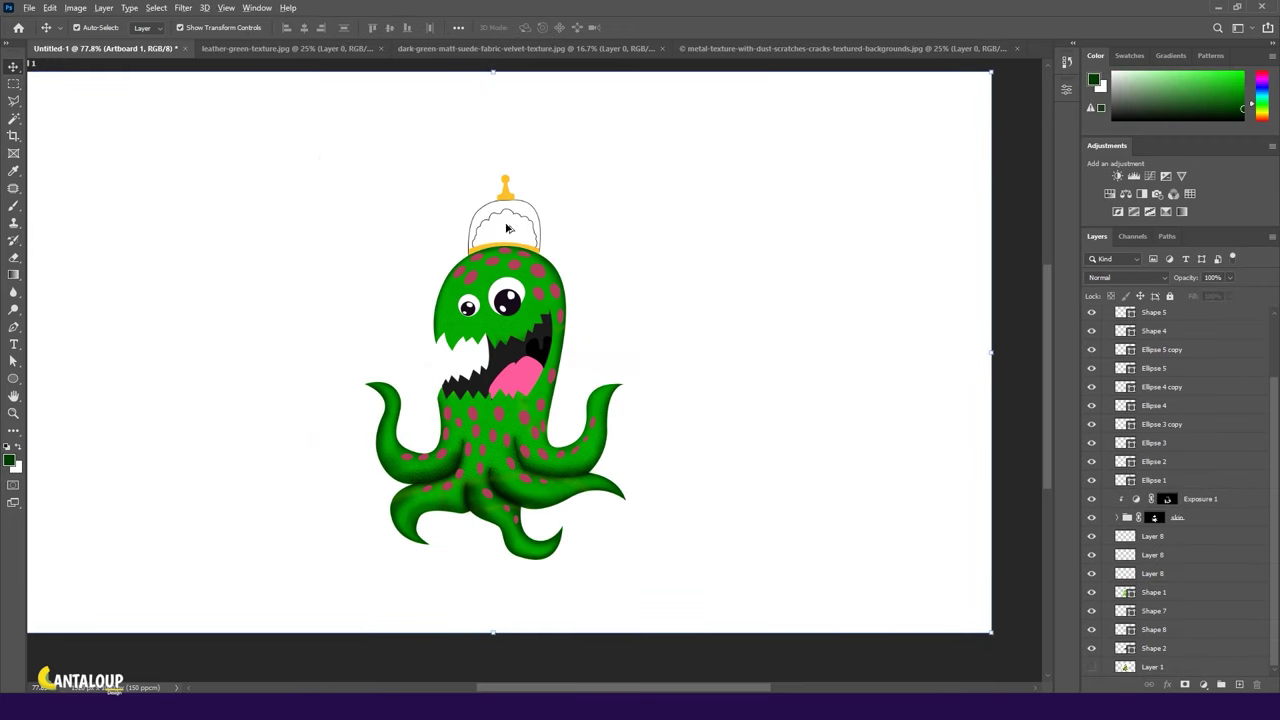
{"action": "scroll", "coordinate": [507, 228], "scroll_direction": "up", "scroll_amount": 3}
{"action": "key", "text": "alt+bracketleft"}
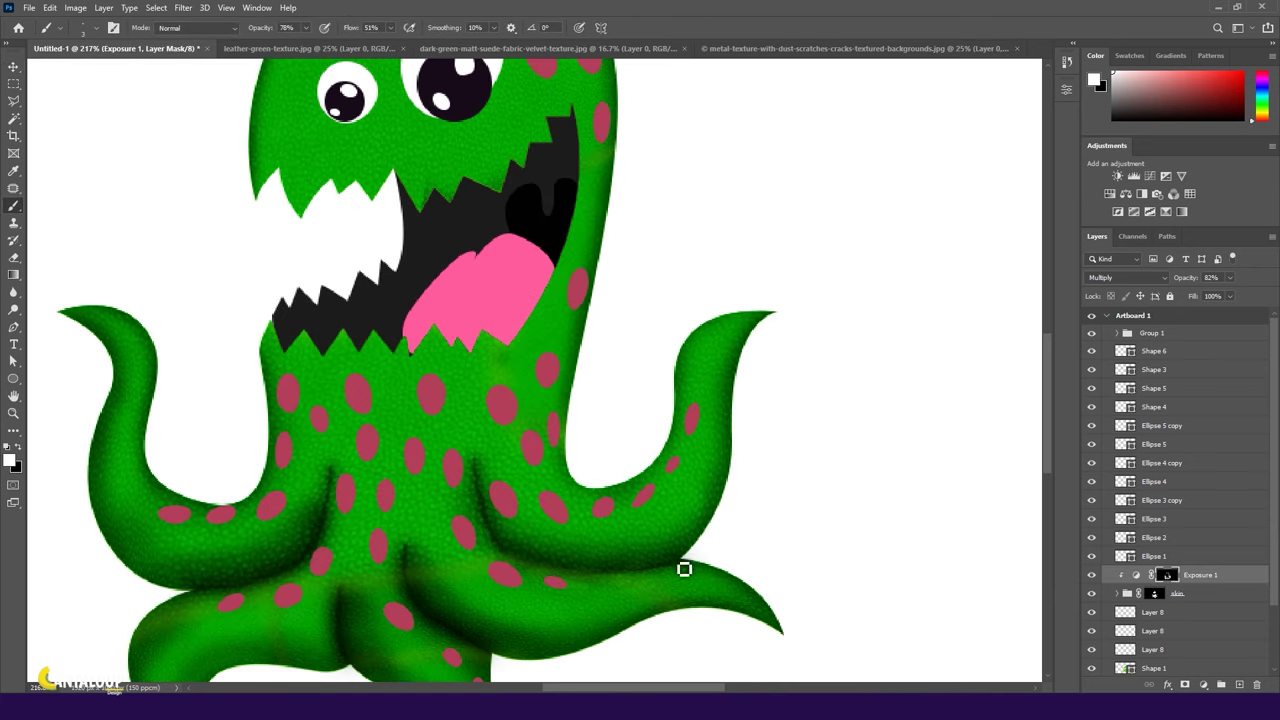
{"action": "scroll", "coordinate": [514, 492], "scroll_direction": "down", "scroll_amount": 2}
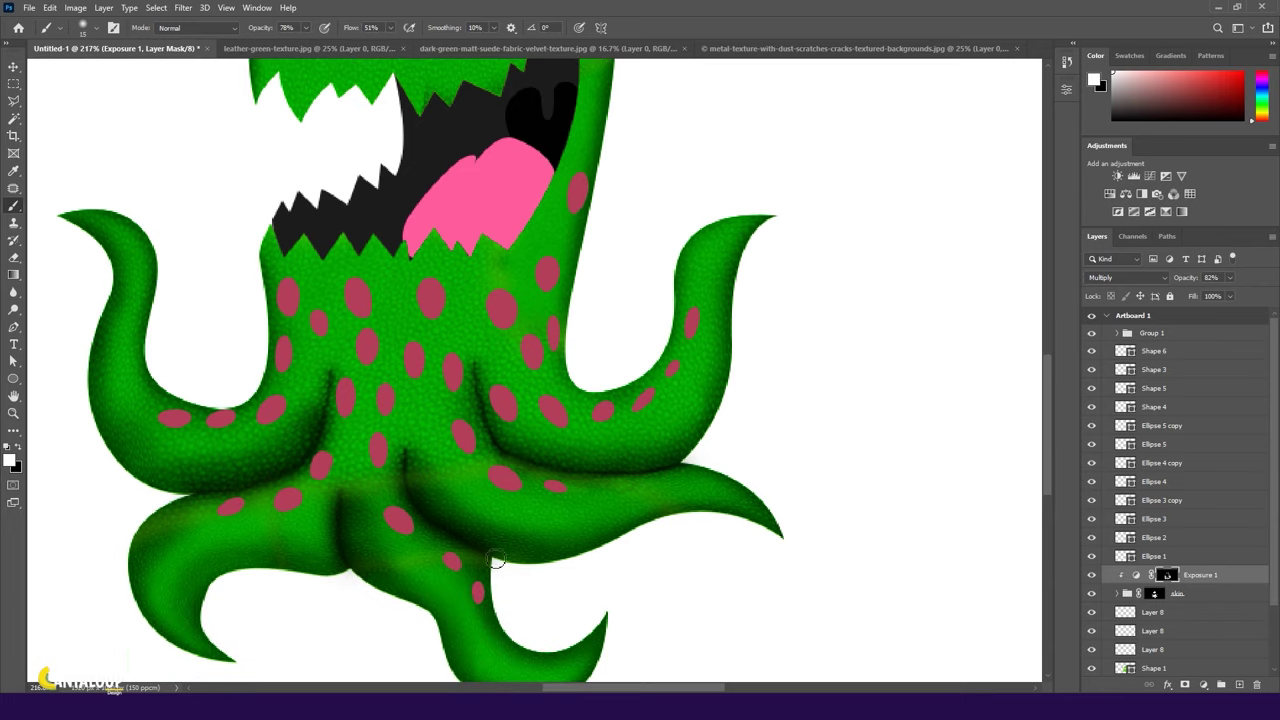
{"action": "key", "text": "x"}
{"action": "key", "text": "x"}
Toggle Group 6's visibility in the skin group to compare the tentacle shading.
{"action": "left_click", "coordinate": [1117, 593]}
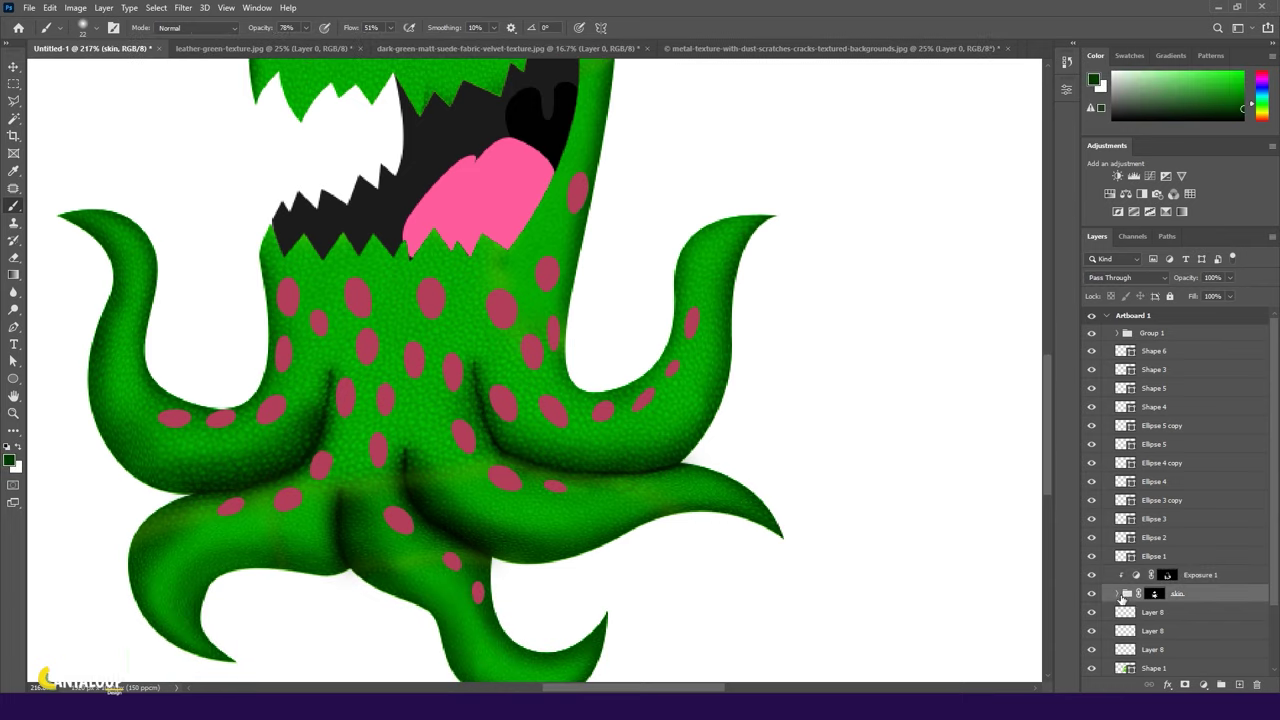
{"action": "left_click", "coordinate": [1091, 540]}
{"action": "left_click", "coordinate": [1193, 558]}
{"action": "scroll", "coordinate": [413, 483], "scroll_direction": "up", "scroll_amount": 1}
{"action": "scroll", "coordinate": [413, 483], "scroll_direction": "down", "scroll_amount": 5}
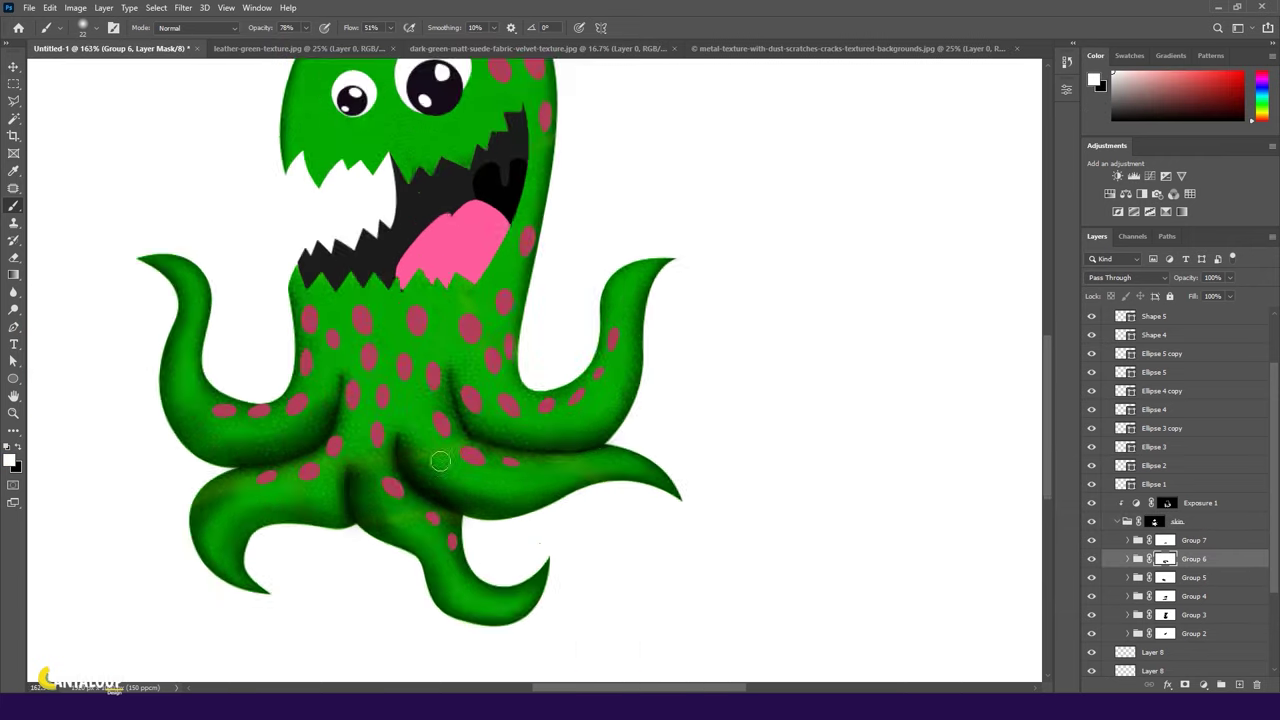
{"action": "scroll", "coordinate": [509, 514], "scroll_direction": "up", "scroll_amount": 1}
{"action": "key", "text": "alt+bracketright"}
{"action": "key", "text": "alt+bracketright"}
{"action": "key", "text": "alt+bracketright"}
{"action": "scroll", "coordinate": [523, 520], "scroll_direction": "up", "scroll_amount": 5}
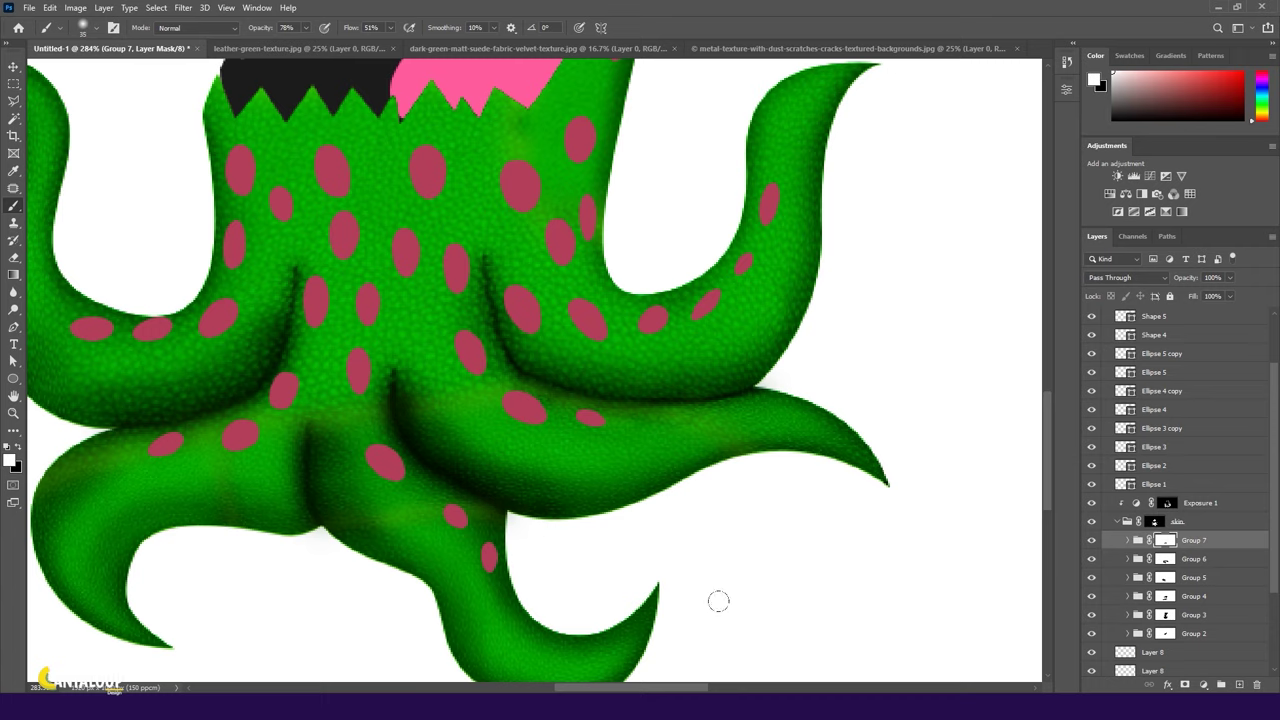
{"action": "scroll", "coordinate": [514, 533], "scroll_direction": "down", "scroll_amount": 2}
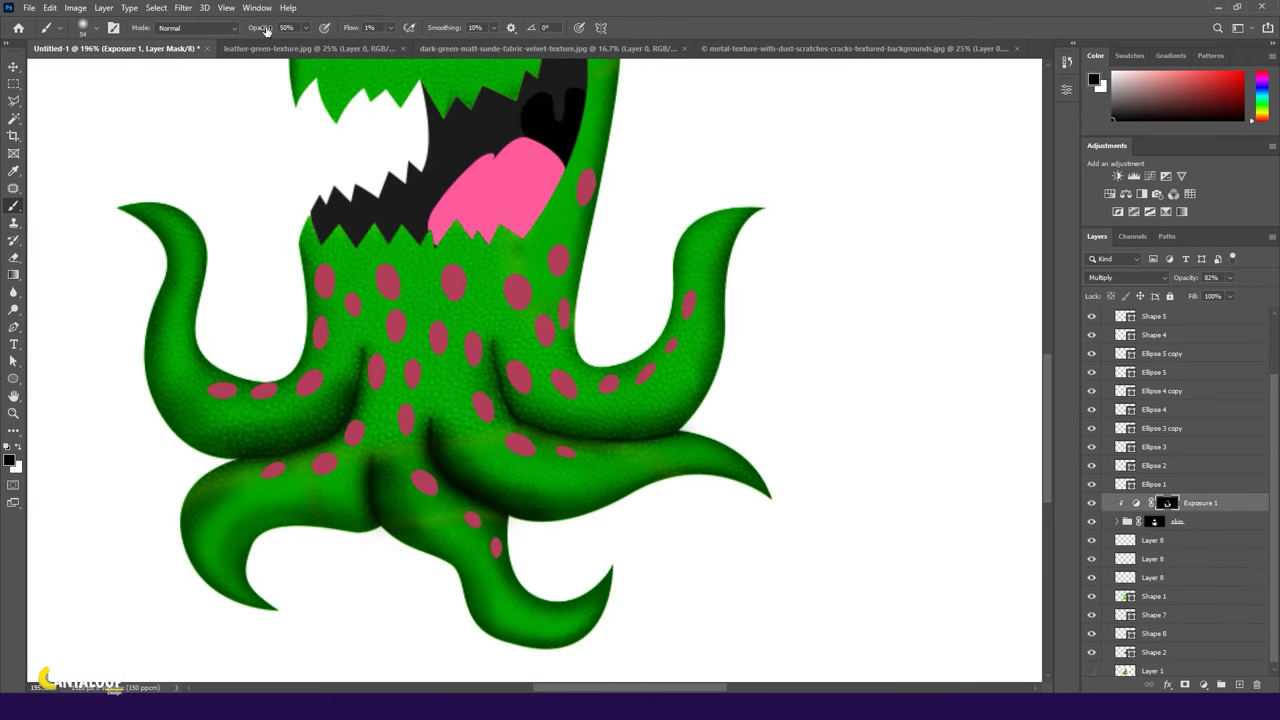
Set the brush to 45% flow and 89% opacity, swapping between white and black.
{"action": "key", "text": "x"}
{"action": "key", "text": "shift+4"}
{"action": "key", "text": "shift+5"}
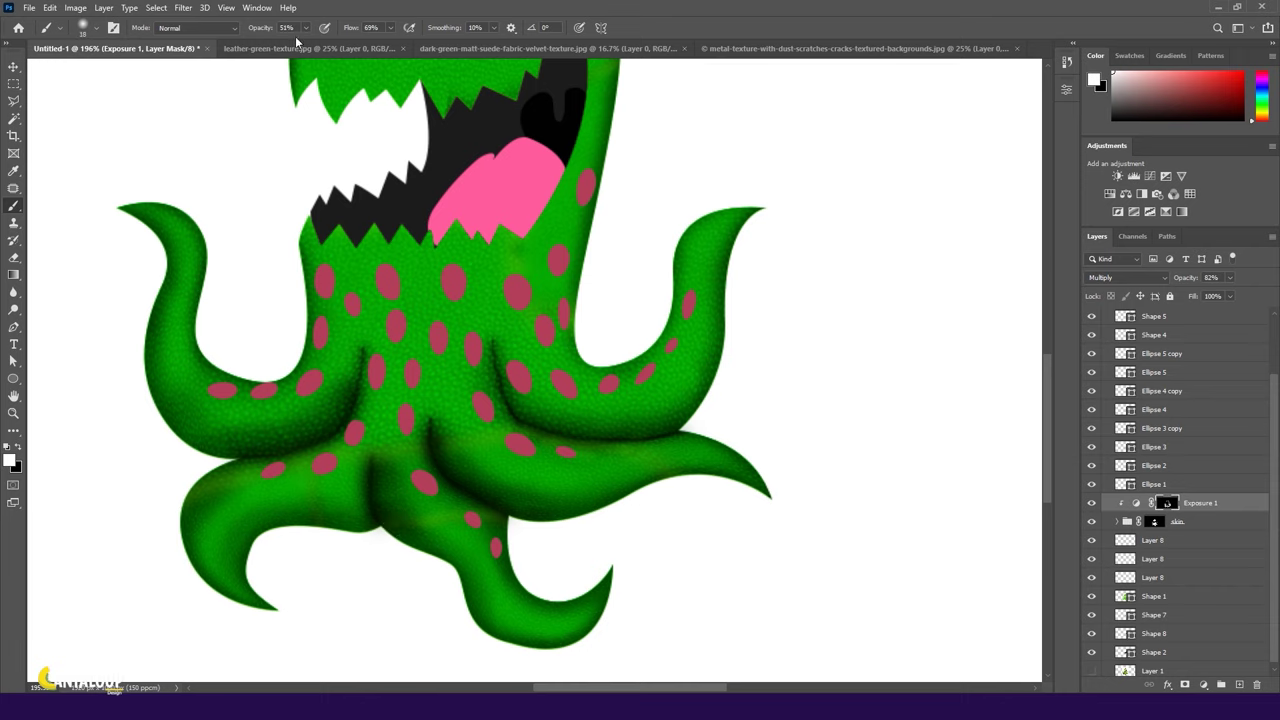
{"action": "key", "text": "8"}
{"action": "key", "text": "9"}
{"action": "scroll", "coordinate": [385, 538], "scroll_direction": "up", "scroll_amount": 2}
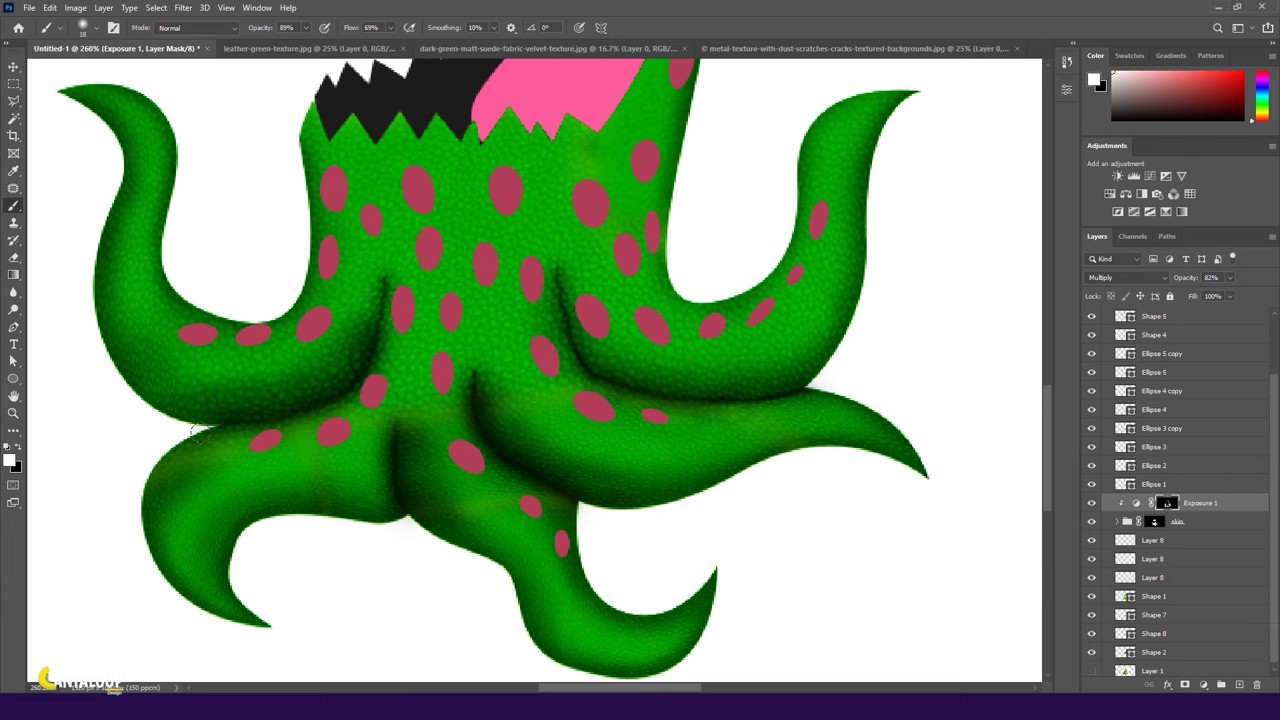
{"action": "scroll", "coordinate": [340, 570], "scroll_direction": "down", "scroll_amount": 3}
{"action": "key", "text": "x"}
{"action": "scroll", "coordinate": [292, 516], "scroll_direction": "up", "scroll_amount": 2}
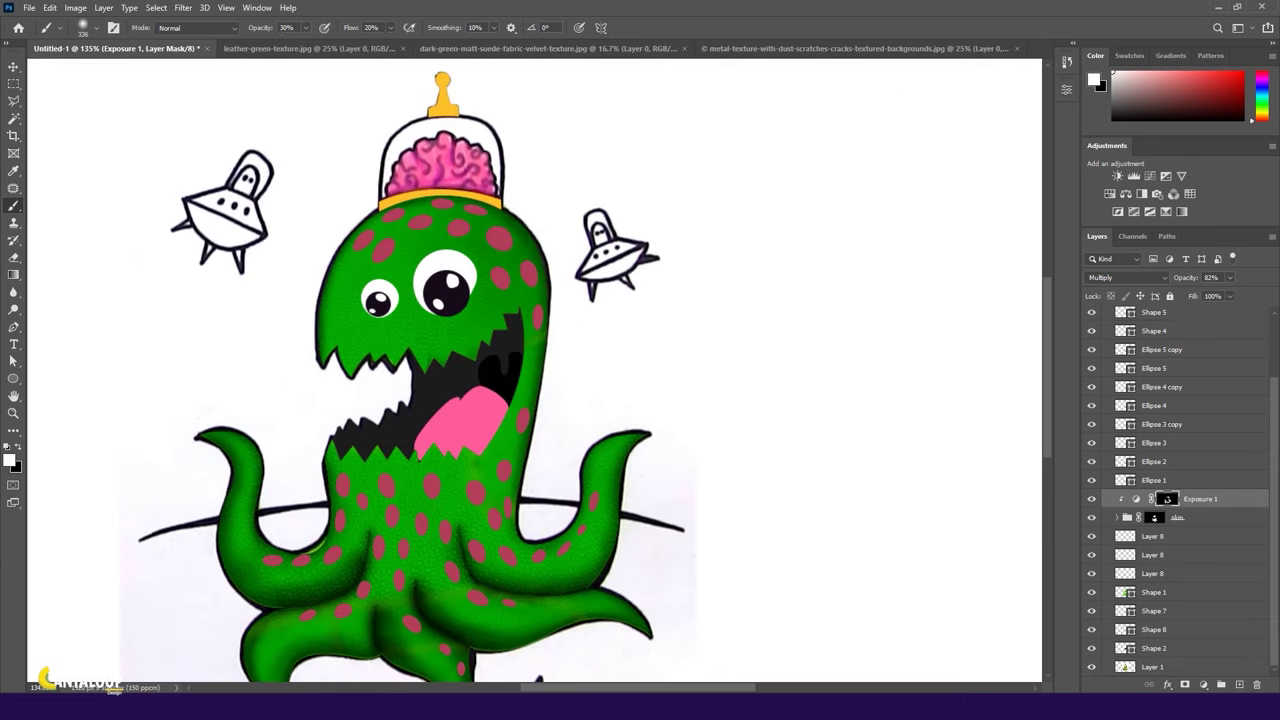
{"action": "scroll", "coordinate": [630, 263], "scroll_direction": "down", "scroll_amount": 1}
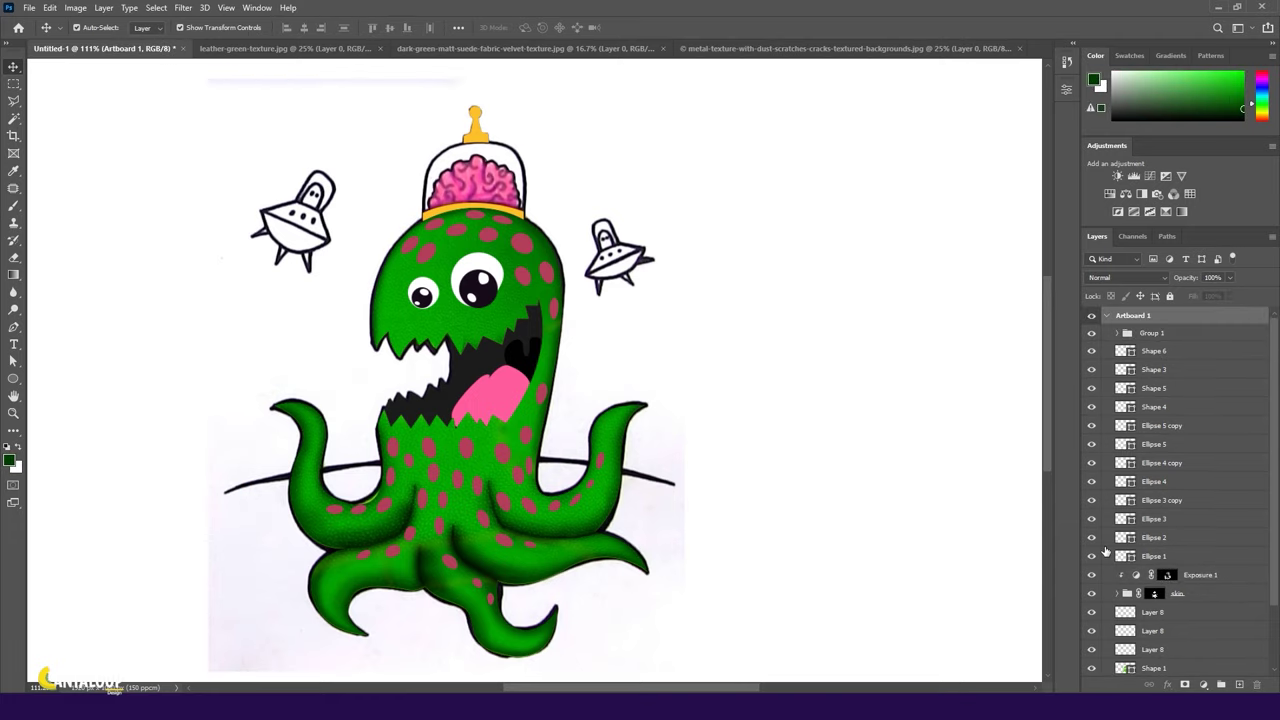
Add an Inner Shadow of size 6 px to the Ellipse 1 layer.
{"action": "left_click", "coordinate": [1151, 563]}
{"action": "left_click", "coordinate": [1168, 685]}
{"action": "left_click", "coordinate": [608, 244]}
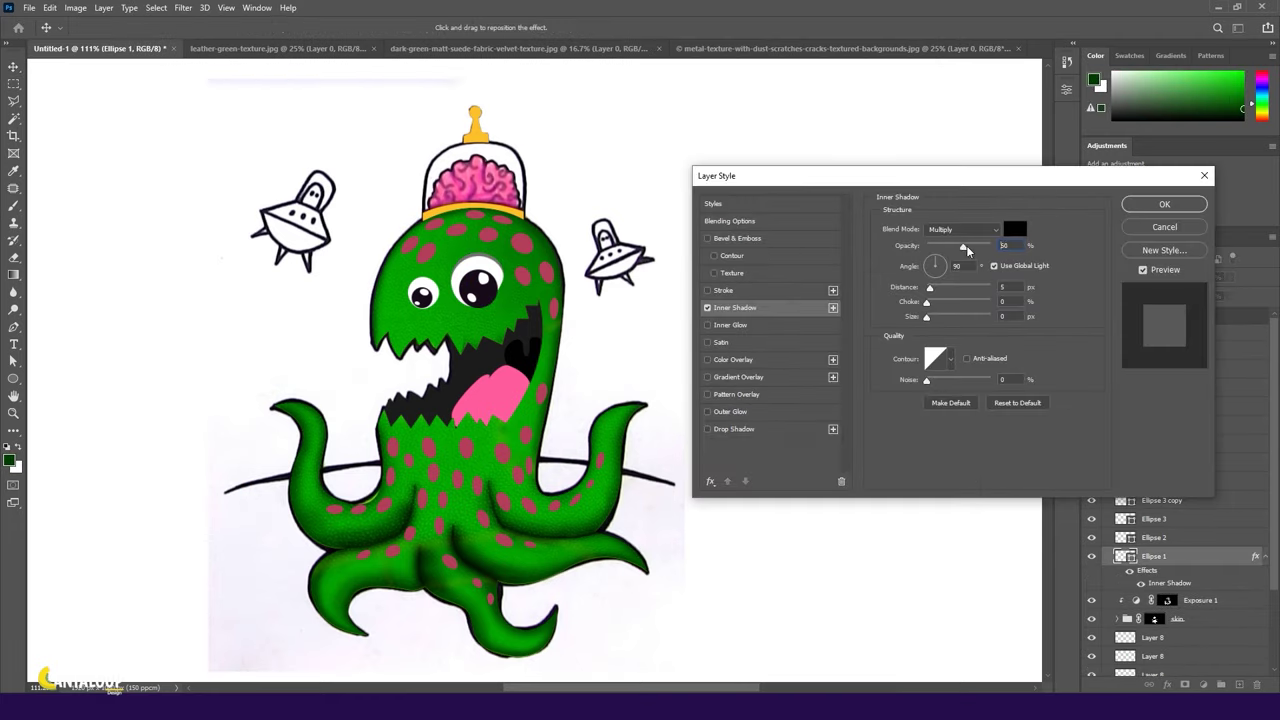
{"action": "left_click_drag", "start_coordinate": [927, 317], "coordinate": [927, 288]}
Give Ellipse 1 an Inner Bevel with size 38 px, soften 2 and highlight opacity 0.
{"action": "left_click", "coordinate": [708, 238]}
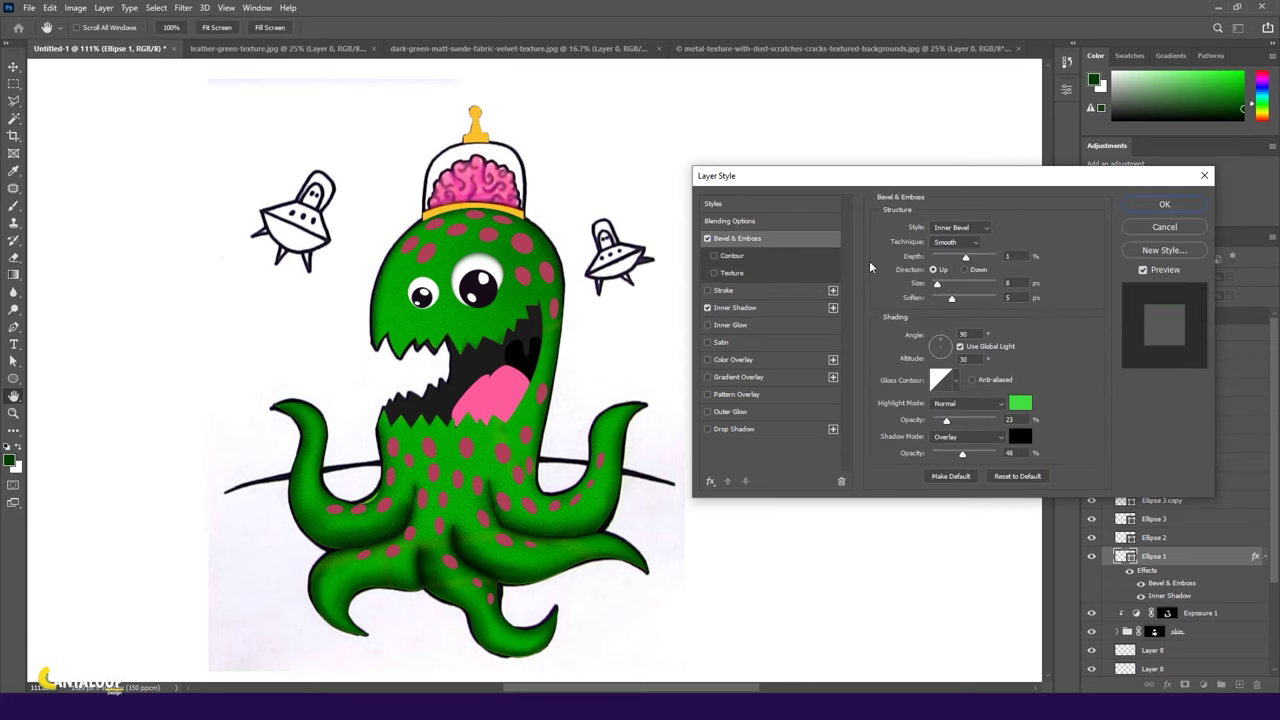
{"action": "left_click", "coordinate": [960, 227]}
{"action": "left_click", "coordinate": [958, 254]}
{"action": "left_click", "coordinate": [960, 227]}
{"action": "left_click", "coordinate": [958, 281]}
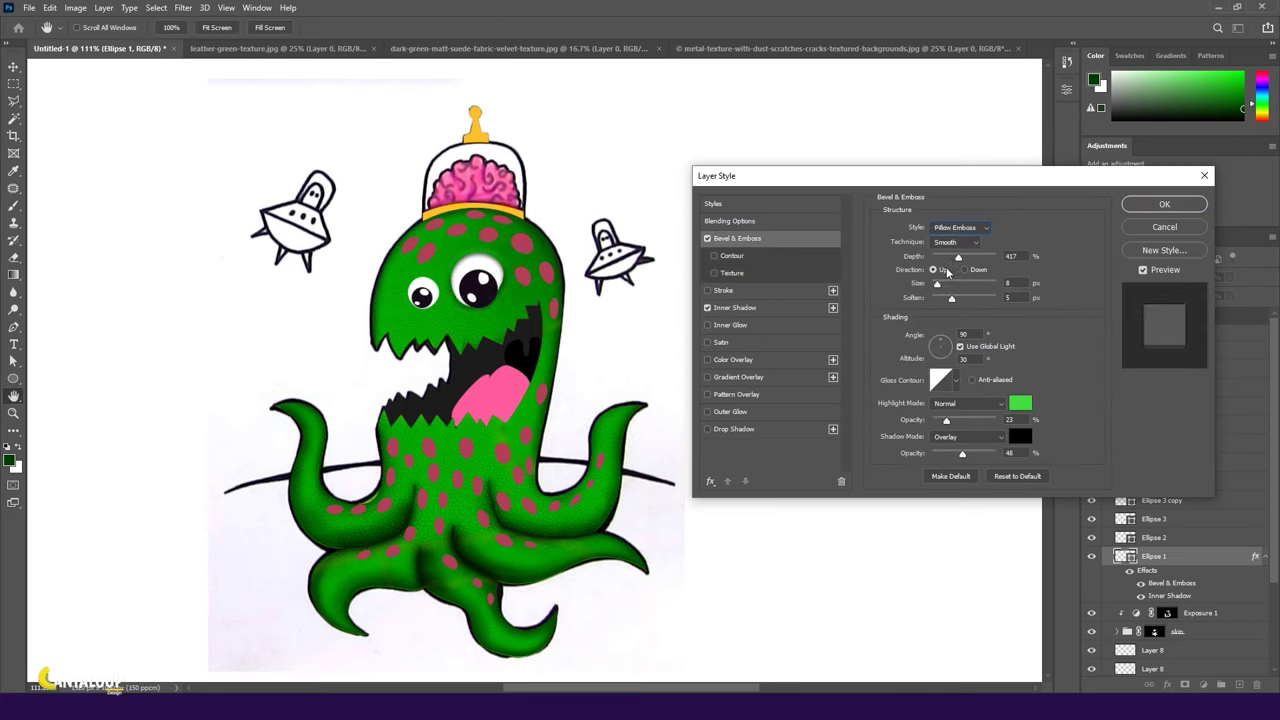
{"action": "left_click", "coordinate": [960, 227]}
{"action": "left_click_drag", "start_coordinate": [937, 284], "coordinate": [928, 284]}
{"action": "mouse_move", "coordinate": [951, 298]}
{"action": "left_mouse_down"}
{"action": "mouse_move", "coordinate": [933, 302]}
{"action": "mouse_move", "coordinate": [945, 285]}
{"action": "left_mouse_up"}
{"action": "left_click", "coordinate": [934, 269]}
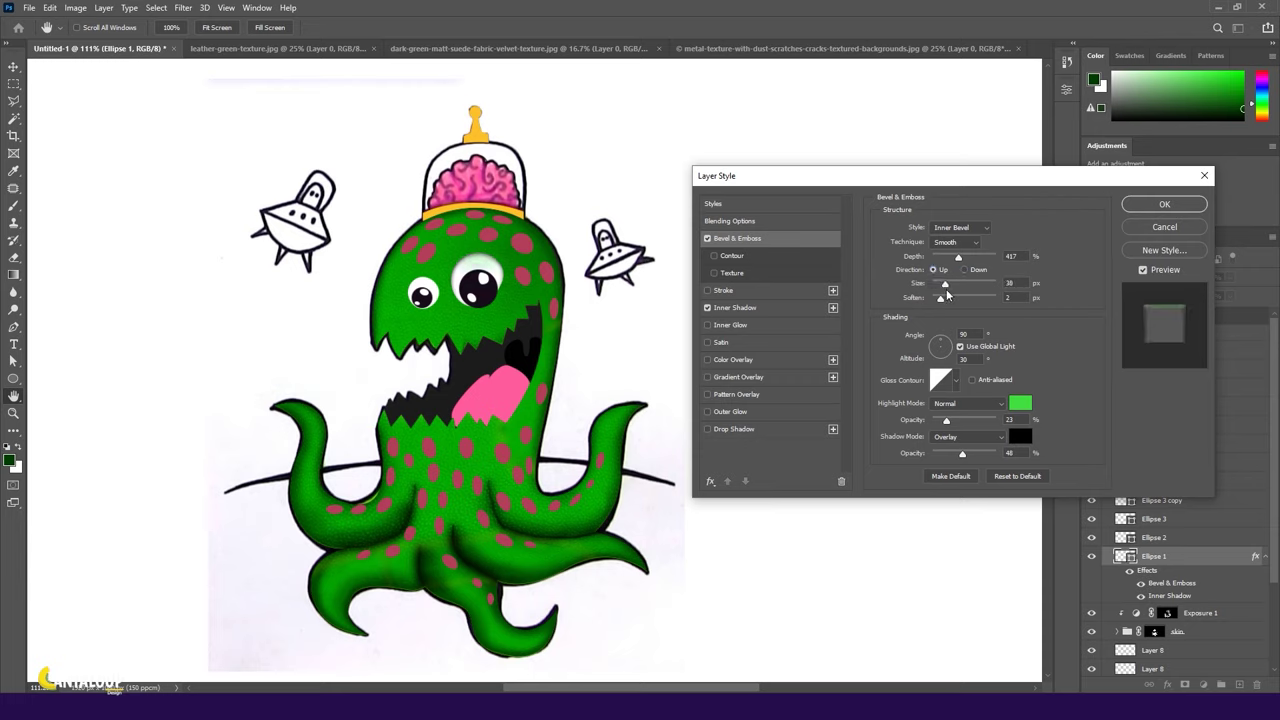
{"action": "mouse_move", "coordinate": [946, 421]}
{"action": "left_mouse_down"}
{"action": "mouse_move", "coordinate": [932, 421]}
{"action": "mouse_move", "coordinate": [990, 456]}
{"action": "left_mouse_up"}
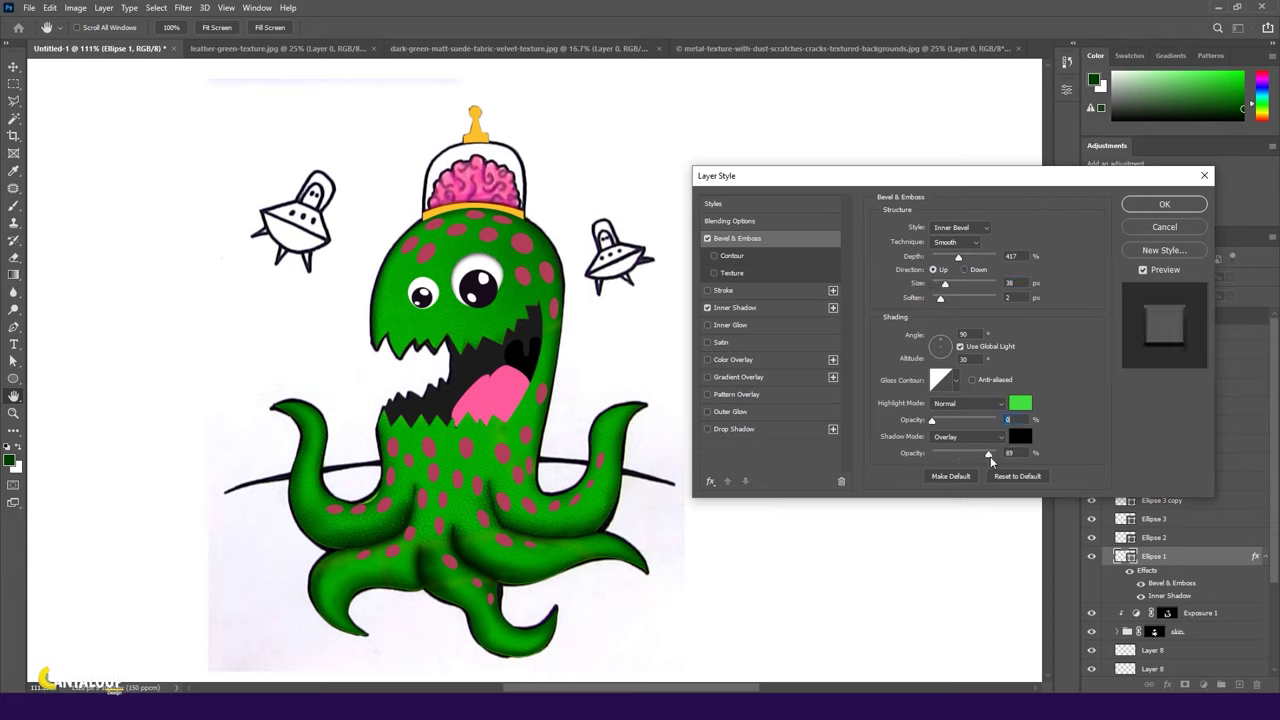
Increase the inner shadow's choke and size and lower its opacity.
{"action": "left_click", "coordinate": [735, 307]}
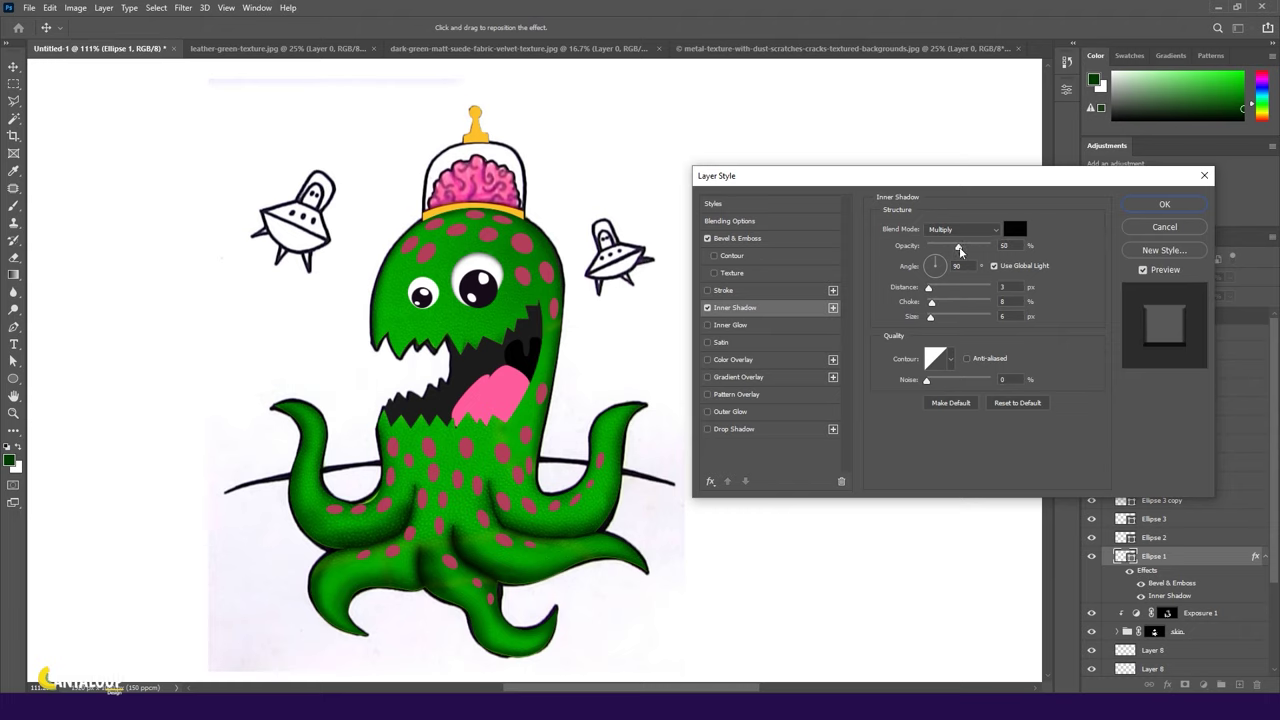
{"action": "mouse_move", "coordinate": [930, 317]}
{"action": "left_mouse_down"}
{"action": "mouse_move", "coordinate": [941, 302]}
{"action": "mouse_move", "coordinate": [928, 288]}
{"action": "mouse_move", "coordinate": [934, 317]}
{"action": "left_mouse_up"}
{"action": "left_click_drag", "start_coordinate": [980, 246], "coordinate": [962, 247]}
Paste Ellipse 1's layer style onto Ellipse 2, turning off inner glow to keep bevel and inner shadow.
{"action": "left_click", "coordinate": [1164, 204]}
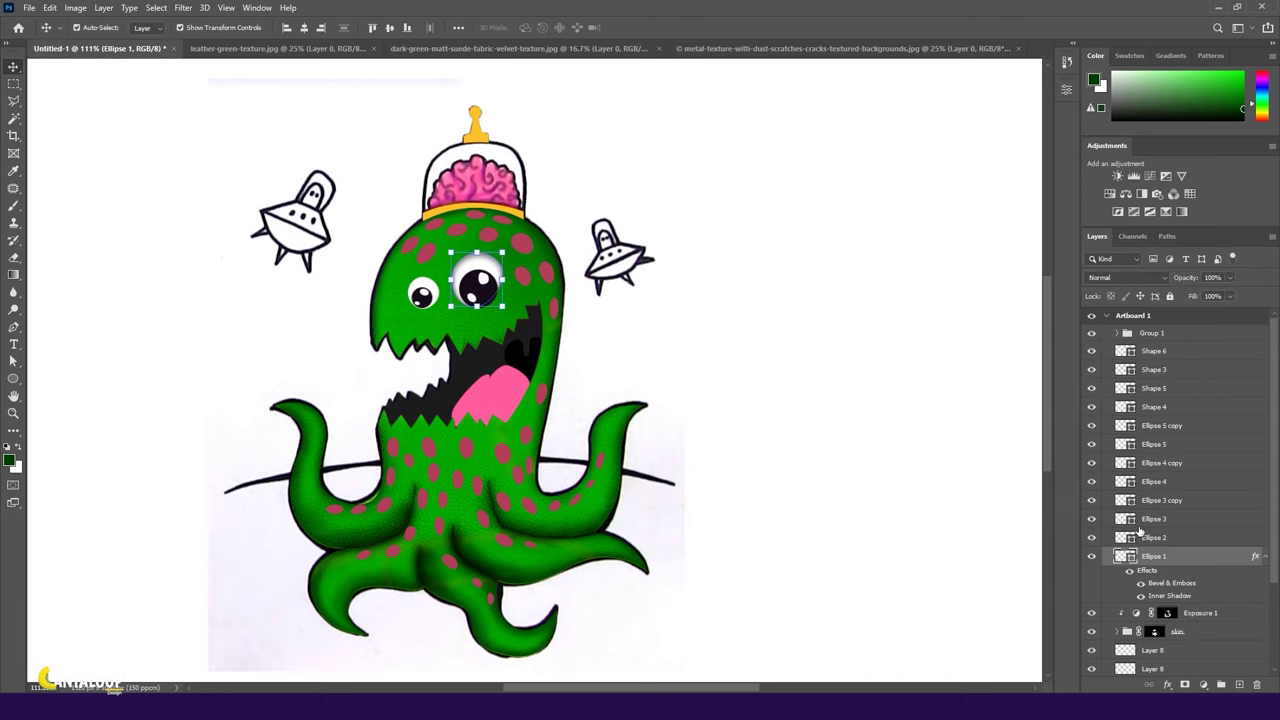
{"action": "left_click", "coordinate": [1154, 537]}
{"action": "left_click", "coordinate": [1166, 684]}
{"action": "left_click", "coordinate": [1197, 608]}
{"action": "left_click", "coordinate": [708, 325]}
{"action": "left_click", "coordinate": [737, 238]}
{"action": "left_click", "coordinate": [1164, 204]}
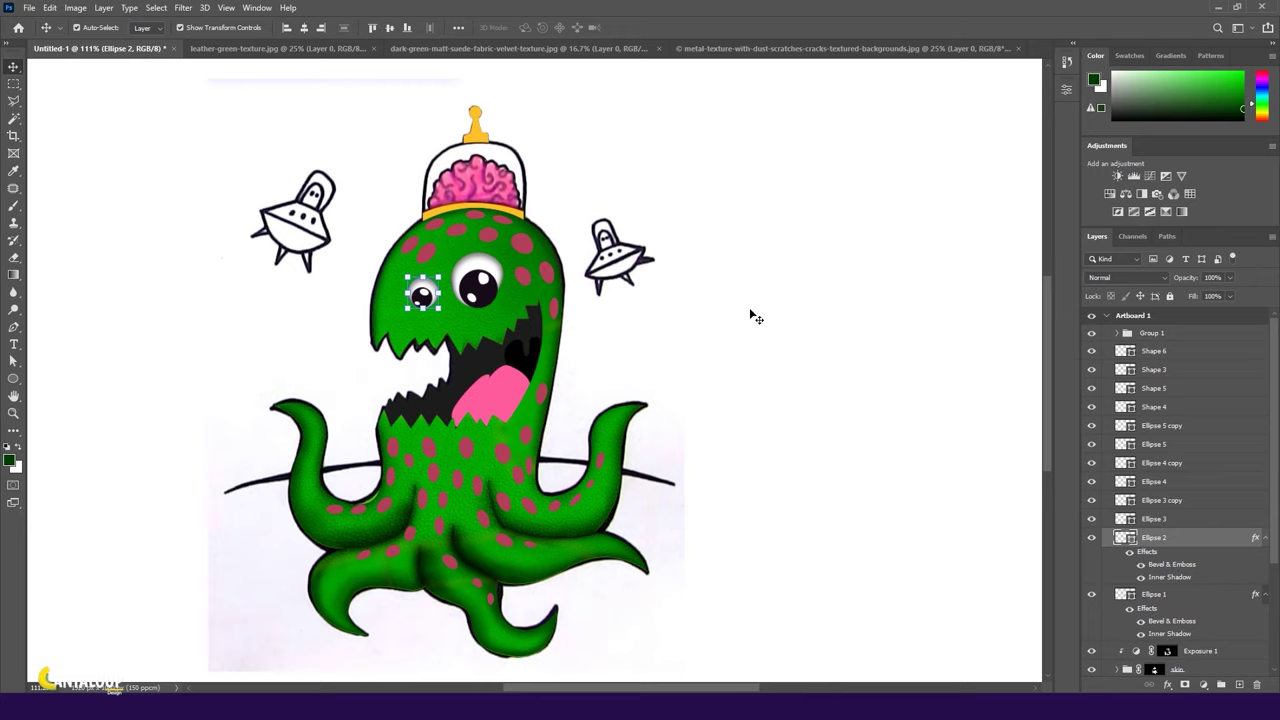
{"action": "left_click", "coordinate": [756, 317]}
Move the Ellipse 5, 4 and 3 copy pupil layers below Ellipse 2 and clip them to Ellipse 1.
{"action": "left_click", "coordinate": [1155, 500]}
{"action": "left_click", "coordinate": [1158, 463]}
{"action": "left_click", "coordinate": [1158, 425]}
{"action": "left_click", "coordinate": [1160, 463], "text": "ctrl"}
{"action": "left_click_drag", "start_coordinate": [1163, 497], "coordinate": [1160, 530]}
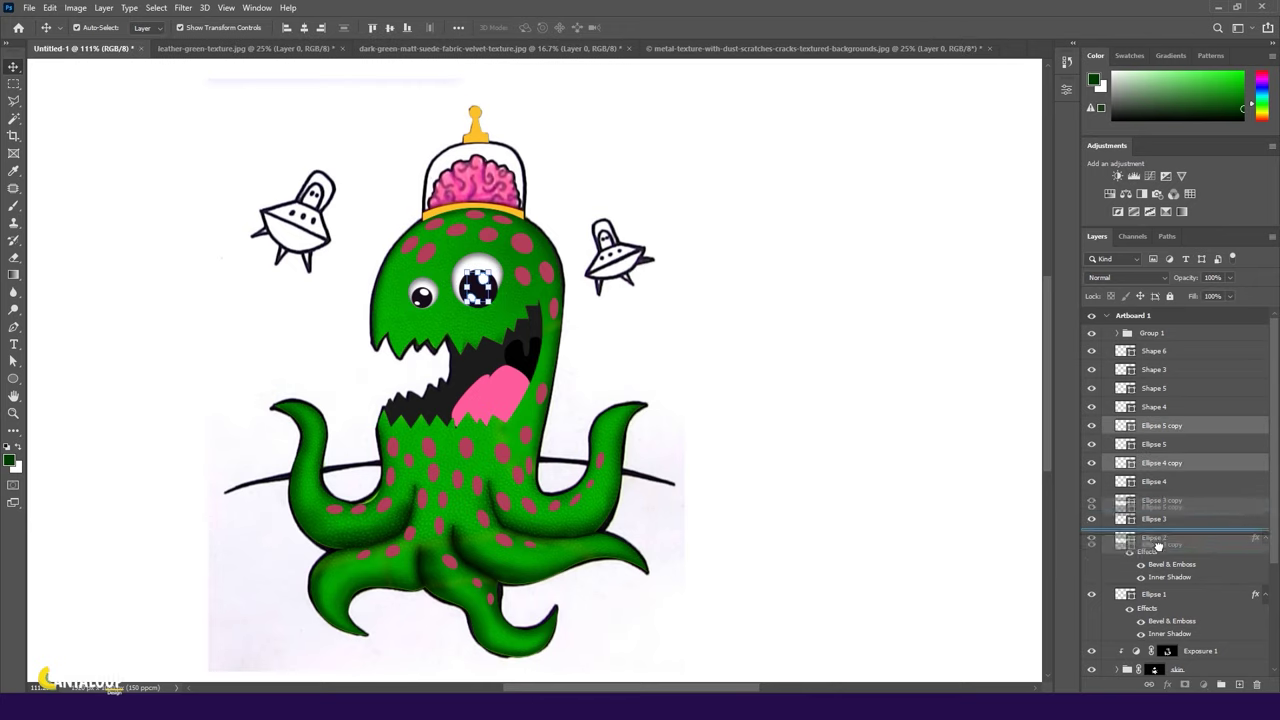
{"action": "left_click", "coordinate": [1133, 528], "text": "alt"}
{"action": "left_click", "coordinate": [1133, 509], "text": "alt"}
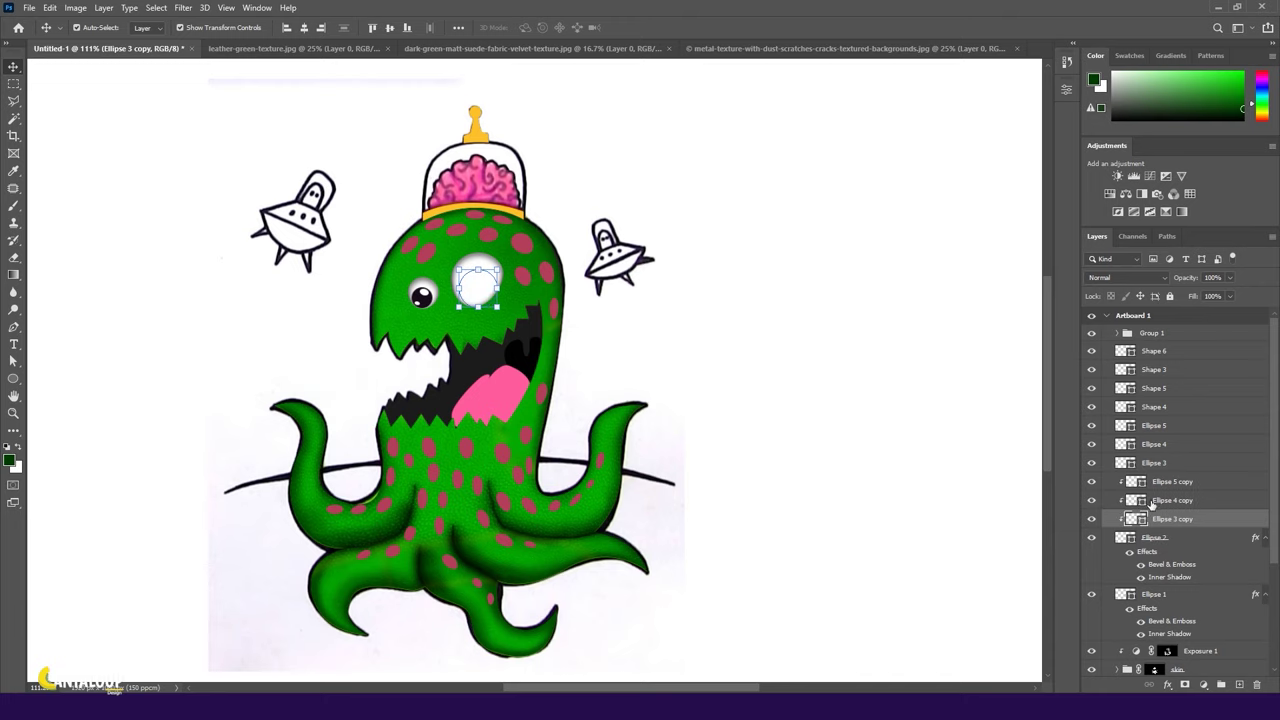
{"action": "left_click", "coordinate": [1160, 481], "text": "shift"}
{"action": "left_click_drag", "start_coordinate": [1160, 481], "coordinate": [1160, 588]}
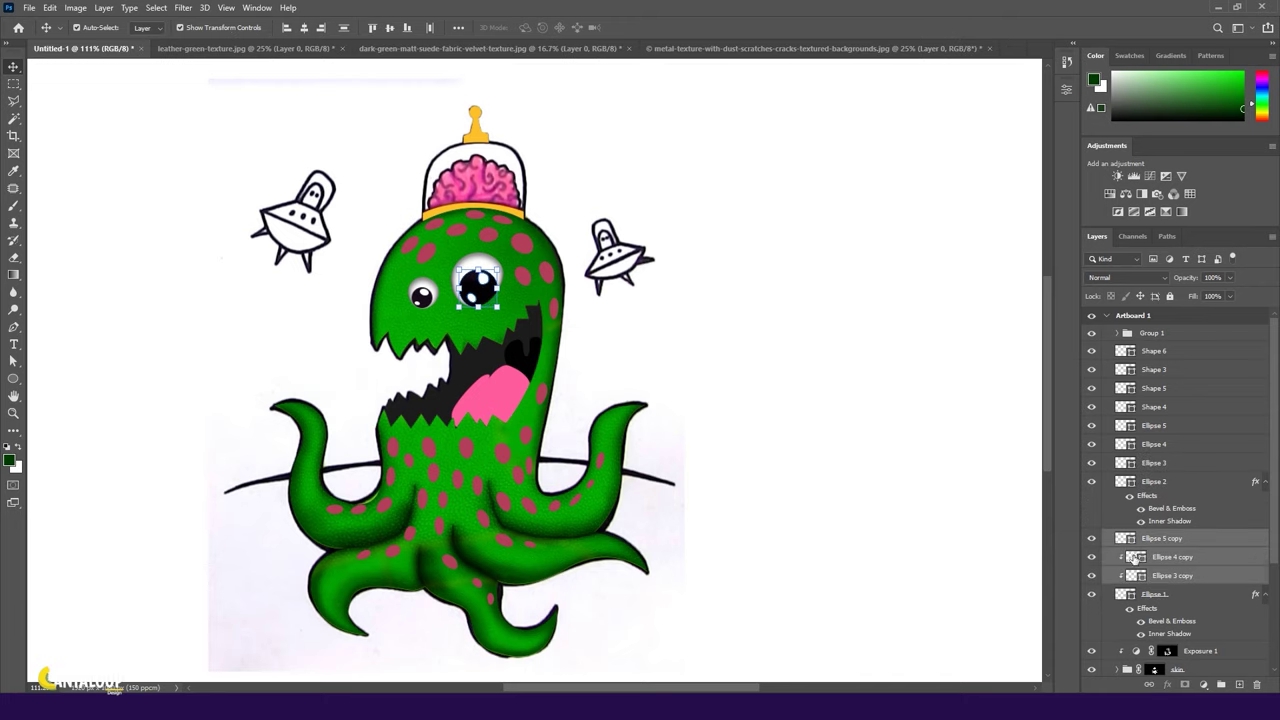
{"action": "left_click", "coordinate": [1267, 594]}
{"action": "left_click", "coordinate": [928, 487]}
{"action": "left_click", "coordinate": [1100, 464]}
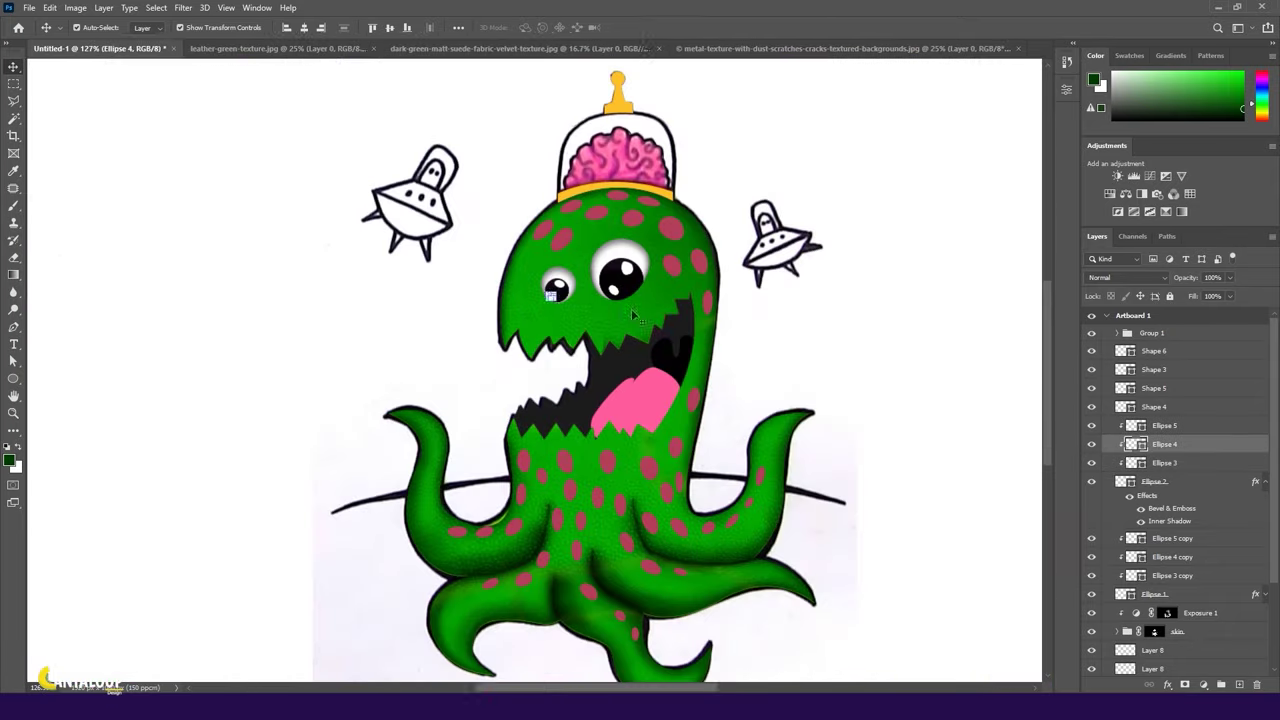
Give Ellipse 2 a drop shadow with small size, zero distance and lowered opacity.
{"action": "scroll", "coordinate": [533, 300], "scroll_direction": "down", "scroll_amount": 1}
{"action": "double_click", "coordinate": [1200, 481]}
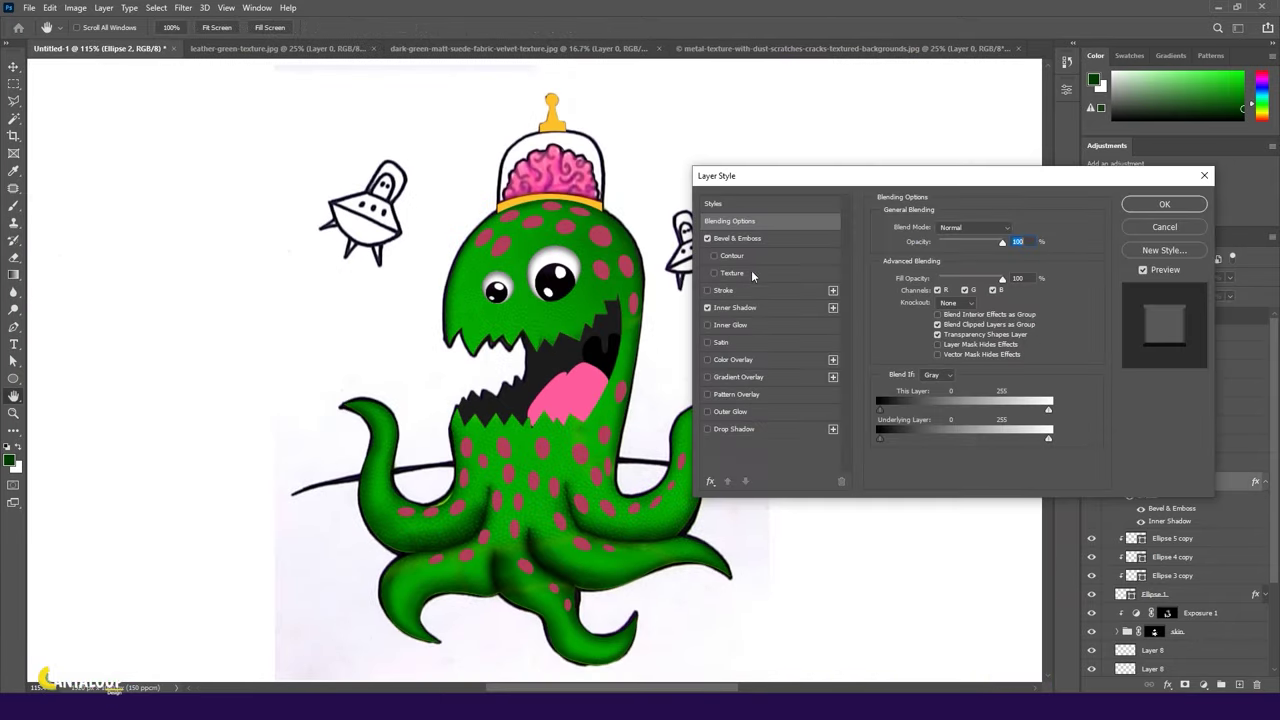
{"action": "left_click", "coordinate": [707, 411]}
{"action": "left_click", "coordinate": [707, 411]}
{"action": "left_click", "coordinate": [707, 428]}
{"action": "left_click_drag", "start_coordinate": [941, 246], "coordinate": [956, 246]}
{"action": "mouse_move", "coordinate": [961, 316]}
{"action": "left_mouse_down"}
{"action": "mouse_move", "coordinate": [931, 316]}
{"action": "mouse_move", "coordinate": [926, 302]}
{"action": "mouse_move", "coordinate": [924, 316]}
{"action": "mouse_move", "coordinate": [946, 302]}
{"action": "mouse_move", "coordinate": [929, 288]}
{"action": "mouse_move", "coordinate": [937, 263]}
{"action": "left_mouse_up"}
{"action": "left_click_drag", "start_coordinate": [927, 316], "coordinate": [929, 316]}
{"action": "left_click_drag", "start_coordinate": [956, 246], "coordinate": [935, 249]}
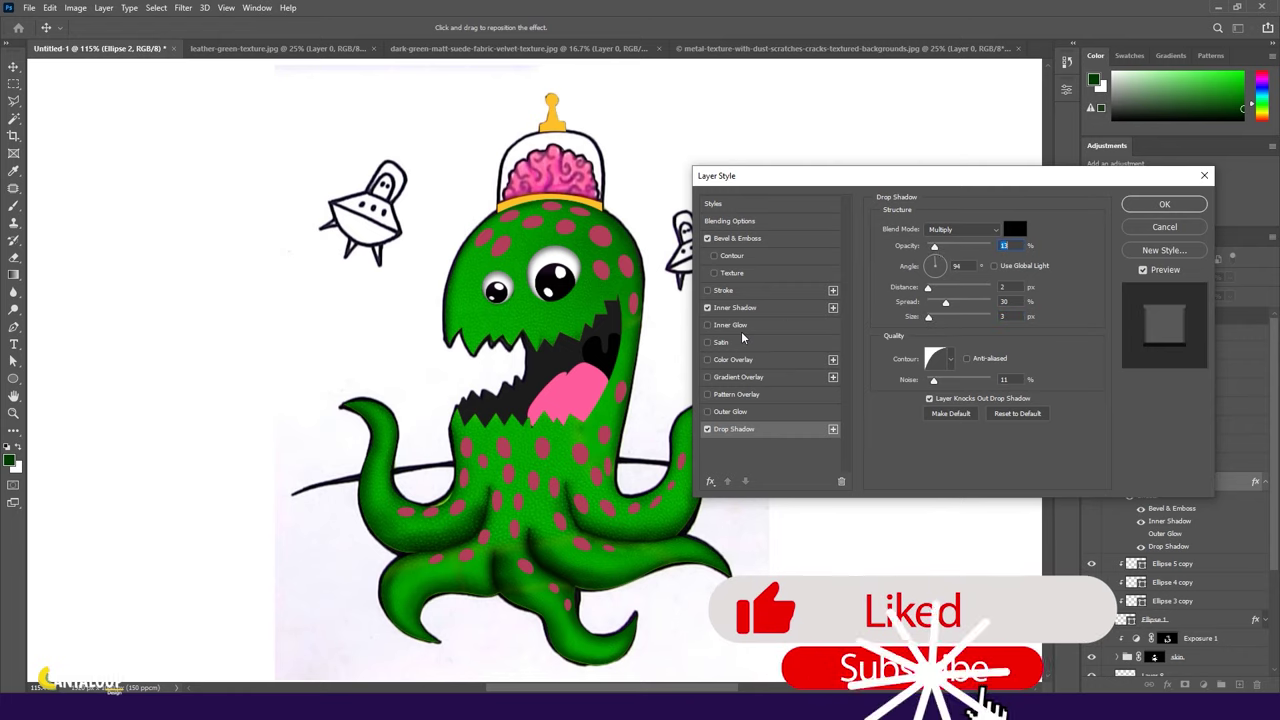
{"action": "left_click", "coordinate": [950, 359]}
{"action": "double_click", "coordinate": [869, 393]}
{"action": "left_click", "coordinate": [1164, 204]}
Add a dark green drop shadow sitting directly below the larger eye, Ellipse 1.
{"action": "left_click", "coordinate": [1155, 607]}
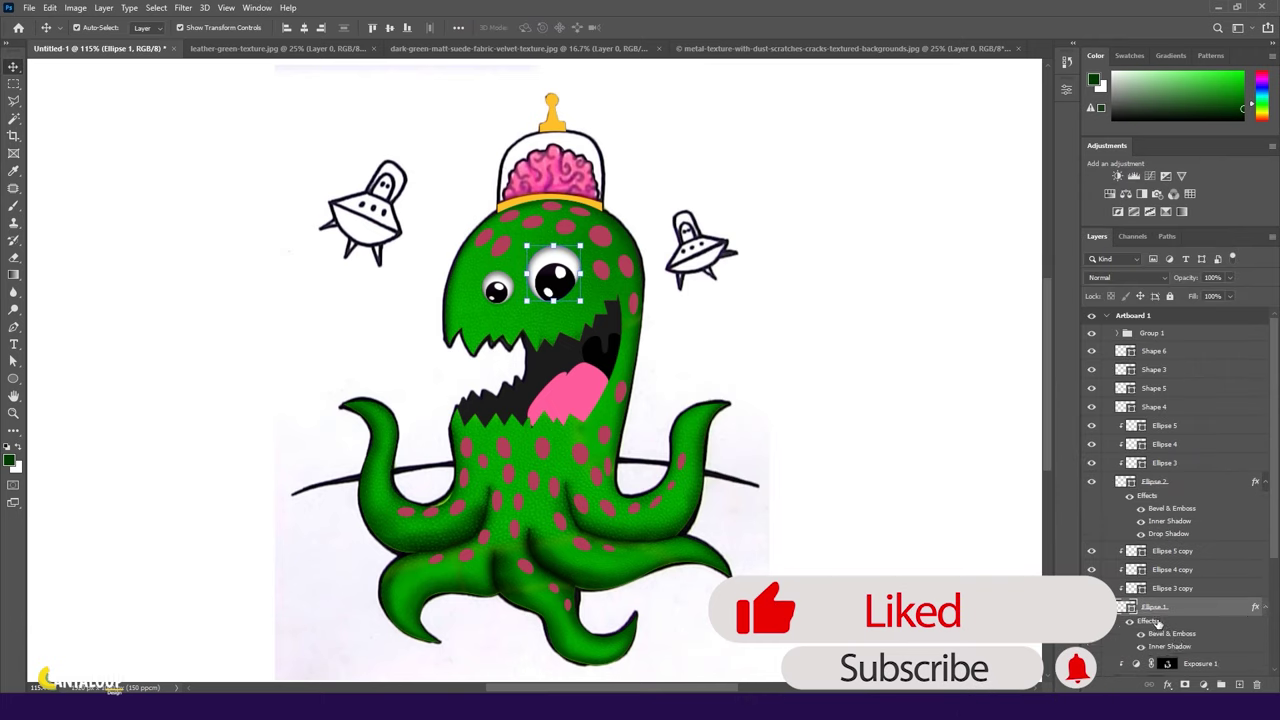
{"action": "double_click", "coordinate": [1157, 622]}
{"action": "mouse_move", "coordinate": [933, 289]}
{"action": "left_mouse_down"}
{"action": "mouse_move", "coordinate": [935, 257]}
{"action": "mouse_move", "coordinate": [985, 249]}
{"action": "left_mouse_up"}
{"action": "left_click", "coordinate": [1015, 229]}
{"action": "left_click", "coordinate": [724, 311]}
{"action": "left_click_drag", "start_coordinate": [724, 313], "coordinate": [720, 268]}
{"action": "left_click", "coordinate": [666, 269]}
{"action": "left_click", "coordinate": [837, 149]}
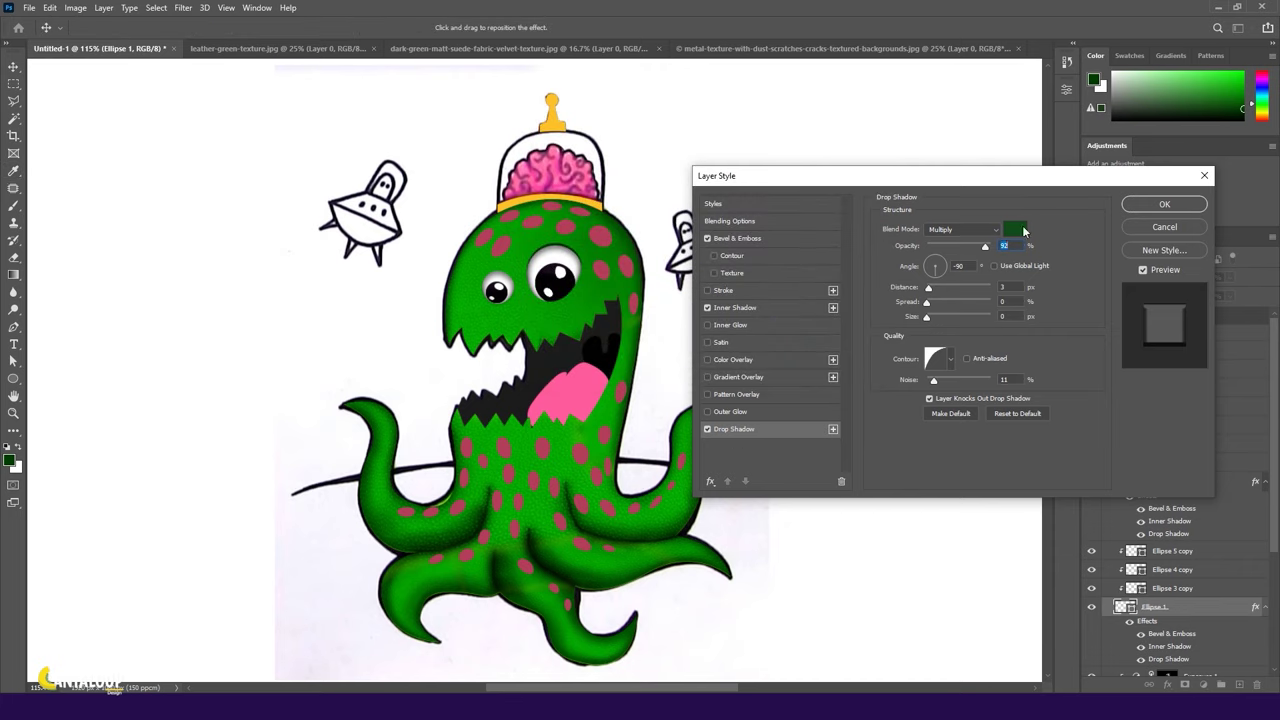
{"action": "left_click", "coordinate": [1164, 204]}
Change Ellipse 2's drop shadow colour to the same dark green.
{"action": "left_click", "coordinate": [1160, 482]}
{"action": "double_click", "coordinate": [1168, 533]}
{"action": "left_click", "coordinate": [1014, 231]}
{"action": "key", "text": "Return"}
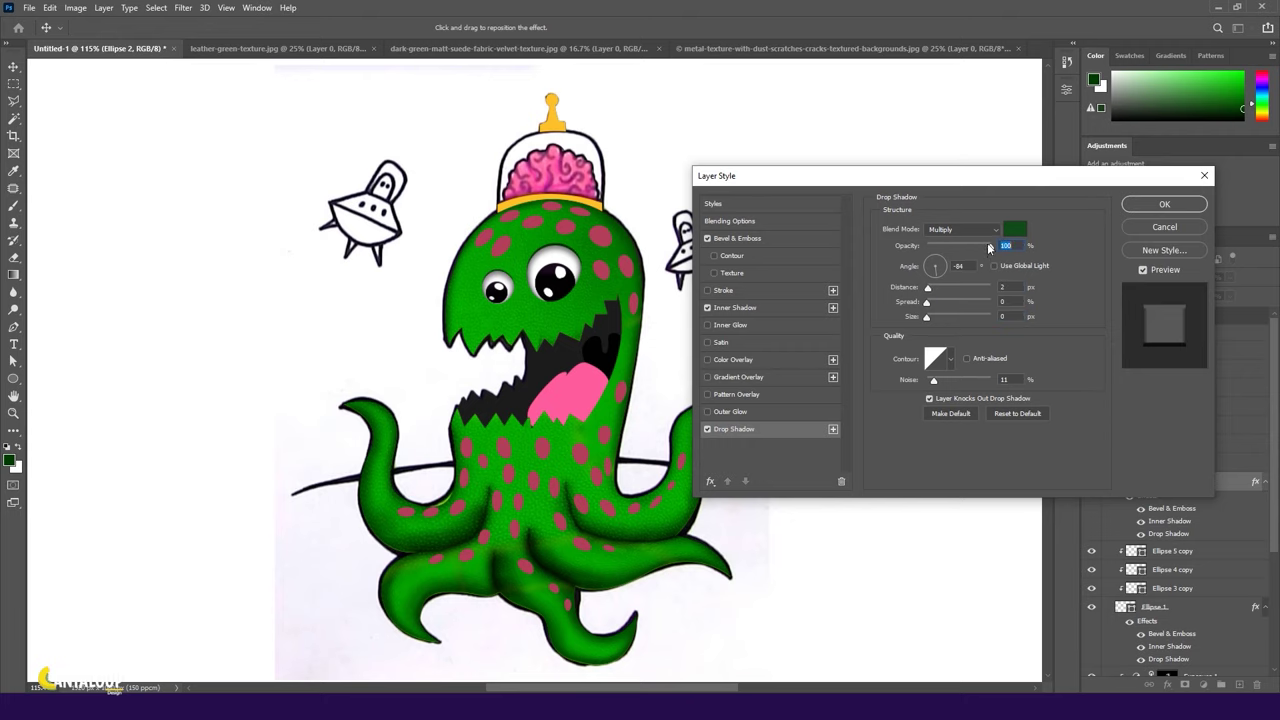
{"action": "left_click", "coordinate": [1164, 204]}
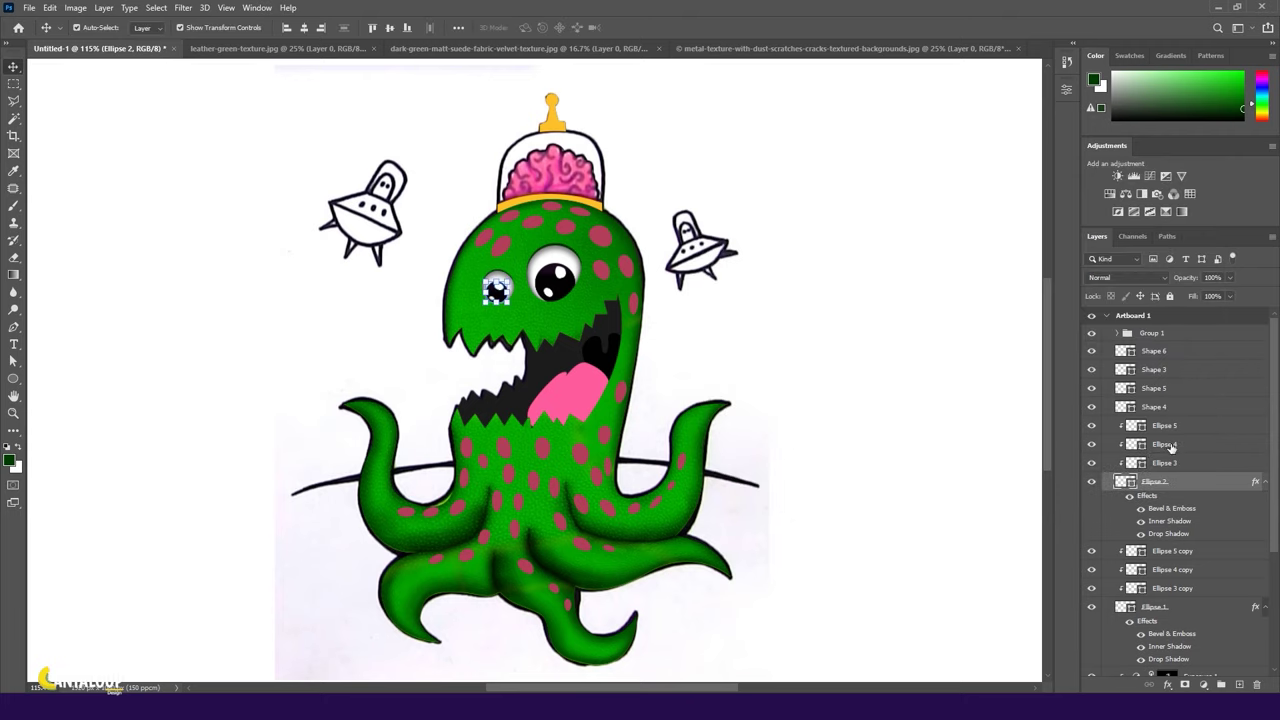
{"action": "left_click", "coordinate": [1165, 463]}
{"action": "left_click", "coordinate": [1178, 430], "text": "shift"}
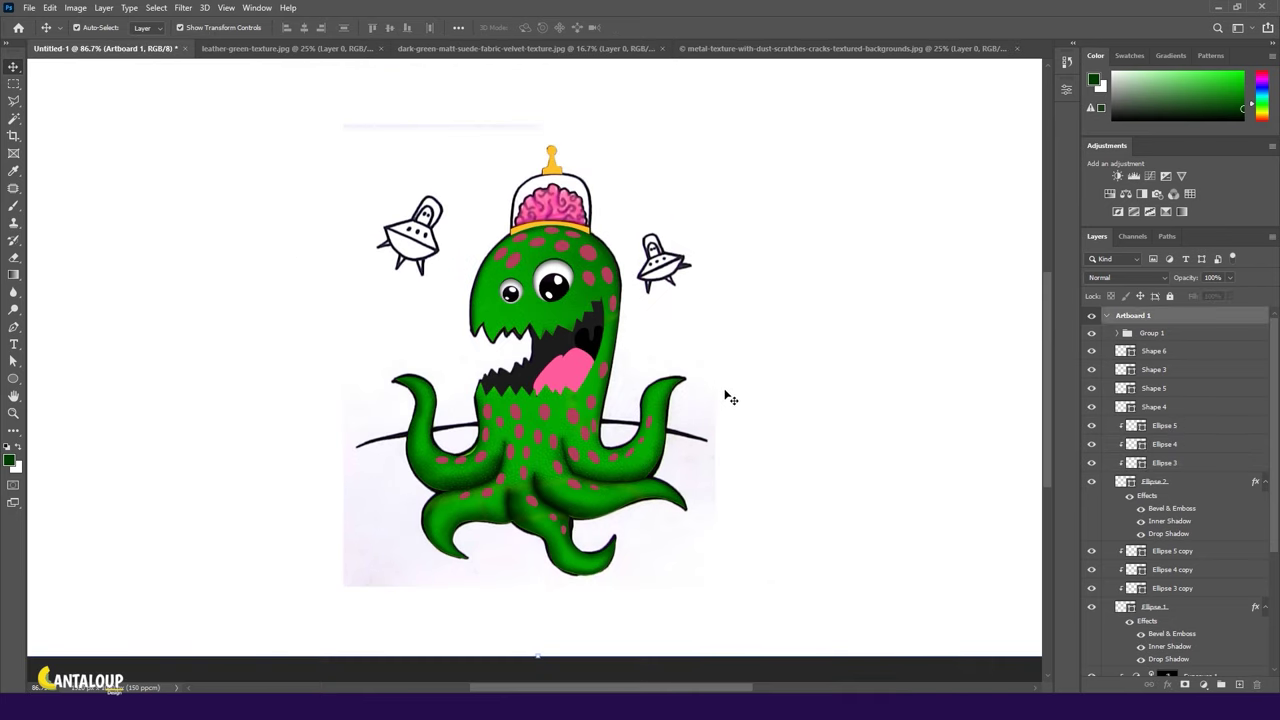
Deepen Ellipse 2's bevel to 823% with a white highlight at higher opacity.
{"action": "double_click", "coordinate": [1171, 508]}
{"action": "left_click", "coordinate": [730, 255]}
{"action": "left_click", "coordinate": [955, 242]}
{"action": "left_click", "coordinate": [950, 272]}
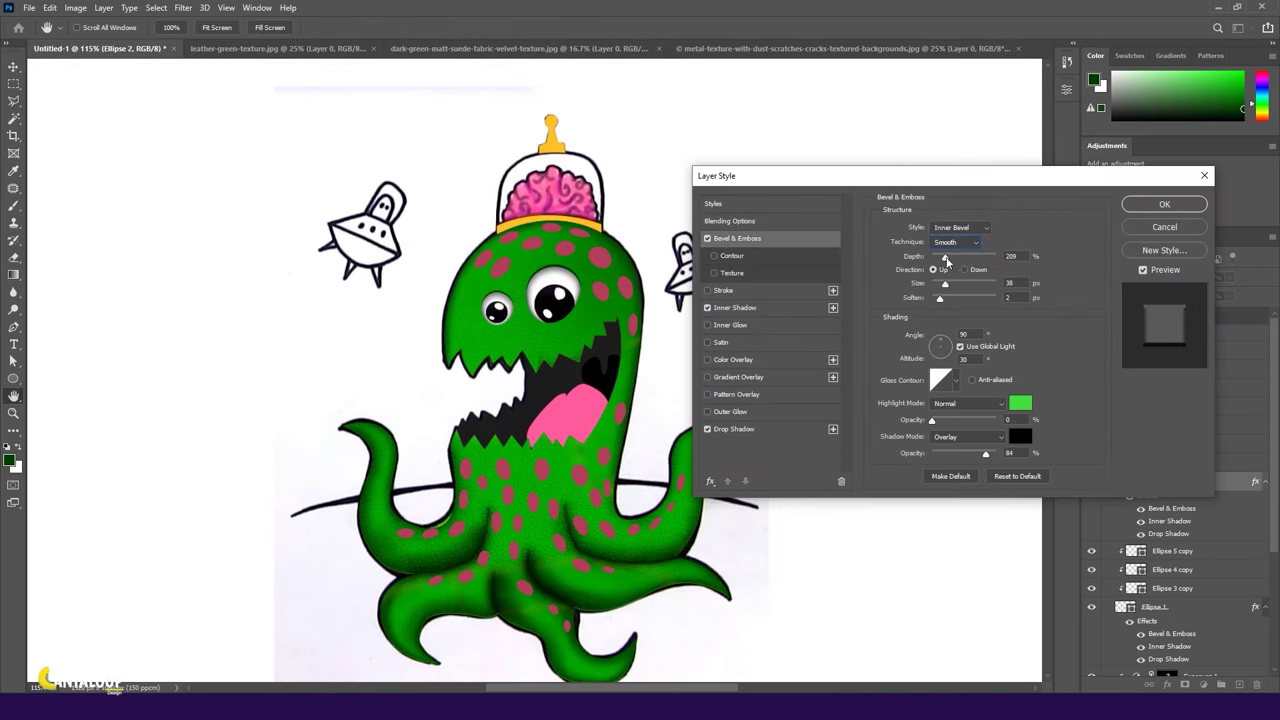
{"action": "mouse_move", "coordinate": [945, 257]}
{"action": "left_mouse_down"}
{"action": "mouse_move", "coordinate": [984, 257]}
{"action": "mouse_move", "coordinate": [945, 284]}
{"action": "left_mouse_up"}
{"action": "left_click_drag", "start_coordinate": [932, 420], "coordinate": [958, 421]}
{"action": "left_click", "coordinate": [1020, 403]}
{"action": "left_click", "coordinate": [560, 170]}
{"action": "left_click", "coordinate": [829, 150]}
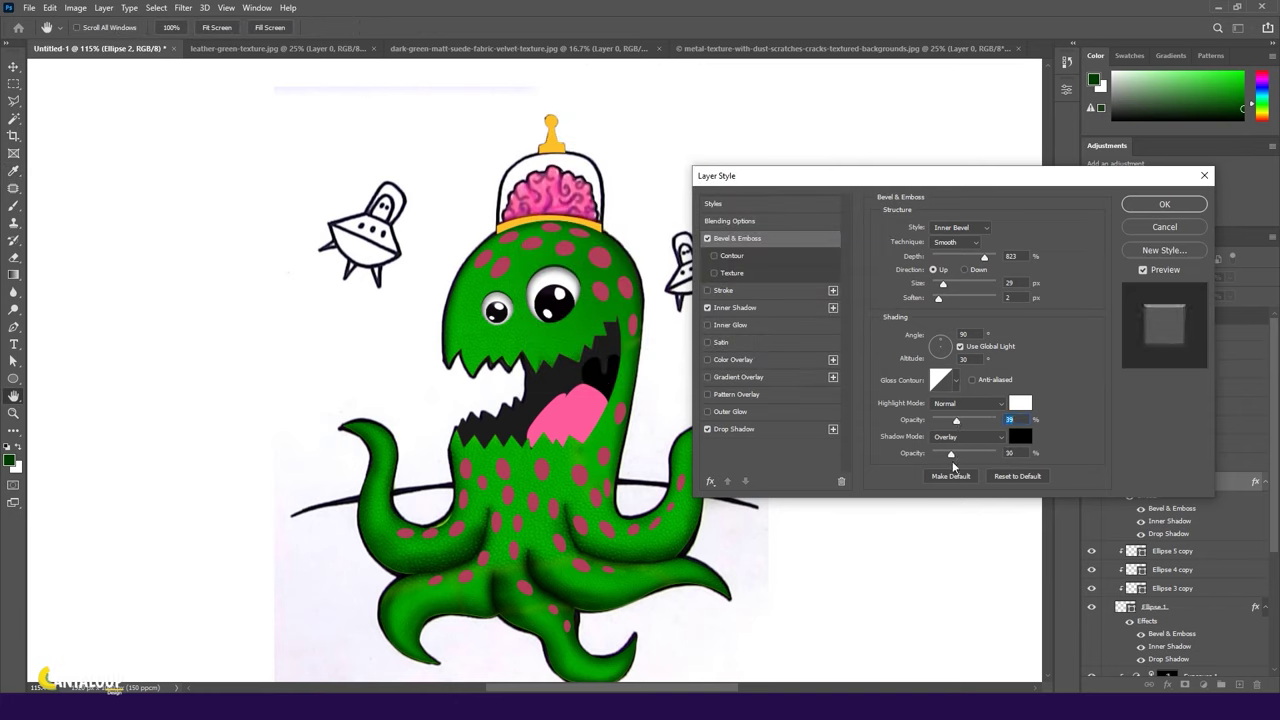
{"action": "left_click", "coordinate": [1160, 206]}
Give Ellipse 1's bevel a paler highlight at 48% opacity and a lower shadow opacity.
{"action": "left_click", "coordinate": [1020, 403]}
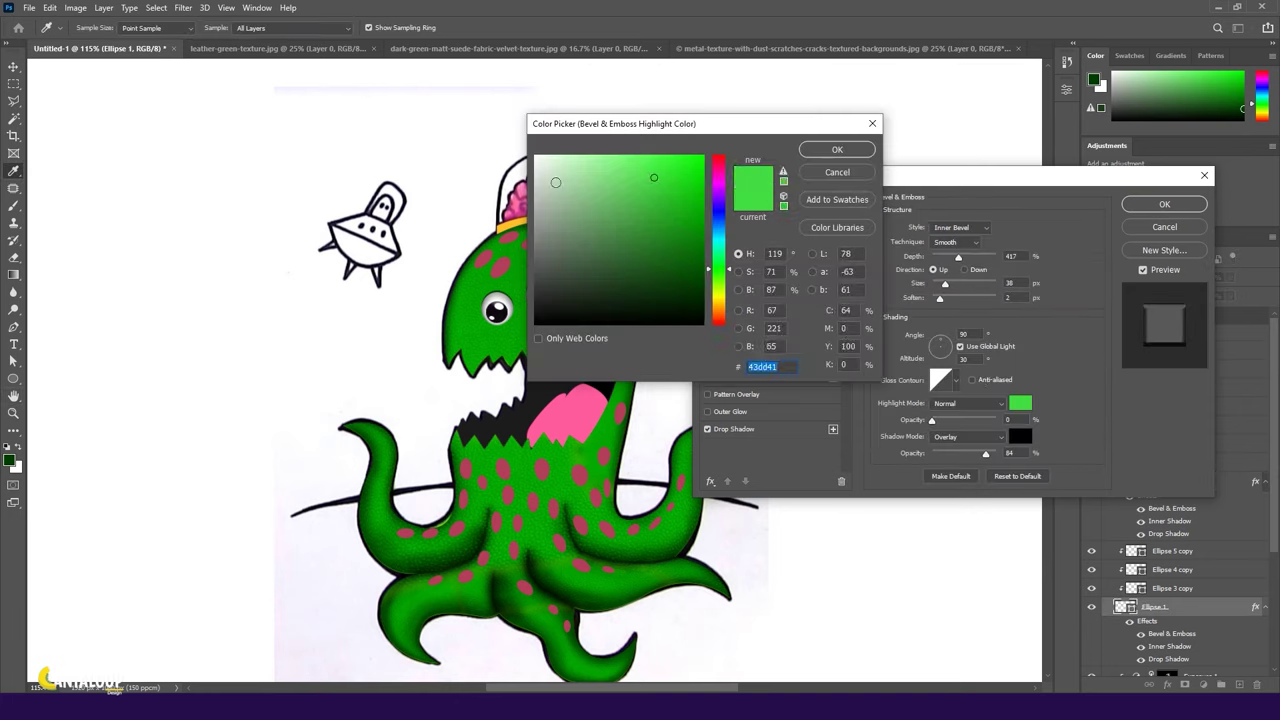
{"action": "left_click", "coordinate": [1013, 140]}
{"action": "mouse_move", "coordinate": [932, 420]}
{"action": "left_mouse_down"}
{"action": "mouse_move", "coordinate": [962, 420]}
{"action": "mouse_move", "coordinate": [937, 453]}
{"action": "mouse_move", "coordinate": [952, 453]}
{"action": "left_mouse_up"}
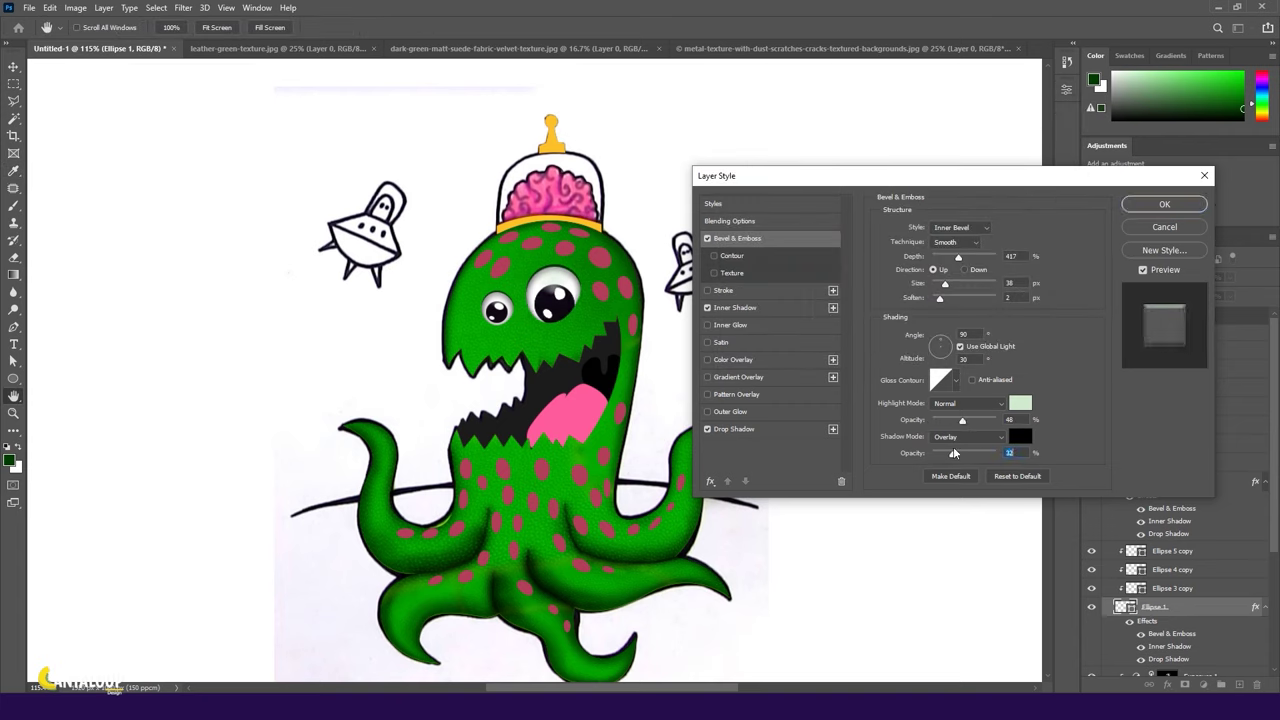
{"action": "left_click", "coordinate": [716, 260]}
{"action": "left_click", "coordinate": [720, 238]}
{"action": "key", "text": "Return"}
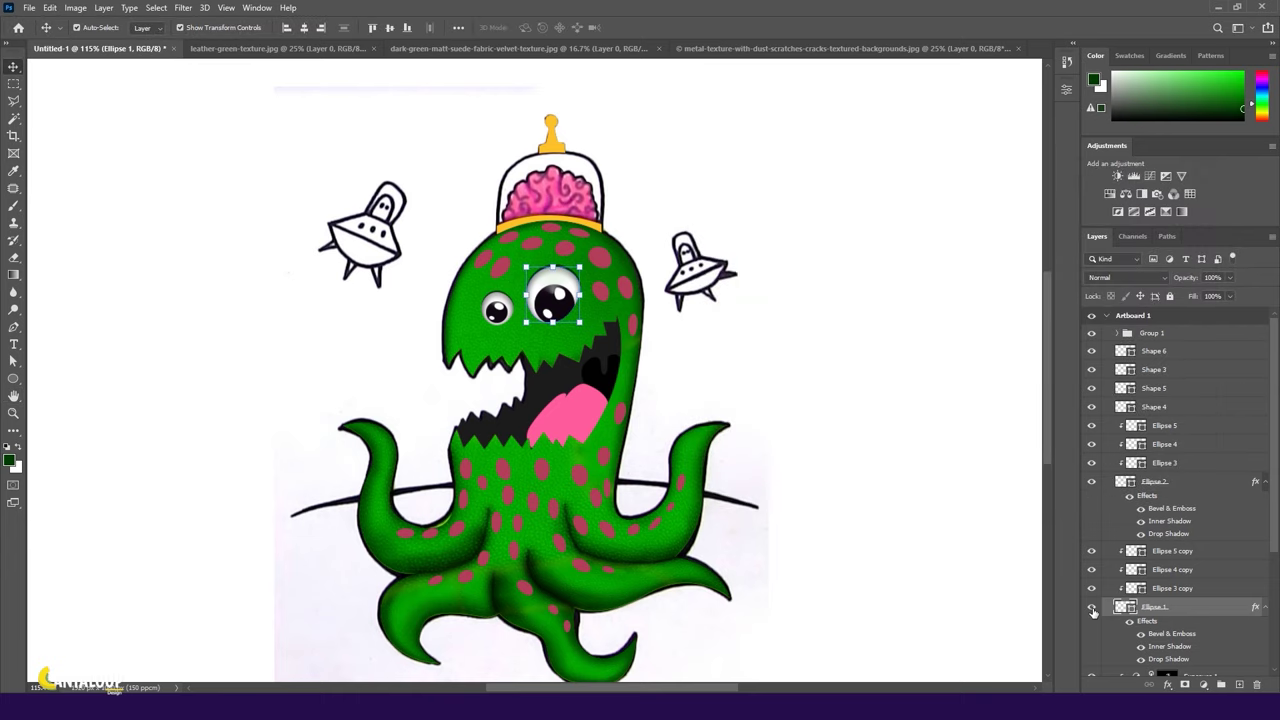
Increase Ellipse 2's drop shadow distance slightly, to 3 px.
{"action": "scroll", "coordinate": [535, 253], "scroll_direction": "down", "scroll_amount": 3}
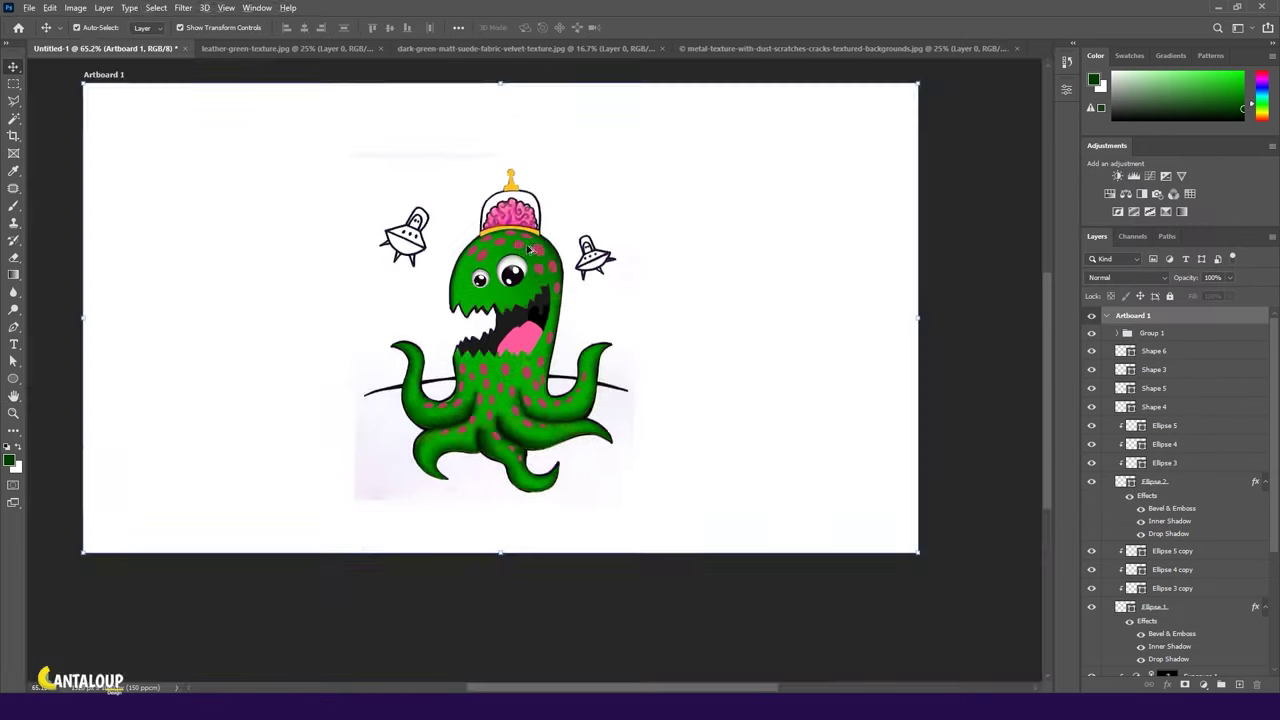
{"action": "scroll", "coordinate": [535, 253], "scroll_direction": "up", "scroll_amount": 3}
{"action": "double_click", "coordinate": [1170, 533]}
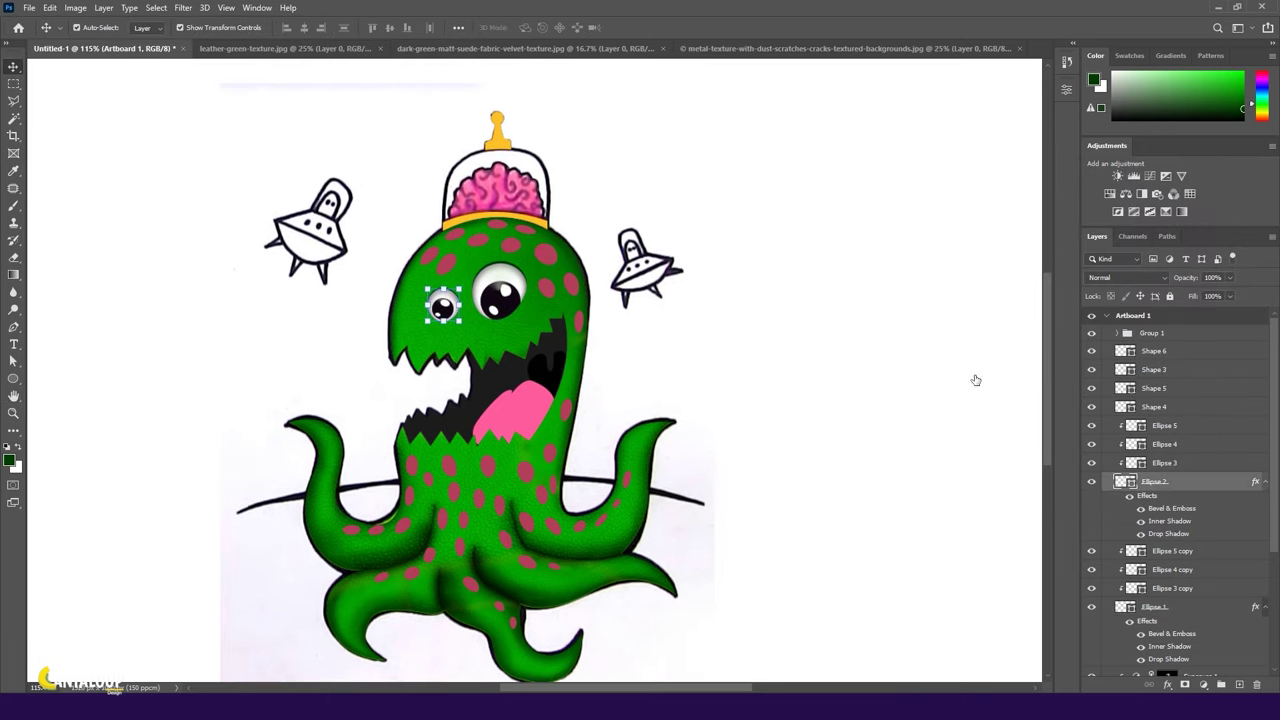
{"action": "left_click", "coordinate": [712, 429]}
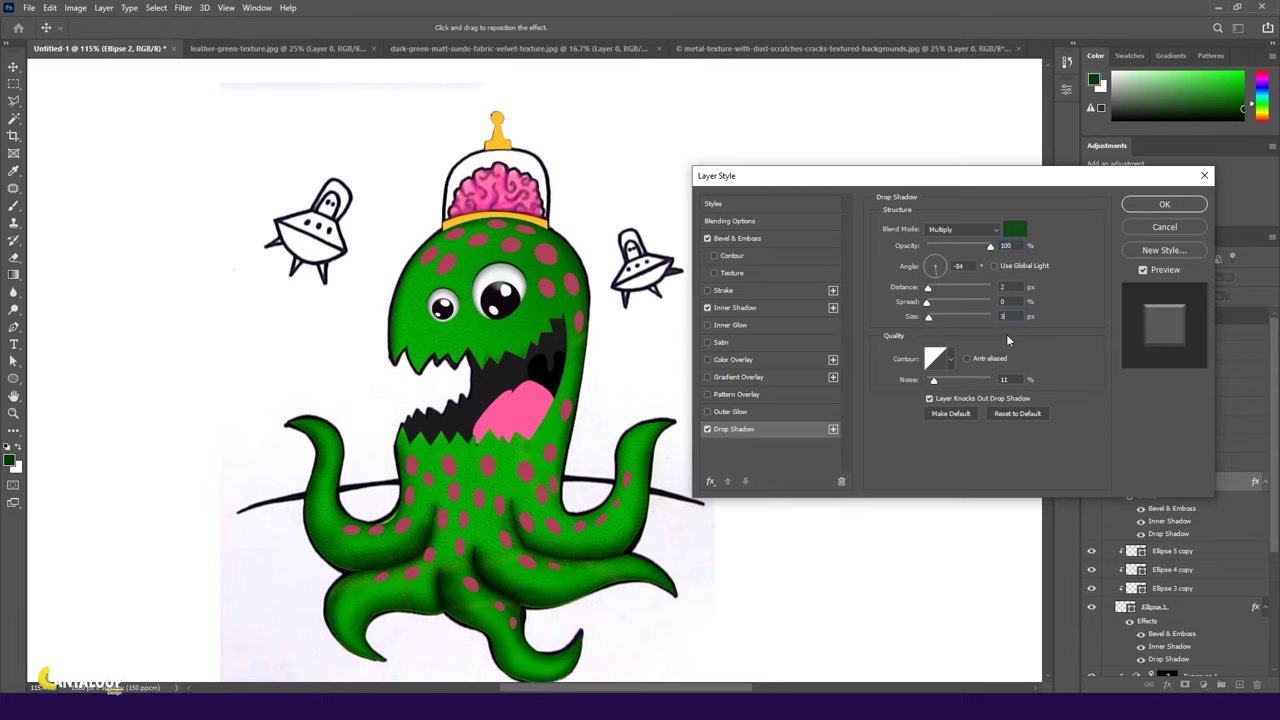
{"action": "left_click_drag", "start_coordinate": [918, 296], "coordinate": [931, 292]}
{"action": "key", "text": "Return"}
Add a new layer above the pupil layers and set the foreground colour to white (ffffff).
{"action": "left_click", "coordinate": [817, 400]}
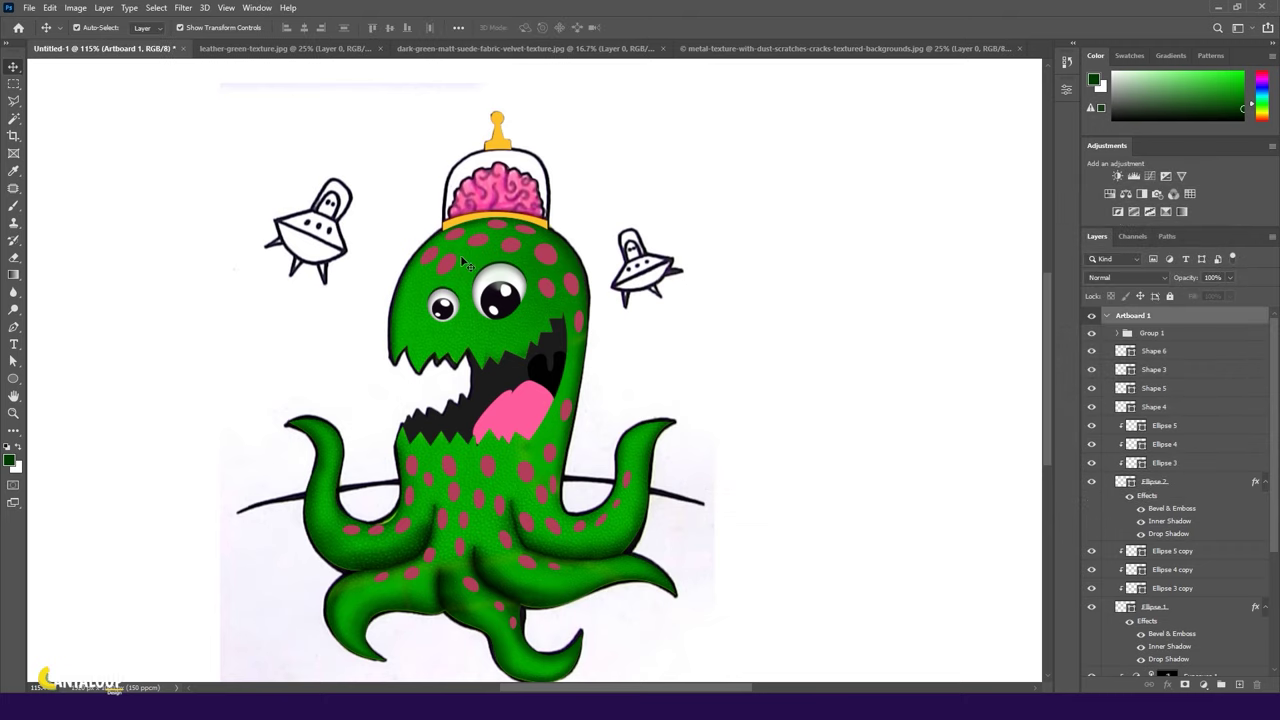
{"action": "left_click", "coordinate": [1160, 425]}
{"action": "left_click", "coordinate": [1221, 685]}
{"action": "left_click", "coordinate": [9, 460]}
{"action": "type", "text": "ffffff"}
{"action": "key", "text": "Return"}
{"action": "key", "text": "b"}
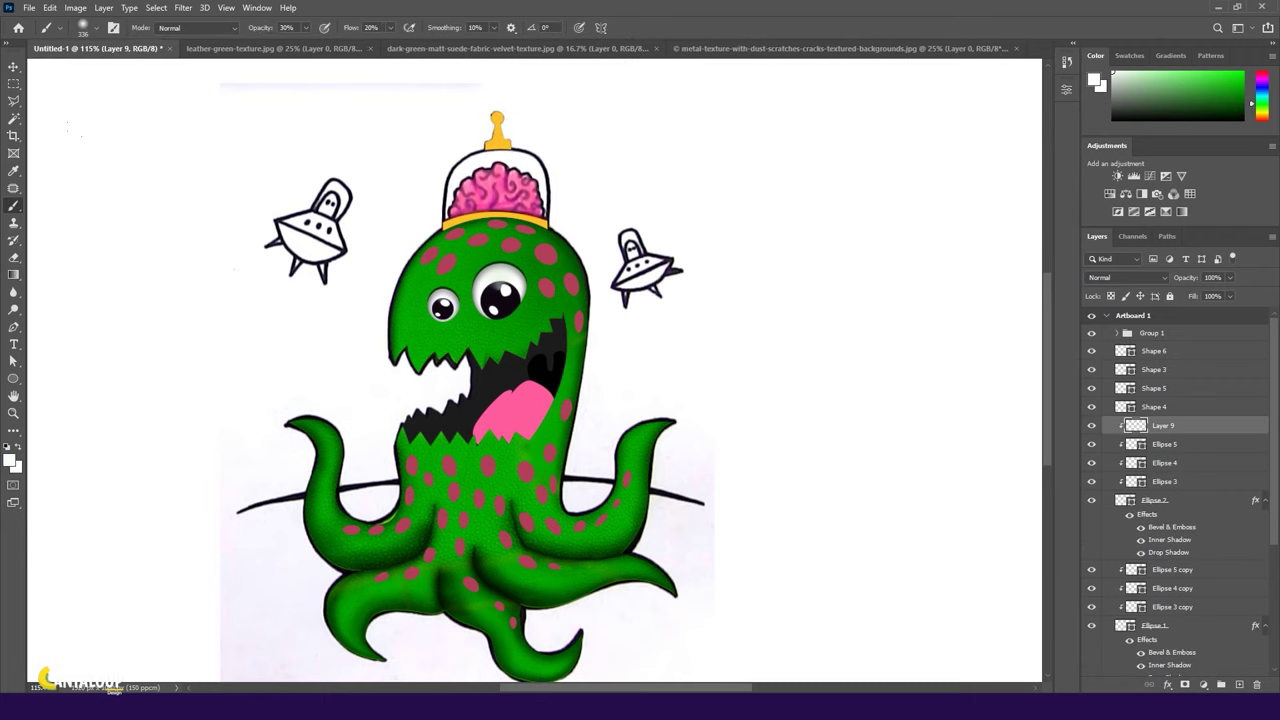
{"action": "scroll", "coordinate": [440, 290], "scroll_direction": "up", "scroll_amount": 2}
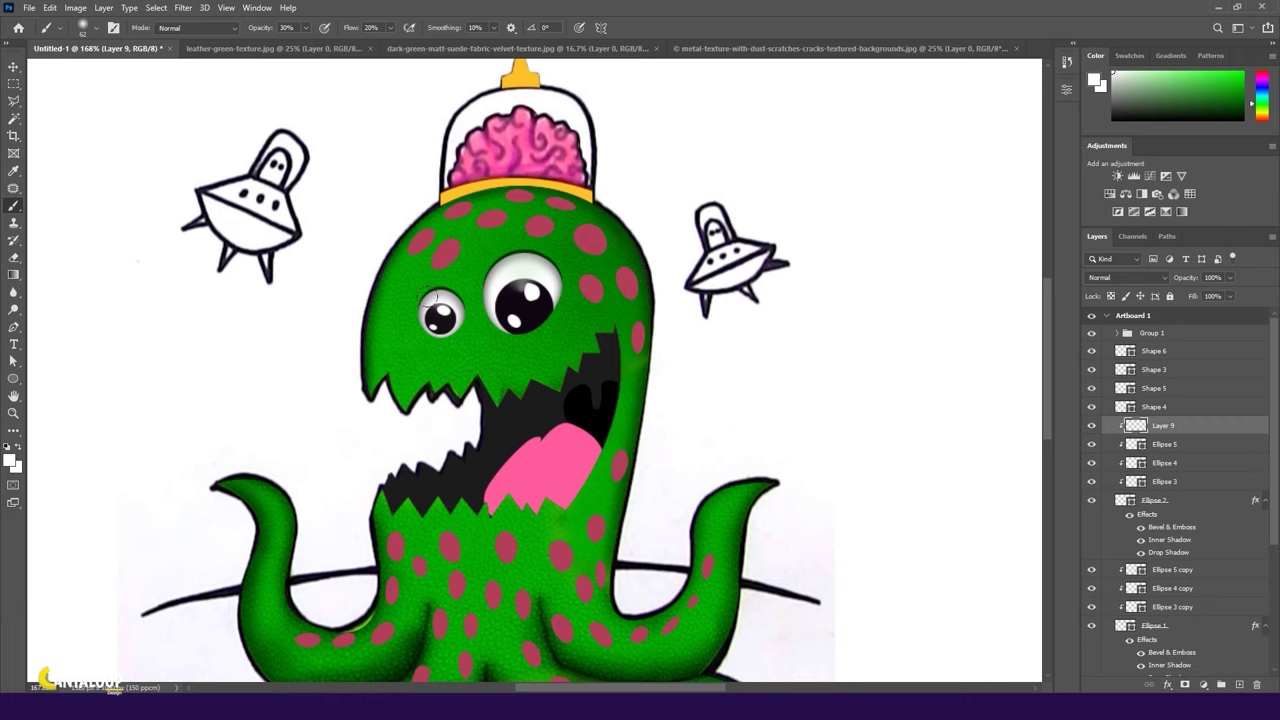
{"action": "key", "text": "ctrl+0"}
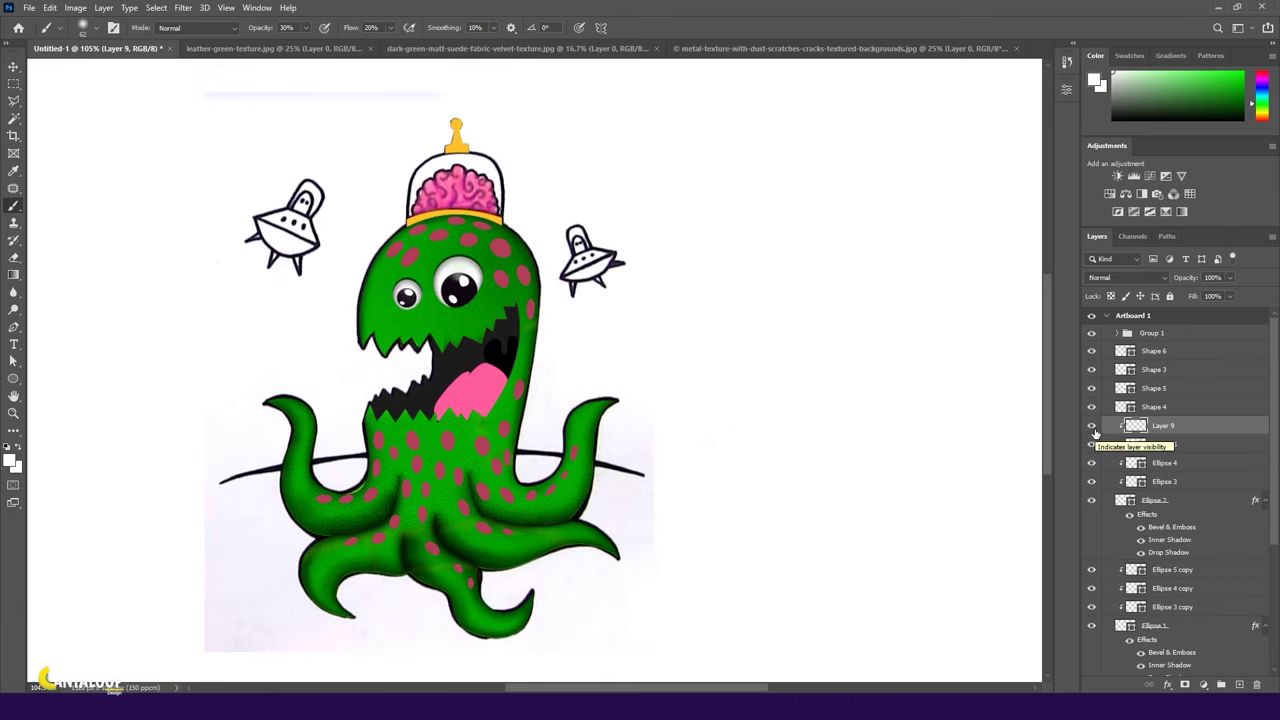
{"action": "scroll", "coordinate": [634, 354], "scroll_direction": "up", "scroll_amount": 2}
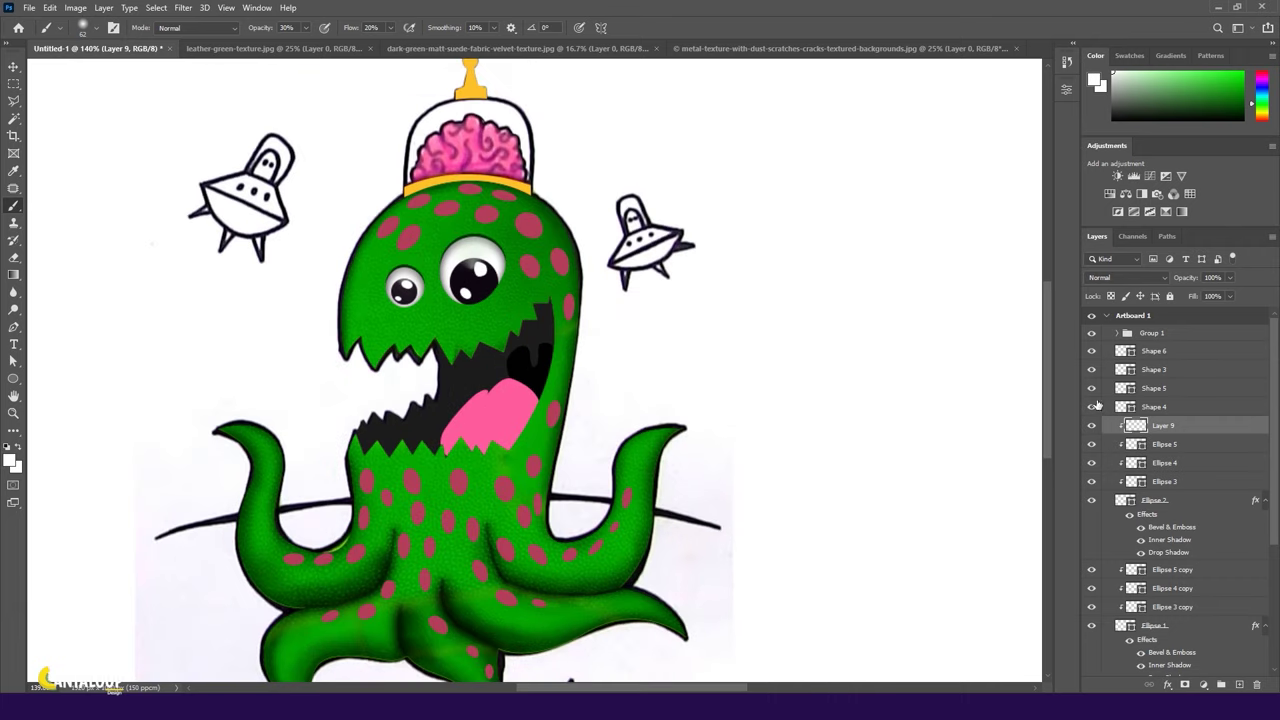
{"action": "left_click", "coordinate": [1266, 502]}
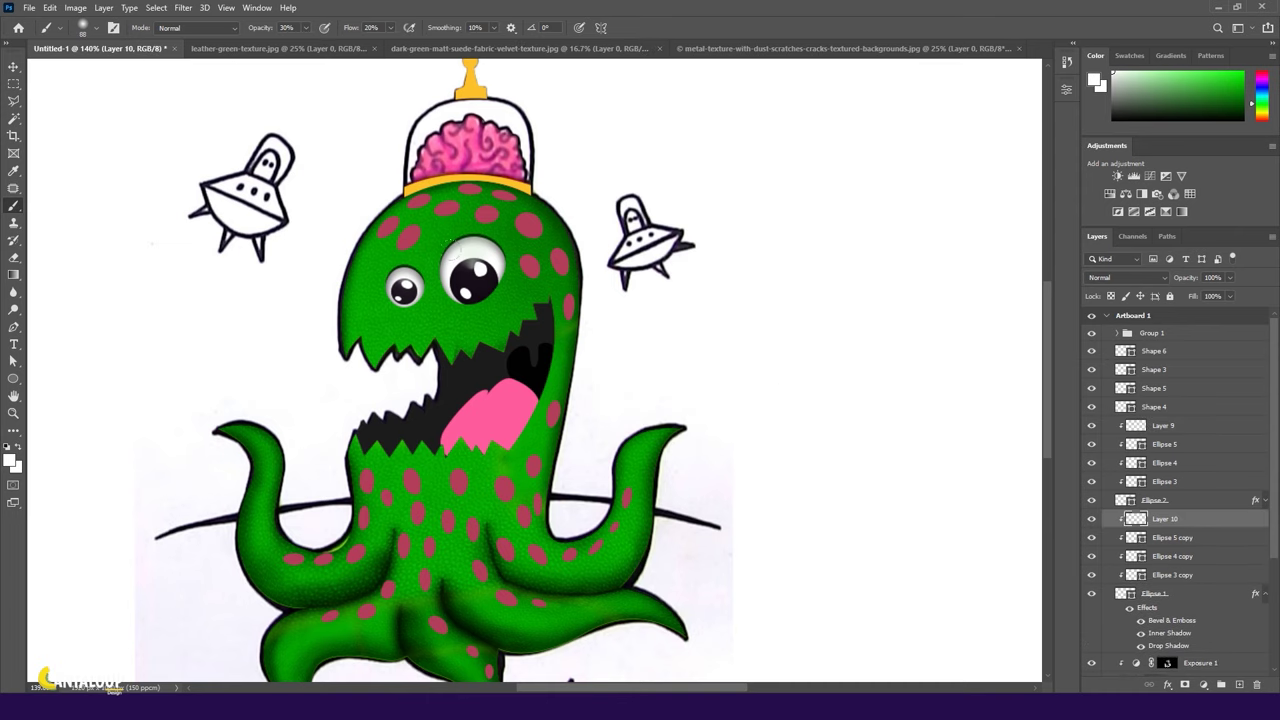
{"action": "key", "text": "v"}
Collapse Ellipse 1's effects list and open Group 1's Layer Style dialog.
{"action": "left_click", "coordinate": [1266, 595]}
{"action": "scroll", "coordinate": [717, 339], "scroll_direction": "down", "scroll_amount": 2}
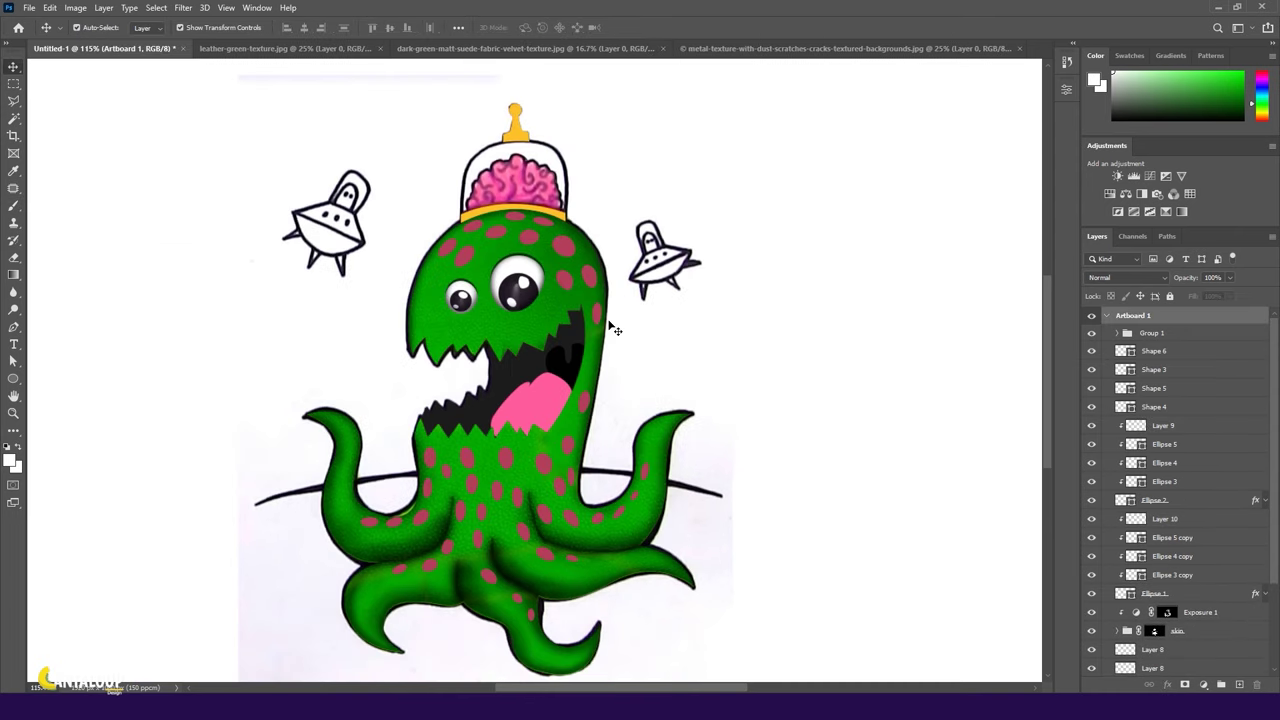
{"action": "left_click", "coordinate": [1152, 333]}
{"action": "left_click", "coordinate": [1166, 685]}
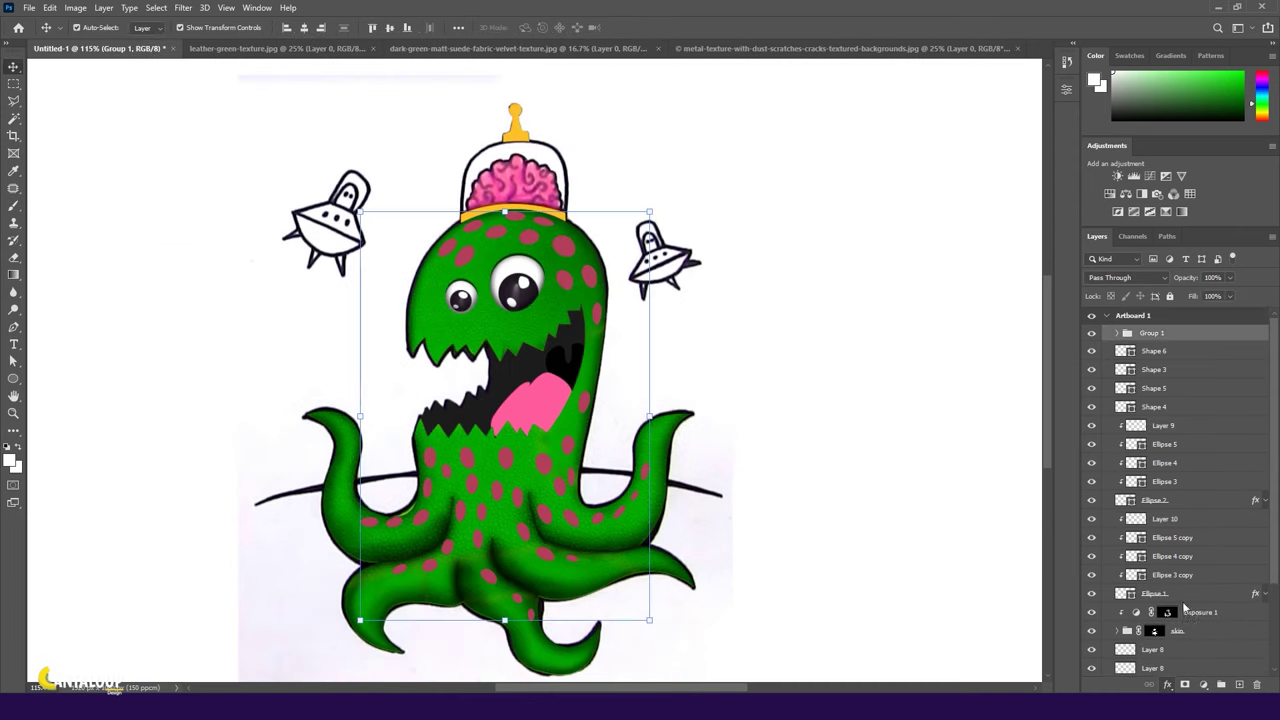
{"action": "left_click", "coordinate": [1190, 560]}
Give Group 1 an Overlay inner glow at 81% and a Down bevel at 303% depth, 17% highlight.
{"action": "left_click_drag", "start_coordinate": [977, 244], "coordinate": [979, 244]}
{"action": "left_click", "coordinate": [962, 227]}
{"action": "left_click", "coordinate": [966, 393]}
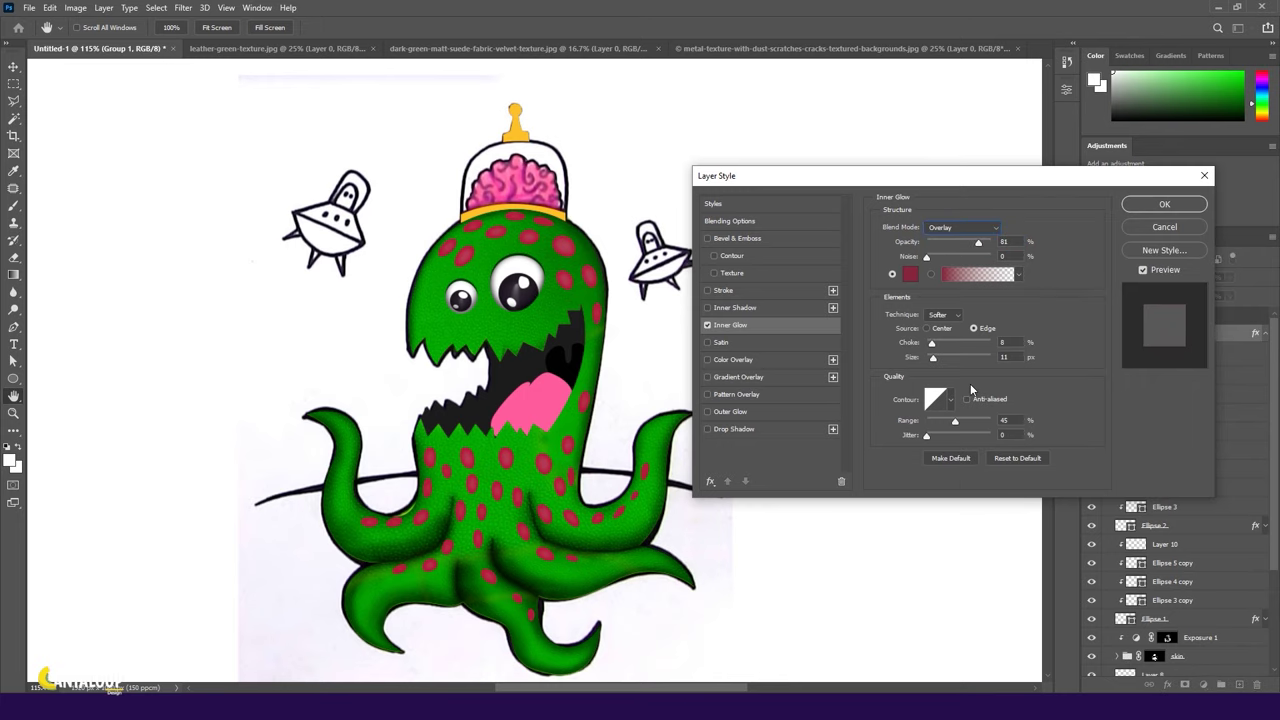
{"action": "left_click", "coordinate": [745, 238]}
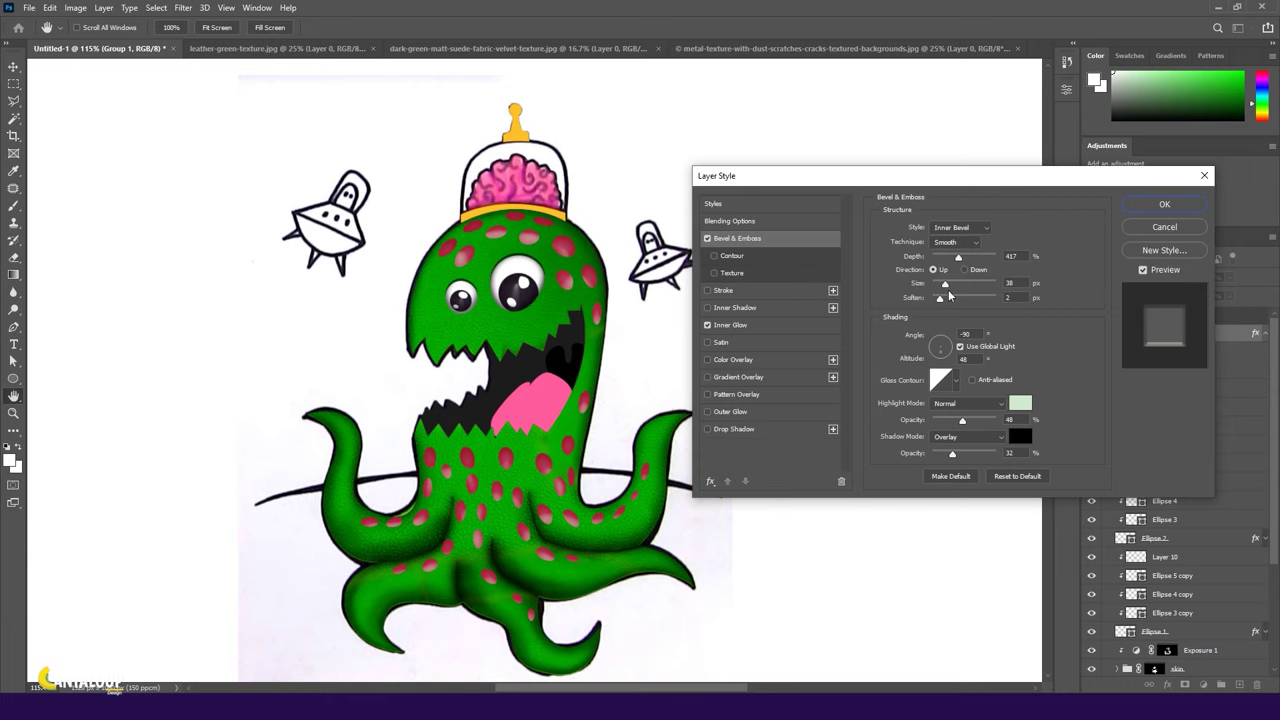
{"action": "left_click_drag", "start_coordinate": [958, 258], "coordinate": [944, 258]}
{"action": "mouse_move", "coordinate": [962, 420]}
{"action": "left_mouse_down"}
{"action": "mouse_move", "coordinate": [940, 421]}
{"action": "mouse_move", "coordinate": [972, 455]}
{"action": "left_mouse_up"}
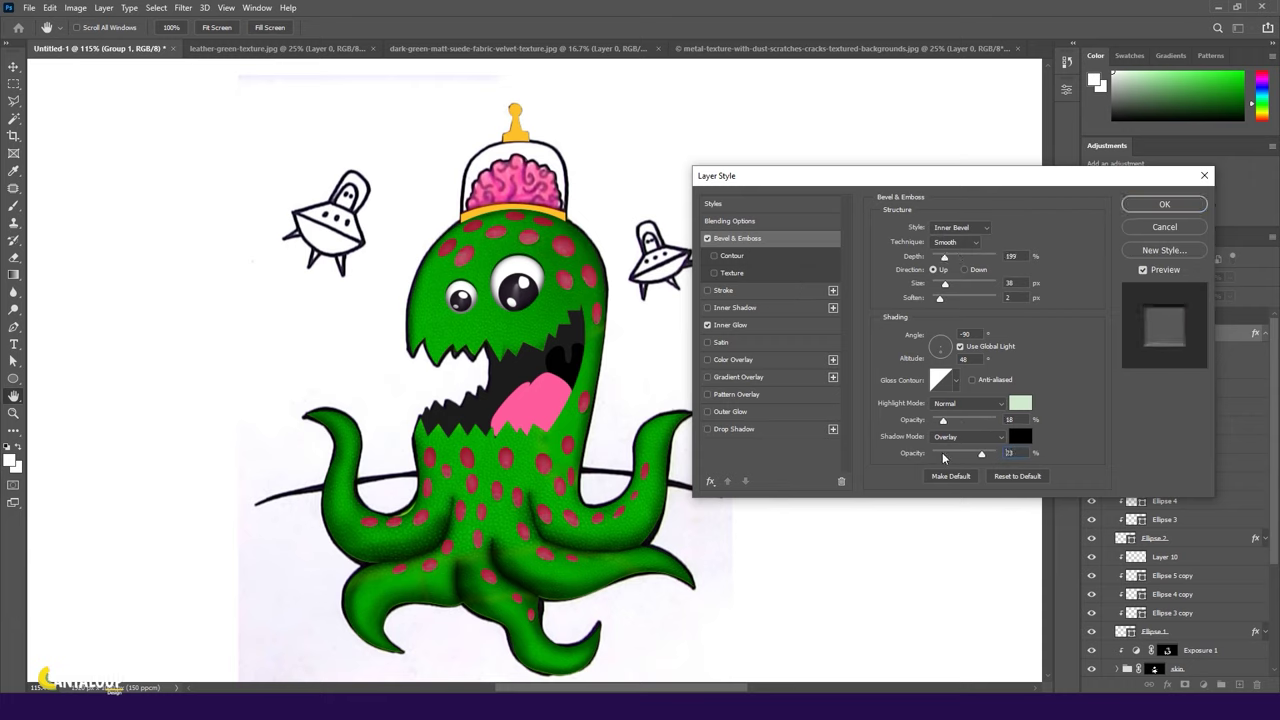
{"action": "left_click_drag", "start_coordinate": [945, 258], "coordinate": [948, 290]}
{"action": "left_click", "coordinate": [984, 232]}
{"action": "left_click", "coordinate": [964, 270]}
{"action": "left_click", "coordinate": [1164, 204]}
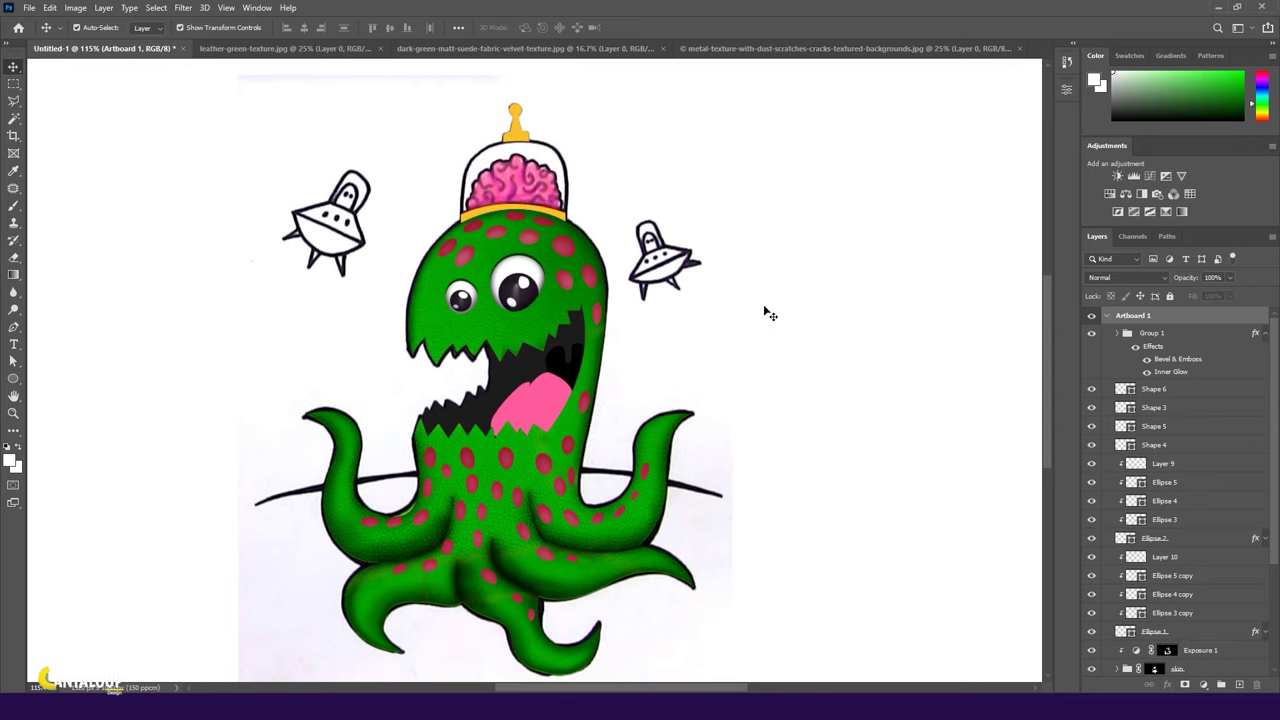
Group the eye layers into a 'right eye' group and a 'left eye' group.
{"action": "left_click", "coordinate": [1265, 334]}
{"action": "left_click", "coordinate": [1160, 351]}
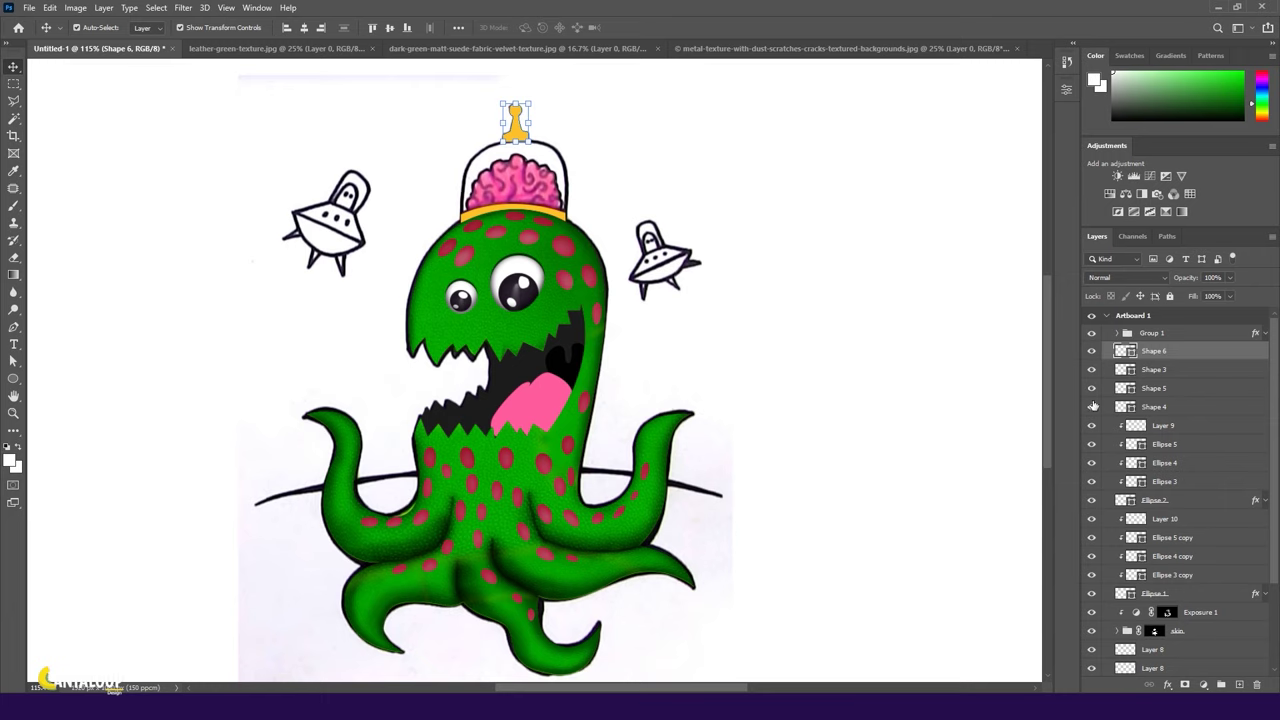
{"action": "left_click", "coordinate": [1193, 500]}
{"action": "left_click", "coordinate": [1180, 425], "text": "shift"}
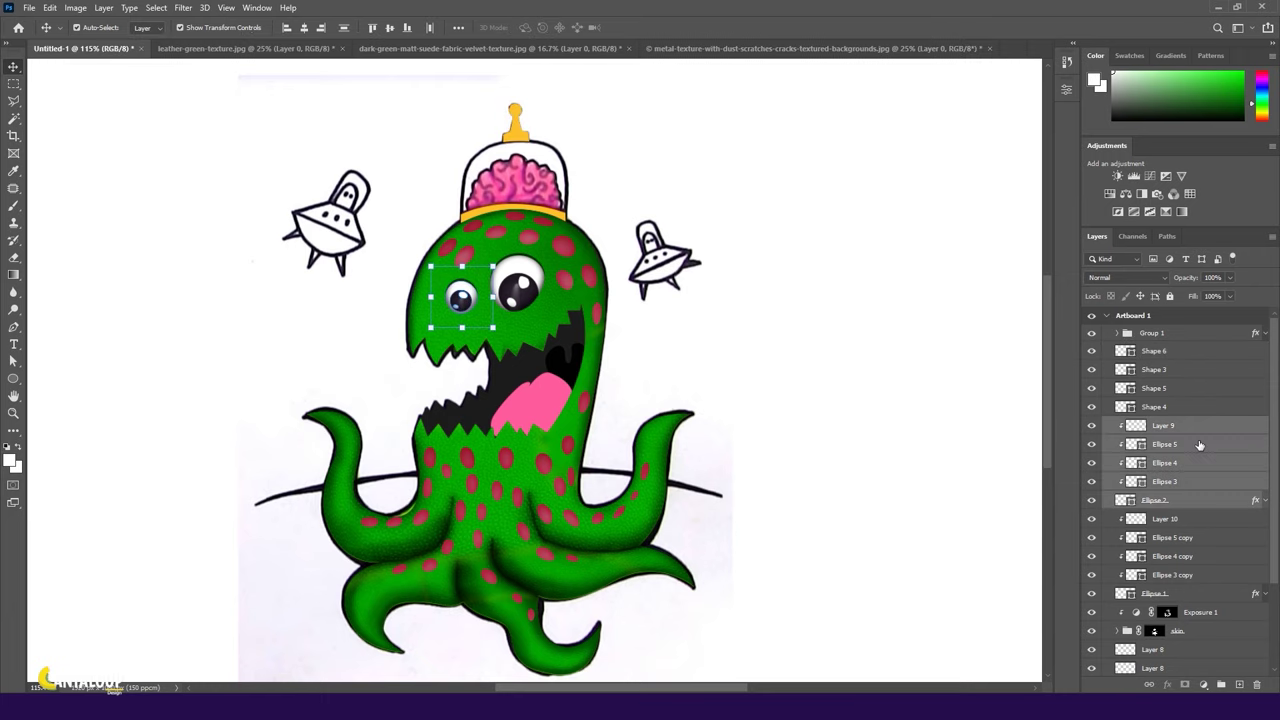
{"action": "key", "text": "ctrl+g"}
{"action": "double_click", "coordinate": [1153, 424]}
{"action": "type", "text": "ye"}
{"action": "key", "text": "Return"}
{"action": "left_click", "coordinate": [1160, 517]}
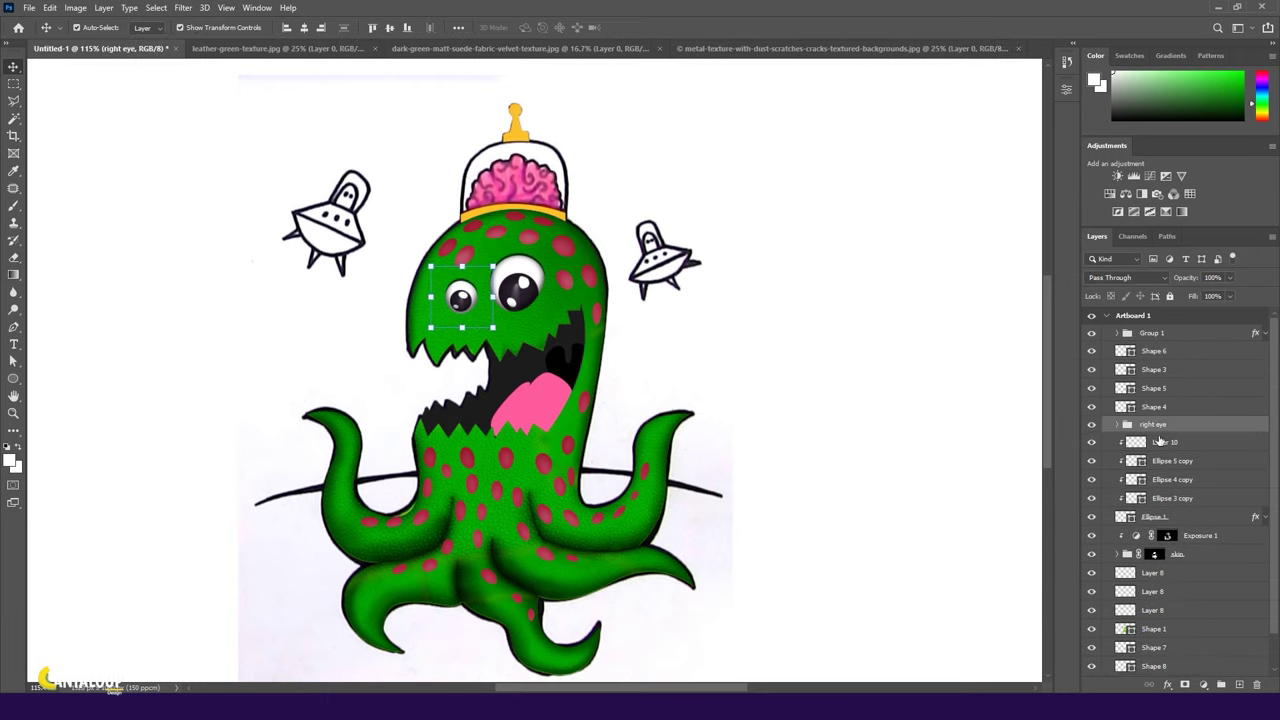
{"action": "key", "text": "ctrl+g"}
{"action": "type", "text": "left eye"}
{"action": "key", "text": "Return"}
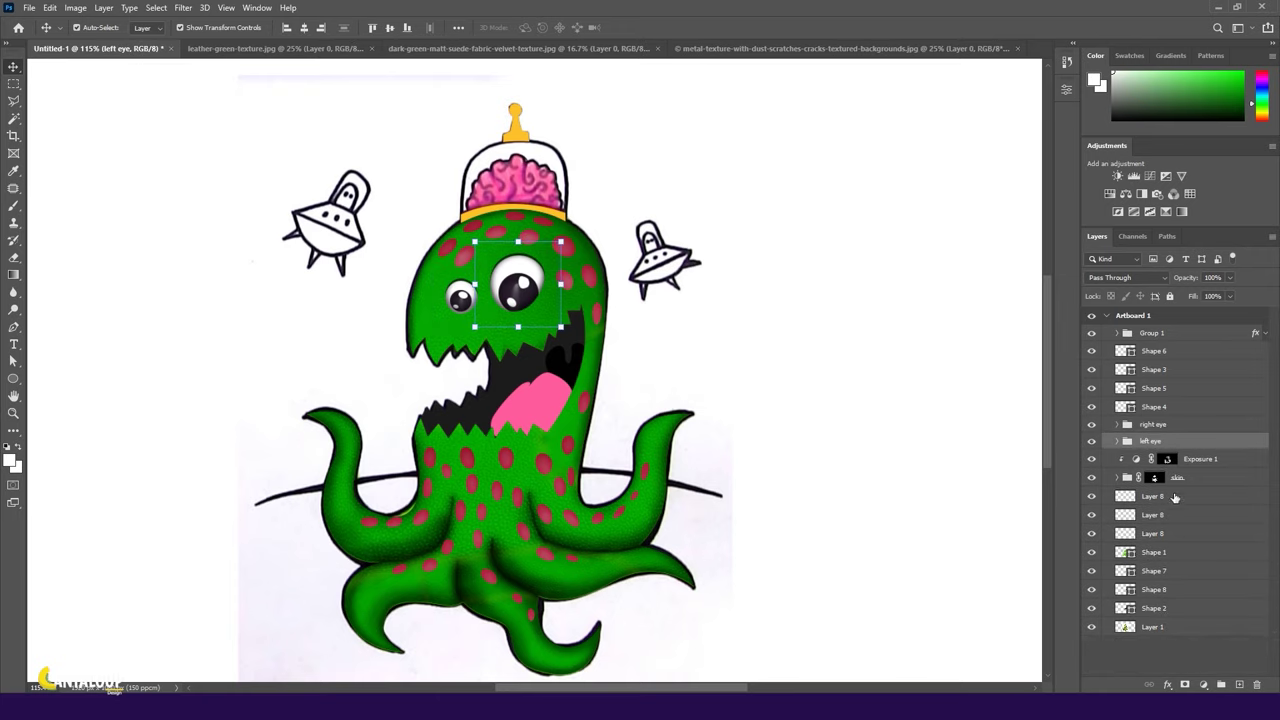
Hide the Shape 1 body, Shape 8 and Shape 7 tongue layers.
{"action": "left_click", "coordinate": [1174, 497]}
{"action": "left_click", "coordinate": [1160, 552]}
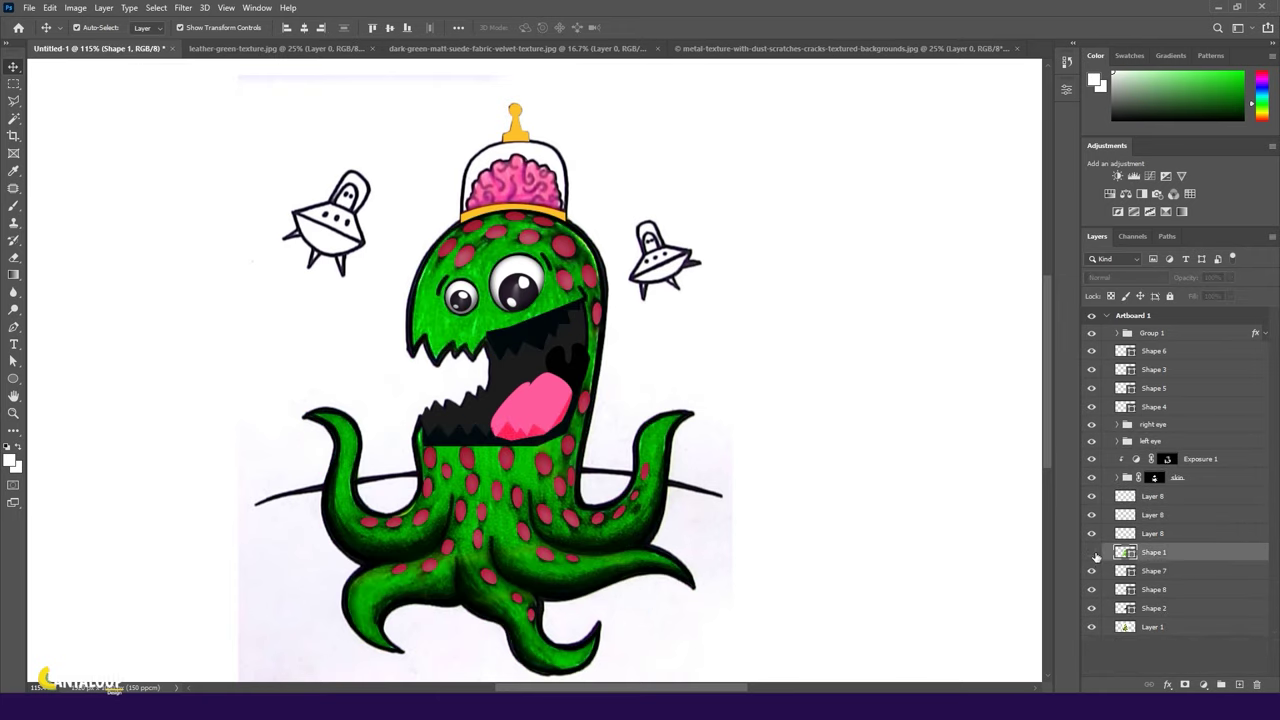
{"action": "left_click", "coordinate": [1092, 625]}
{"action": "left_click", "coordinate": [1092, 625]}
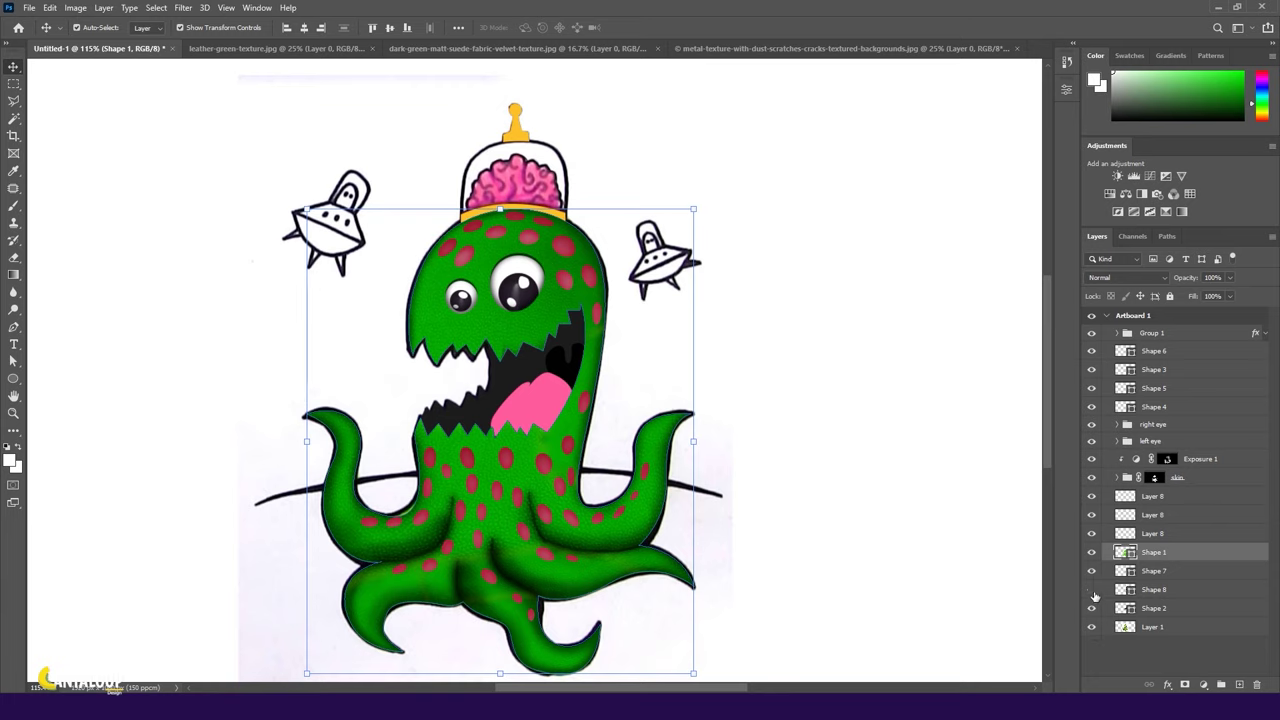
{"action": "left_click", "coordinate": [1092, 590]}
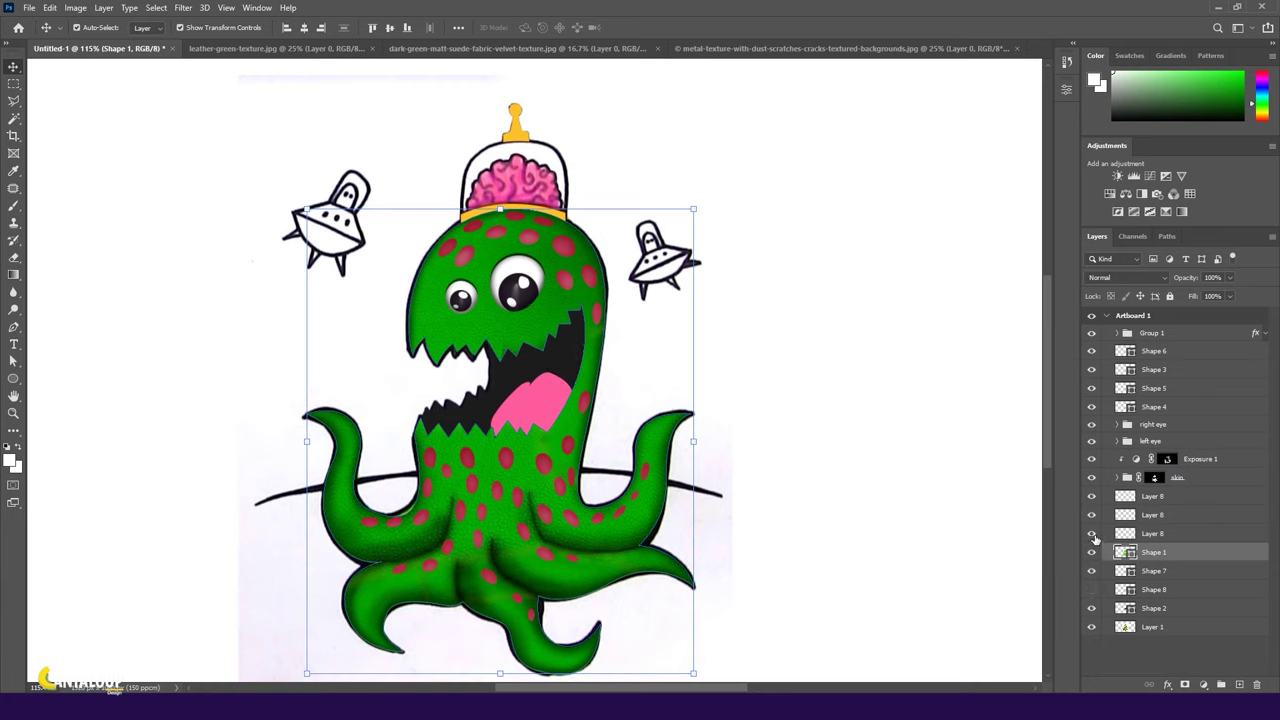
{"action": "left_click", "coordinate": [1092, 552]}
{"action": "left_click", "coordinate": [1095, 590]}
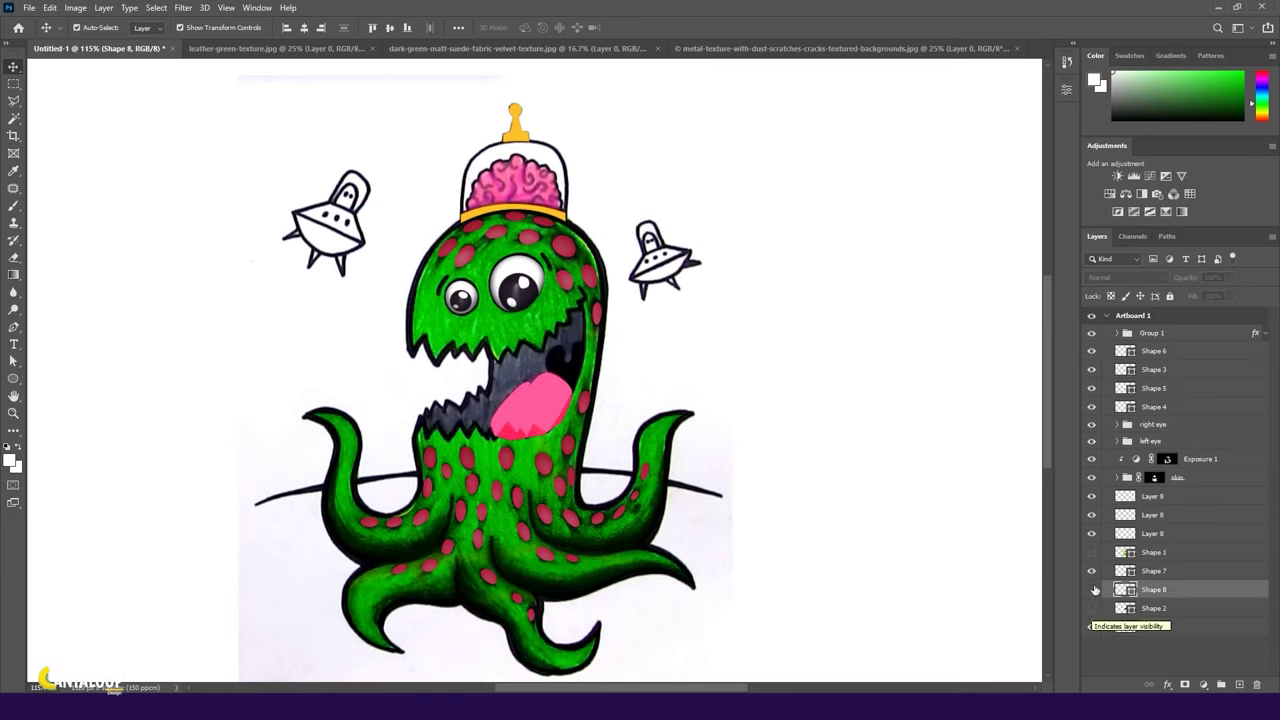
{"action": "left_click", "coordinate": [1092, 571]}
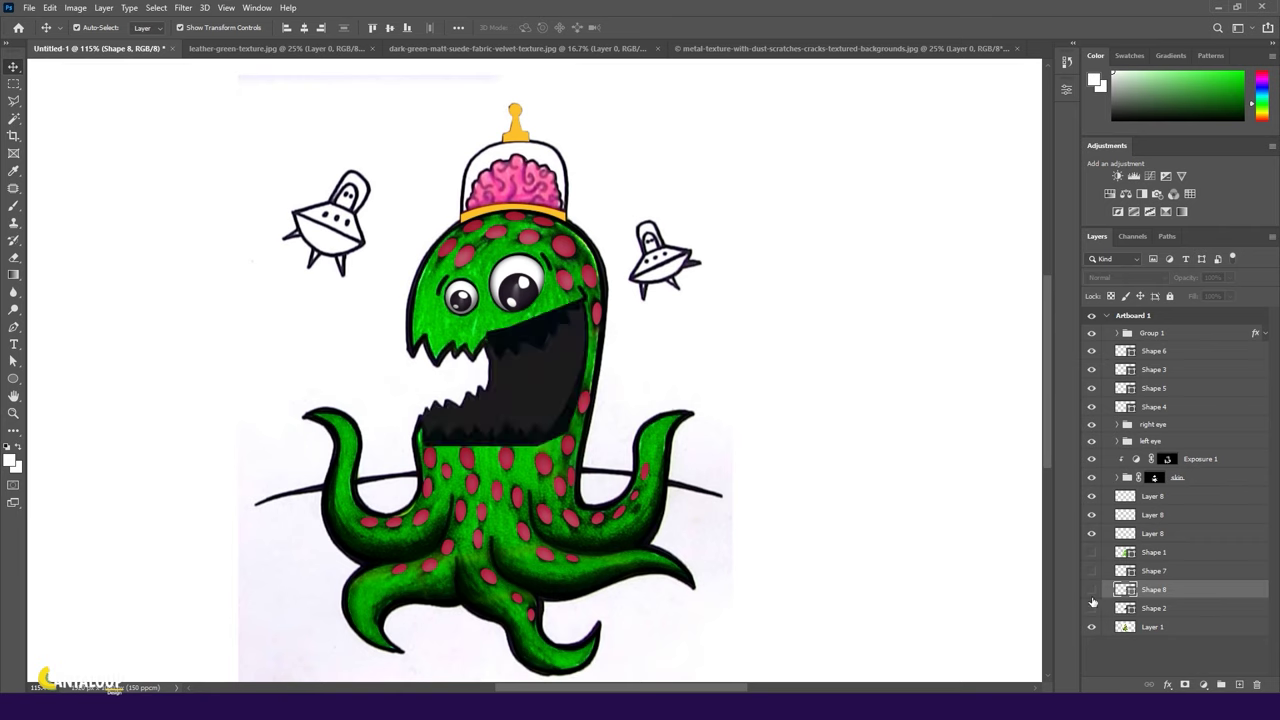
{"action": "key", "text": "ctrl+shift+alt+n"}
Paint the tongue solid pink on the new layer with a 100% opacity and flow brush.
{"action": "scroll", "coordinate": [516, 416], "scroll_direction": "up", "scroll_amount": 3}
{"action": "key", "text": "b"}
{"action": "key", "text": "0"}
{"action": "key", "text": "shift+0"}
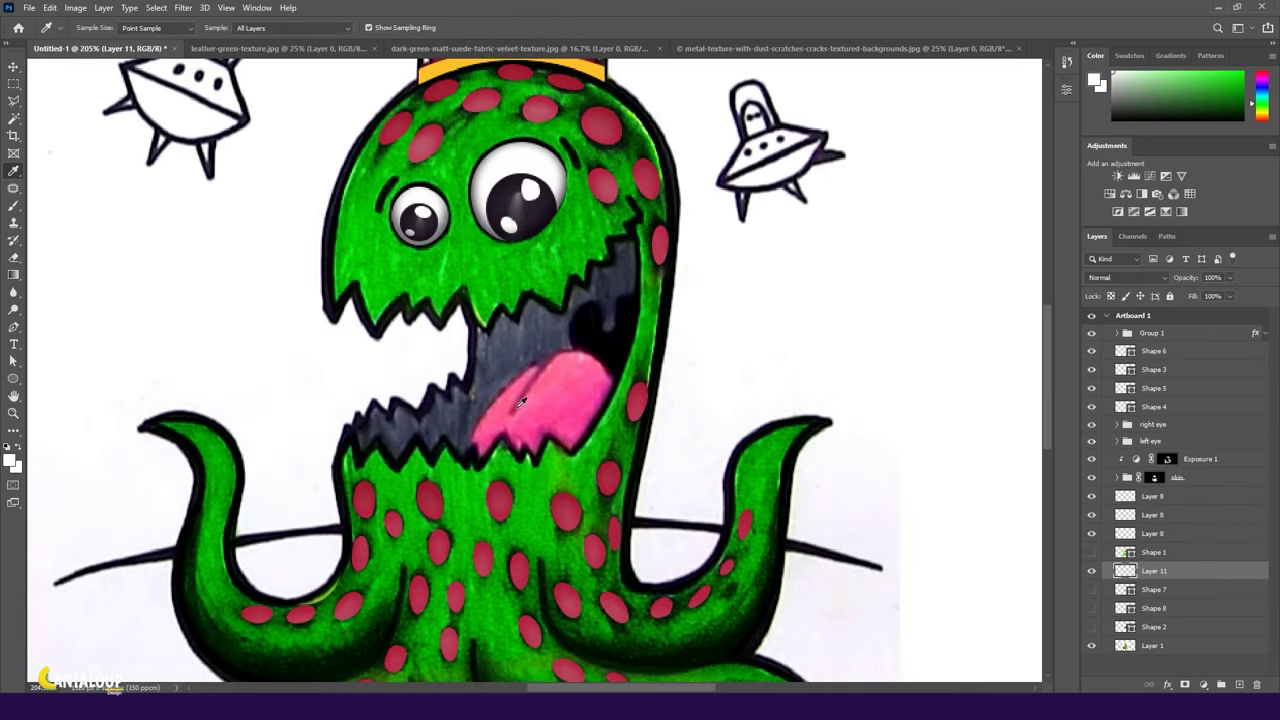
{"action": "left_click", "coordinate": [560, 395], "text": "alt"}
{"action": "scroll", "coordinate": [560, 395], "scroll_direction": "up", "scroll_amount": 1}
{"action": "left_click_drag", "start_coordinate": [599, 368], "coordinate": [558, 424]}
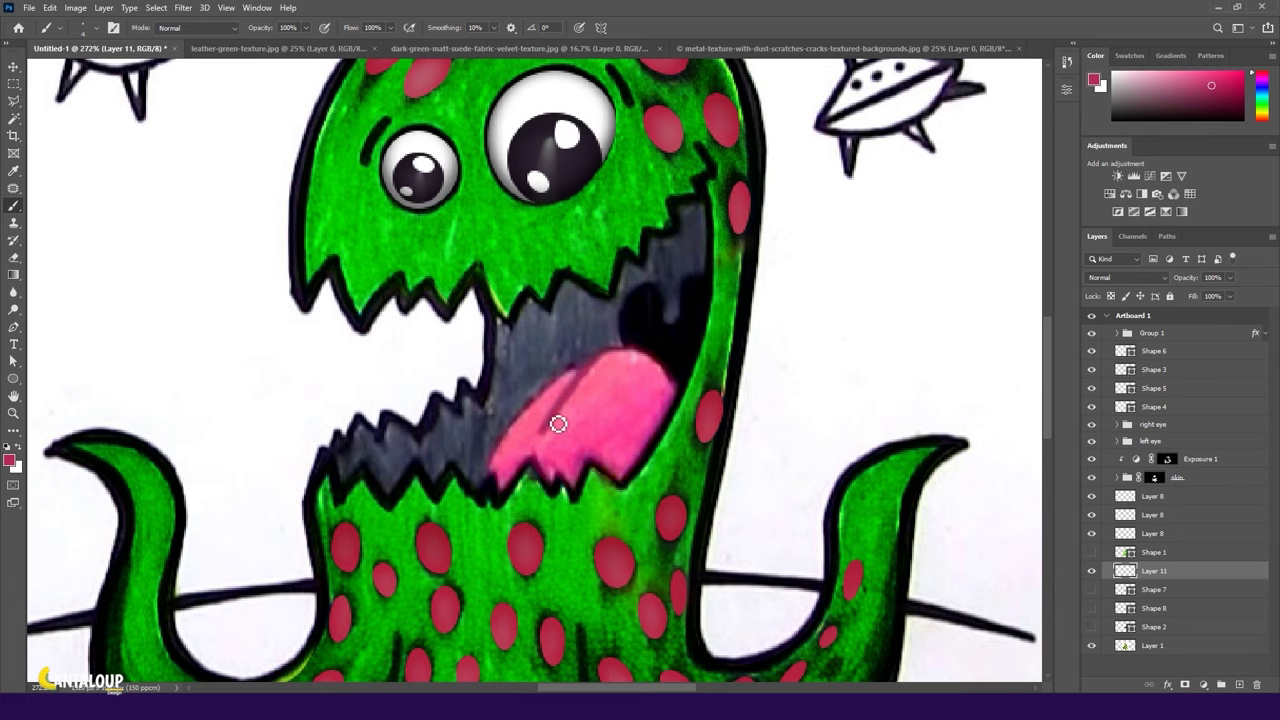
{"action": "left_click", "coordinate": [1125, 590], "text": "ctrl"}
{"action": "left_click_drag", "start_coordinate": [607, 329], "coordinate": [569, 386]}
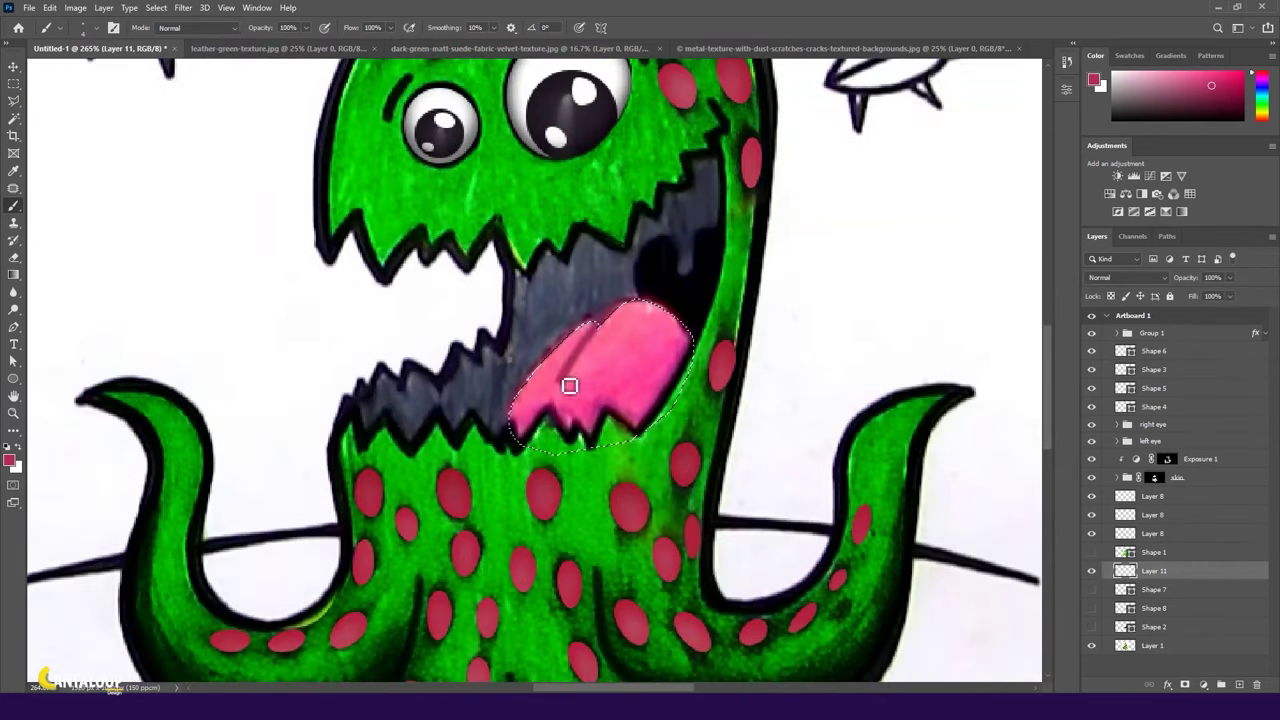
{"action": "key", "text": "v"}
{"action": "key", "text": "ctrl+d"}
Show the body and mouth shapes again and Gaussian-blur the tongue stroke.
{"action": "left_click", "coordinate": [1092, 553]}
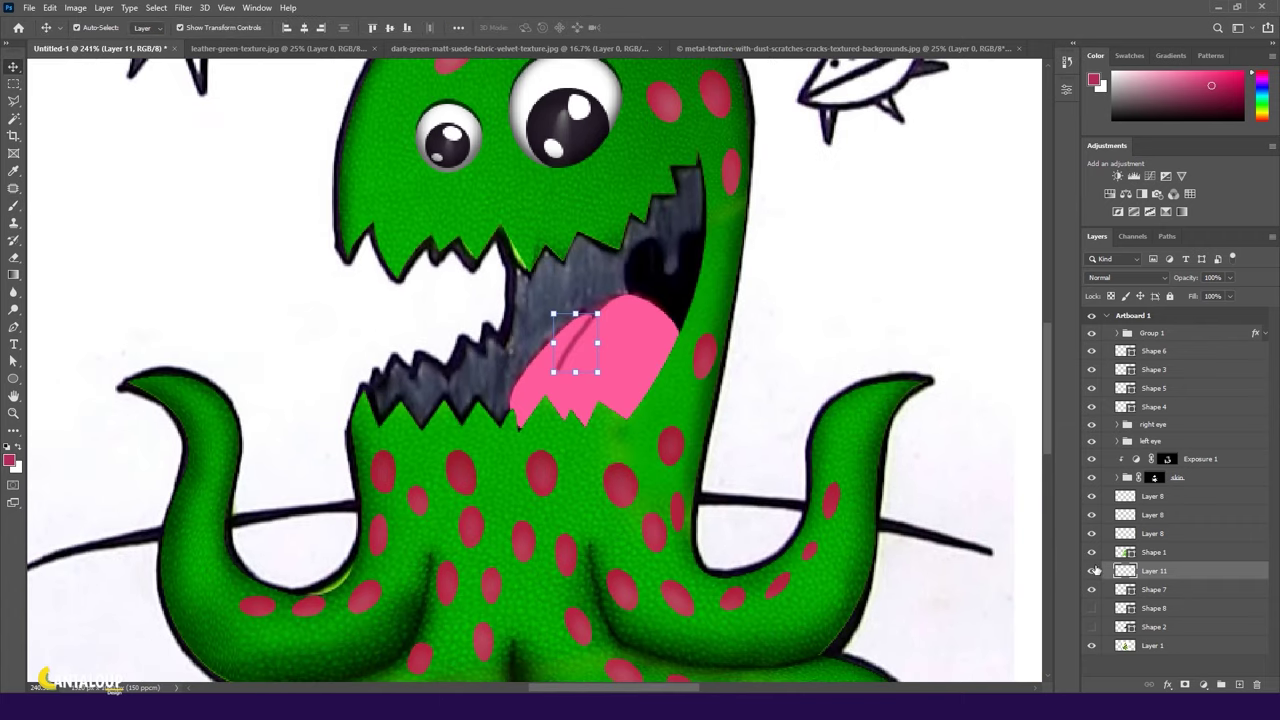
{"action": "left_click_drag", "start_coordinate": [1092, 608], "coordinate": [1092, 627]}
{"action": "left_click", "coordinate": [183, 7]}
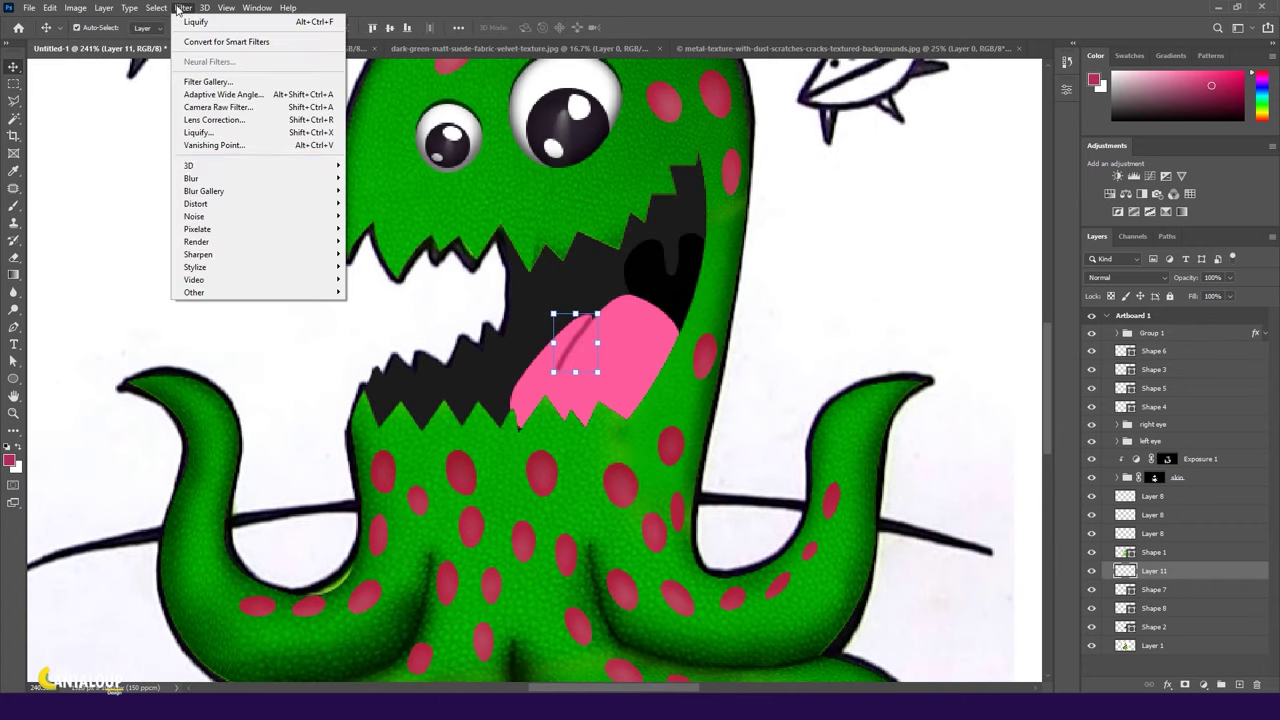
{"action": "left_click", "coordinate": [385, 230]}
{"action": "key", "text": "Return"}
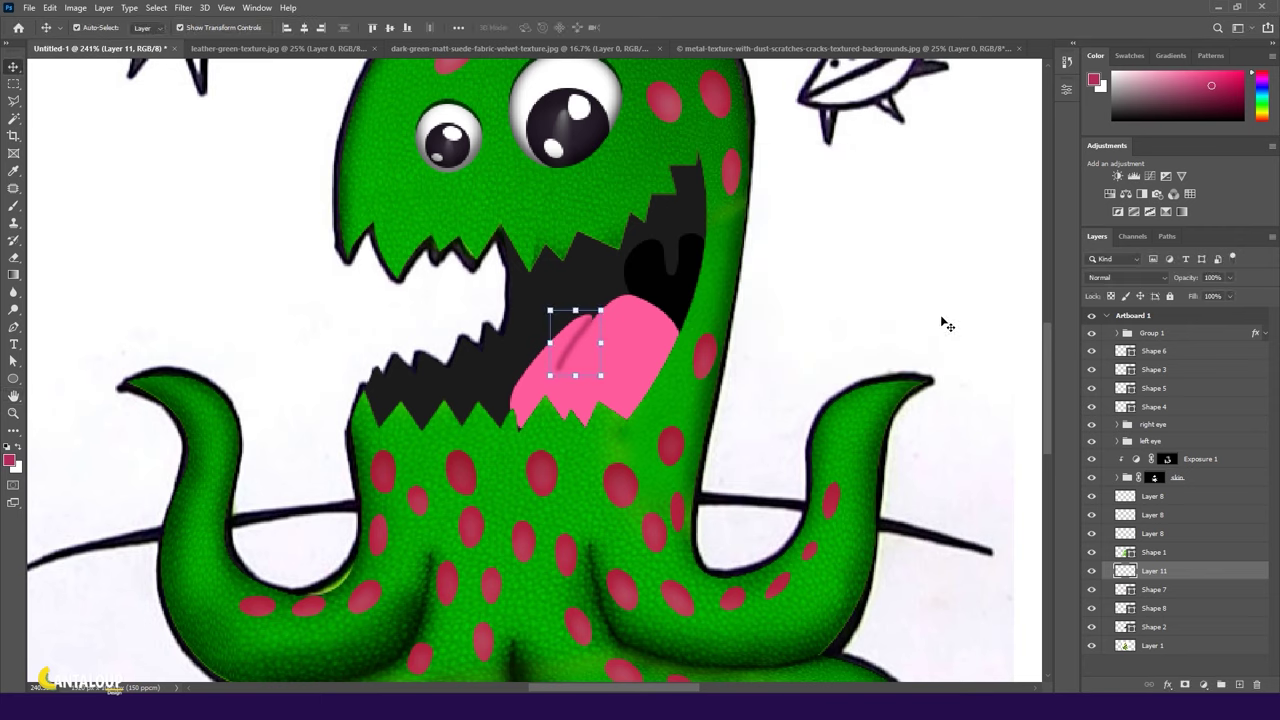
{"action": "left_click", "coordinate": [1257, 685]}
Add an Exposure adjustment at -2.00, clipped to the tongue layer, with its mask inverted.
{"action": "key", "text": "Escape"}
{"action": "left_click", "coordinate": [1150, 176]}
{"action": "mouse_move", "coordinate": [955, 185]}
{"action": "left_mouse_down"}
{"action": "mouse_move", "coordinate": [922, 185]}
{"action": "mouse_move", "coordinate": [955, 213]}
{"action": "left_mouse_up"}
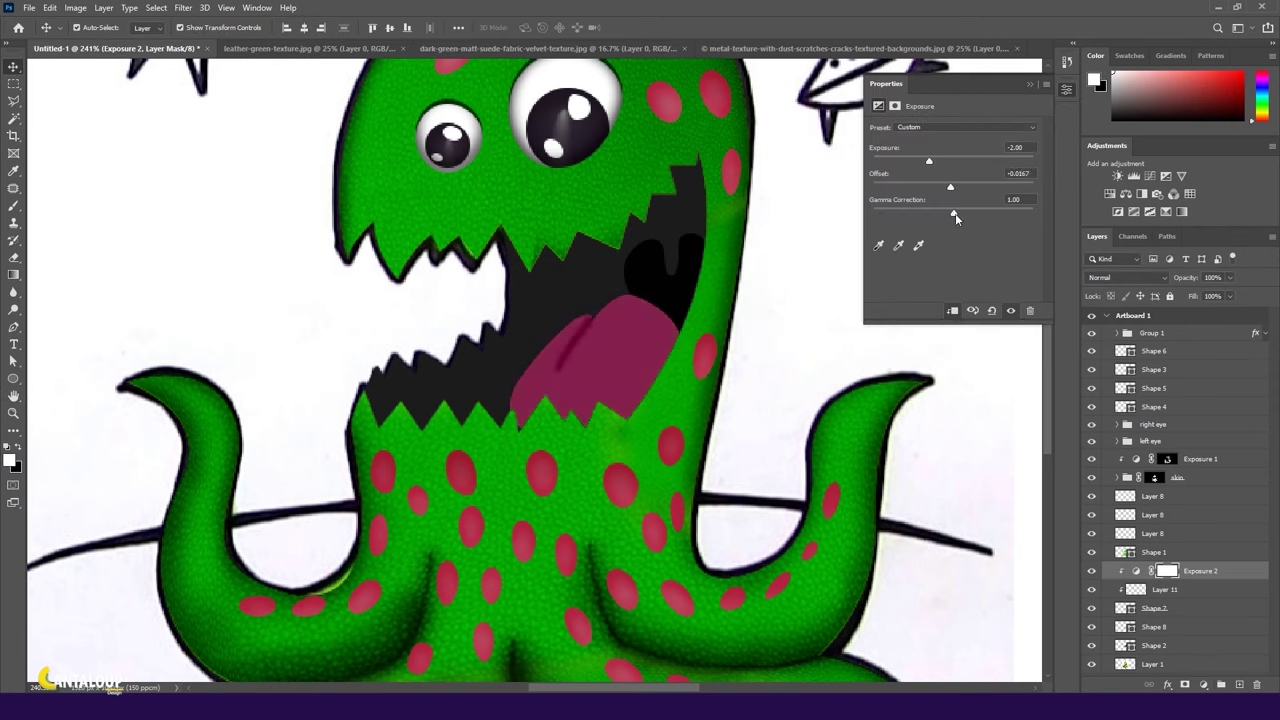
{"action": "left_click", "coordinate": [1033, 90]}
{"action": "key", "text": "ctrl+i"}
{"action": "scroll", "coordinate": [600, 350], "scroll_direction": "up", "scroll_amount": 2}
Paint the darkening onto the tongue's right edge, bottom and crease with a low-flow brush.
{"action": "key", "text": "b"}
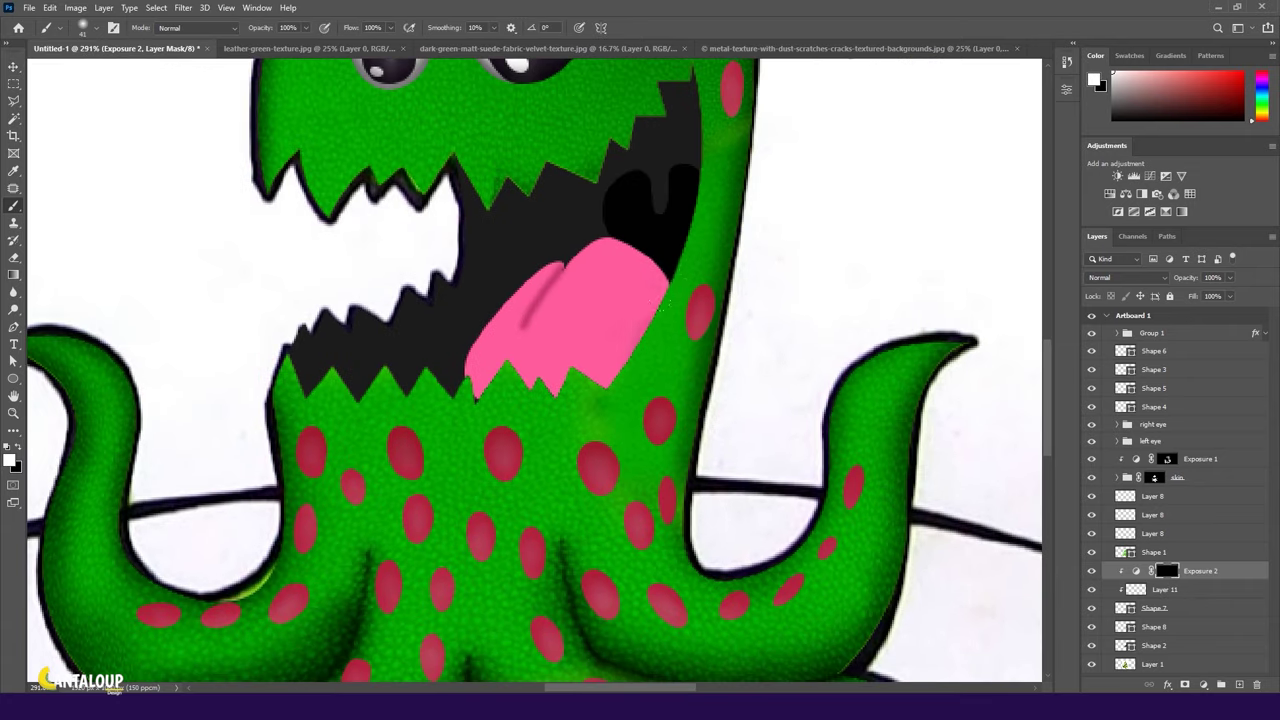
{"action": "key", "text": "shift+6"}
{"action": "key", "text": "shift+6"}
{"action": "mouse_move", "coordinate": [655, 285]}
{"action": "left_mouse_down"}
{"action": "mouse_move", "coordinate": [660, 335]}
{"action": "mouse_move", "coordinate": [600, 380]}
{"action": "mouse_move", "coordinate": [475, 380]}
{"action": "mouse_move", "coordinate": [465, 530]}
{"action": "left_mouse_up"}
{"action": "key", "text": "4"}
{"action": "key", "text": "2"}
{"action": "key", "text": "shift+3"}
{"action": "key", "text": "shift+7"}
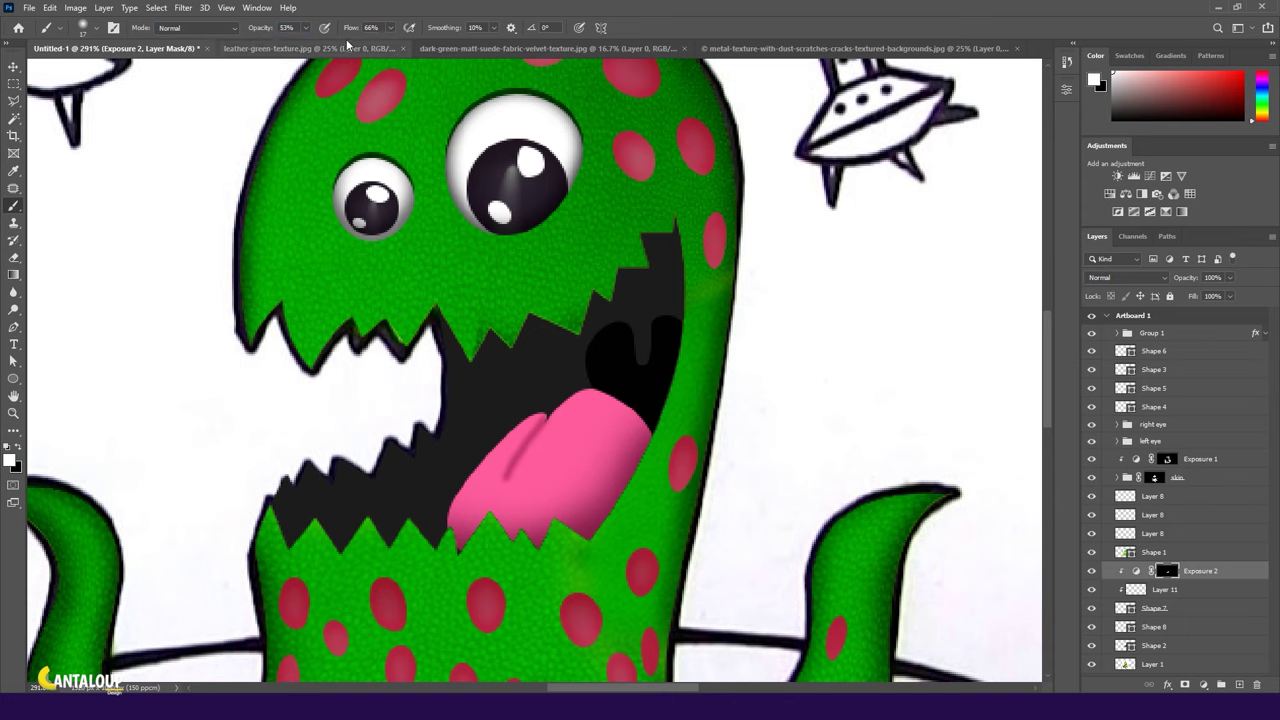
{"action": "scroll", "coordinate": [532, 335], "scroll_direction": "up", "scroll_amount": 2}
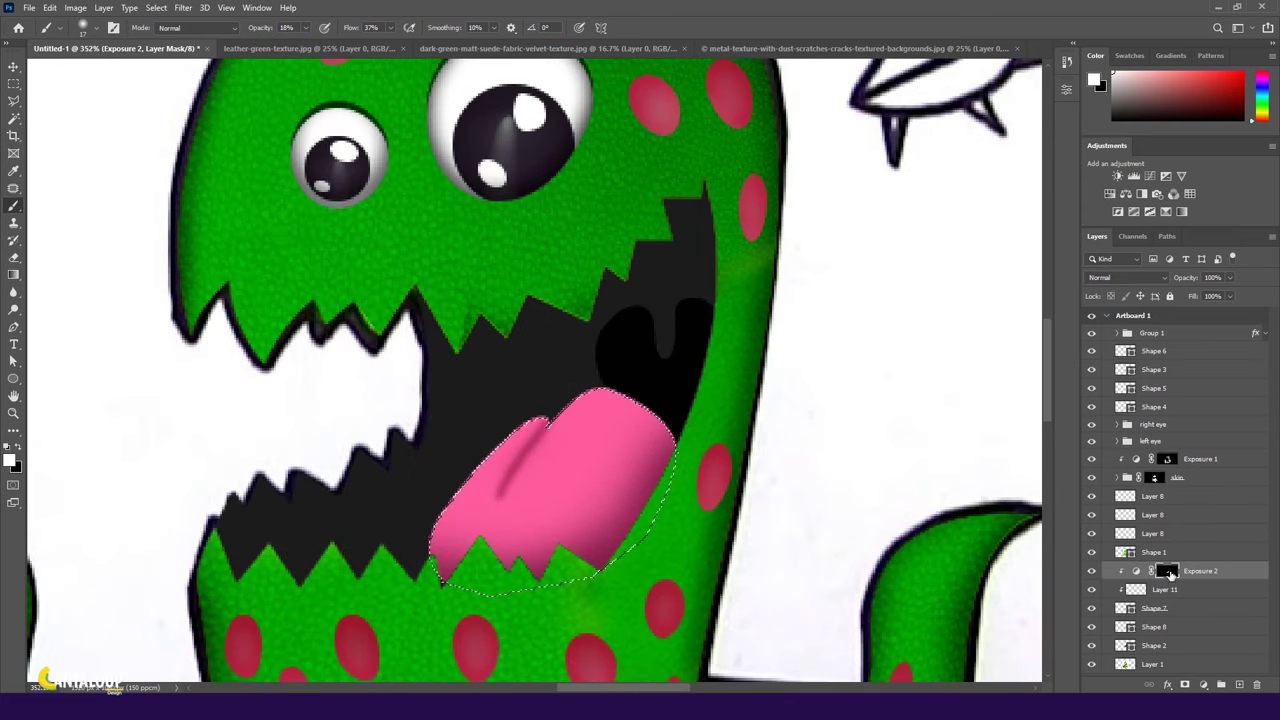
{"action": "left_click_drag", "start_coordinate": [545, 410], "coordinate": [533, 425]}
{"action": "scroll", "coordinate": [533, 428], "scroll_direction": "down", "scroll_amount": 3}
{"action": "scroll", "coordinate": [533, 428], "scroll_direction": "down", "scroll_amount": 3}
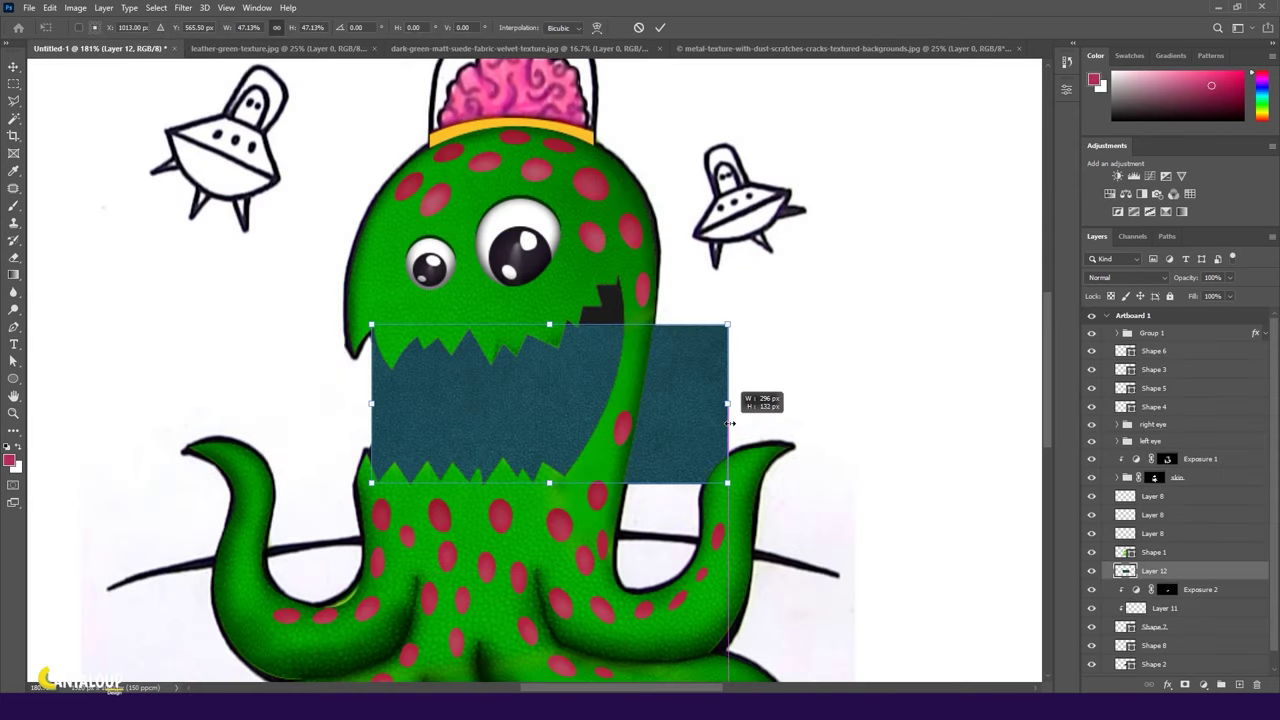
Clip leather texture Layer 12 to the mouth in Soft Light and shrink it to fit.
{"action": "left_click_drag", "start_coordinate": [1158, 578], "coordinate": [1160, 610]}
{"action": "left_click", "coordinate": [1127, 277]}
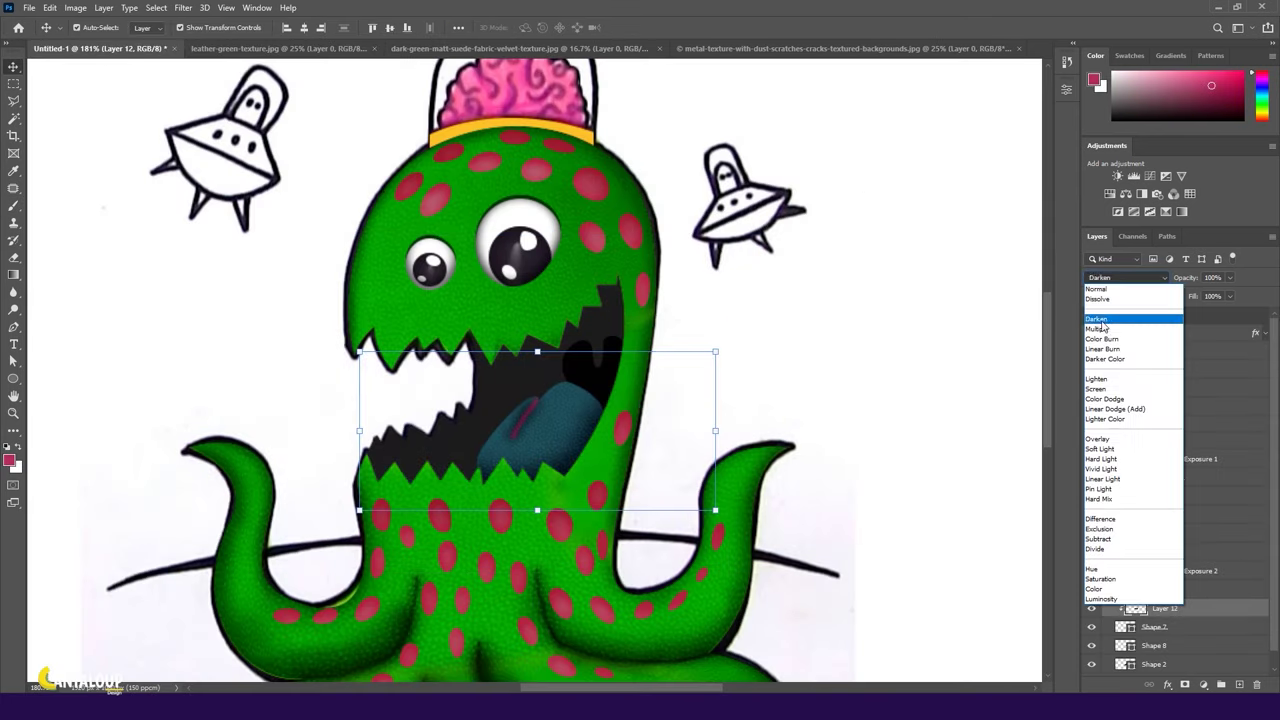
{"action": "left_click", "coordinate": [1106, 449]}
{"action": "left_click_drag", "start_coordinate": [715, 430], "coordinate": [655, 430]}
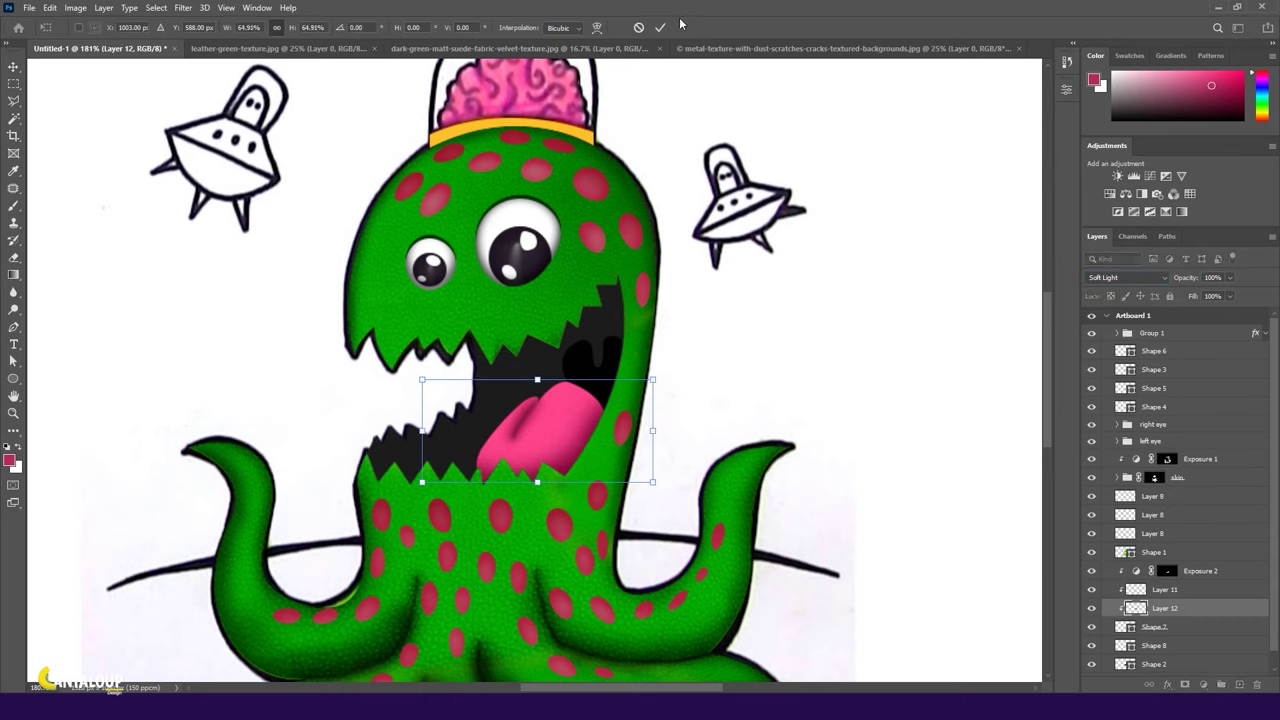
{"action": "key", "text": "Return"}
{"action": "scroll", "coordinate": [600, 400], "scroll_direction": "down", "scroll_amount": 1}
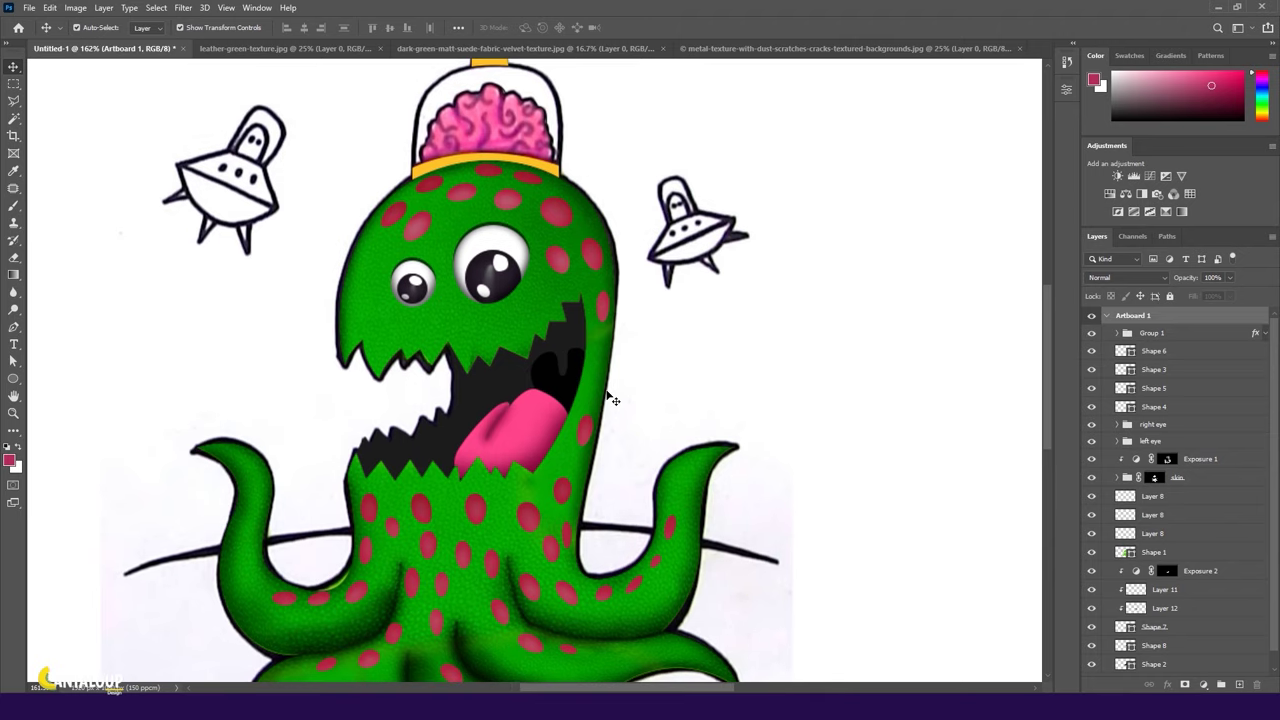
{"action": "scroll", "coordinate": [528, 342], "scroll_direction": "down", "scroll_amount": 2}
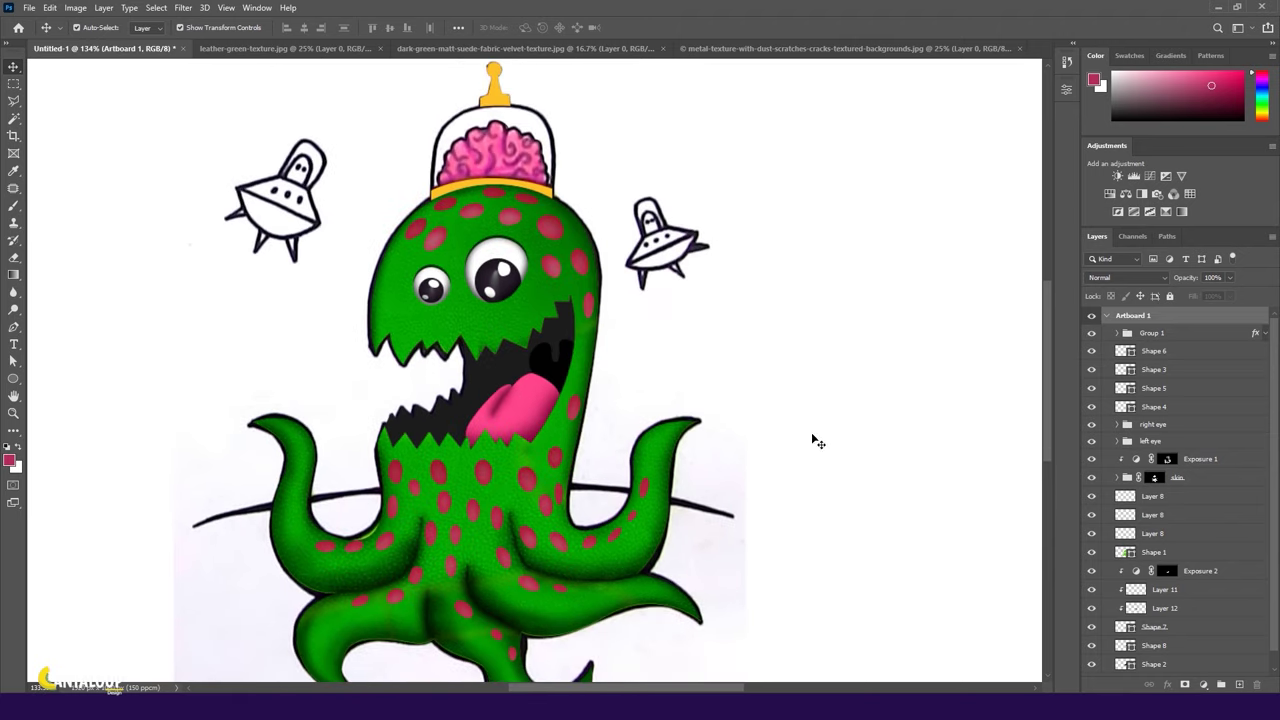
Load the body outline as a selection and add an Exposure adjustment at -1.67.
{"action": "left_click", "coordinate": [1125, 645], "text": "ctrl"}
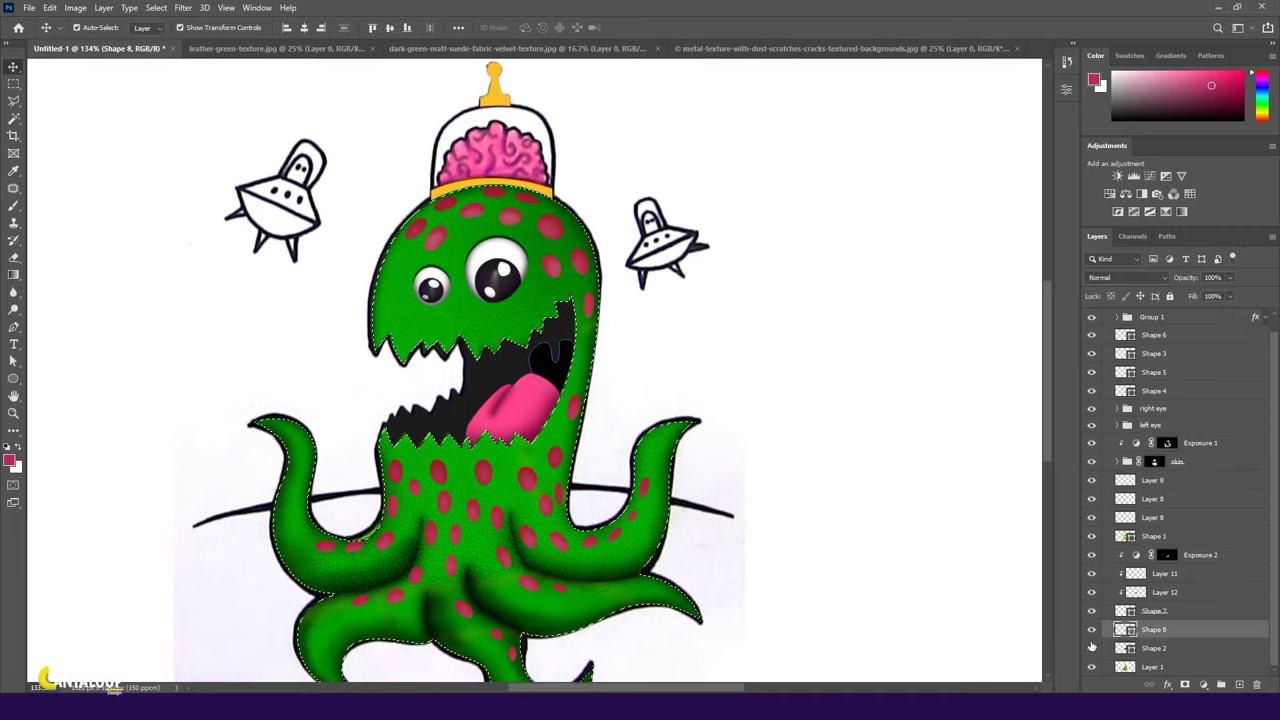
{"action": "left_click", "coordinate": [1165, 175]}
{"action": "mouse_move", "coordinate": [953, 160]}
{"action": "left_mouse_down"}
{"action": "mouse_move", "coordinate": [933, 160]}
{"action": "mouse_move", "coordinate": [954, 190]}
{"action": "left_mouse_up"}
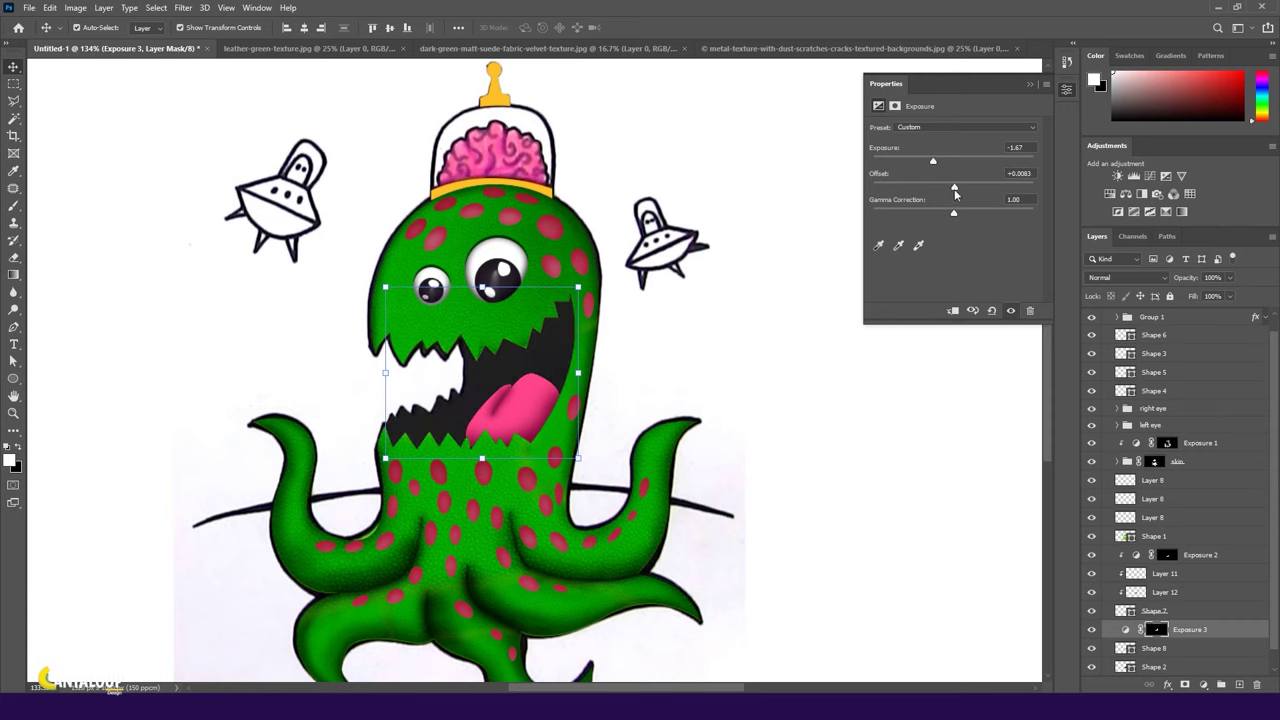
{"action": "left_click", "coordinate": [1030, 84]}
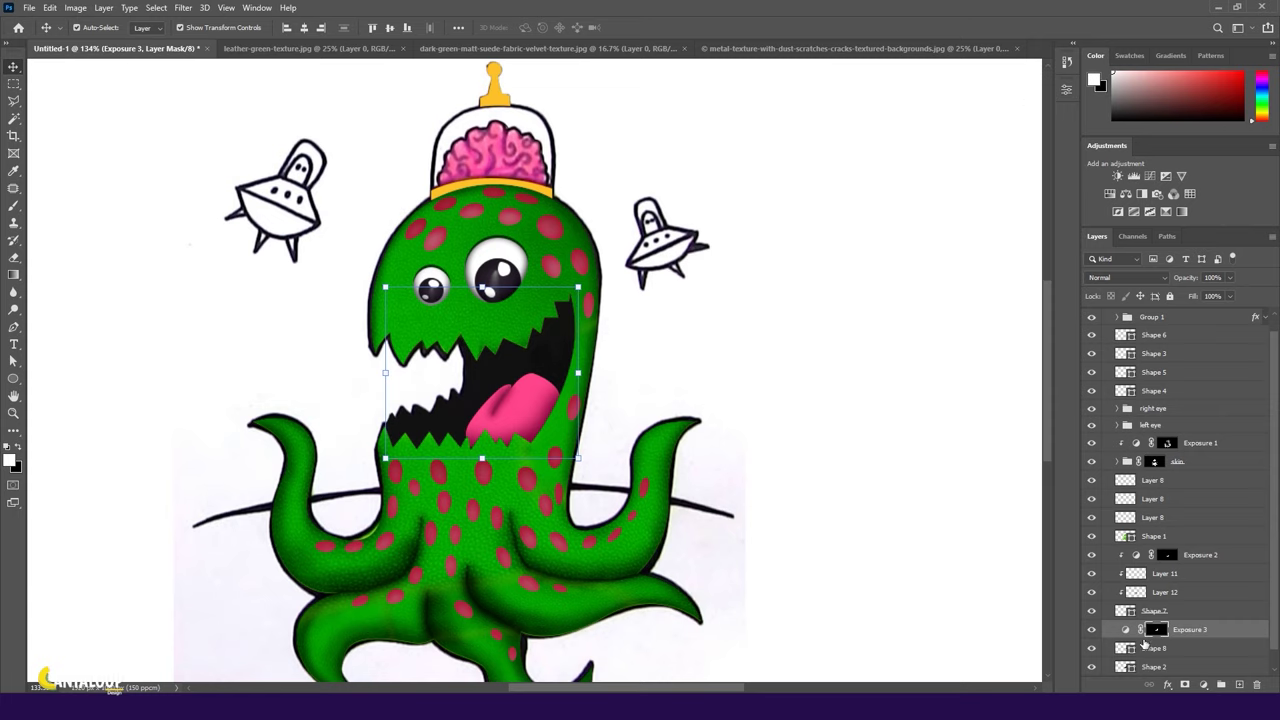
{"action": "scroll", "coordinate": [1165, 640], "scroll_direction": "down", "scroll_amount": 1}
Load the mouth selection and set the brush to 54% opacity, 53% flow, size 100.
{"action": "left_click", "coordinate": [1157, 612], "text": "ctrl"}
{"action": "key", "text": "b"}
{"action": "scroll", "coordinate": [447, 402], "scroll_direction": "up", "scroll_amount": 2}
{"action": "key", "text": "5"}
{"action": "key", "text": "4"}
{"action": "key", "text": "shift+5"}
{"action": "key", "text": "shift+3"}
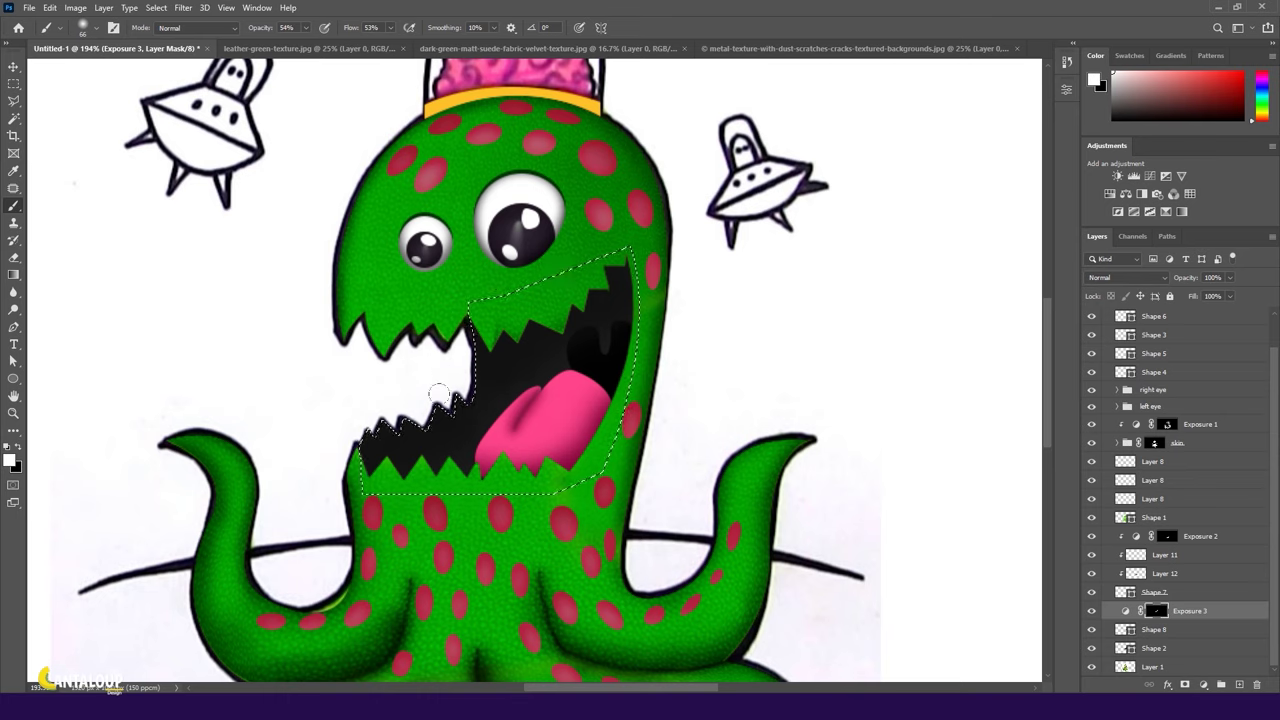
{"action": "key", "text": "ctrl+d"}
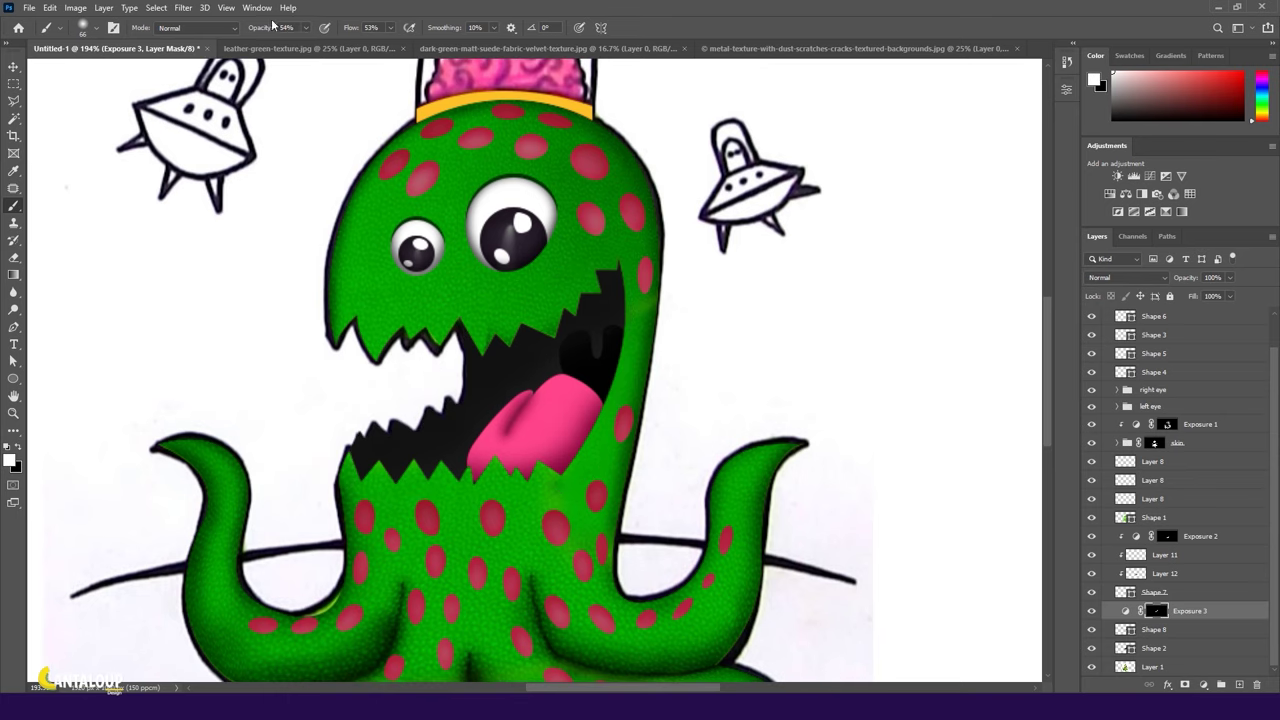
{"action": "left_click", "coordinate": [1156, 611], "text": "ctrl"}
{"action": "scroll", "coordinate": [464, 255], "scroll_direction": "up", "scroll_amount": 1}
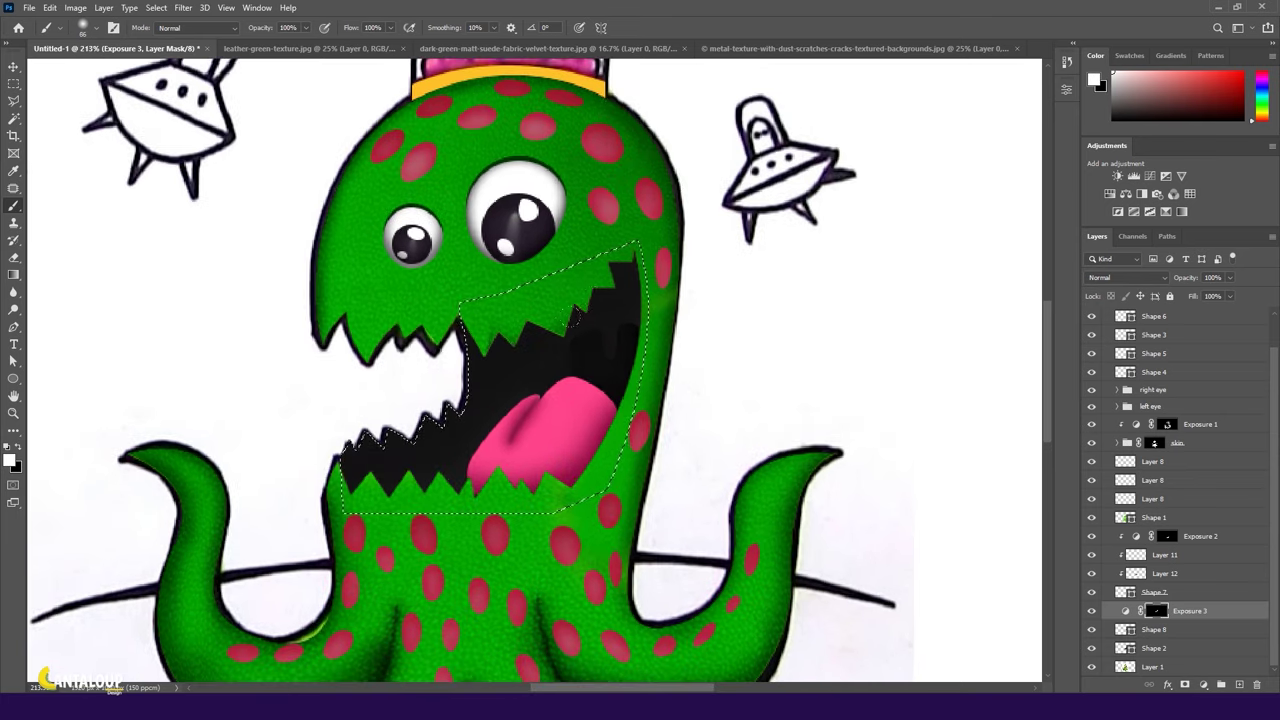
{"action": "scroll", "coordinate": [481, 338], "scroll_direction": "down", "scroll_amount": 10}
{"action": "key", "text": "x"}
{"action": "scroll", "coordinate": [481, 338], "scroll_direction": "up", "scroll_amount": 11}
{"action": "key", "text": "bracketright"}
{"action": "key", "text": "bracketright"}
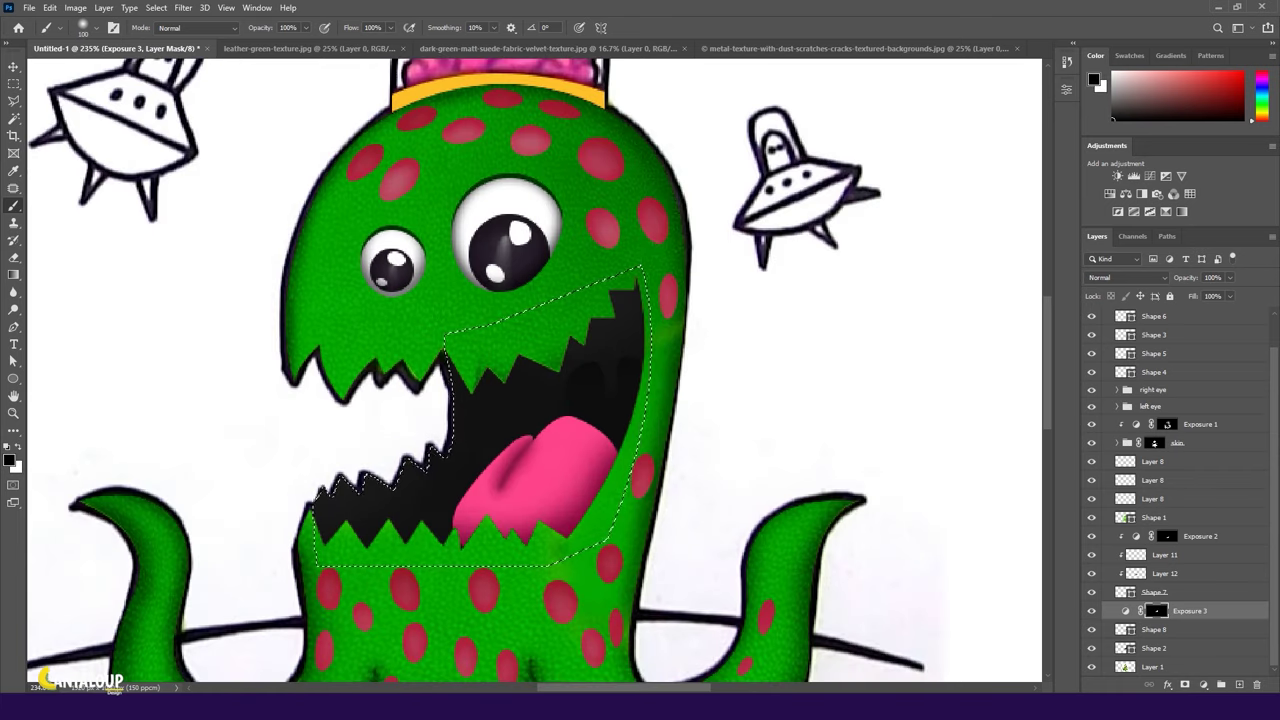
Clip Exposure 3 below Shape 8 and set its Gamma Correction to 0.97.
{"action": "left_click_drag", "start_coordinate": [1163, 631], "coordinate": [1150, 636]}
{"action": "left_click", "coordinate": [1130, 637], "text": "alt"}
{"action": "double_click", "coordinate": [1136, 629]}
{"action": "left_click_drag", "start_coordinate": [1028, 175], "coordinate": [1017, 216]}
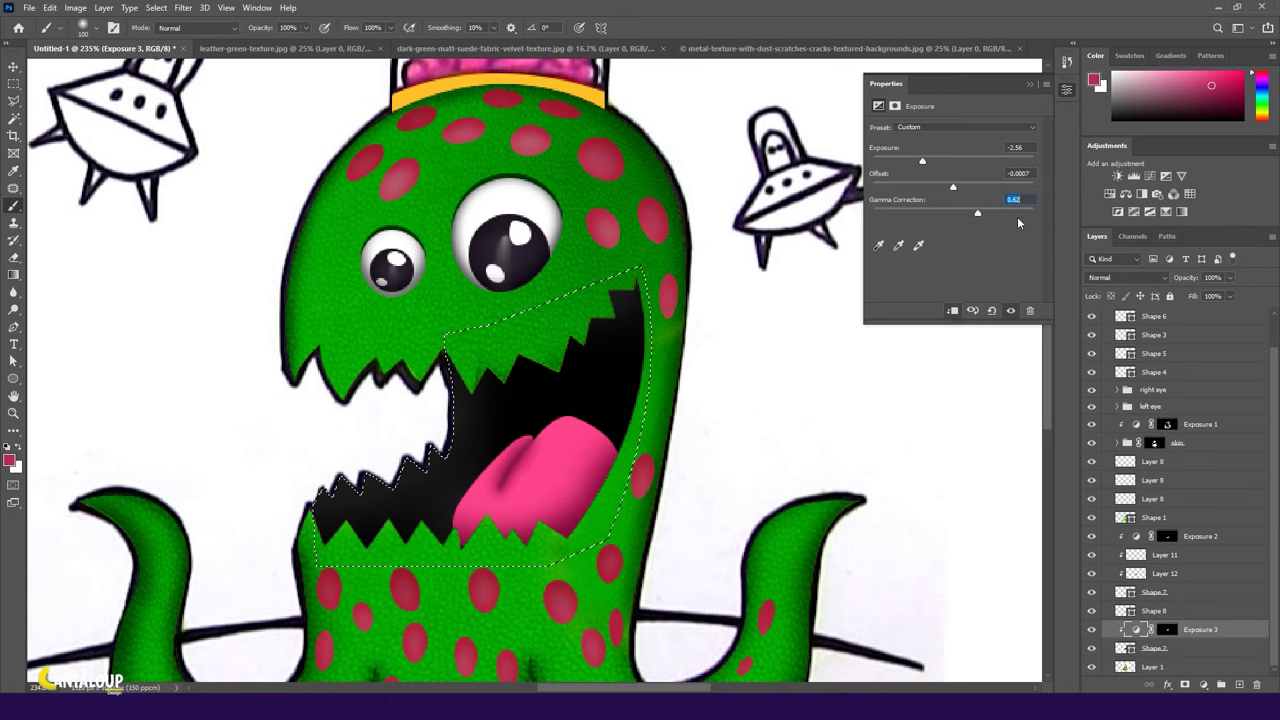
{"action": "key", "text": "Up"}
{"action": "key", "text": "Up"}
{"action": "key", "text": "Up"}
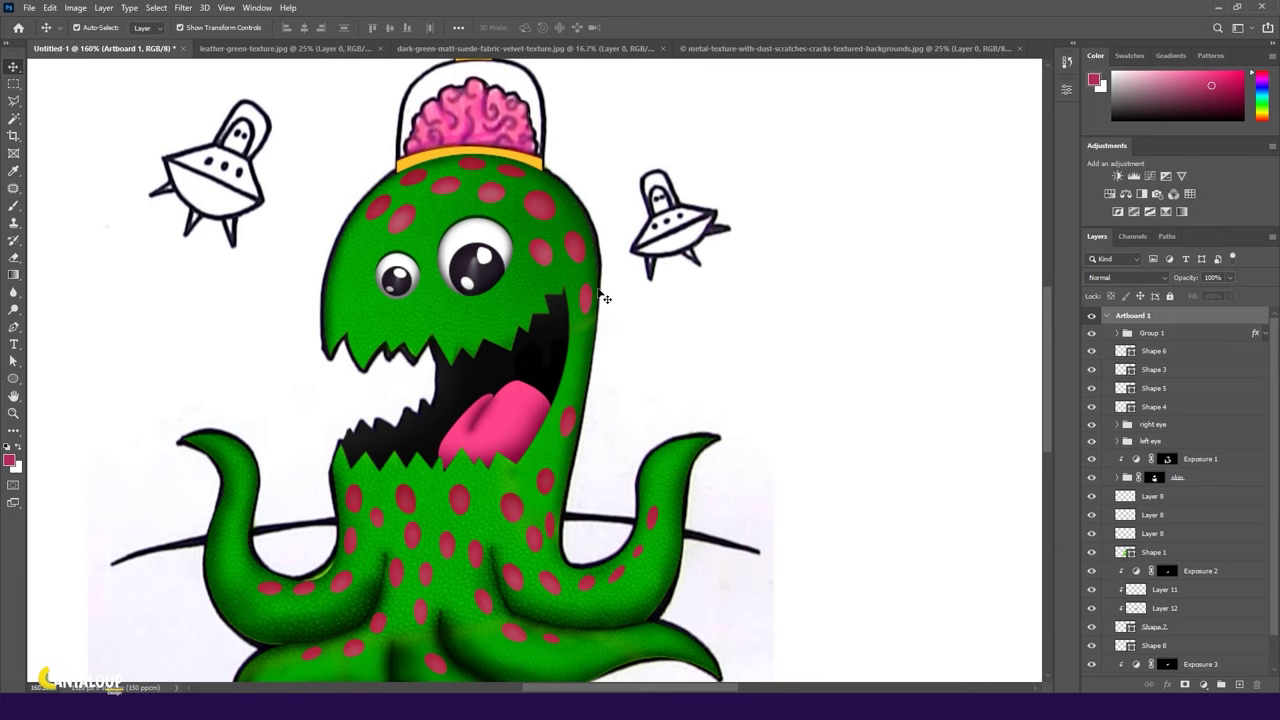
Duplicate the body shape as Shape 1 copy and reshape its path around the mouth.
{"action": "scroll", "coordinate": [1180, 608], "scroll_direction": "down", "scroll_amount": 1}
{"action": "left_click", "coordinate": [1100, 594]}
{"action": "left_click_drag", "start_coordinate": [1160, 517], "coordinate": [1192, 526]}
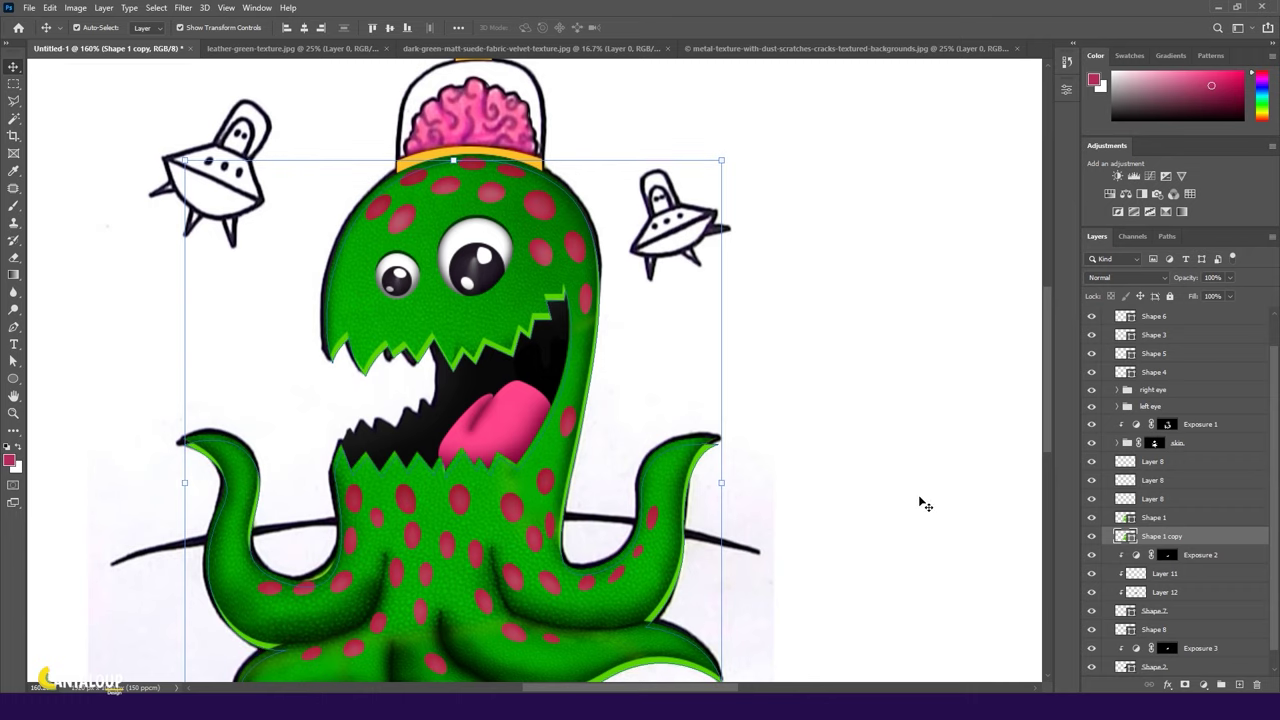
{"action": "right_click", "coordinate": [13, 360]}
{"action": "left_click", "coordinate": [70, 359]}
{"action": "scroll", "coordinate": [506, 415], "scroll_direction": "down", "scroll_amount": 2}
{"action": "scroll", "coordinate": [506, 415], "scroll_direction": "down", "scroll_amount": 2}
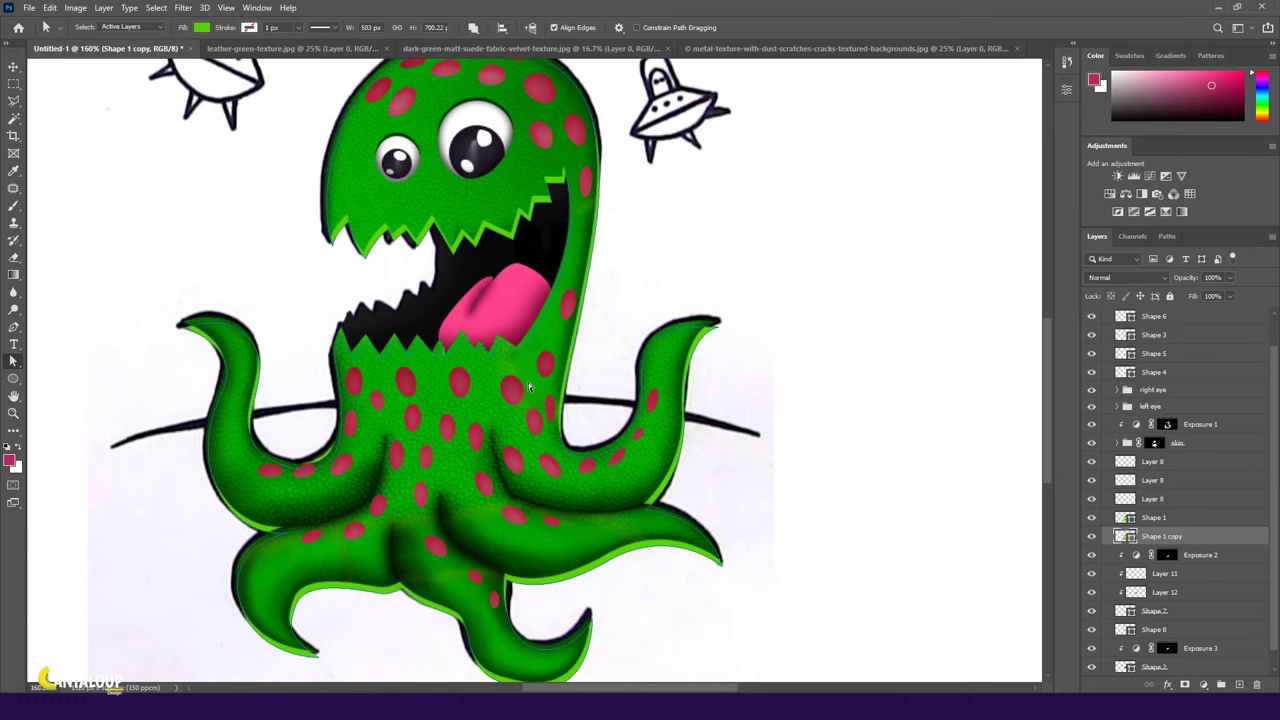
{"action": "left_click_drag", "start_coordinate": [762, 510], "coordinate": [512, 600]}
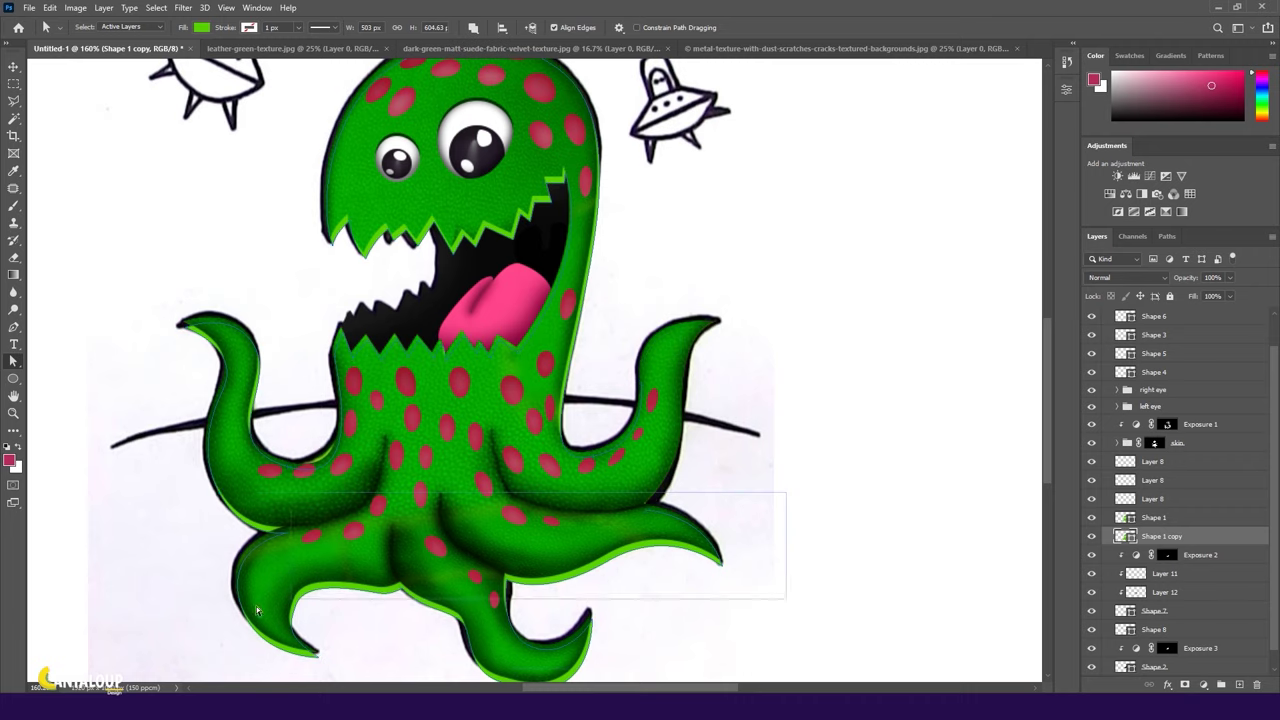
{"action": "scroll", "coordinate": [242, 524], "scroll_direction": "down", "scroll_amount": 1}
{"action": "scroll", "coordinate": [519, 393], "scroll_direction": "up", "scroll_amount": 2}
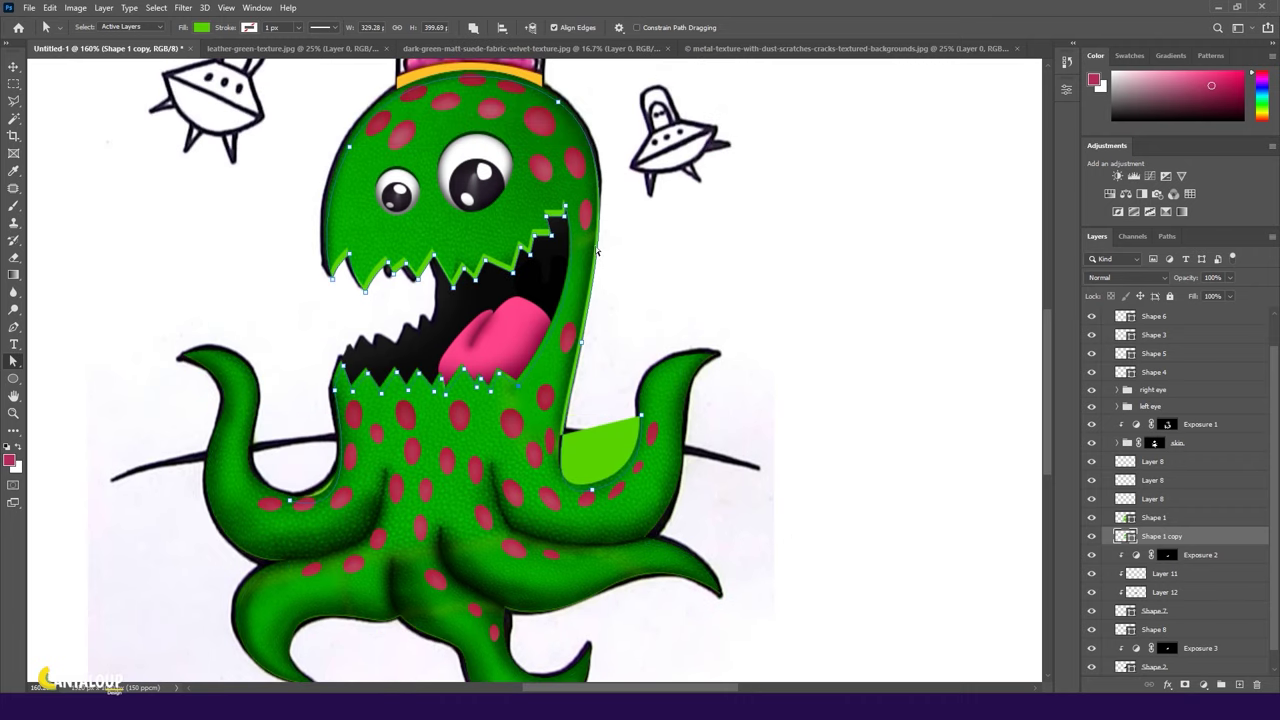
{"action": "key", "text": "ctrl+z"}
{"action": "scroll", "coordinate": [607, 298], "scroll_direction": "up", "scroll_amount": 1}
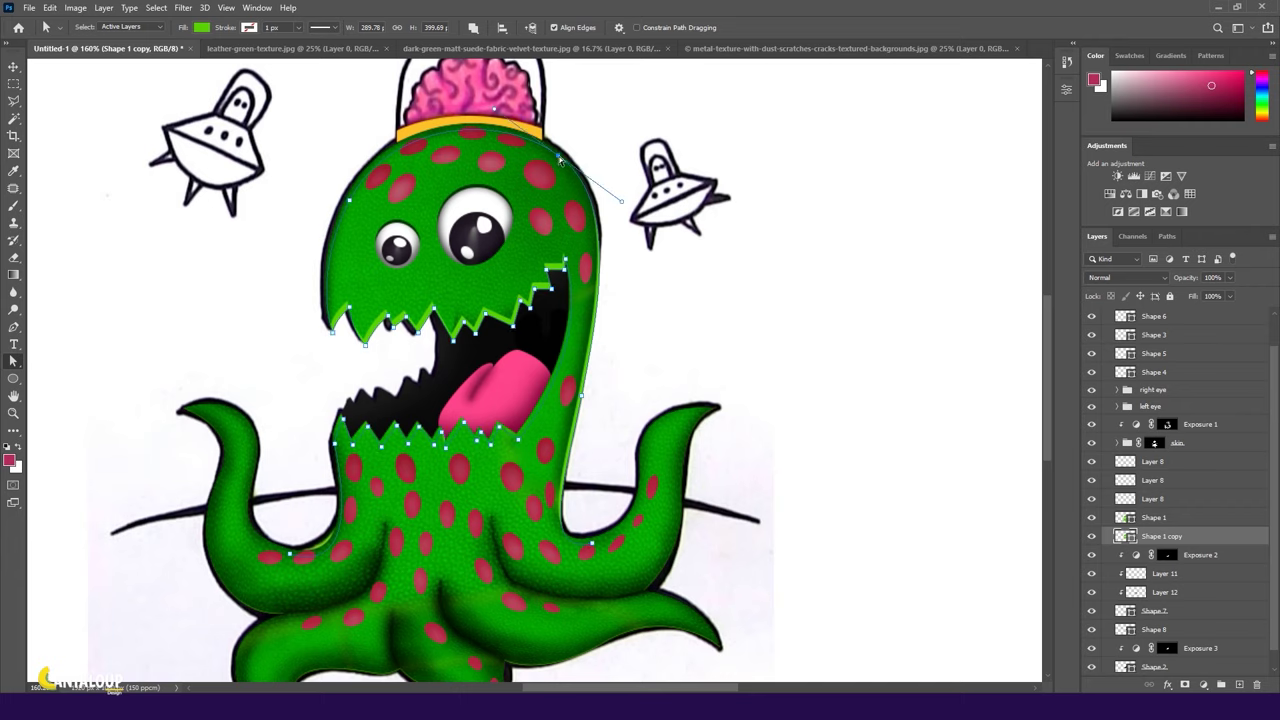
{"action": "mouse_move", "coordinate": [561, 160]}
{"action": "left_mouse_down"}
{"action": "mouse_move", "coordinate": [600, 371]}
{"action": "mouse_move", "coordinate": [604, 545]}
{"action": "left_mouse_up"}
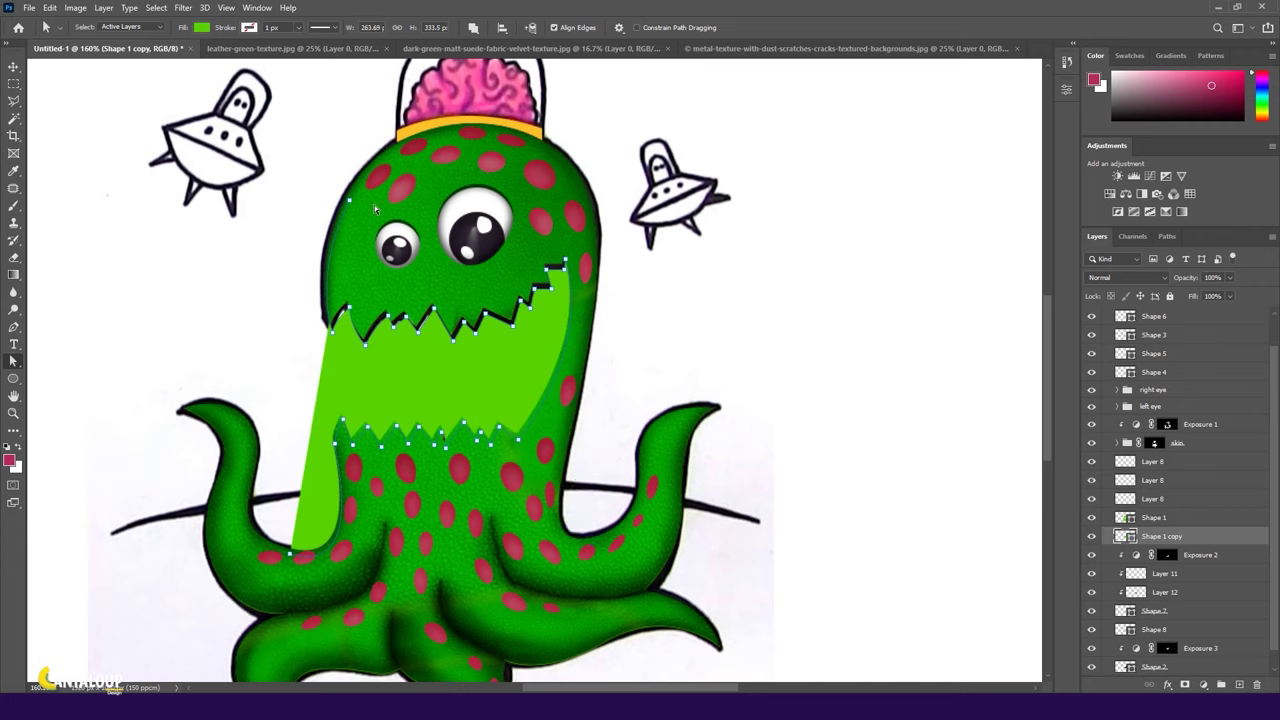
Edit the jaw outline anchors, pulling a stray anchor up to the body's left edge.
{"action": "key", "text": "p"}
{"action": "key", "text": "a"}
{"action": "left_click", "coordinate": [566, 375]}
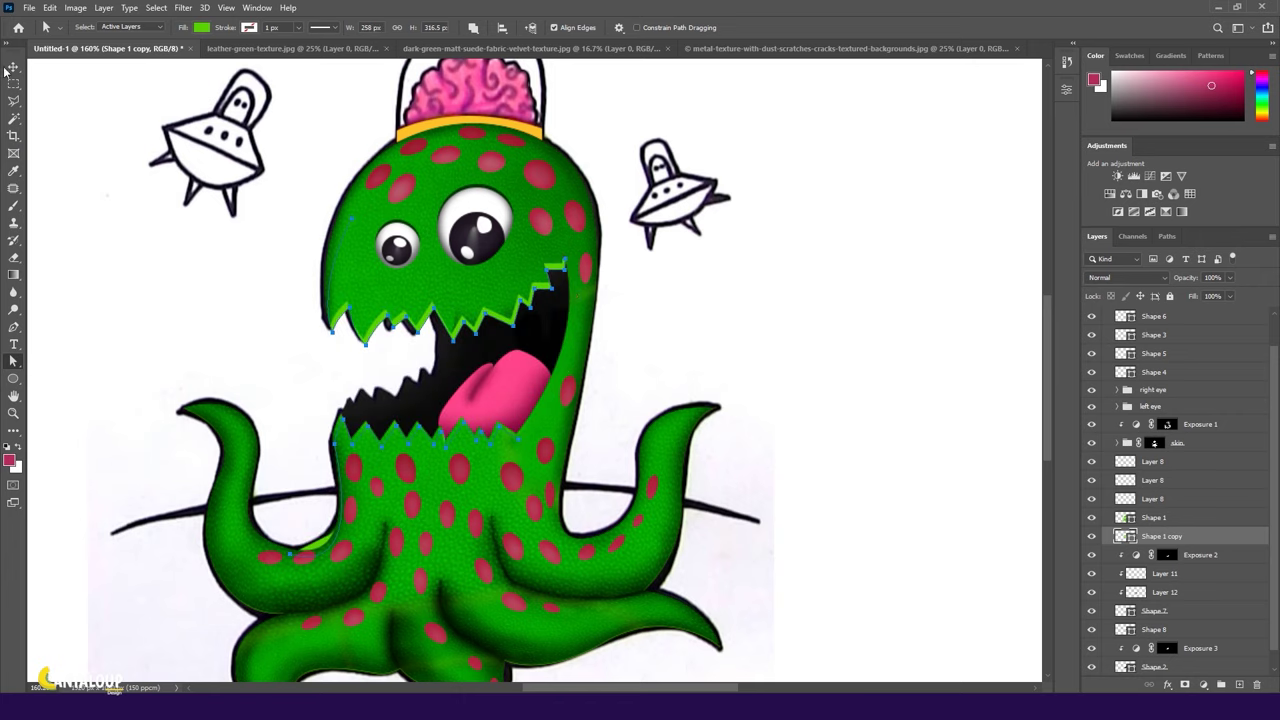
{"action": "key", "text": "p"}
{"action": "key", "text": "a"}
{"action": "left_click_drag", "start_coordinate": [379, 558], "coordinate": [337, 487]}
Select the lower-jaw teeth path and undo the stray Layer 13 and path nudge.
{"action": "left_click", "coordinate": [13, 68]}
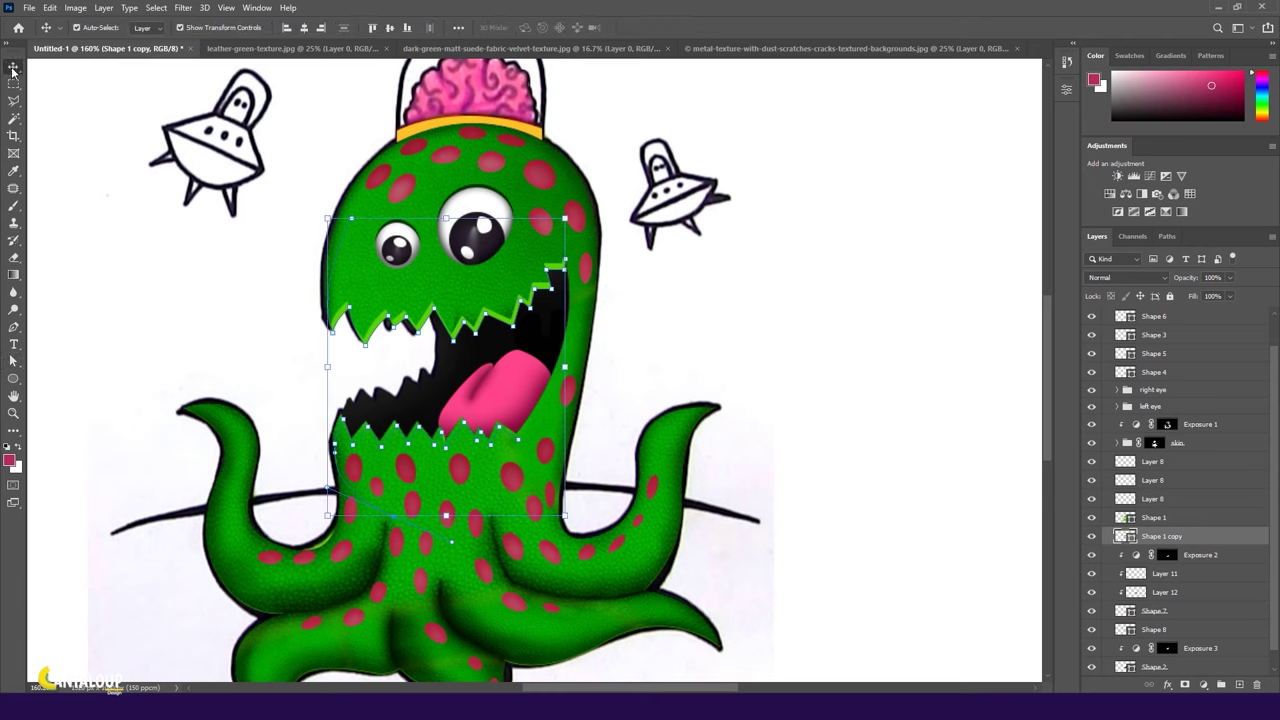
{"action": "key", "text": "a"}
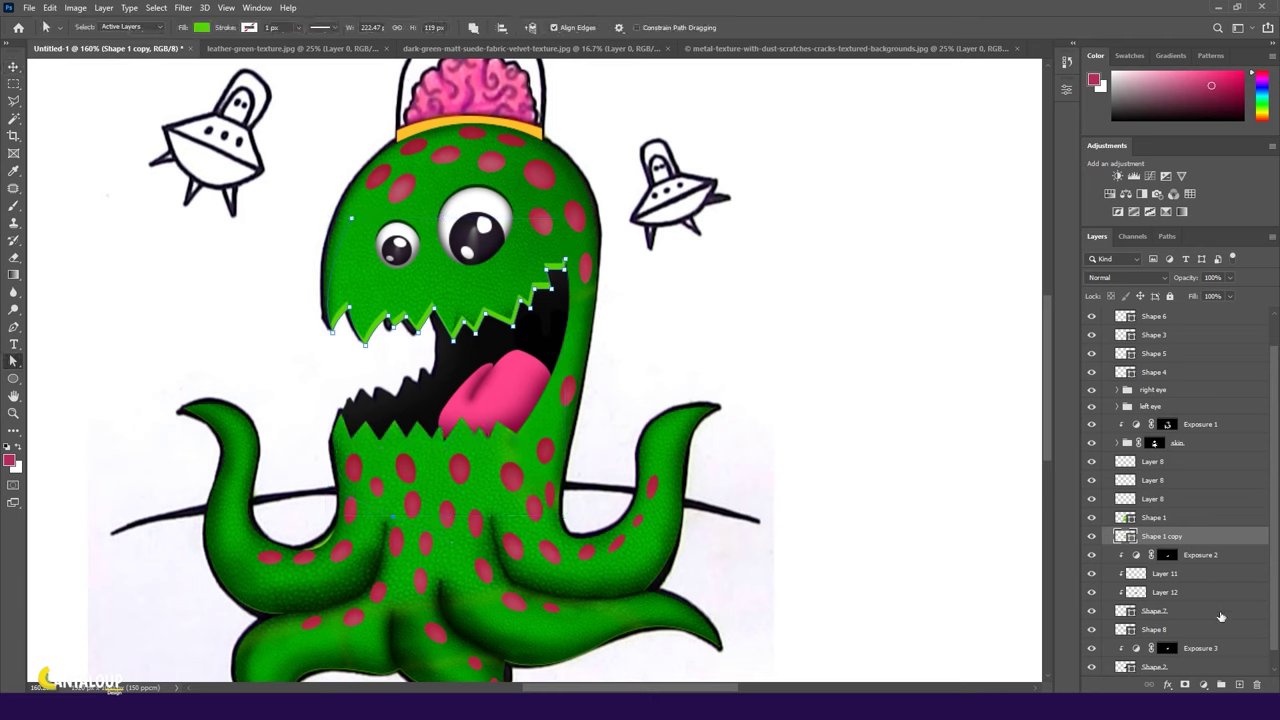
{"action": "left_click", "coordinate": [565, 427]}
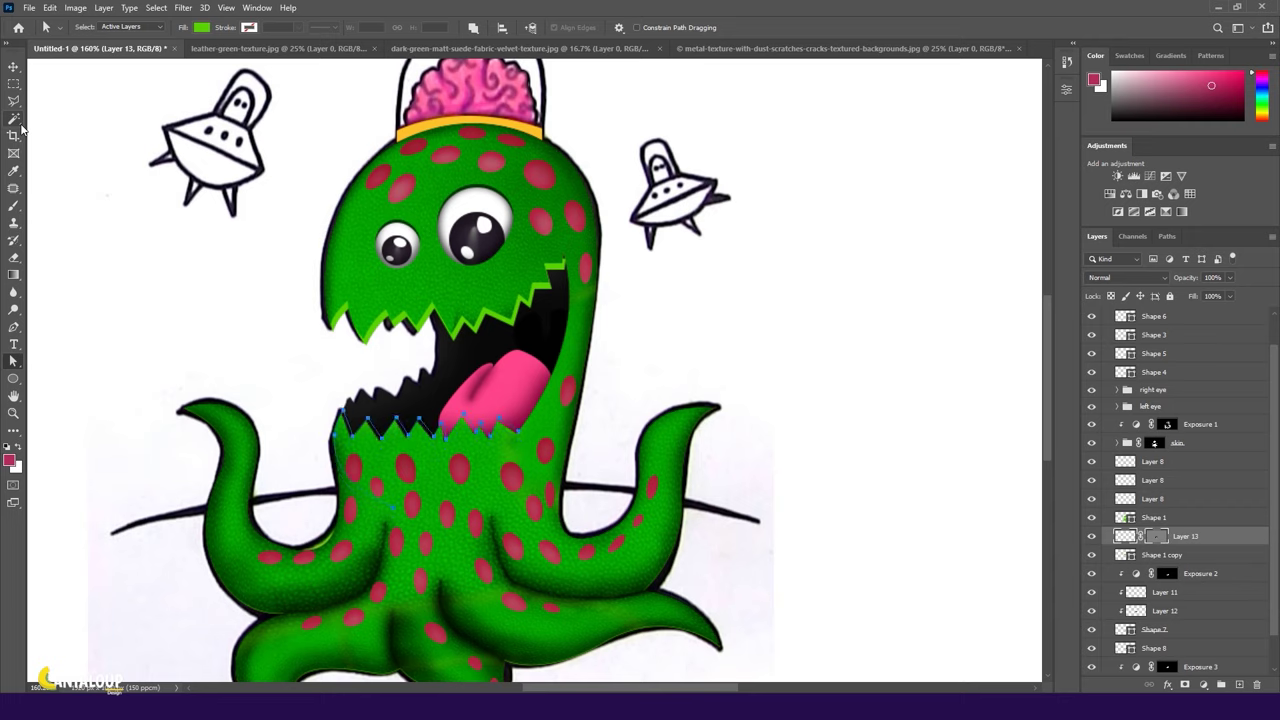
{"action": "key", "text": "ctrl+z"}
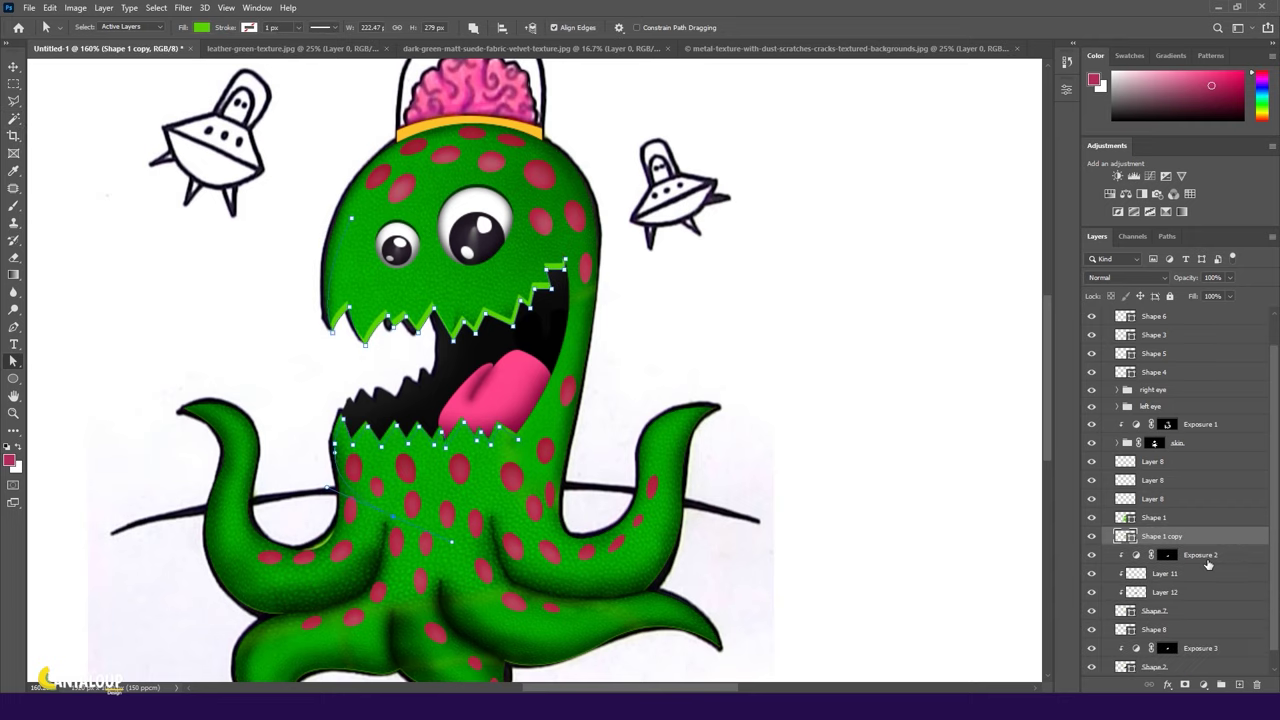
{"action": "key", "text": "ctrl+z"}
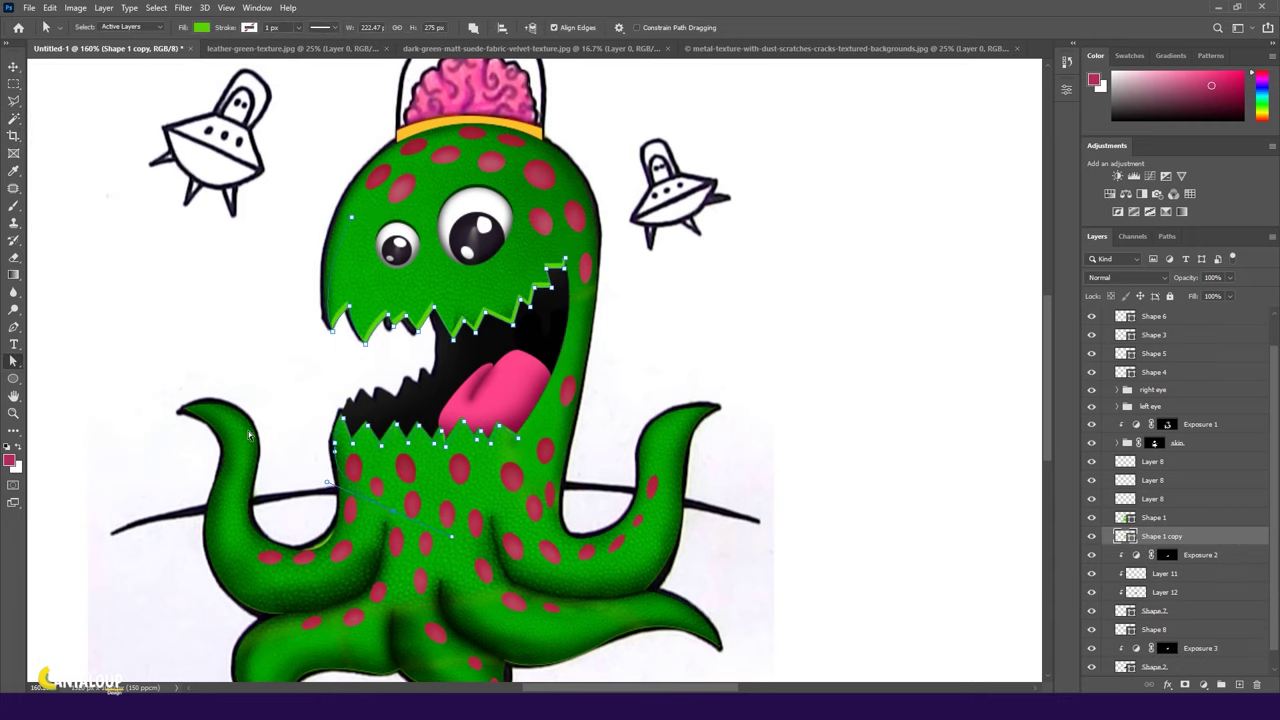
{"action": "key", "text": "v"}
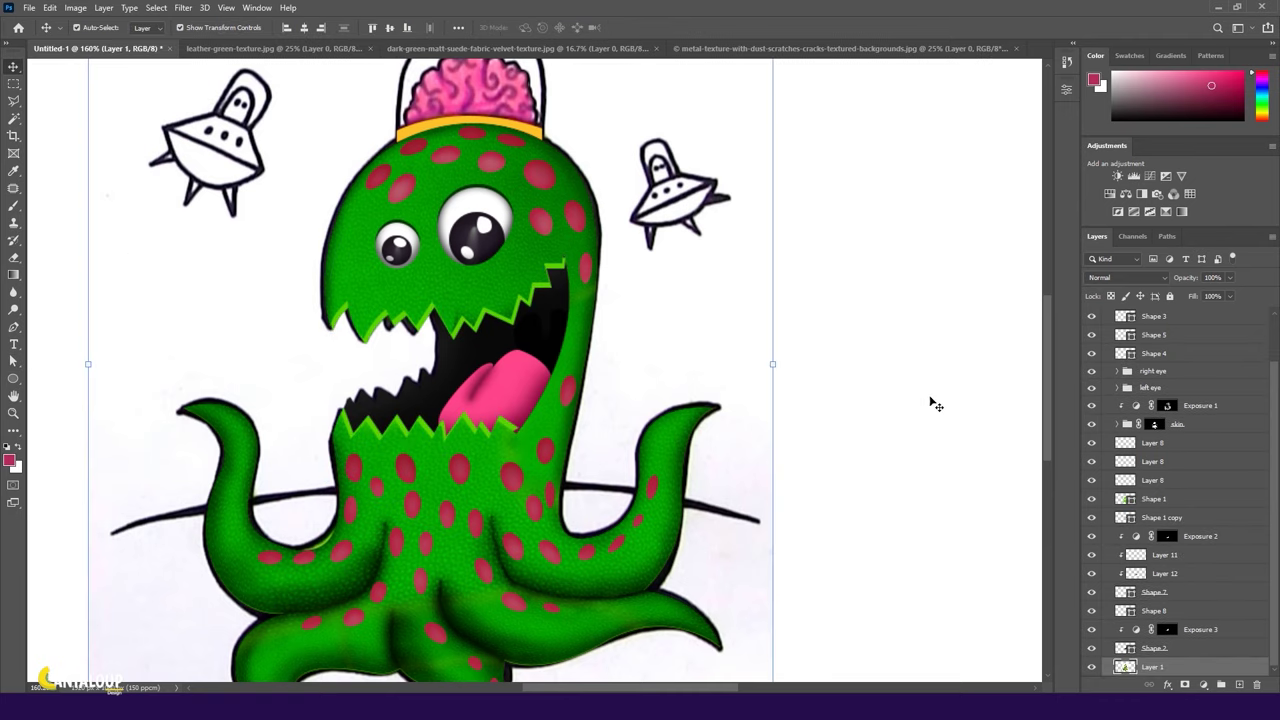
{"action": "scroll", "coordinate": [1093, 520], "scroll_direction": "down", "scroll_amount": 1}
Change the Shape 1 copy jaw rim fill to dark green.
{"action": "key", "text": "a"}
{"action": "left_click", "coordinate": [202, 27]}
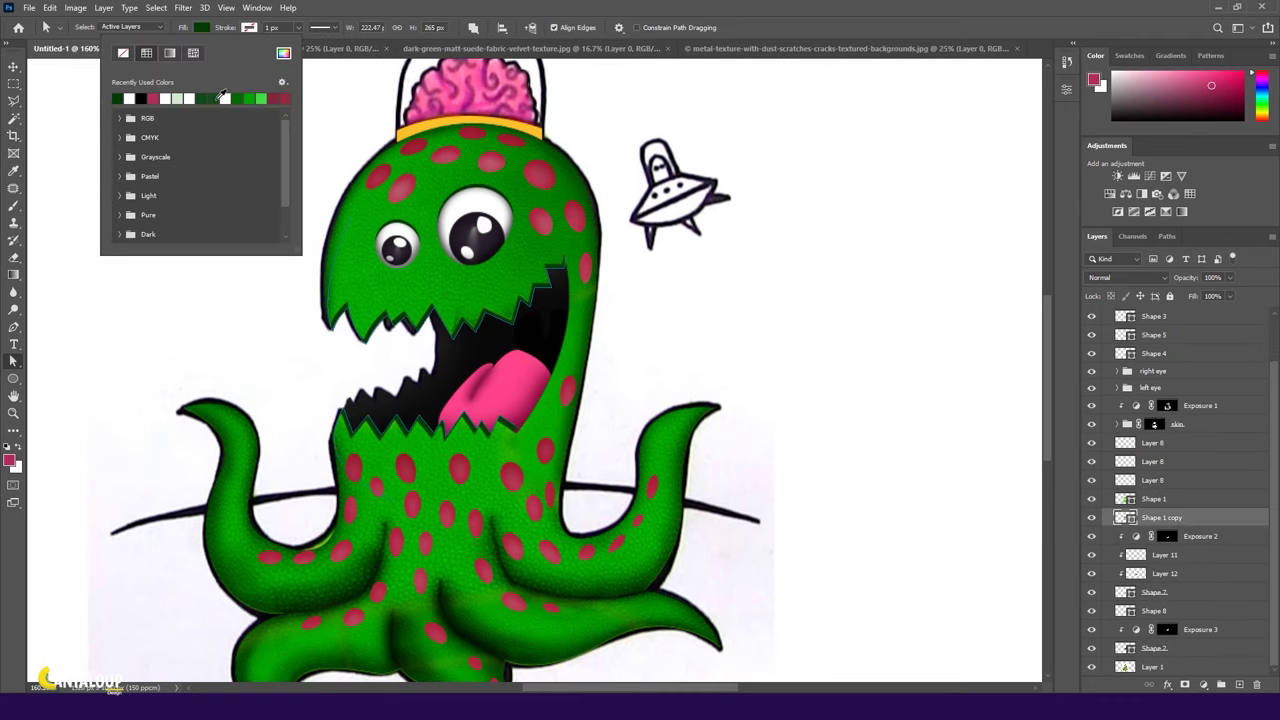
{"action": "left_click", "coordinate": [246, 98]}
{"action": "key", "text": "Return"}
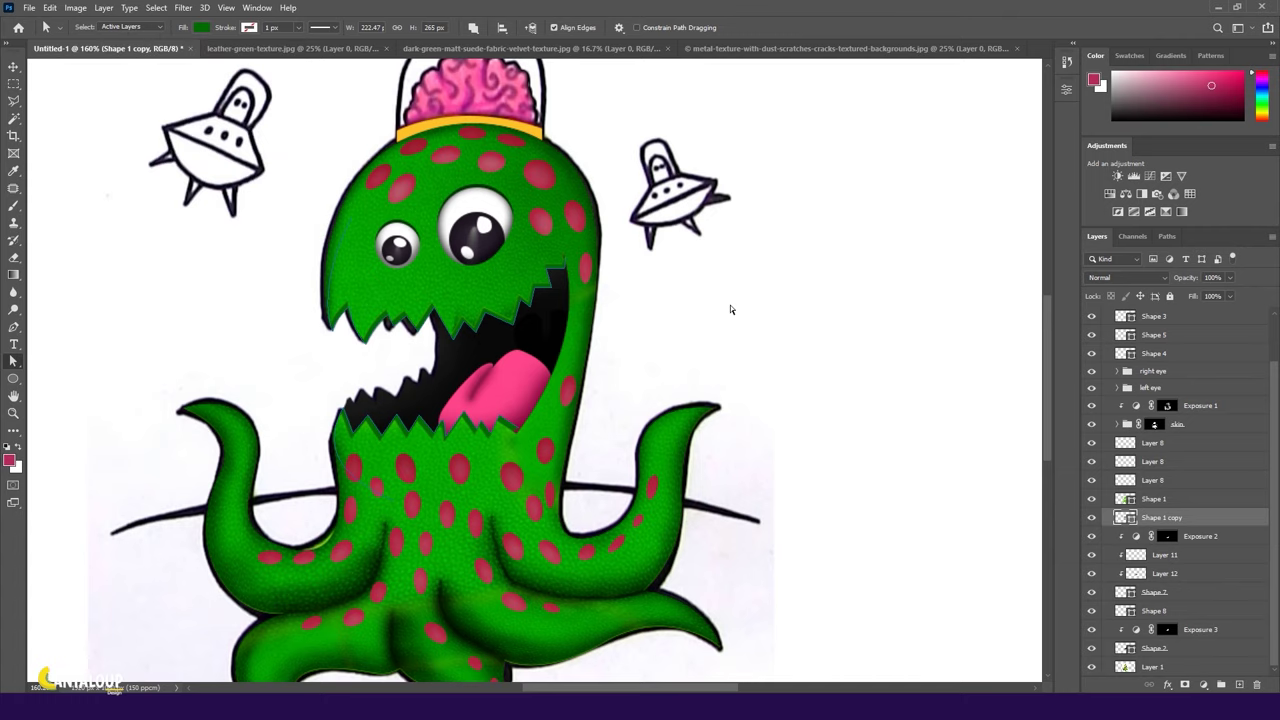
{"action": "key", "text": "v"}
Add two copies of texture Layer 12 above the jaw rim, one scaled to 138%, and clip them.
{"action": "left_click", "coordinate": [1128, 576]}
{"action": "left_click_drag", "start_coordinate": [1166, 579], "coordinate": [1160, 510]}
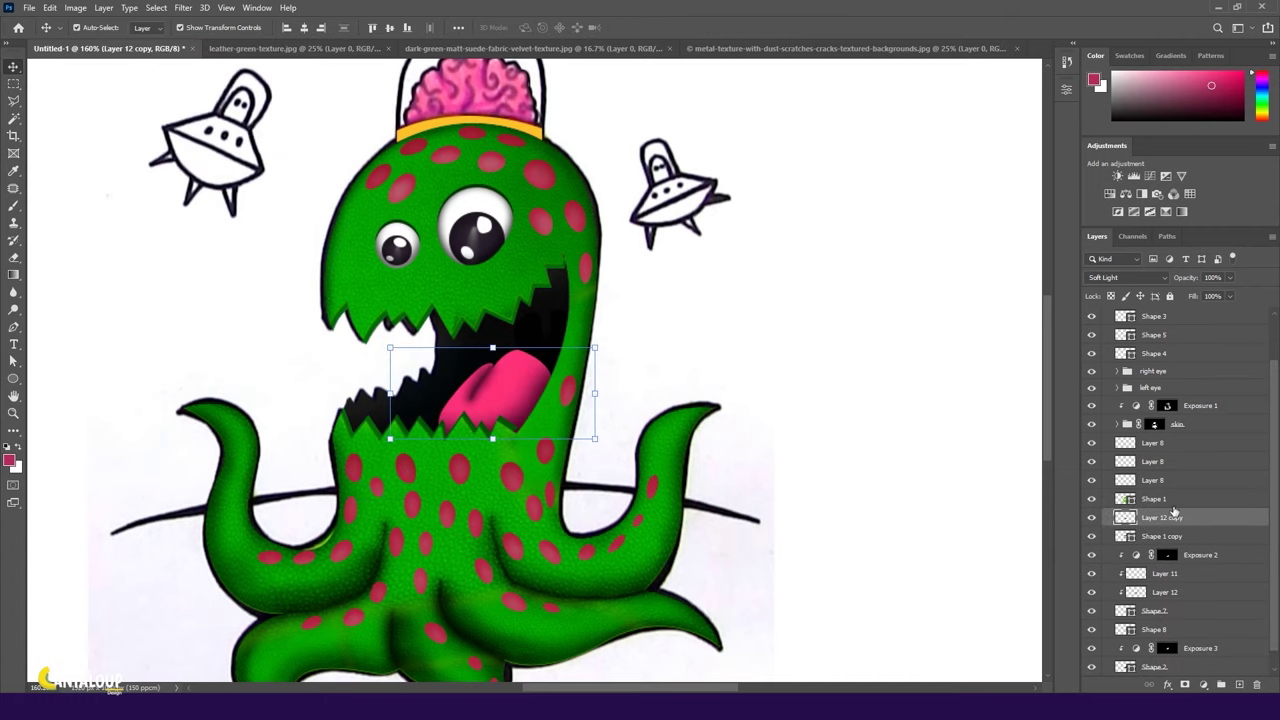
{"action": "left_click_drag", "start_coordinate": [390, 348], "coordinate": [386, 255]}
{"action": "scroll", "coordinate": [546, 311], "scroll_direction": "up", "scroll_amount": 3}
{"action": "scroll", "coordinate": [546, 311], "scroll_direction": "down", "scroll_amount": 3}
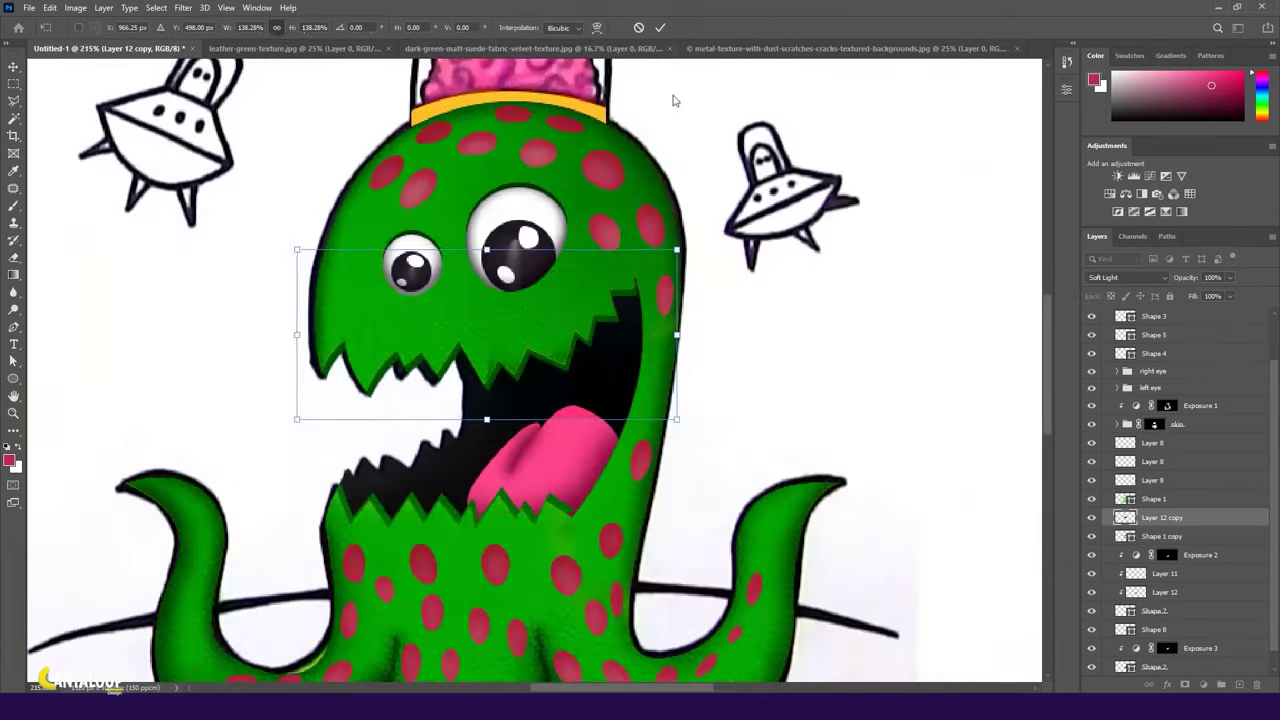
{"action": "key", "text": "Return"}
{"action": "key", "text": "ctrl+j"}
{"action": "left_click_drag", "start_coordinate": [490, 250], "coordinate": [490, 428]}
{"action": "key", "text": "ctrl+alt+g"}
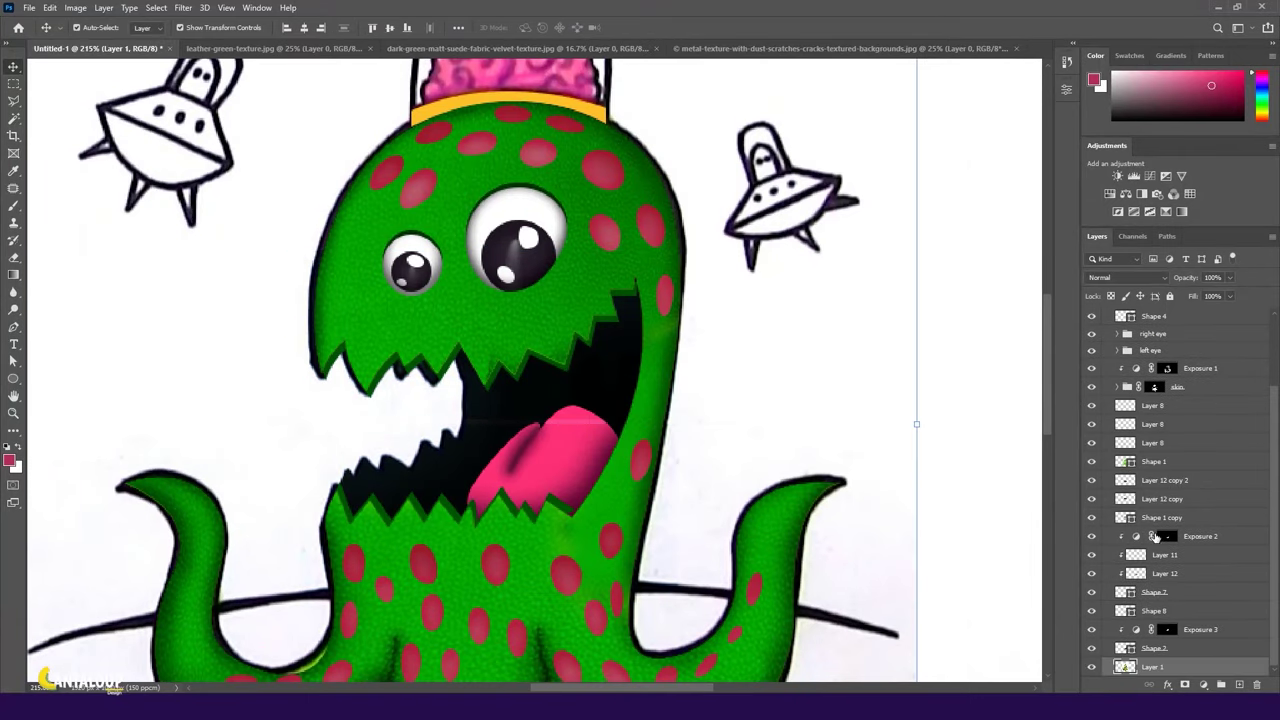
{"action": "left_click", "coordinate": [812, 420]}
{"action": "scroll", "coordinate": [760, 405], "scroll_direction": "down", "scroll_amount": 2}
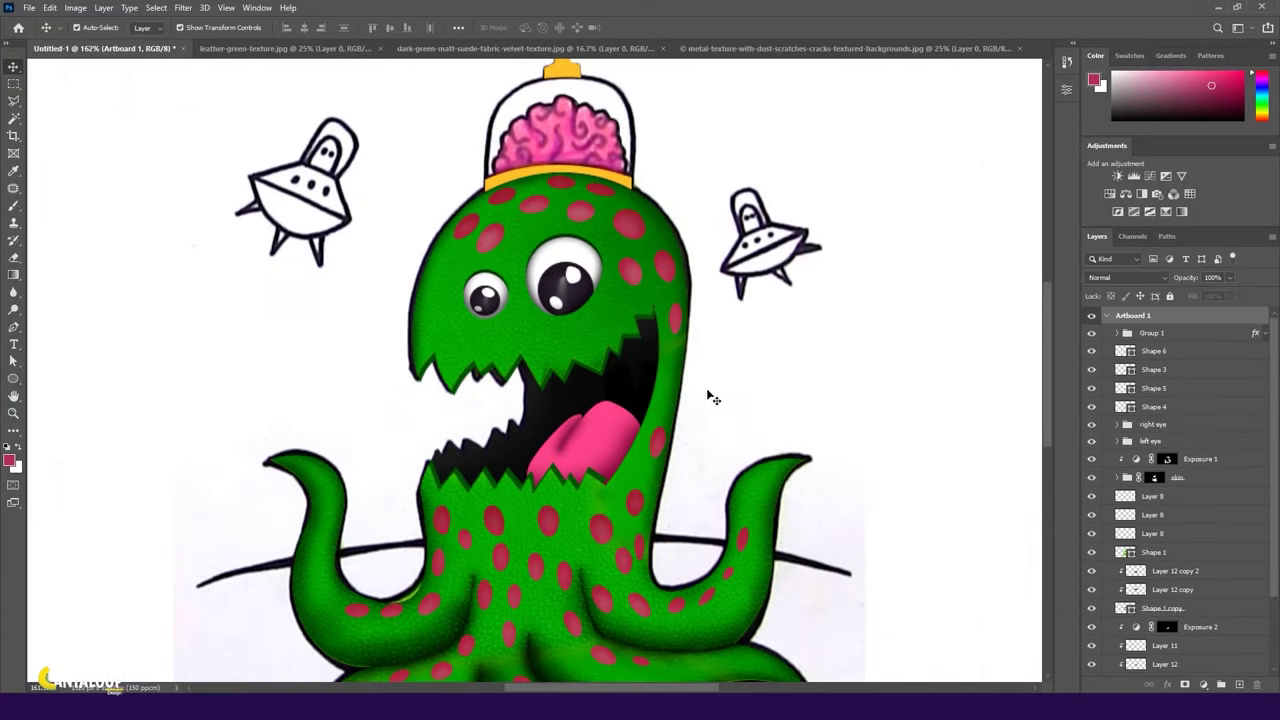
{"action": "scroll", "coordinate": [592, 503], "scroll_direction": "up", "scroll_amount": 5}
{"action": "left_click", "coordinate": [1157, 552]}
Add an Exposure adjustment at -1.28 above the Layer 12 copy 2 texture.
{"action": "left_click", "coordinate": [1162, 608]}
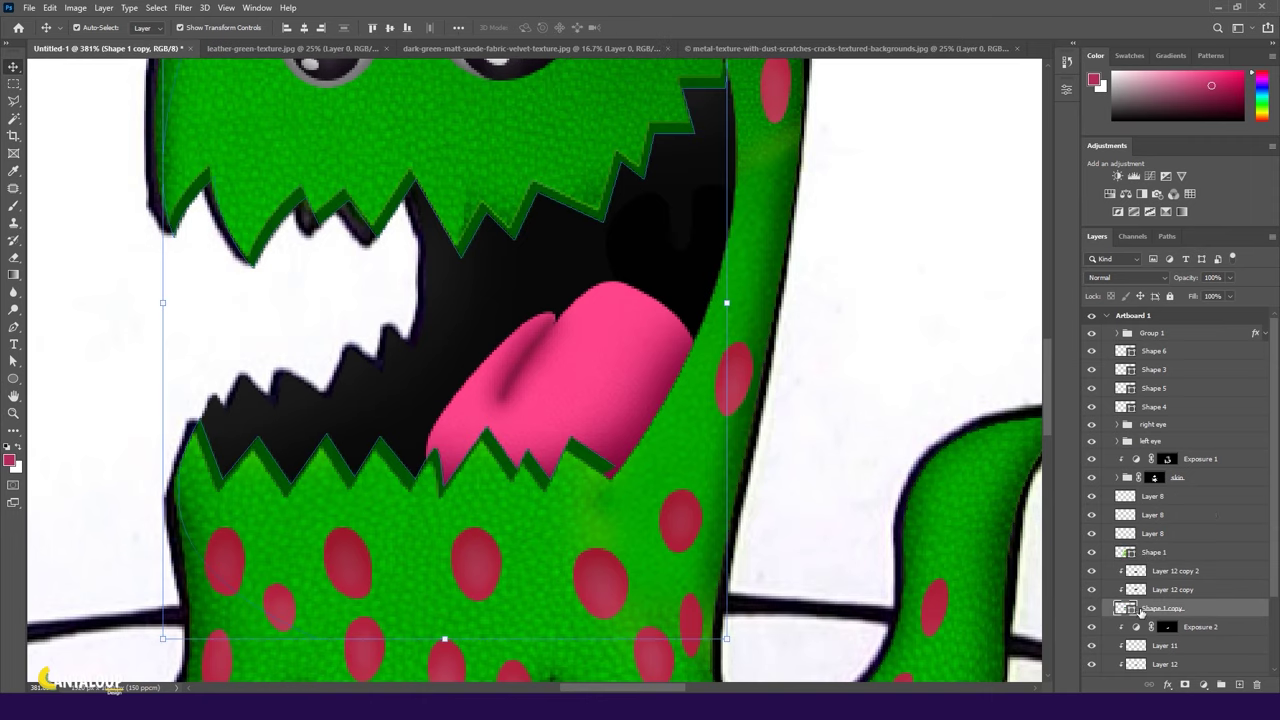
{"action": "key", "text": "a"}
{"action": "scroll", "coordinate": [631, 479], "scroll_direction": "down", "scroll_amount": 3}
{"action": "left_click", "coordinate": [1200, 458]}
{"action": "key", "text": "v"}
{"action": "scroll", "coordinate": [696, 316], "scroll_direction": "down", "scroll_amount": 2}
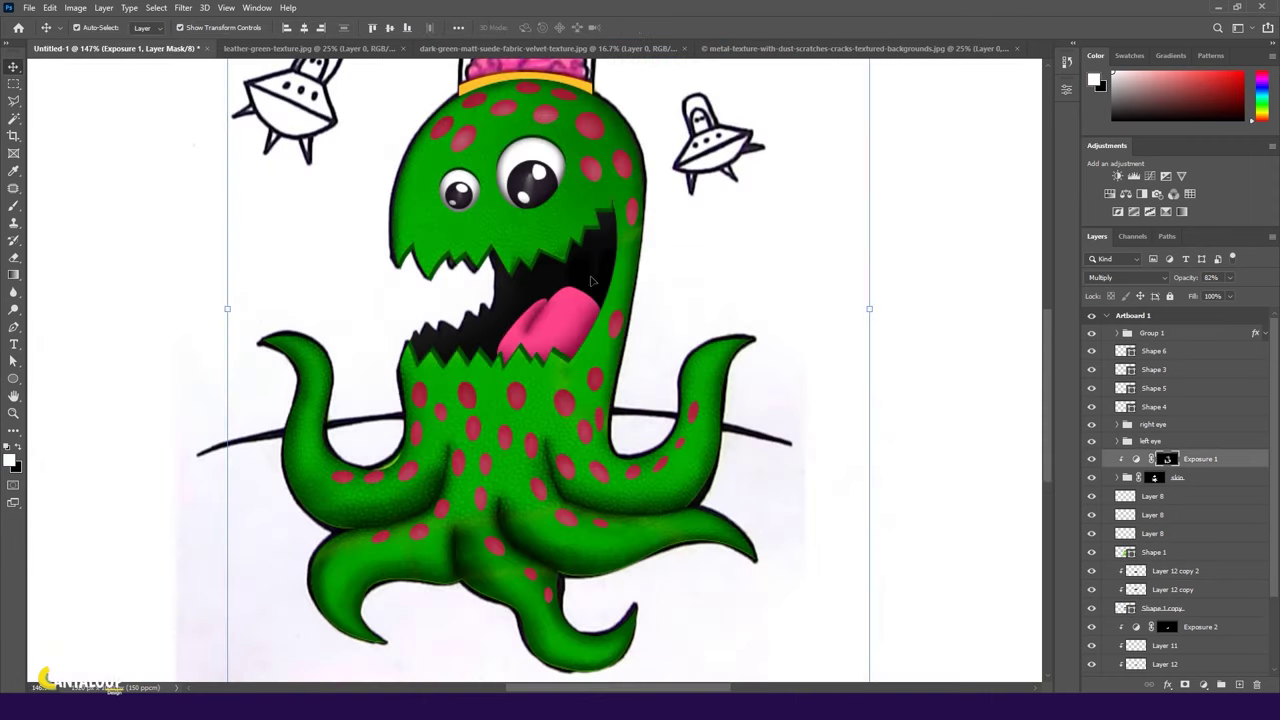
{"action": "left_click", "coordinate": [1175, 570]}
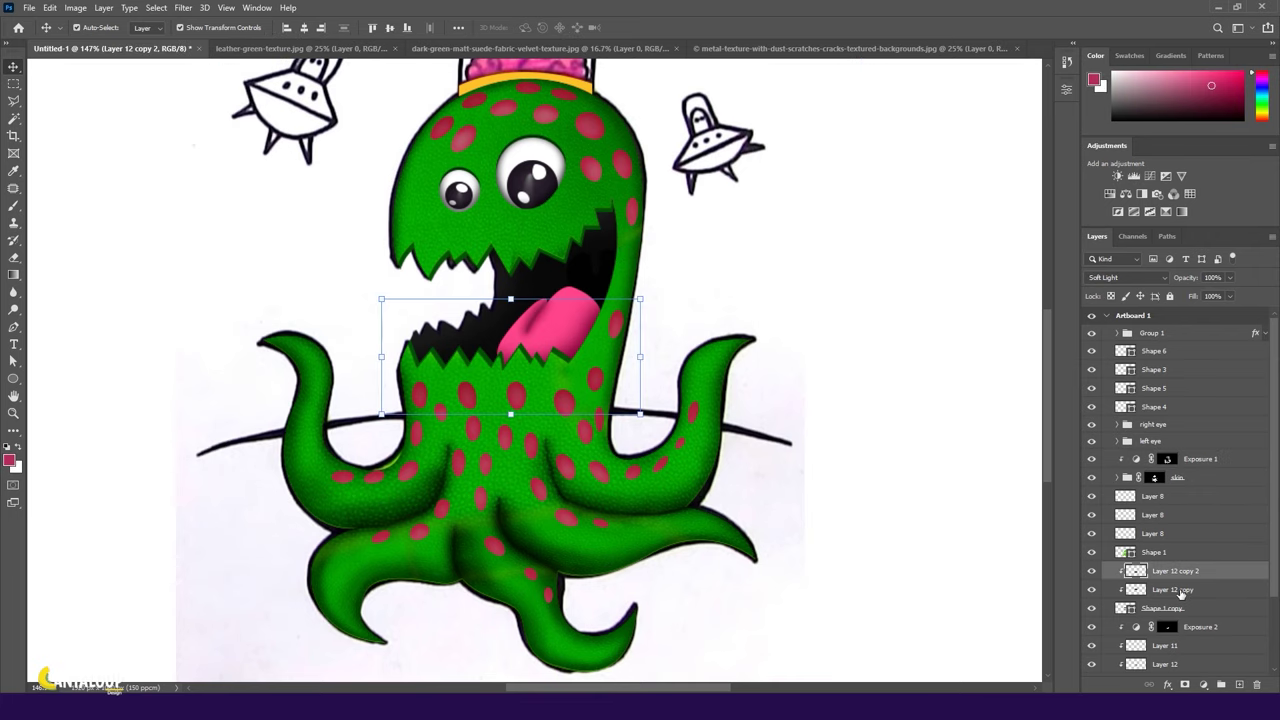
{"action": "left_click", "coordinate": [1166, 176]}
{"action": "left_click_drag", "start_coordinate": [953, 161], "coordinate": [944, 162]}
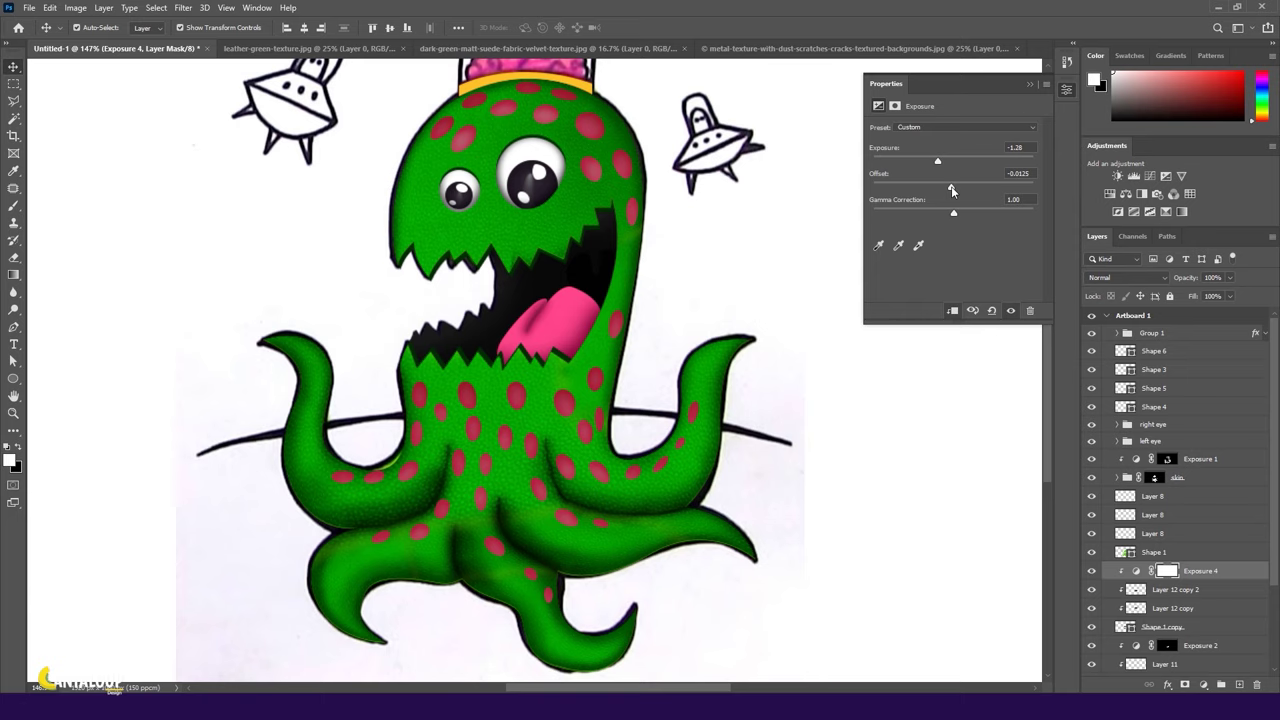
Paint black on the Exposure 4 mask along the upper teeth to remove the shading.
{"action": "left_click", "coordinate": [1167, 570]}
{"action": "left_click", "coordinate": [14, 205]}
{"action": "scroll", "coordinate": [477, 347], "scroll_direction": "up", "scroll_amount": 5}
{"action": "key", "text": "x"}
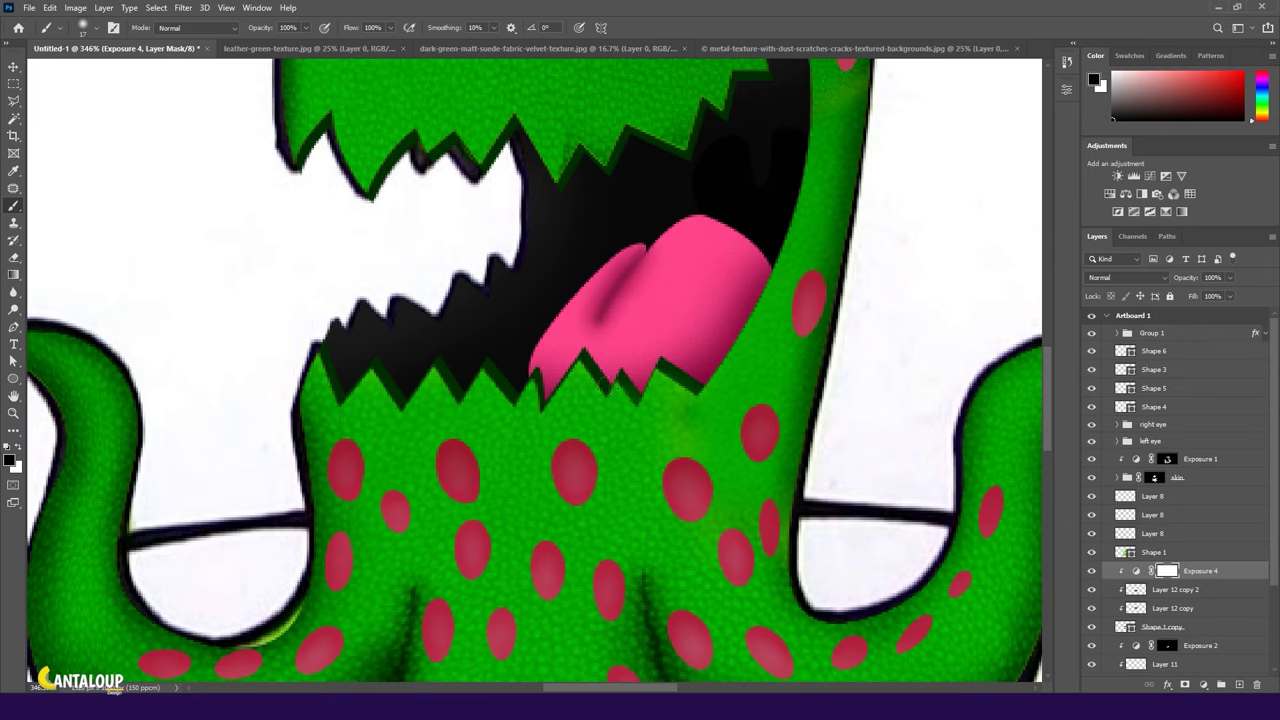
{"action": "scroll", "coordinate": [293, 205], "scroll_direction": "up", "scroll_amount": 3}
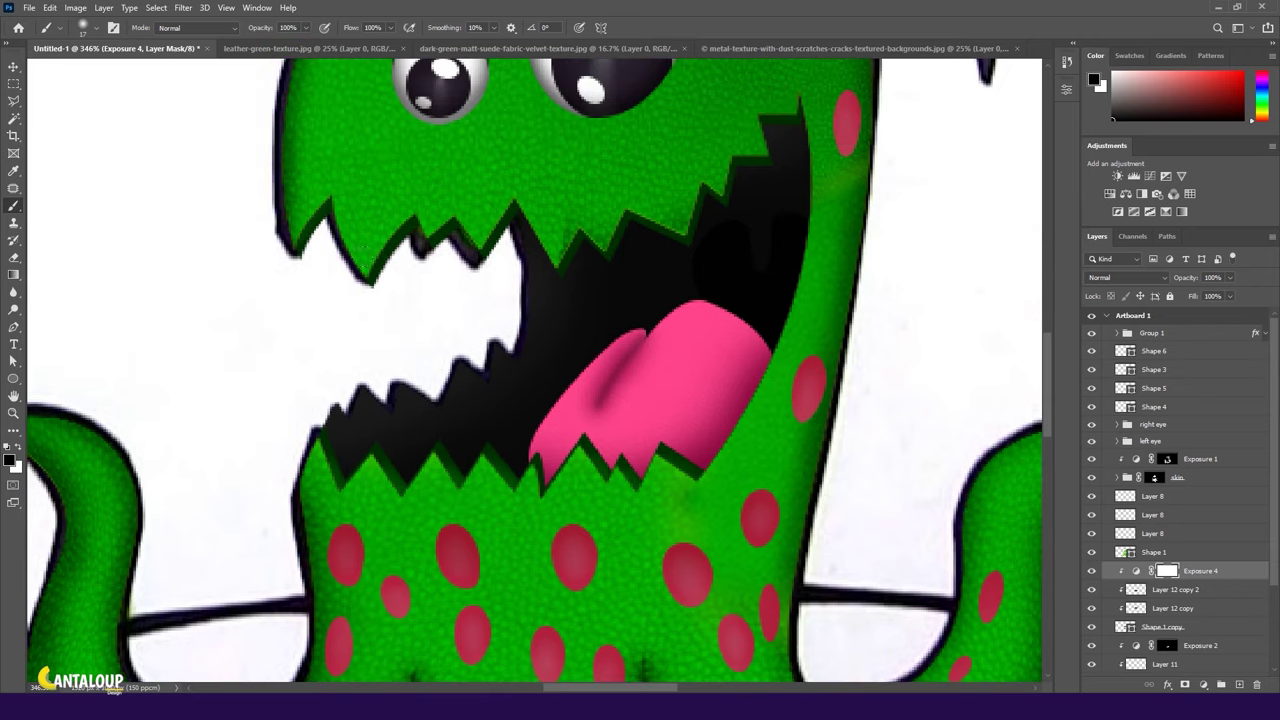
{"action": "left_click_drag", "start_coordinate": [465, 232], "coordinate": [580, 210]}
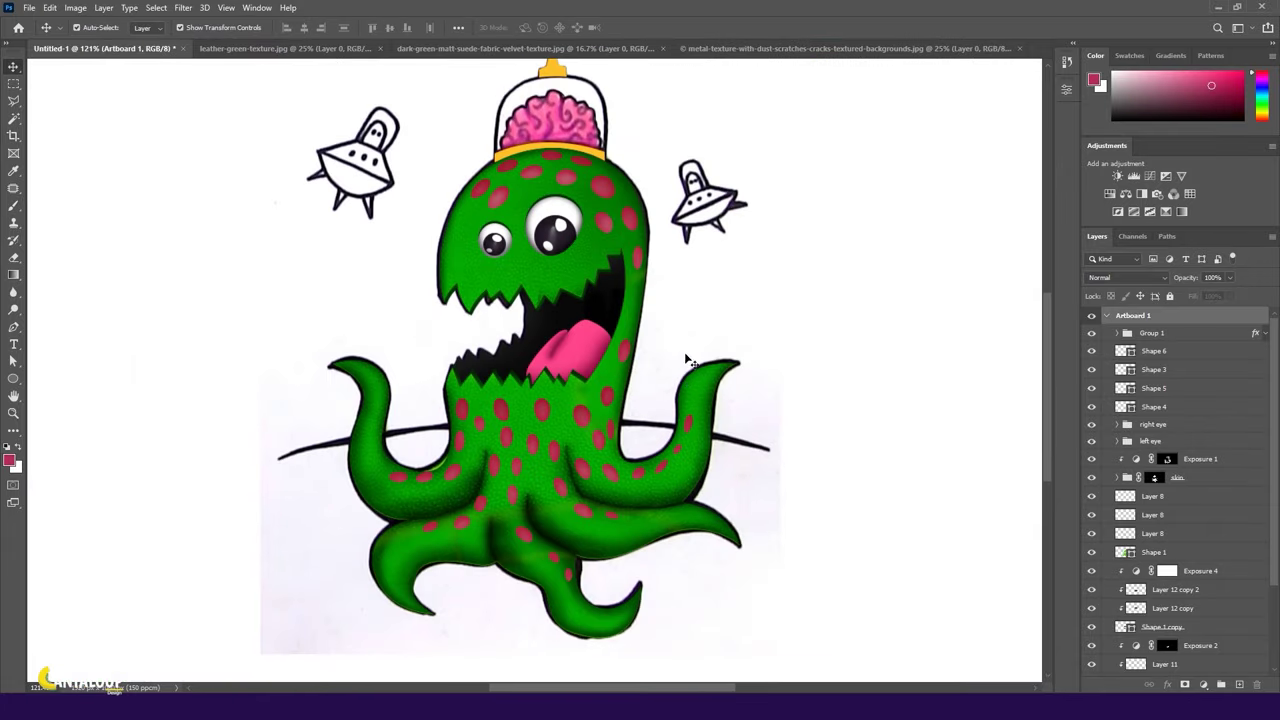
Check the sketch layer's visibility and duplicate the mouth shape Shape 2.
{"action": "scroll", "coordinate": [1276, 590], "scroll_direction": "down", "scroll_amount": 1}
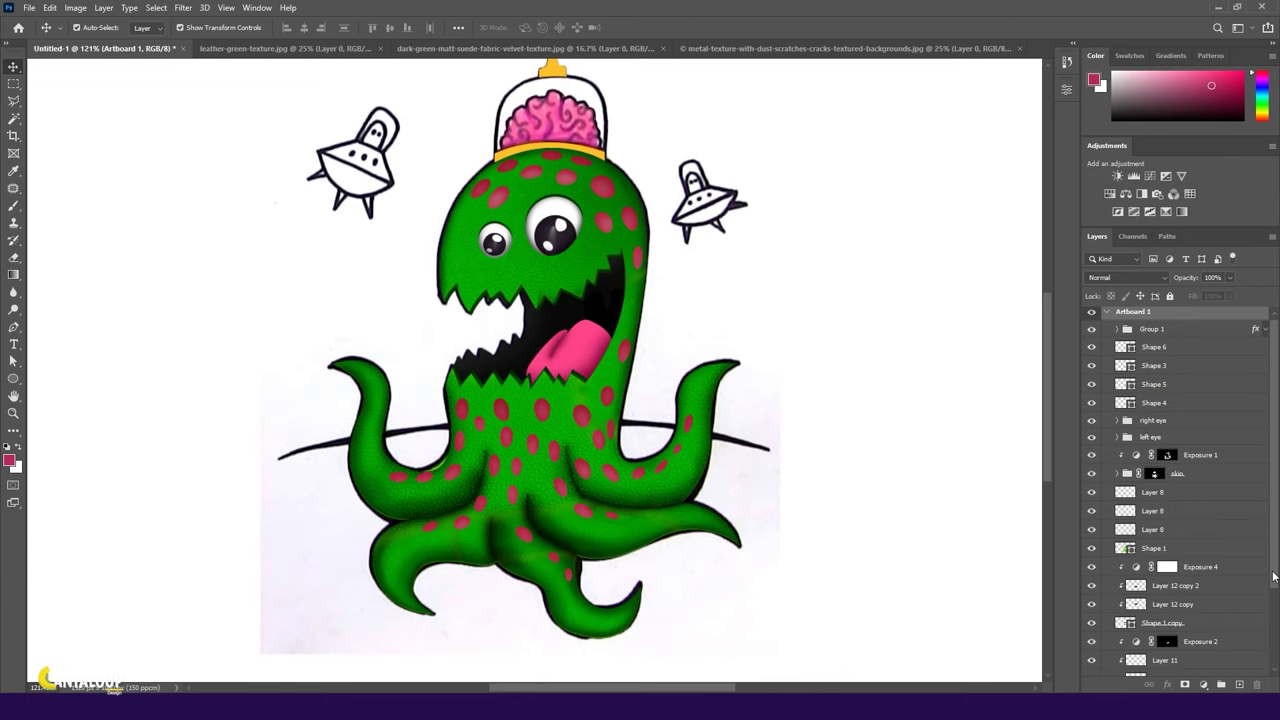
{"action": "scroll", "coordinate": [1274, 577], "scroll_direction": "down", "scroll_amount": 5}
{"action": "left_click", "coordinate": [1092, 667]}
{"action": "left_click", "coordinate": [1092, 667]}
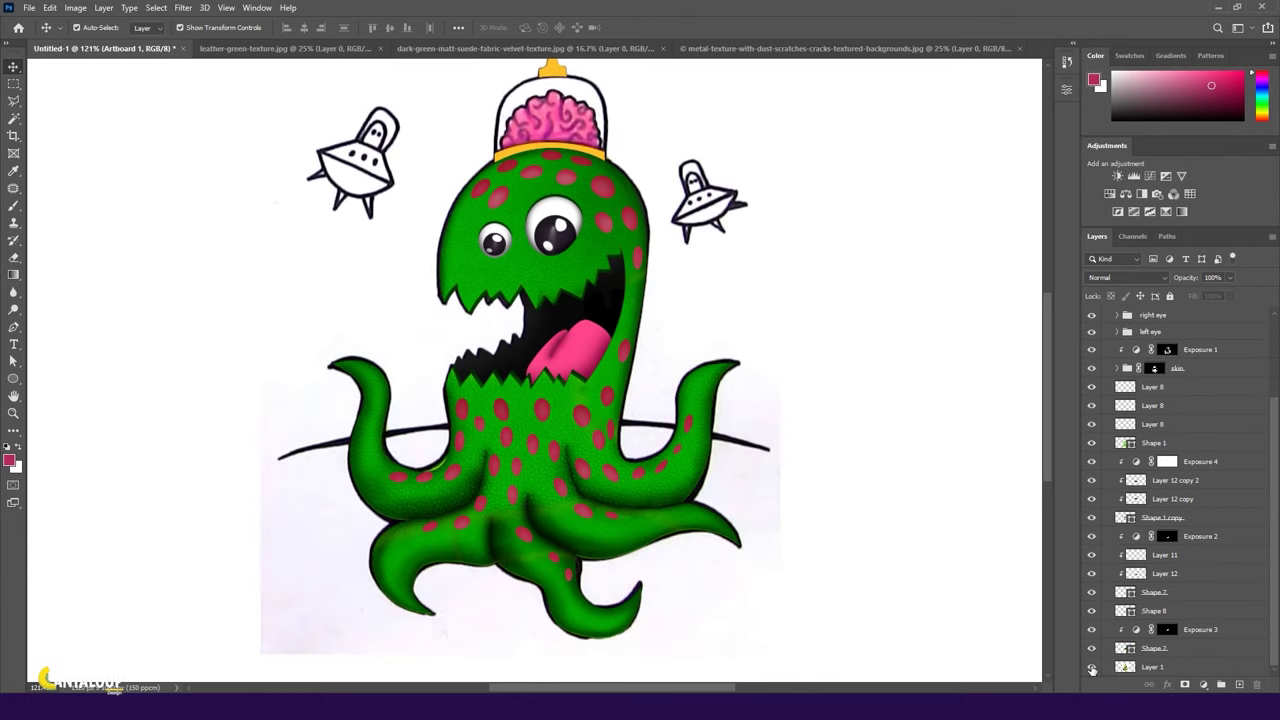
{"action": "scroll", "coordinate": [1167, 620], "scroll_direction": "up", "scroll_amount": 5}
{"action": "scroll", "coordinate": [1167, 622], "scroll_direction": "down", "scroll_amount": 5}
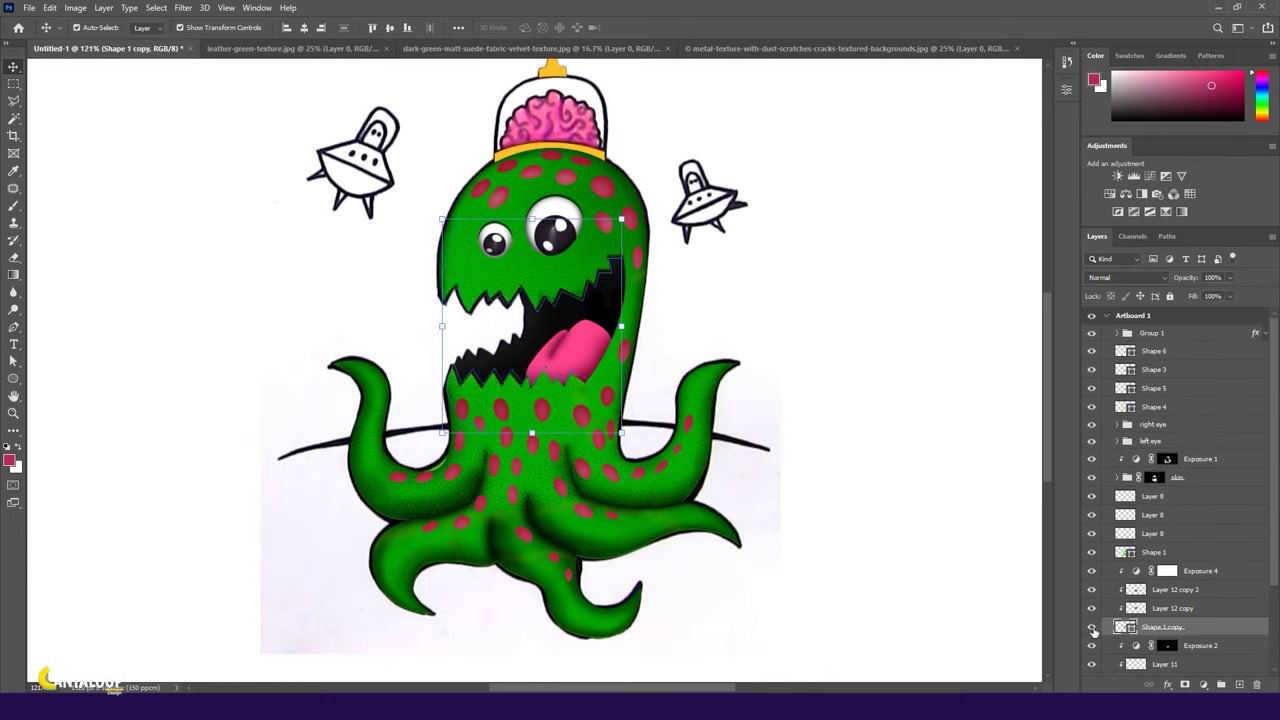
{"action": "left_click_drag", "start_coordinate": [1160, 648], "coordinate": [1197, 662]}
{"action": "scroll", "coordinate": [1197, 652], "scroll_direction": "down", "scroll_amount": 1}
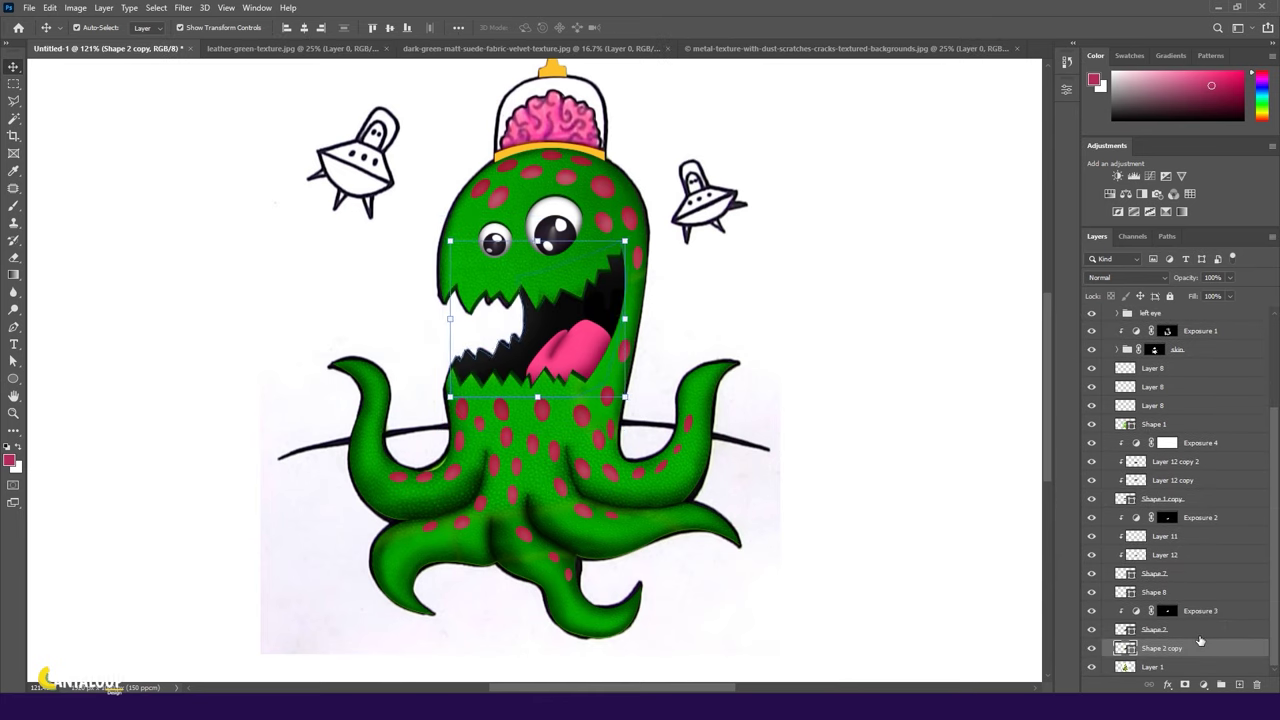
Give the Shape 2 copy a very dark green fill from the Color Picker.
{"action": "left_click", "coordinate": [14, 361]}
{"action": "left_click", "coordinate": [112, 27]}
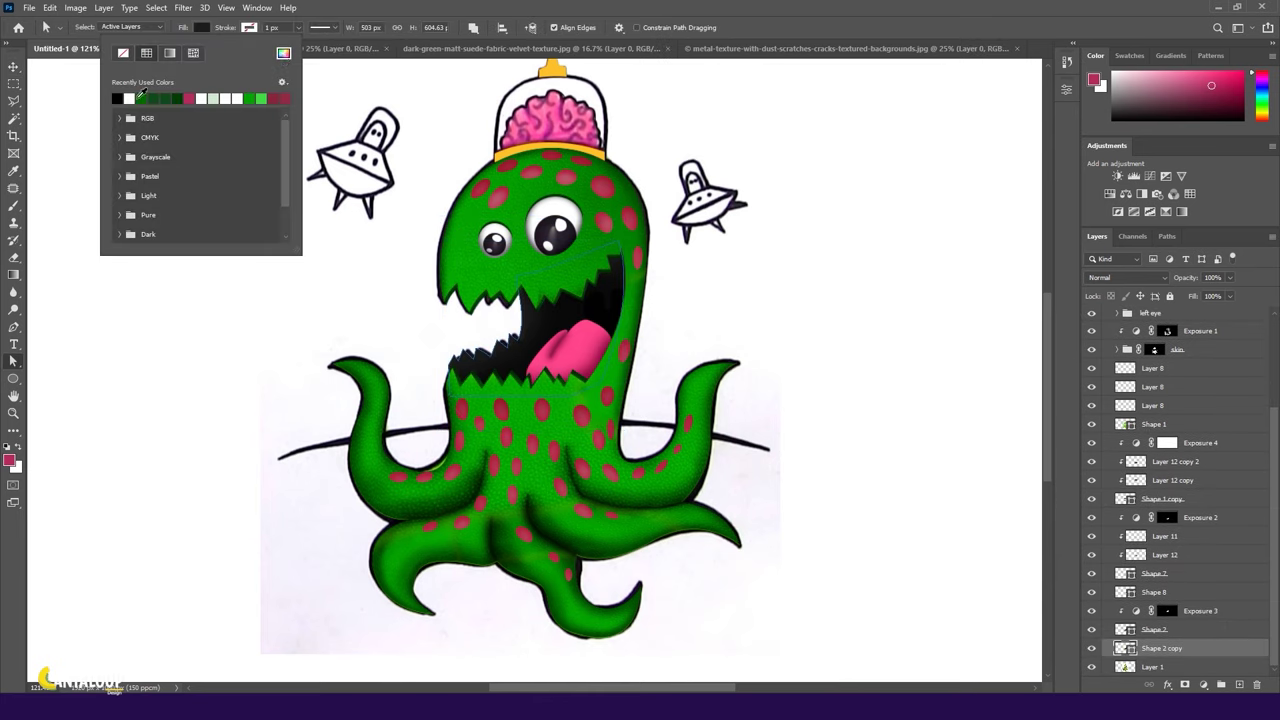
{"action": "left_click", "coordinate": [284, 52]}
{"action": "left_click", "coordinate": [912, 262]}
{"action": "left_click", "coordinate": [851, 292]}
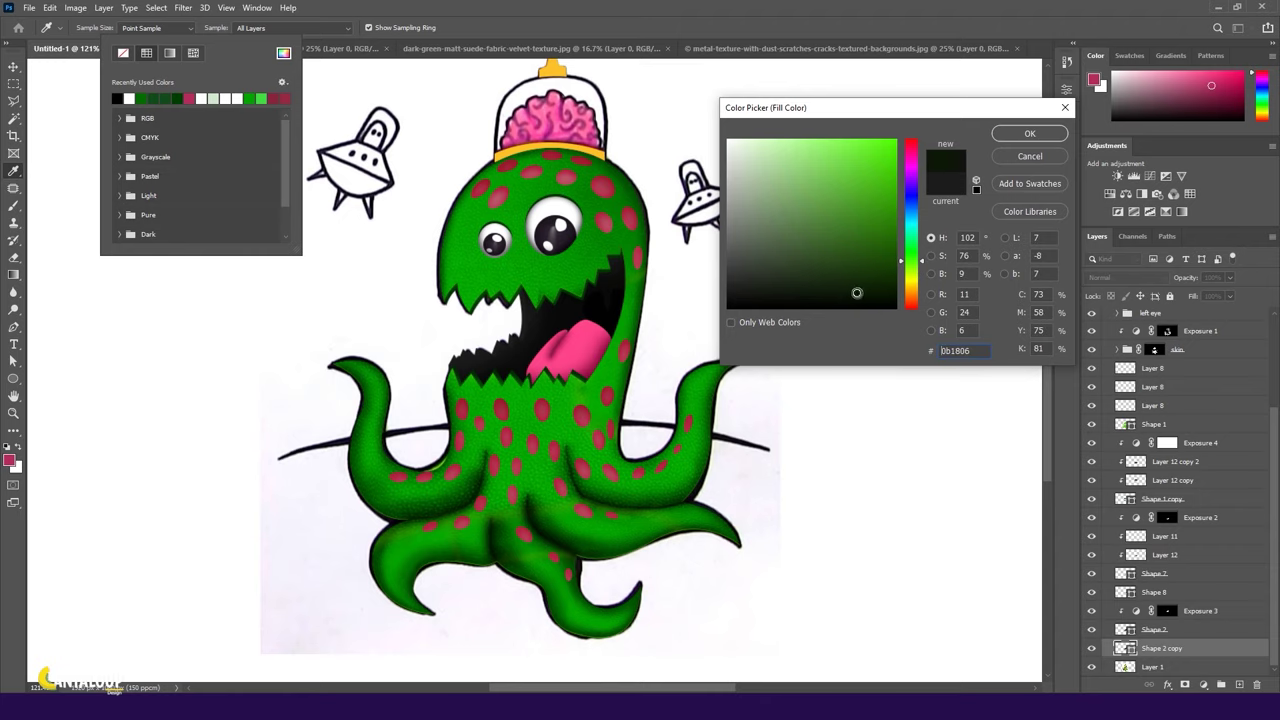
{"action": "left_click", "coordinate": [1029, 133]}
{"action": "key", "text": "v"}
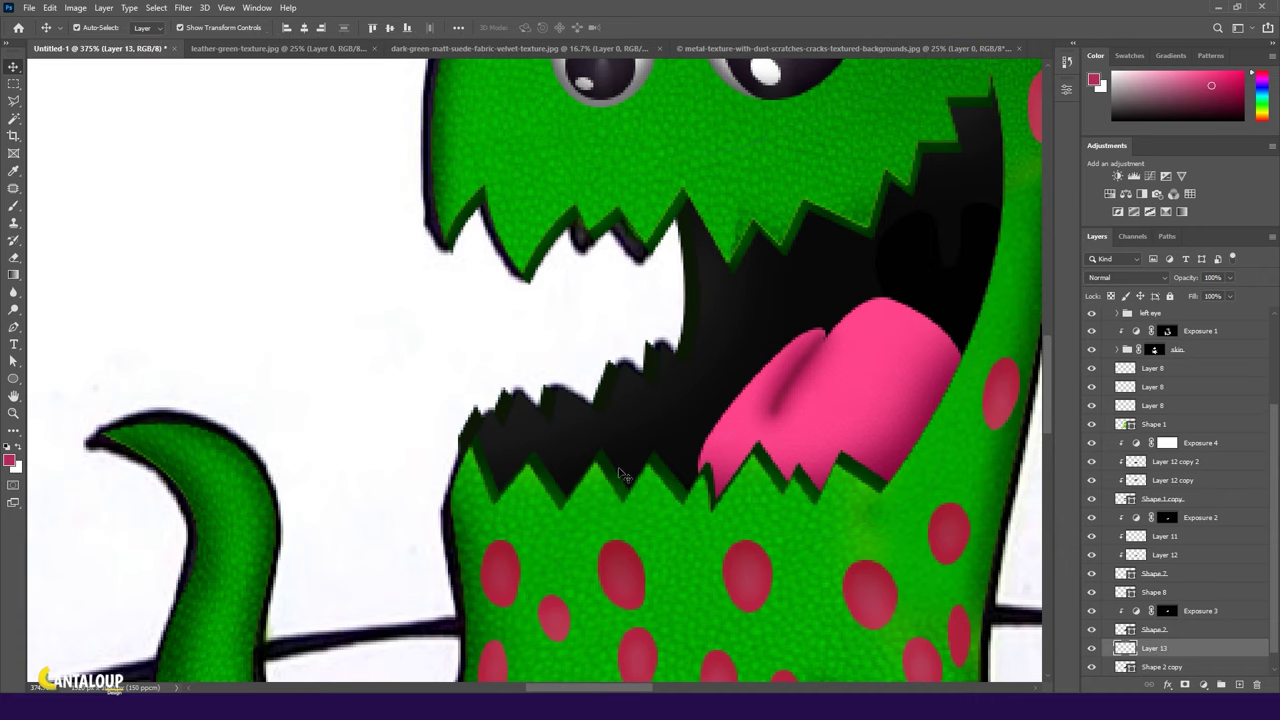
Move the dark green mouth copy below Layer 13 and set the paint colour to black.
{"action": "left_click_drag", "start_coordinate": [1172, 655], "coordinate": [1172, 676]}
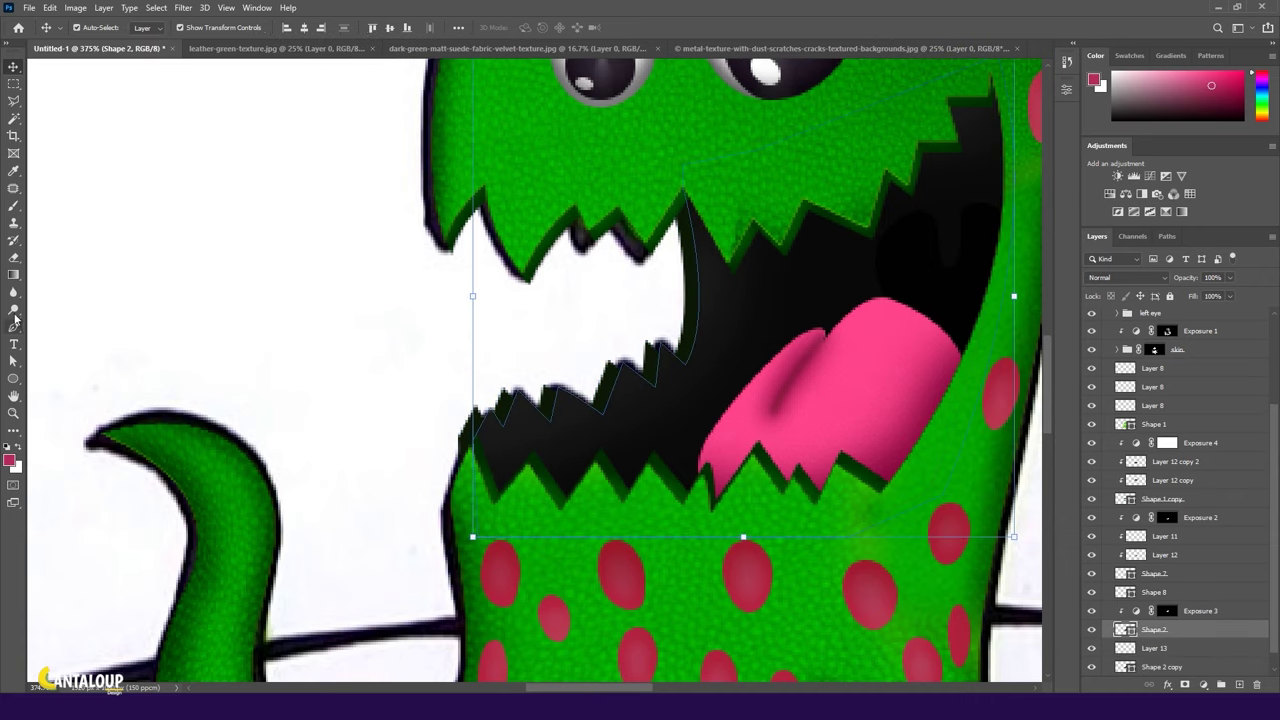
{"action": "key", "text": "a"}
{"action": "left_click", "coordinate": [204, 27]}
{"action": "left_click", "coordinate": [10, 459]}
{"action": "left_click", "coordinate": [1029, 134]}
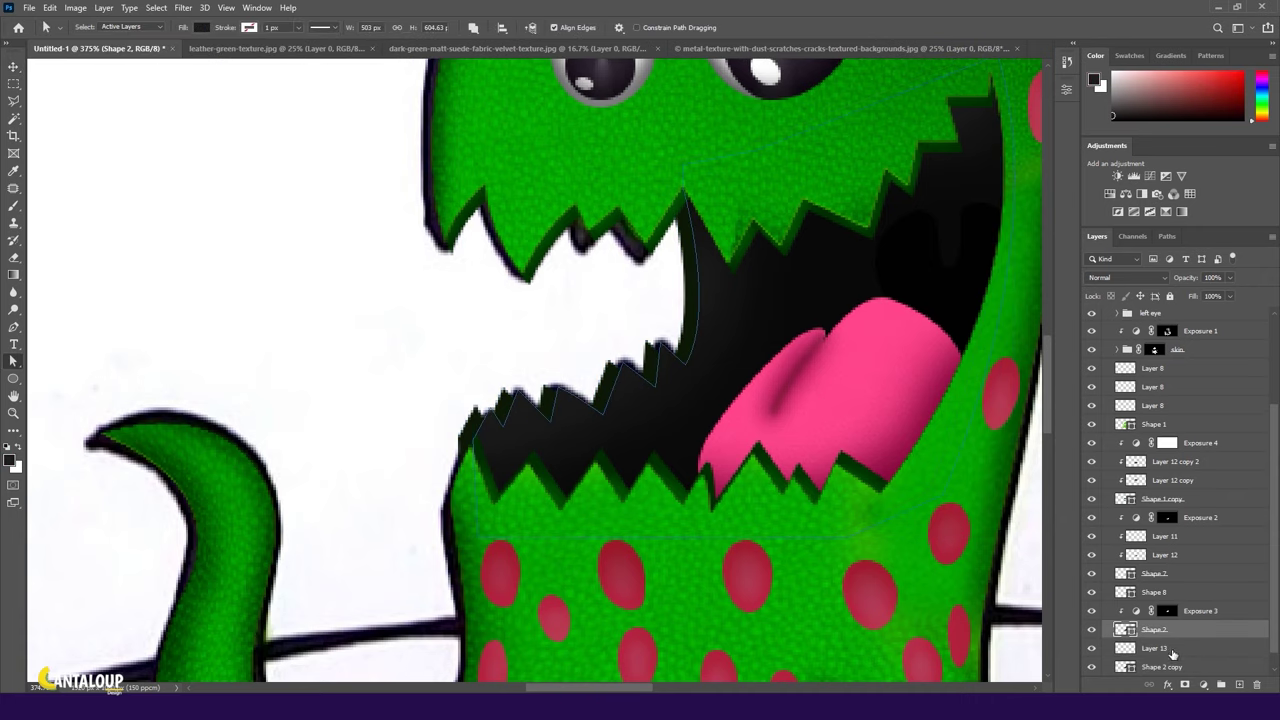
Select Layer 13 and set the paint colour to dark green.
{"action": "scroll", "coordinate": [1180, 500], "scroll_direction": "down", "scroll_amount": 1}
{"action": "left_click", "coordinate": [1160, 648]}
{"action": "left_click", "coordinate": [204, 27]}
{"action": "left_click", "coordinate": [1150, 629]}
{"action": "left_click", "coordinate": [10, 460]}
{"action": "left_click", "coordinate": [1023, 131]}
Brush dark green touch-ups along the jagged teeth on Layer 13.
{"action": "key", "text": "b"}
{"action": "scroll", "coordinate": [657, 380], "scroll_direction": "up", "scroll_amount": 2}
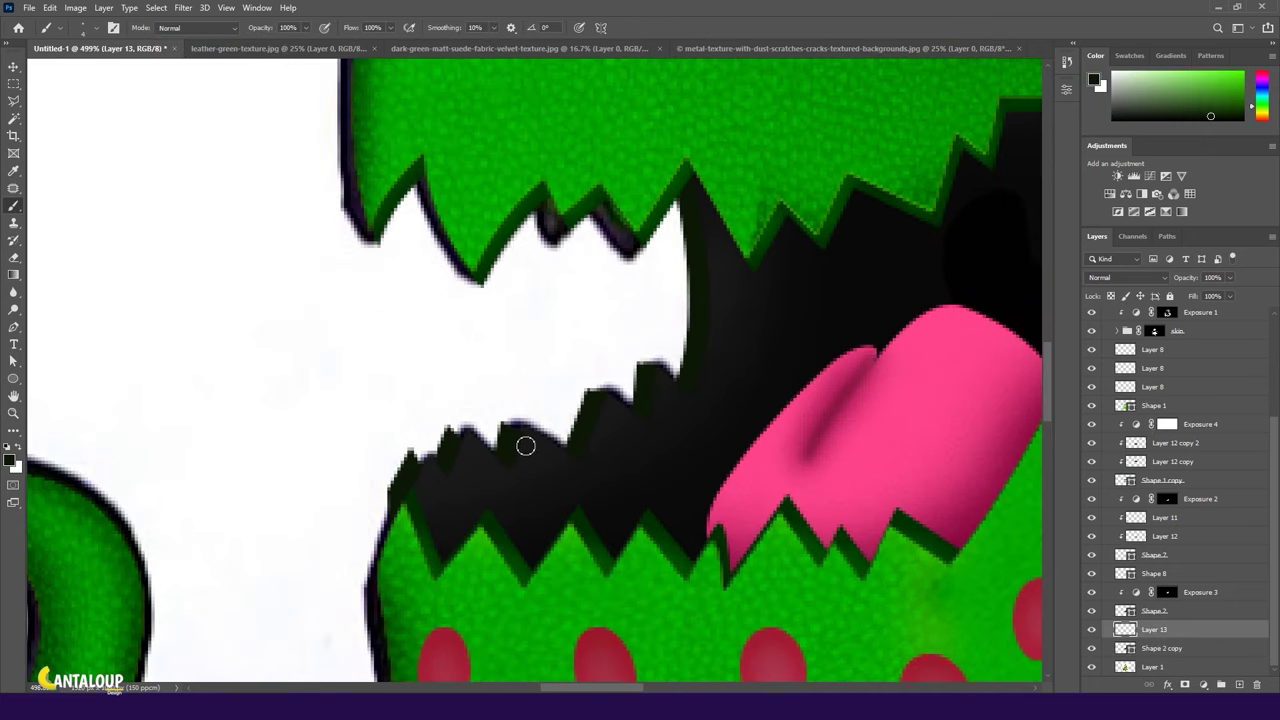
{"action": "scroll", "coordinate": [429, 467], "scroll_direction": "down", "scroll_amount": 2}
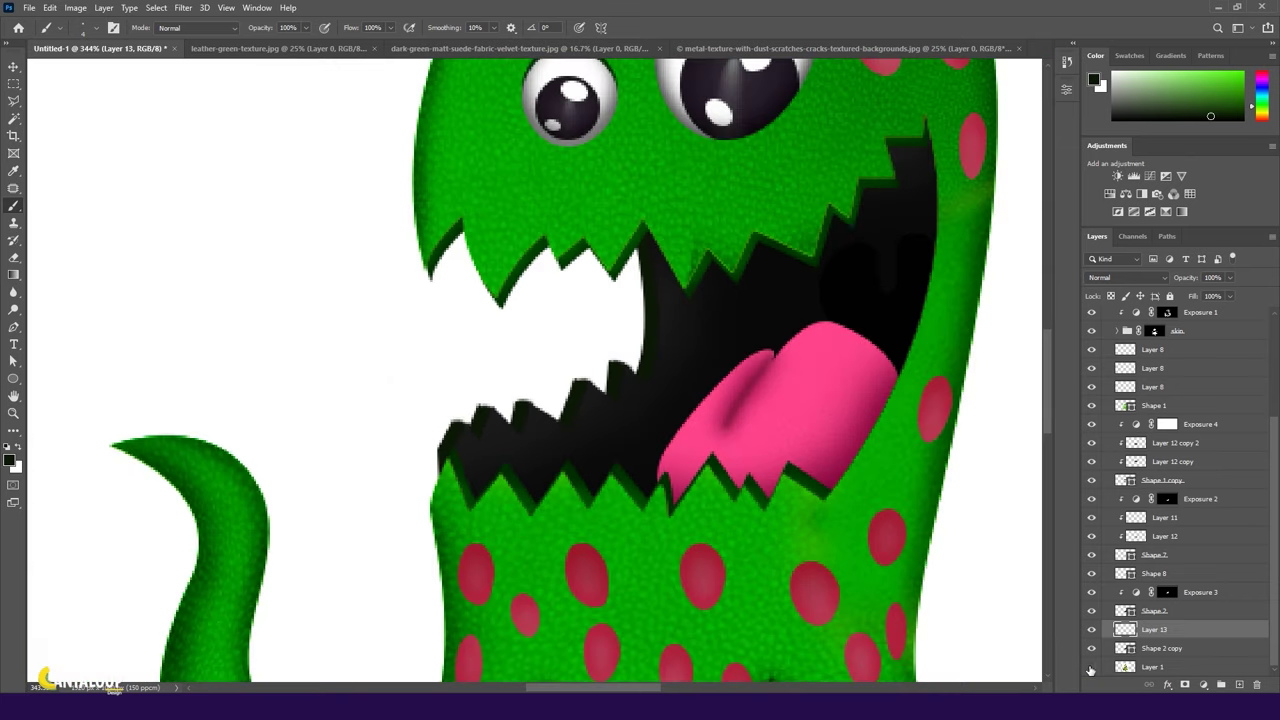
{"action": "scroll", "coordinate": [494, 328], "scroll_direction": "down", "scroll_amount": 5}
{"action": "scroll", "coordinate": [600, 325], "scroll_direction": "up", "scroll_amount": 6}
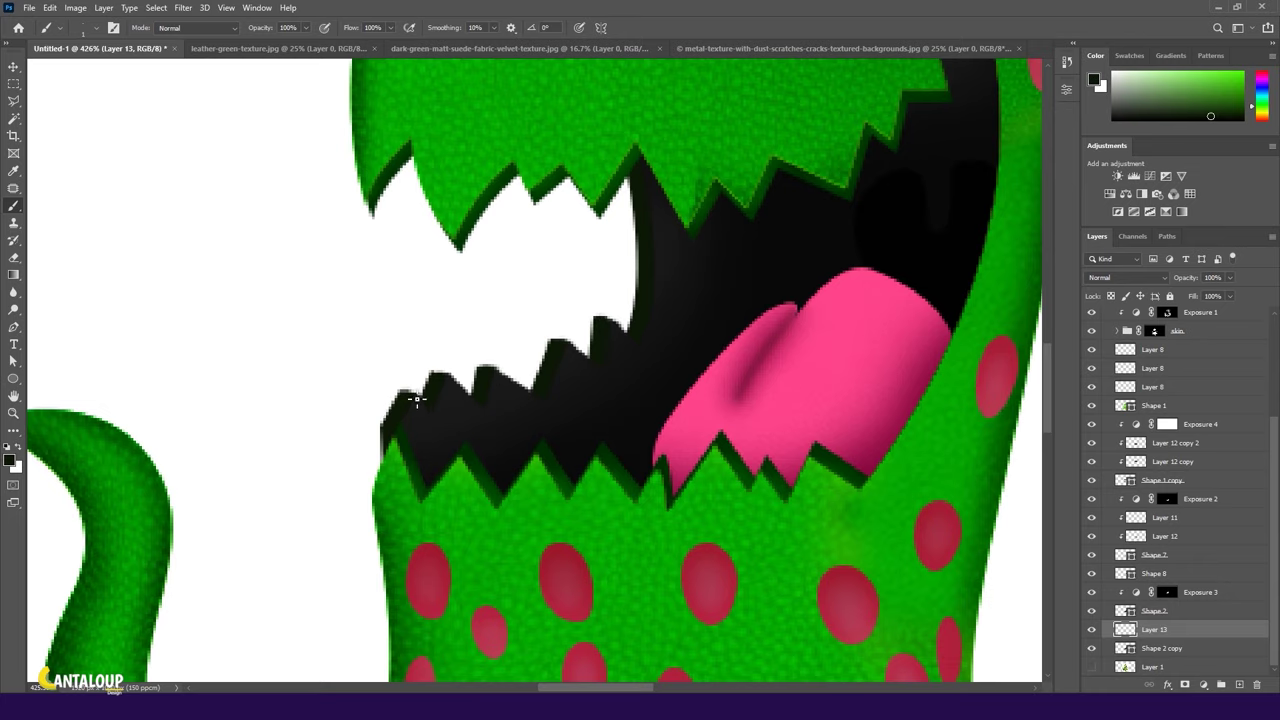
Zoom out, show the original sketch layer again and select the dome's yellow rim layer.
{"action": "key", "text": "v"}
{"action": "scroll", "coordinate": [417, 400], "scroll_direction": "down", "scroll_amount": 5}
{"action": "left_click", "coordinate": [1091, 670]}
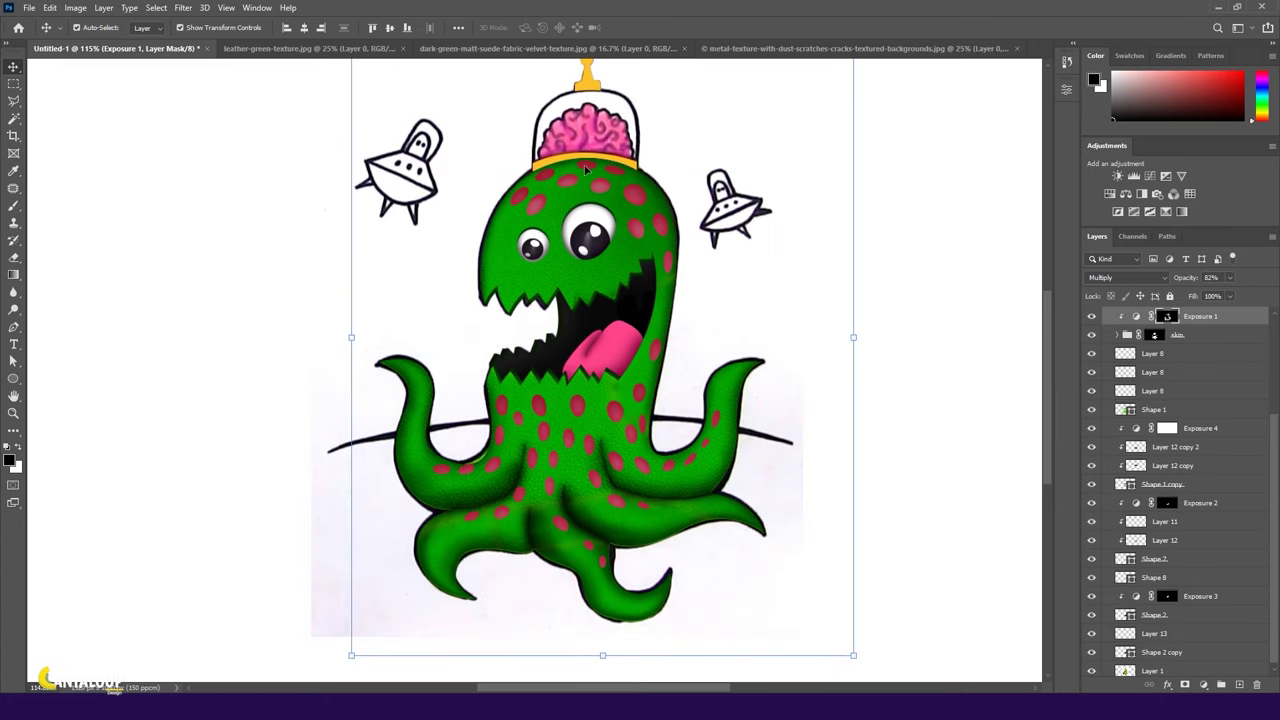
{"action": "scroll", "coordinate": [587, 170], "scroll_direction": "up", "scroll_amount": 3}
{"action": "left_click", "coordinate": [1163, 370]}
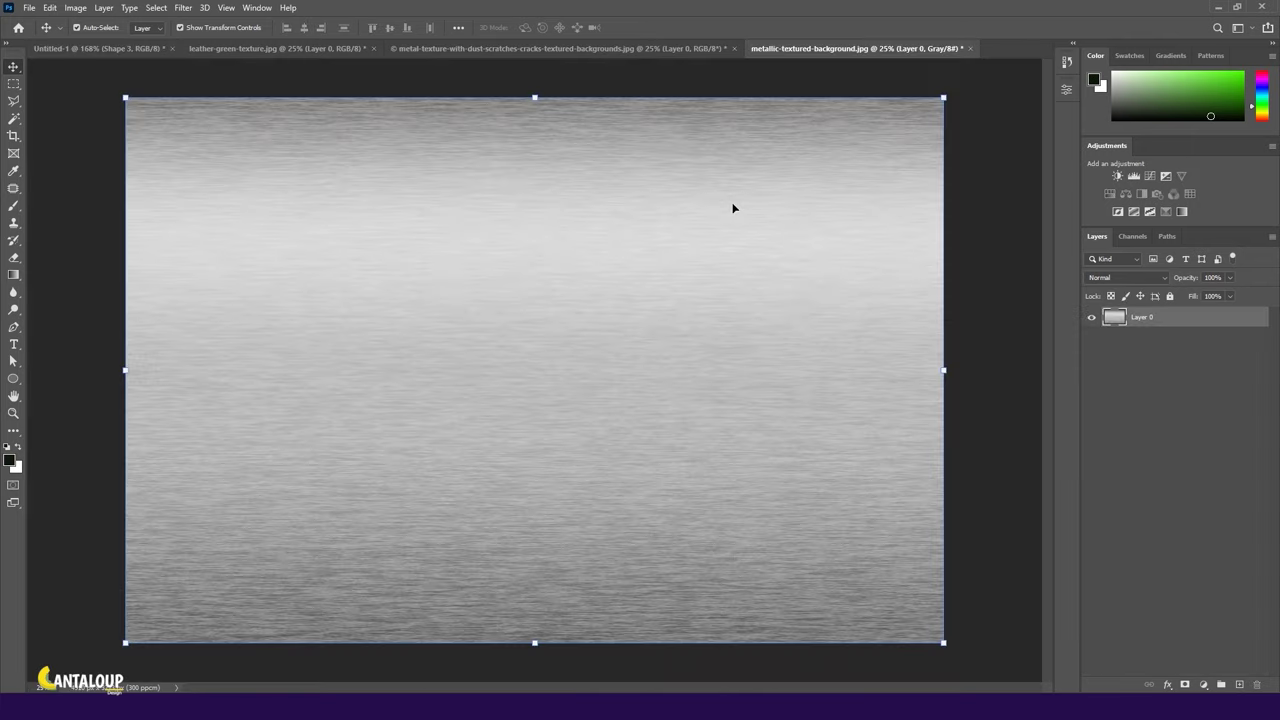
Bring the metallic texture into Untitled-1 at lowered opacity and switch its transform to Warp.
{"action": "mouse_move", "coordinate": [734, 206]}
{"action": "left_mouse_down"}
{"action": "mouse_move", "coordinate": [173, 75]}
{"action": "mouse_move", "coordinate": [872, 196]}
{"action": "left_mouse_up"}
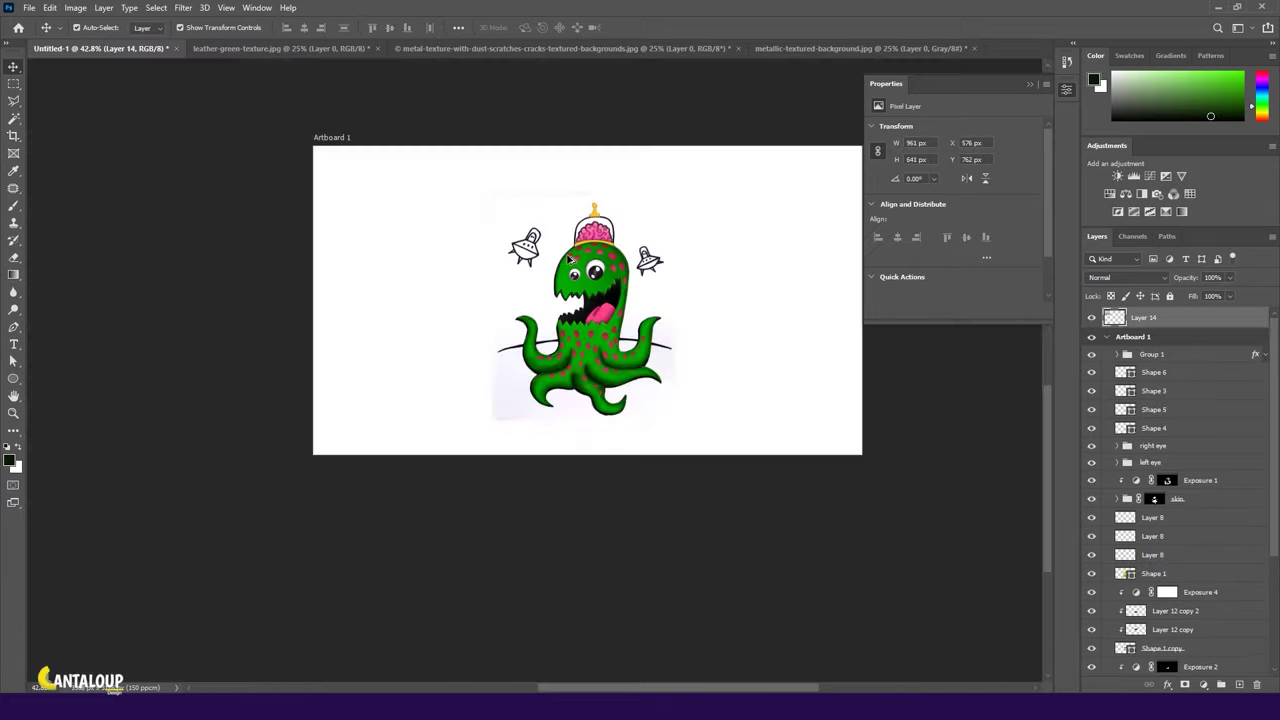
{"action": "scroll", "coordinate": [500, 330], "scroll_direction": "up", "scroll_amount": 3}
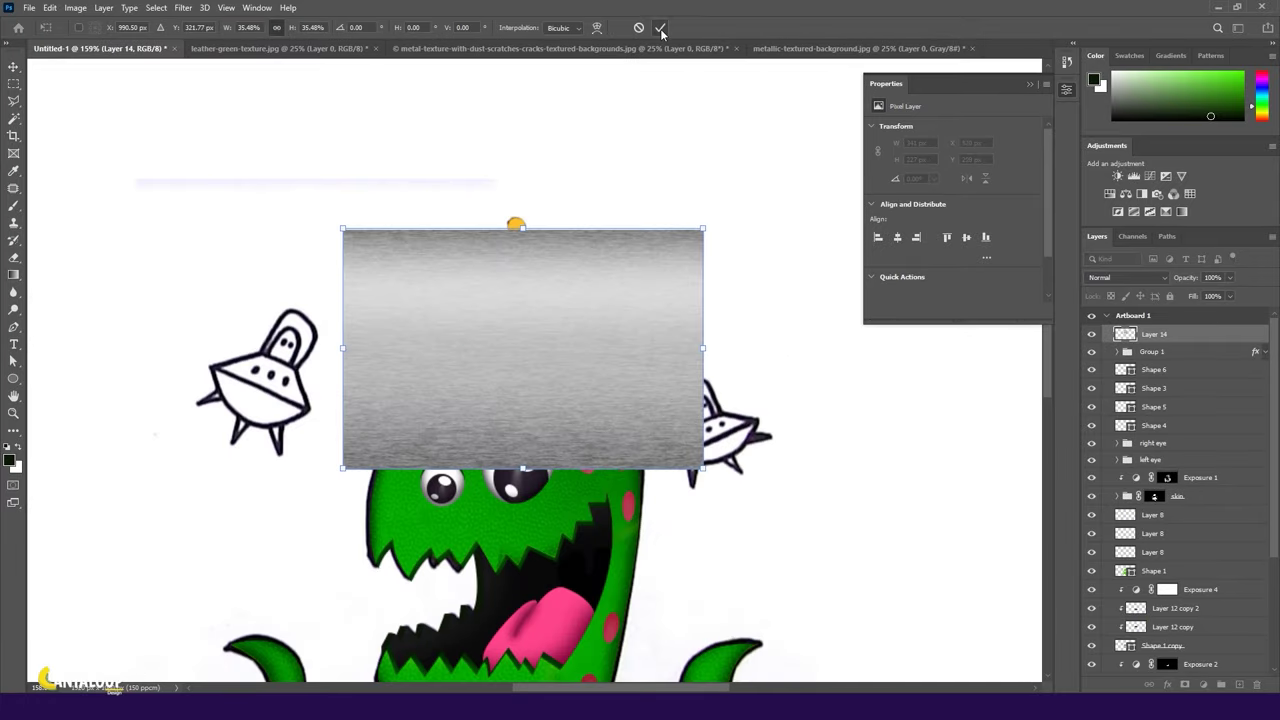
{"action": "key", "text": "7"}
{"action": "key", "text": "5"}
{"action": "scroll", "coordinate": [504, 350], "scroll_direction": "up", "scroll_amount": 2}
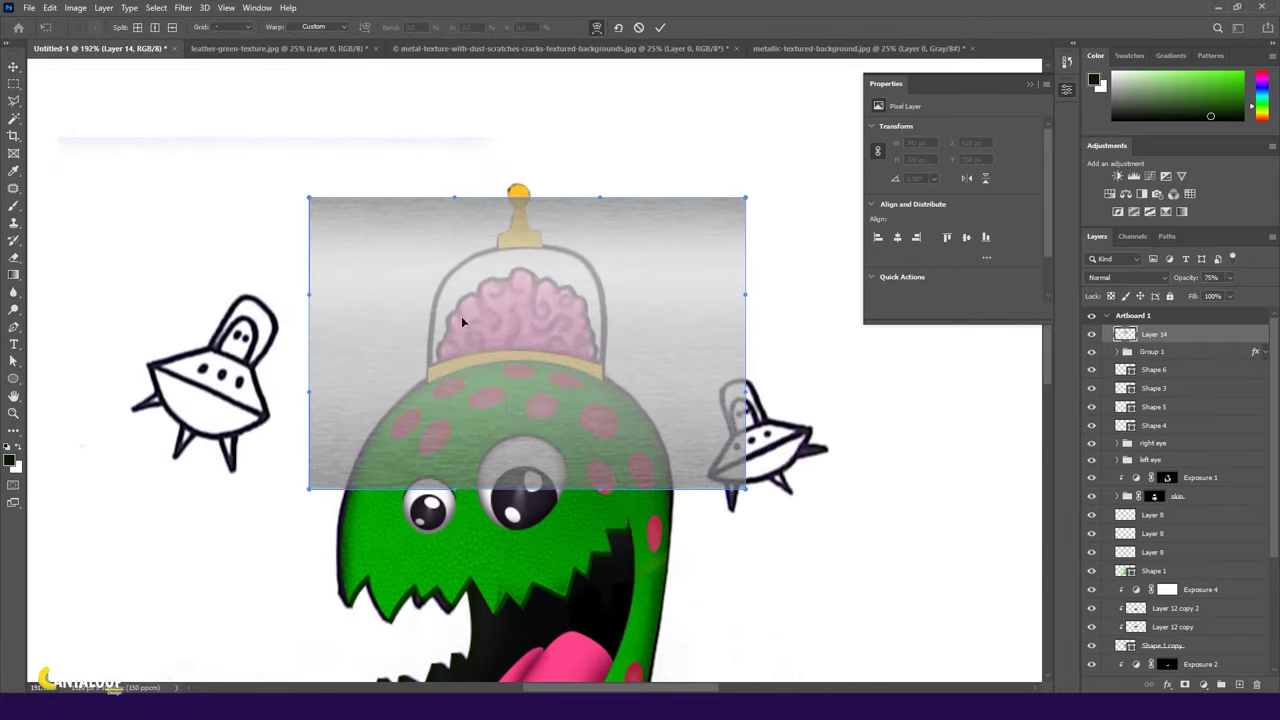
Add two vertical and one horizontal warp split, bend the texture to the dome's curve, and commit.
{"action": "left_click", "coordinate": [443, 386]}
{"action": "scroll", "coordinate": [437, 337], "scroll_direction": "up", "scroll_amount": 2}
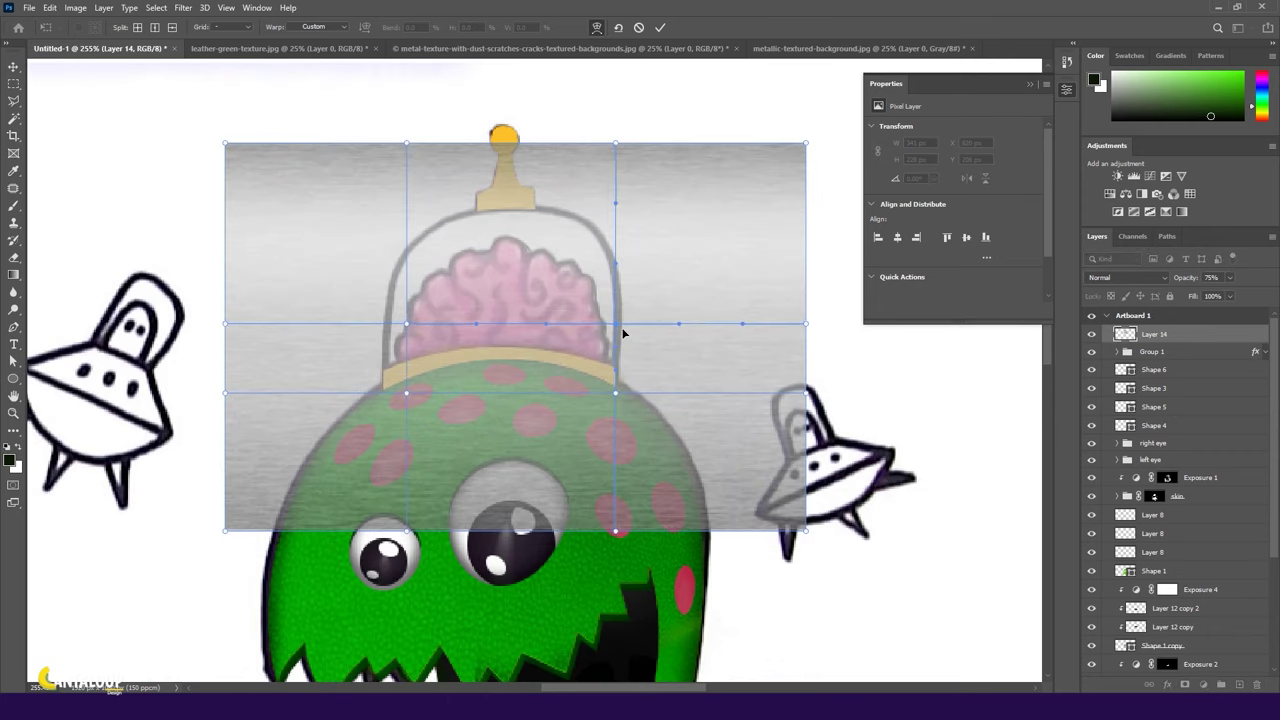
{"action": "left_click", "coordinate": [617, 386]}
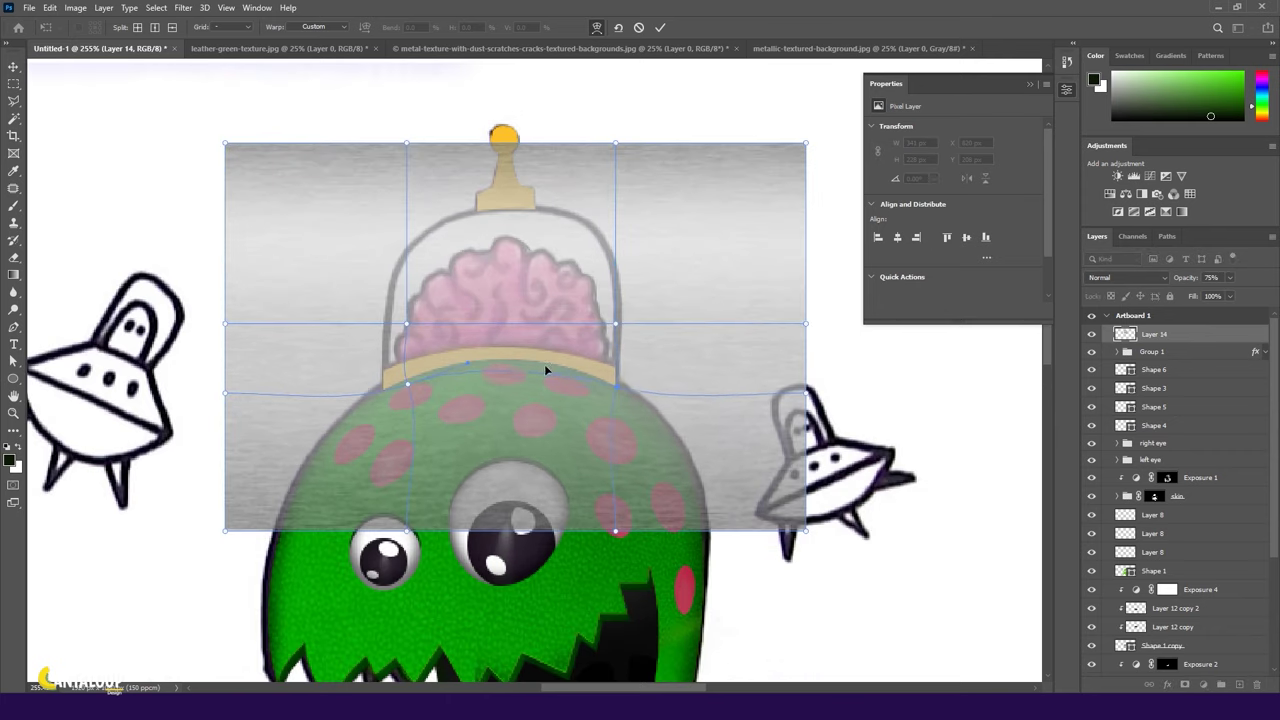
{"action": "left_click", "coordinate": [616, 328]}
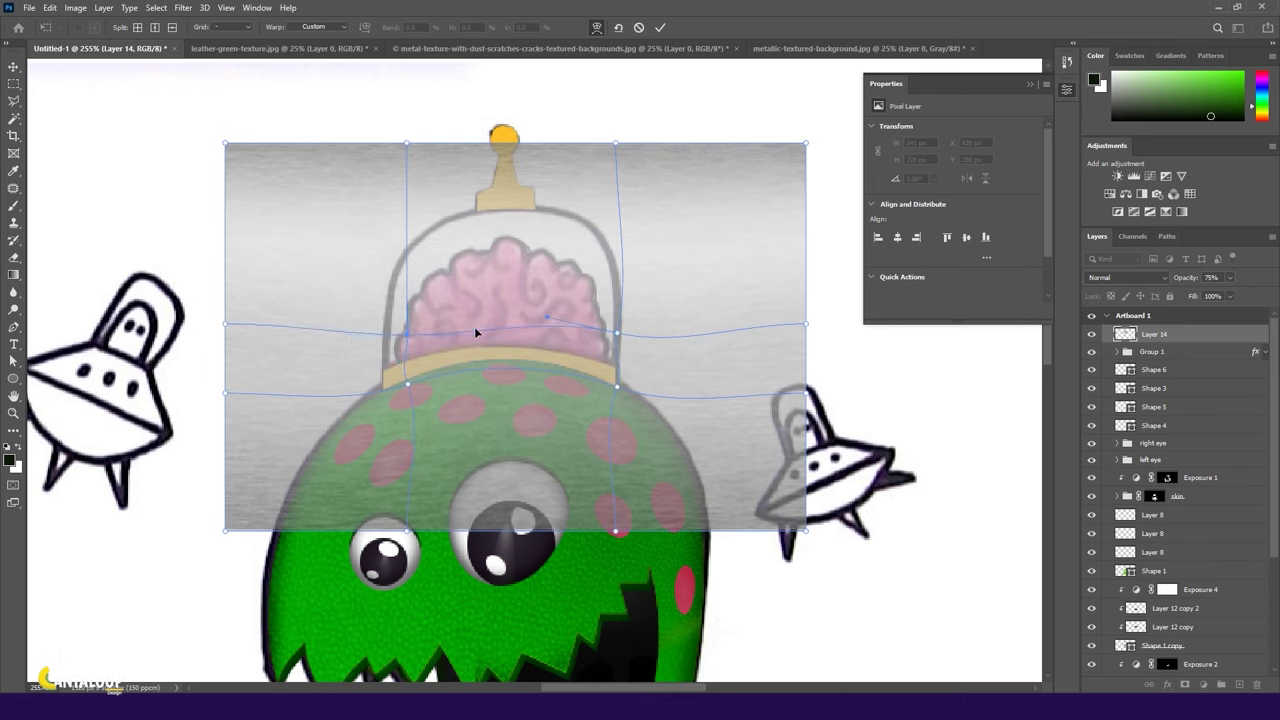
{"action": "left_click_drag", "start_coordinate": [806, 396], "coordinate": [798, 384]}
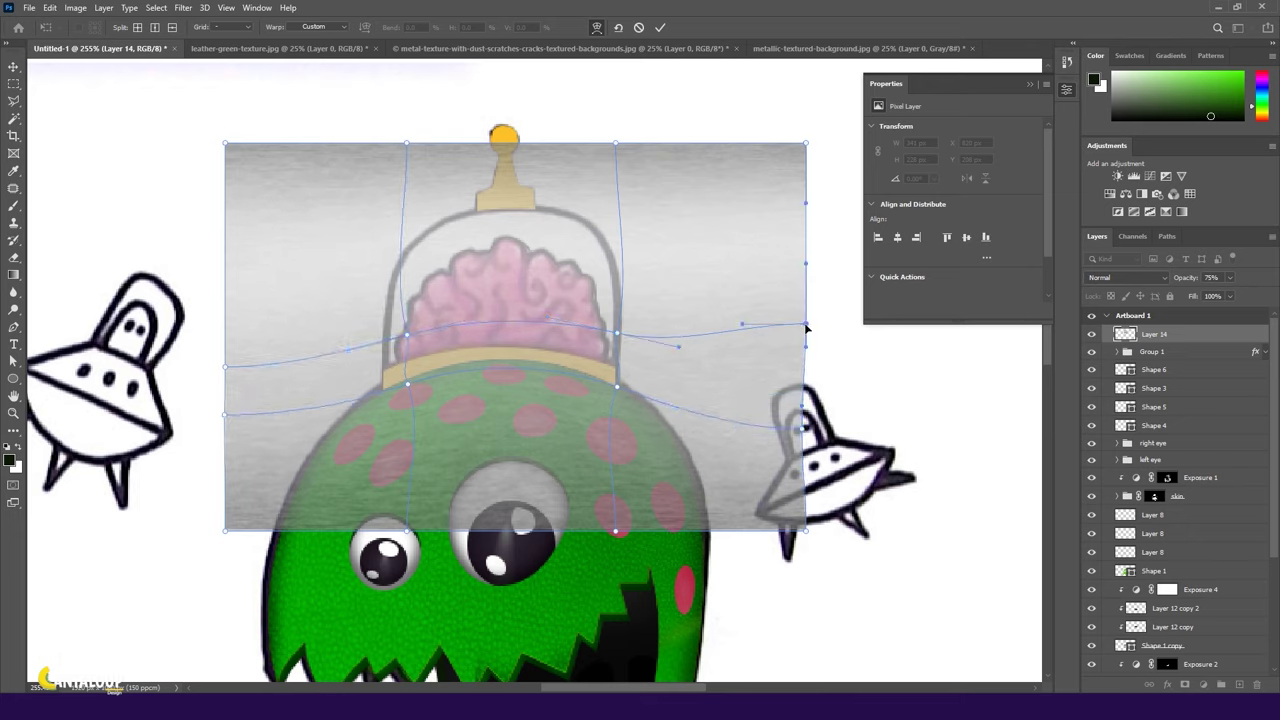
{"action": "left_click", "coordinate": [661, 28]}
Clip the full-opacity metallic texture to the dome's rim shape in Multiply blend mode.
{"action": "key", "text": "0"}
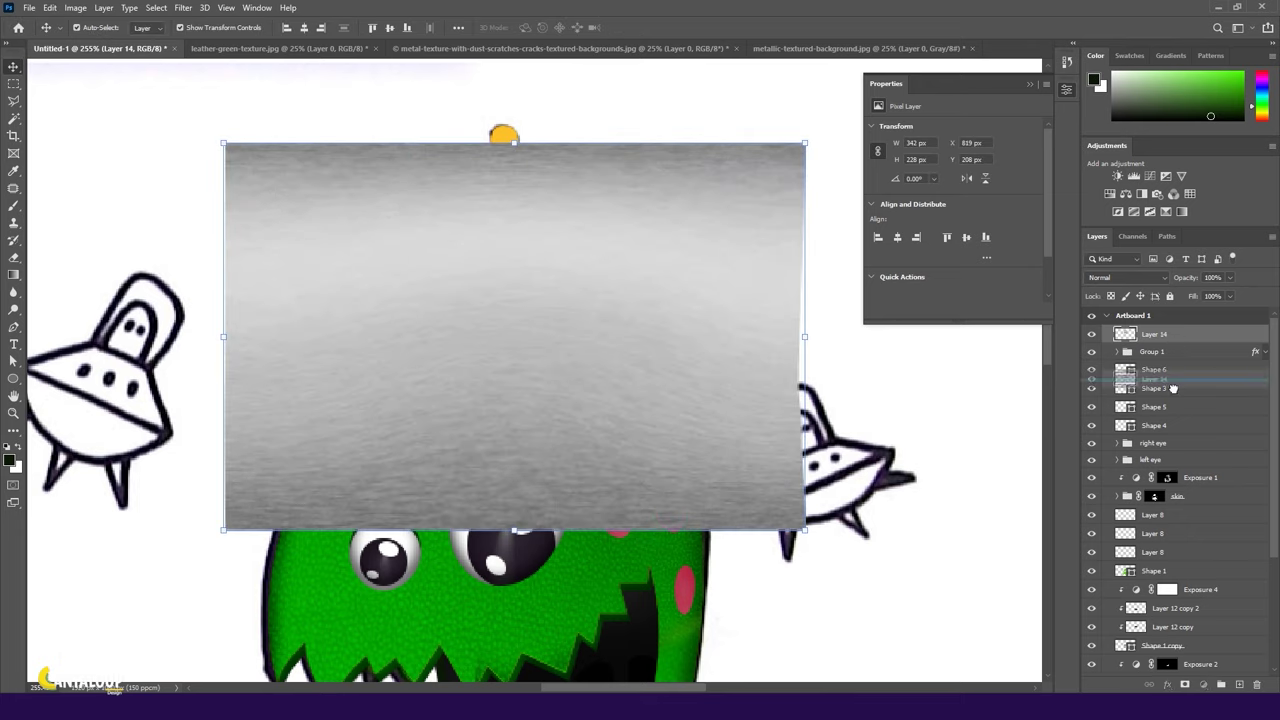
{"action": "left_click_drag", "start_coordinate": [1176, 340], "coordinate": [1157, 390]}
{"action": "key", "text": "ctrl+alt+g"}
{"action": "left_click", "coordinate": [1127, 277]}
{"action": "left_click", "coordinate": [1120, 316]}
{"action": "left_click", "coordinate": [1127, 277]}
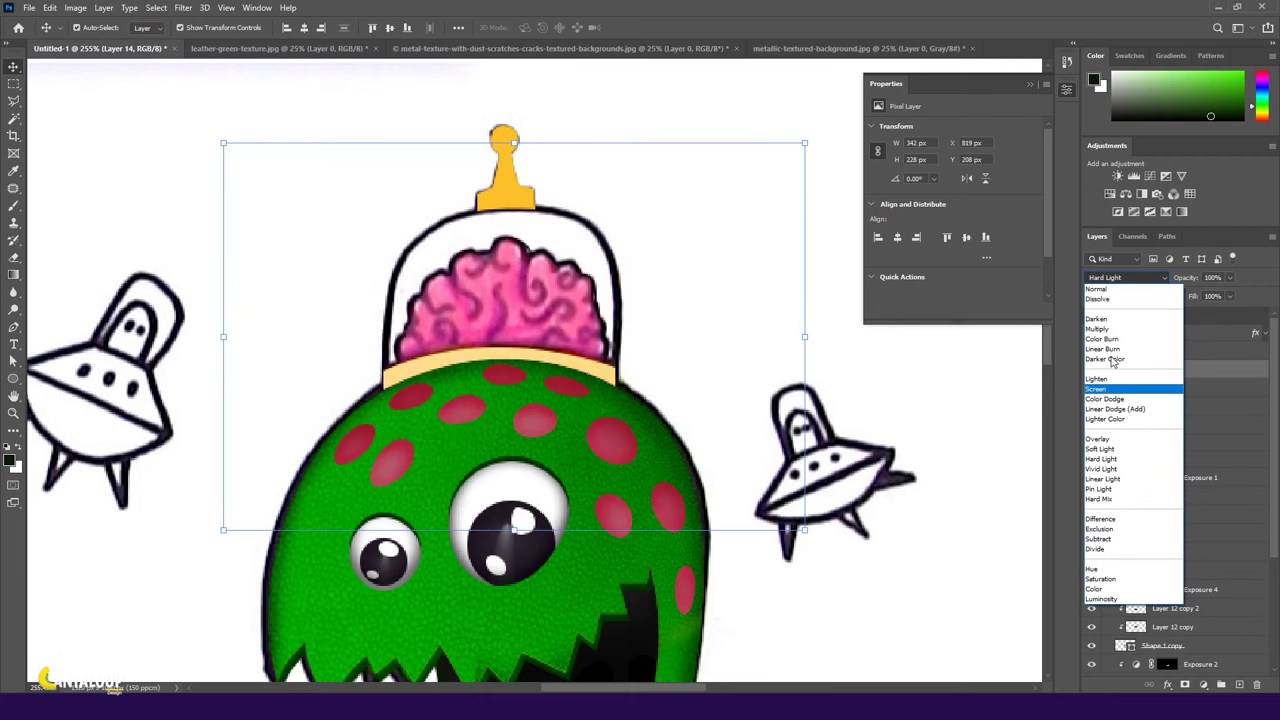
{"action": "key", "text": "Escape"}
Shrink the rim texture around its centre and keep it in Multiply blending.
{"action": "left_click_drag", "start_coordinate": [804, 334], "coordinate": [759, 336]}
{"action": "left_click", "coordinate": [1127, 277]}
{"action": "left_click", "coordinate": [1115, 277]}
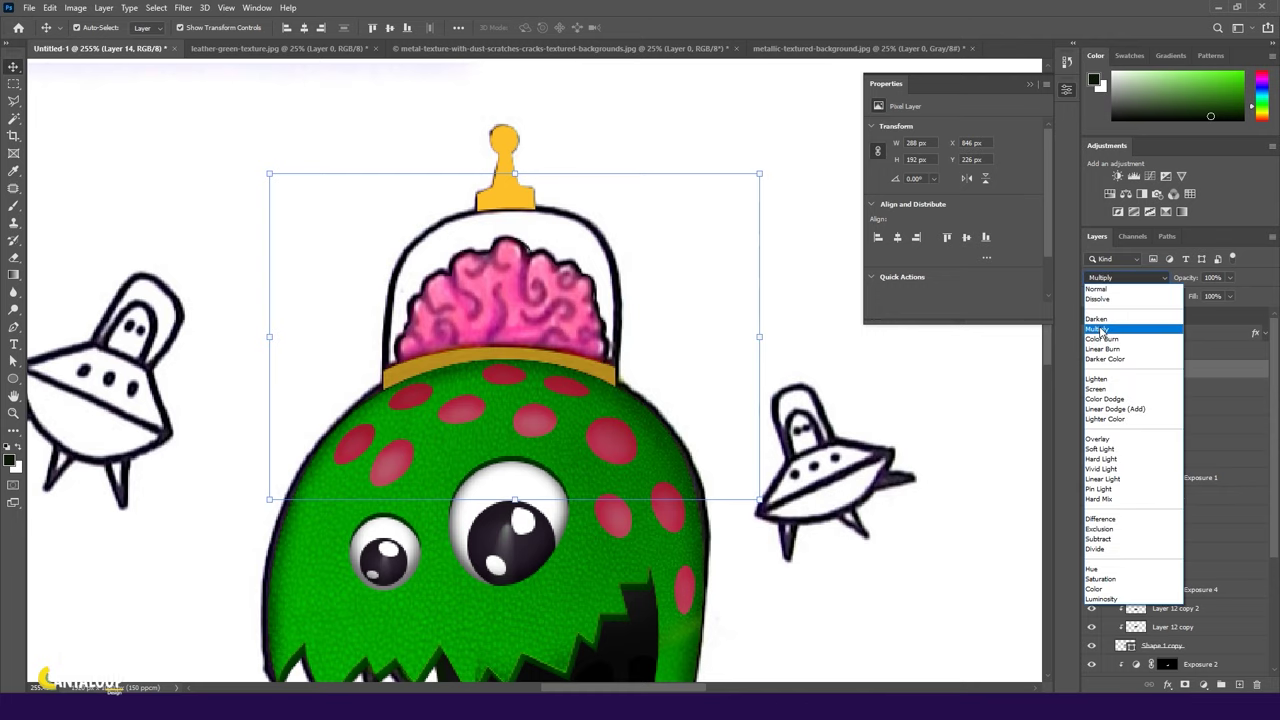
{"action": "left_click", "coordinate": [1100, 330]}
Duplicate the texture, rotate and reshape the copy, clip it to the antenna, then hide it.
{"action": "key", "text": "ctrl+j"}
{"action": "key", "text": "ctrl+t"}
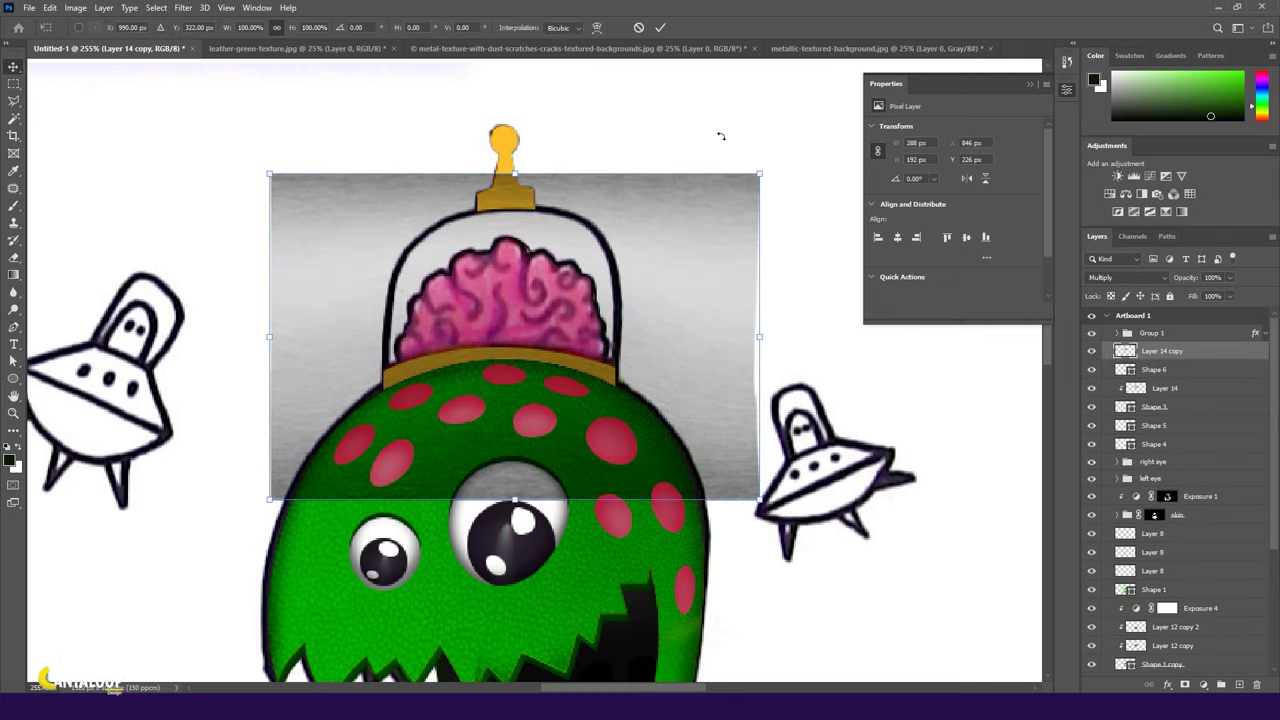
{"action": "left_click_drag", "start_coordinate": [720, 134], "coordinate": [640, 218]}
{"action": "key", "text": "Return"}
{"action": "key", "text": "ctrl+alt+g"}
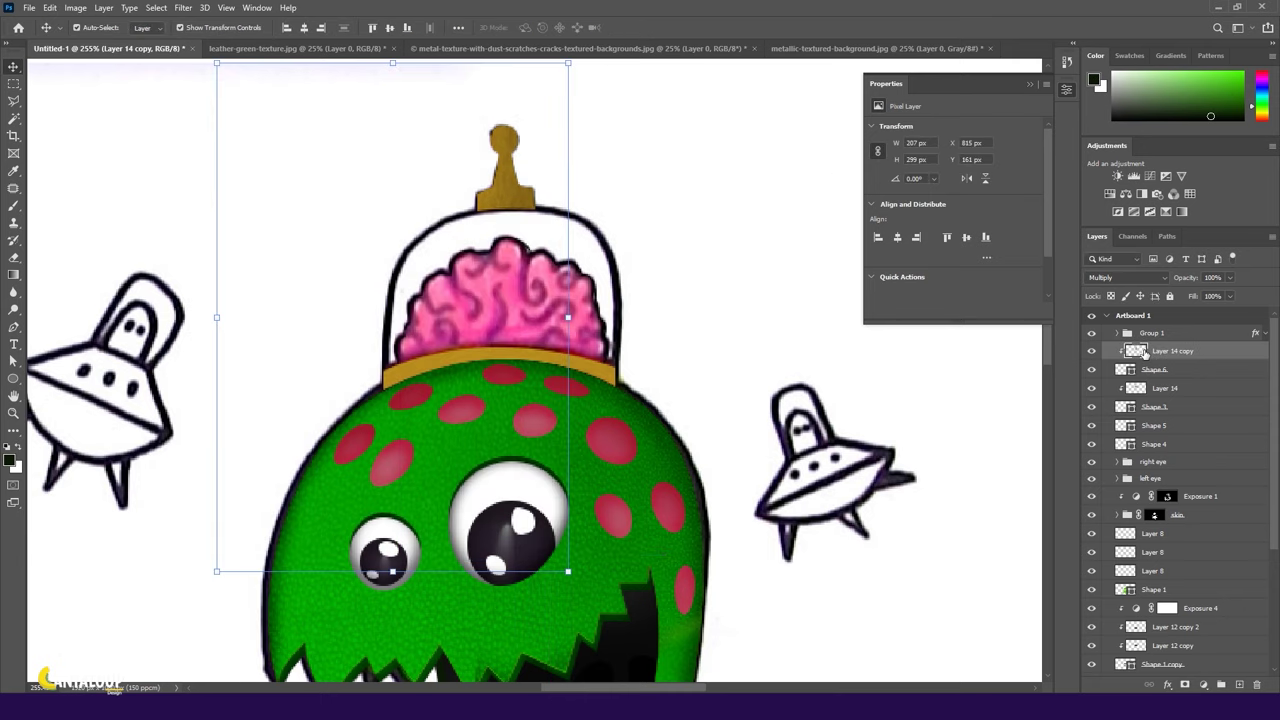
{"action": "scroll", "coordinate": [515, 163], "scroll_direction": "up", "scroll_amount": 3}
{"action": "left_click", "coordinate": [1091, 351]}
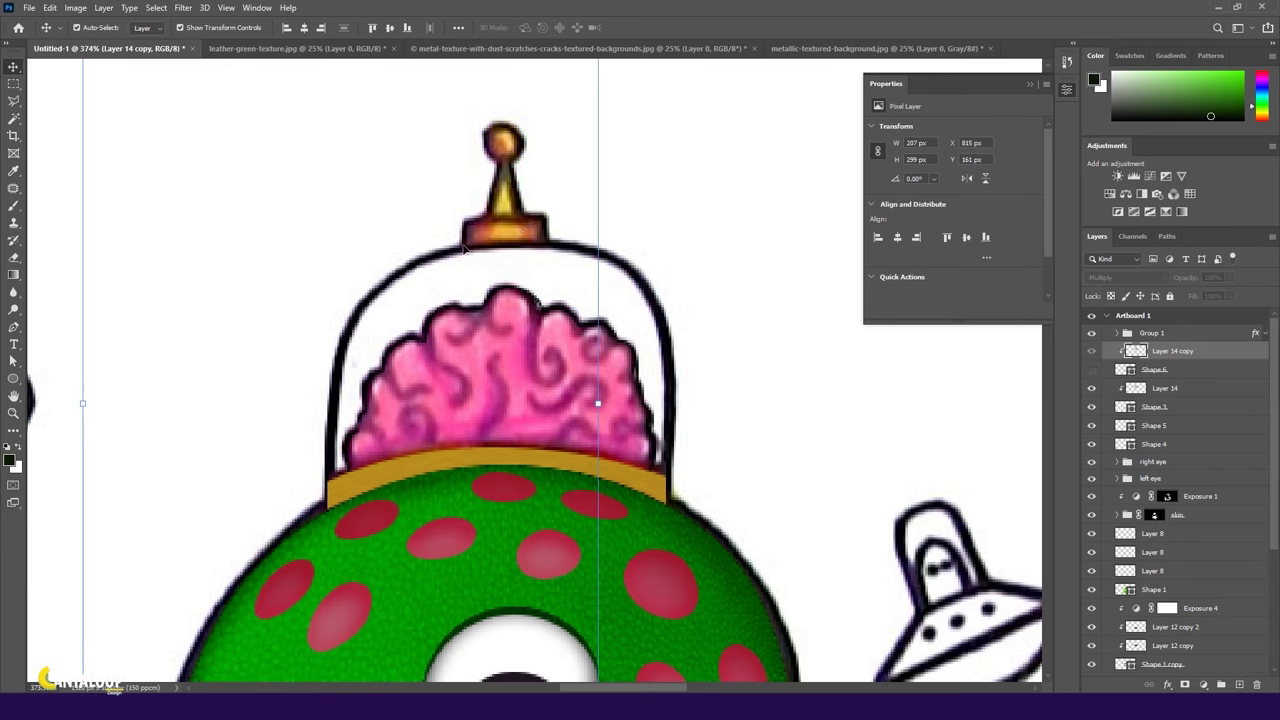
Sample the antenna's brown and paint Multiply-blended dark shading on the antenna knob on a new layer.
{"action": "key", "text": "i"}
{"action": "left_click", "coordinate": [541, 226]}
{"action": "left_click", "coordinate": [1091, 351]}
{"action": "left_click", "coordinate": [1239, 685]}
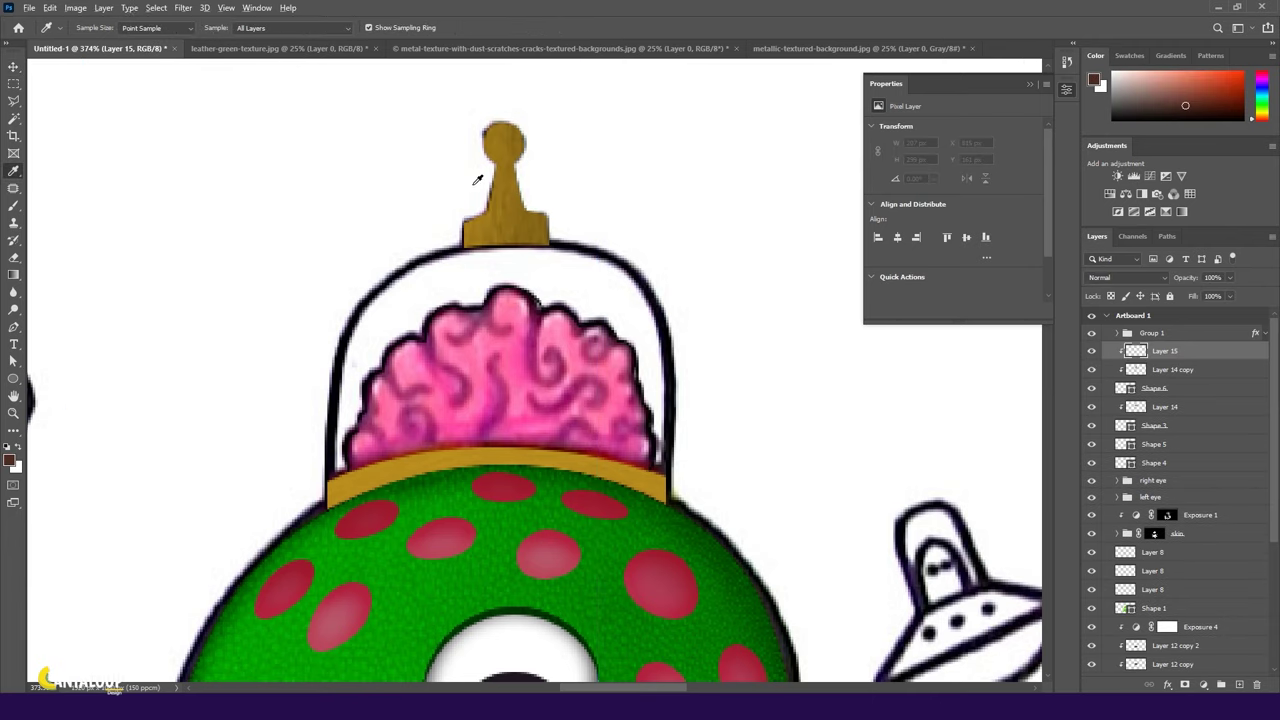
{"action": "scroll", "coordinate": [580, 200], "scroll_direction": "up", "scroll_amount": 1}
{"action": "key", "text": "b"}
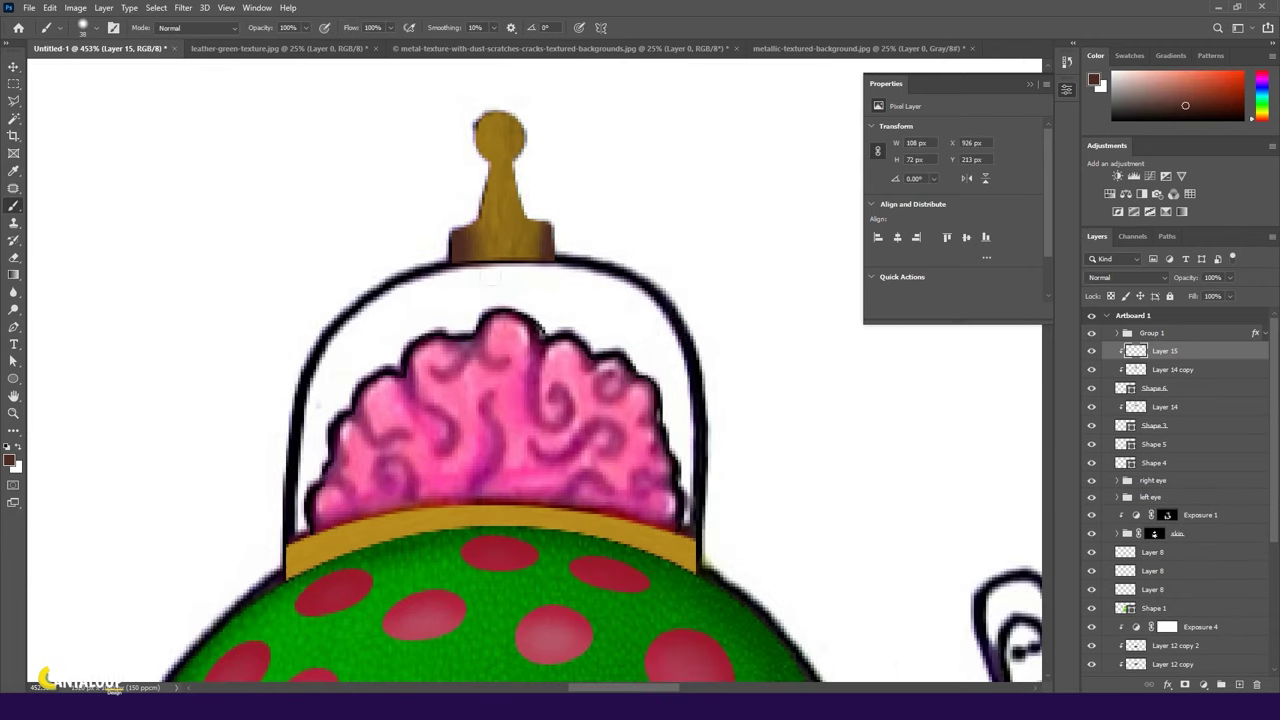
{"action": "scroll", "coordinate": [538, 187], "scroll_direction": "down", "scroll_amount": 1}
{"action": "left_click_drag", "start_coordinate": [538, 187], "coordinate": [490, 215]}
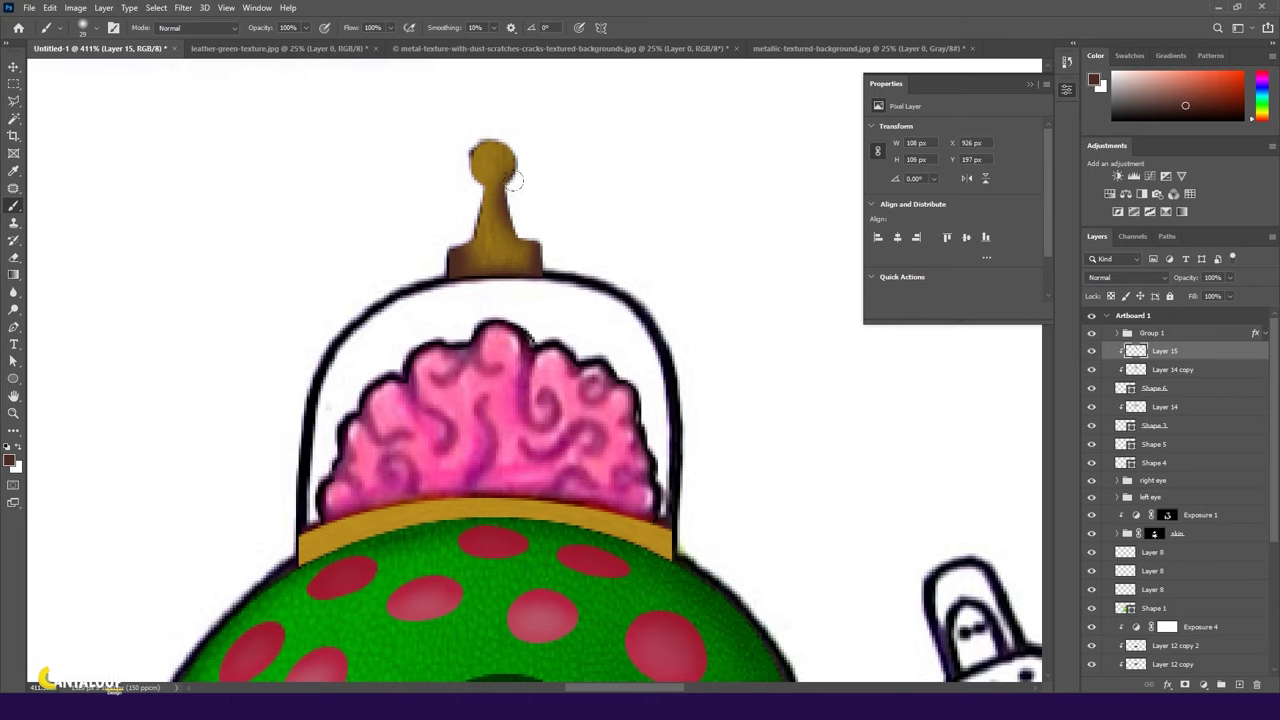
{"action": "left_click", "coordinate": [1127, 277]}
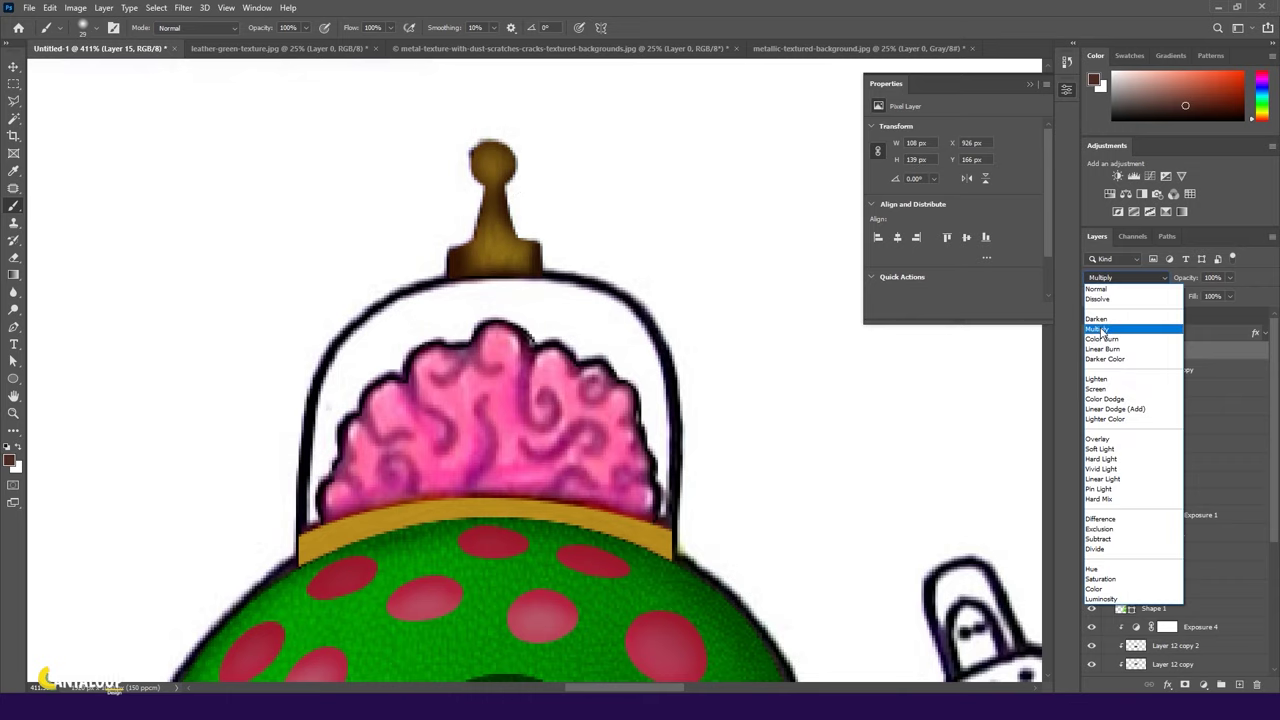
{"action": "left_click", "coordinate": [1101, 330]}
Paint dark shading on the antenna collar on a new layer and darken the stem.
{"action": "left_click", "coordinate": [1239, 685]}
{"action": "scroll", "coordinate": [400, 205], "scroll_direction": "up", "scroll_amount": 2}
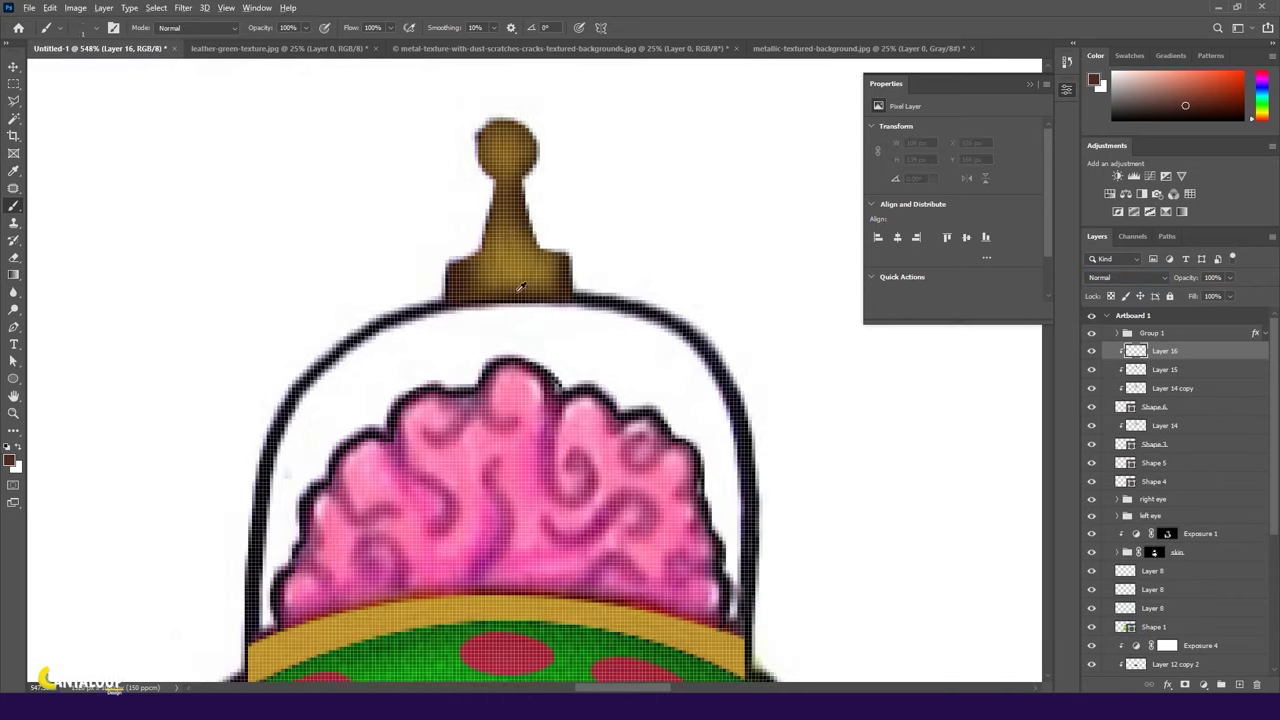
{"action": "left_click_drag", "start_coordinate": [476, 260], "coordinate": [535, 257]}
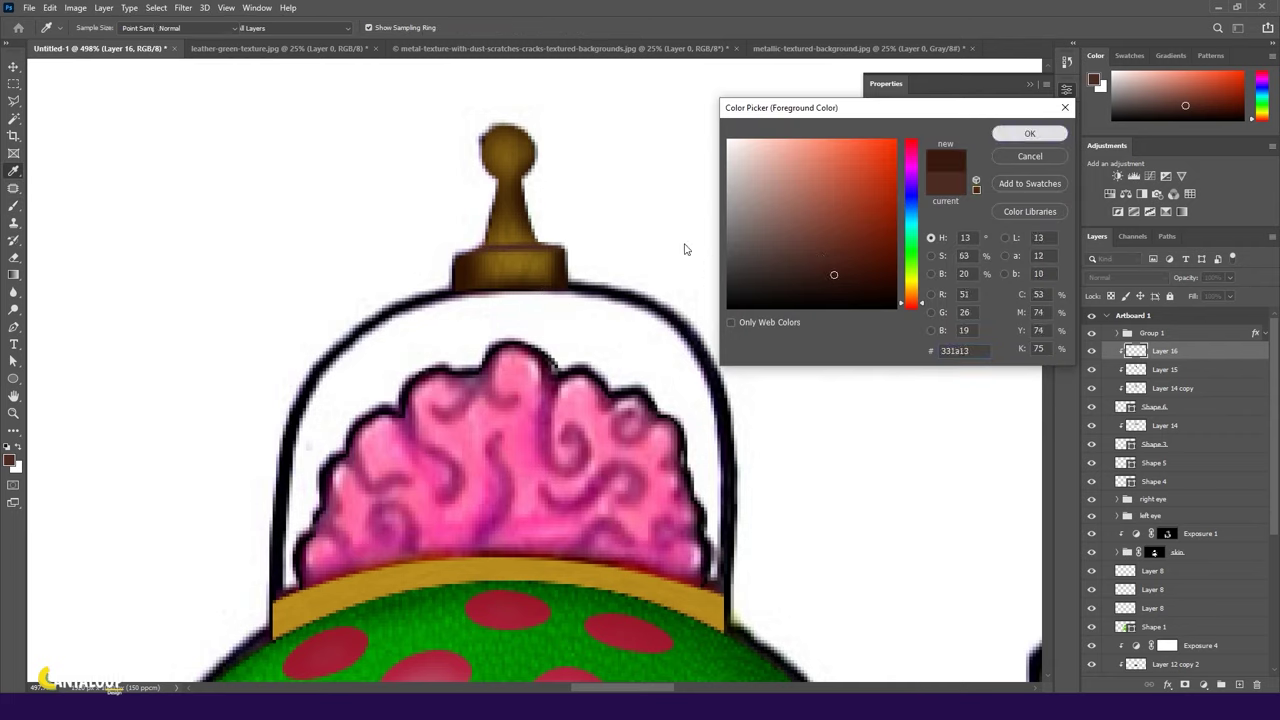
{"action": "left_click", "coordinate": [1165, 369]}
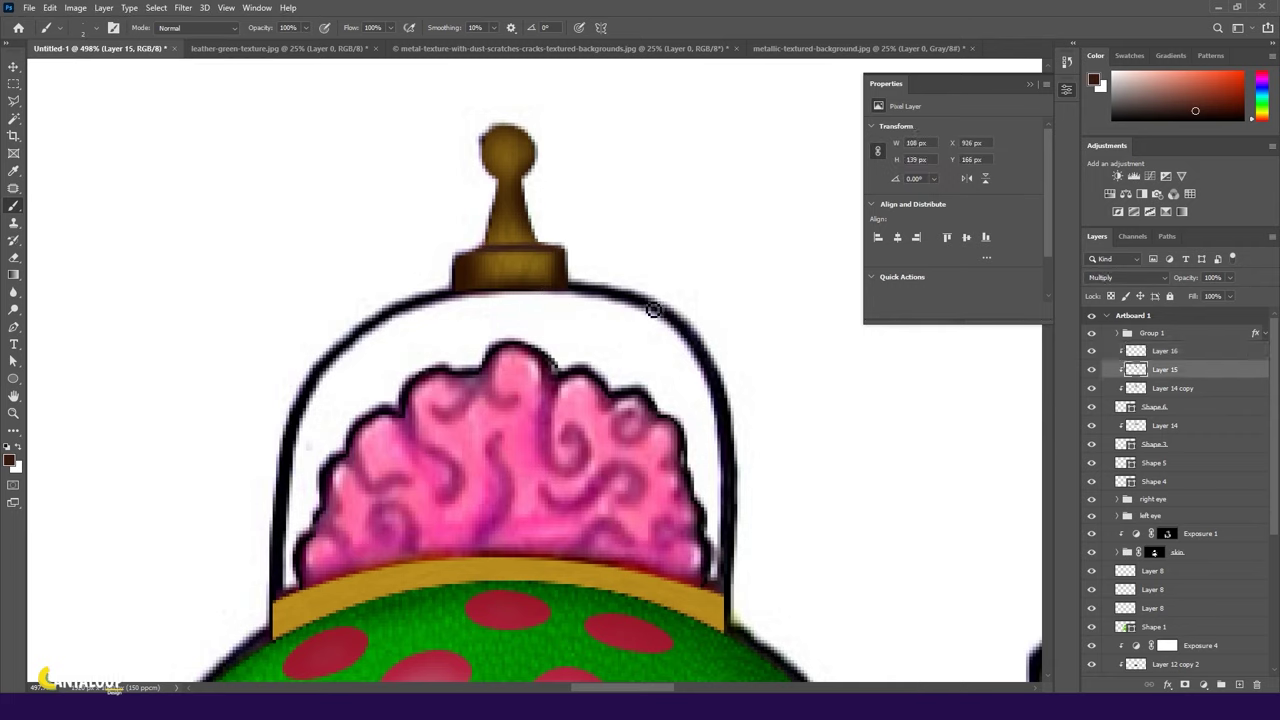
{"action": "left_click_drag", "start_coordinate": [476, 191], "coordinate": [473, 204]}
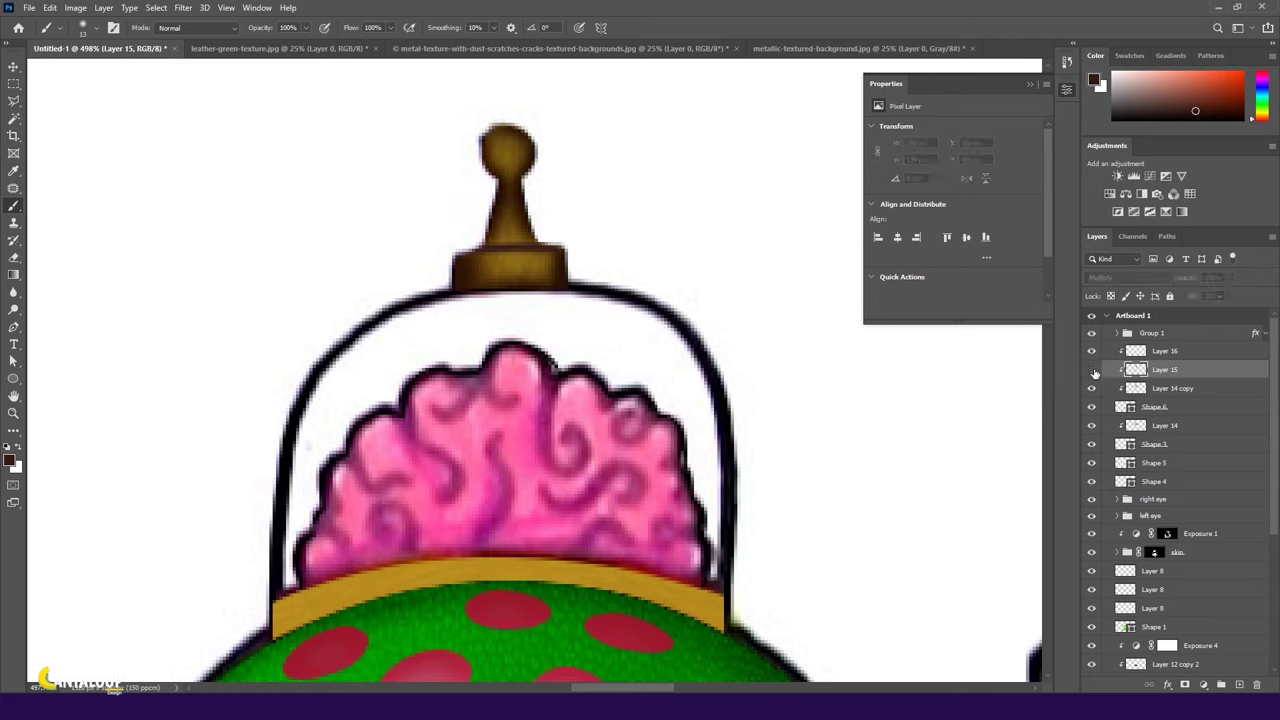
{"action": "left_click", "coordinate": [1165, 351]}
Duplicate the collar shading layer and soften the copy with a 3.4 px Gaussian Blur.
{"action": "left_click", "coordinate": [183, 7]}
{"action": "key", "text": "ctrl+j"}
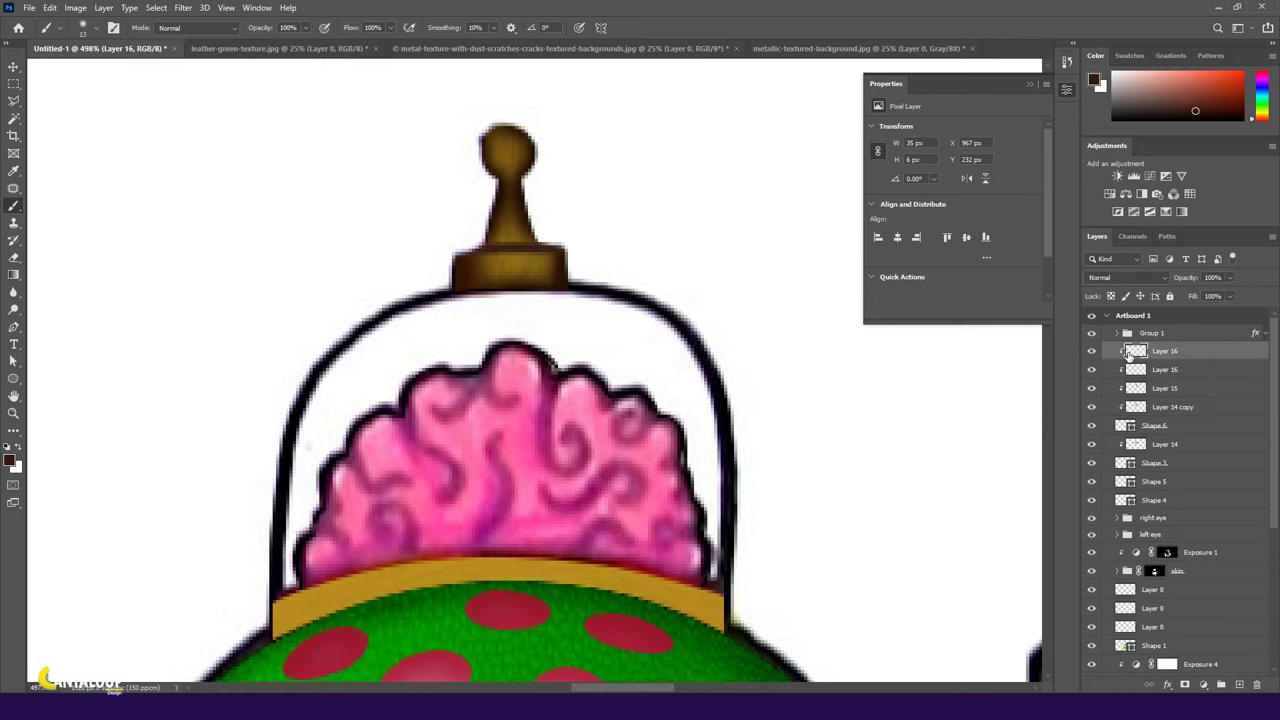
{"action": "key", "text": "alt+ctrl+f"}
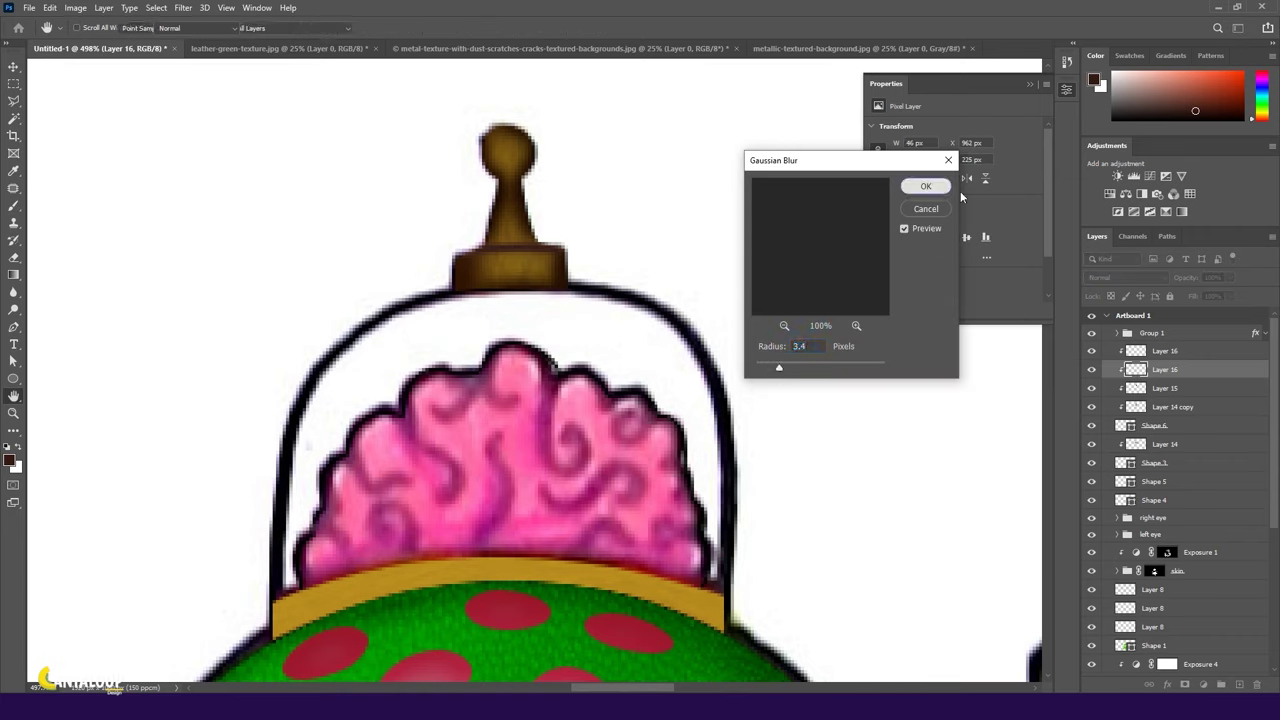
{"action": "left_click", "coordinate": [925, 186]}
{"action": "key", "text": "v"}
{"action": "scroll", "coordinate": [477, 210], "scroll_direction": "down", "scroll_amount": 3}
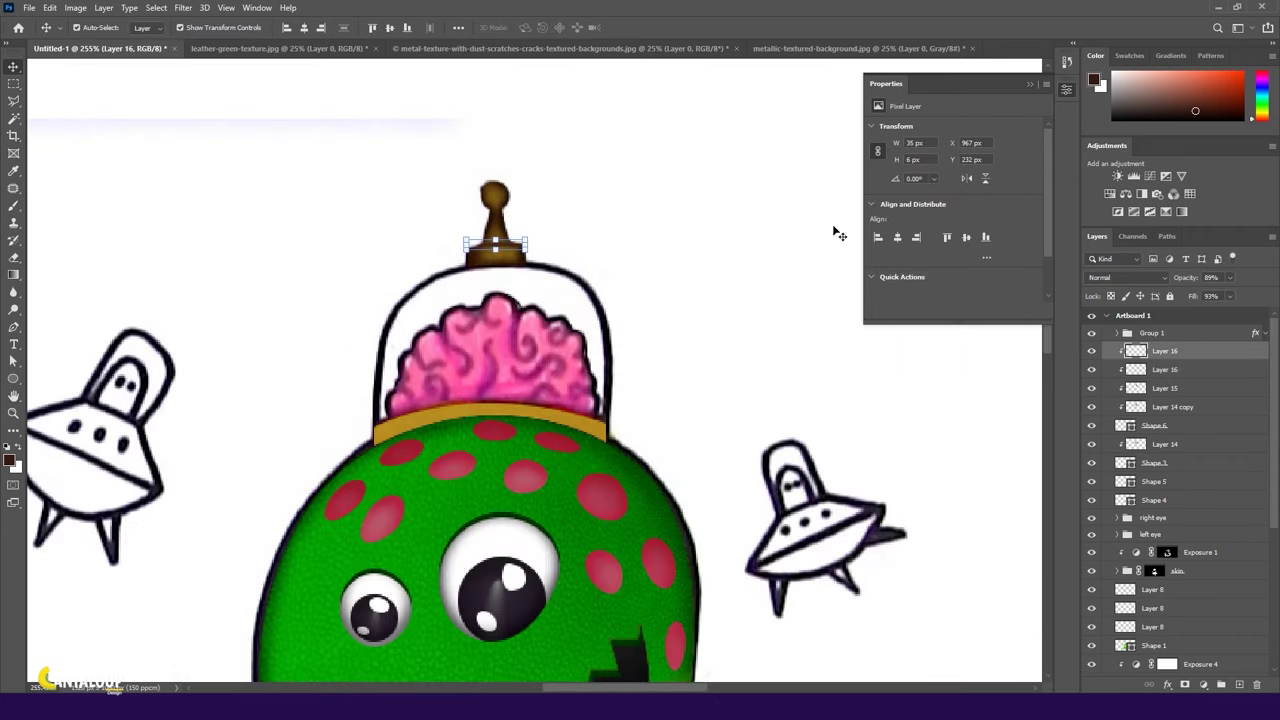
{"action": "left_click", "coordinate": [1100, 444]}
Add Layer 17 above Layer 14 and brush shading along the gold band.
{"action": "left_click", "coordinate": [1239, 684]}
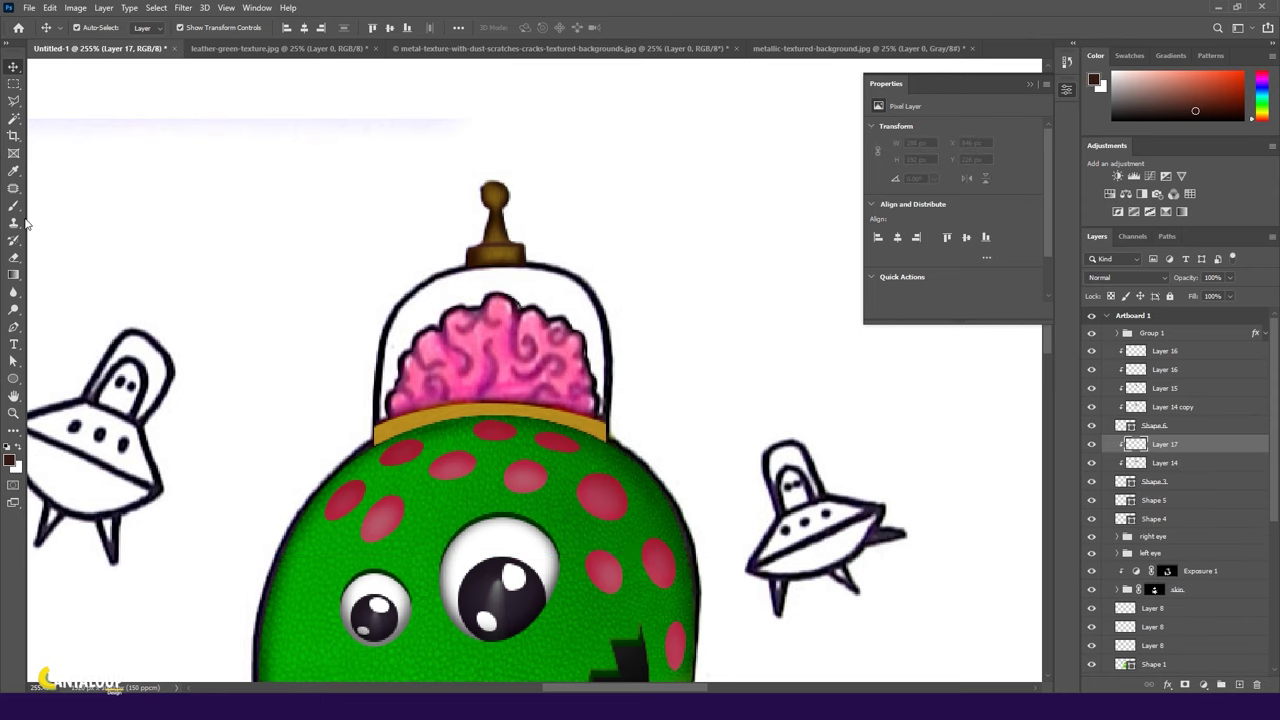
{"action": "left_click", "coordinate": [14, 205]}
{"action": "scroll", "coordinate": [612, 425], "scroll_direction": "up", "scroll_amount": 2}
{"action": "scroll", "coordinate": [612, 425], "scroll_direction": "up", "scroll_amount": 2}
{"action": "mouse_move", "coordinate": [200, 420]}
{"action": "left_mouse_down"}
{"action": "mouse_move", "coordinate": [569, 449]}
{"action": "mouse_move", "coordinate": [303, 421]}
{"action": "left_mouse_up"}
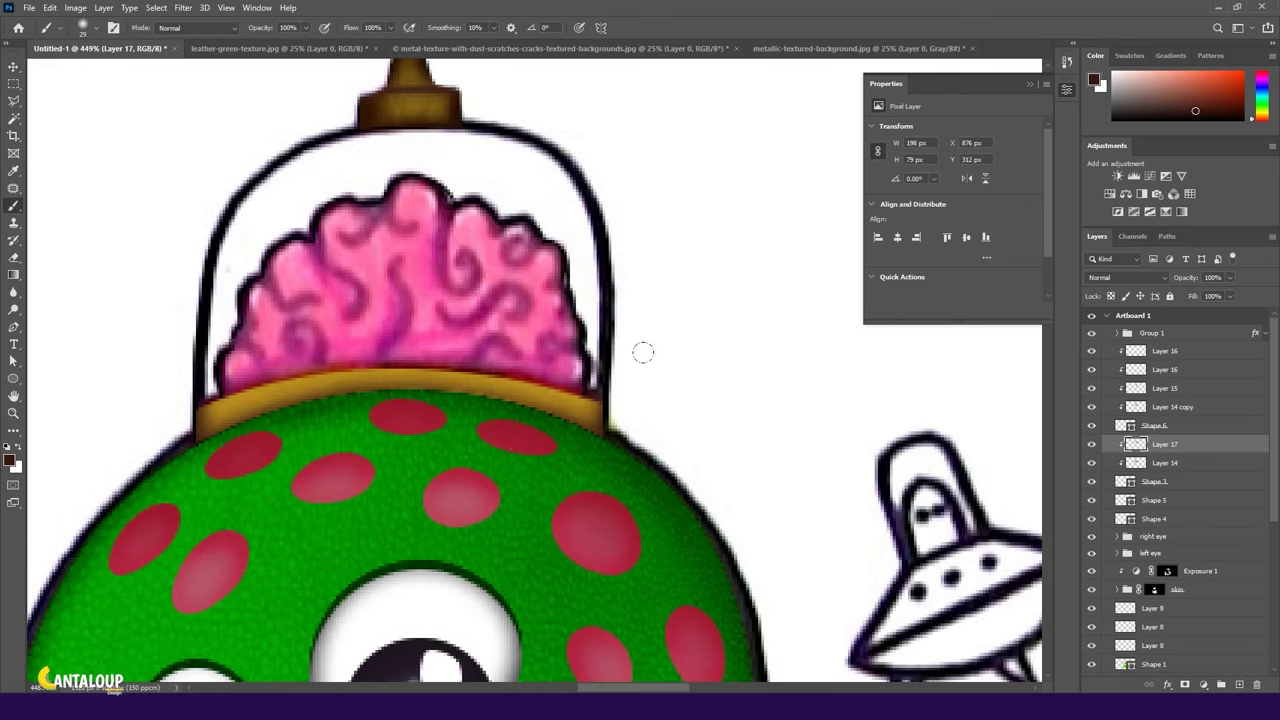
With brush opacity 63% and flow 60%, then 31%, darken the gold band's lower-left edge.
{"action": "key", "text": "6"}
{"action": "key", "text": "3"}
{"action": "key", "text": "shift+6"}
{"action": "key", "text": "shift+0"}
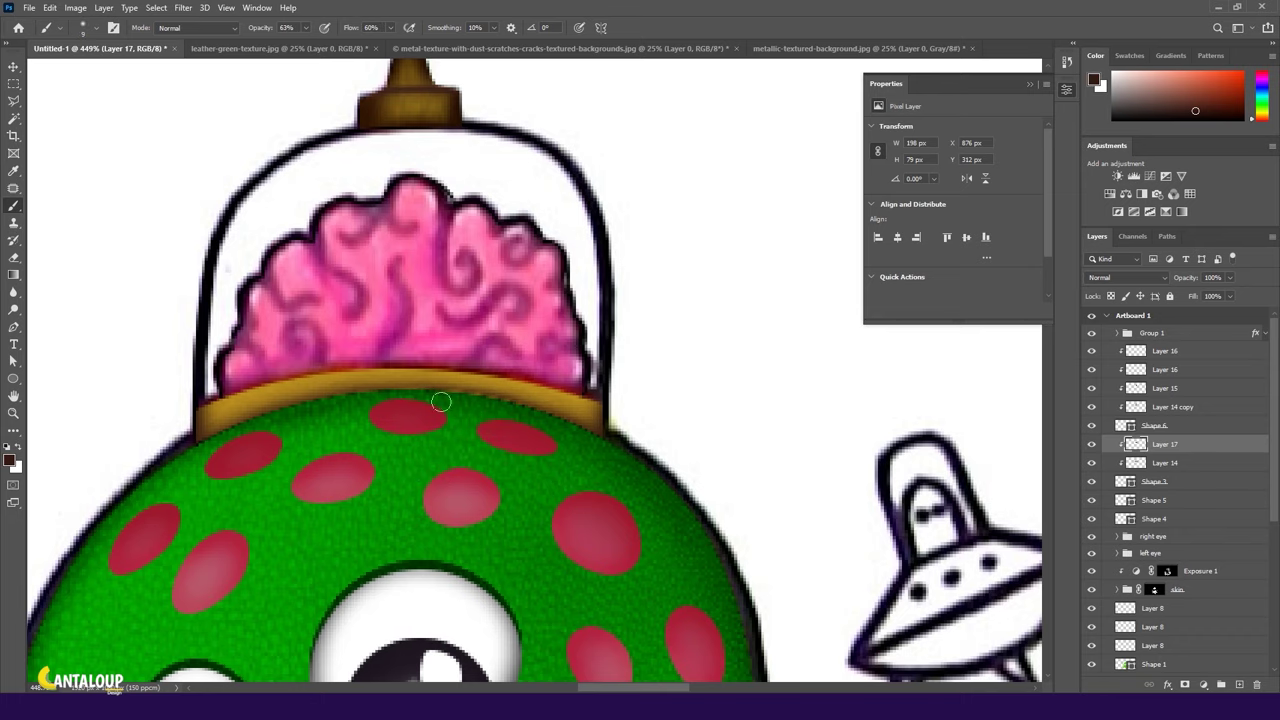
{"action": "left_click_drag", "start_coordinate": [324, 403], "coordinate": [210, 428]}
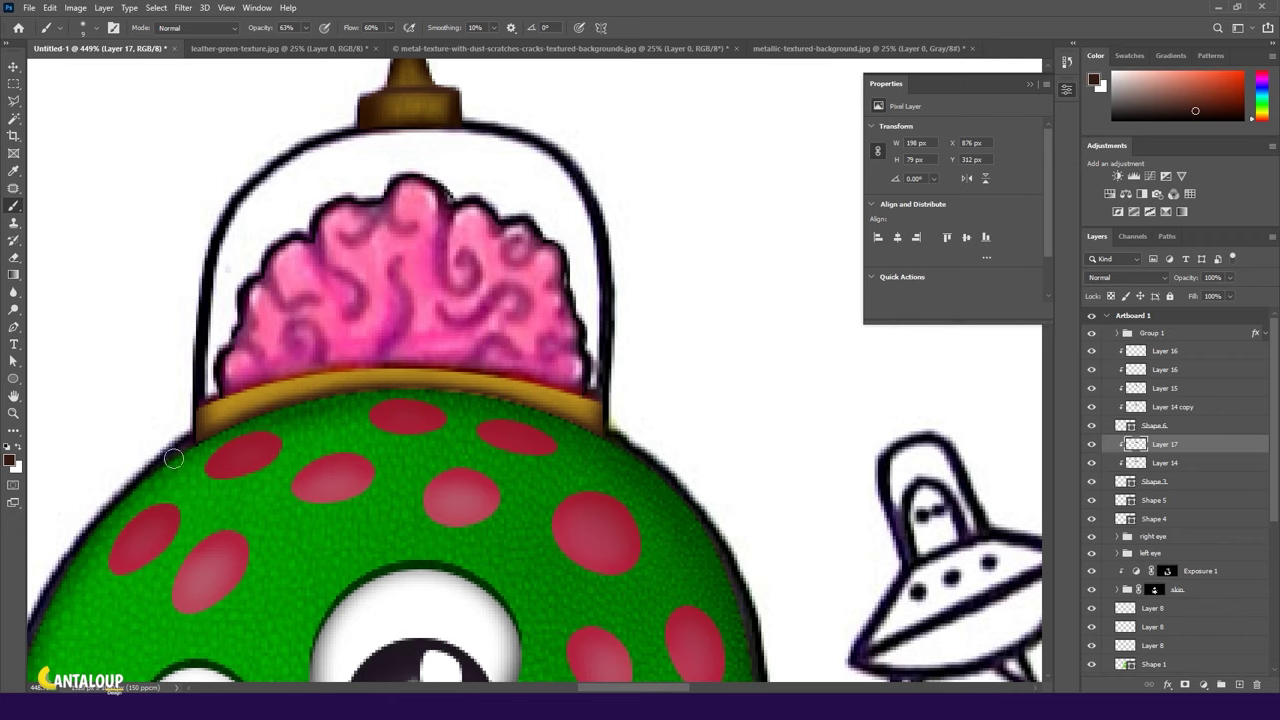
{"action": "scroll", "coordinate": [171, 451], "scroll_direction": "down", "scroll_amount": 3}
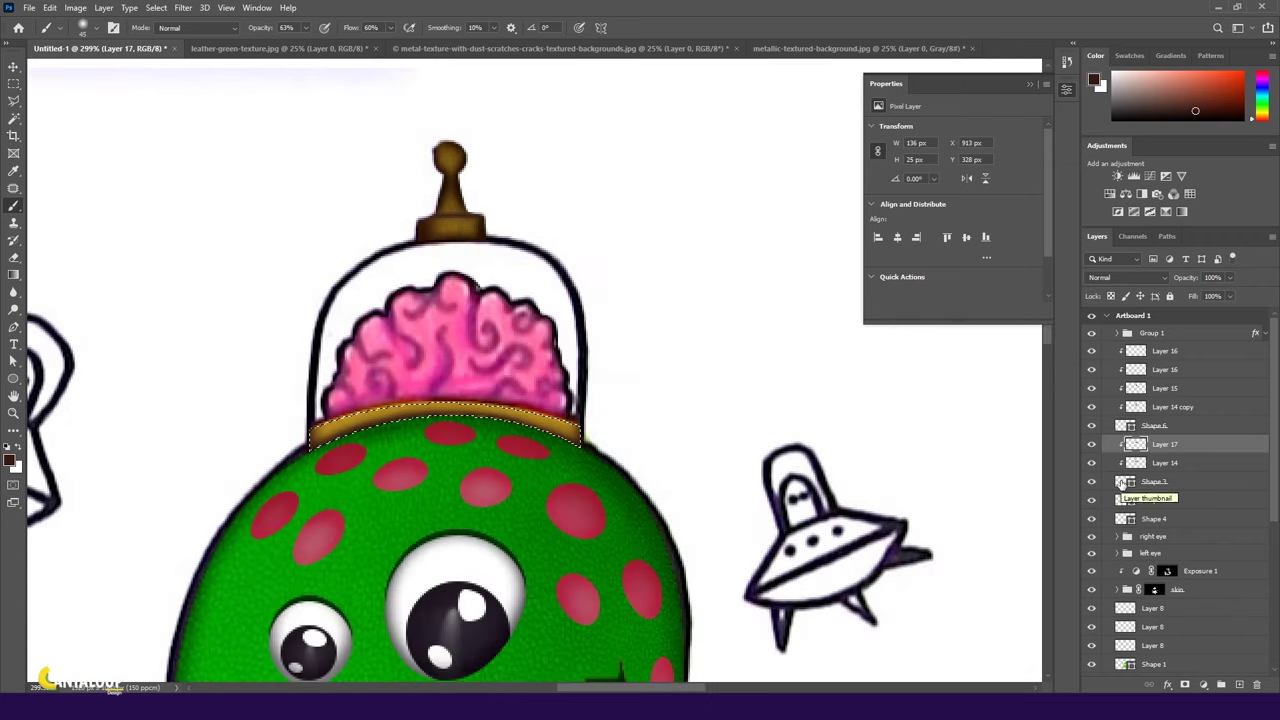
{"action": "scroll", "coordinate": [492, 417], "scroll_direction": "up", "scroll_amount": 2}
{"action": "key", "text": "shift+3"}
{"action": "key", "text": "shift+1"}
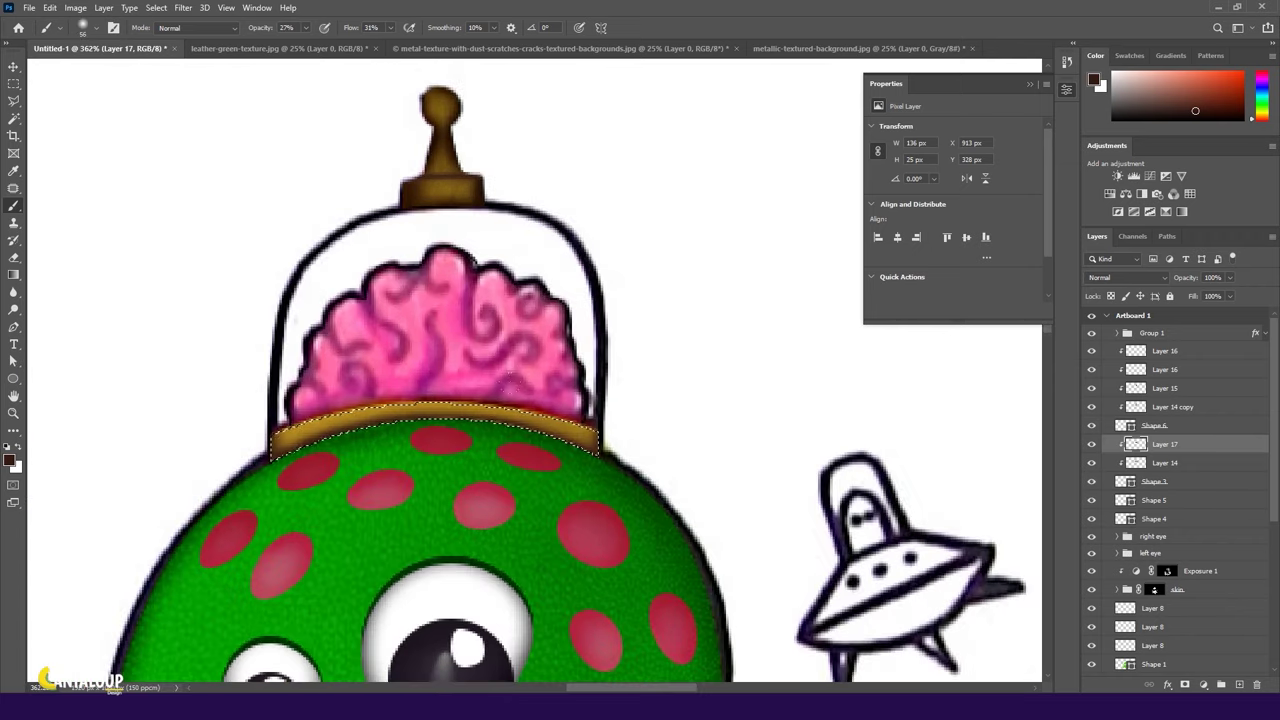
{"action": "scroll", "coordinate": [641, 458], "scroll_direction": "down", "scroll_amount": 5}
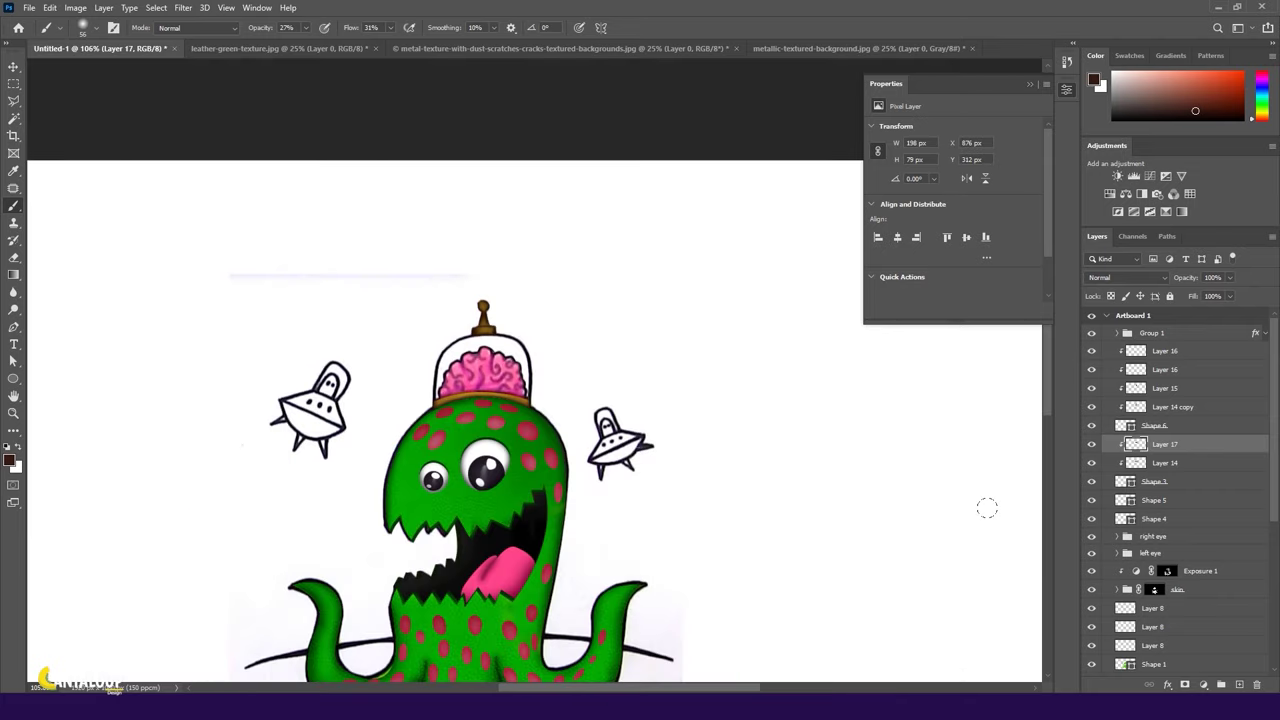
{"action": "scroll", "coordinate": [1150, 500], "scroll_direction": "down", "scroll_amount": 5}
Select the Exposure 1 layer mask, swap paint colours, and reset brush opacity and flow to 100%.
{"action": "left_click", "coordinate": [1150, 570]}
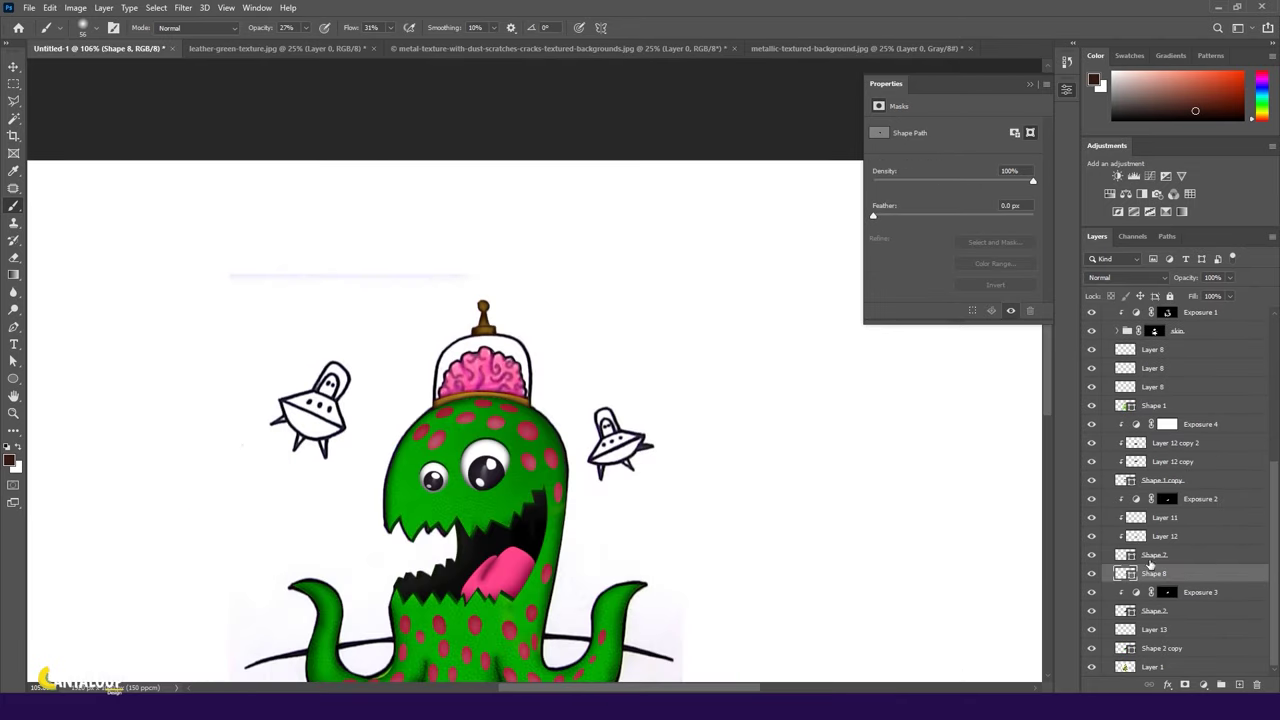
{"action": "left_click", "coordinate": [1125, 555]}
{"action": "scroll", "coordinate": [1150, 410], "scroll_direction": "up", "scroll_amount": 2}
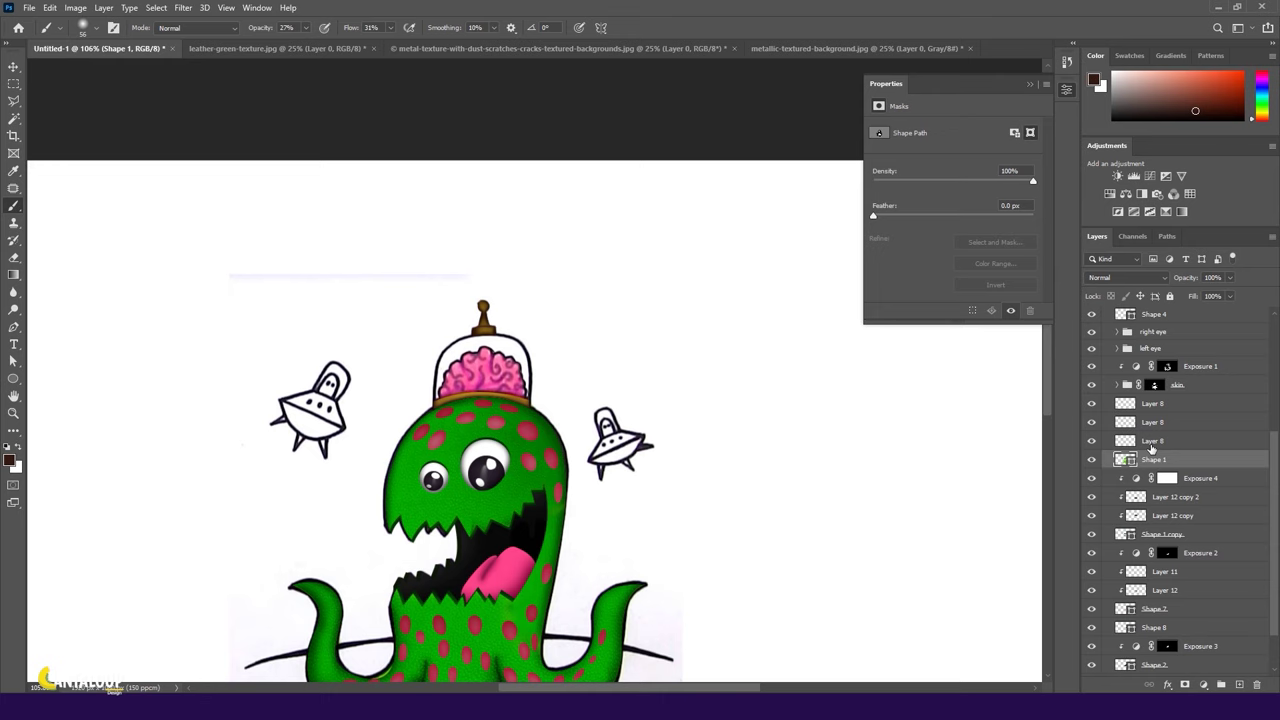
{"action": "left_click", "coordinate": [1167, 366], "text": "ctrl"}
{"action": "scroll", "coordinate": [491, 390], "scroll_direction": "up", "scroll_amount": 5}
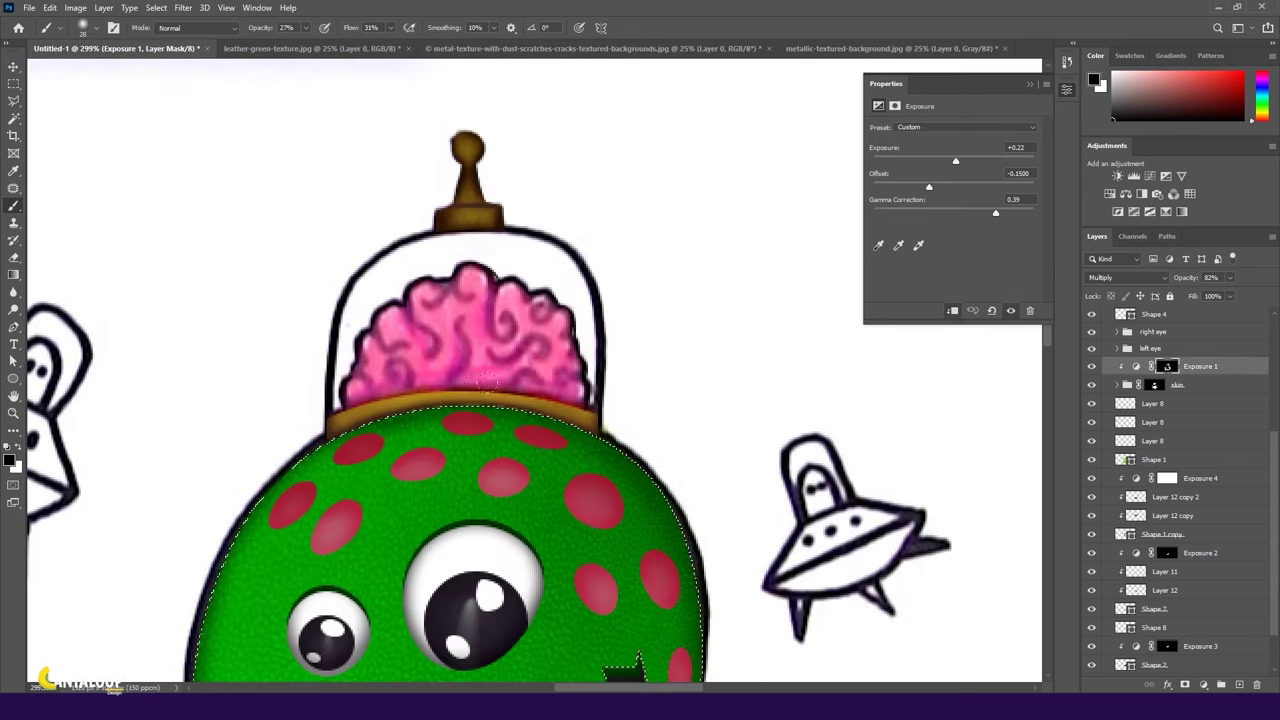
{"action": "key", "text": "x"}
{"action": "key", "text": "shift+6"}
{"action": "key", "text": "shift+6"}
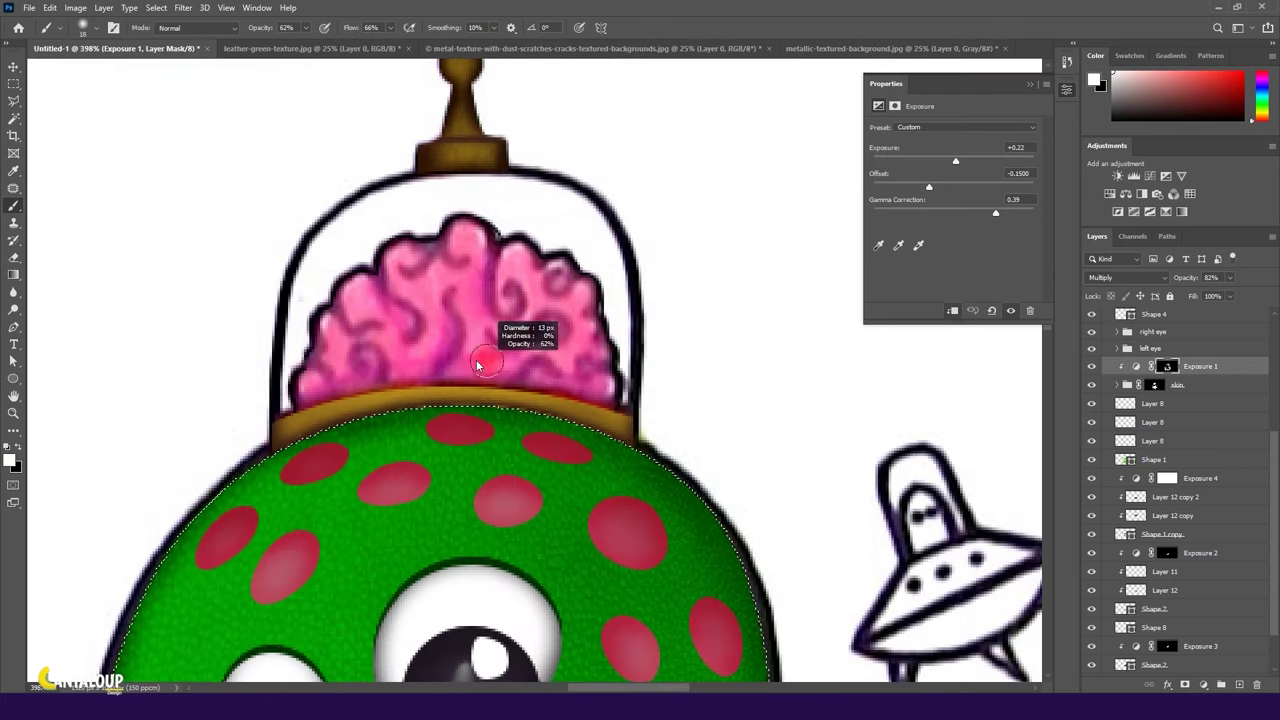
{"action": "key", "text": "0"}
{"action": "key", "text": "shift+0"}
Add Layer 18 clipped to Exposure 1 and reselect the green body's top edge.
{"action": "scroll", "coordinate": [575, 411], "scroll_direction": "up", "scroll_amount": 1}
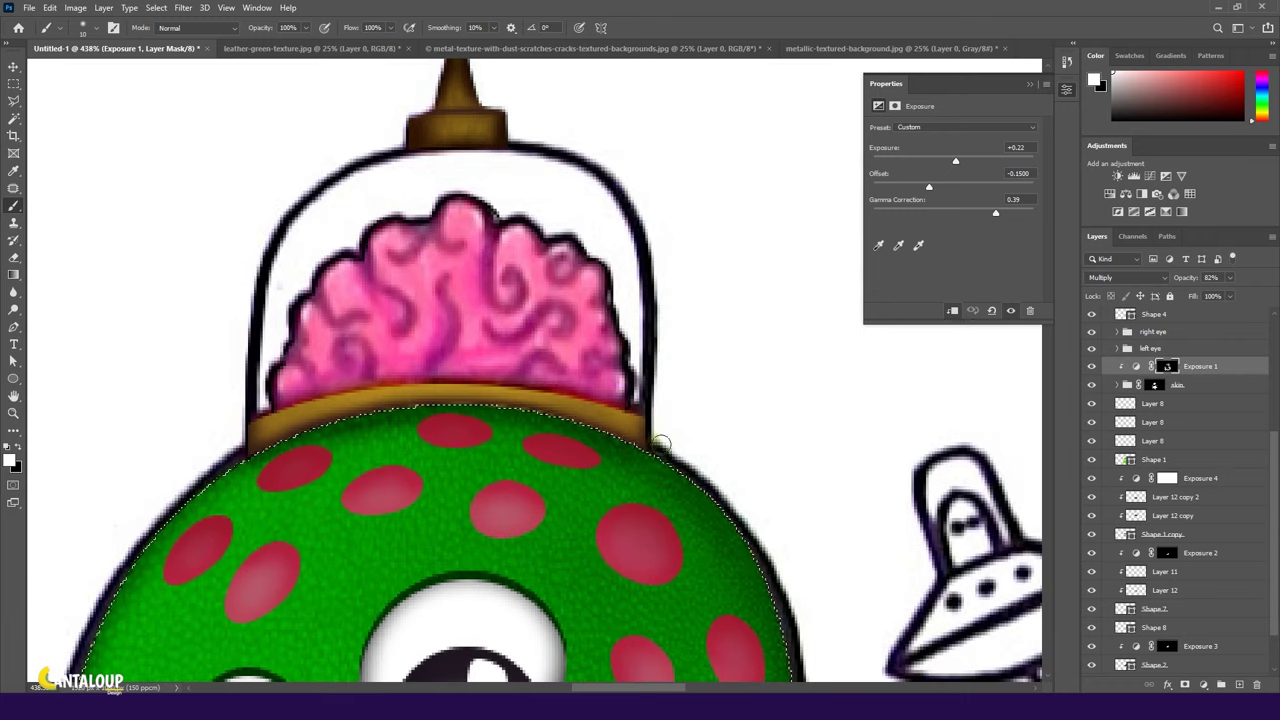
{"action": "left_click", "coordinate": [1239, 684]}
{"action": "key", "text": "ctrl+alt+g"}
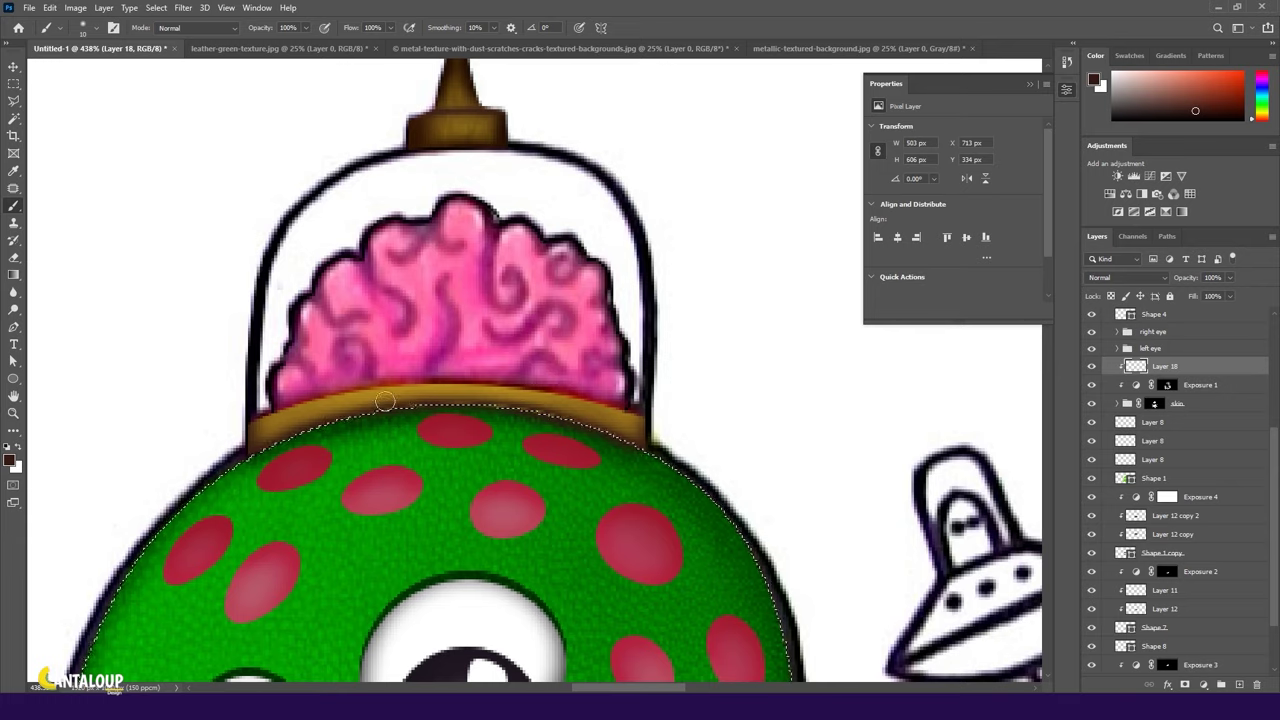
{"action": "key", "text": "ctrl+d"}
{"action": "key", "text": "ctrl+shift+d"}
Set the paint colour to dark green, then black, and clear the selection.
{"action": "left_click", "coordinate": [10, 458]}
{"action": "left_click", "coordinate": [202, 495]}
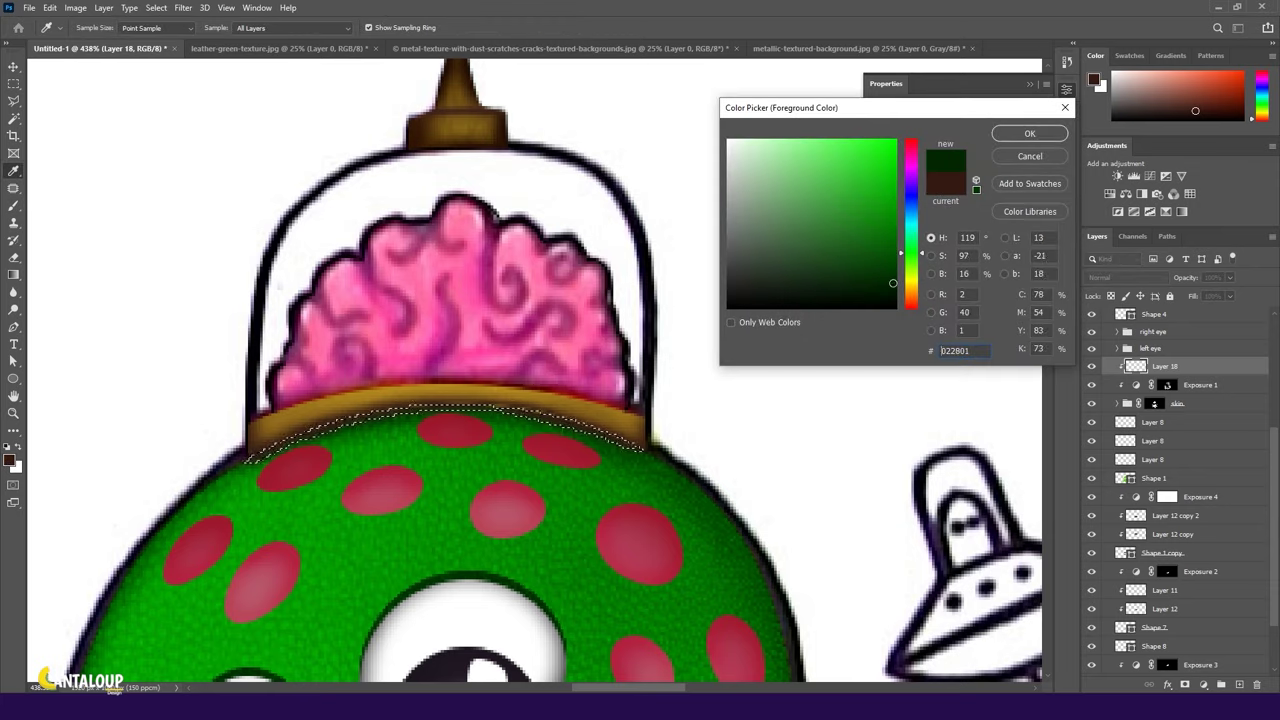
{"action": "key", "text": "Return"}
{"action": "left_click", "coordinate": [10, 458]}
{"action": "left_click", "coordinate": [1023, 137]}
{"action": "key", "text": "ctrl+d"}
Raise the head shading layer's opacity to 84%.
{"action": "left_click_drag", "start_coordinate": [1185, 280], "coordinate": [1215, 280]}
{"action": "scroll", "coordinate": [554, 357], "scroll_direction": "down", "scroll_amount": 5}
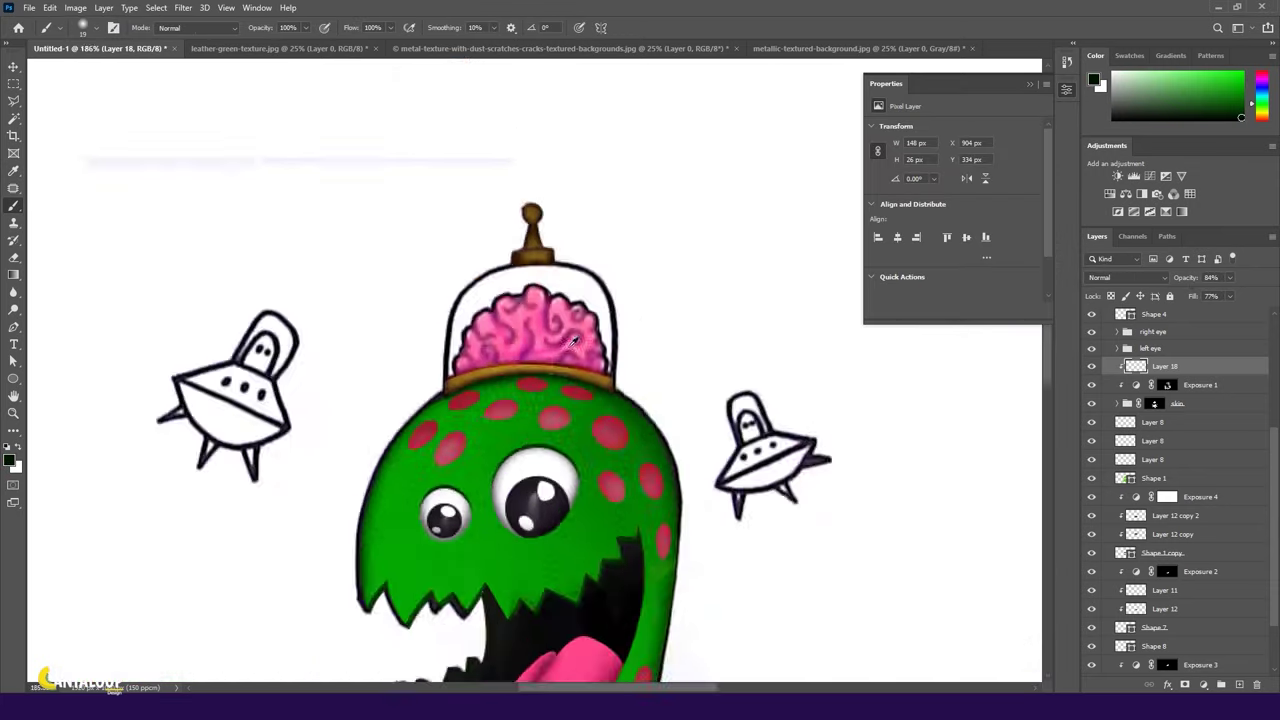
{"action": "scroll", "coordinate": [554, 357], "scroll_direction": "down", "scroll_amount": 3}
{"action": "scroll", "coordinate": [554, 357], "scroll_direction": "down", "scroll_amount": 2}
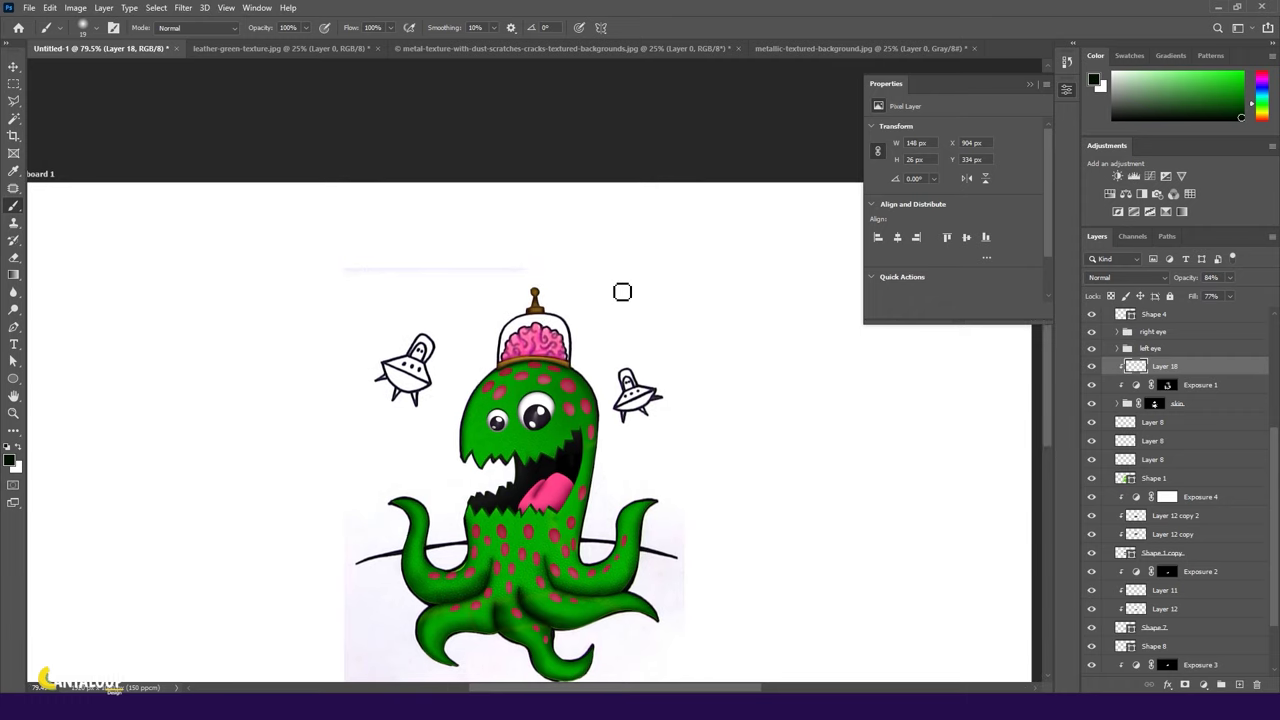
{"action": "scroll", "coordinate": [531, 384], "scroll_direction": "up", "scroll_amount": 7}
Add a new Layer 19 above Shape 5 and sample the brain's pink as paint colour.
{"action": "left_click", "coordinate": [1100, 502]}
{"action": "left_click", "coordinate": [1239, 685]}
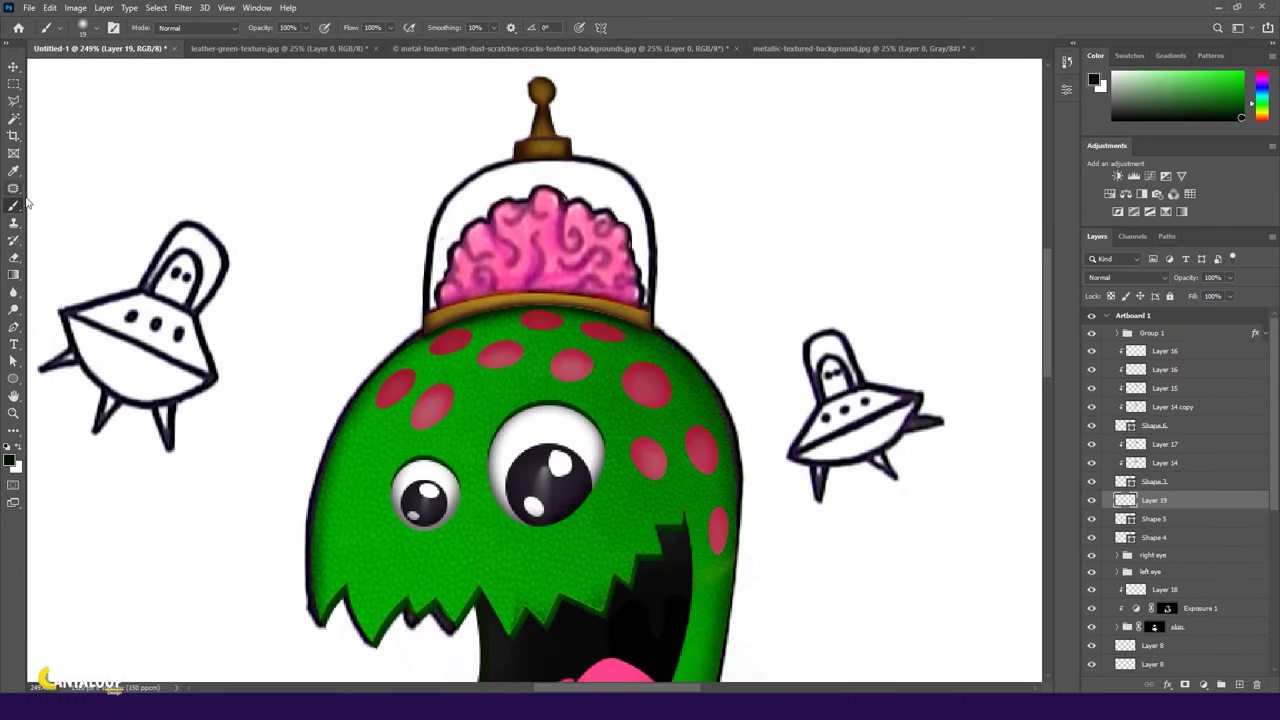
{"action": "left_click", "coordinate": [540, 246], "text": "alt"}
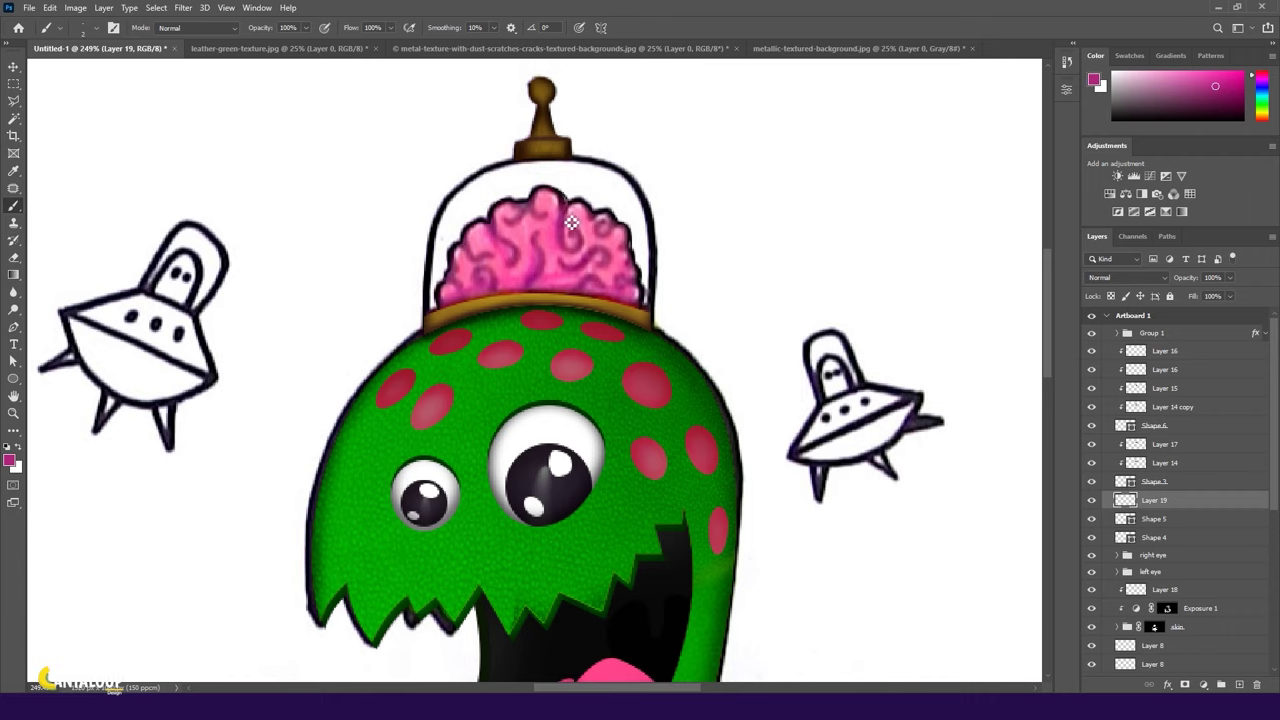
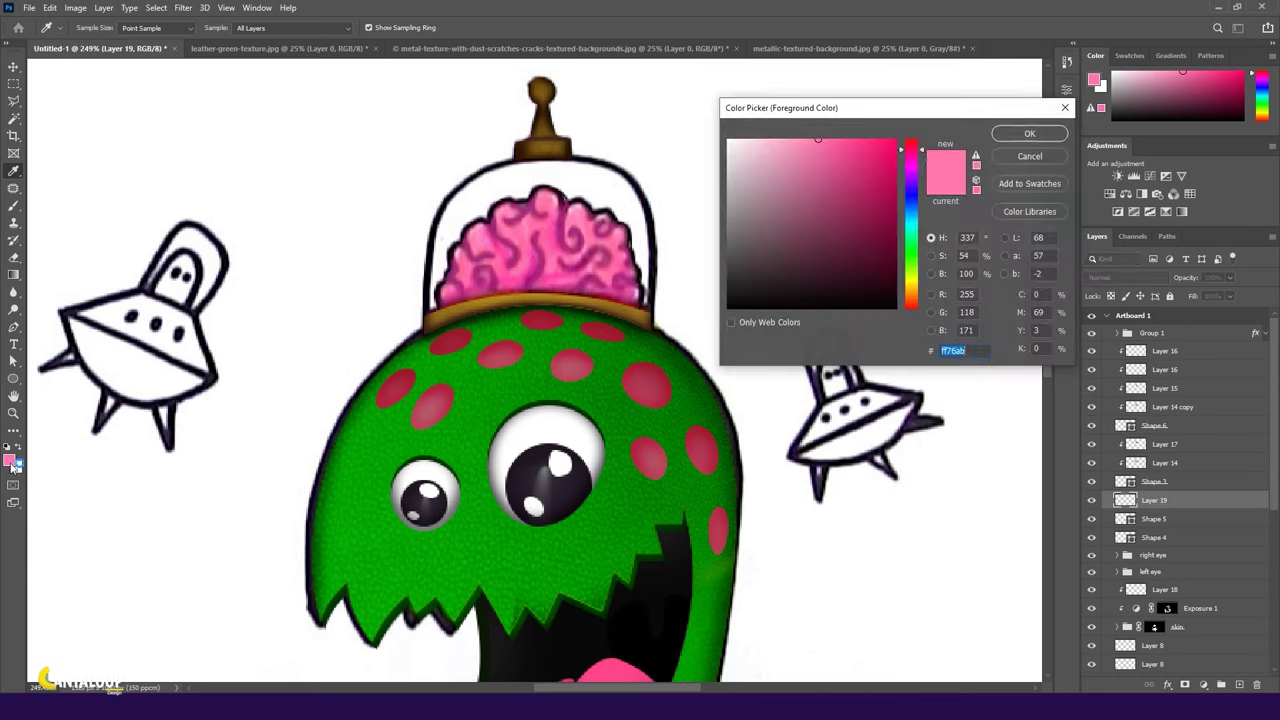
Give the brain shape a flat pink fill with no outline.
{"action": "left_click", "coordinate": [13, 360]}
{"action": "left_click", "coordinate": [201, 27]}
{"action": "left_click", "coordinate": [120, 97]}
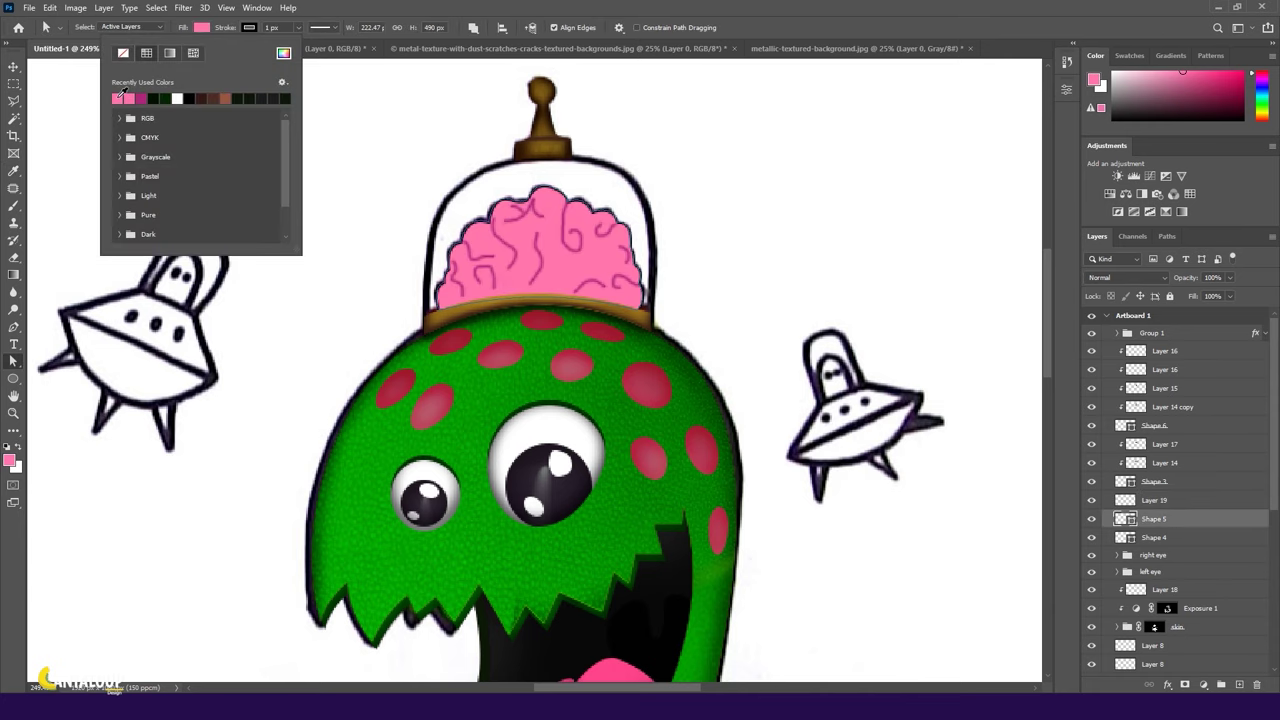
{"action": "left_click", "coordinate": [249, 27]}
{"action": "left_click", "coordinate": [171, 52]}
Apply a 2.1-pixel Gaussian Blur to the purple vein layers.
{"action": "key", "text": "ctrl+shift+alt+n"}
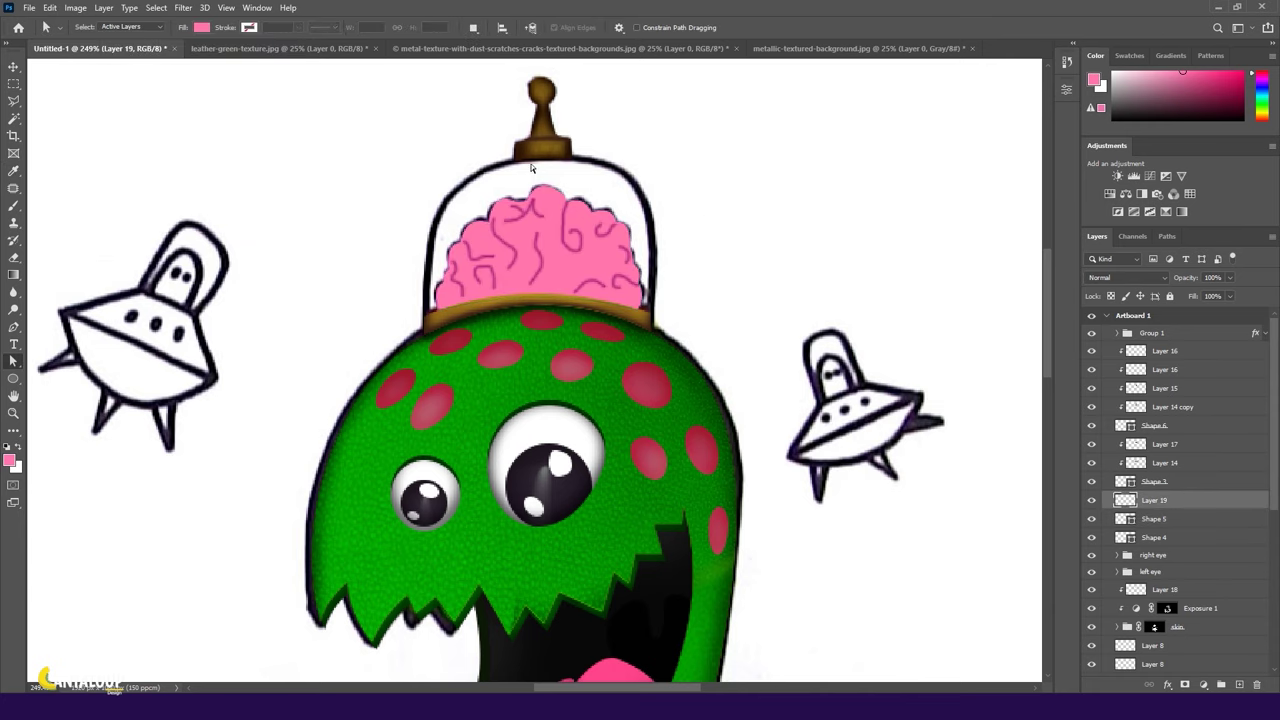
{"action": "left_click", "coordinate": [183, 7]}
{"action": "left_click", "coordinate": [375, 238]}
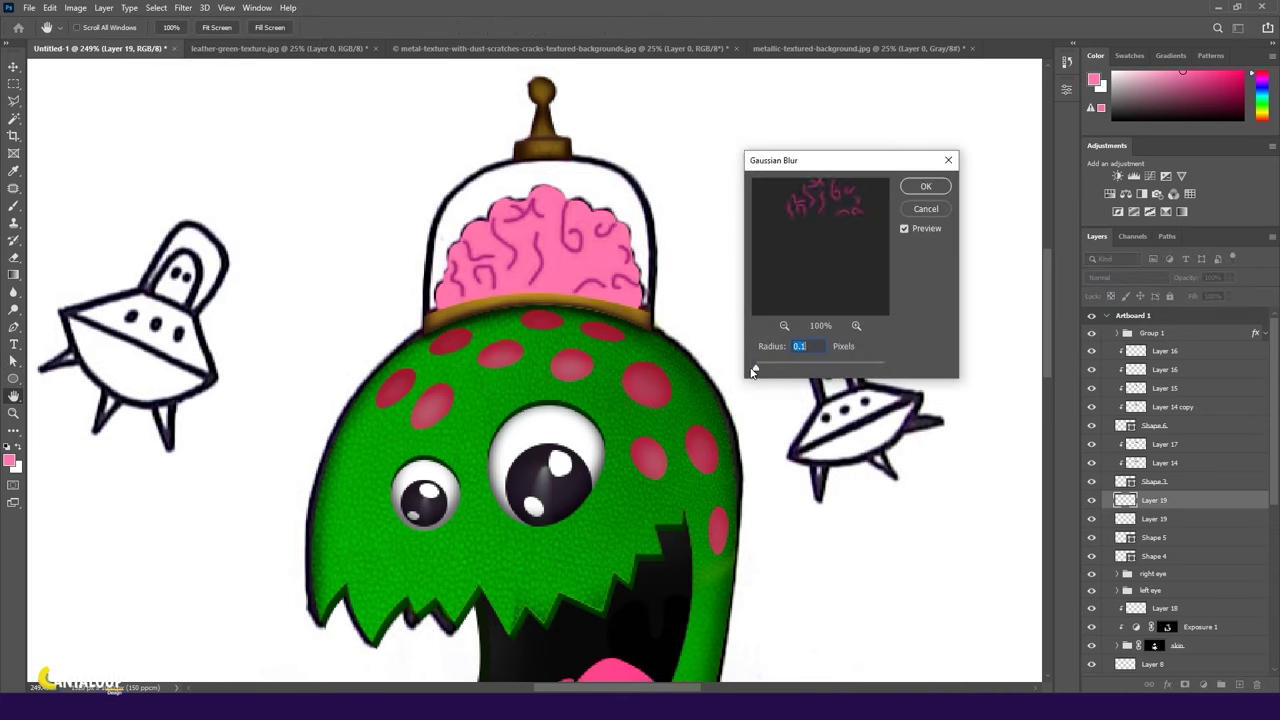
{"action": "key", "text": "Escape"}
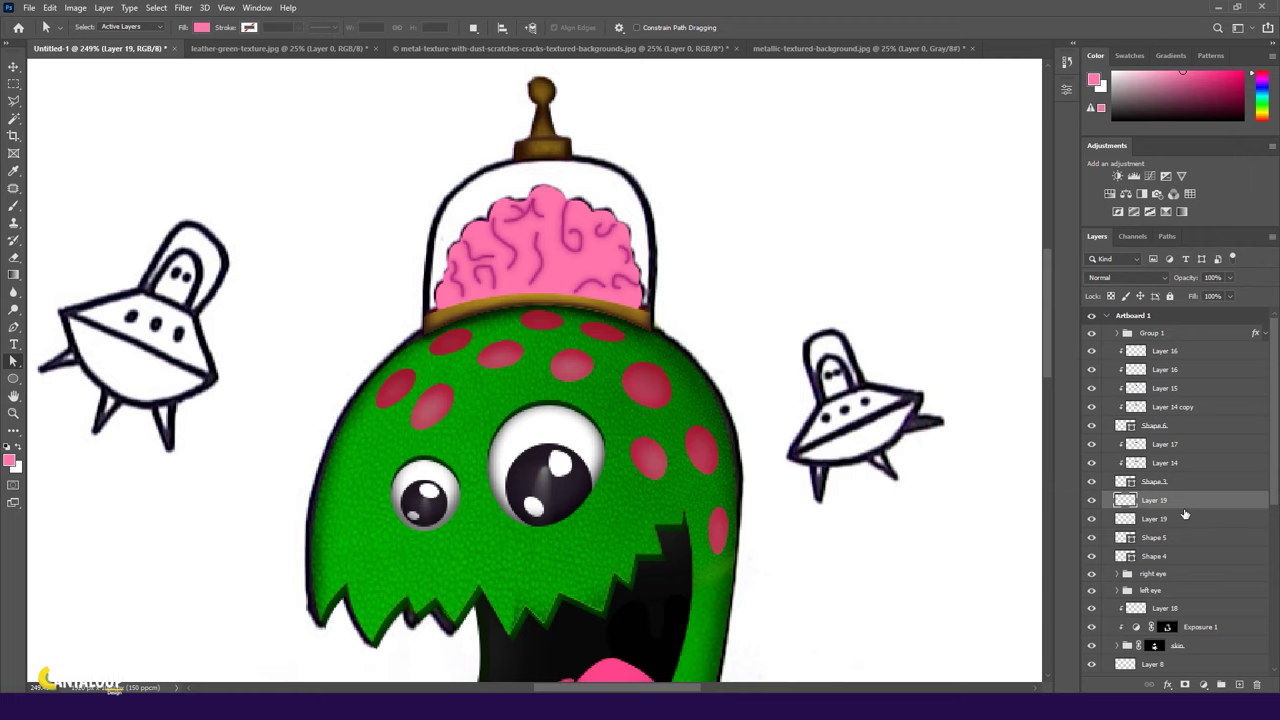
{"action": "left_click", "coordinate": [183, 7]}
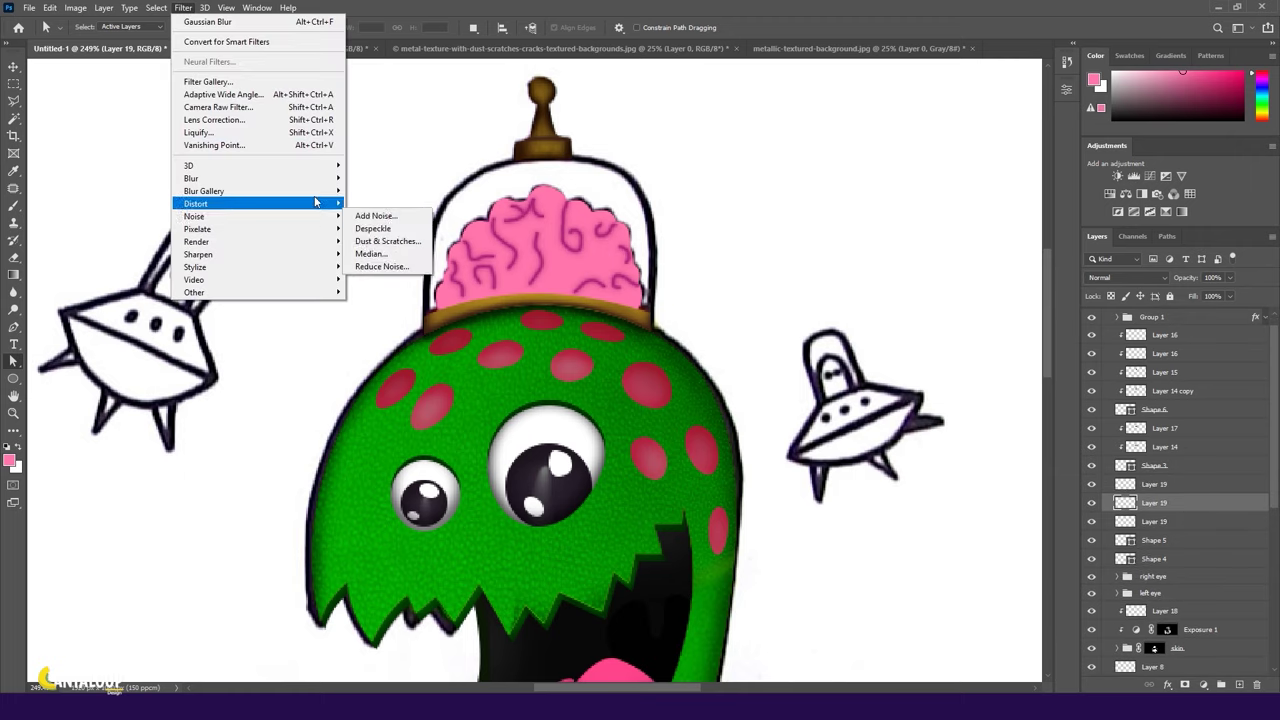
{"action": "left_click", "coordinate": [375, 238]}
{"action": "left_click", "coordinate": [938, 190]}
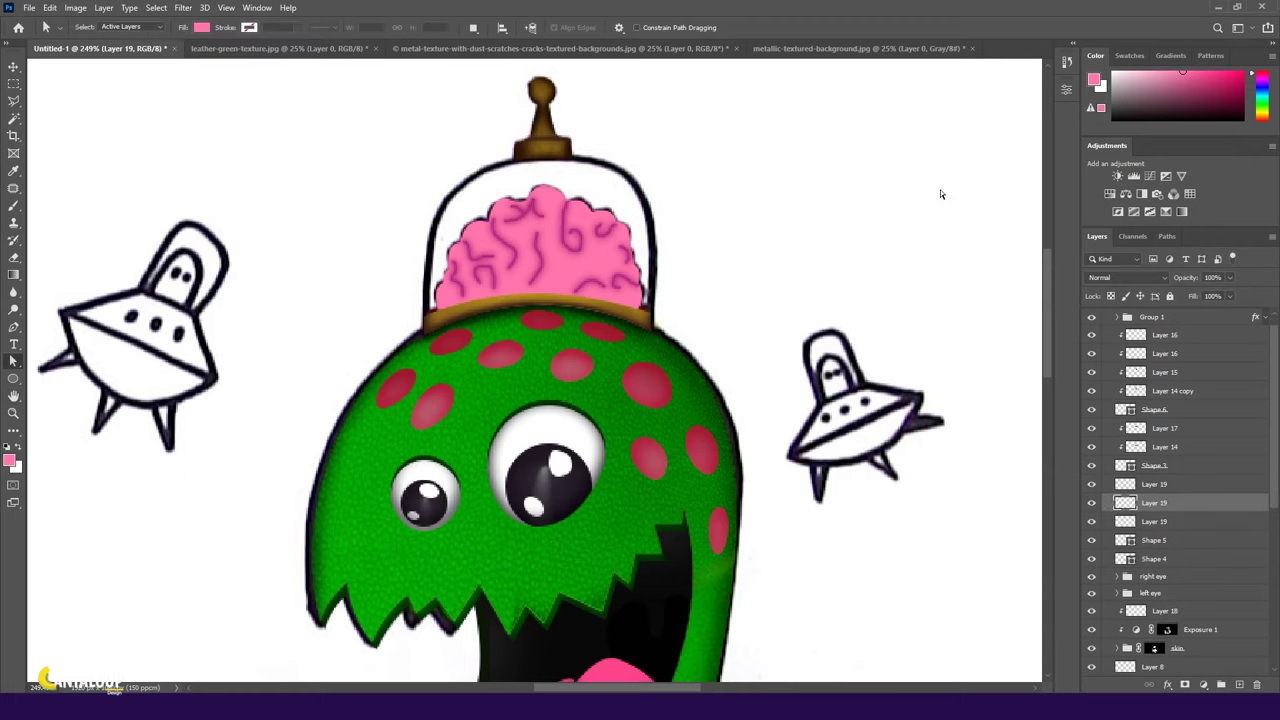
Toggle the brain shape to check the blurred veins, then add a new highlight layer.
{"action": "left_click", "coordinate": [1091, 540]}
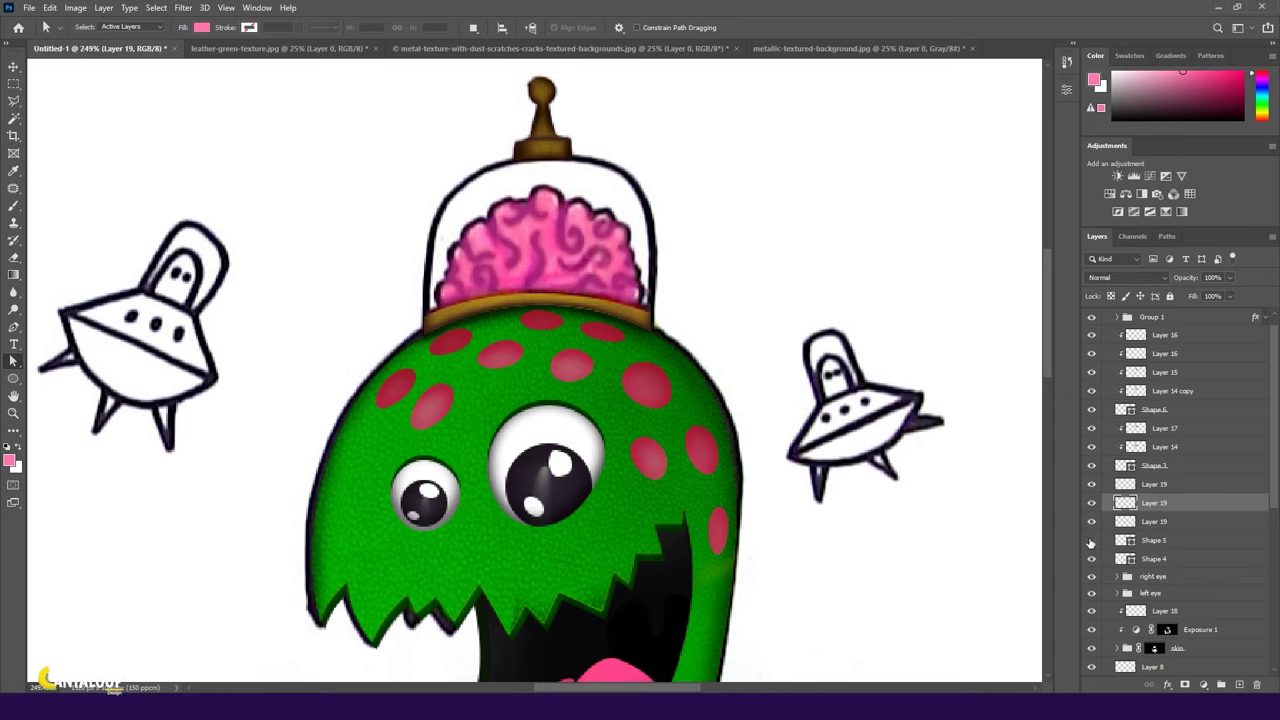
{"action": "key", "text": "i"}
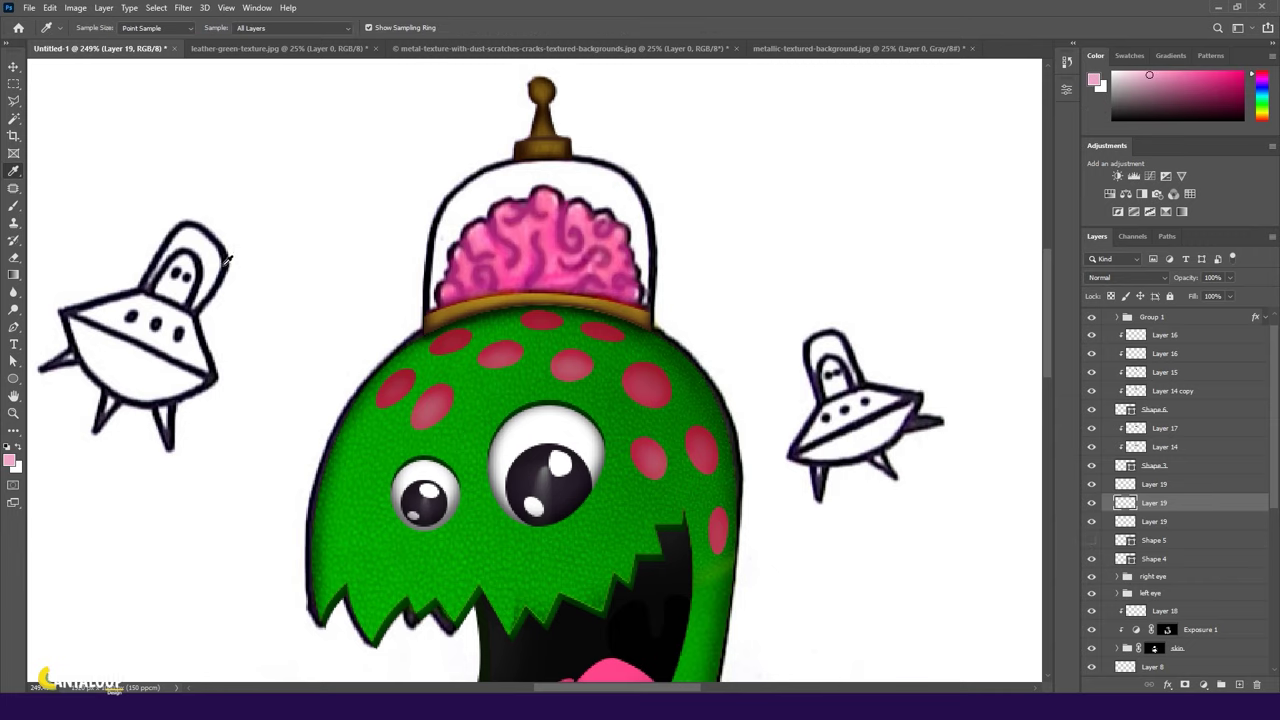
{"action": "left_click", "coordinate": [1091, 540]}
{"action": "key", "text": "ctrl+shift+alt+n"}
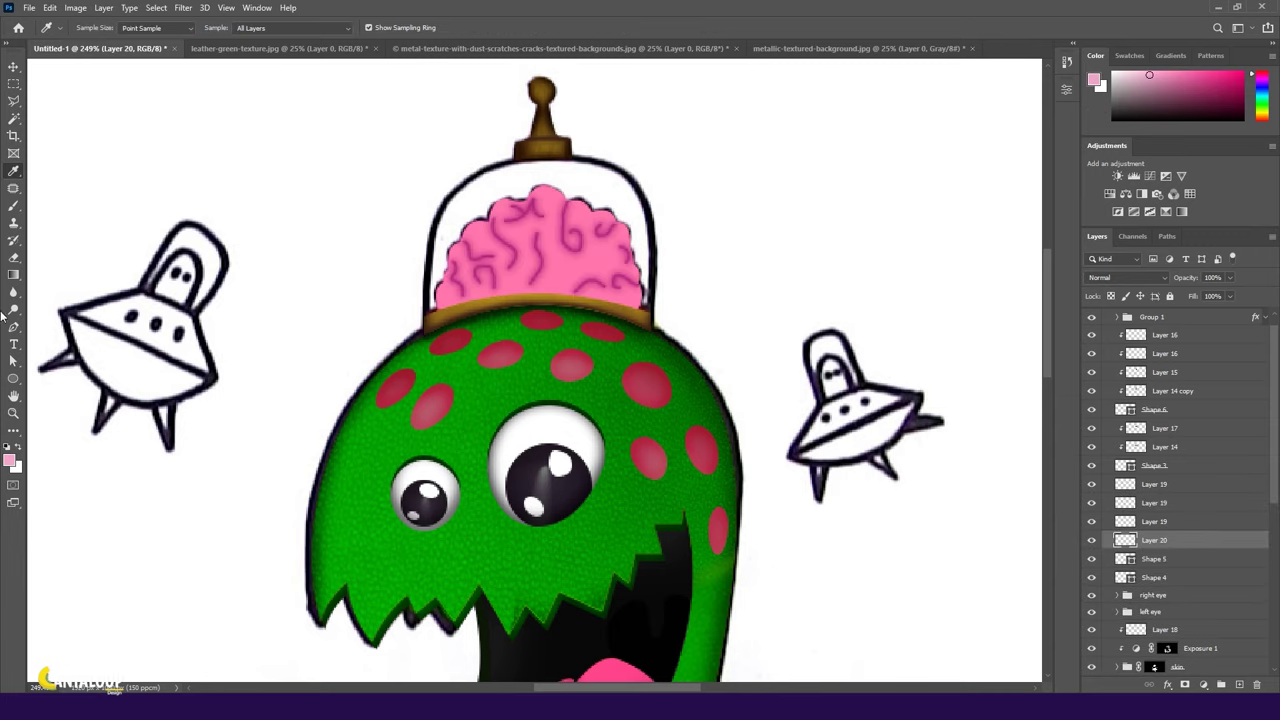
Paint a soft light-pink highlight on Layer 20 with a 47% opacity, 61% flow brush.
{"action": "key", "text": "ctrl+bracketright"}
{"action": "key", "text": "ctrl+bracketright"}
{"action": "key", "text": "ctrl+bracketright"}
{"action": "key", "text": "b"}
{"action": "scroll", "coordinate": [632, 194], "scroll_direction": "up", "scroll_amount": 5}
{"action": "key", "text": "4"}
{"action": "key", "text": "7"}
{"action": "key", "text": "shift+6"}
{"action": "key", "text": "shift+1"}
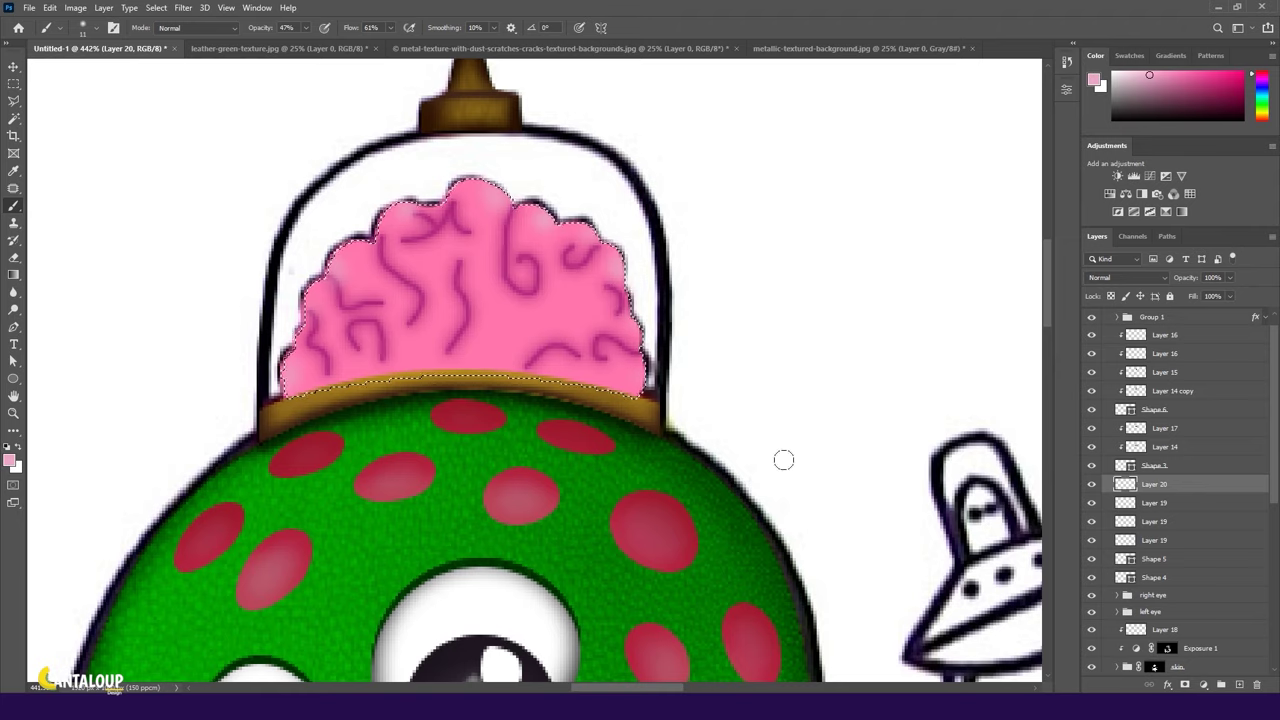
{"action": "left_click_drag", "start_coordinate": [535, 322], "coordinate": [480, 350]}
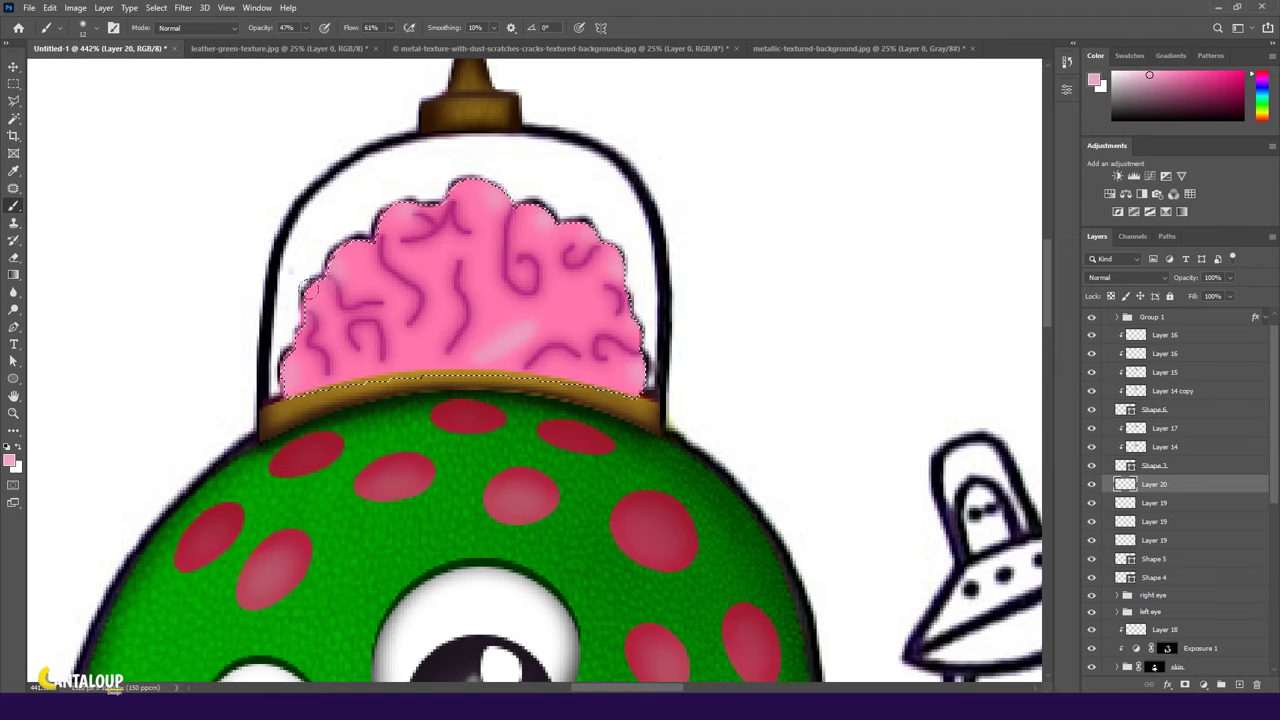
Compare the blurred veins and sample a dark magenta vein colour from the brain.
{"action": "right_click", "coordinate": [447, 272], "text": "alt"}
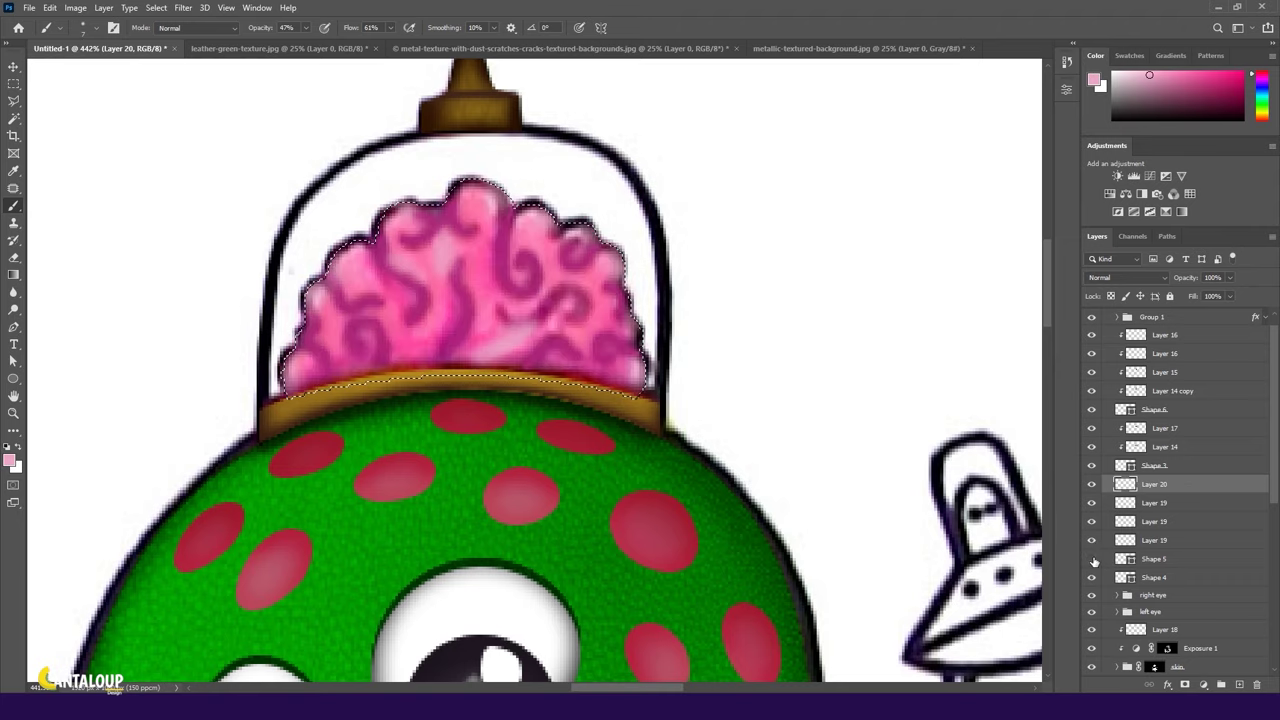
{"action": "left_click", "coordinate": [1092, 560]}
{"action": "left_click", "coordinate": [1092, 560]}
{"action": "left_click", "coordinate": [1092, 560]}
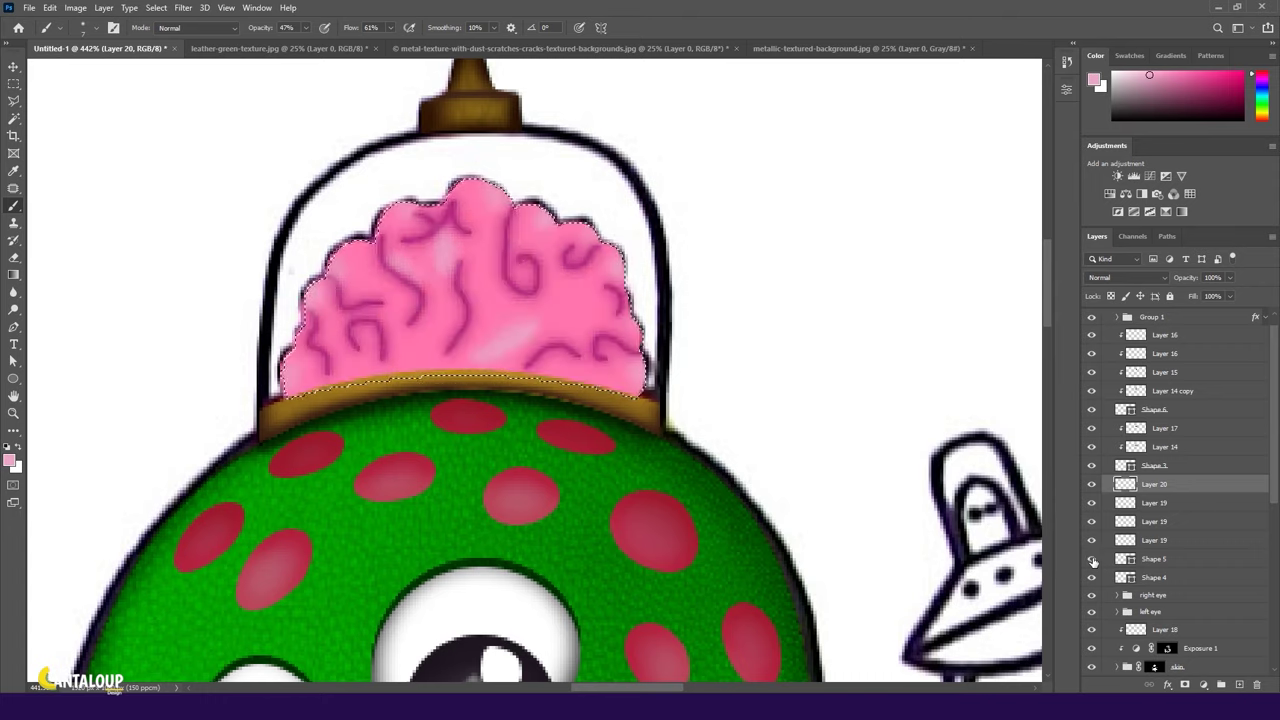
{"action": "key", "text": "i"}
{"action": "left_click", "coordinate": [423, 290]}
{"action": "left_click", "coordinate": [10, 460]}
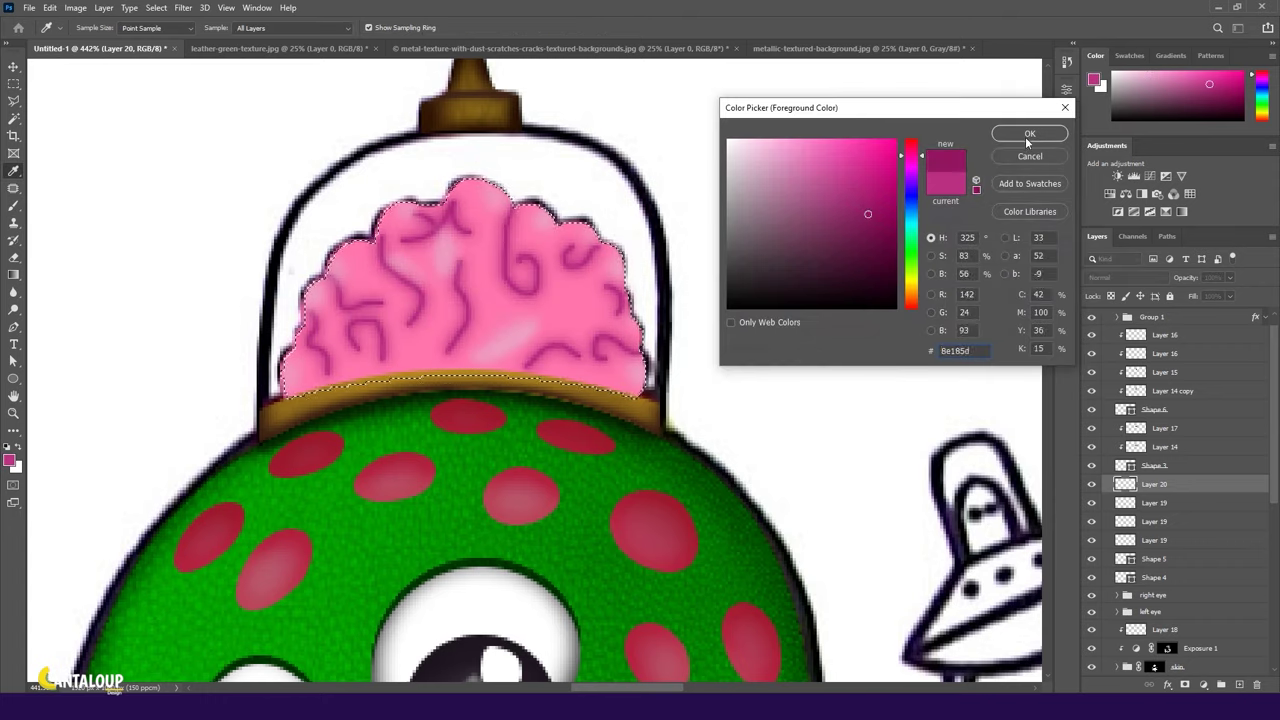
{"action": "left_click", "coordinate": [1028, 132]}
On new Layer 21, paint dark magenta veins across the brain's centre and left side.
{"action": "left_click", "coordinate": [1238, 684]}
{"action": "key", "text": "b"}
{"action": "scroll", "coordinate": [828, 480], "scroll_direction": "up", "scroll_amount": 1}
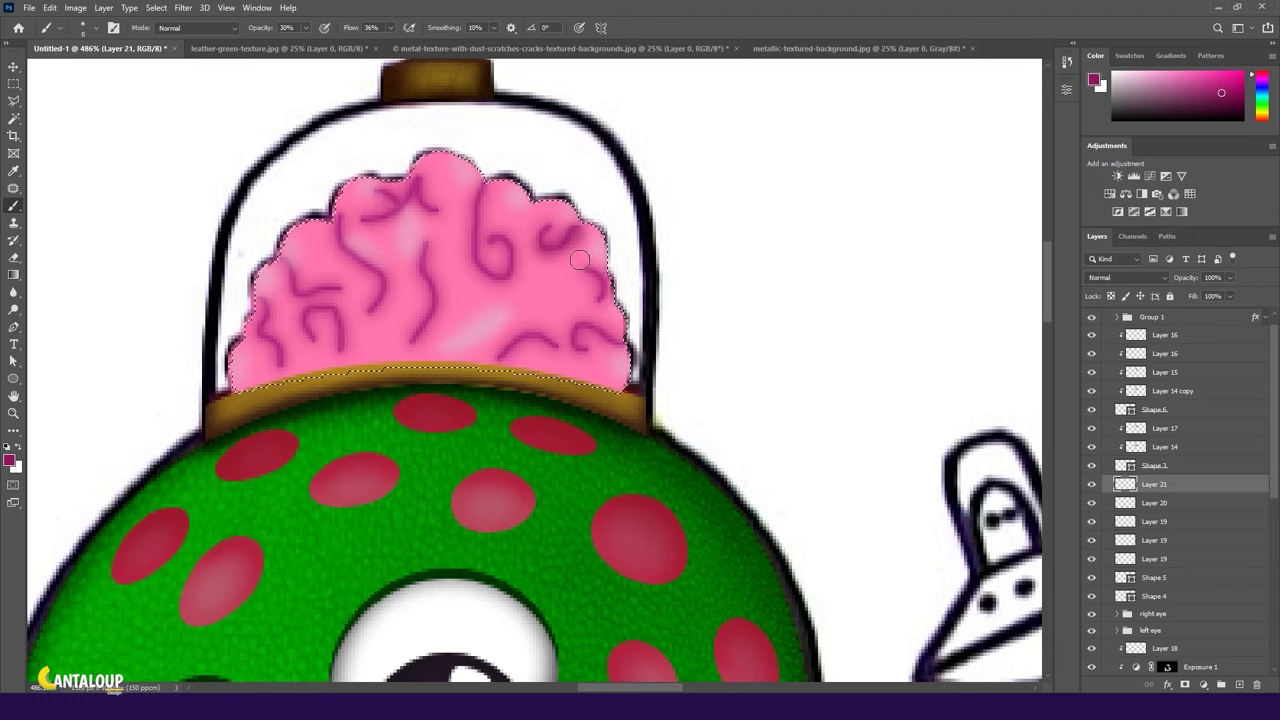
{"action": "left_click_drag", "start_coordinate": [532, 335], "coordinate": [515, 342]}
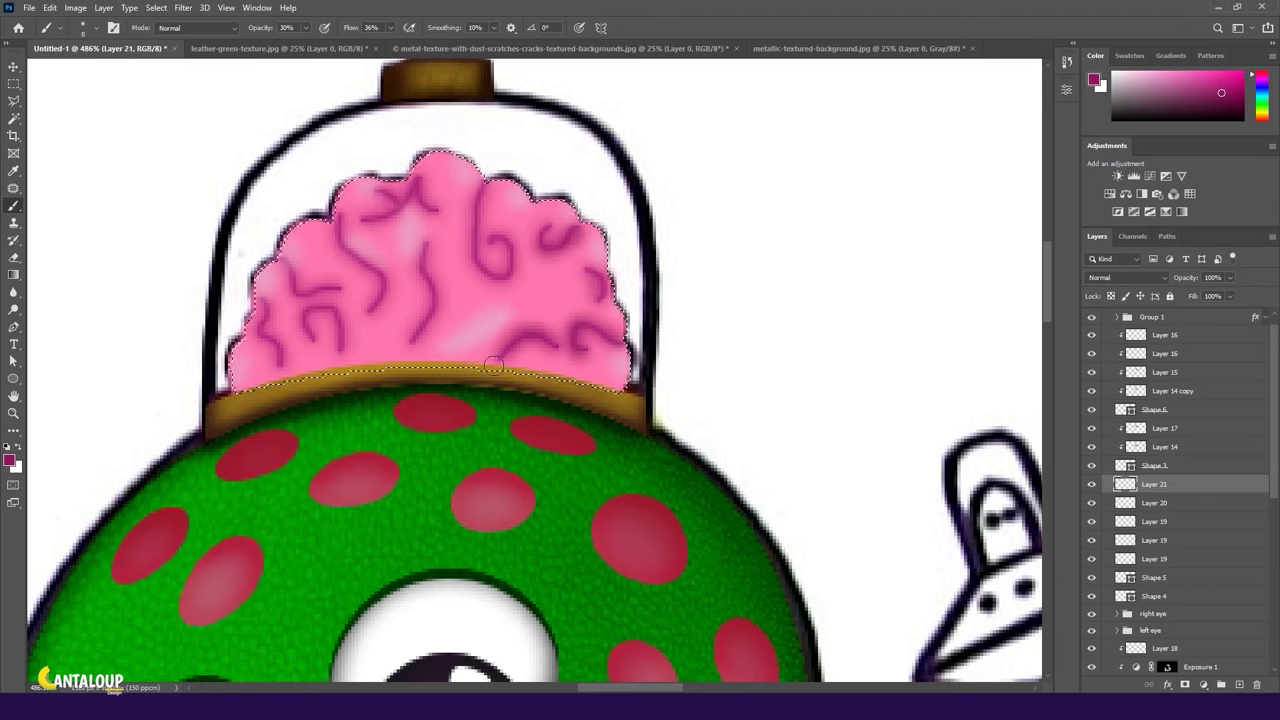
{"action": "mouse_move", "coordinate": [429, 267]}
{"action": "left_mouse_down"}
{"action": "mouse_move", "coordinate": [415, 342]}
{"action": "mouse_move", "coordinate": [423, 259]}
{"action": "left_mouse_up"}
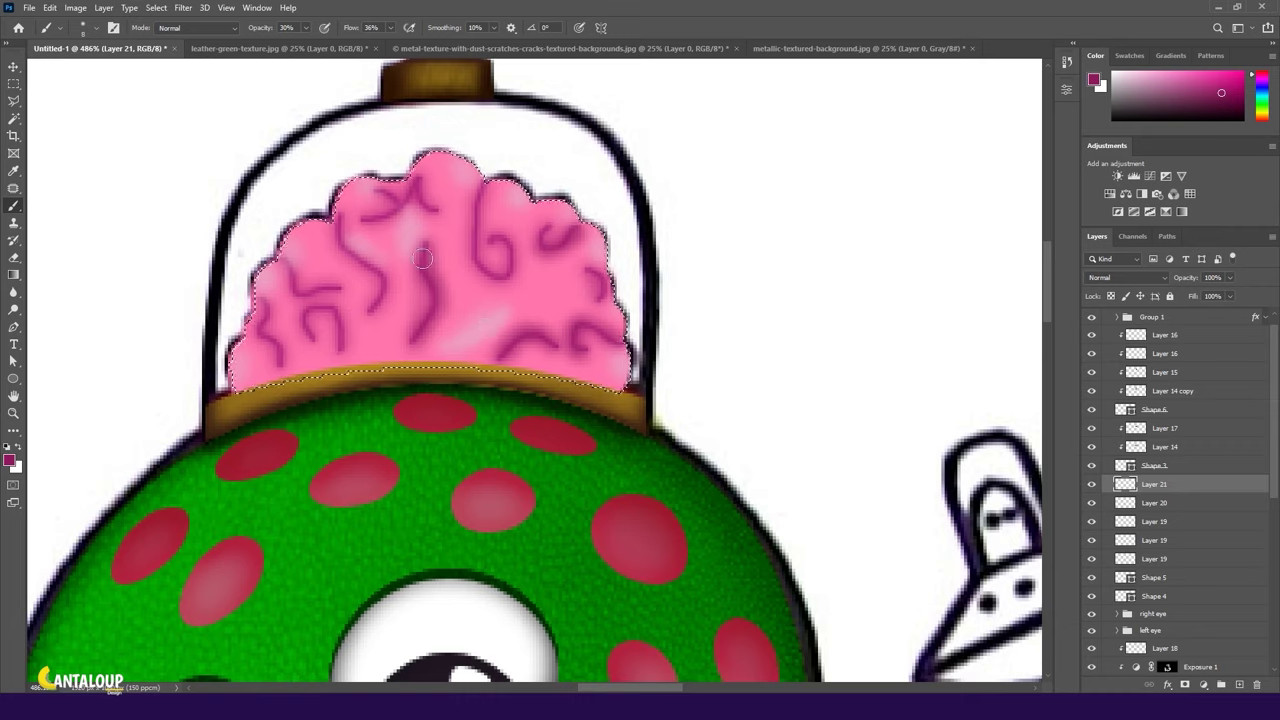
{"action": "left_click_drag", "start_coordinate": [350, 222], "coordinate": [365, 313]}
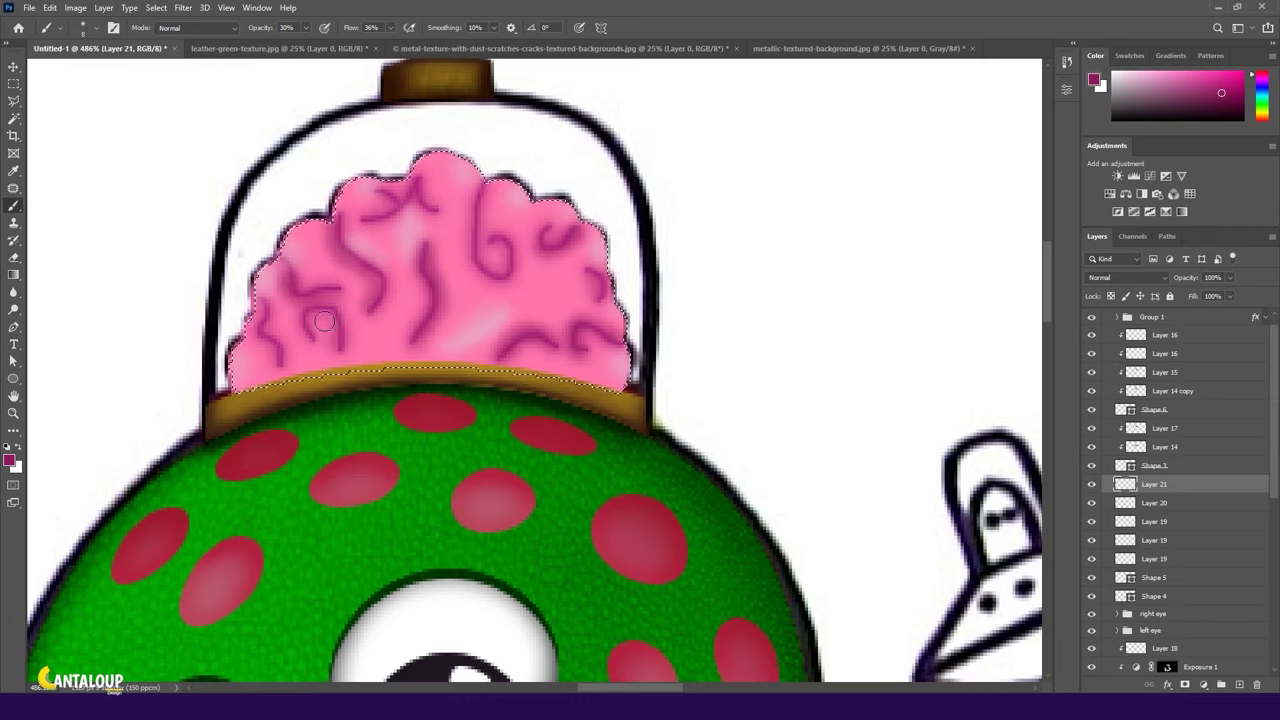
{"action": "mouse_move", "coordinate": [300, 339]}
{"action": "left_mouse_down"}
{"action": "mouse_move", "coordinate": [272, 305]}
{"action": "mouse_move", "coordinate": [256, 338]}
{"action": "left_mouse_up"}
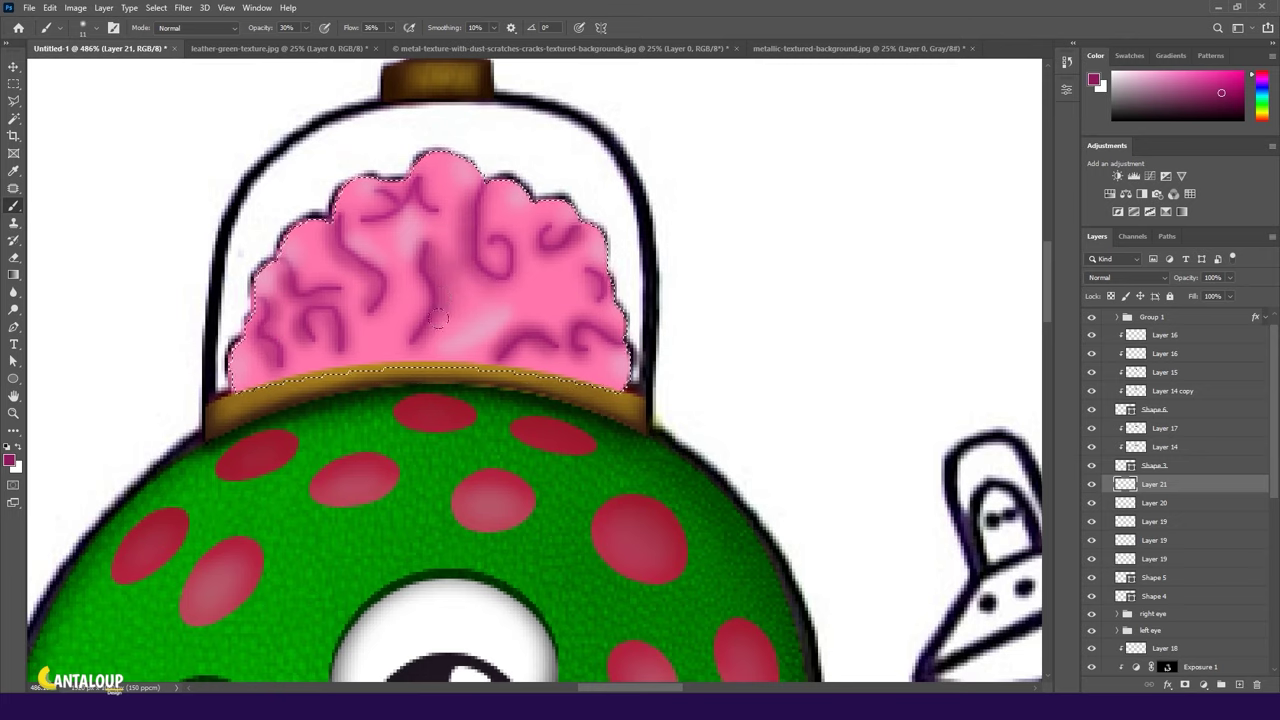
Cancel the accidental document close and return to the highlight layer.
{"action": "key", "text": "ctrl+w"}
{"action": "key", "text": "Escape"}
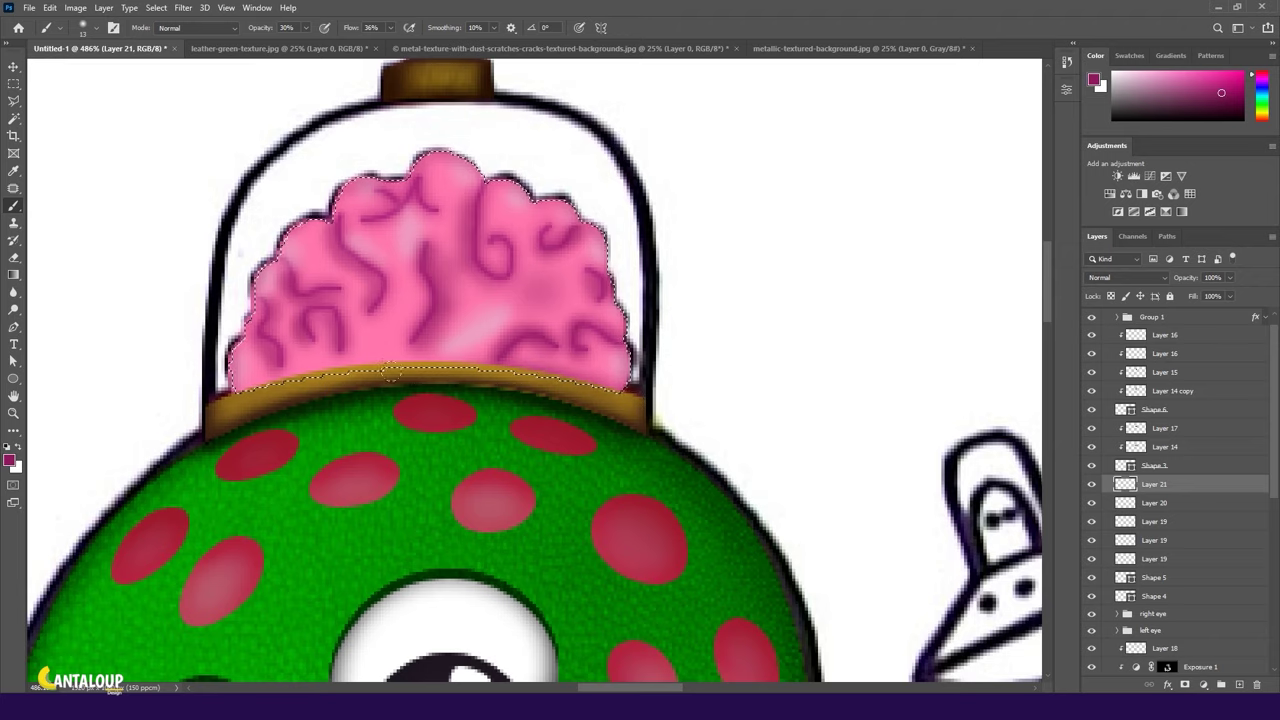
{"action": "left_click", "coordinate": [1122, 503]}
Soften the brain's left grooves with light pink and compare against the brain shape.
{"action": "left_click", "coordinate": [486, 307], "text": "alt"}
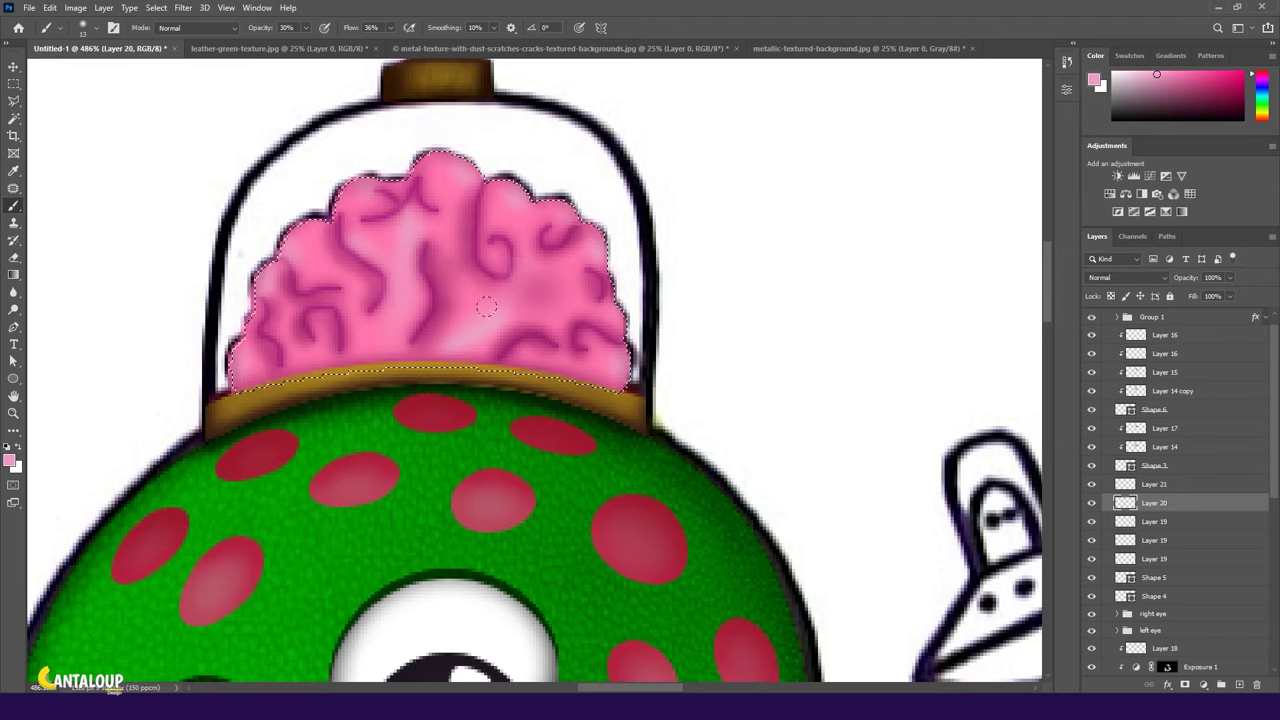
{"action": "left_click_drag", "start_coordinate": [345, 195], "coordinate": [352, 312]}
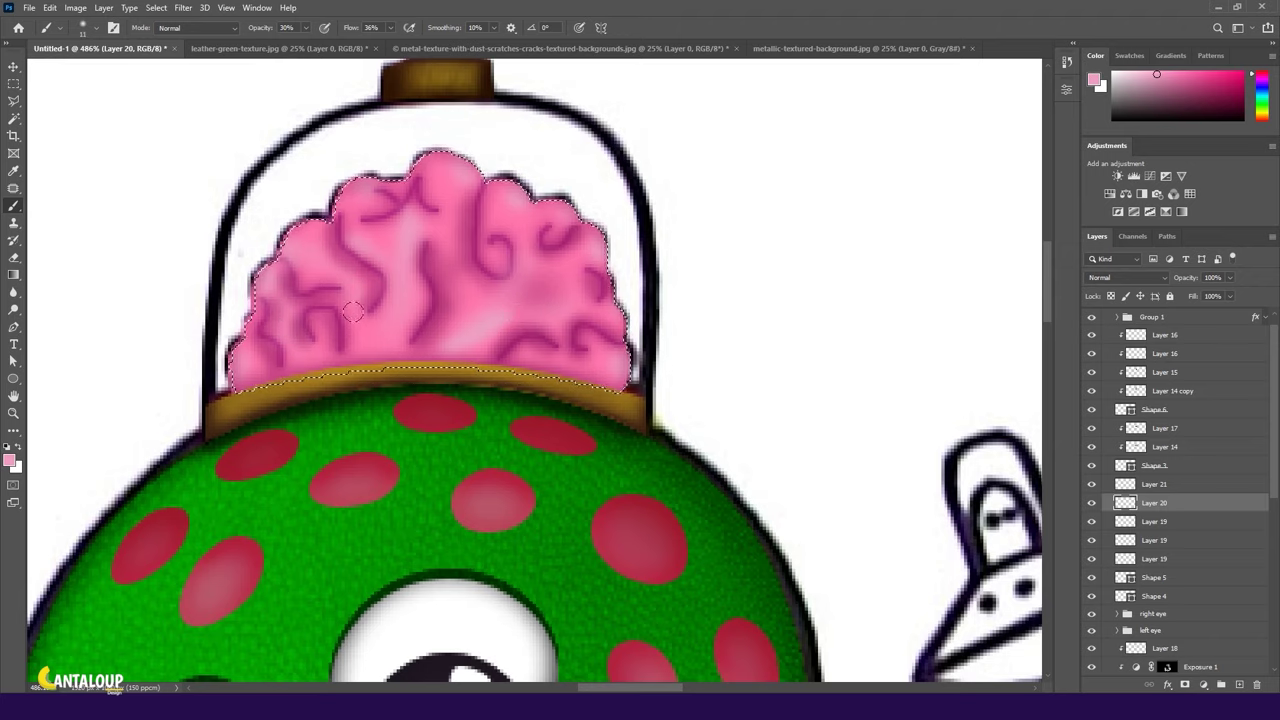
{"action": "scroll", "coordinate": [495, 312], "scroll_direction": "down", "scroll_amount": 5}
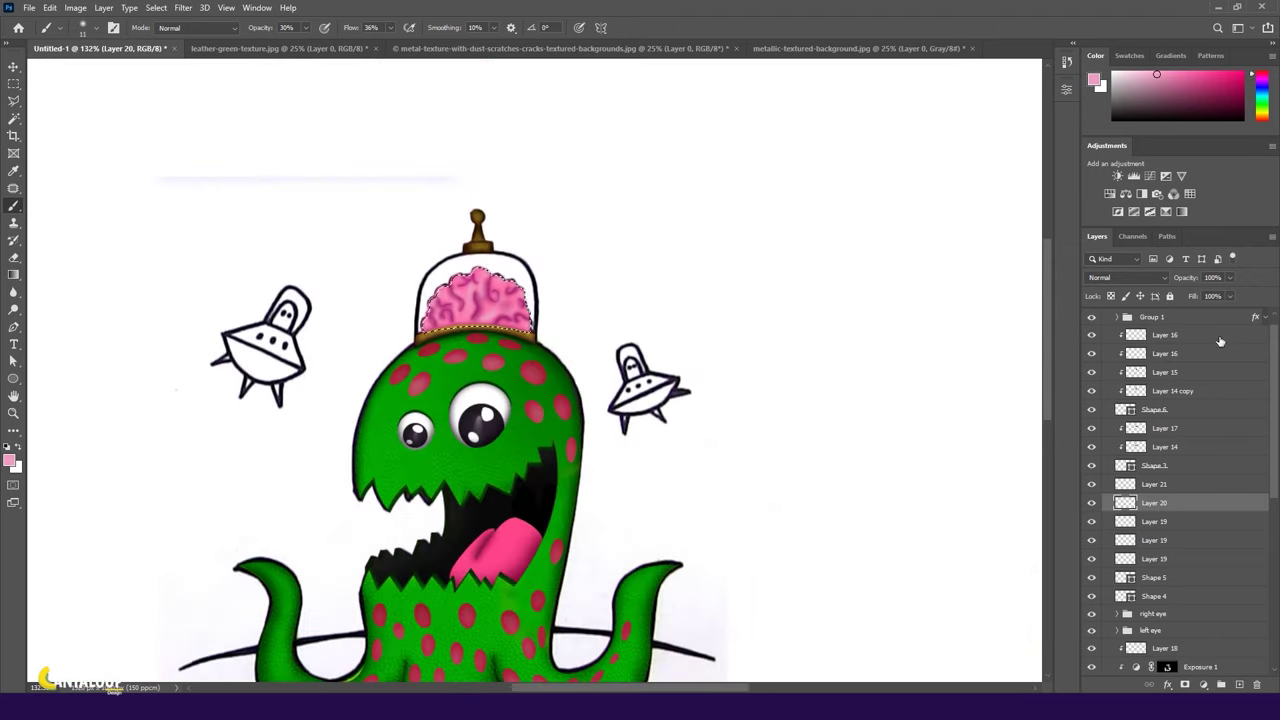
{"action": "left_click", "coordinate": [1128, 558]}
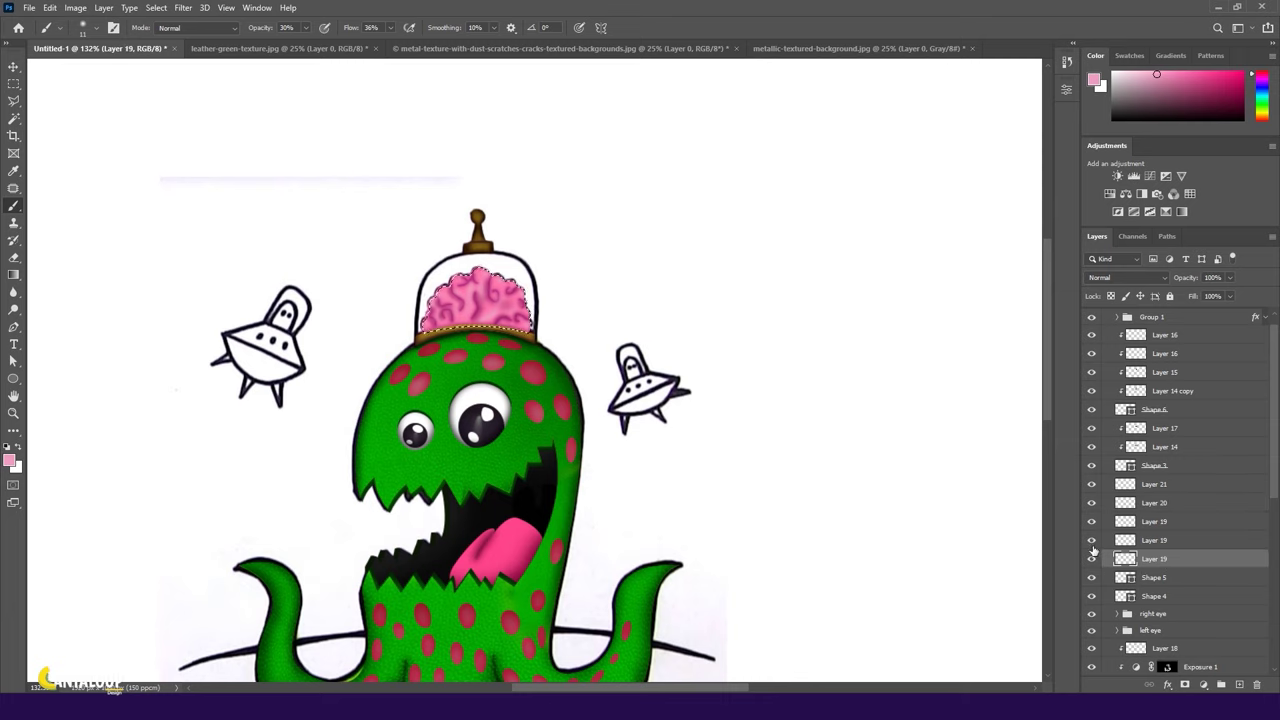
{"action": "left_click", "coordinate": [1091, 577]}
{"action": "left_click", "coordinate": [1091, 577]}
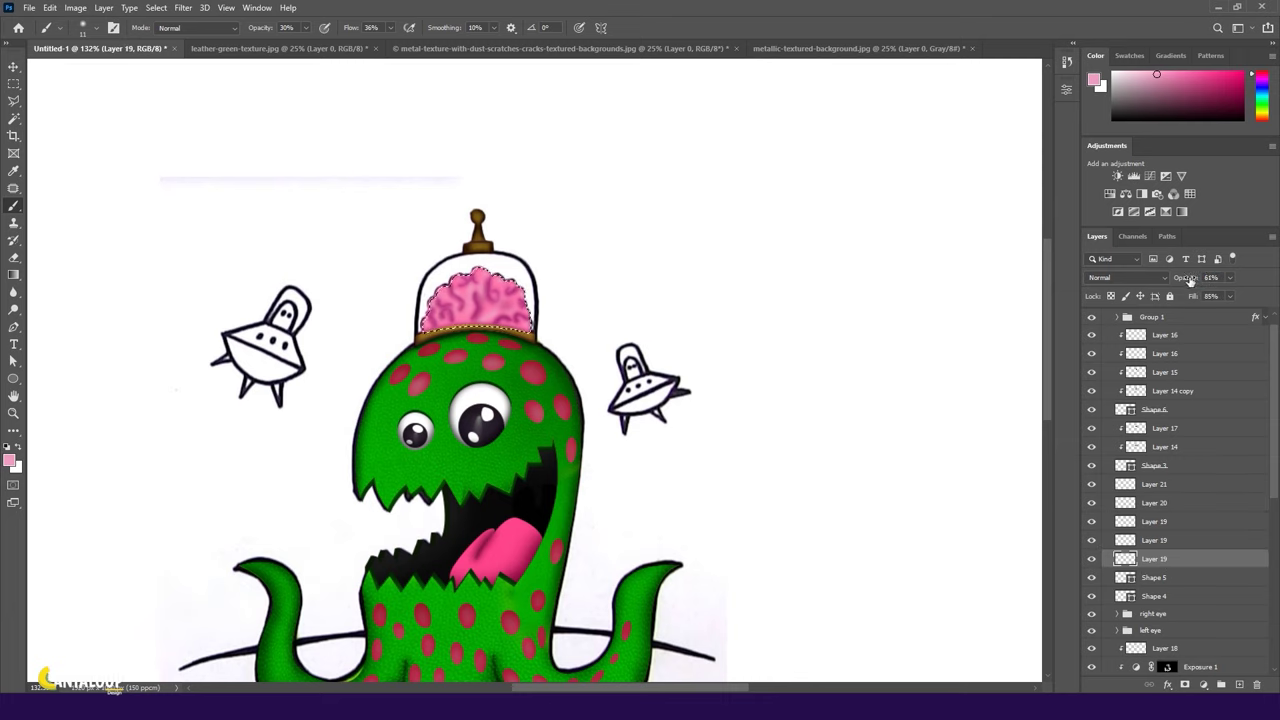
Clip the vein, shading and Layer 20 layers to the brain shape.
{"action": "left_click", "coordinate": [1135, 335]}
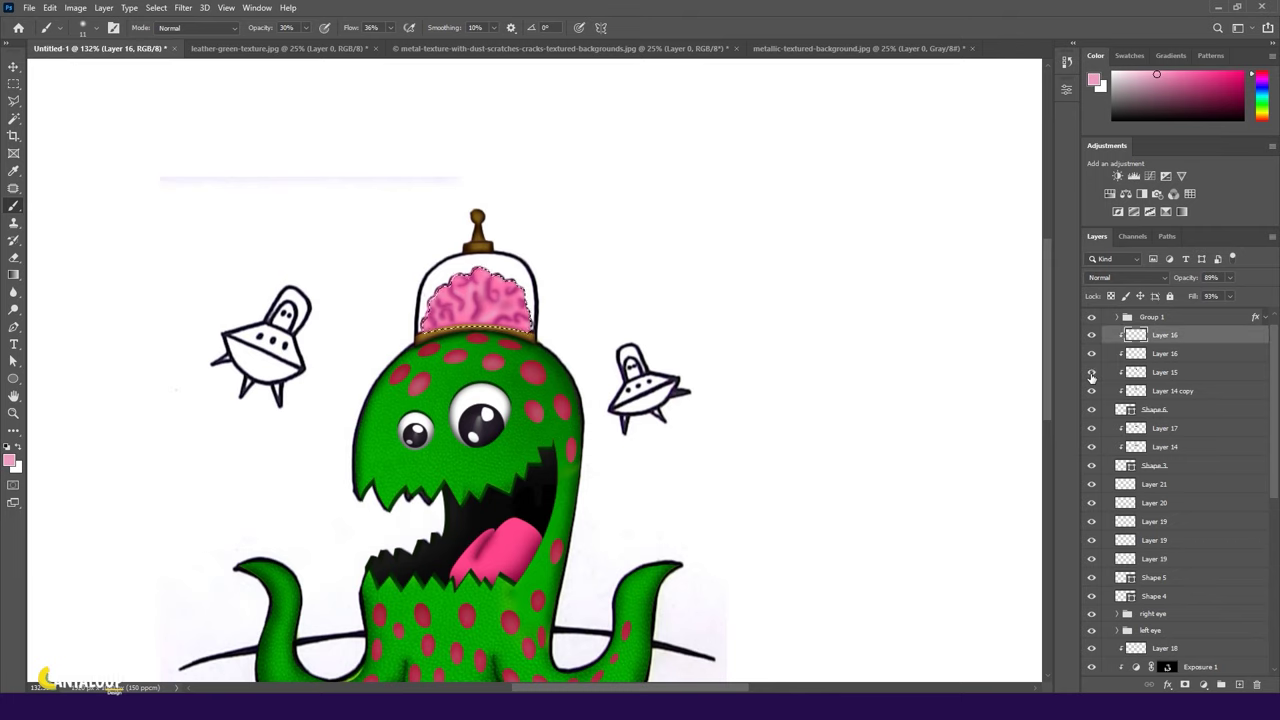
{"action": "left_click", "coordinate": [1130, 372]}
{"action": "left_click", "coordinate": [1182, 279]}
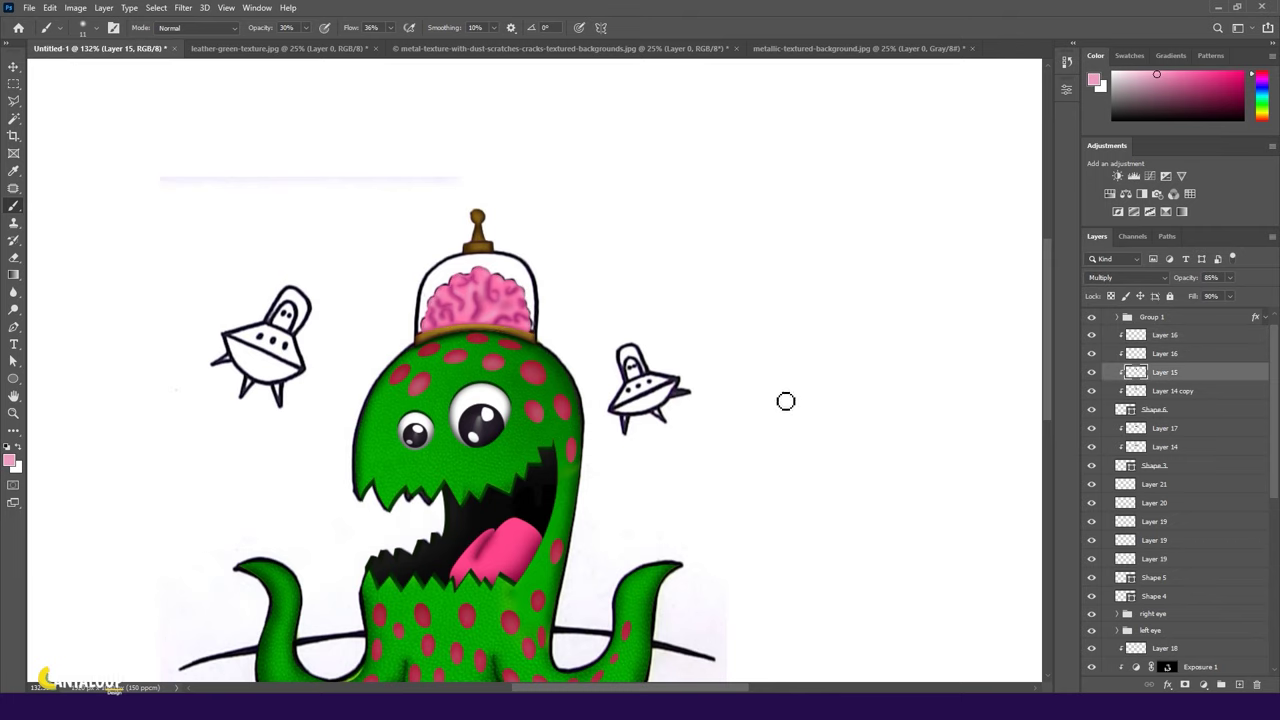
{"action": "left_click", "coordinate": [1150, 577]}
{"action": "left_click", "coordinate": [1150, 484]}
{"action": "left_click", "coordinate": [1130, 550], "text": "alt"}
{"action": "left_click", "coordinate": [1130, 531], "text": "alt"}
{"action": "left_click", "coordinate": [1128, 508], "text": "alt"}
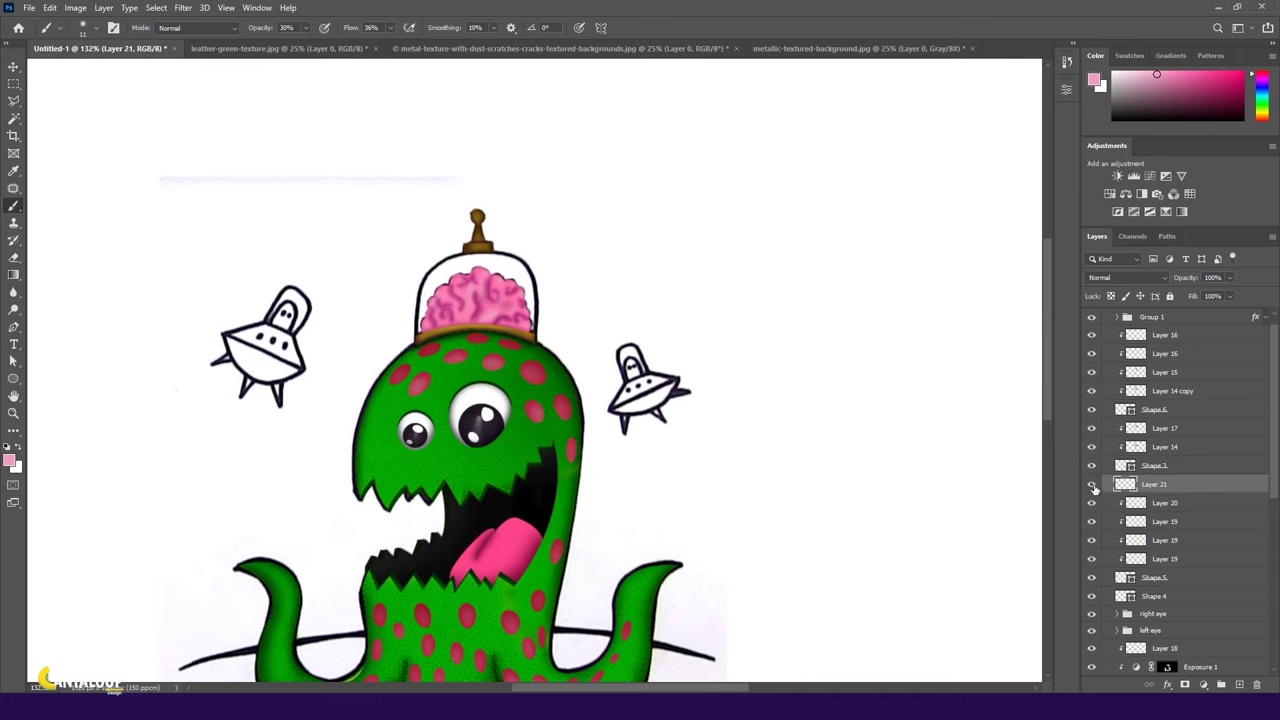
Sample the brain's darker pink and load the brain outline as a selection for shading.
{"action": "left_click", "coordinate": [14, 171]}
{"action": "left_click", "coordinate": [477, 279]}
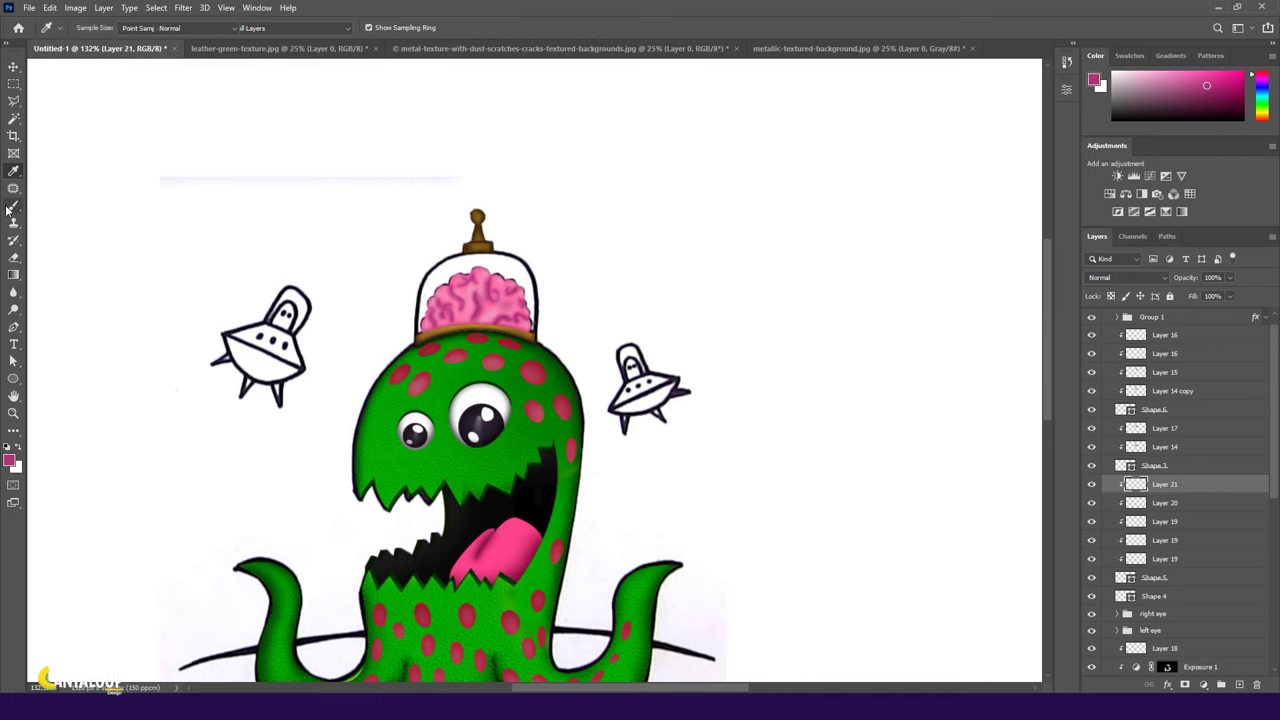
{"action": "left_click", "coordinate": [13, 206]}
{"action": "left_click", "coordinate": [1143, 524], "text": "ctrl"}
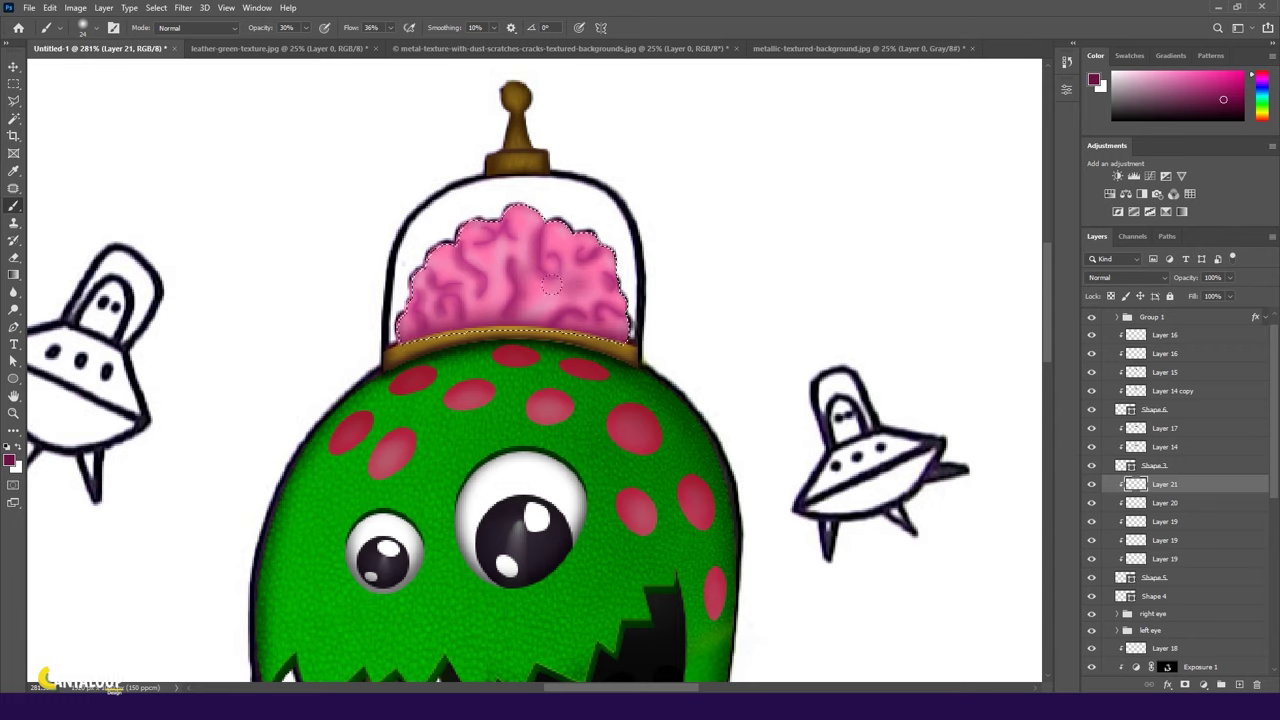
{"action": "key", "text": "ctrl+d"}
{"action": "scroll", "coordinate": [475, 250], "scroll_direction": "down", "scroll_amount": 3}
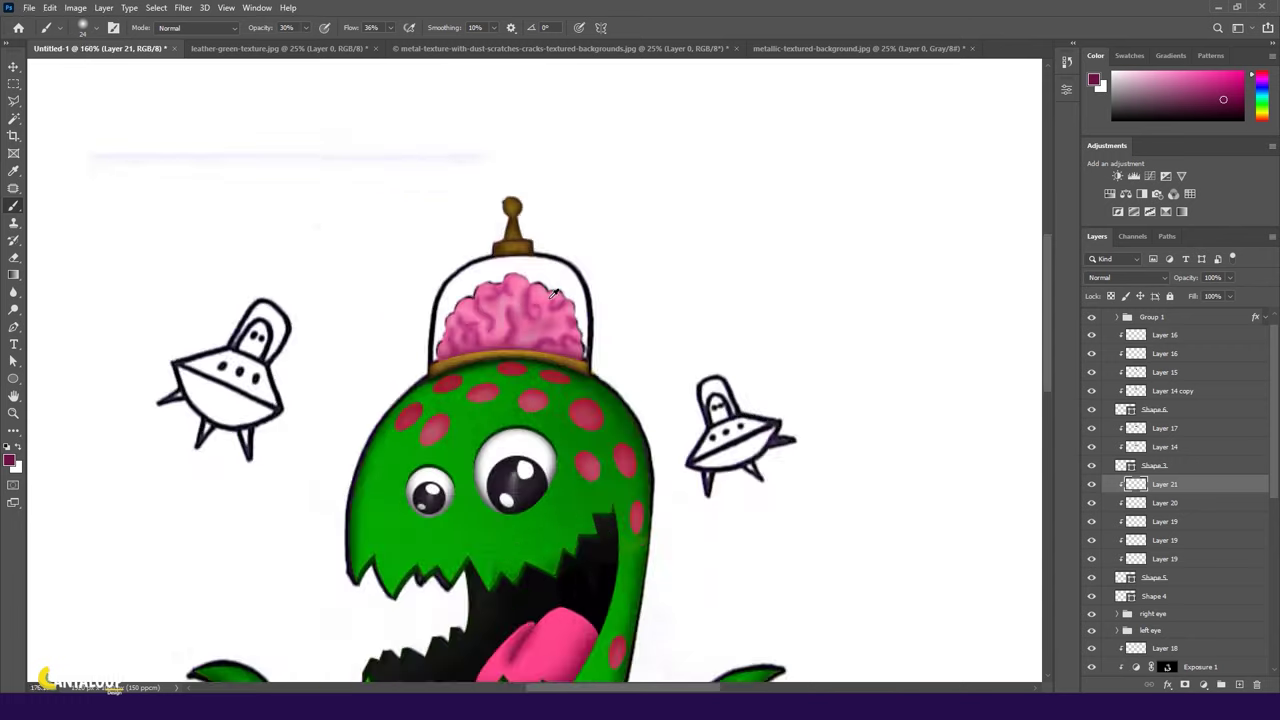
{"action": "scroll", "coordinate": [532, 302], "scroll_direction": "up", "scroll_amount": 5}
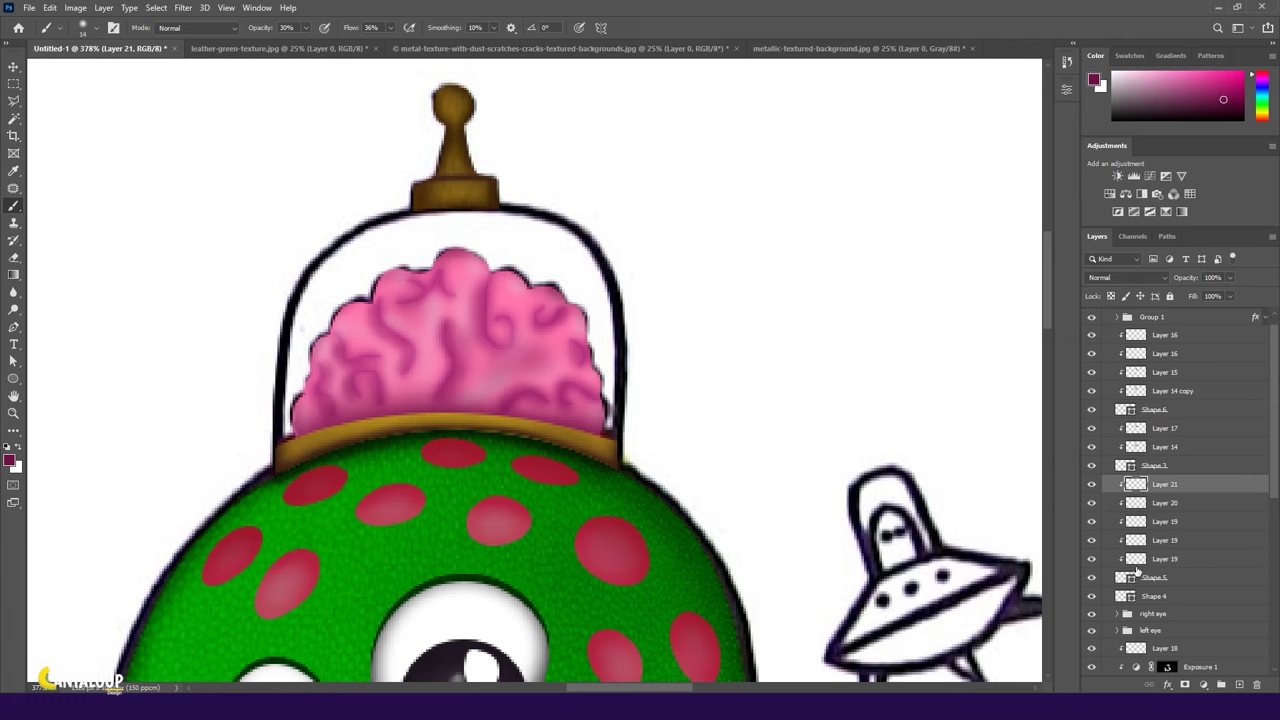
{"action": "left_click", "coordinate": [1136, 562], "text": "ctrl"}
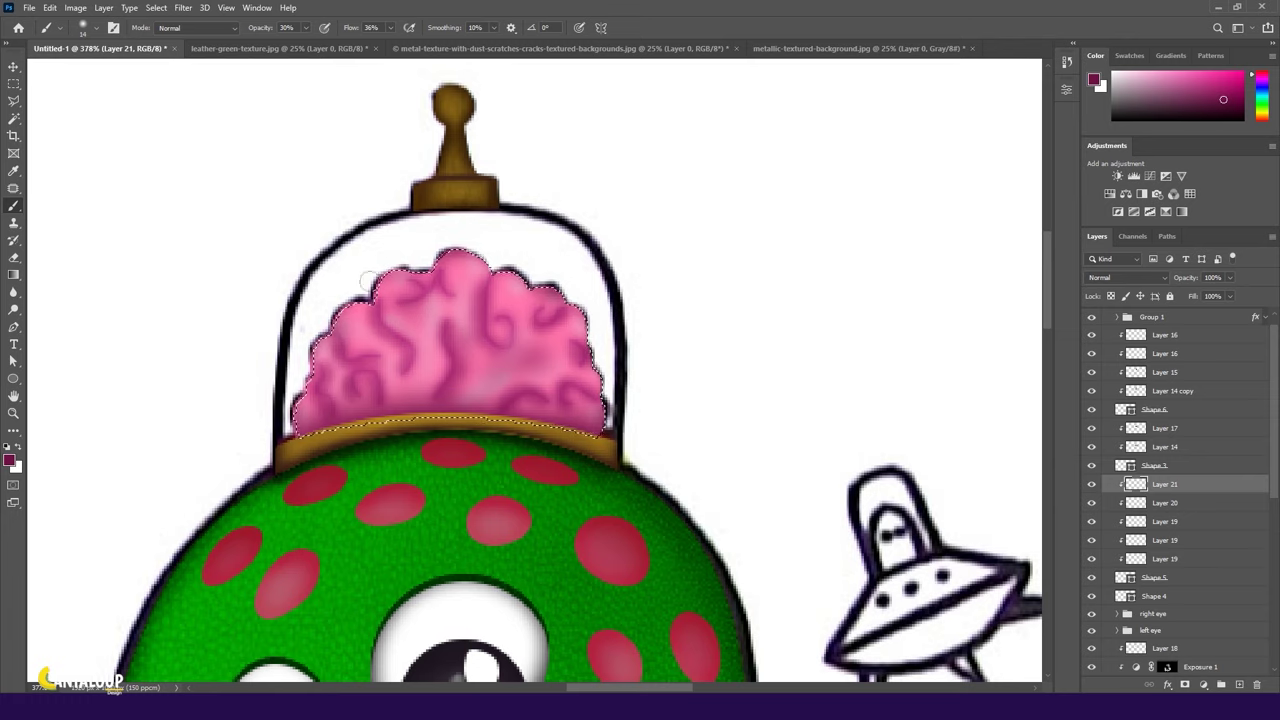
{"action": "scroll", "coordinate": [541, 336], "scroll_direction": "down", "scroll_amount": 5}
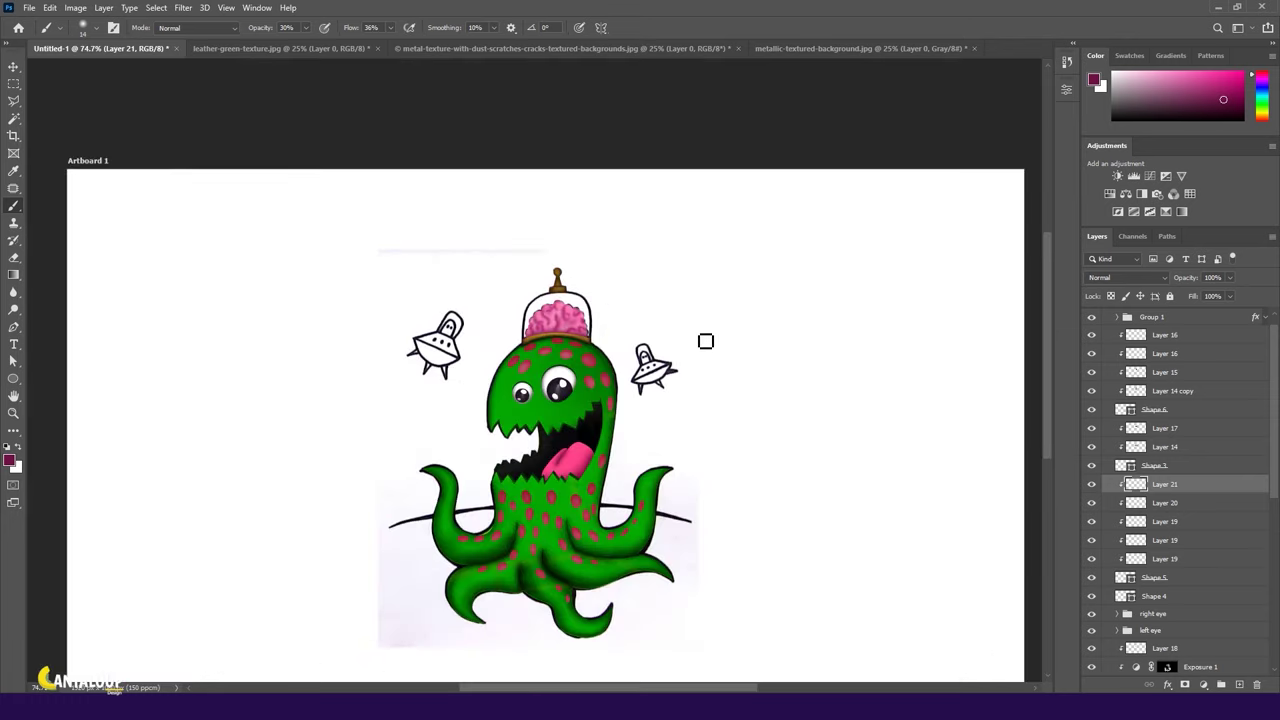
Move the dome shape lower in the stack and place the glass texture over the dome.
{"action": "scroll", "coordinate": [589, 390], "scroll_direction": "up", "scroll_amount": 1}
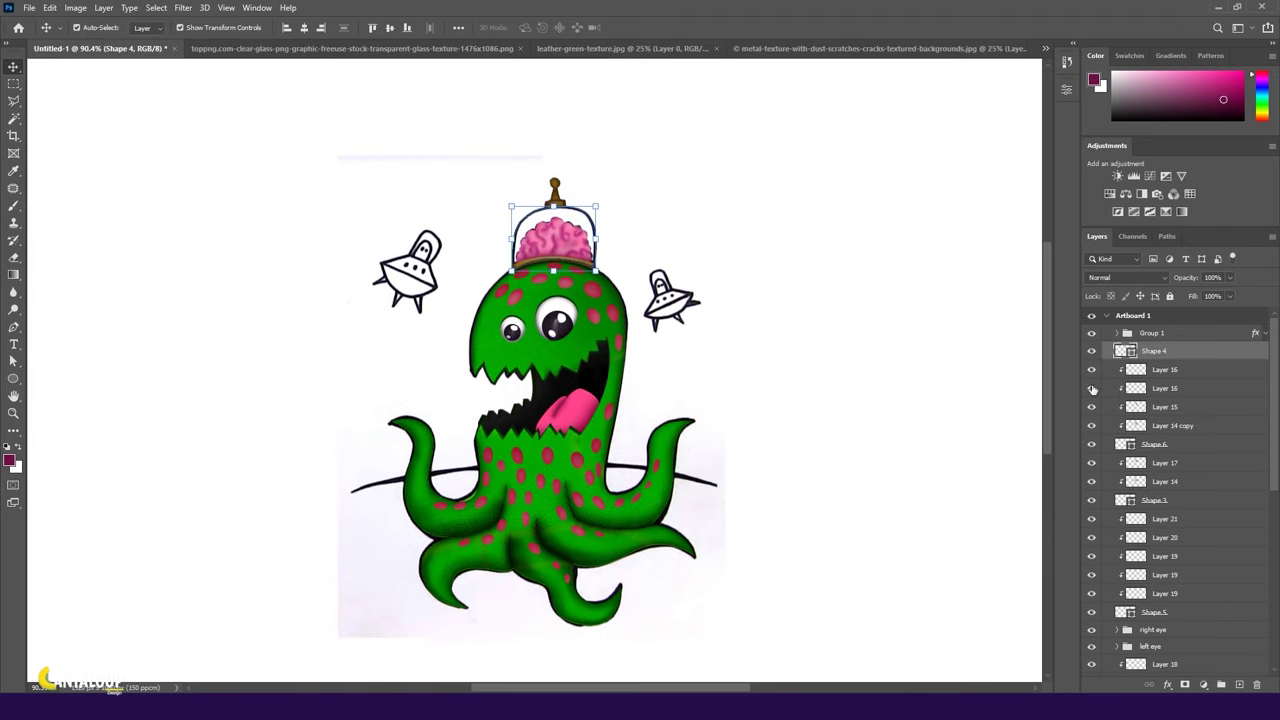
{"action": "left_click", "coordinate": [1092, 445]}
{"action": "left_click_drag", "start_coordinate": [1088, 502], "coordinate": [1104, 412]}
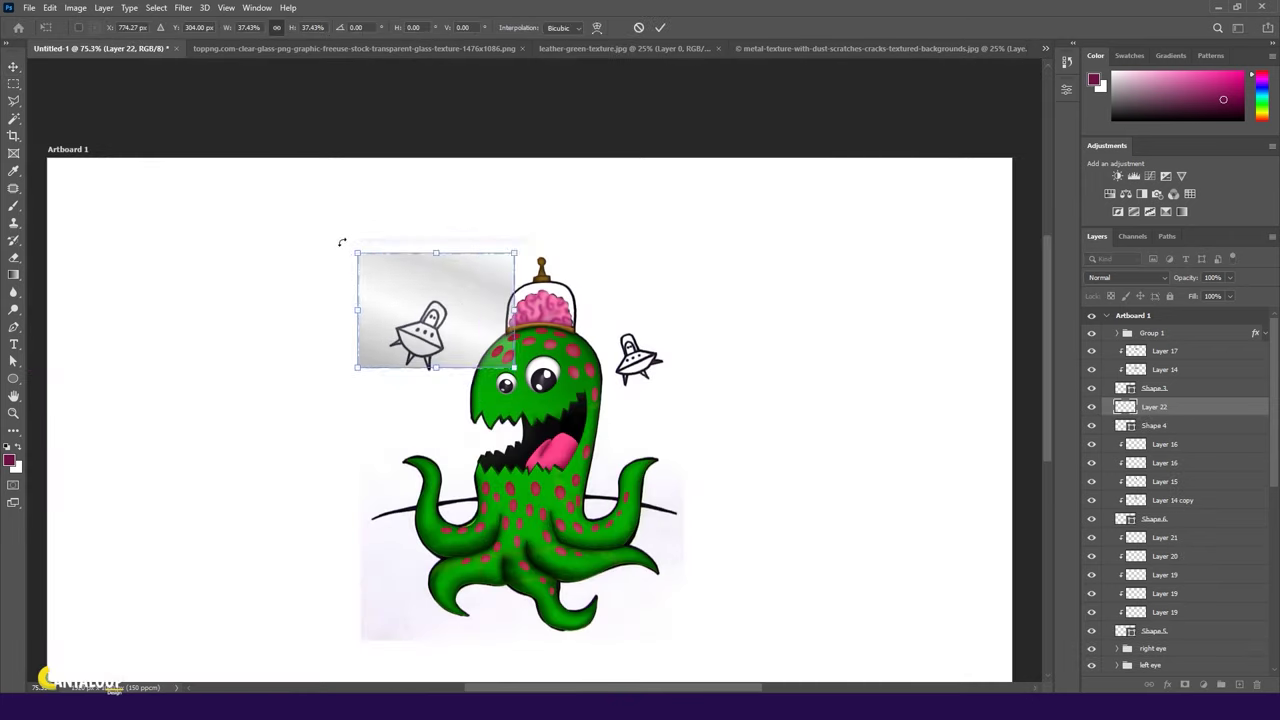
{"action": "left_click_drag", "start_coordinate": [436, 310], "coordinate": [510, 322]}
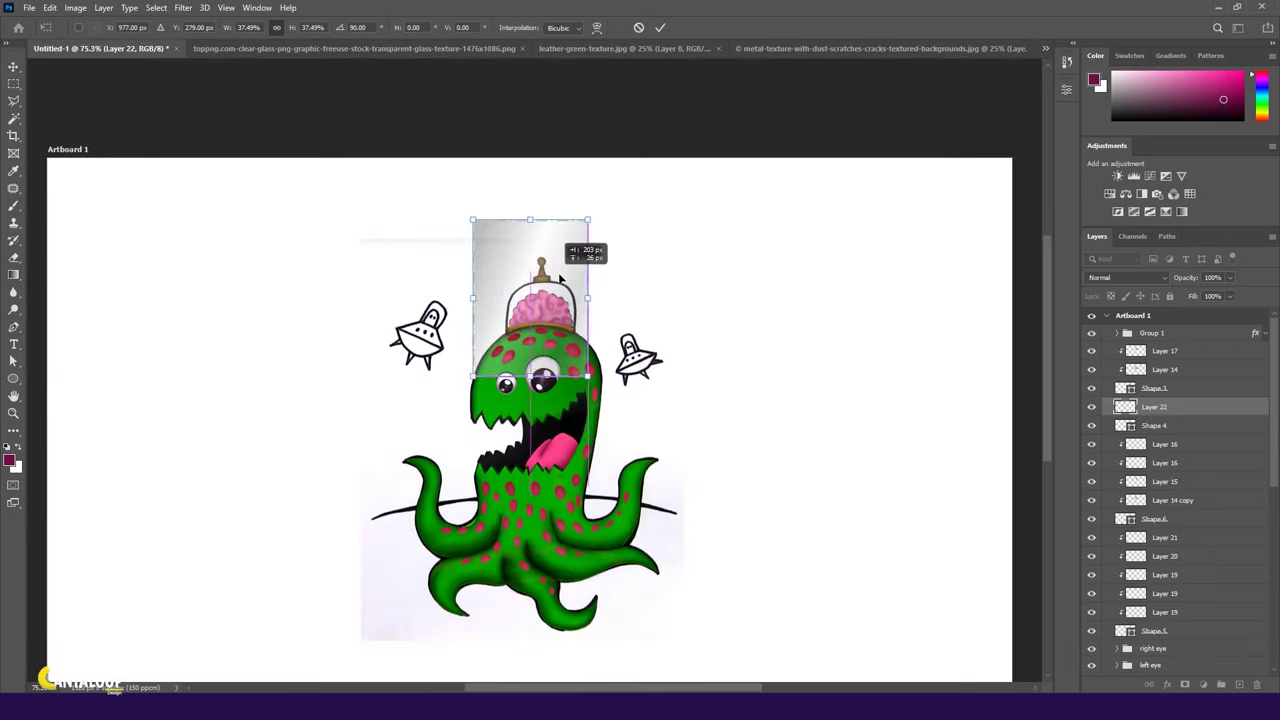
{"action": "scroll", "coordinate": [666, 334], "scroll_direction": "up", "scroll_amount": 3}
{"action": "key", "text": "Return"}
Scale and rotate the glass texture to fit the dome.
{"action": "left_click", "coordinate": [560, 229], "text": "ctrl"}
{"action": "key", "text": "ctrl+t"}
{"action": "mouse_move", "coordinate": [634, 337]}
{"action": "left_mouse_down"}
{"action": "mouse_move", "coordinate": [604, 337]}
{"action": "mouse_move", "coordinate": [623, 337]}
{"action": "left_mouse_up"}
{"action": "mouse_move", "coordinate": [634, 464]}
{"action": "left_mouse_down"}
{"action": "mouse_move", "coordinate": [650, 452]}
{"action": "mouse_move", "coordinate": [628, 396]}
{"action": "left_mouse_up"}
{"action": "left_click_drag", "start_coordinate": [410, 236], "coordinate": [420, 250]}
{"action": "left_click_drag", "start_coordinate": [592, 186], "coordinate": [583, 212]}
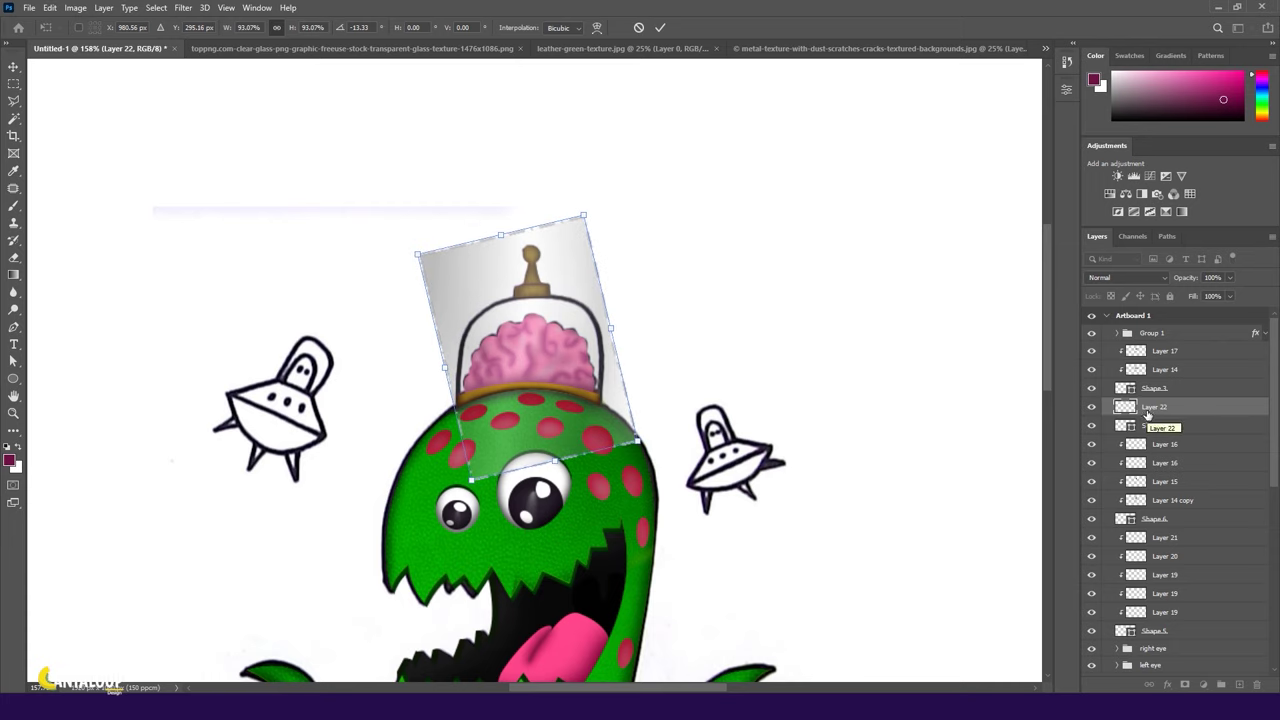
{"action": "key", "text": "Return"}
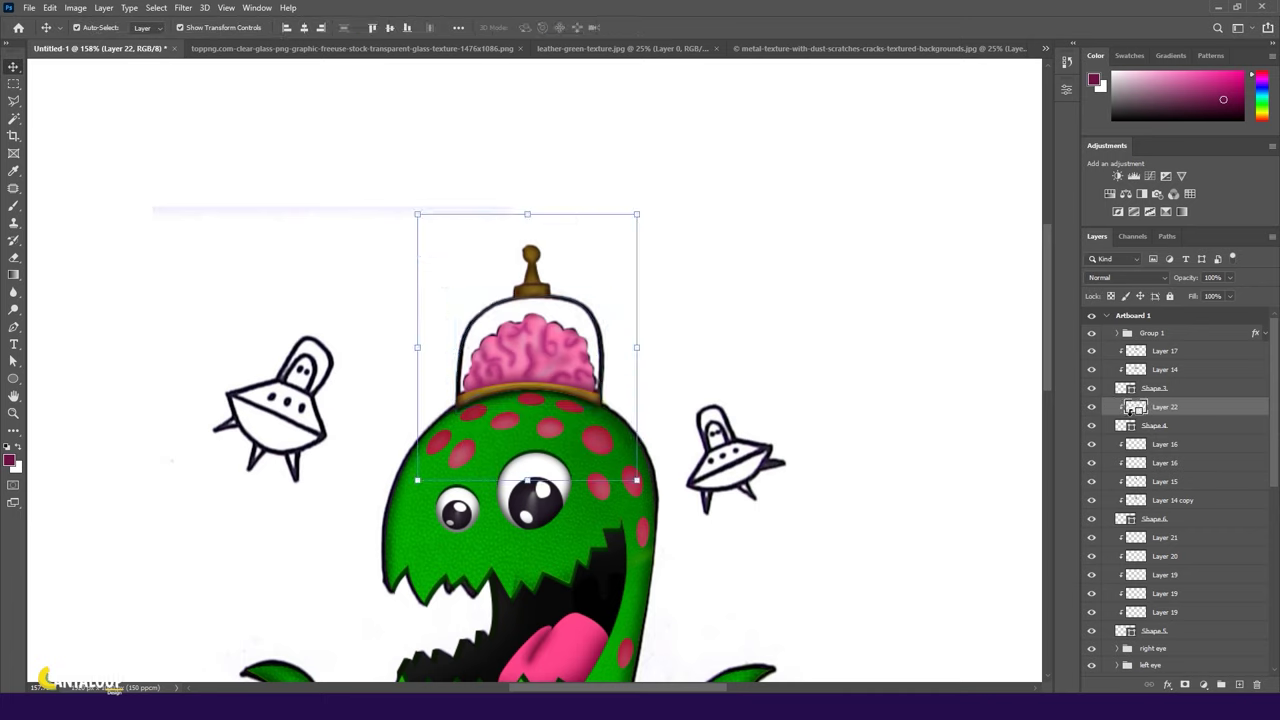
Set the dome shape's style opacity to zero and remove its outline.
{"action": "double_click", "coordinate": [1200, 425]}
{"action": "key", "text": "Return"}
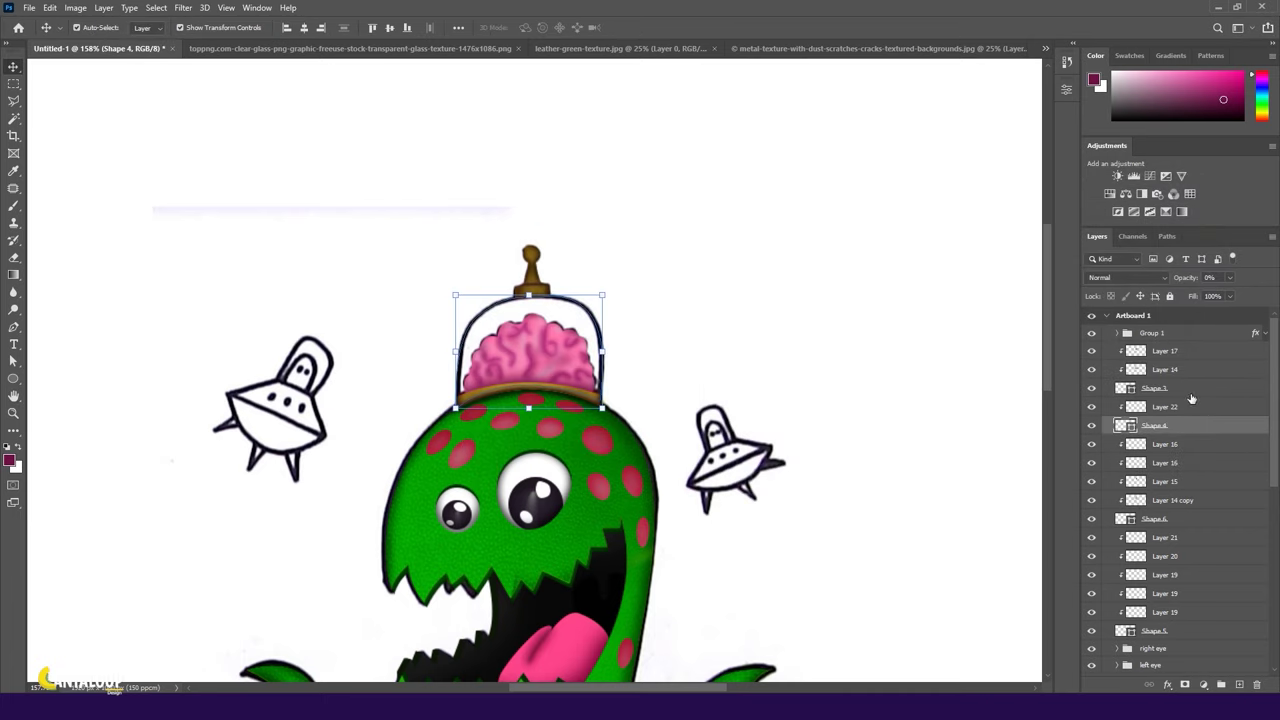
{"action": "key", "text": "a"}
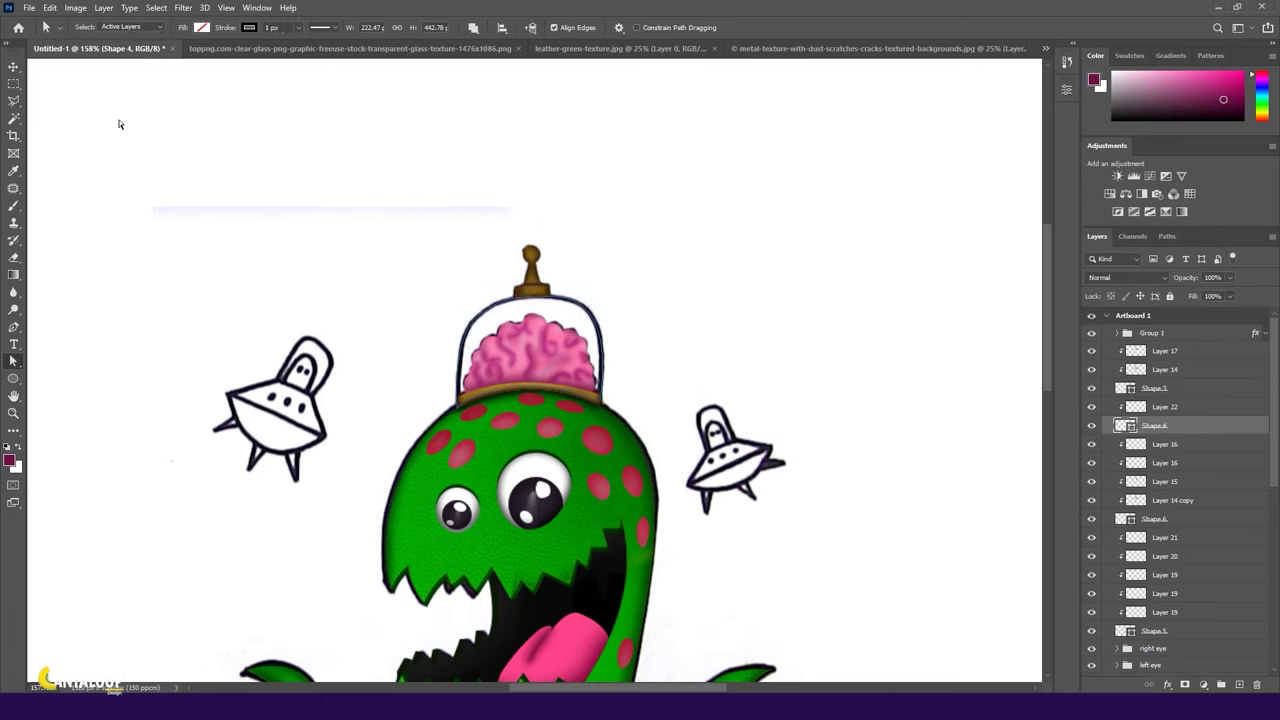
{"action": "left_click", "coordinate": [203, 27]}
{"action": "left_click", "coordinate": [248, 27]}
{"action": "left_click", "coordinate": [171, 52]}
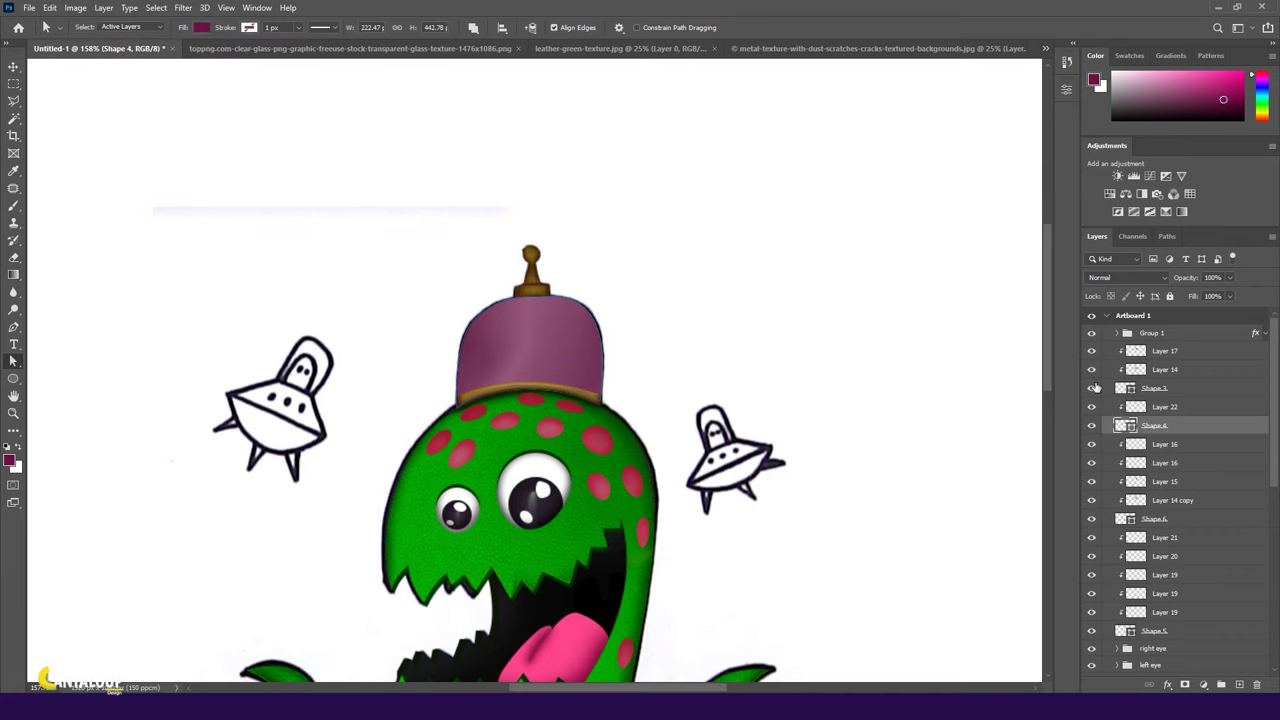
Give the dome a light blue fill, trying Soft Light blending before returning to Normal.
{"action": "left_click", "coordinate": [201, 27]}
{"action": "left_click", "coordinate": [289, 48]}
{"action": "left_click", "coordinate": [772, 147]}
{"action": "left_click", "coordinate": [1029, 131]}
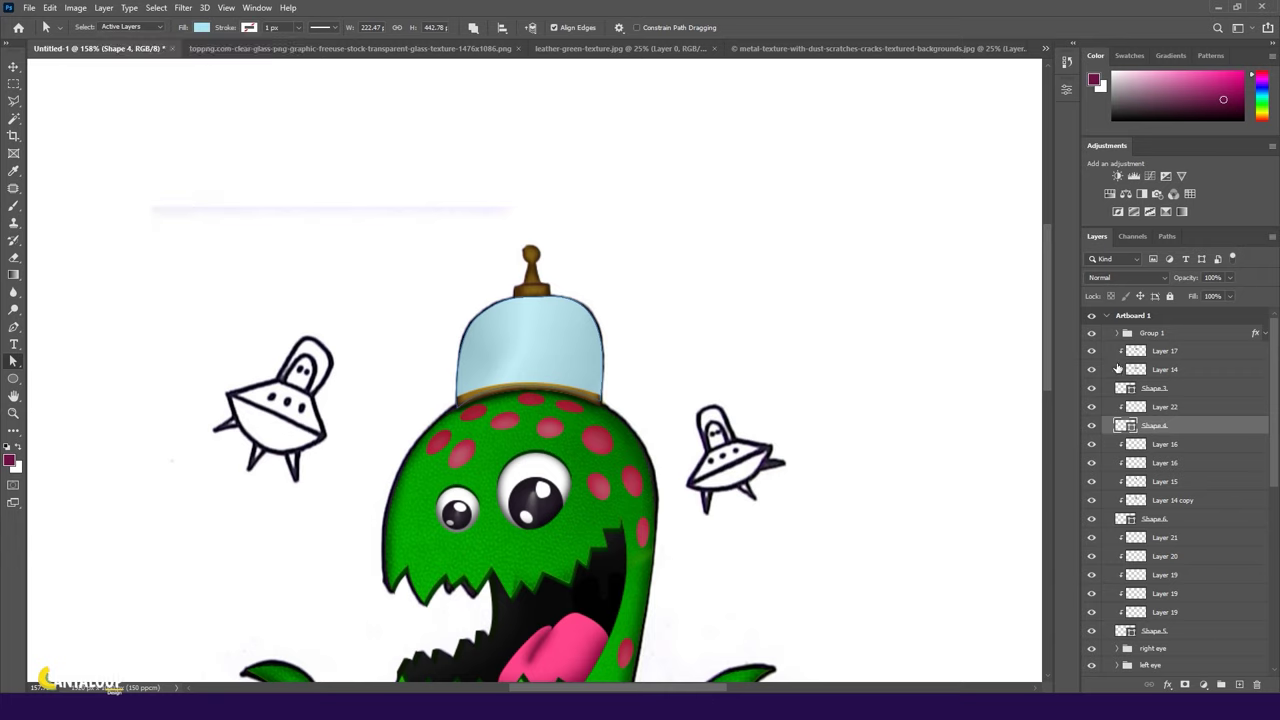
{"action": "left_click", "coordinate": [1125, 277]}
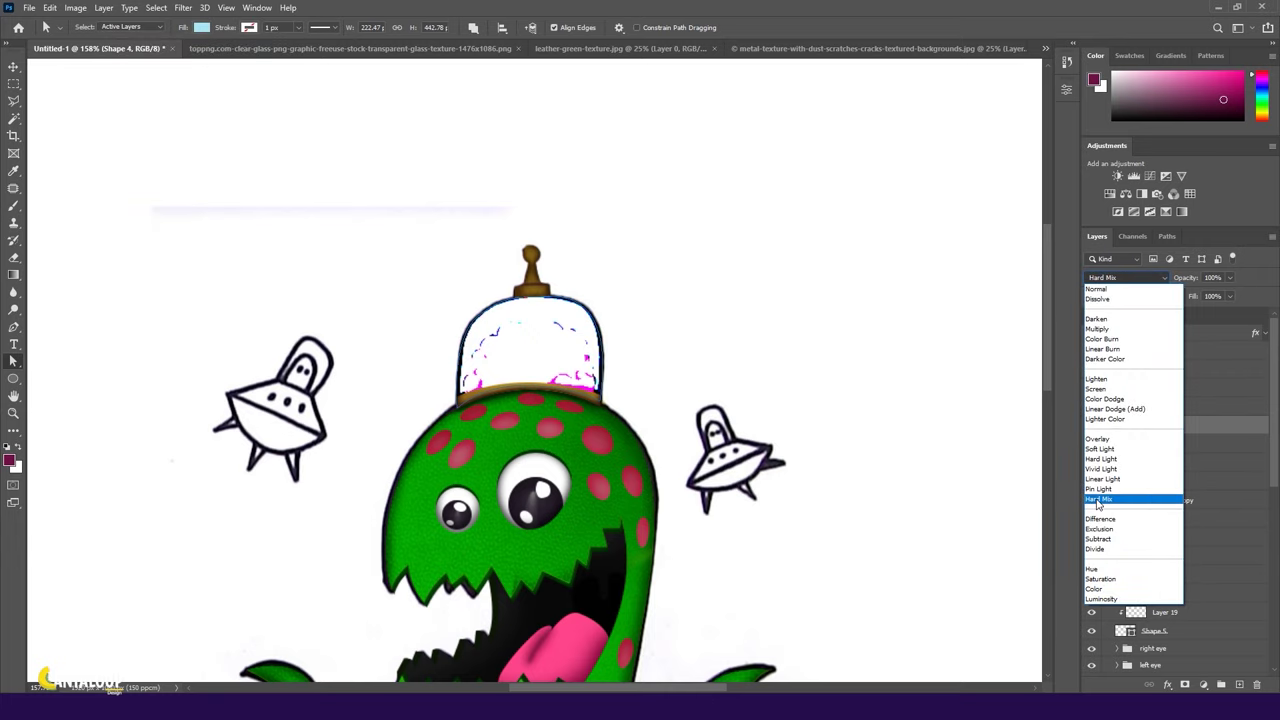
{"action": "left_click", "coordinate": [1100, 448]}
{"action": "left_click", "coordinate": [1125, 277]}
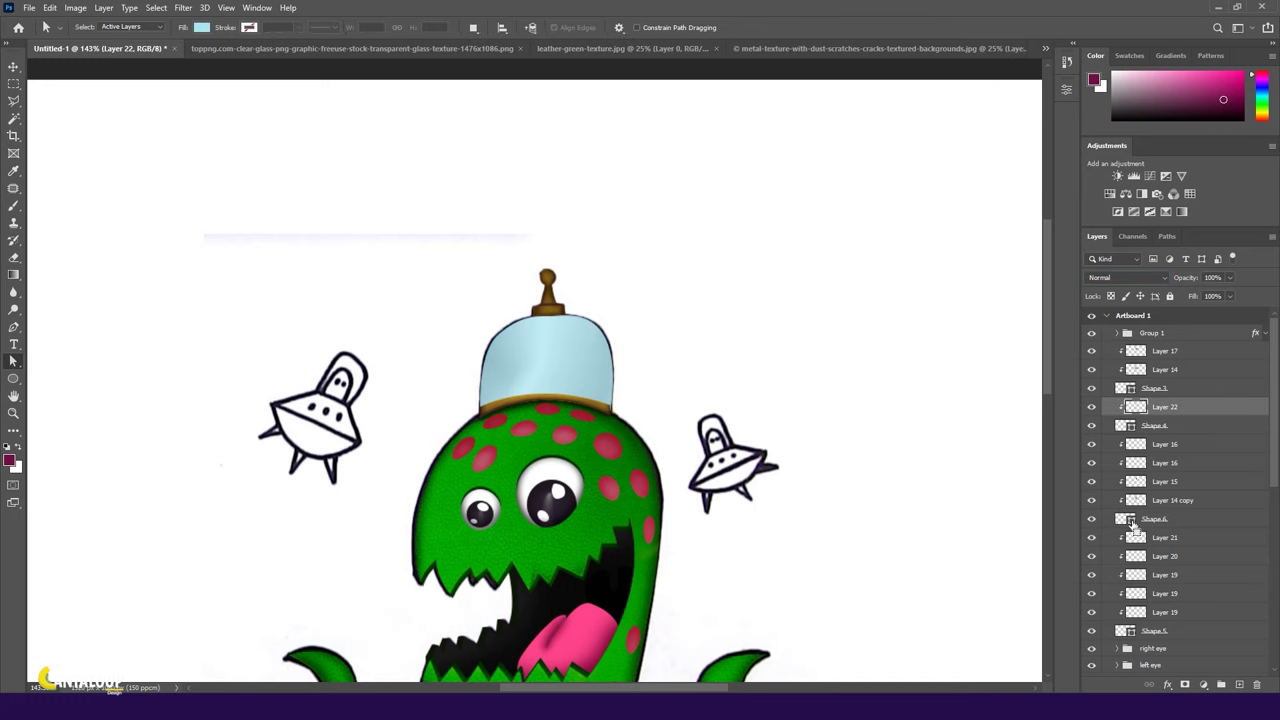
Distort the glass texture's top-right corner with Free Transform.
{"action": "left_click", "coordinate": [1138, 407]}
{"action": "key", "text": "v"}
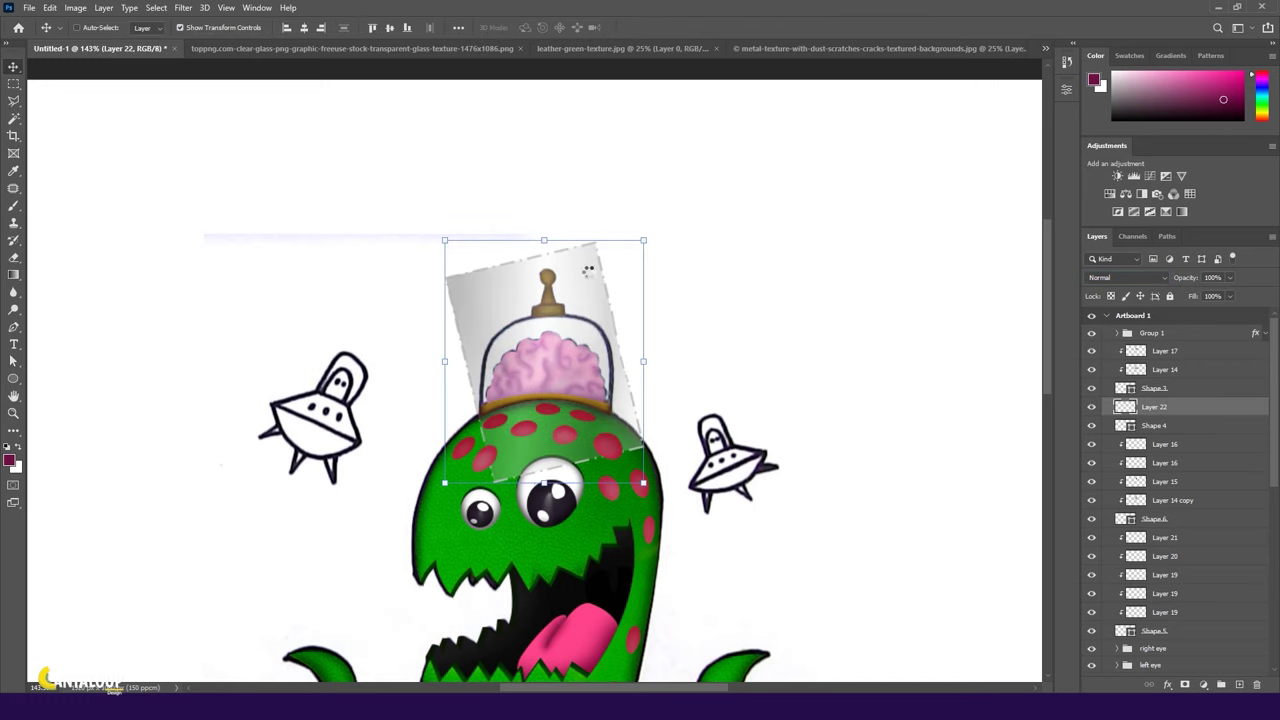
{"action": "scroll", "coordinate": [589, 269], "scroll_direction": "up", "scroll_amount": 3}
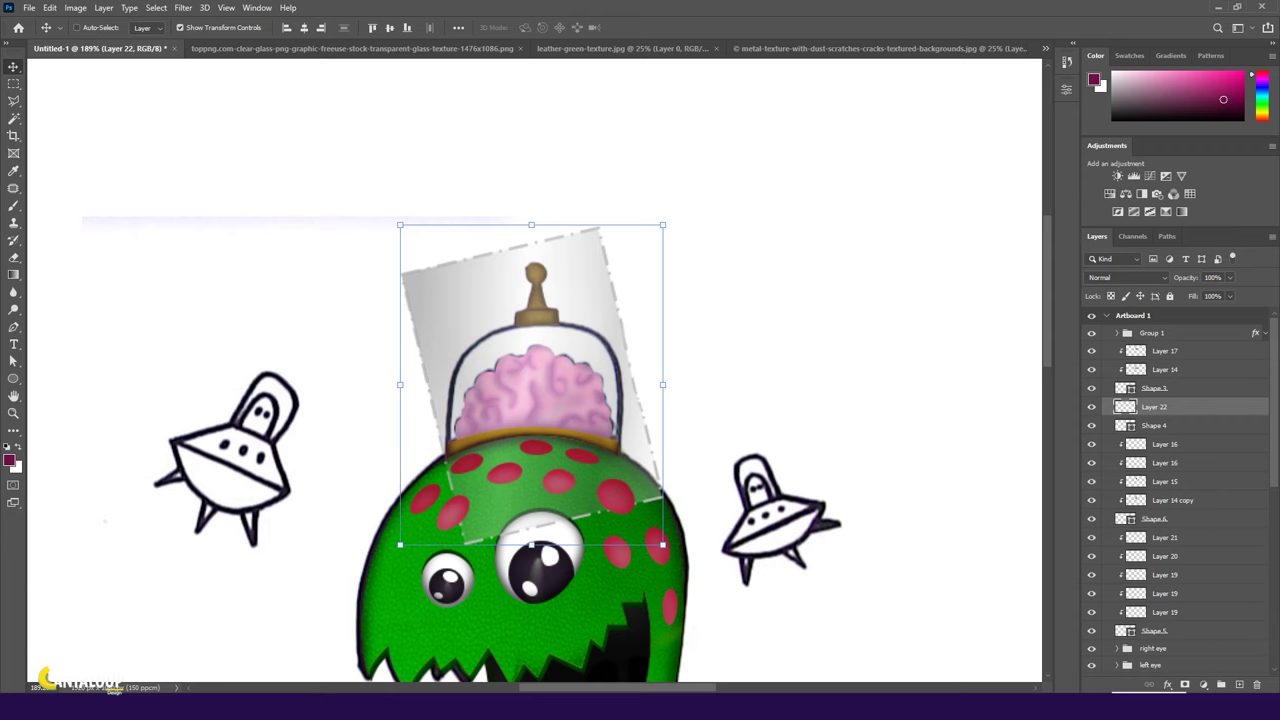
{"action": "key", "text": "ctrl+t"}
{"action": "scroll", "coordinate": [589, 269], "scroll_direction": "up", "scroll_amount": 2}
{"action": "mouse_move", "coordinate": [674, 223]}
{"action": "left_mouse_down"}
{"action": "mouse_move", "coordinate": [686, 251]}
{"action": "mouse_move", "coordinate": [711, 238]}
{"action": "mouse_move", "coordinate": [652, 291]}
{"action": "left_mouse_up"}
{"action": "right_click", "coordinate": [617, 399]}
{"action": "left_click", "coordinate": [605, 393]}
Warp the glass texture to follow the dome's rounded curve.
{"action": "left_click_drag", "start_coordinate": [371, 218], "coordinate": [459, 314]}
{"action": "left_click_drag", "start_coordinate": [488, 225], "coordinate": [479, 272]}
{"action": "left_click_drag", "start_coordinate": [652, 291], "coordinate": [661, 355]}
{"action": "left_click_drag", "start_coordinate": [602, 232], "coordinate": [636, 259]}
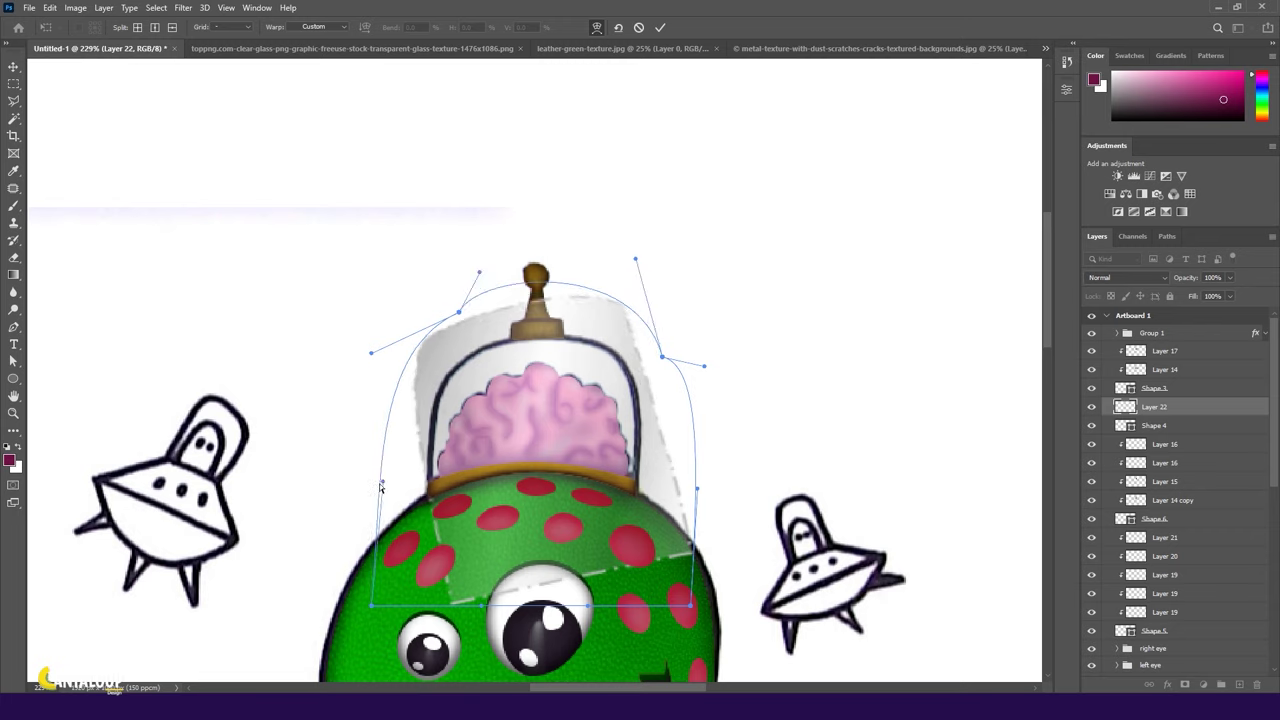
{"action": "left_click_drag", "start_coordinate": [381, 487], "coordinate": [372, 485]}
{"action": "left_click_drag", "start_coordinate": [690, 490], "coordinate": [667, 492]}
{"action": "left_click_drag", "start_coordinate": [355, 610], "coordinate": [335, 603]}
{"action": "left_click_drag", "start_coordinate": [690, 605], "coordinate": [713, 608]}
{"action": "left_click_drag", "start_coordinate": [458, 312], "coordinate": [457, 358]}
{"action": "left_click_drag", "start_coordinate": [661, 355], "coordinate": [637, 375]}
{"action": "left_click_drag", "start_coordinate": [636, 259], "coordinate": [612, 293]}
{"action": "key", "text": "Return"}
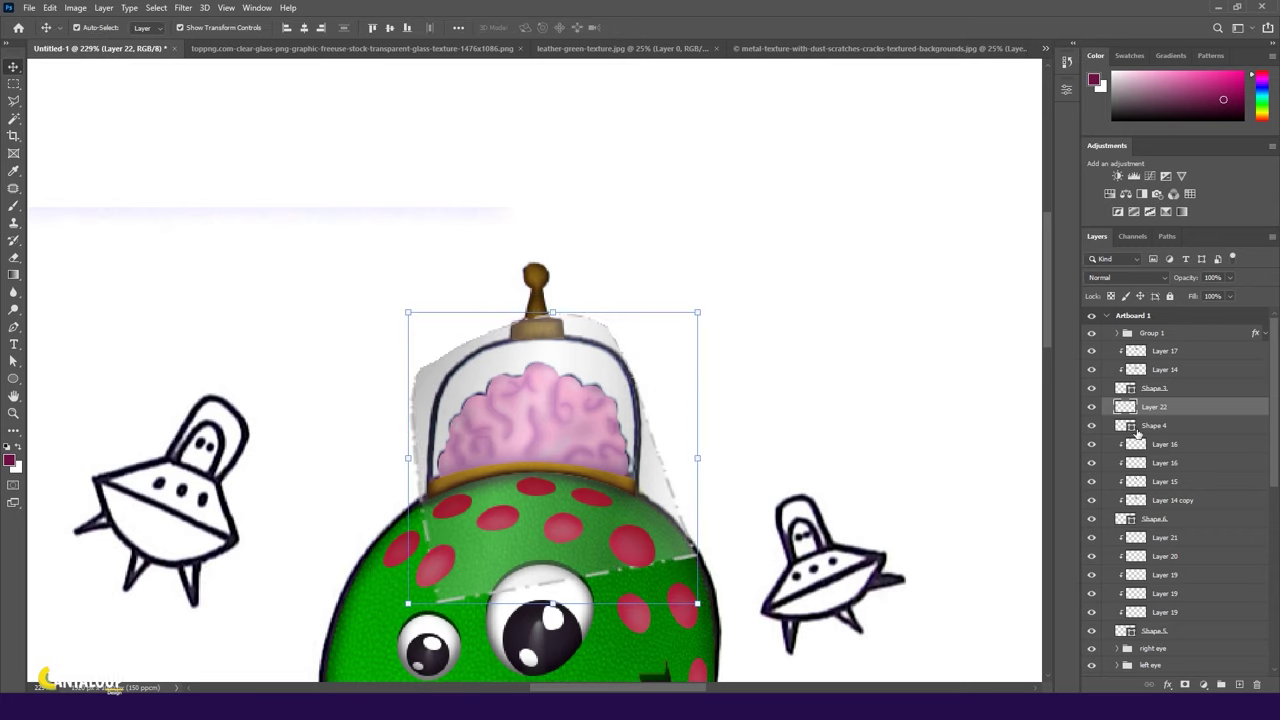
Add a black hiding mask to the glass layer and create new empty Layer 23.
{"action": "left_click", "coordinate": [1185, 684], "text": "alt"}
{"action": "key", "text": "ctrl+0"}
{"action": "key", "text": "b"}
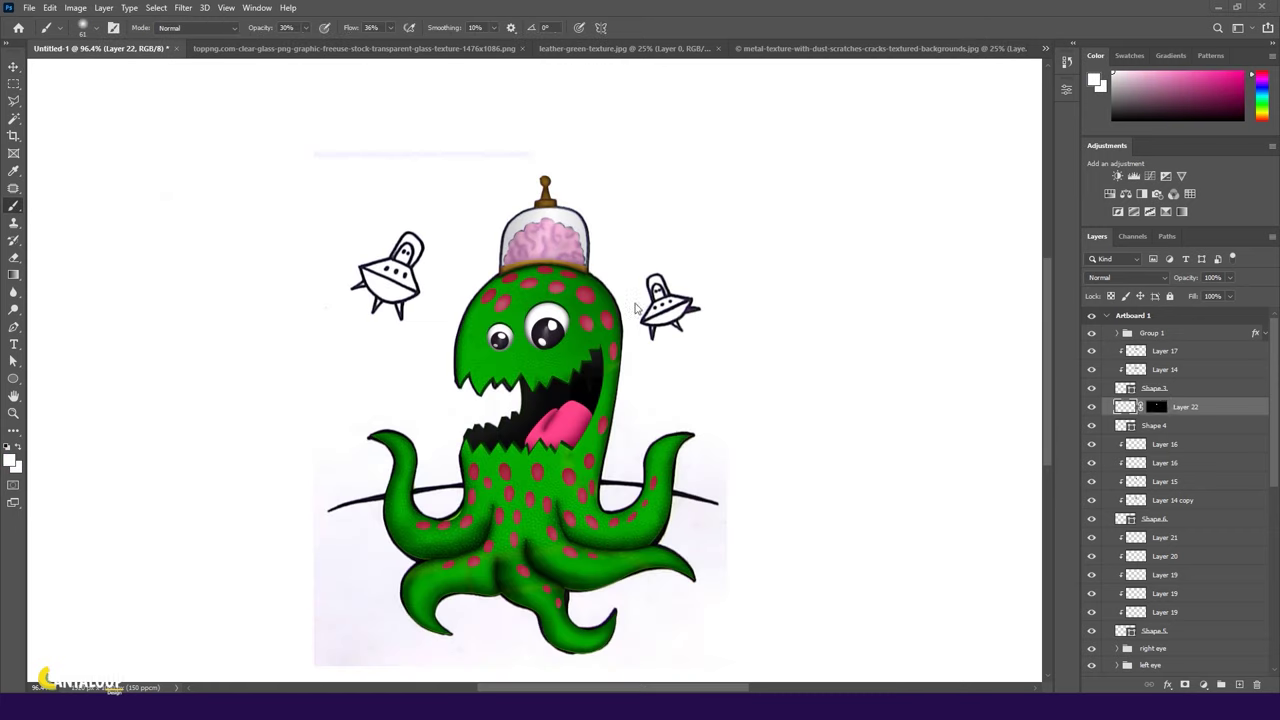
{"action": "key", "text": "ctrl+shift+alt+n"}
{"action": "scroll", "coordinate": [590, 200], "scroll_direction": "up", "scroll_amount": 6}
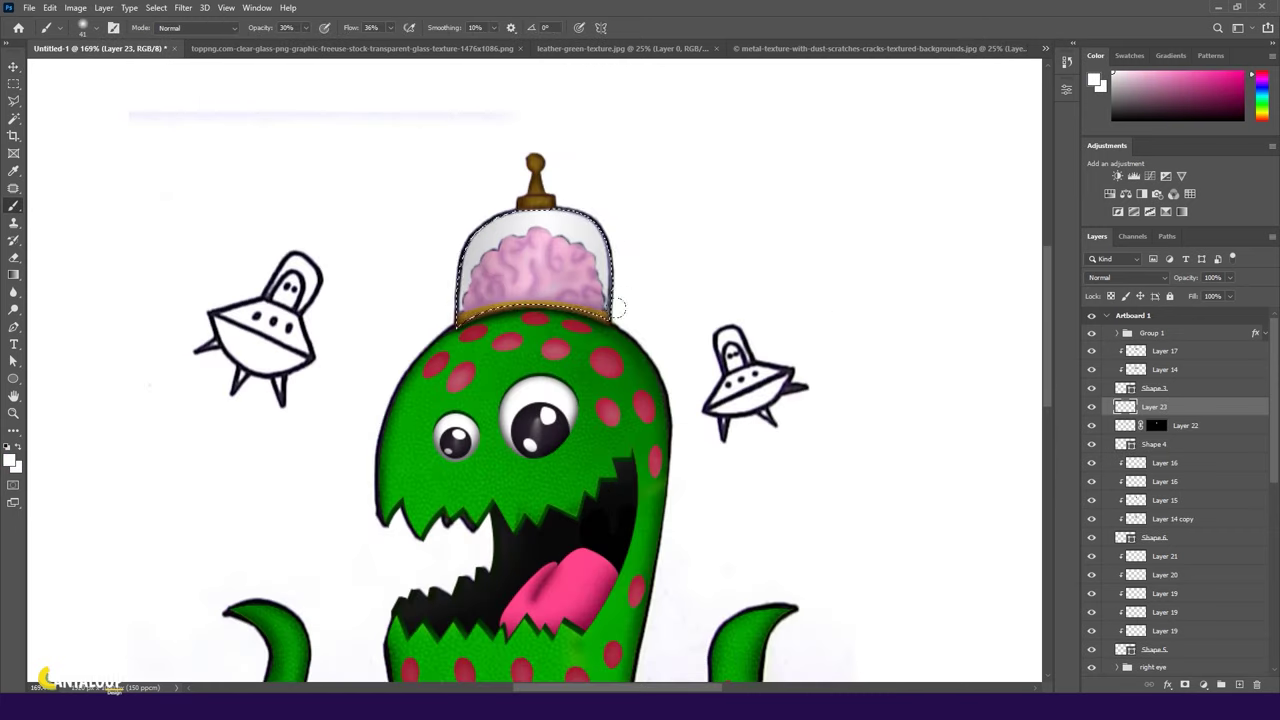
Group the dome rim through brain shape layers into a group named 'brain'.
{"action": "key", "text": "v"}
{"action": "key", "text": "ctrl+0"}
{"action": "left_click", "coordinate": [858, 340]}
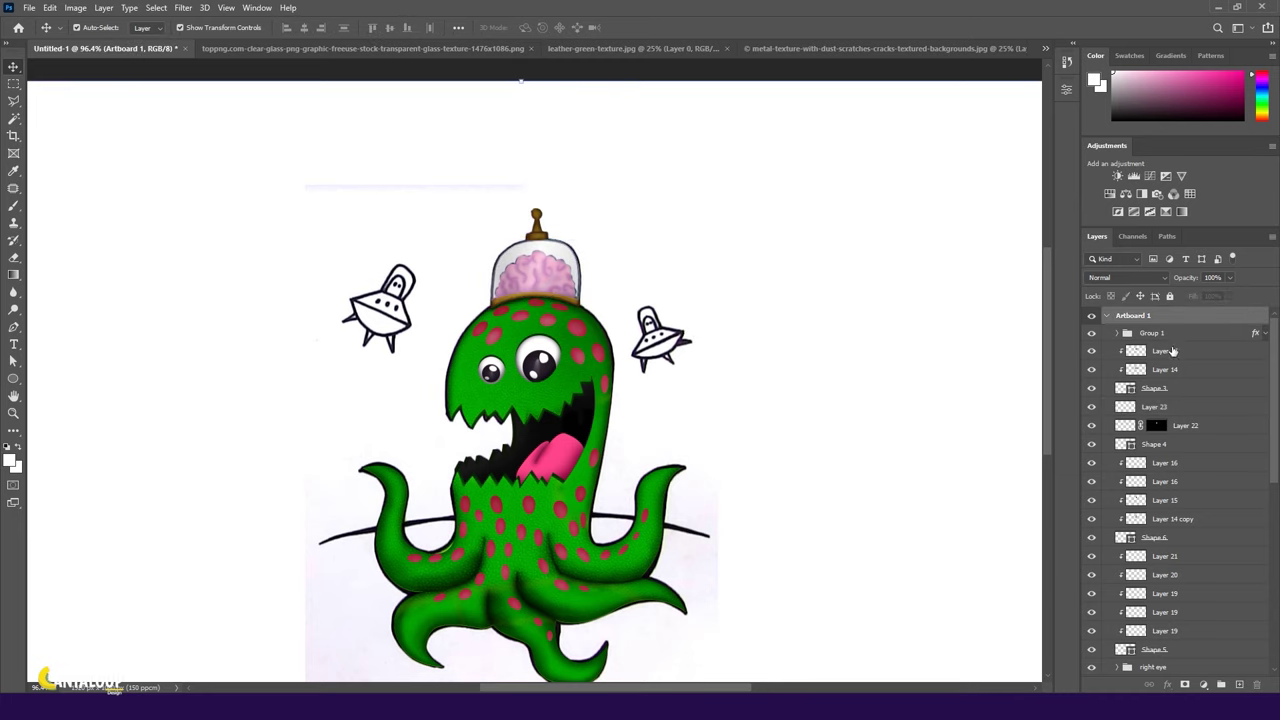
{"action": "left_click", "coordinate": [550, 299]}
{"action": "scroll", "coordinate": [530, 285], "scroll_direction": "up", "scroll_amount": 2}
{"action": "scroll", "coordinate": [530, 285], "scroll_direction": "up", "scroll_amount": 2}
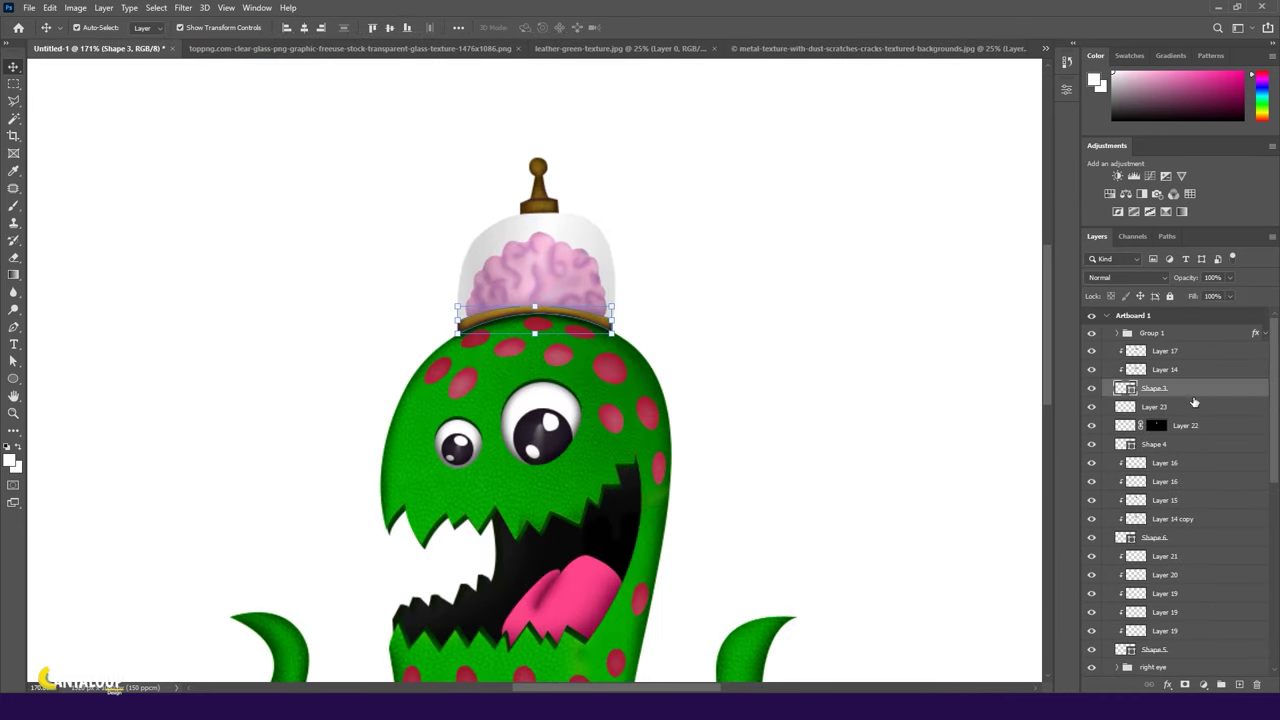
{"action": "scroll", "coordinate": [1200, 480], "scroll_direction": "down", "scroll_amount": 3}
{"action": "left_click", "coordinate": [1209, 522]}
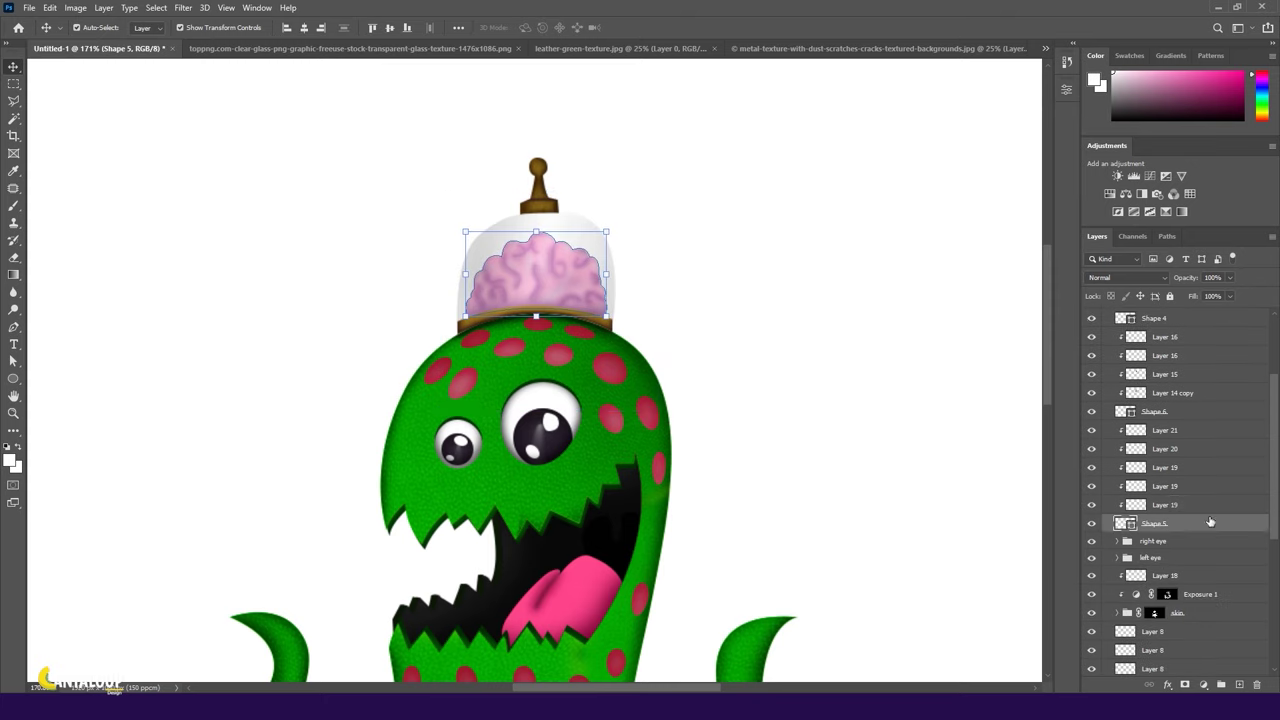
{"action": "key", "text": "ctrl+g"}
{"action": "key", "text": "Return"}
Select the main body shape layer and show the original sketch layer.
{"action": "left_click", "coordinate": [1142, 317]}
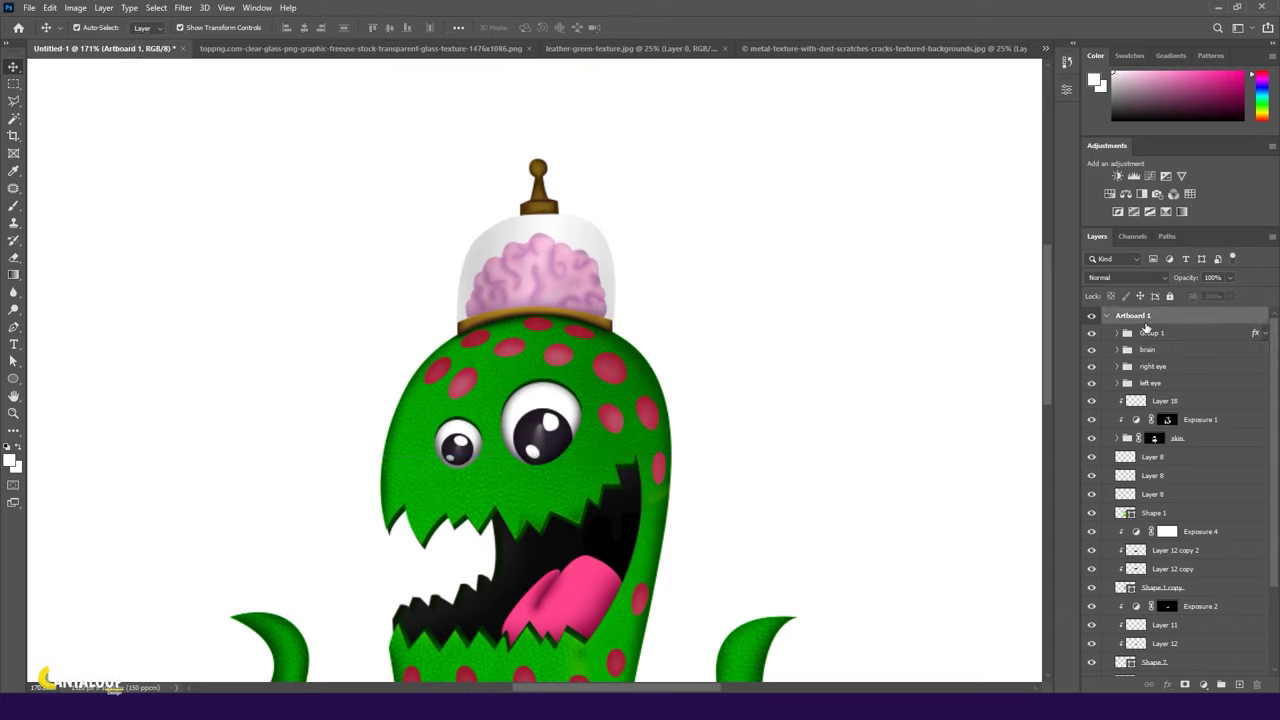
{"action": "scroll", "coordinate": [1179, 387], "scroll_direction": "down", "scroll_amount": 3}
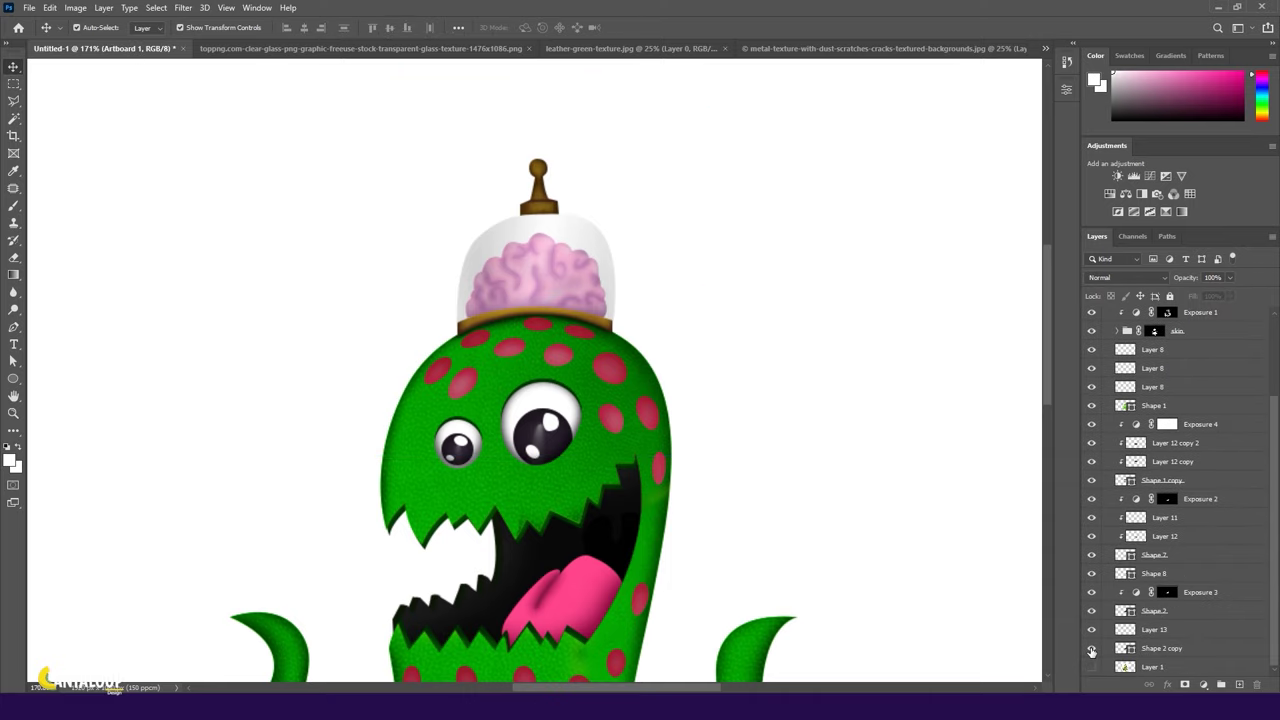
{"action": "scroll", "coordinate": [943, 406], "scroll_direction": "down", "scroll_amount": 3}
{"action": "left_click", "coordinate": [1098, 406]}
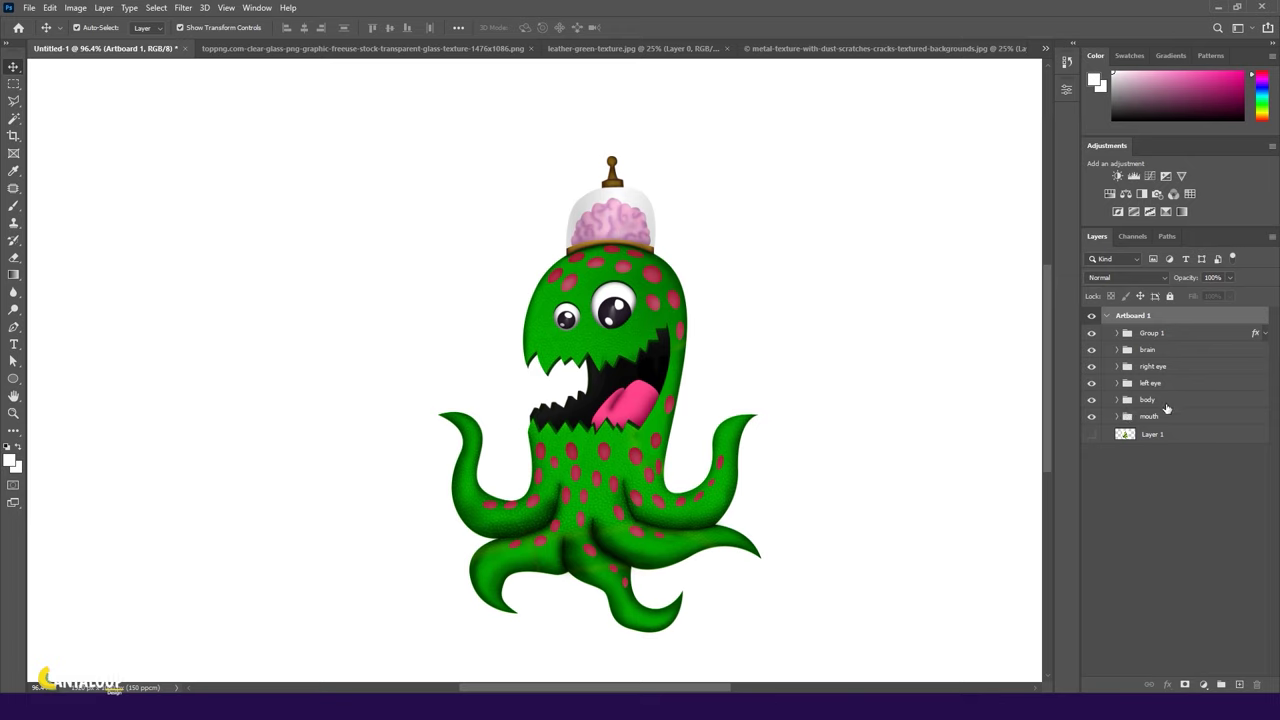
{"action": "left_click", "coordinate": [1093, 433]}
Hide the alien groups, then move the desert landscape image lower on the artboard.
{"action": "mouse_move", "coordinate": [1092, 416]}
{"action": "left_mouse_down"}
{"action": "mouse_move", "coordinate": [1095, 340]}
{"action": "mouse_move", "coordinate": [1094, 436]}
{"action": "left_mouse_up"}
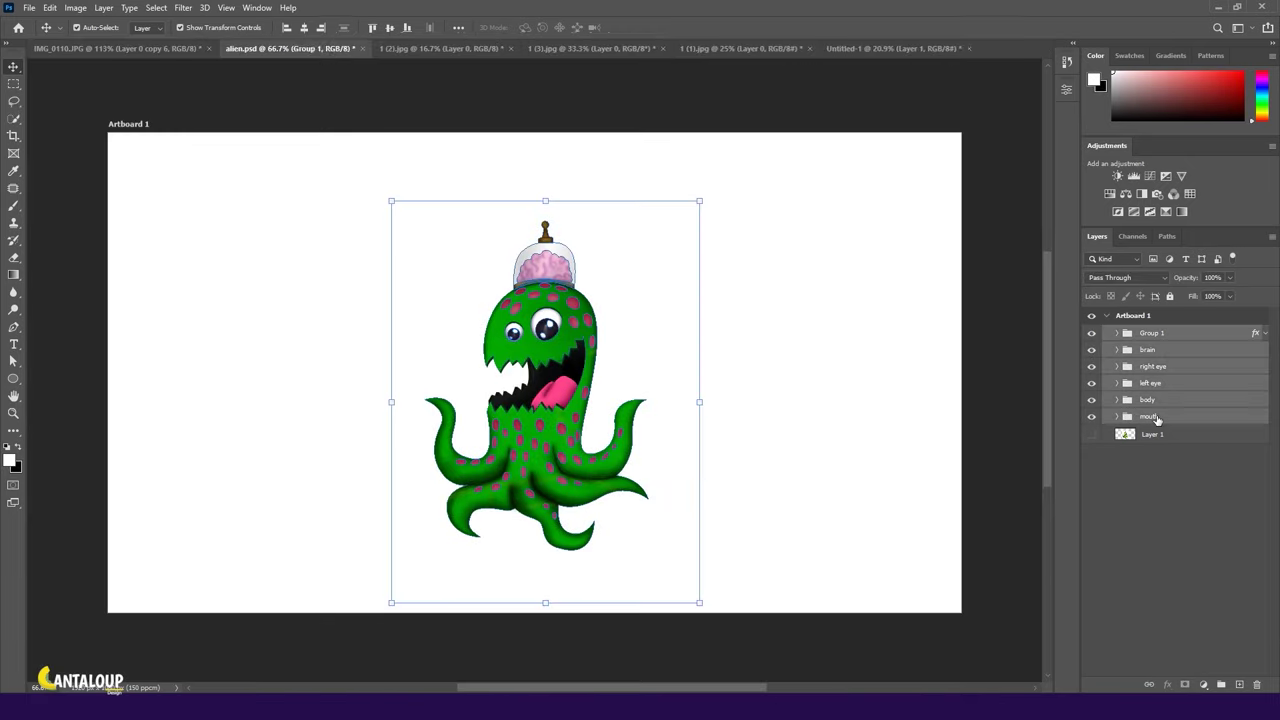
{"action": "left_click_drag", "start_coordinate": [1150, 333], "coordinate": [583, 330]}
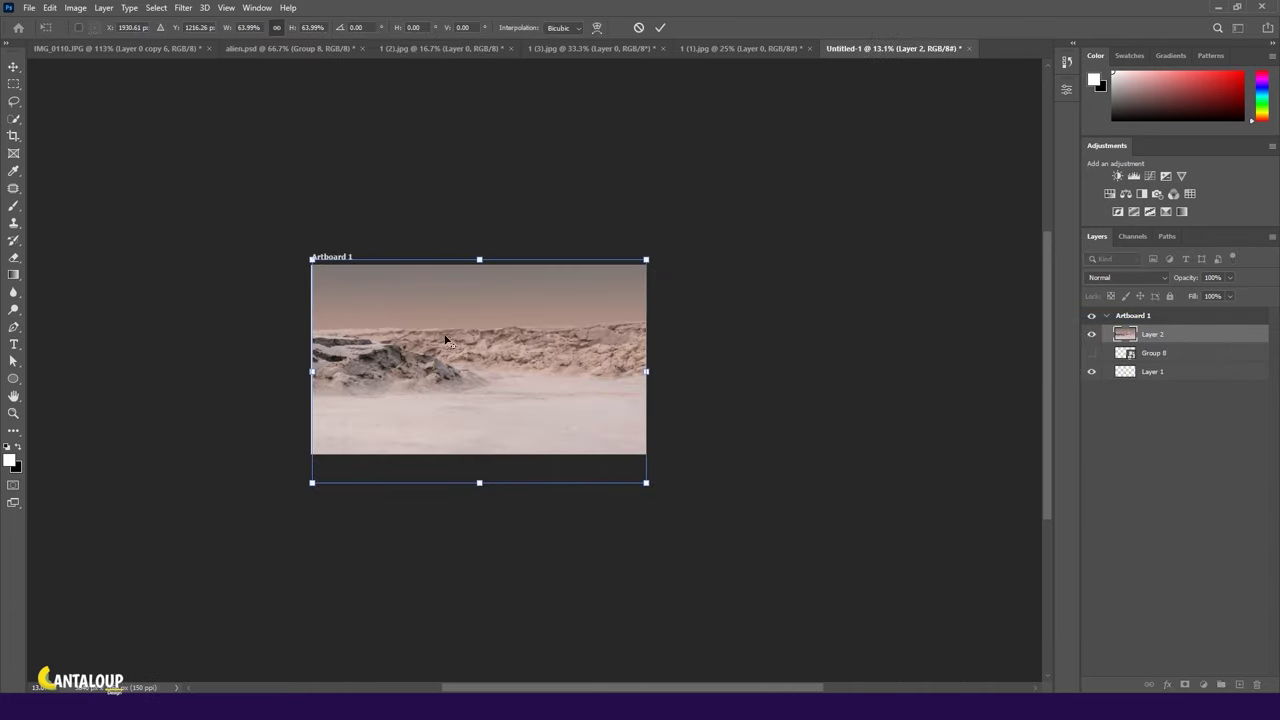
{"action": "scroll", "coordinate": [353, 369], "scroll_direction": "up", "scroll_amount": 3}
{"action": "left_click_drag", "start_coordinate": [512, 317], "coordinate": [512, 388]}
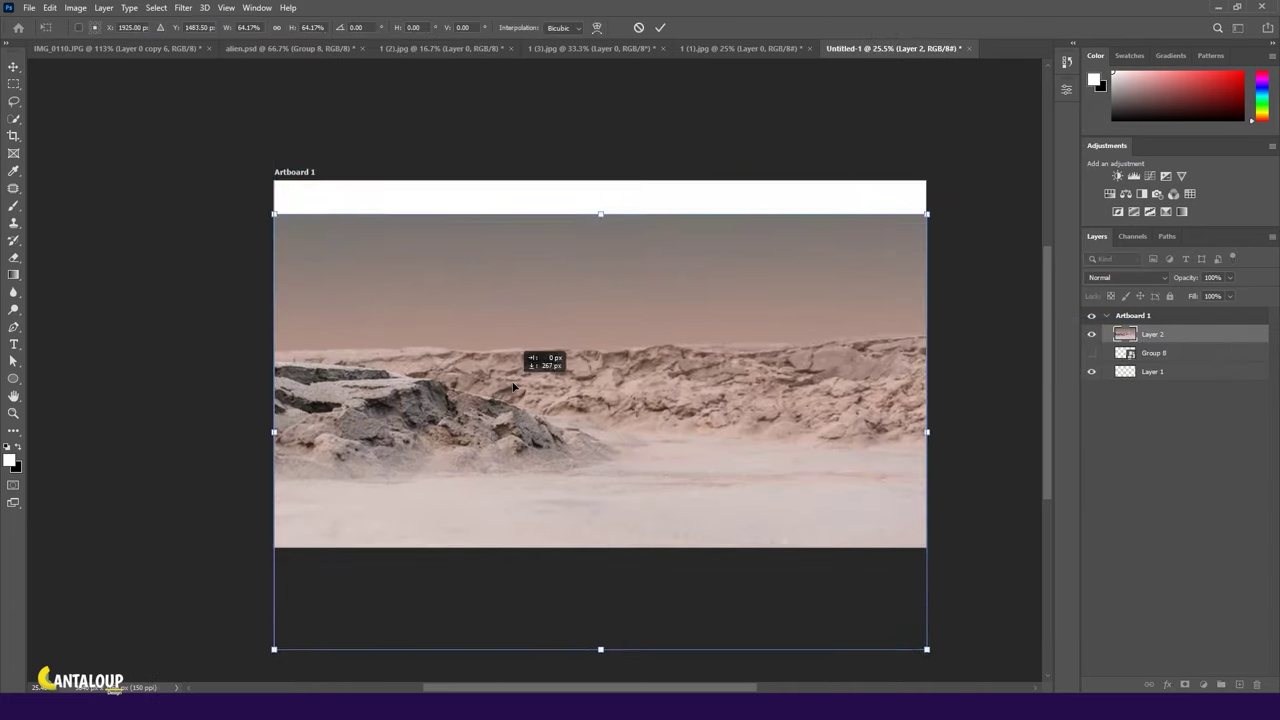
{"action": "key", "text": "Return"}
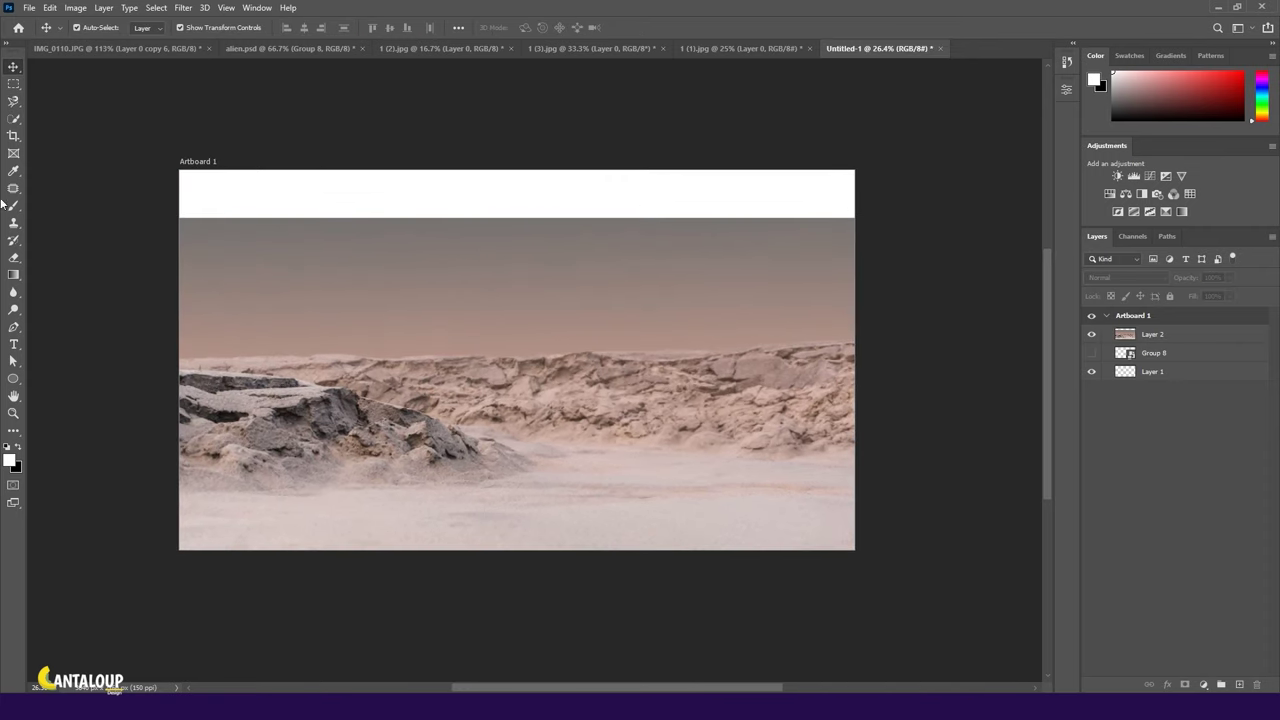
Trace a Pen path along the rocky ridgeline across the artboard.
{"action": "key", "text": "p"}
{"action": "scroll", "coordinate": [810, 358], "scroll_direction": "up", "scroll_amount": 3}
{"action": "left_click", "coordinate": [914, 318]}
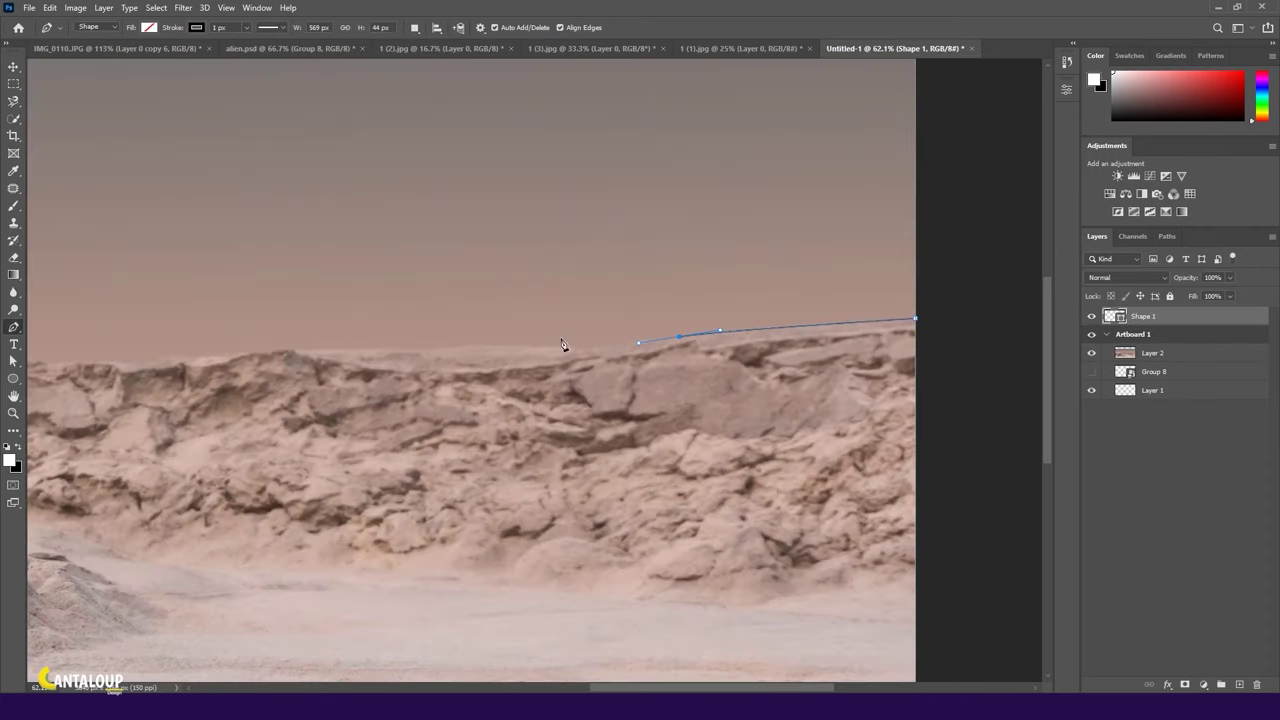
{"action": "left_click_drag", "start_coordinate": [188, 360], "coordinate": [624, 400]}
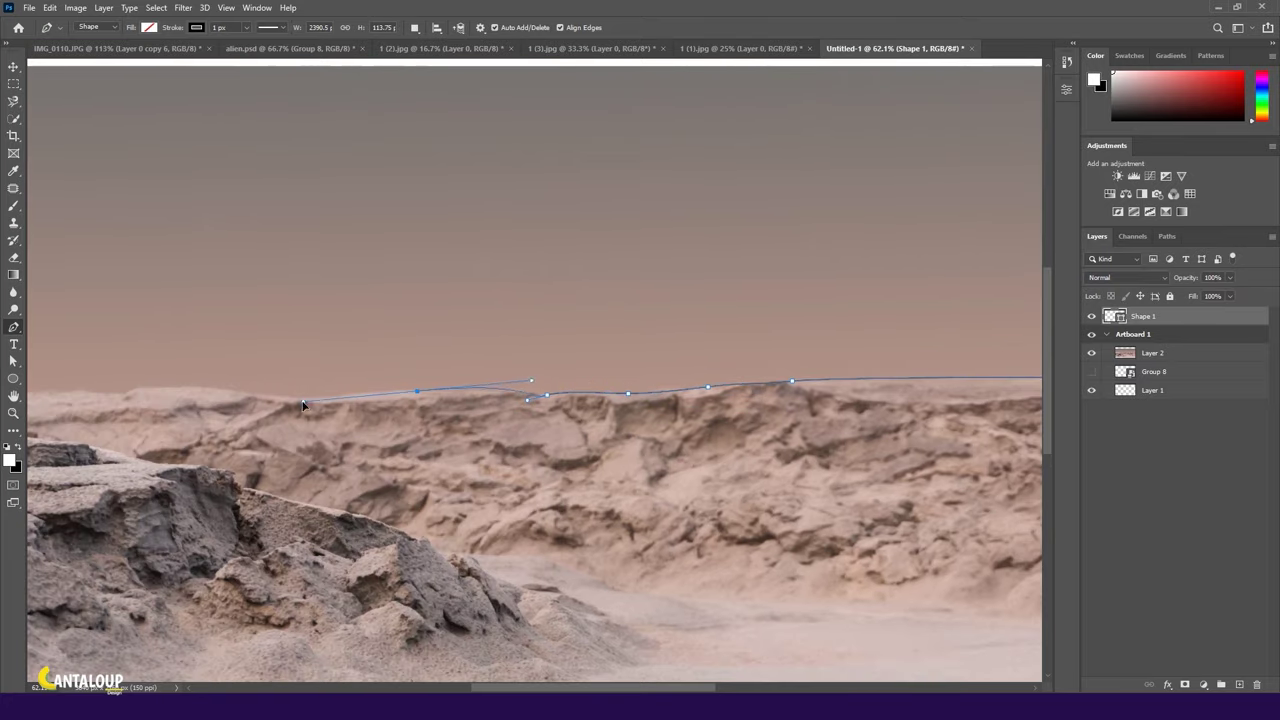
{"action": "left_click", "coordinate": [117, 386]}
{"action": "left_click_drag", "start_coordinate": [117, 386], "coordinate": [575, 380]}
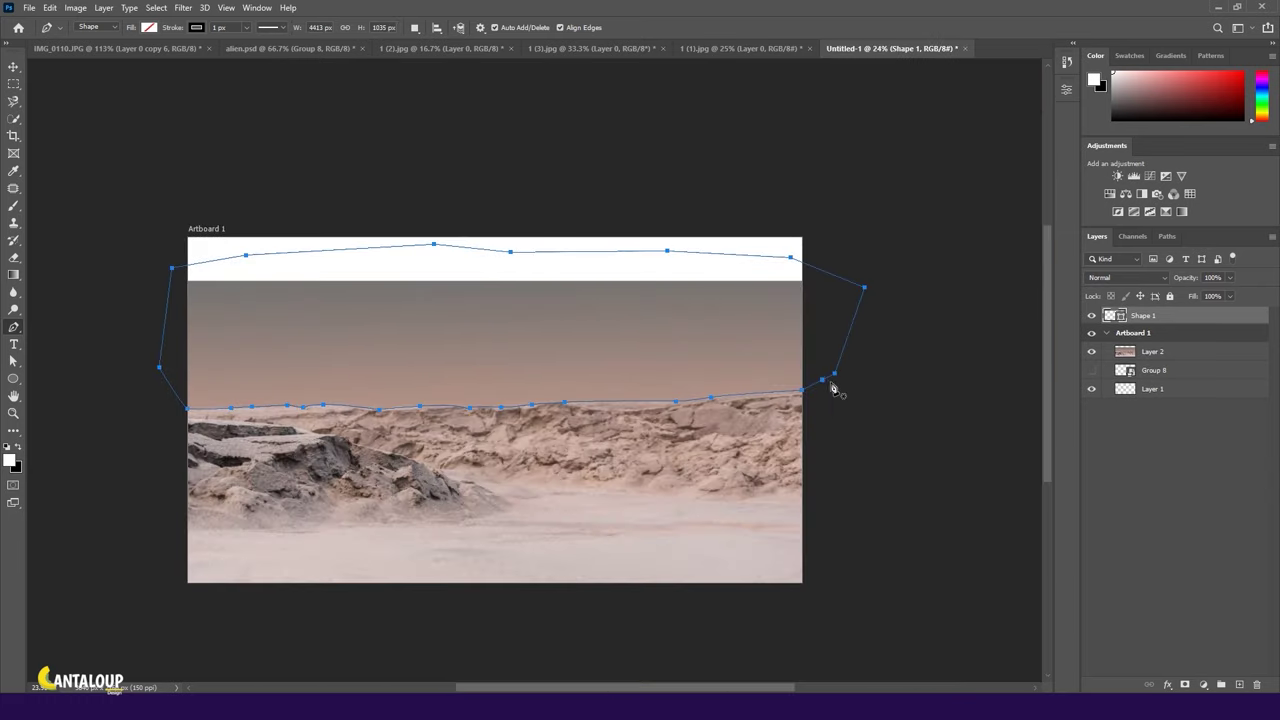
Turn the path into a selection, mask away Layer 2's sky, and hide Shape 1.
{"action": "right_click", "coordinate": [502, 356]}
{"action": "left_click", "coordinate": [540, 414]}
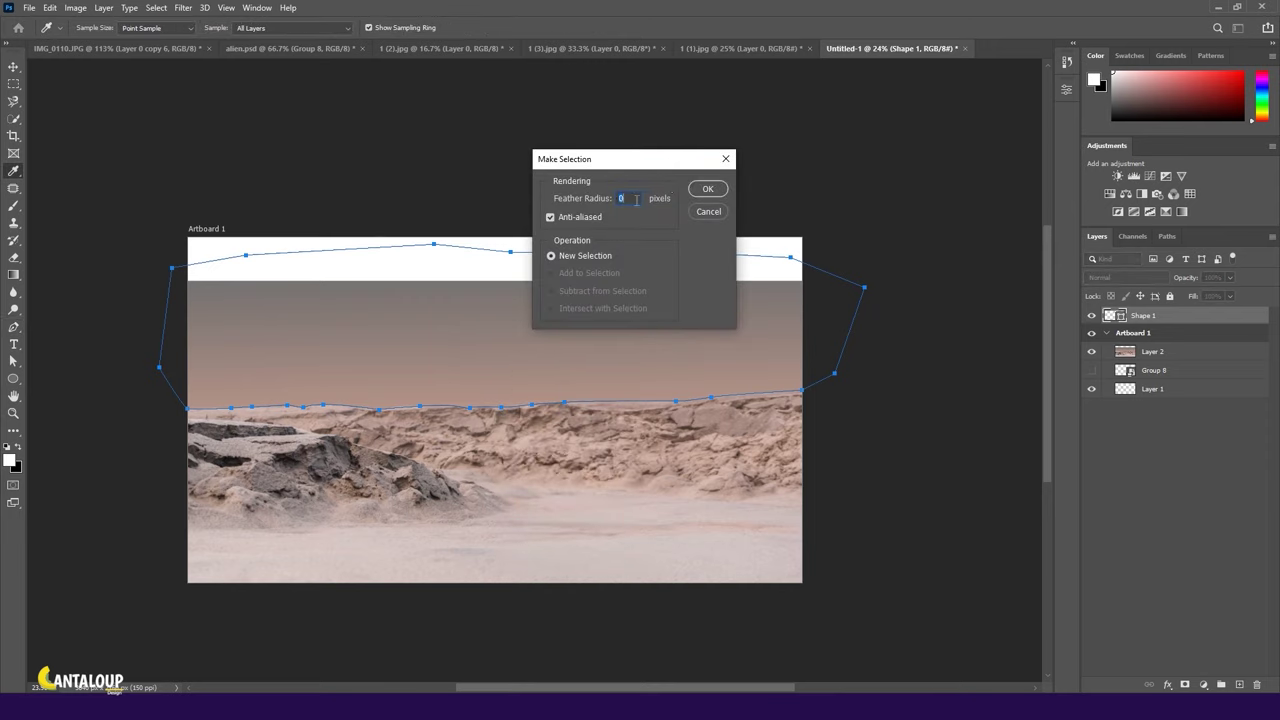
{"action": "left_click", "coordinate": [711, 186]}
{"action": "left_click", "coordinate": [1151, 357]}
{"action": "left_click", "coordinate": [1185, 685]}
{"action": "key", "text": "ctrl+i"}
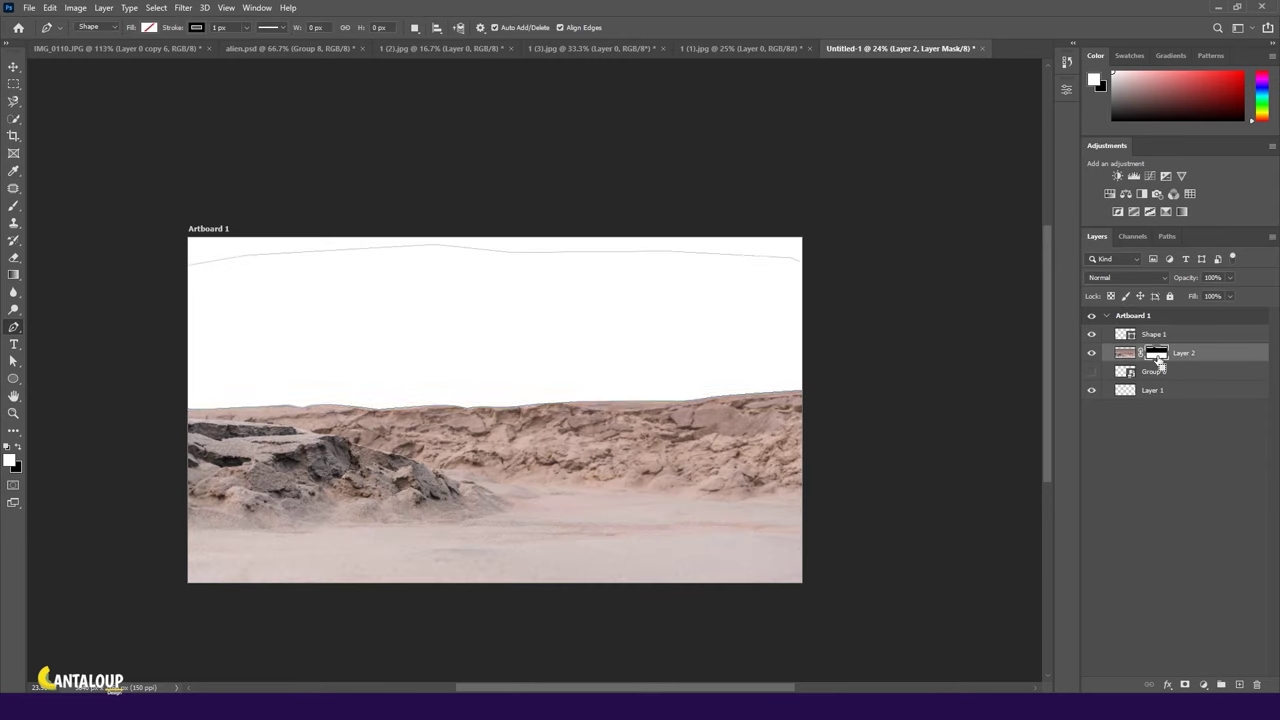
{"action": "left_click", "coordinate": [1160, 335]}
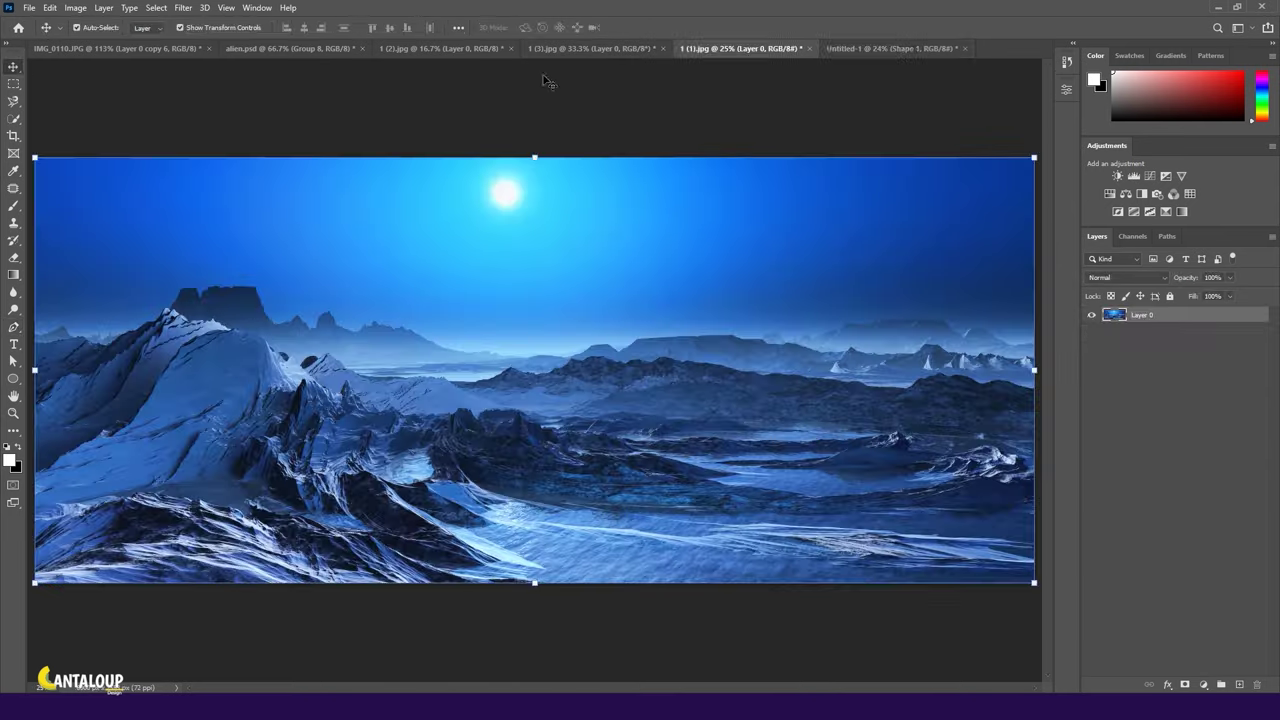
{"action": "left_click", "coordinate": [575, 49]}
Place the planet image and move Layer 3 below the desert Layer 2.
{"action": "left_click_drag", "start_coordinate": [500, 330], "coordinate": [689, 313]}
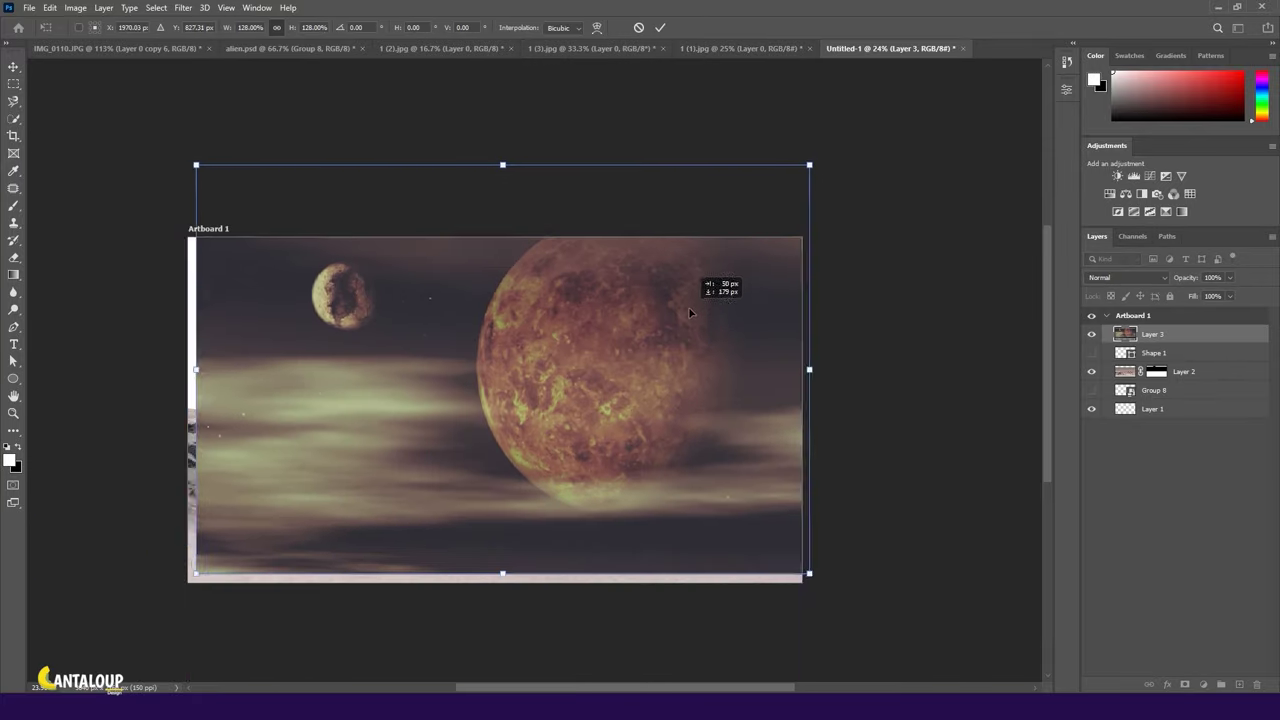
{"action": "key", "text": "Return"}
{"action": "left_click_drag", "start_coordinate": [1150, 334], "coordinate": [1101, 403]}
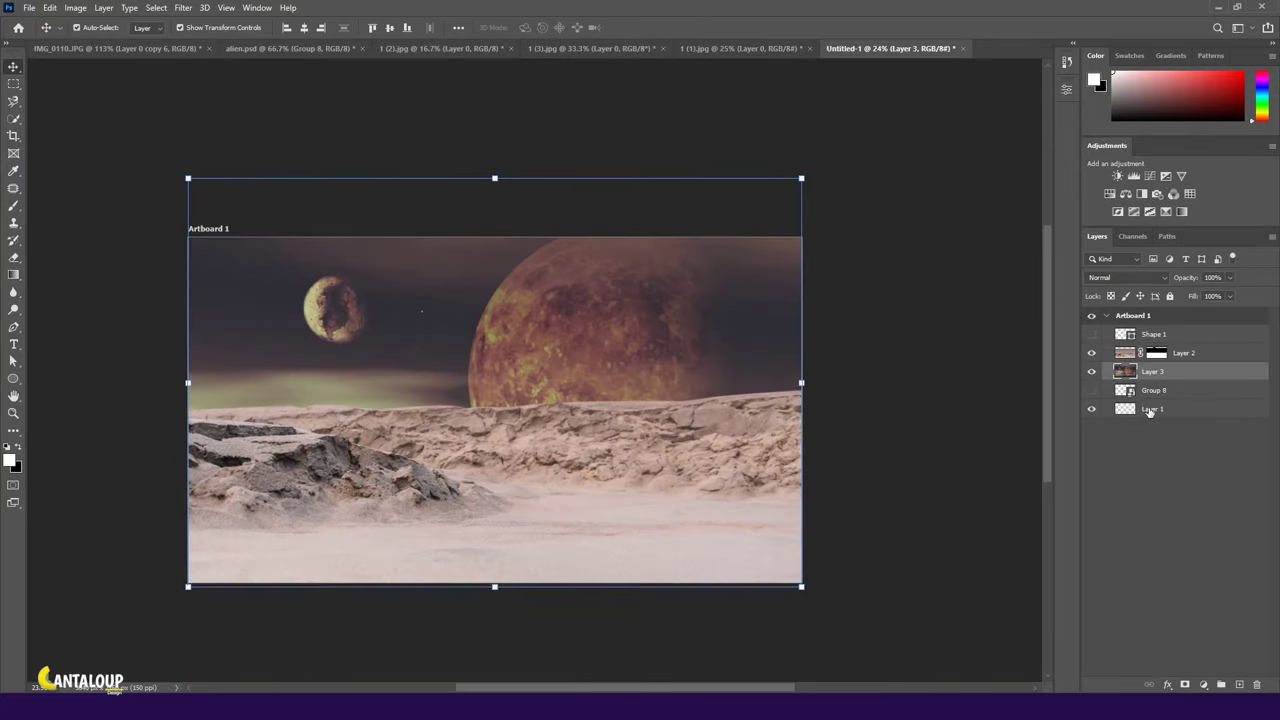
Add the blue mountain image, free-transform it to fit, and move Layer 4 below Shape 1.
{"action": "left_click", "coordinate": [740, 48]}
{"action": "left_click_drag", "start_coordinate": [645, 300], "coordinate": [567, 361]}
{"action": "key", "text": "ctrl+t"}
{"action": "left_click_drag", "start_coordinate": [816, 421], "coordinate": [834, 417]}
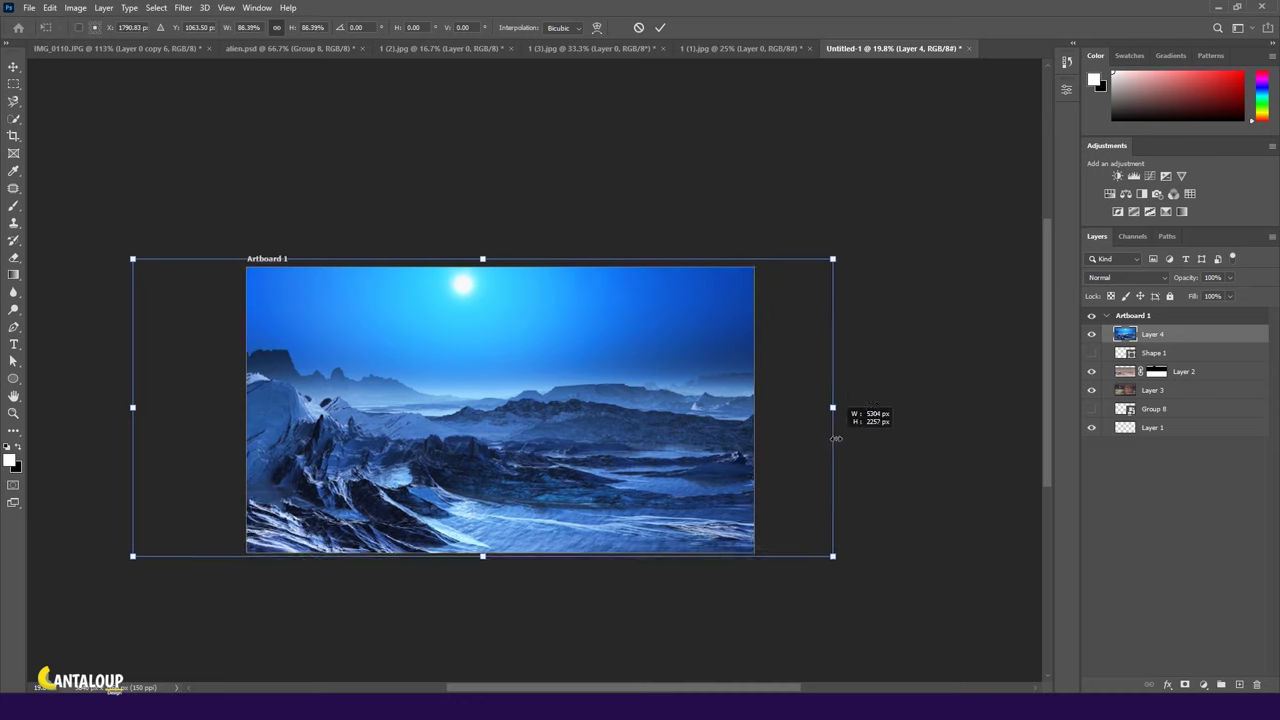
{"action": "left_click_drag", "start_coordinate": [503, 277], "coordinate": [526, 280]}
{"action": "key", "text": "6"}
{"action": "left_click_drag", "start_coordinate": [555, 455], "coordinate": [567, 458]}
{"action": "key", "text": "ctrl+z"}
{"action": "key", "text": "ctrl+z"}
{"action": "key", "text": "Return"}
{"action": "key", "text": "0"}
{"action": "left_click_drag", "start_coordinate": [1158, 336], "coordinate": [1158, 356]}
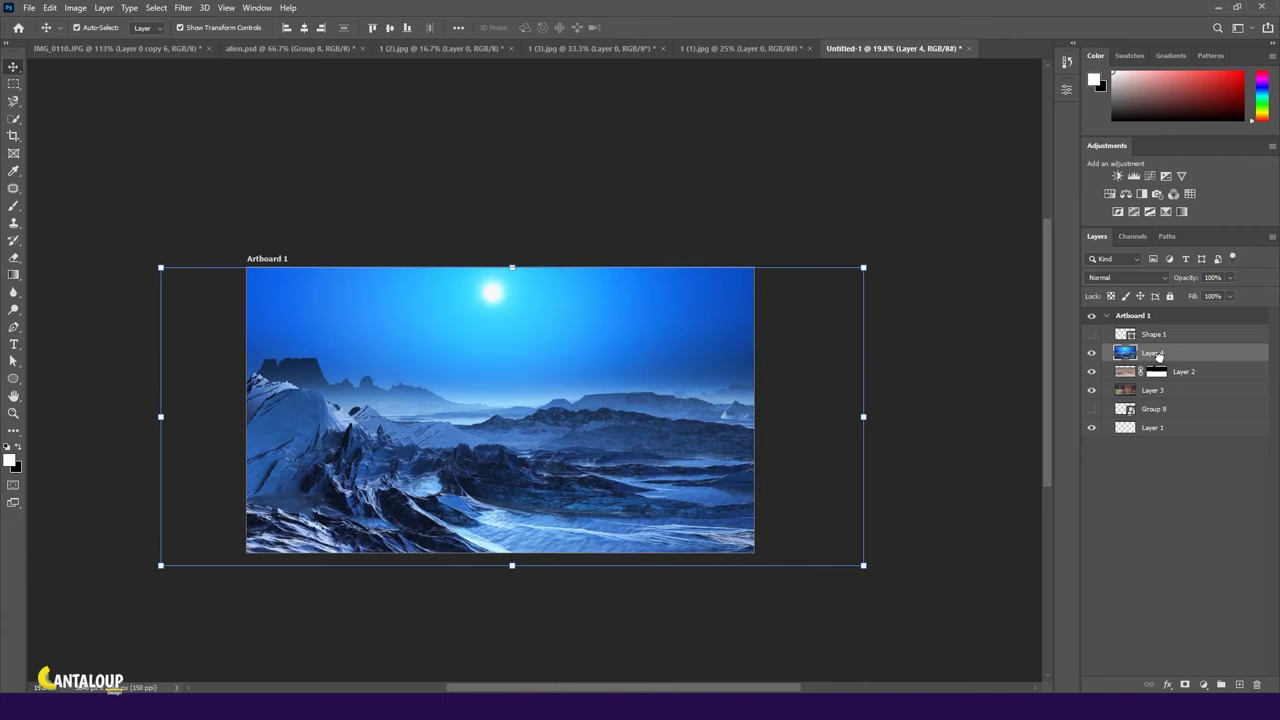
{"action": "scroll", "coordinate": [280, 328], "scroll_direction": "up", "scroll_amount": 3}
Magnetic Lasso along the blue mountain ridgeline.
{"action": "key", "text": "l"}
{"action": "scroll", "coordinate": [225, 432], "scroll_direction": "up", "scroll_amount": 3}
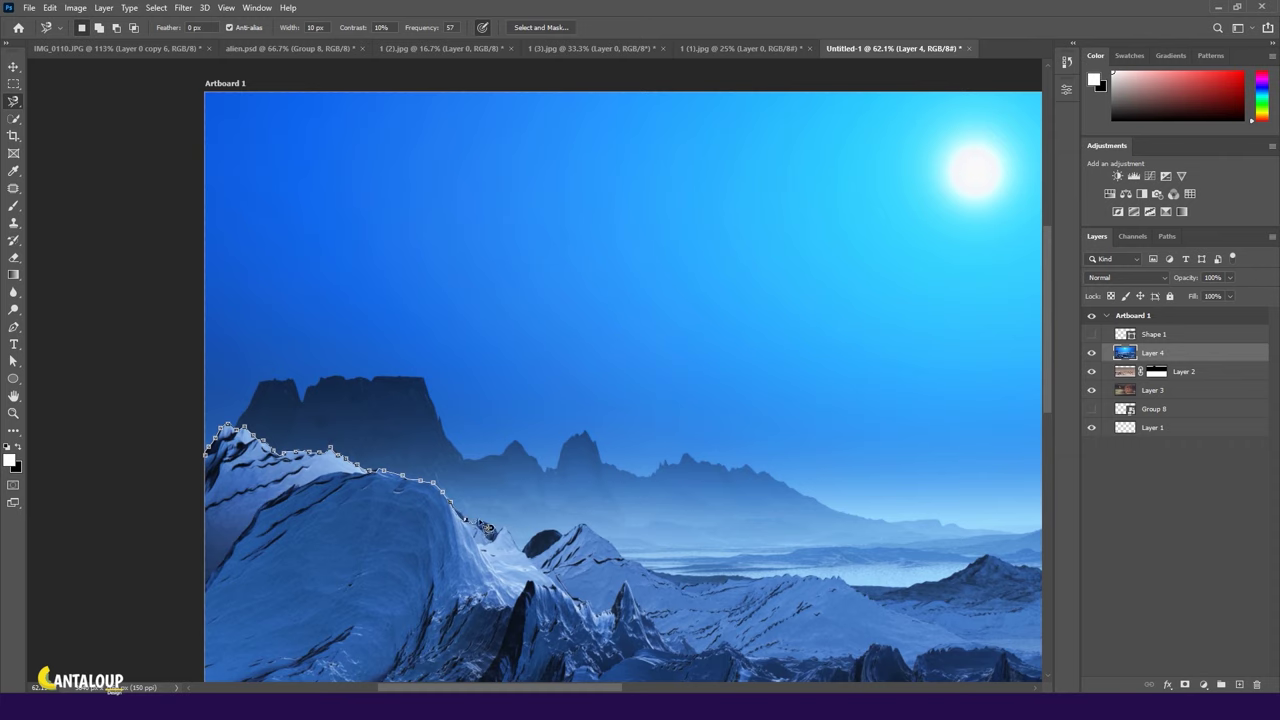
{"action": "left_click_drag", "start_coordinate": [771, 585], "coordinate": [432, 503]}
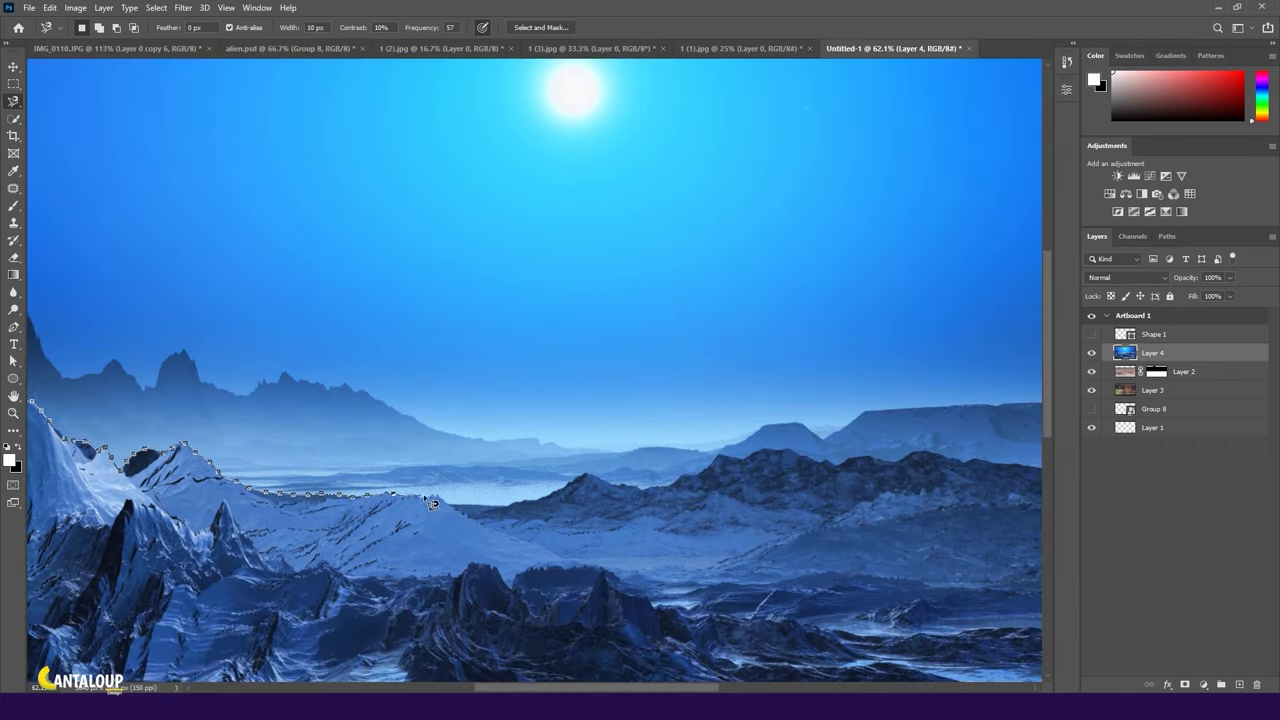
{"action": "left_click_drag", "start_coordinate": [593, 487], "coordinate": [316, 487]}
{"action": "left_click_drag", "start_coordinate": [430, 458], "coordinate": [80, 443]}
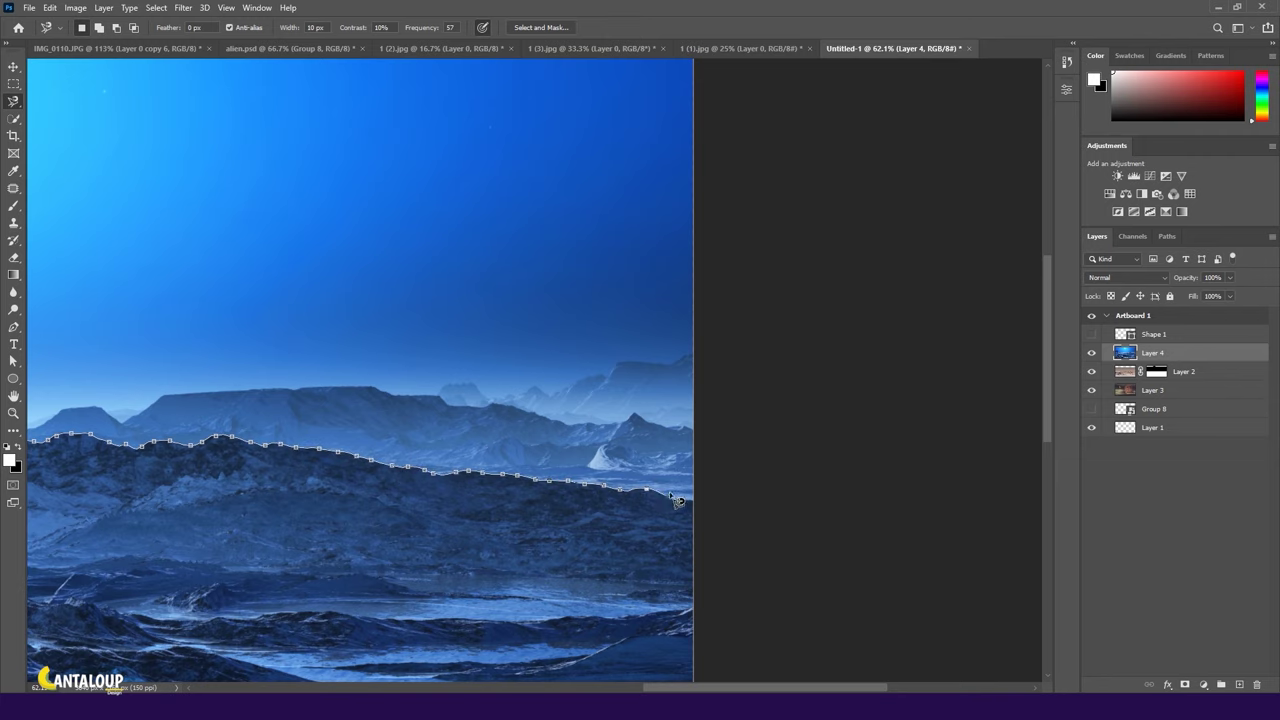
{"action": "key", "text": "ctrl+minus"}
{"action": "key", "text": "ctrl+minus"}
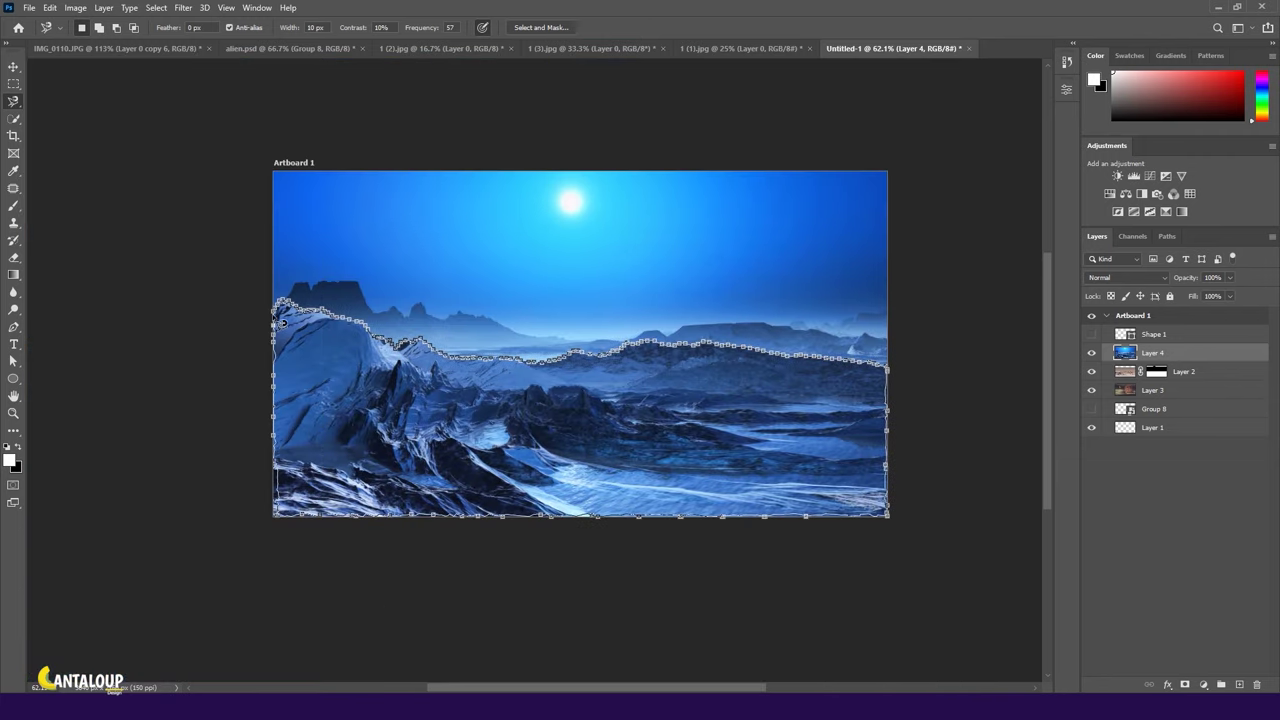
Refine the ridge selection in Quick Mask mode.
{"action": "key", "text": "q"}
{"action": "key", "text": "b"}
{"action": "key", "text": "ctrl+plus"}
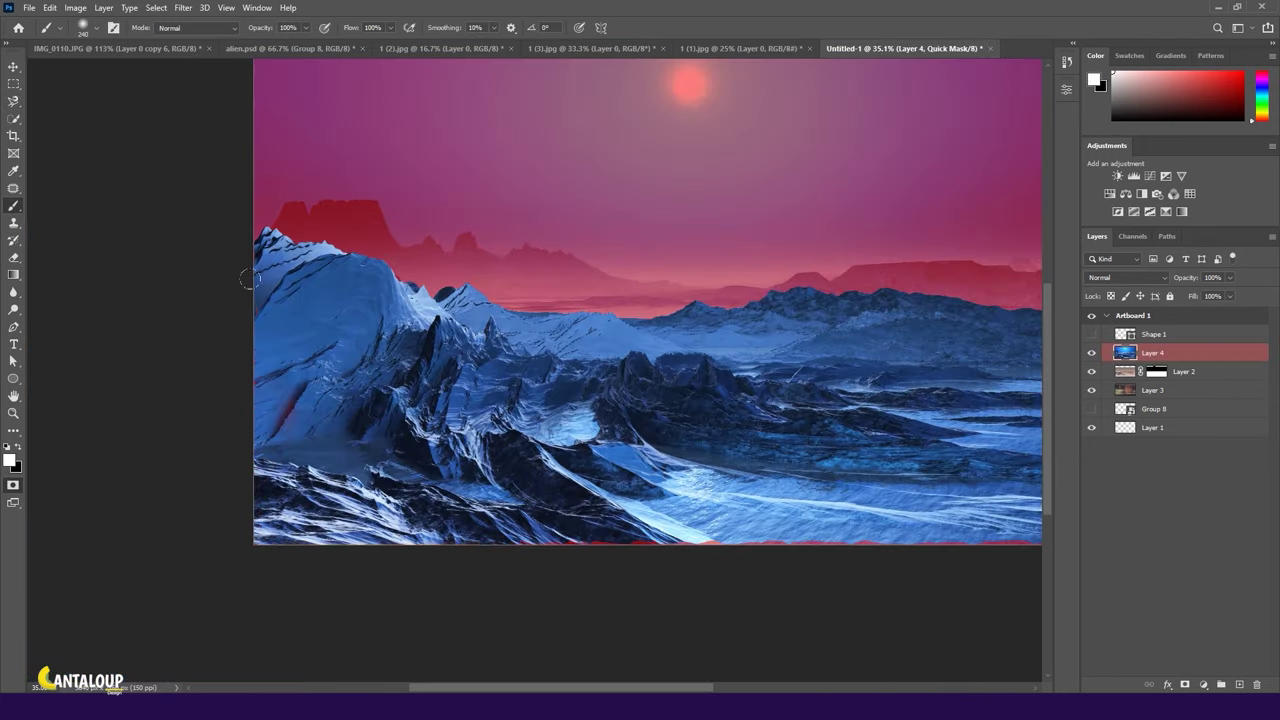
{"action": "left_click_drag", "start_coordinate": [247, 280], "coordinate": [970, 480]}
{"action": "key", "text": "q"}
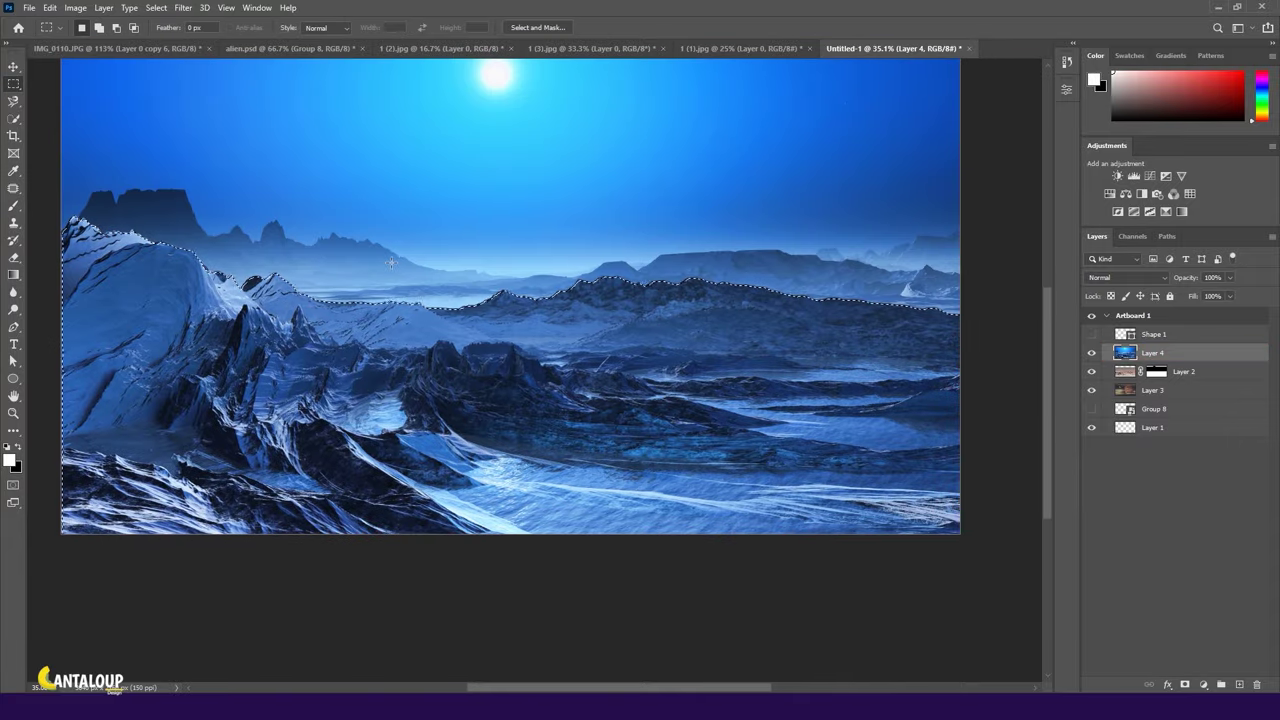
{"action": "left_click_drag", "start_coordinate": [411, 397], "coordinate": [454, 397]}
{"action": "scroll", "coordinate": [454, 397], "scroll_direction": "down", "scroll_amount": 1}
{"action": "key", "text": "q"}
{"action": "scroll", "coordinate": [69, 331], "scroll_direction": "up", "scroll_amount": 8}
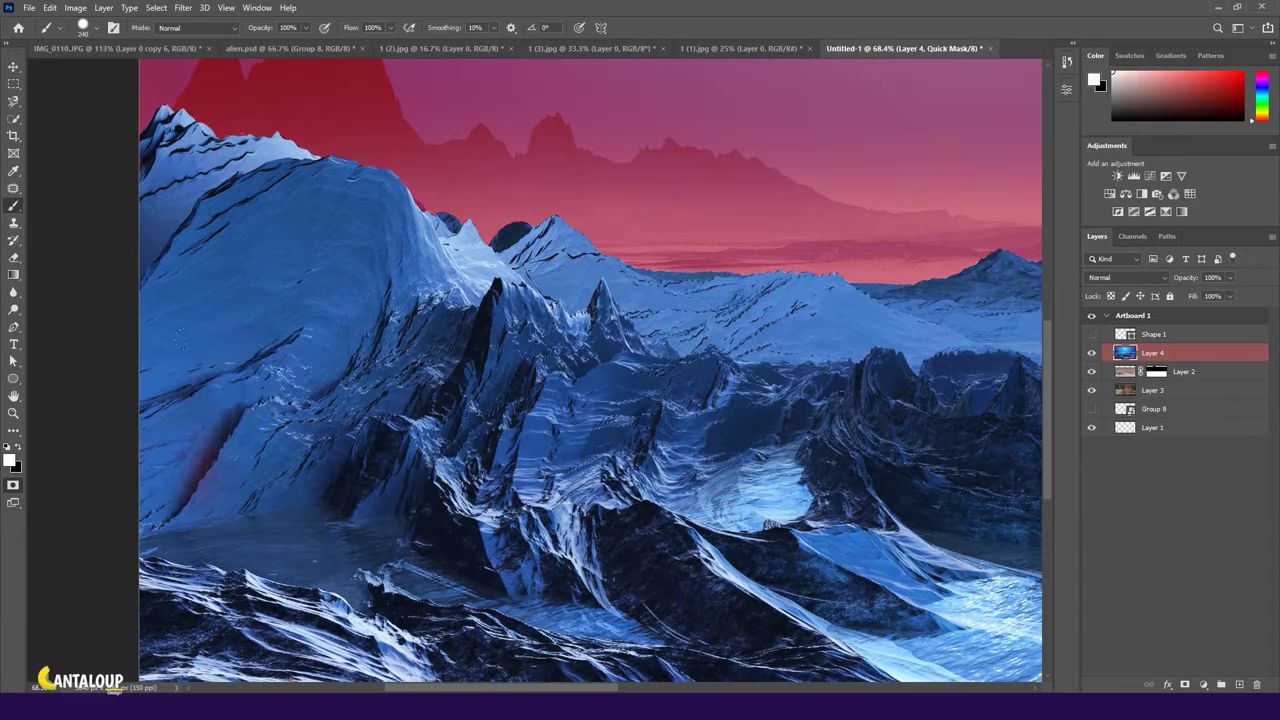
{"action": "scroll", "coordinate": [134, 160], "scroll_direction": "down", "scroll_amount": 3}
{"action": "key", "text": "q"}
{"action": "scroll", "coordinate": [134, 200], "scroll_direction": "down", "scroll_amount": 3}
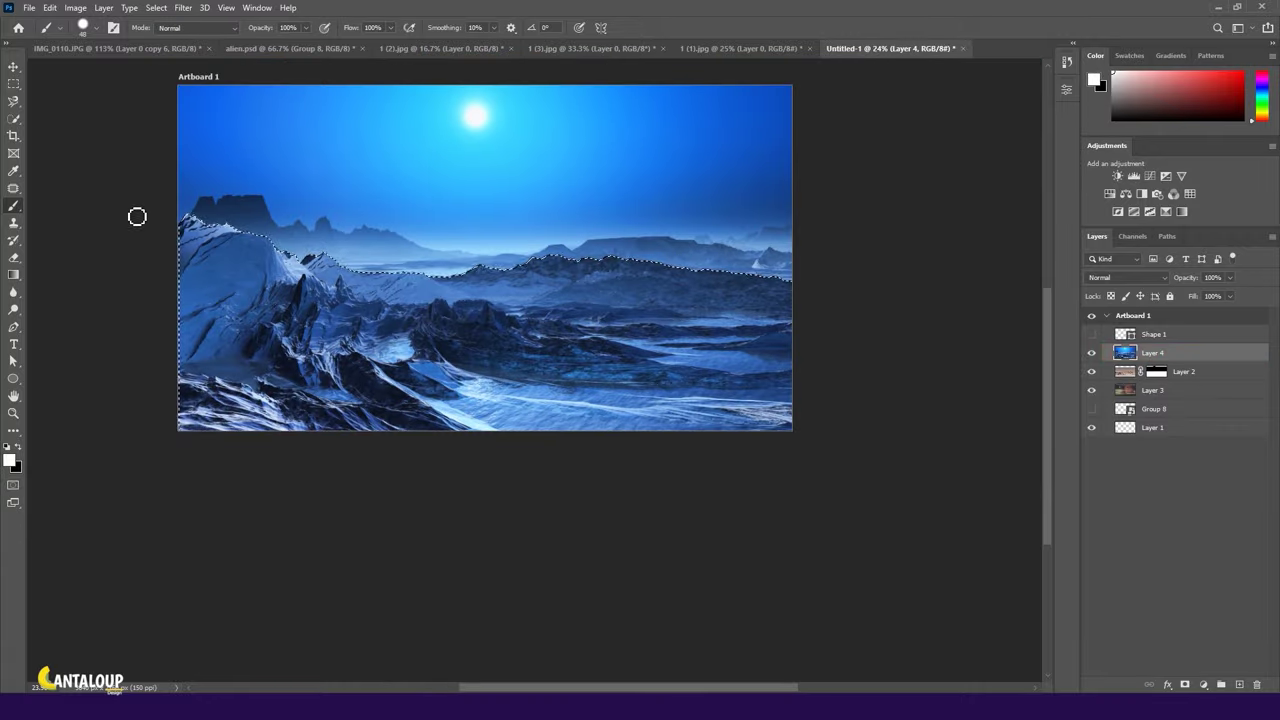
Feather the ridge selection and apply it as Layer 4's layer mask.
{"action": "key", "text": "m"}
{"action": "right_click", "coordinate": [577, 291]}
{"action": "left_click", "coordinate": [643, 323]}
{"action": "key", "text": "Return"}
{"action": "left_click", "coordinate": [1185, 685]}
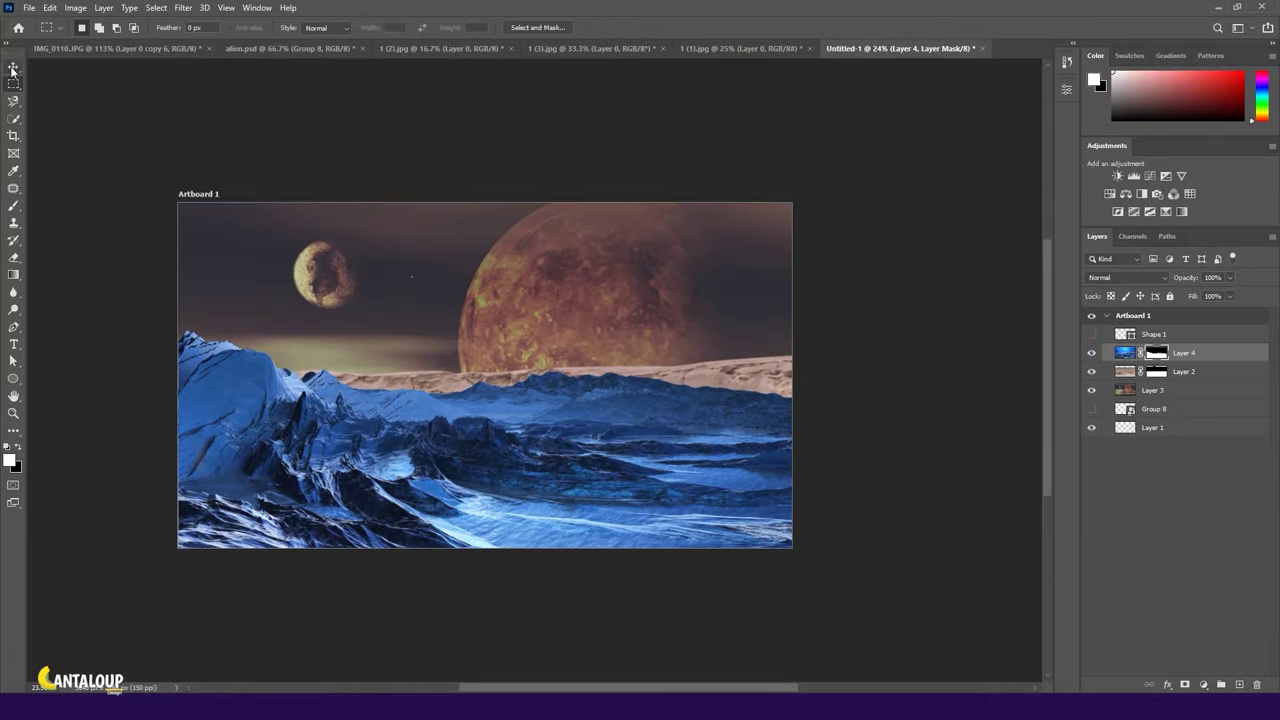
{"action": "key", "text": "v"}
{"action": "scroll", "coordinate": [430, 425], "scroll_direction": "up", "scroll_amount": 2}
{"action": "key", "text": "b"}
{"action": "key", "text": "x"}
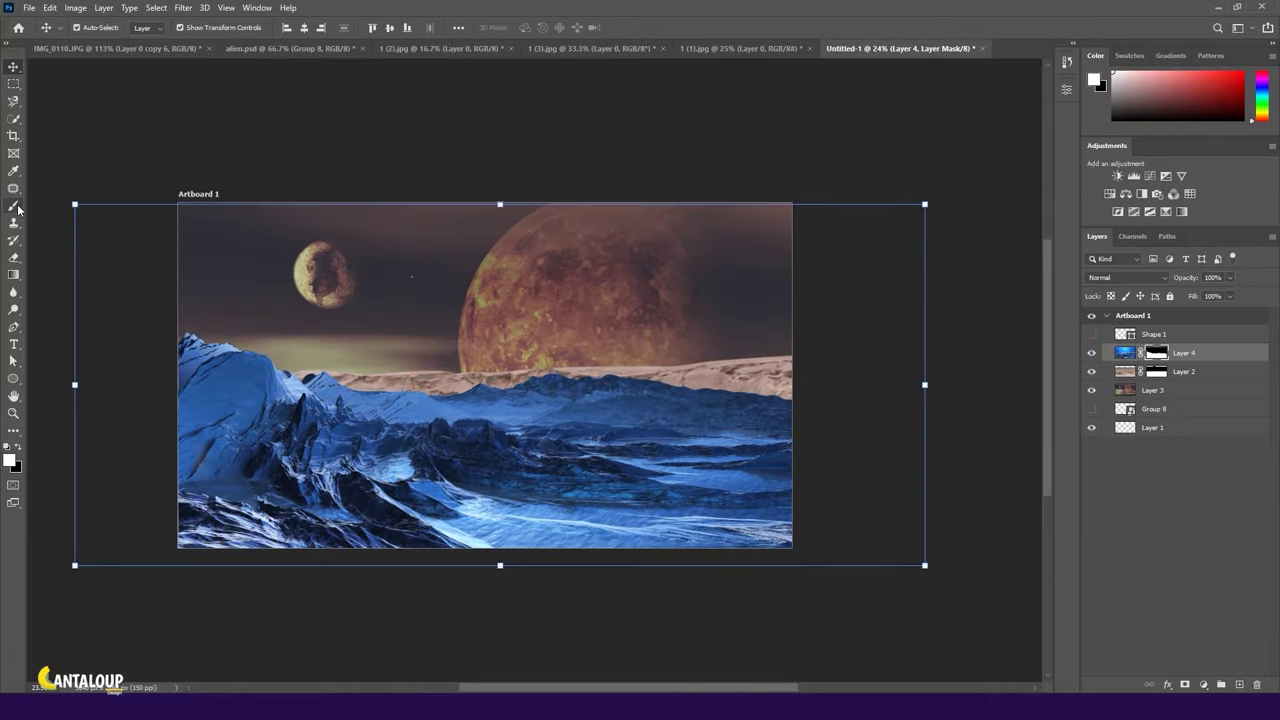
{"action": "scroll", "coordinate": [651, 403], "scroll_direction": "down", "scroll_amount": 1}
Test black and white strokes on Layer 4's mask over the right side.
{"action": "mouse_move", "coordinate": [600, 440]}
{"action": "left_mouse_down"}
{"action": "mouse_move", "coordinate": [505, 352]}
{"action": "mouse_move", "coordinate": [460, 330]}
{"action": "left_mouse_up"}
{"action": "key", "text": "x"}
{"action": "key", "text": "ctrl+z"}
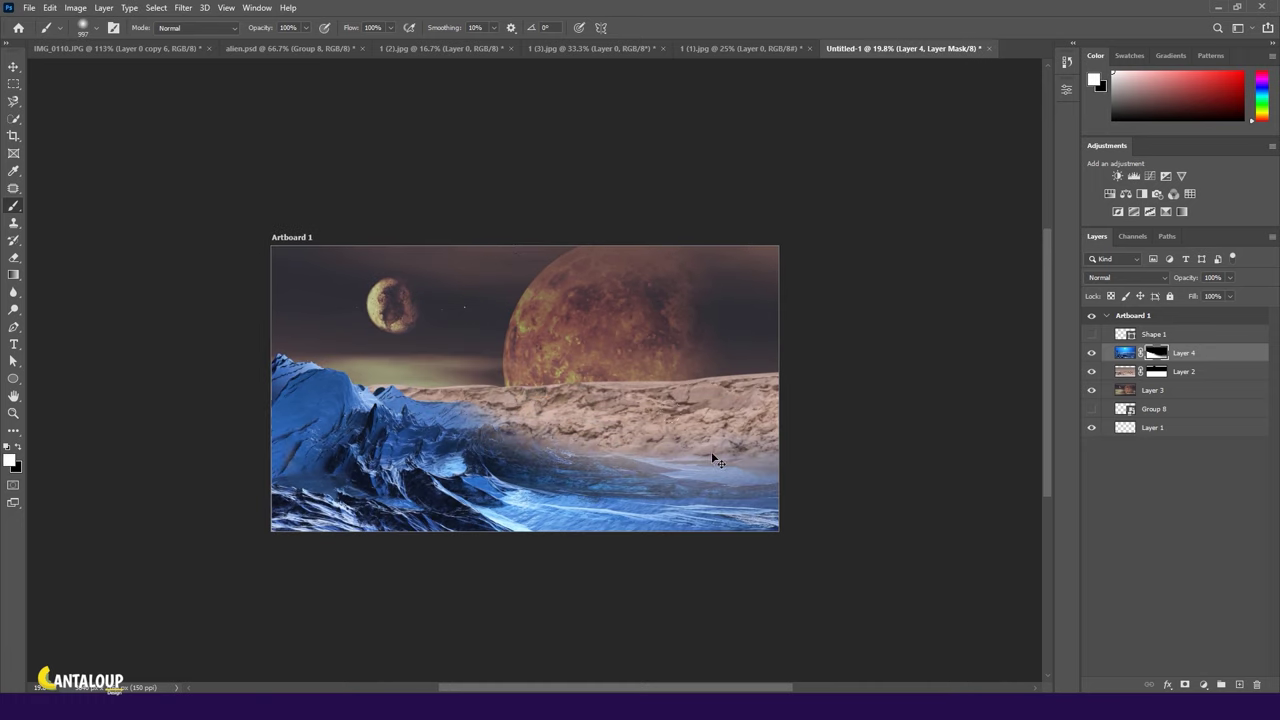
{"action": "left_click_drag", "start_coordinate": [711, 451], "coordinate": [651, 485]}
Nudge the blue mountain layer slightly with Free Transform.
{"action": "key", "text": "ctrl+t"}
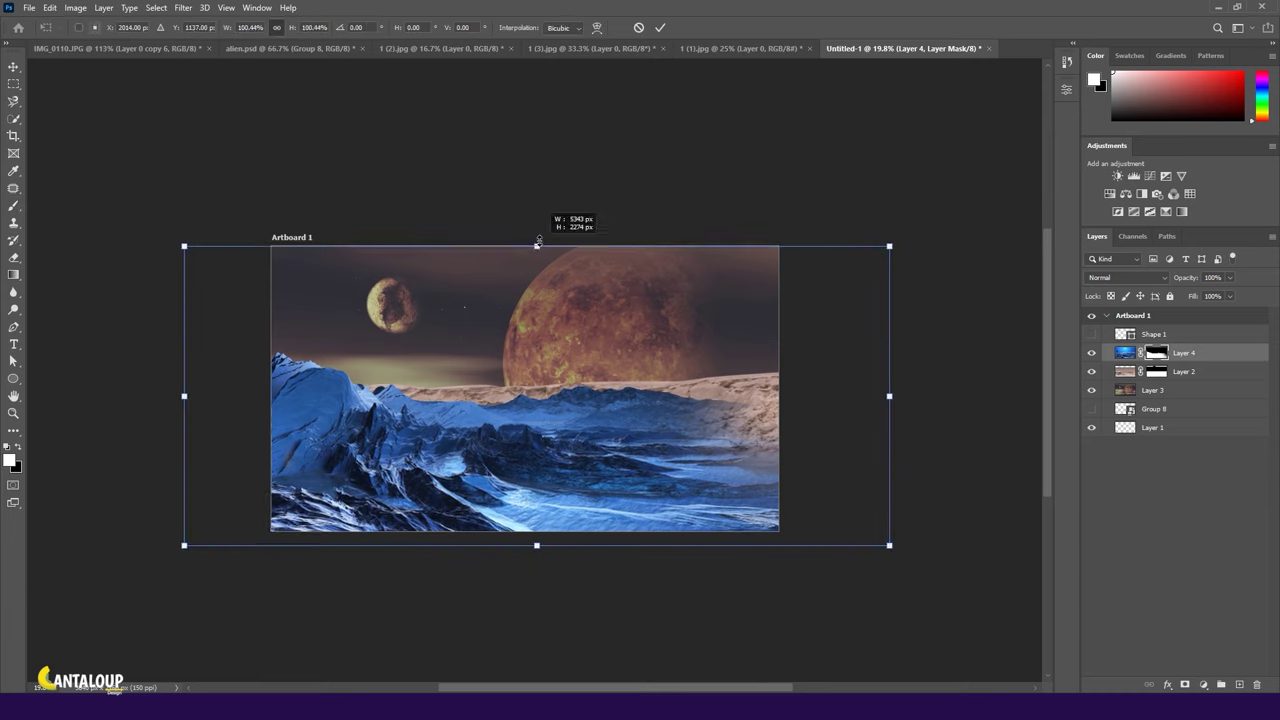
{"action": "left_click_drag", "start_coordinate": [545, 407], "coordinate": [543, 392]}
{"action": "key", "text": "ctrl+z"}
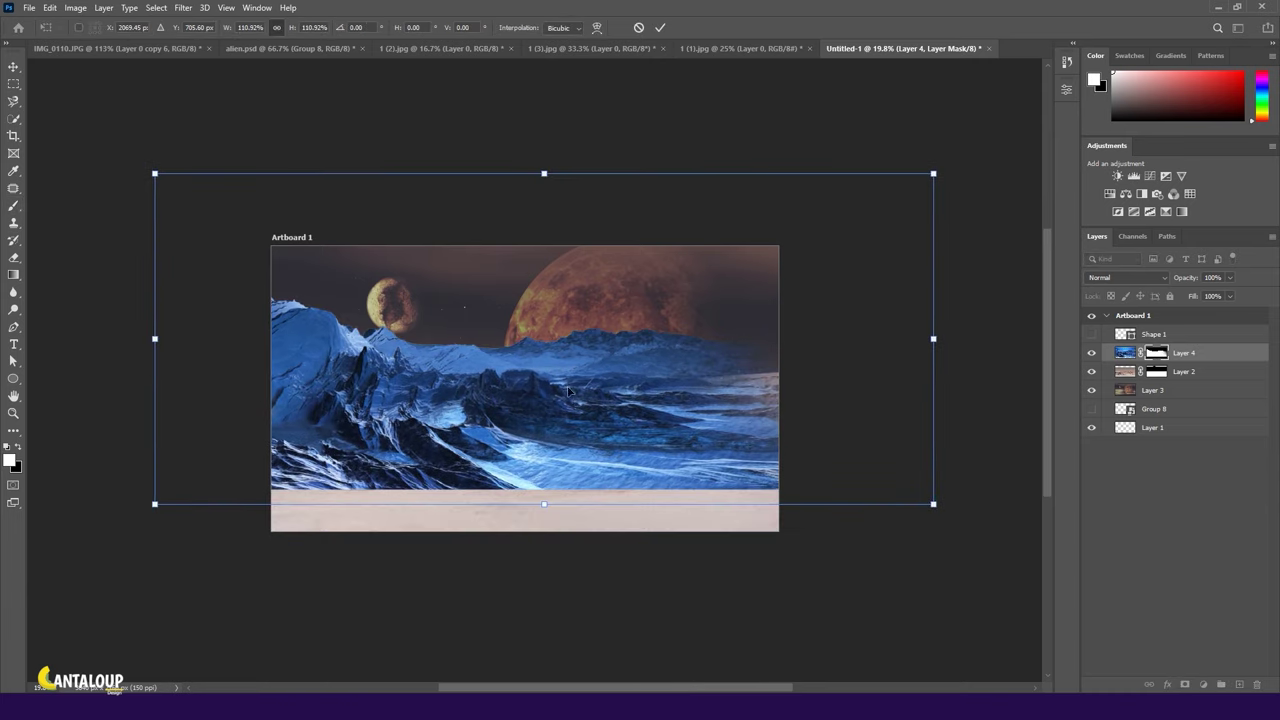
{"action": "key", "text": "ctrl+z"}
{"action": "left_click_drag", "start_coordinate": [575, 400], "coordinate": [575, 404]}
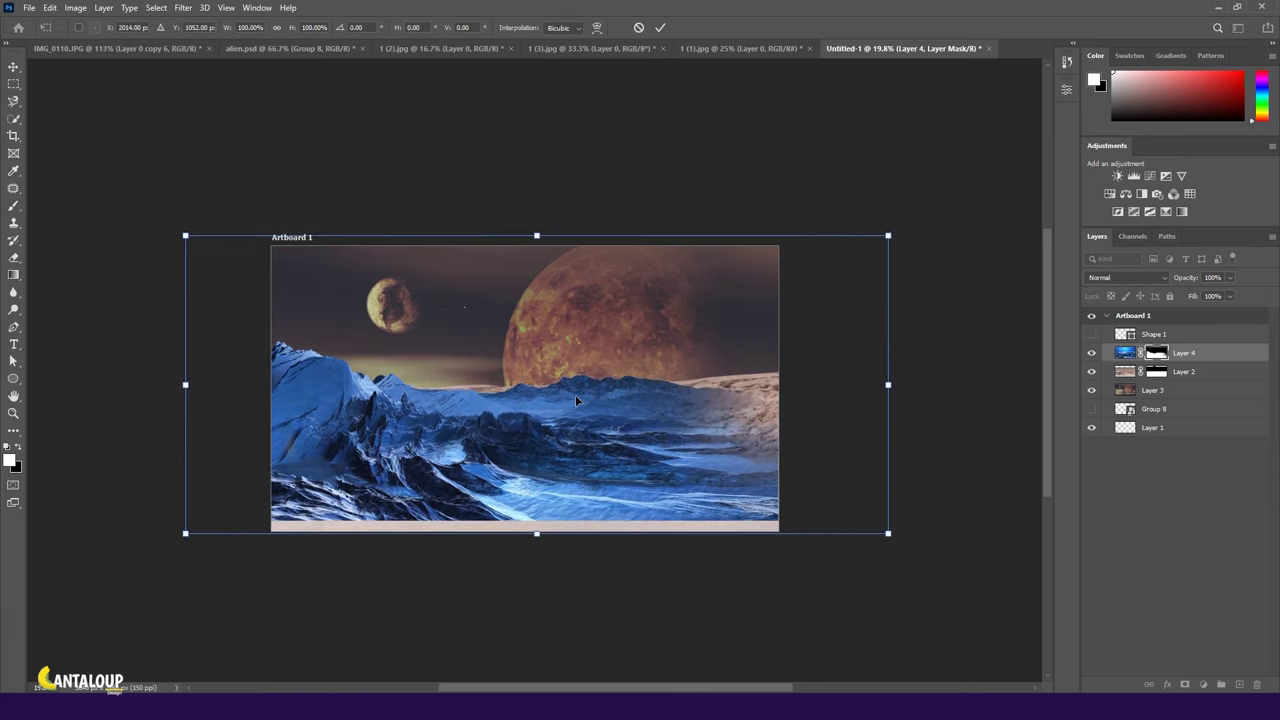
{"action": "left_click", "coordinate": [660, 27]}
Paint the mask black to reveal the rocky desert and hide the lower-right water.
{"action": "key", "text": "b"}
{"action": "key", "text": "x"}
{"action": "left_click_drag", "start_coordinate": [560, 400], "coordinate": [706, 404]}
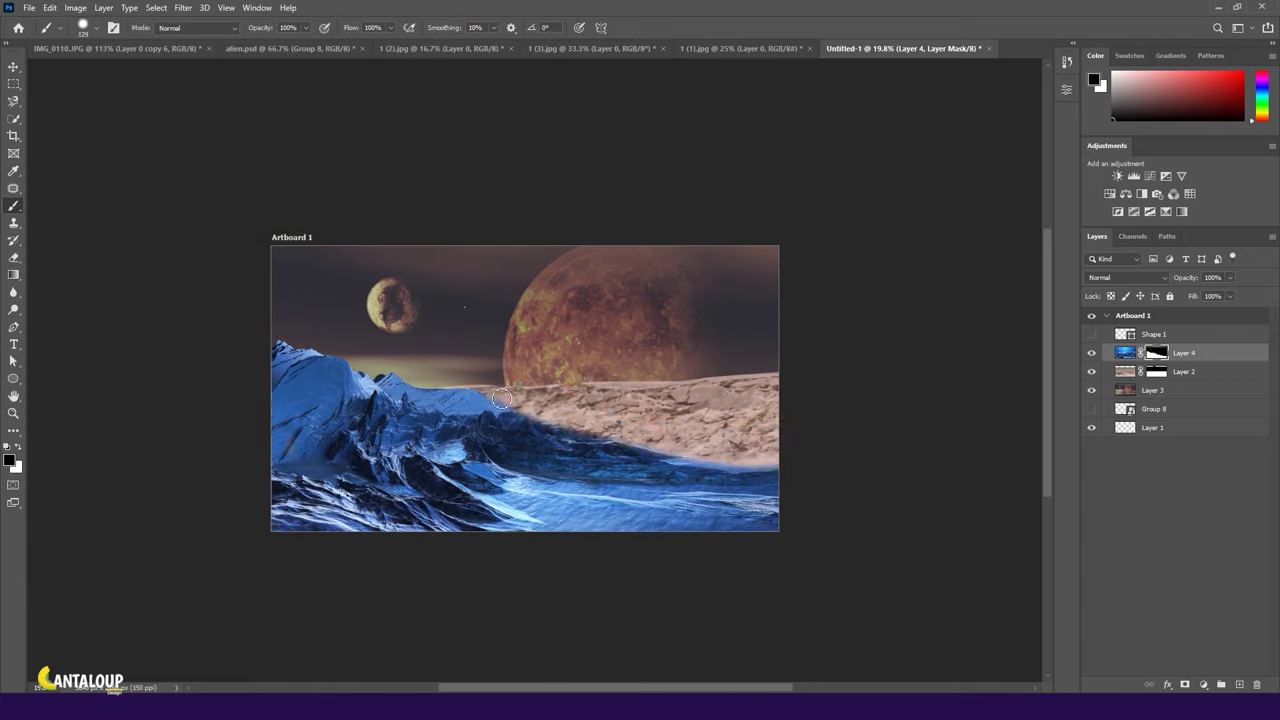
{"action": "left_click_drag", "start_coordinate": [640, 470], "coordinate": [490, 490]}
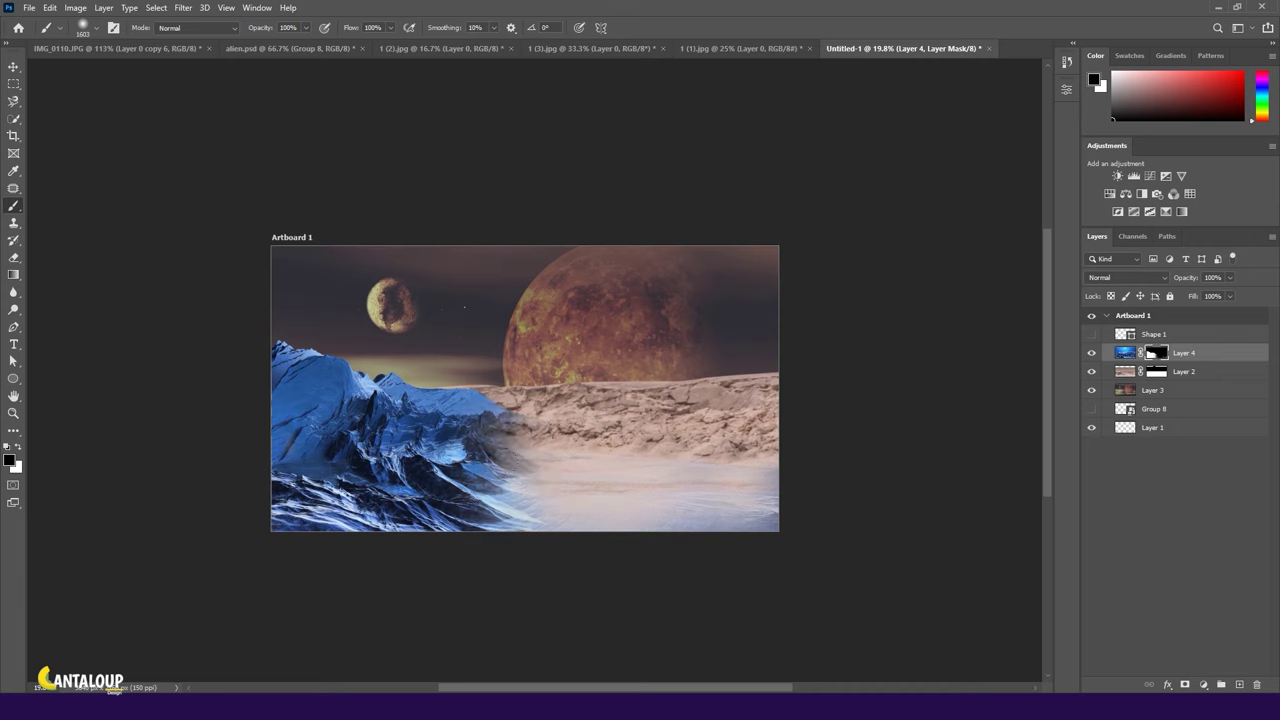
{"action": "scroll", "coordinate": [370, 370], "scroll_direction": "up", "scroll_amount": 3}
{"action": "scroll", "coordinate": [370, 370], "scroll_direction": "up", "scroll_amount": 3}
Lasso the blue peaks and mask away the blue inside the selection.
{"action": "key", "text": "l"}
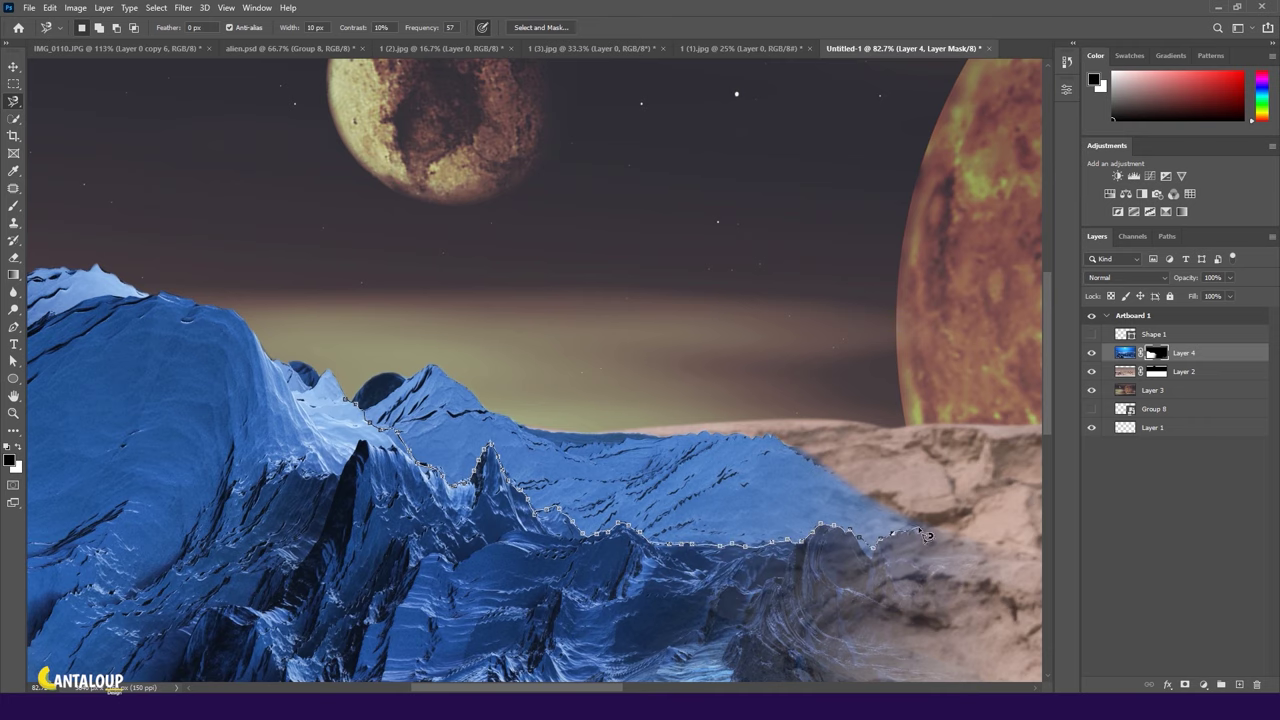
{"action": "left_click", "coordinate": [346, 400]}
{"action": "scroll", "coordinate": [466, 391], "scroll_direction": "down", "scroll_amount": 2}
{"action": "key", "text": "b"}
{"action": "left_click_drag", "start_coordinate": [466, 391], "coordinate": [740, 470]}
{"action": "key", "text": "ctrl+d"}
Paint blue back into the foreground and rocky band with a soft white brush.
{"action": "scroll", "coordinate": [470, 390], "scroll_direction": "down", "scroll_amount": 2}
{"action": "scroll", "coordinate": [470, 390], "scroll_direction": "down", "scroll_amount": 2}
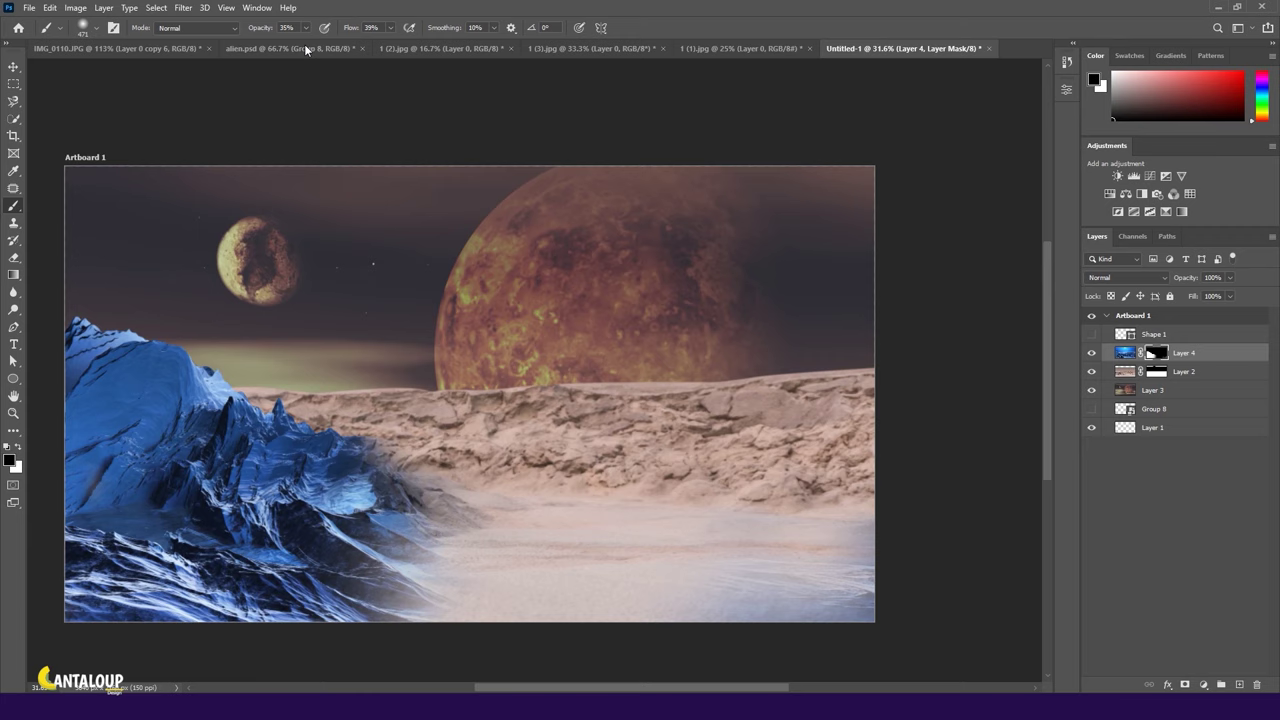
{"action": "key", "text": "x"}
{"action": "scroll", "coordinate": [525, 548], "scroll_direction": "down", "scroll_amount": 1}
{"action": "left_click_drag", "start_coordinate": [760, 560], "coordinate": [500, 520]}
{"action": "key", "text": "bracketright"}
{"action": "key", "text": "bracketright"}
{"action": "key", "text": "bracketright"}
{"action": "mouse_move", "coordinate": [420, 470]}
{"action": "left_mouse_down"}
{"action": "mouse_move", "coordinate": [487, 538]}
{"action": "mouse_move", "coordinate": [740, 520]}
{"action": "left_mouse_up"}
{"action": "left_click_drag", "start_coordinate": [420, 430], "coordinate": [780, 480]}
{"action": "left_click_drag", "start_coordinate": [430, 485], "coordinate": [780, 480]}
Try HorrorBlue.3DL and Moonlight.3DL Color Lookup looks, then delete the adjustment.
{"action": "left_click", "coordinate": [13, 66]}
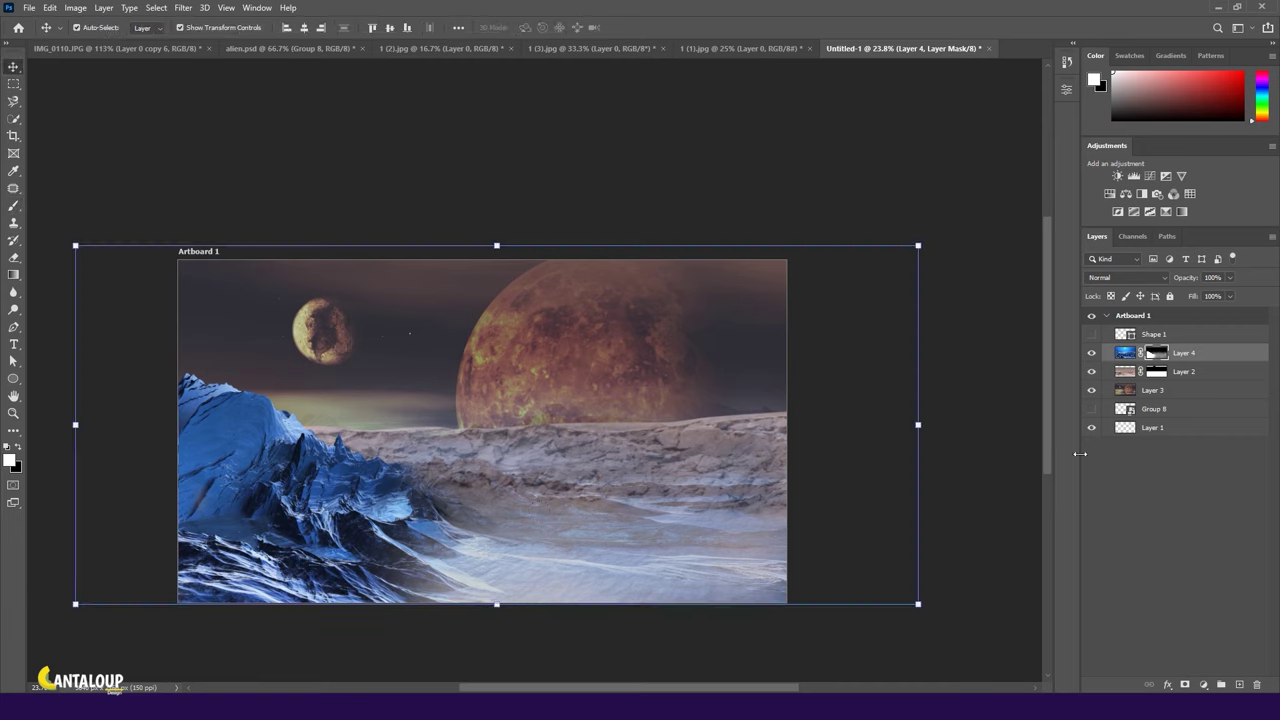
{"action": "left_click", "coordinate": [1189, 193]}
{"action": "left_click", "coordinate": [978, 129]}
{"action": "left_click", "coordinate": [1000, 397]}
{"action": "left_click", "coordinate": [978, 129]}
{"action": "left_click", "coordinate": [977, 455]}
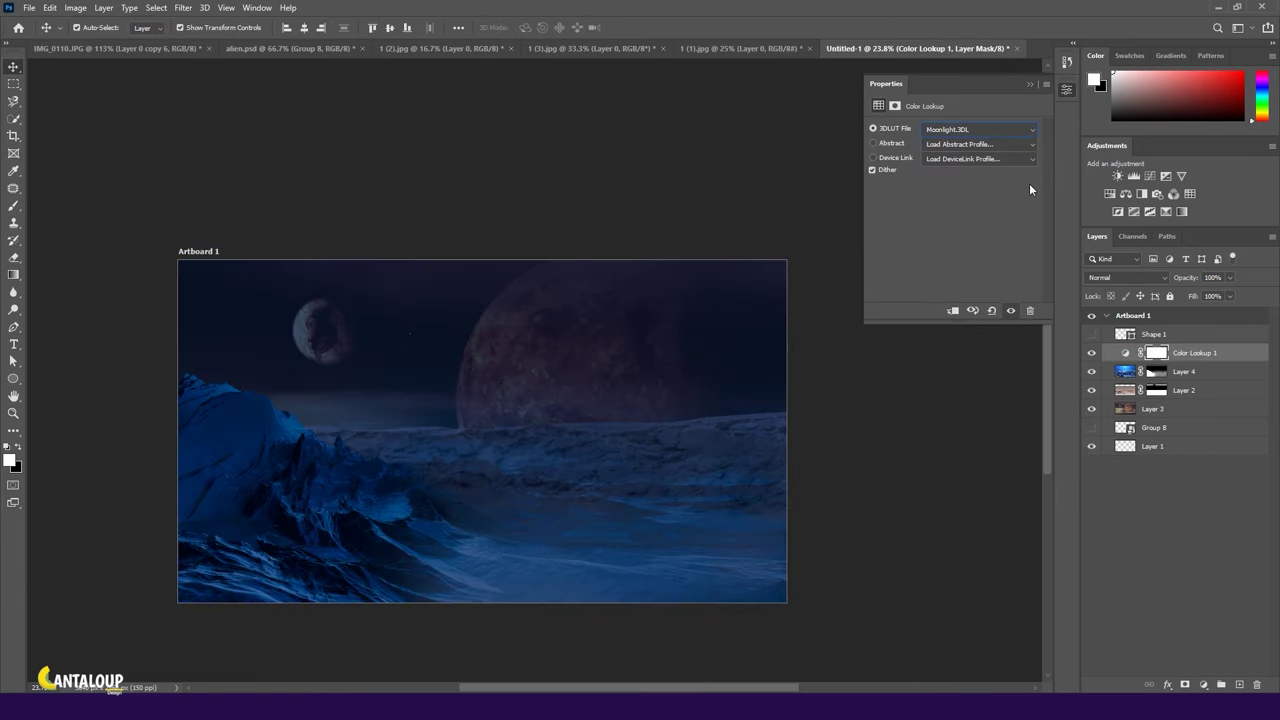
{"action": "key", "text": "Delete"}
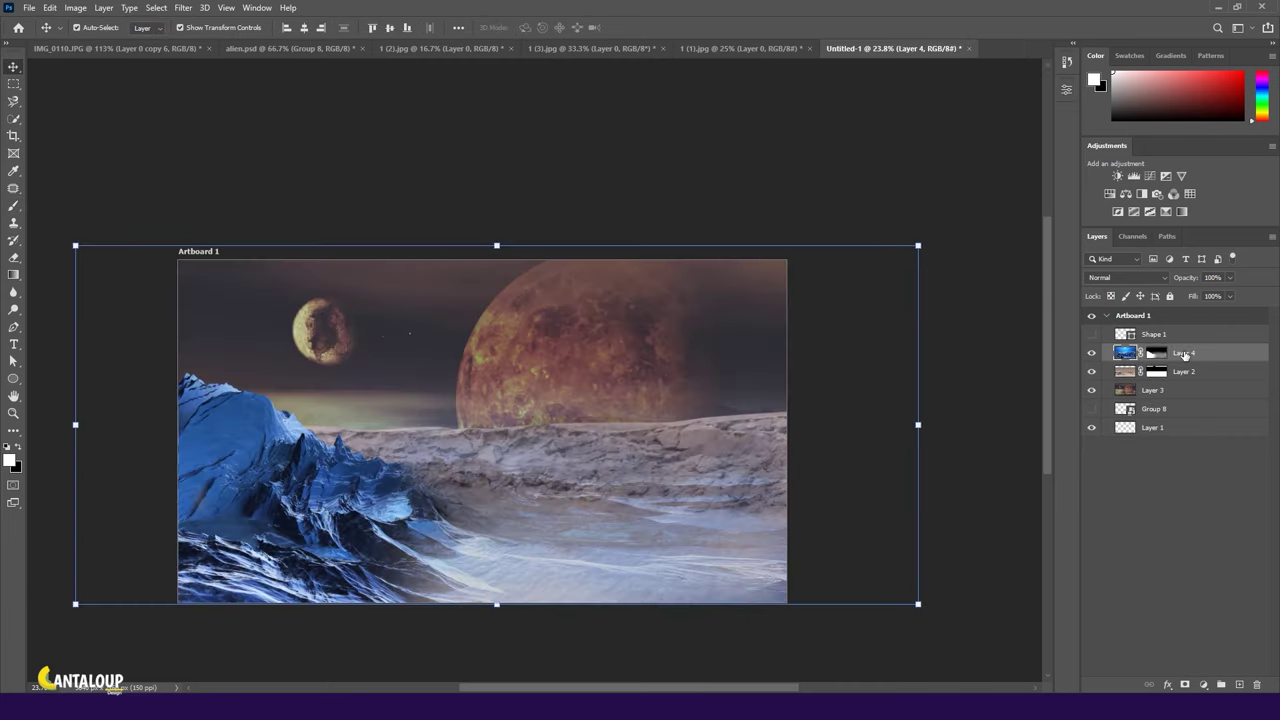
Add a colorized Hue/Saturation layer with shifted hue and higher saturation for a blue tint.
{"action": "left_click", "coordinate": [1125, 194]}
{"action": "left_click", "coordinate": [940, 248]}
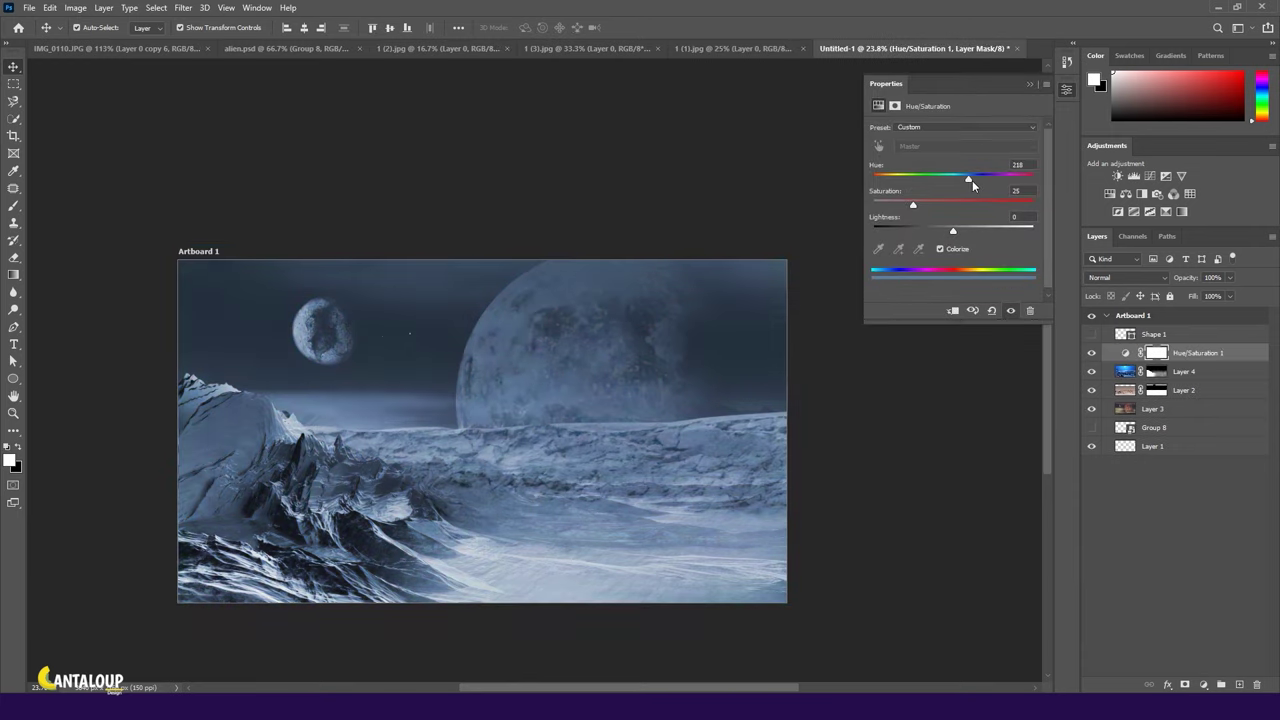
{"action": "left_click_drag", "start_coordinate": [972, 180], "coordinate": [986, 178]}
{"action": "mouse_move", "coordinate": [912, 204]}
{"action": "left_mouse_down"}
{"action": "mouse_move", "coordinate": [997, 221]}
{"action": "mouse_move", "coordinate": [986, 222]}
{"action": "left_mouse_up"}
Add a Levels layer clipped to Layer 2 and darken its midtones and shadows.
{"action": "left_click", "coordinate": [1183, 390]}
{"action": "left_click", "coordinate": [1133, 175]}
{"action": "left_click", "coordinate": [952, 310]}
{"action": "left_click_drag", "start_coordinate": [1035, 262], "coordinate": [1033, 225]}
{"action": "left_click_drag", "start_coordinate": [892, 224], "coordinate": [907, 224]}
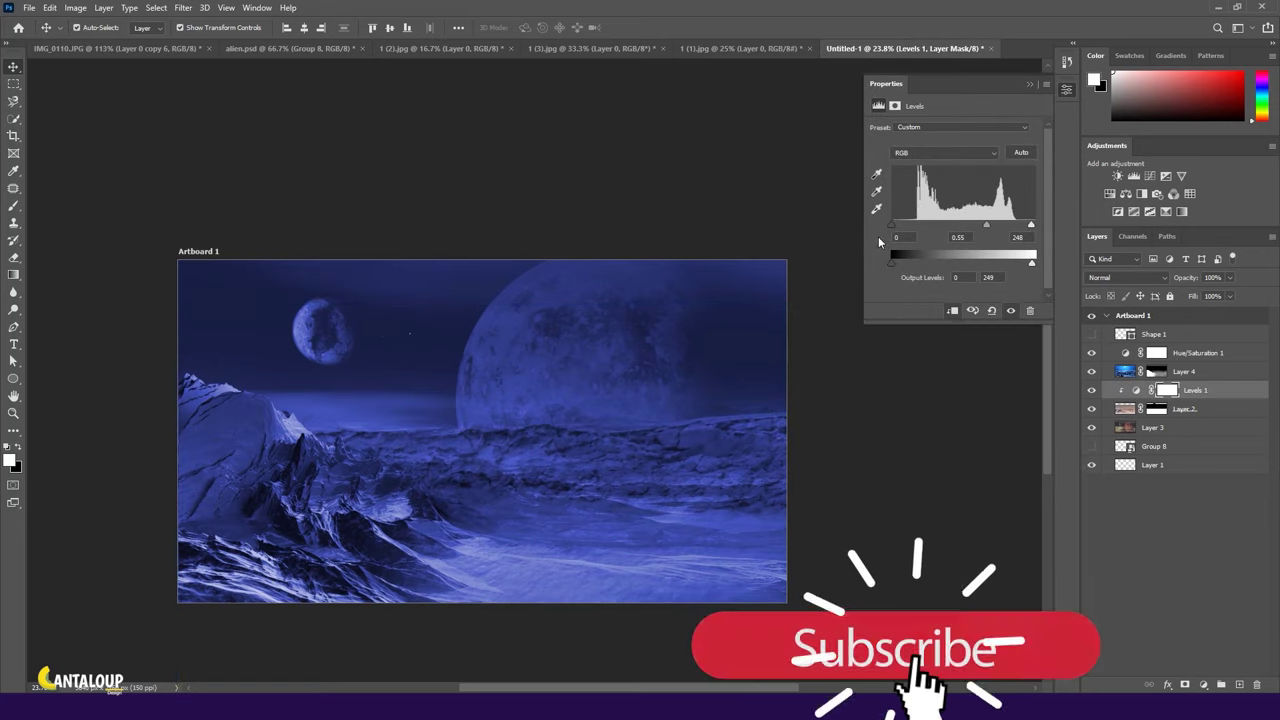
{"action": "left_click_drag", "start_coordinate": [988, 224], "coordinate": [985, 230]}
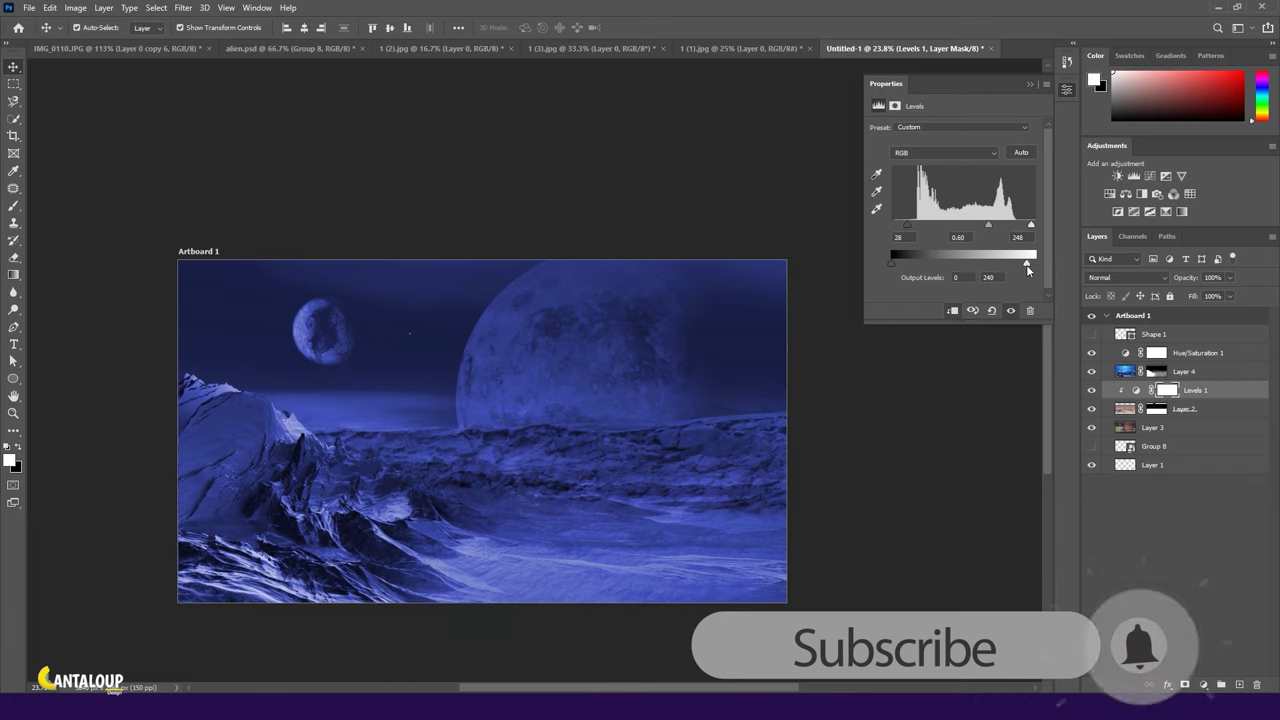
{"action": "left_click", "coordinate": [1148, 183]}
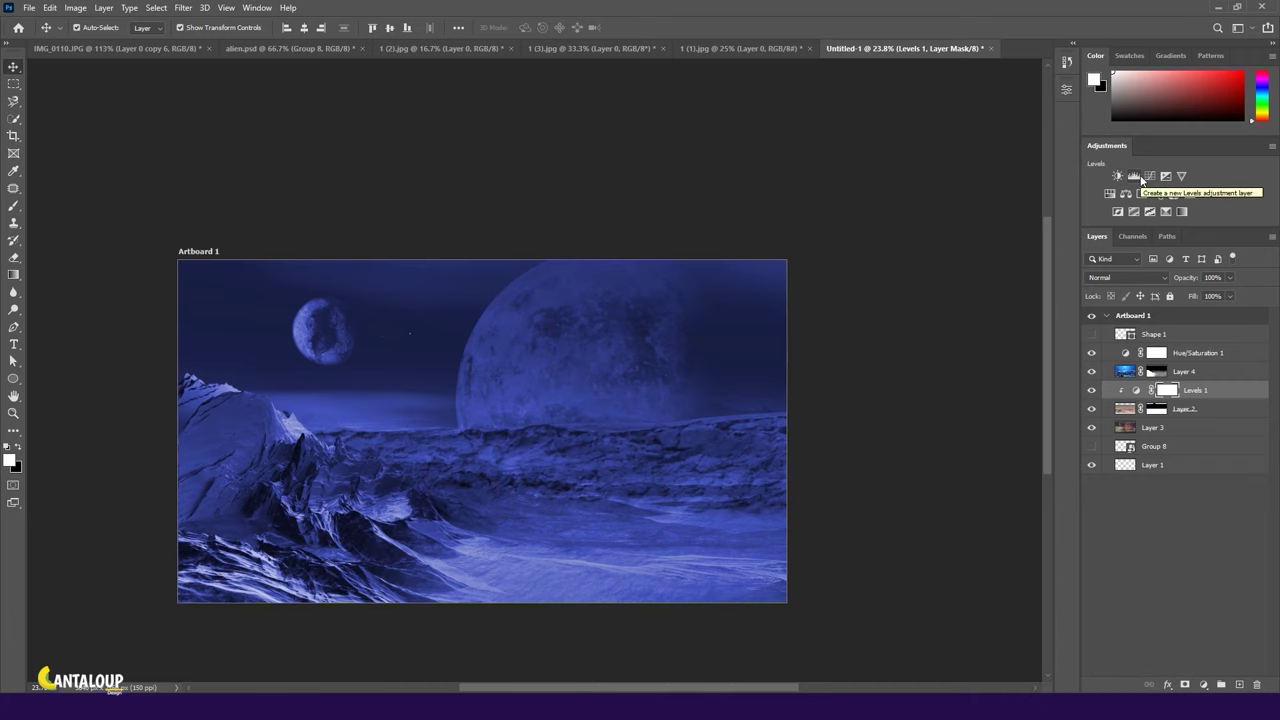
Paint a trial soft glow over the planet on a new layer, then discard it.
{"action": "left_click", "coordinate": [13, 205]}
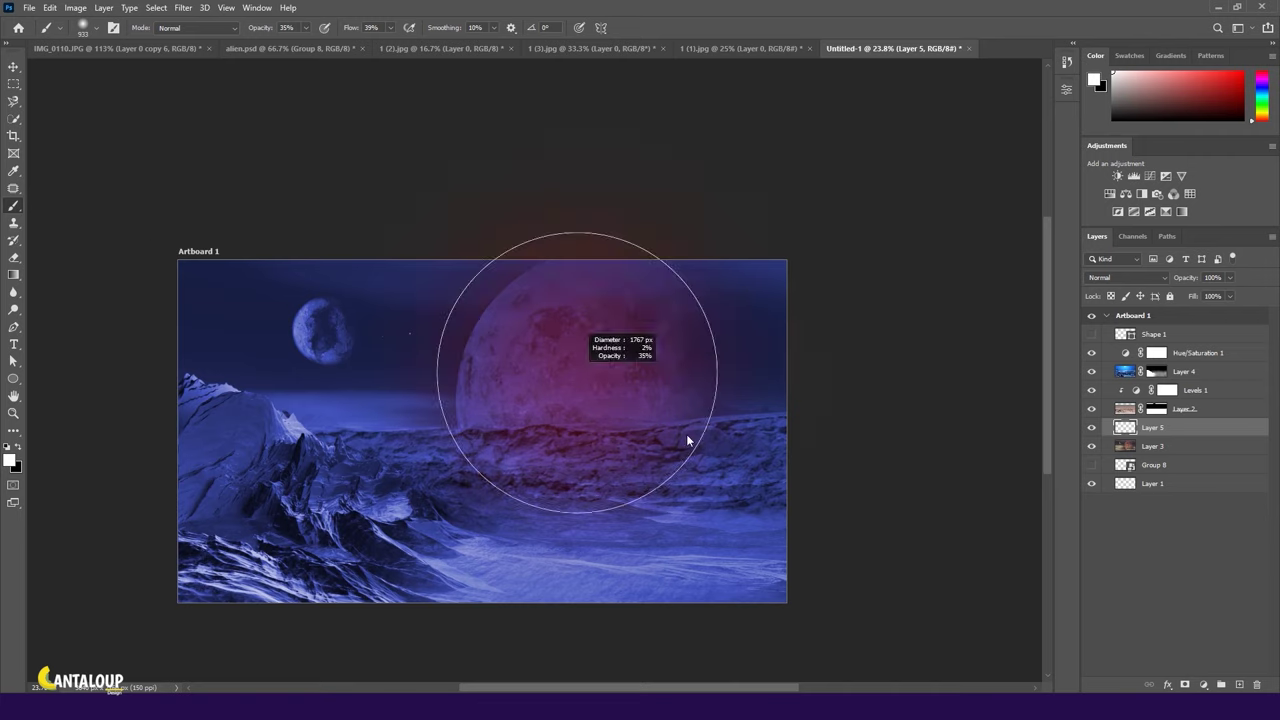
{"action": "left_click_drag", "start_coordinate": [545, 389], "coordinate": [610, 416]}
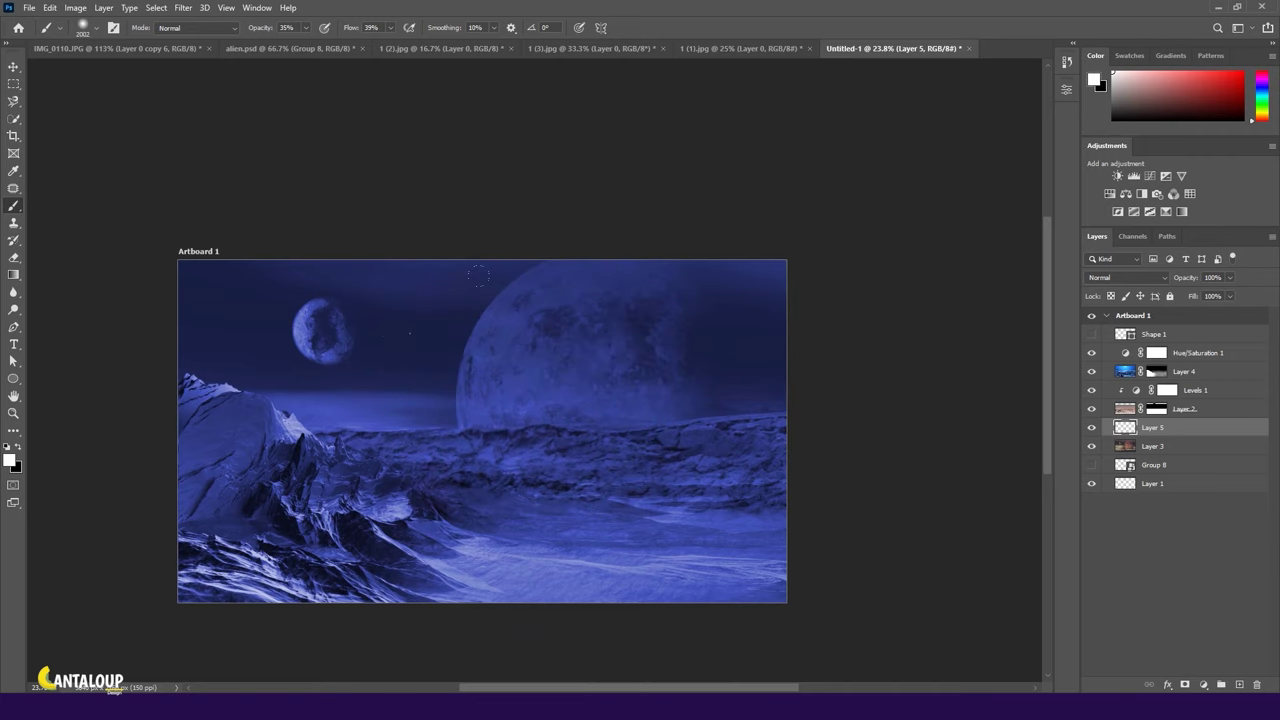
{"action": "left_click_drag", "start_coordinate": [463, 250], "coordinate": [640, 330]}
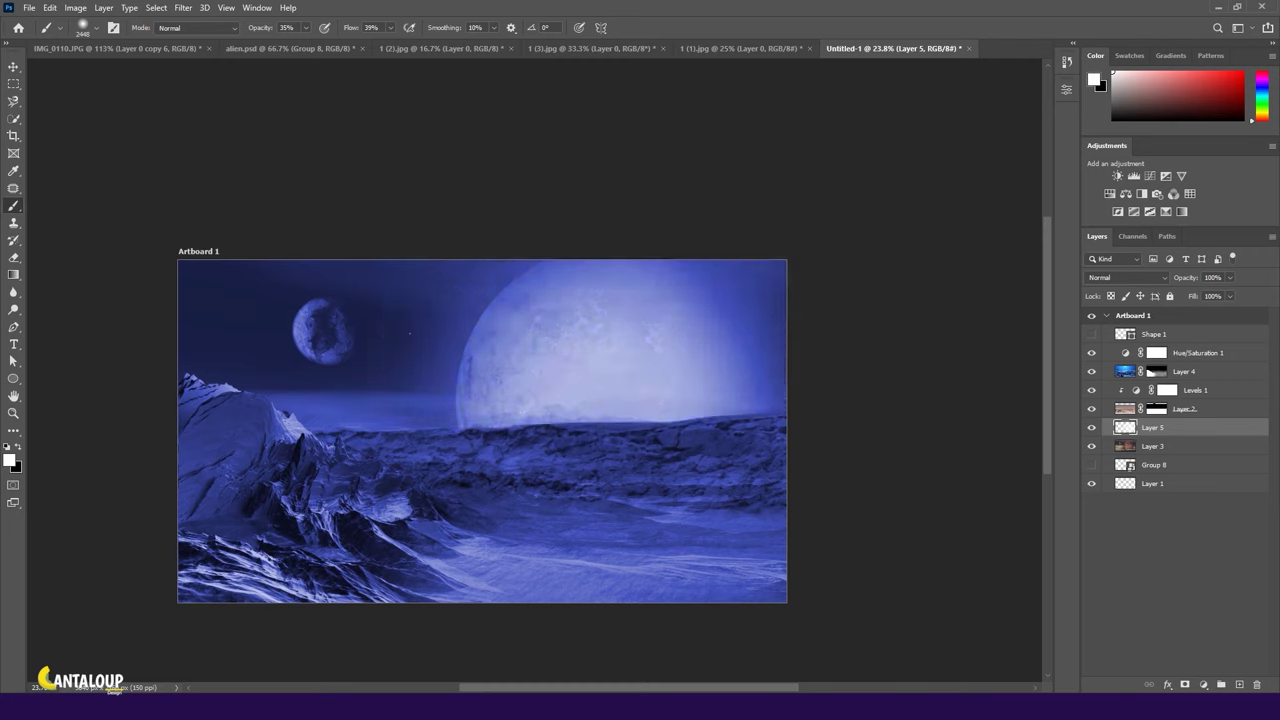
{"action": "left_click", "coordinate": [15, 67]}
{"action": "left_click", "coordinate": [1127, 277]}
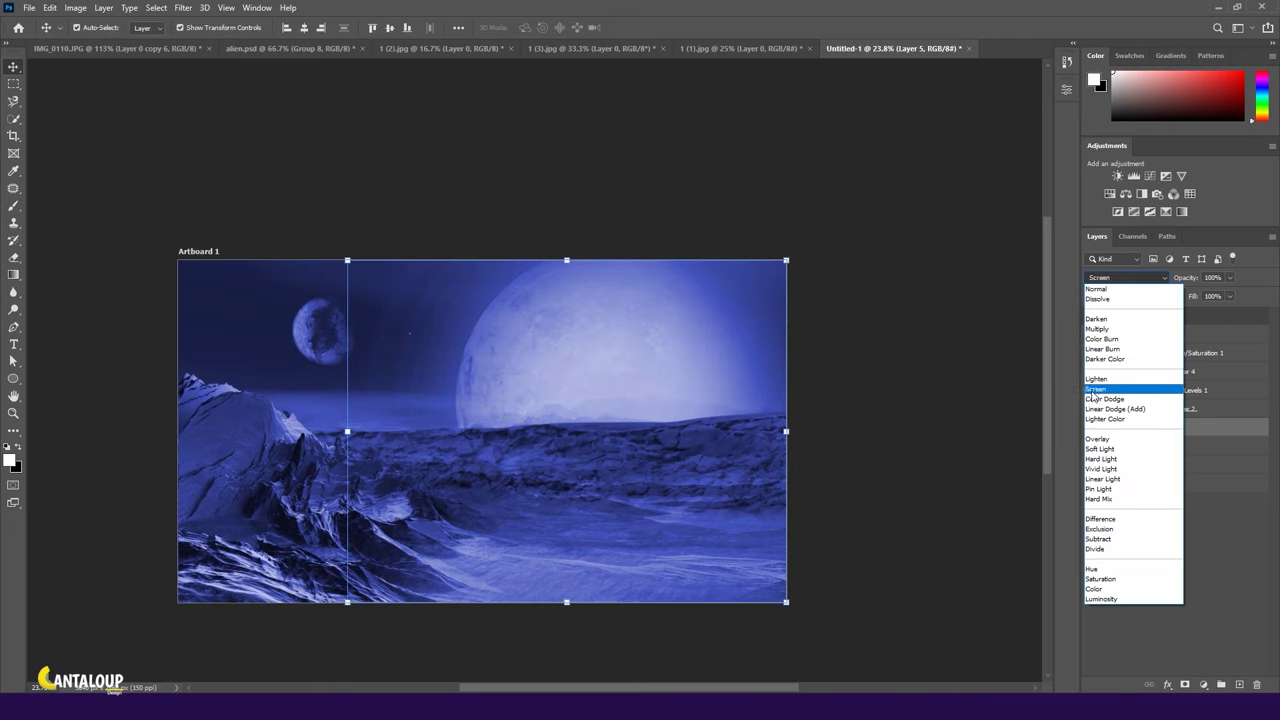
{"action": "key", "text": "Escape"}
{"action": "key", "text": "Delete"}
{"action": "key", "text": "i"}
Pick a purple foreground colour and paint purple light over the large planet.
{"action": "left_click", "coordinate": [10, 460]}
{"action": "left_click_drag", "start_coordinate": [912, 278], "coordinate": [914, 166]}
{"action": "left_click", "coordinate": [837, 177]}
{"action": "left_click", "coordinate": [1029, 133]}
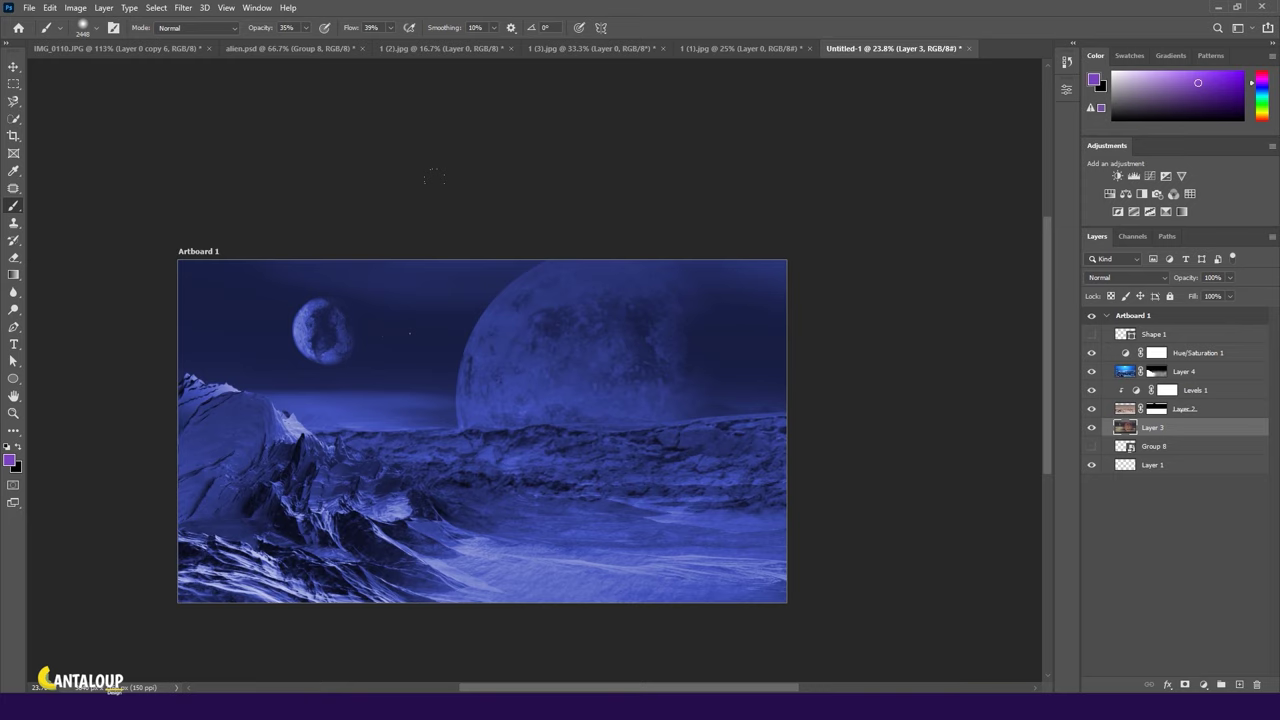
{"action": "left_click_drag", "start_coordinate": [640, 310], "coordinate": [700, 390]}
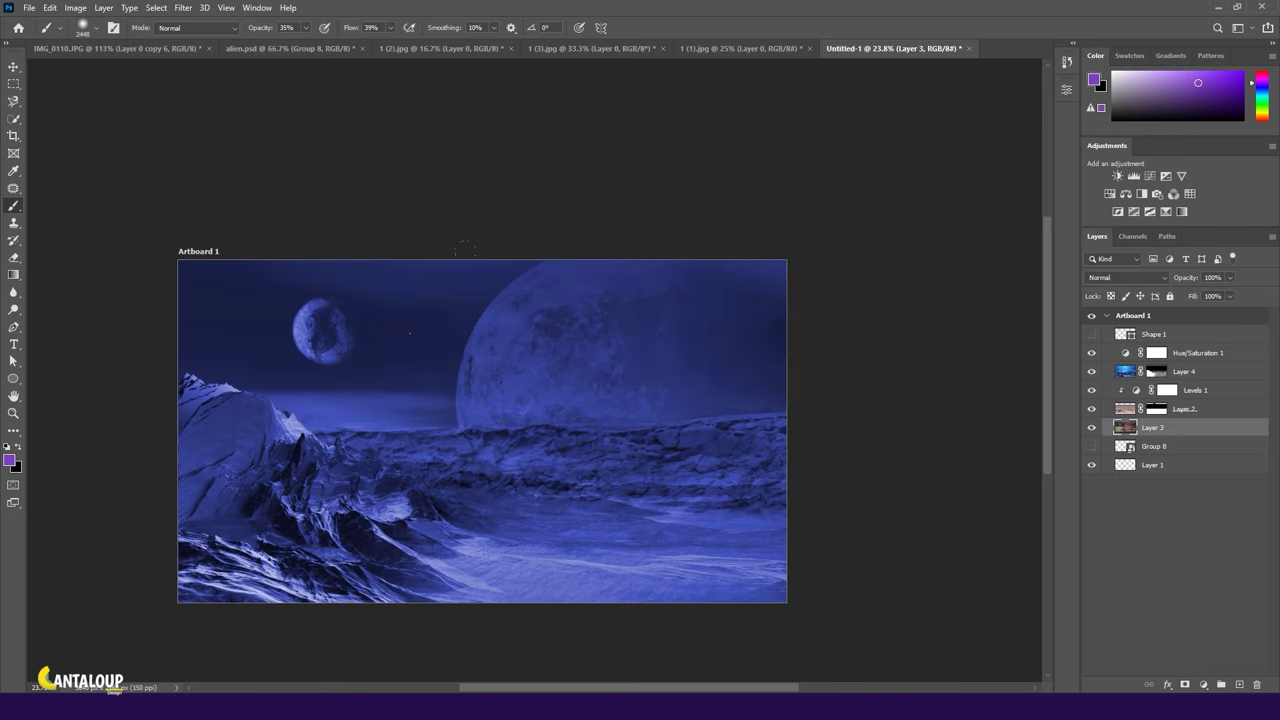
{"action": "left_click_drag", "start_coordinate": [560, 320], "coordinate": [740, 300]}
{"action": "left_click", "coordinate": [1117, 283]}
{"action": "left_click", "coordinate": [1209, 515]}
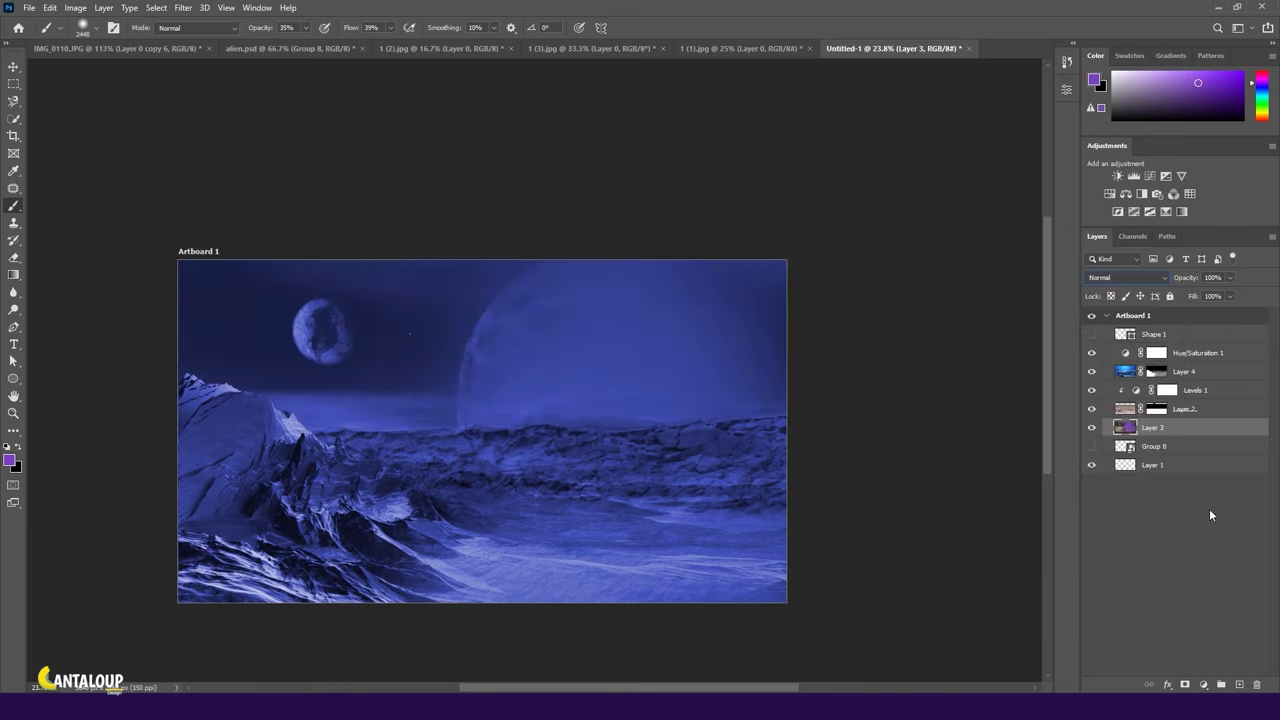
Brush a purple glow on a new Linear Dodge (Add) layer and draw a large circle around the planet.
{"action": "left_click", "coordinate": [1239, 684]}
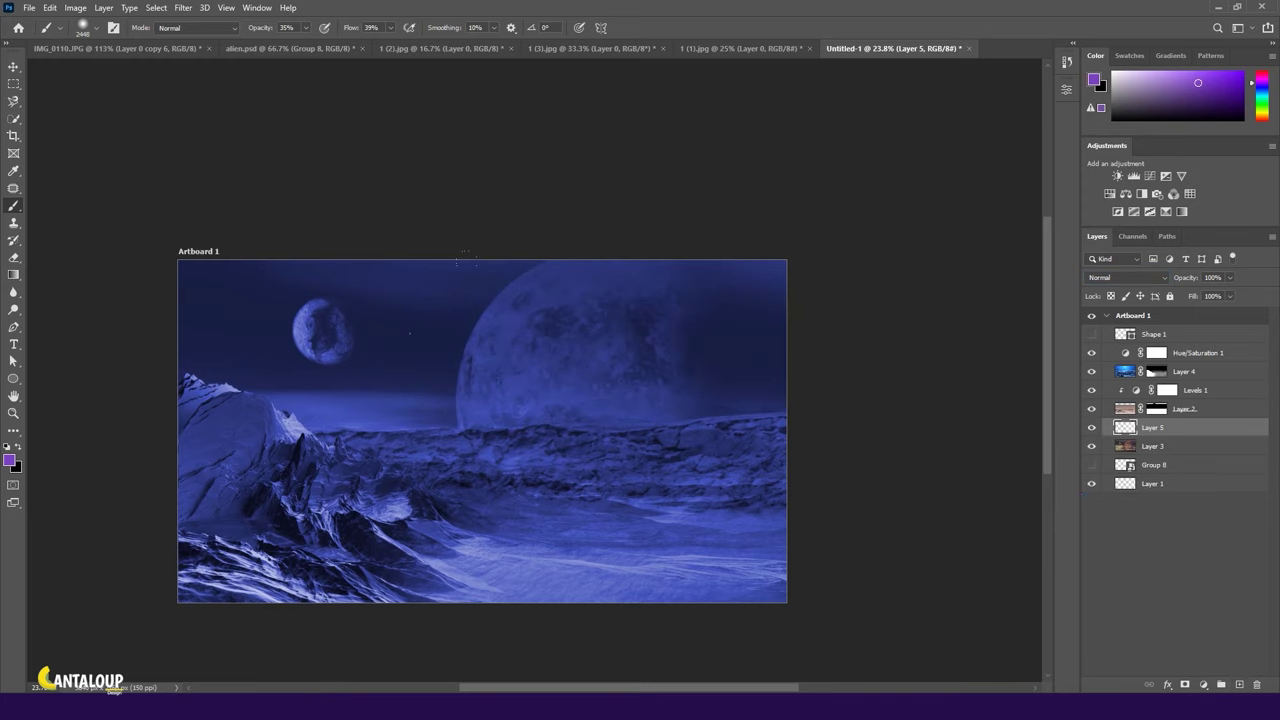
{"action": "left_click_drag", "start_coordinate": [560, 300], "coordinate": [740, 390]}
{"action": "left_click", "coordinate": [1117, 277]}
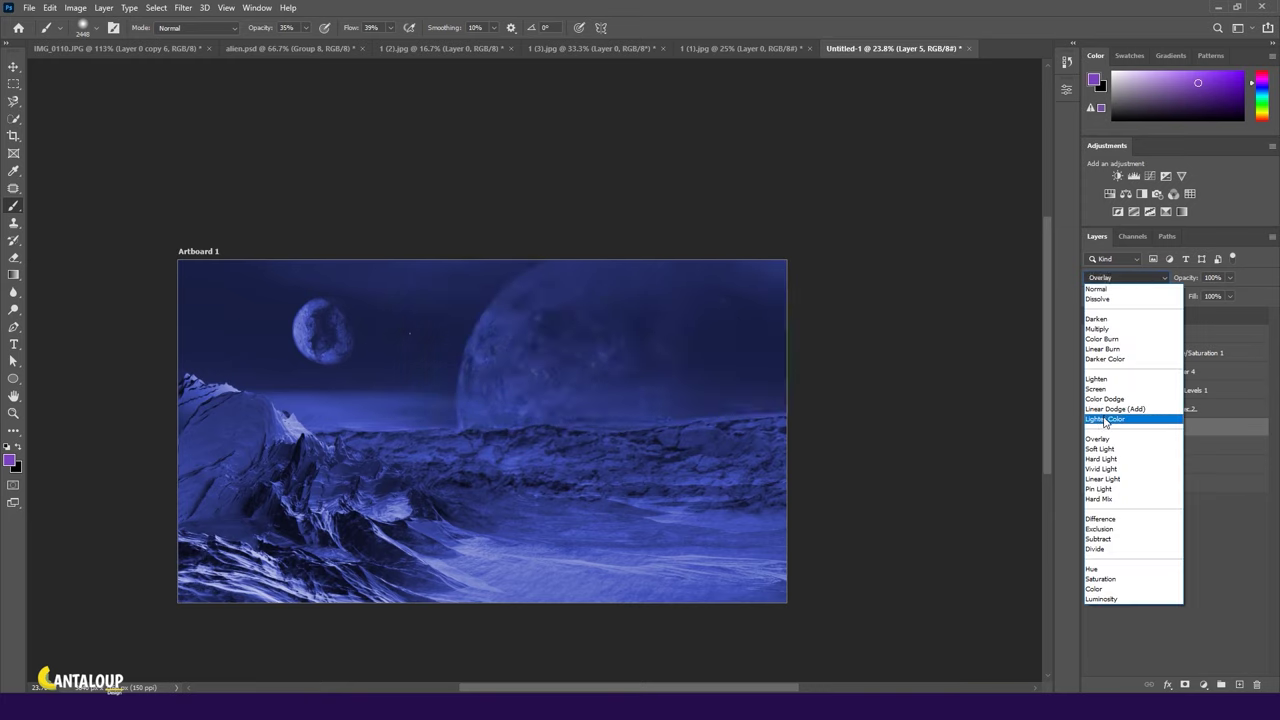
{"action": "left_click", "coordinate": [1110, 409]}
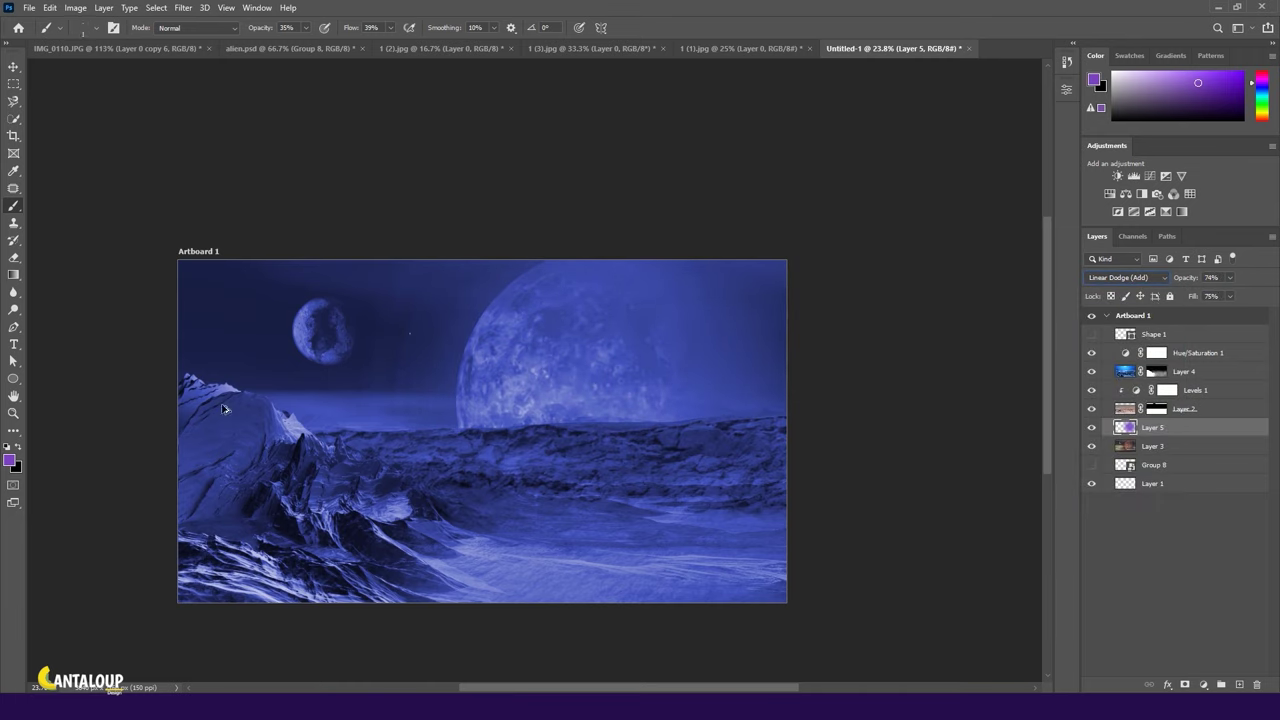
{"action": "key", "text": "u"}
{"action": "left_click_drag", "start_coordinate": [605, 395], "coordinate": [793, 556]}
Give the ellipse ring a light purple stroke about 17.73 px wide.
{"action": "left_click", "coordinate": [914, 242]}
{"action": "left_click", "coordinate": [1034, 288]}
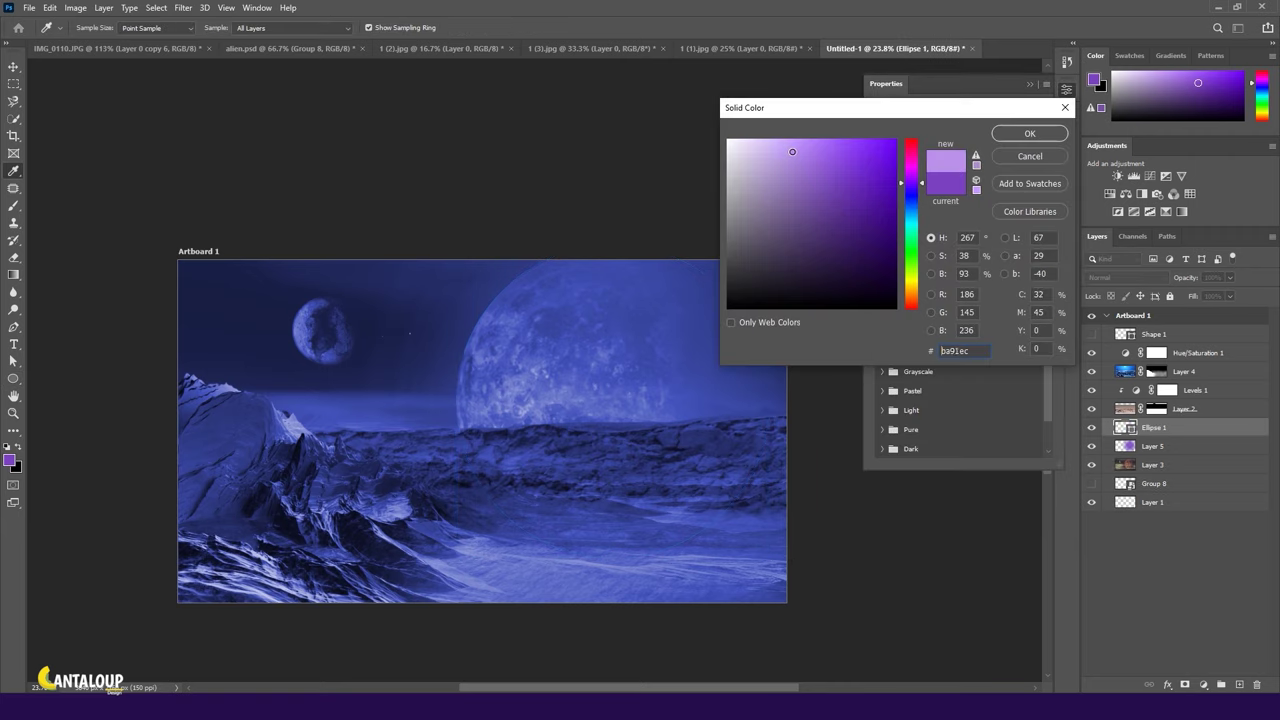
{"action": "left_click", "coordinate": [1029, 133]}
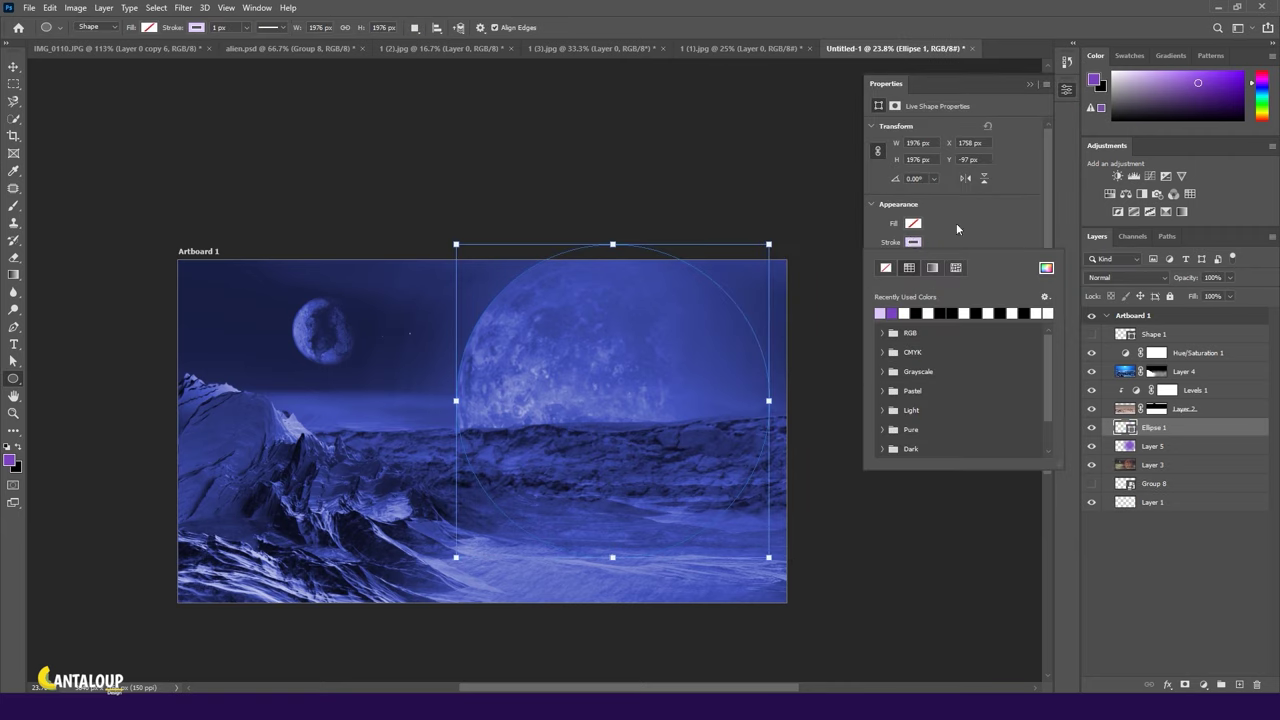
{"action": "left_click_drag", "start_coordinate": [953, 276], "coordinate": [944, 276]}
Convert the ring to a smart object and soften it with a Gaussian Blur.
{"action": "left_click", "coordinate": [1029, 84]}
{"action": "left_click", "coordinate": [183, 7]}
{"action": "left_click", "coordinate": [240, 115]}
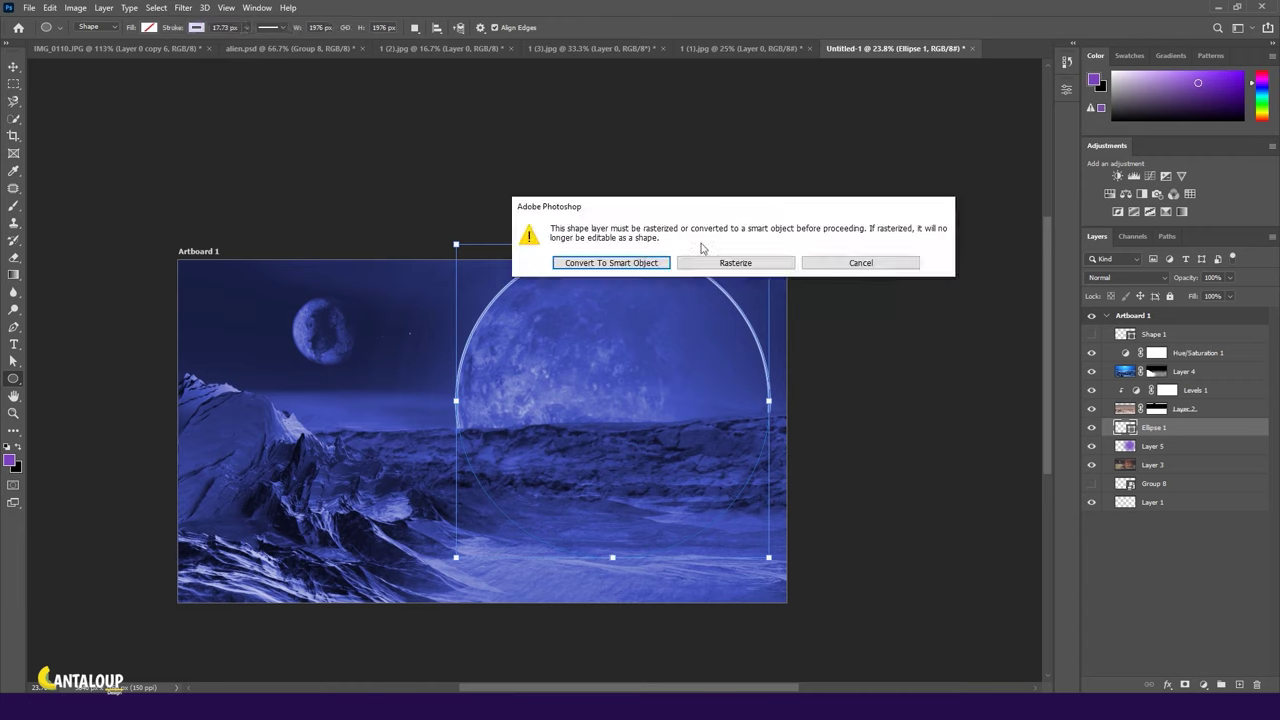
{"action": "left_click", "coordinate": [735, 262]}
{"action": "left_click_drag", "start_coordinate": [792, 367], "coordinate": [809, 369]}
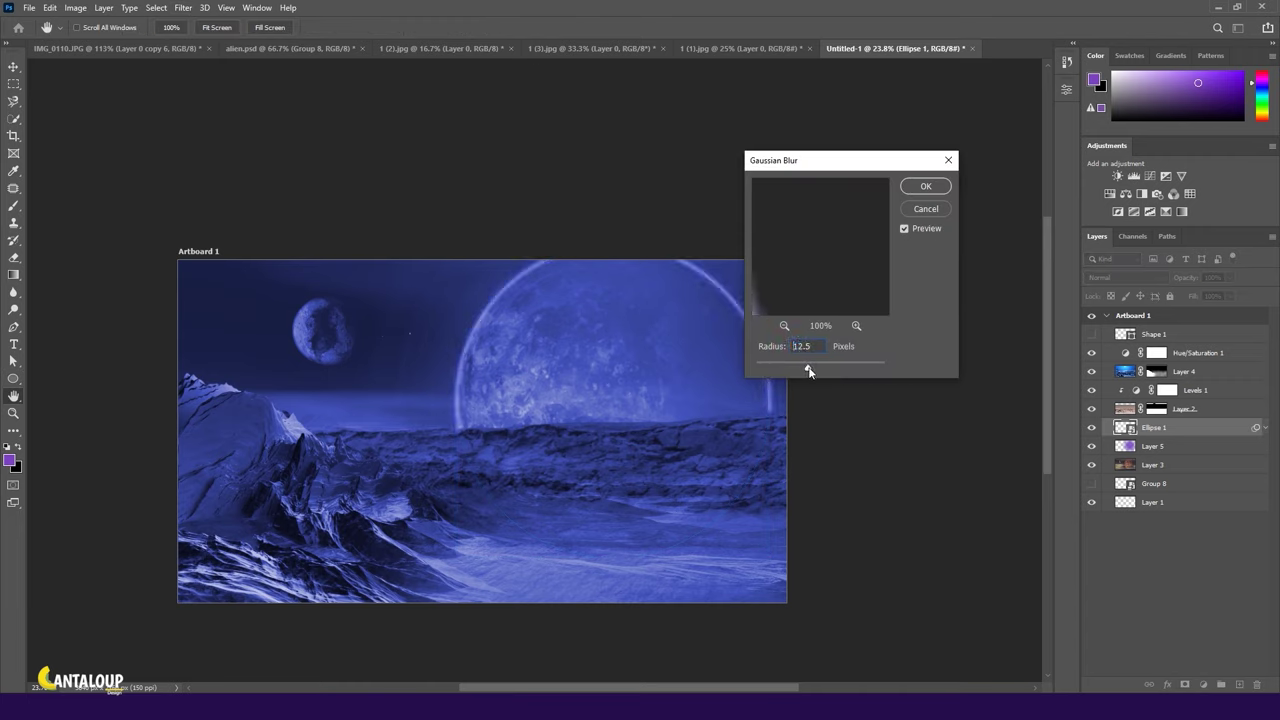
{"action": "left_click", "coordinate": [913, 191]}
Set the ring's opacity and fill to 100% and sample a light blue from the scene.
{"action": "key", "text": "0"}
{"action": "key", "text": "shift+0"}
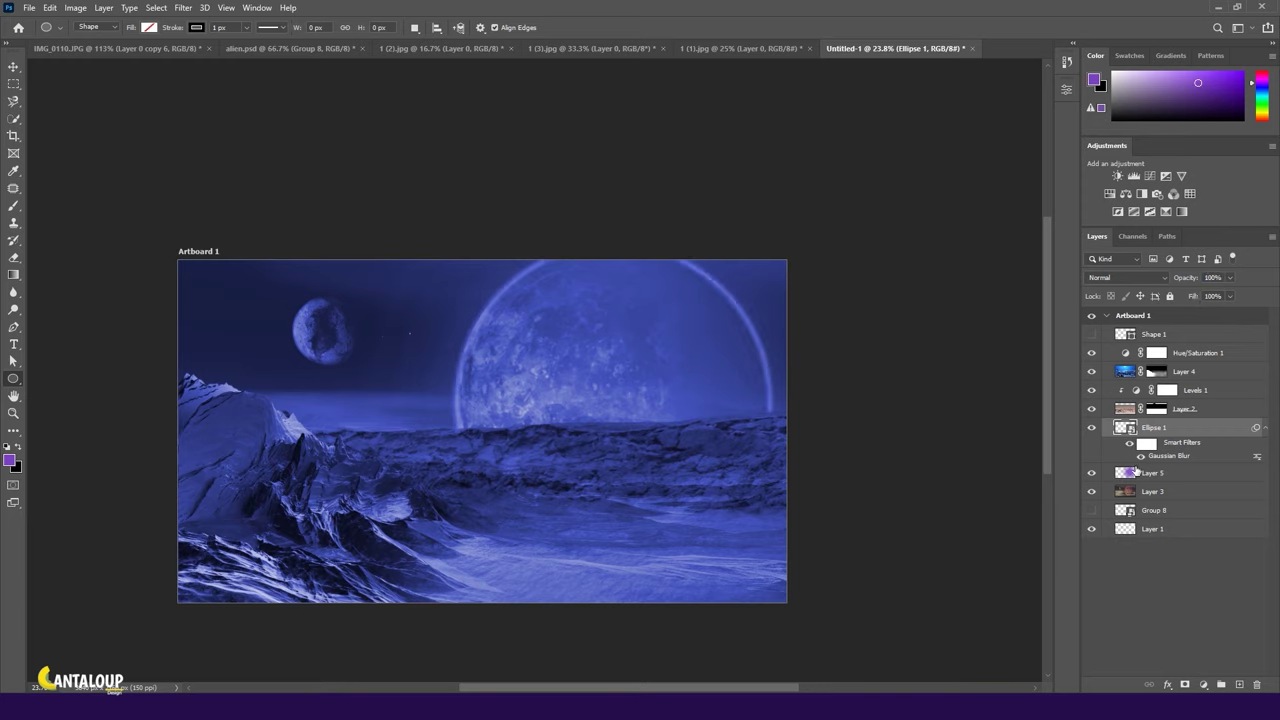
{"action": "key", "text": "i"}
{"action": "left_click_drag", "start_coordinate": [492, 315], "coordinate": [557, 271]}
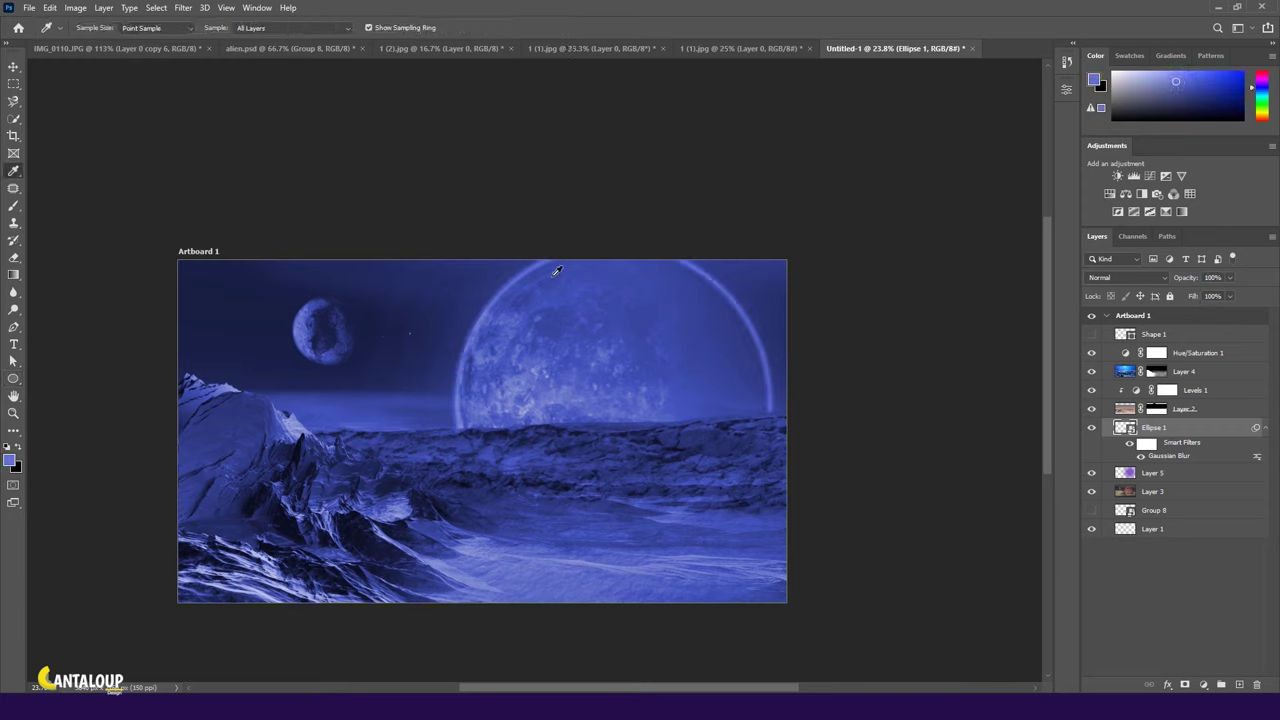
{"action": "left_click", "coordinate": [1091, 427]}
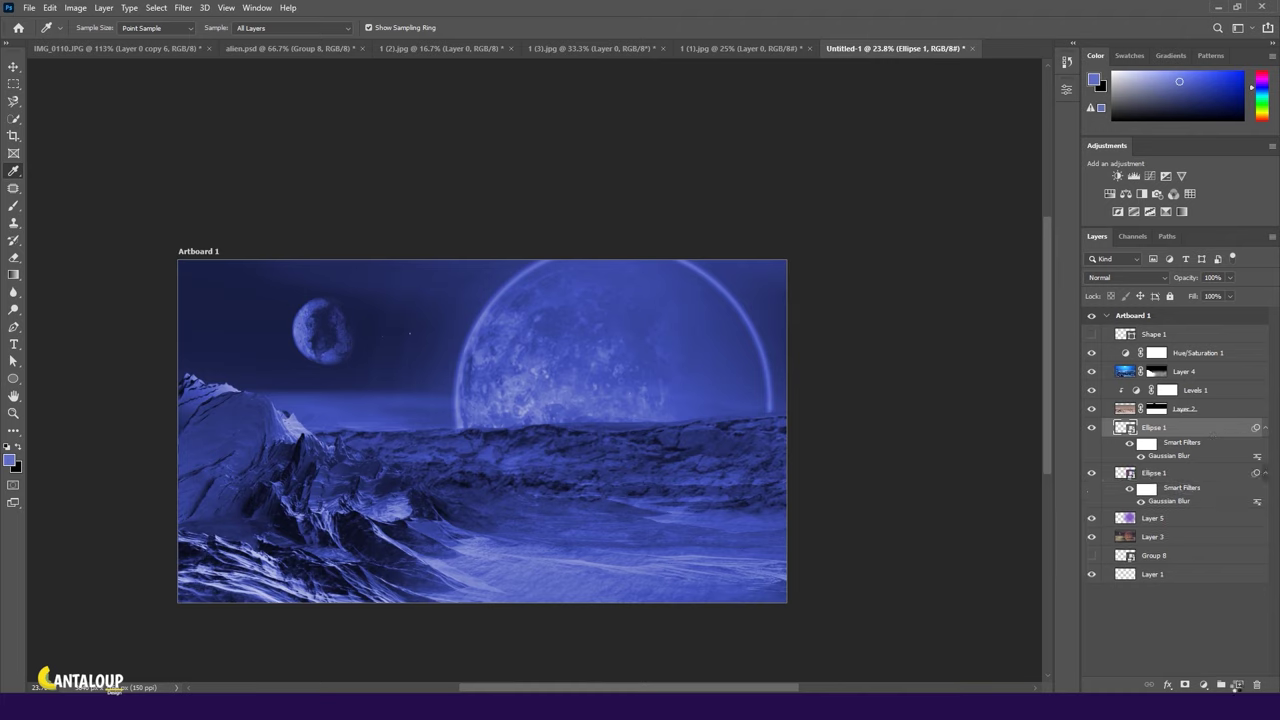
Raise the ring's Gaussian Blur radius to 38.7.
{"action": "double_click", "coordinate": [1168, 455]}
{"action": "left_click_drag", "start_coordinate": [805, 364], "coordinate": [820, 372]}
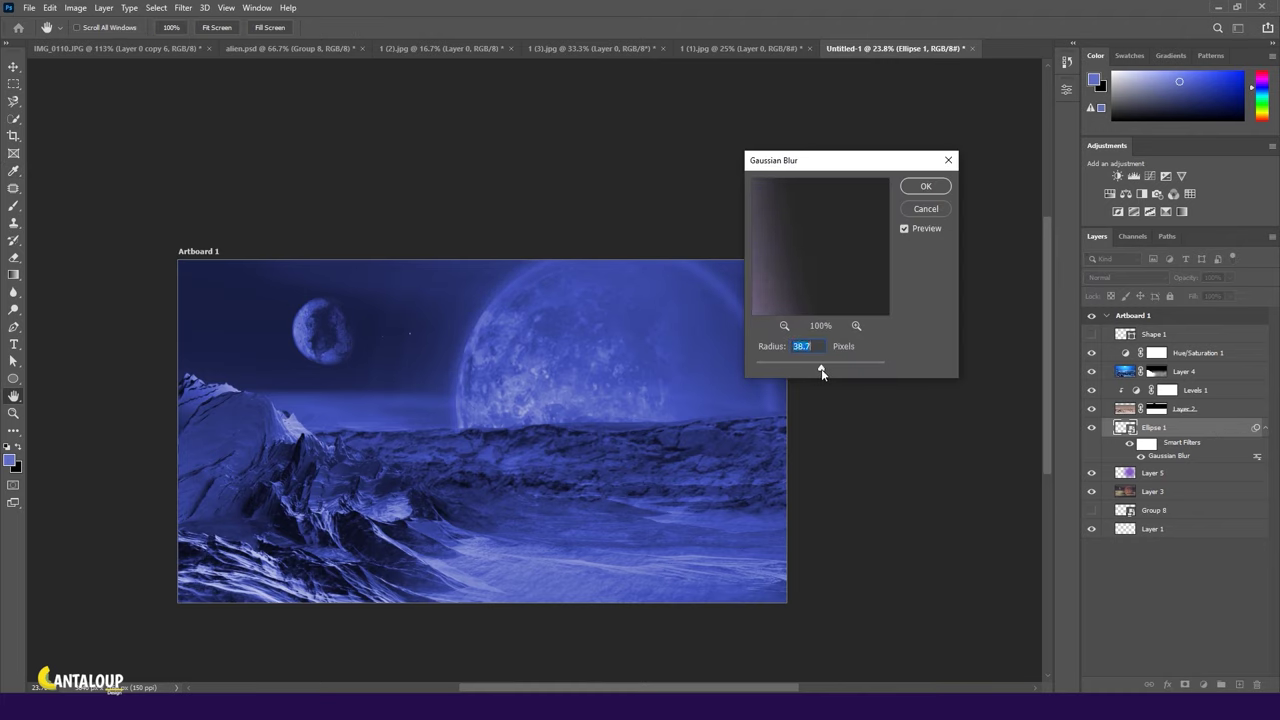
{"action": "key", "text": "Return"}
{"action": "key", "text": "v"}
{"action": "left_click", "coordinate": [1209, 616]}
Rotate the small moon on Layer 3 about -49° inside an elliptical selection.
{"action": "scroll", "coordinate": [499, 220], "scroll_direction": "up", "scroll_amount": 5}
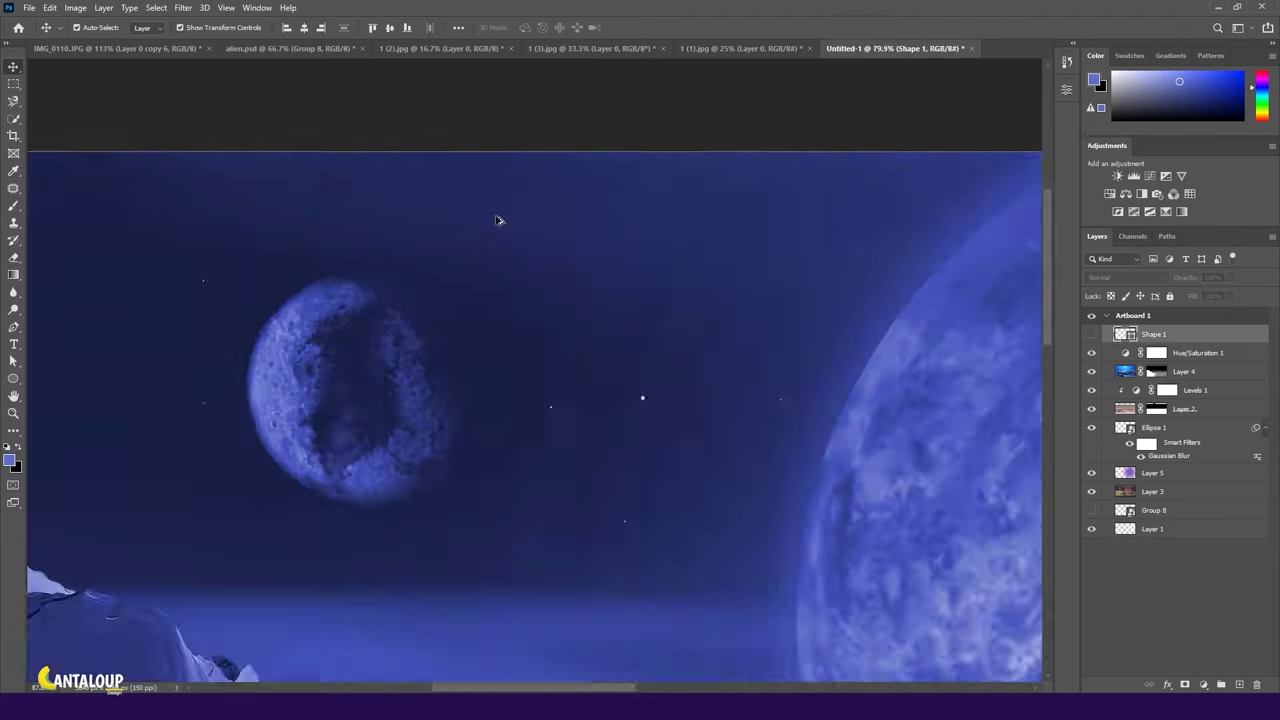
{"action": "scroll", "coordinate": [437, 251], "scroll_direction": "down", "scroll_amount": 4}
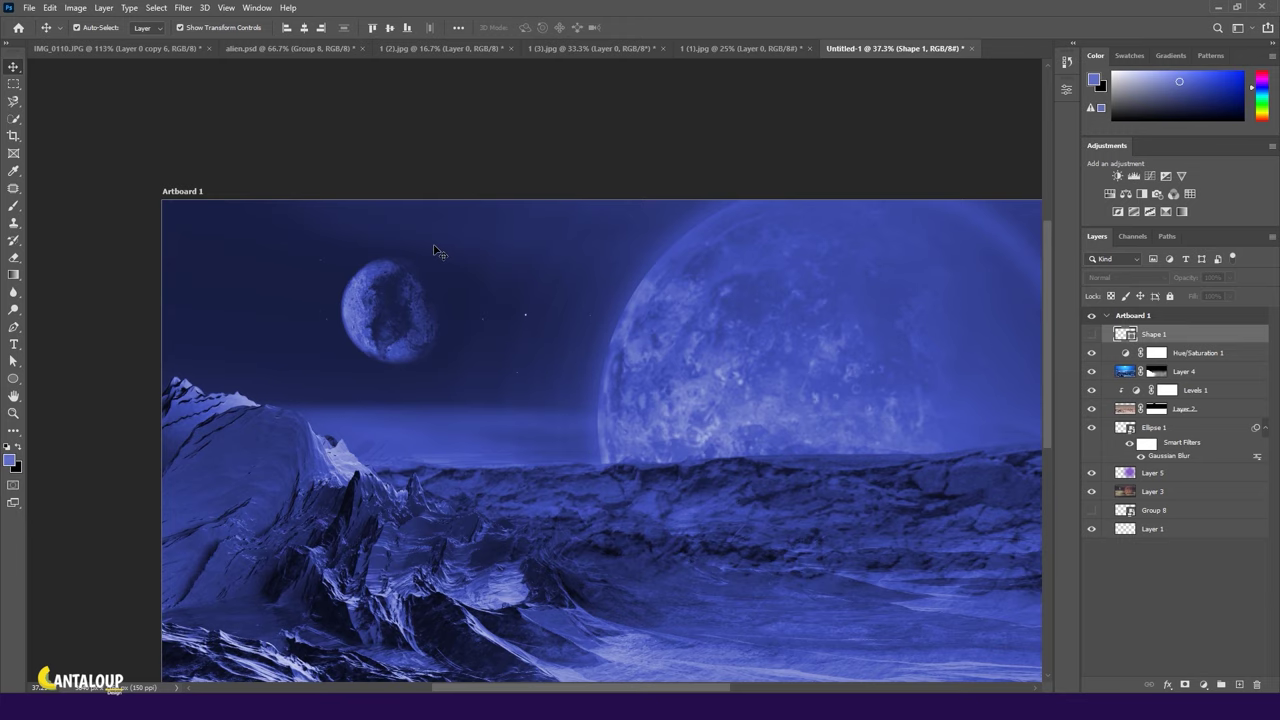
{"action": "left_click", "coordinate": [14, 84]}
{"action": "scroll", "coordinate": [350, 285], "scroll_direction": "up", "scroll_amount": 3}
{"action": "left_click_drag", "start_coordinate": [316, 233], "coordinate": [506, 443]}
{"action": "left_click", "coordinate": [1152, 491]}
{"action": "key", "text": "ctrl+t"}
{"action": "mouse_move", "coordinate": [505, 353]}
{"action": "left_mouse_down"}
{"action": "mouse_move", "coordinate": [494, 272]}
{"action": "mouse_move", "coordinate": [440, 222]}
{"action": "left_mouse_up"}
{"action": "key", "text": "Return"}
{"action": "key", "text": "ctrl+d"}
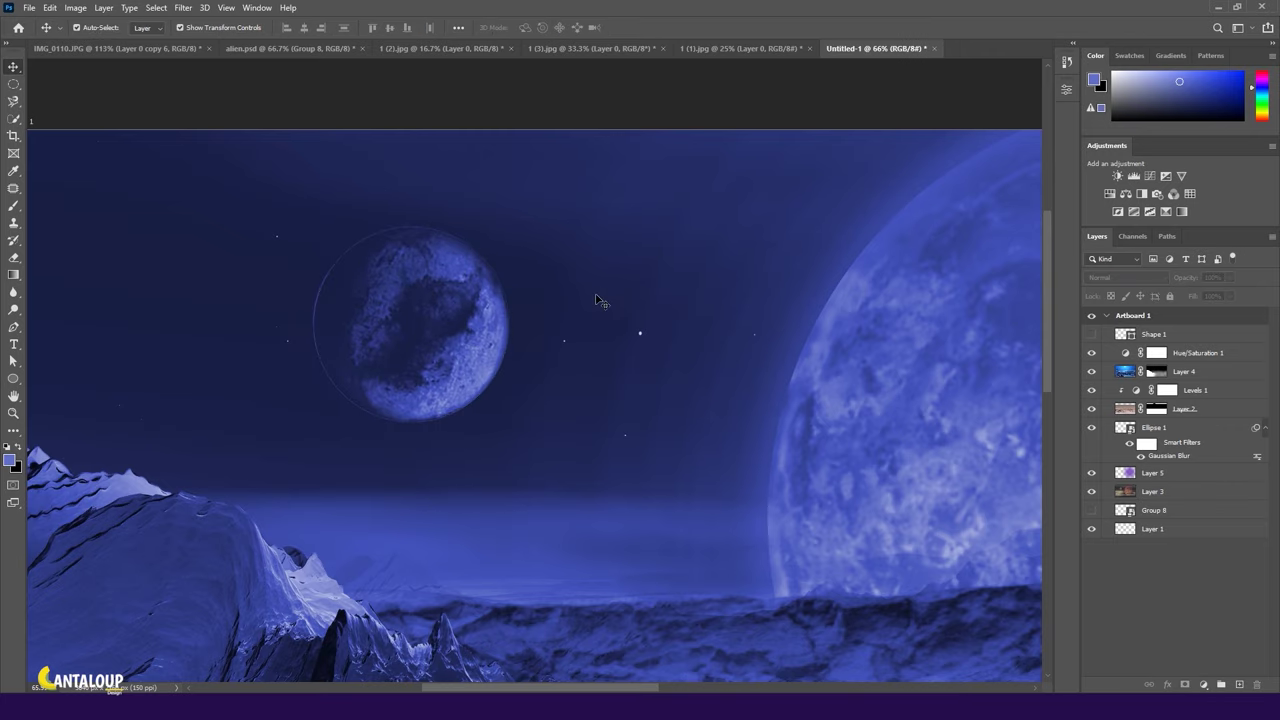
Try cloning sky texture over the area above the moon, then undo the stroke.
{"action": "scroll", "coordinate": [331, 260], "scroll_direction": "up", "scroll_amount": 1}
{"action": "scroll", "coordinate": [429, 329], "scroll_direction": "up", "scroll_amount": 1}
{"action": "scroll", "coordinate": [429, 329], "scroll_direction": "up", "scroll_amount": 1}
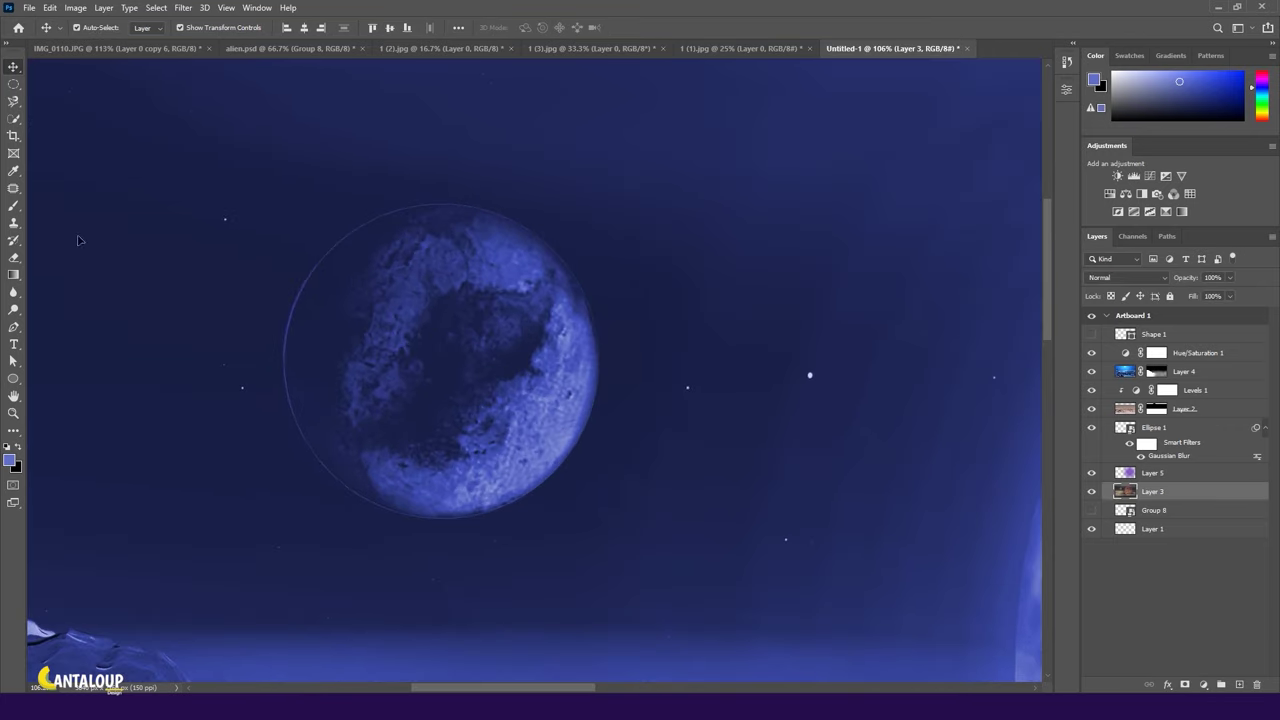
{"action": "key", "text": "s"}
{"action": "scroll", "coordinate": [222, 322], "scroll_direction": "up", "scroll_amount": 1}
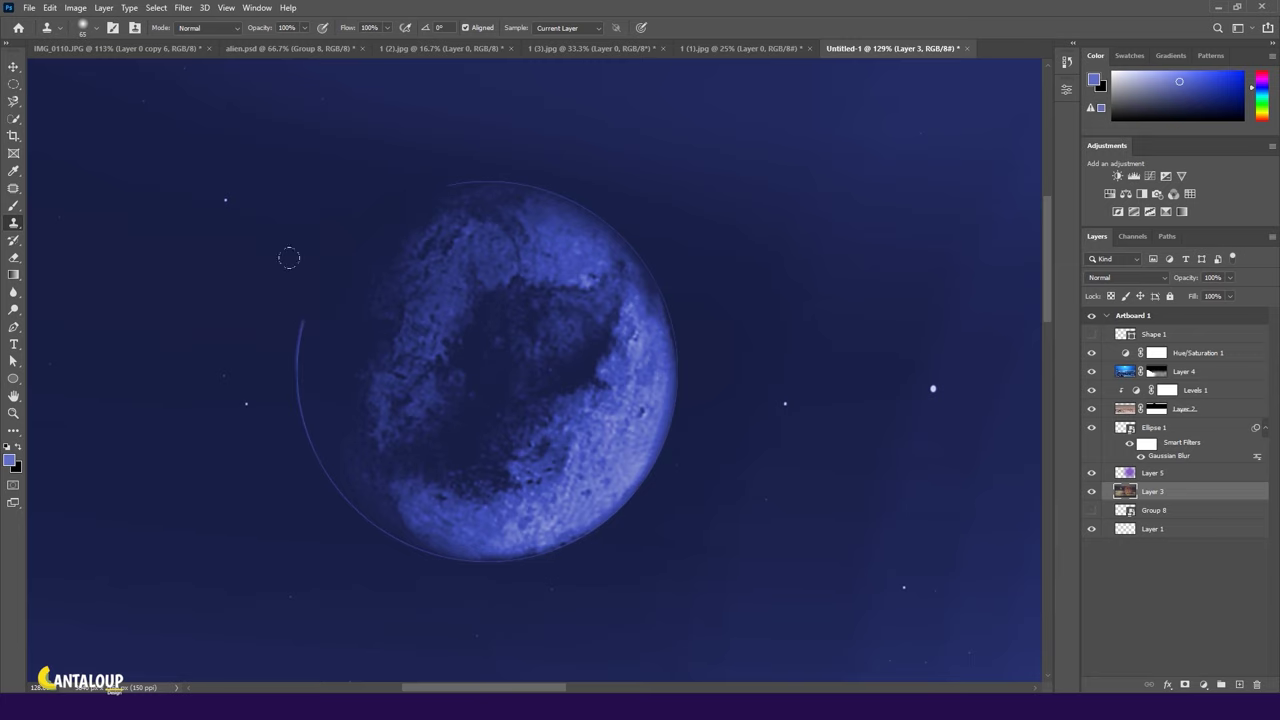
{"action": "scroll", "coordinate": [382, 227], "scroll_direction": "down", "scroll_amount": 1}
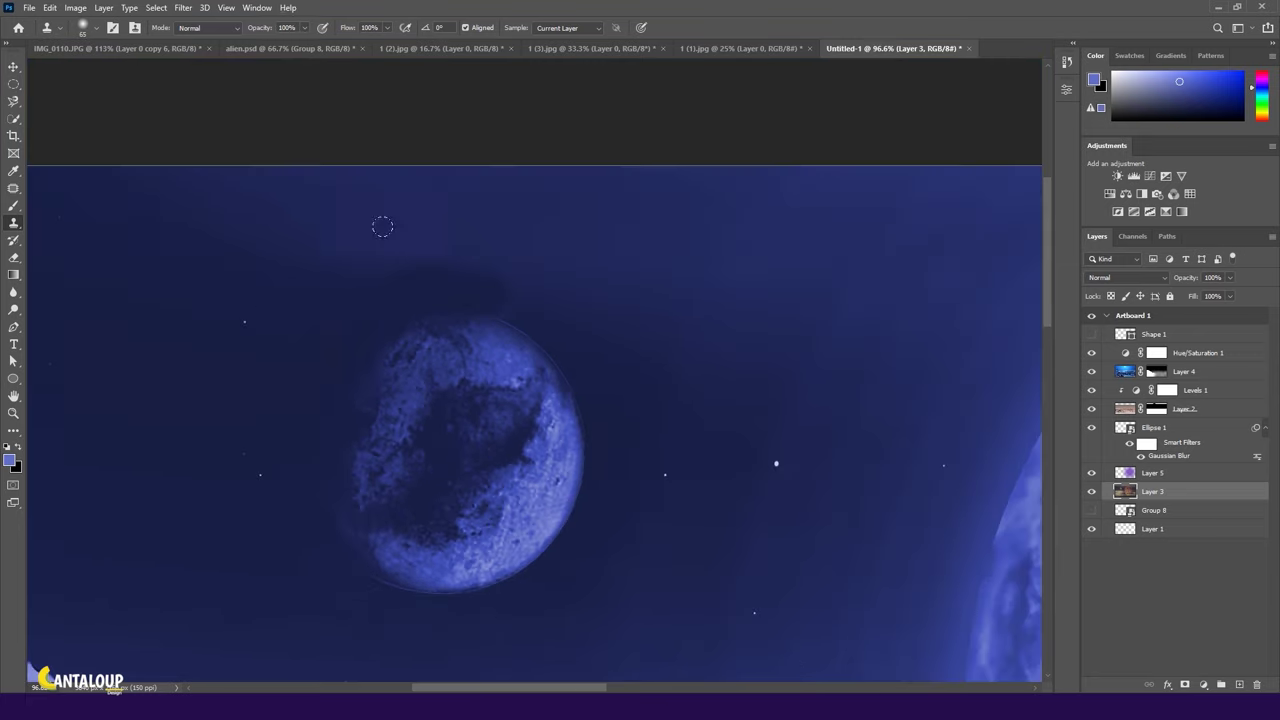
{"action": "scroll", "coordinate": [534, 409], "scroll_direction": "down", "scroll_amount": 2}
{"action": "scroll", "coordinate": [500, 314], "scroll_direction": "up", "scroll_amount": 2}
{"action": "left_click_drag", "start_coordinate": [362, 285], "coordinate": [386, 240]}
{"action": "key", "text": "ctrl+z"}
{"action": "scroll", "coordinate": [568, 286], "scroll_direction": "down", "scroll_amount": 4}
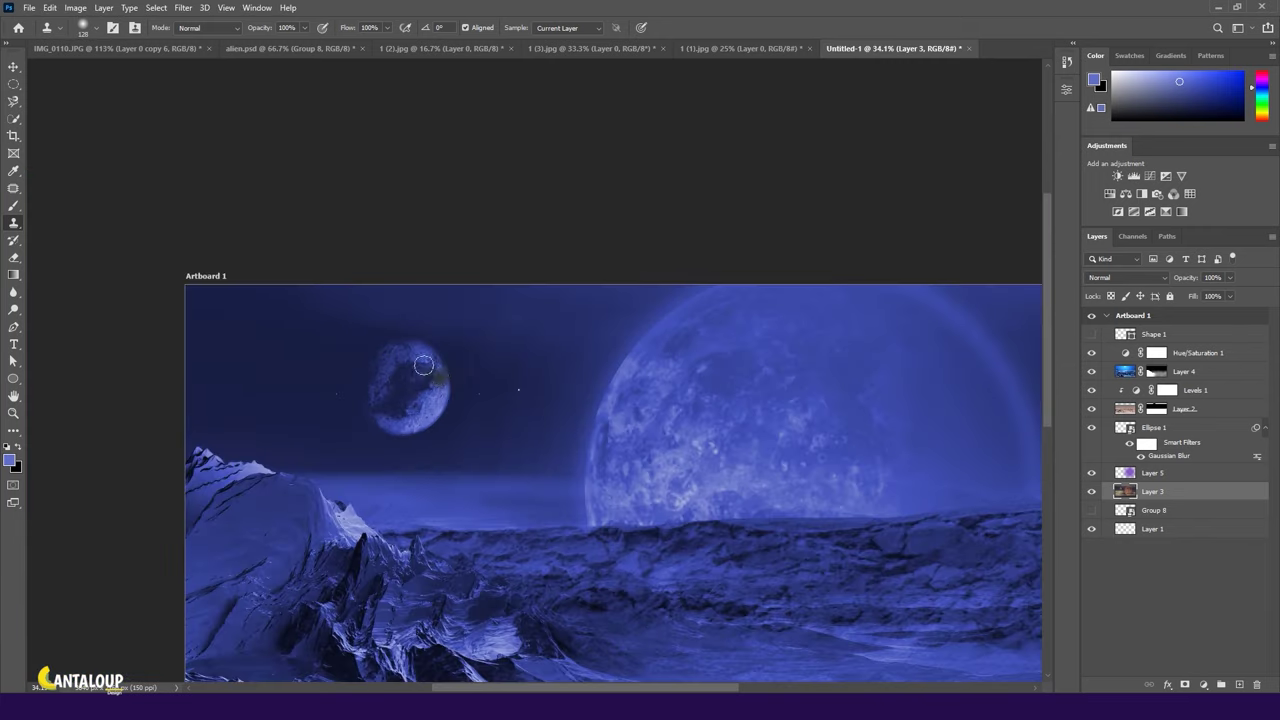
Select the Shape 1 layer and remove it.
{"action": "key", "text": "v"}
{"action": "scroll", "coordinate": [571, 376], "scroll_direction": "down", "scroll_amount": 1}
{"action": "scroll", "coordinate": [772, 434], "scroll_direction": "down", "scroll_amount": 1}
{"action": "scroll", "coordinate": [596, 300], "scroll_direction": "up", "scroll_amount": 2}
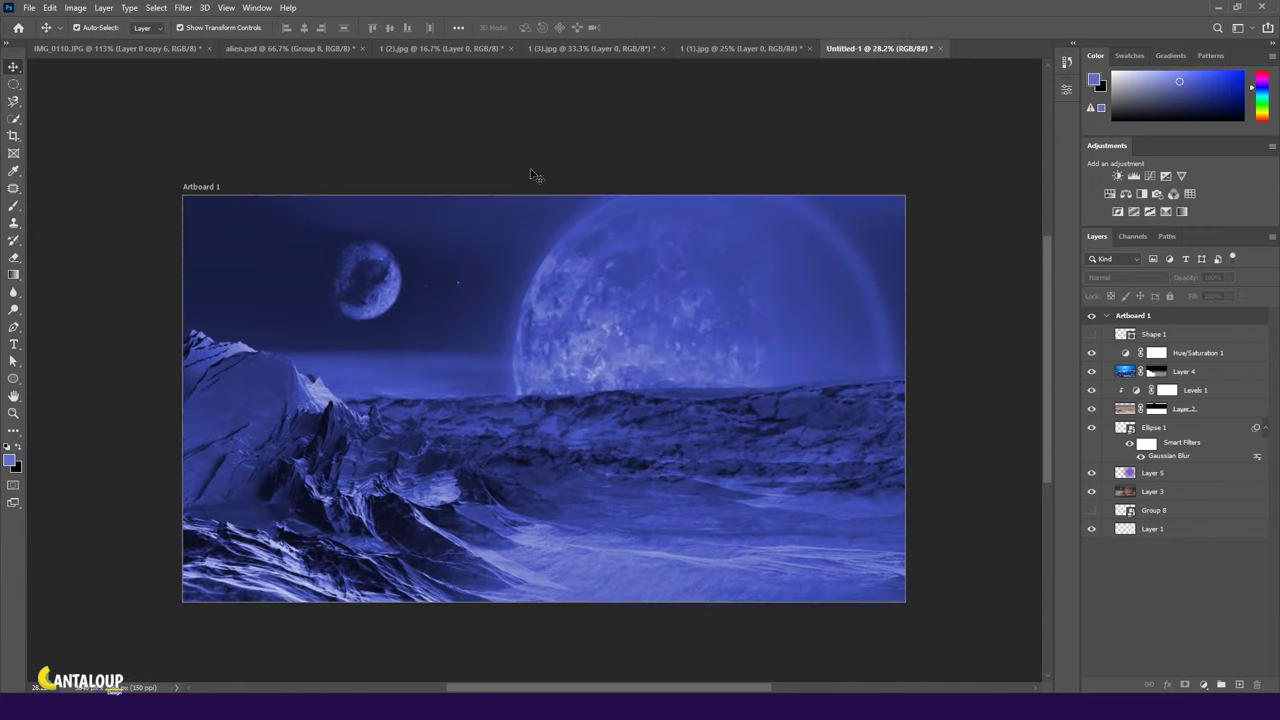
{"action": "left_click", "coordinate": [1154, 338]}
{"action": "key", "text": "ctrl+z"}
{"action": "key", "text": "ctrl+z"}
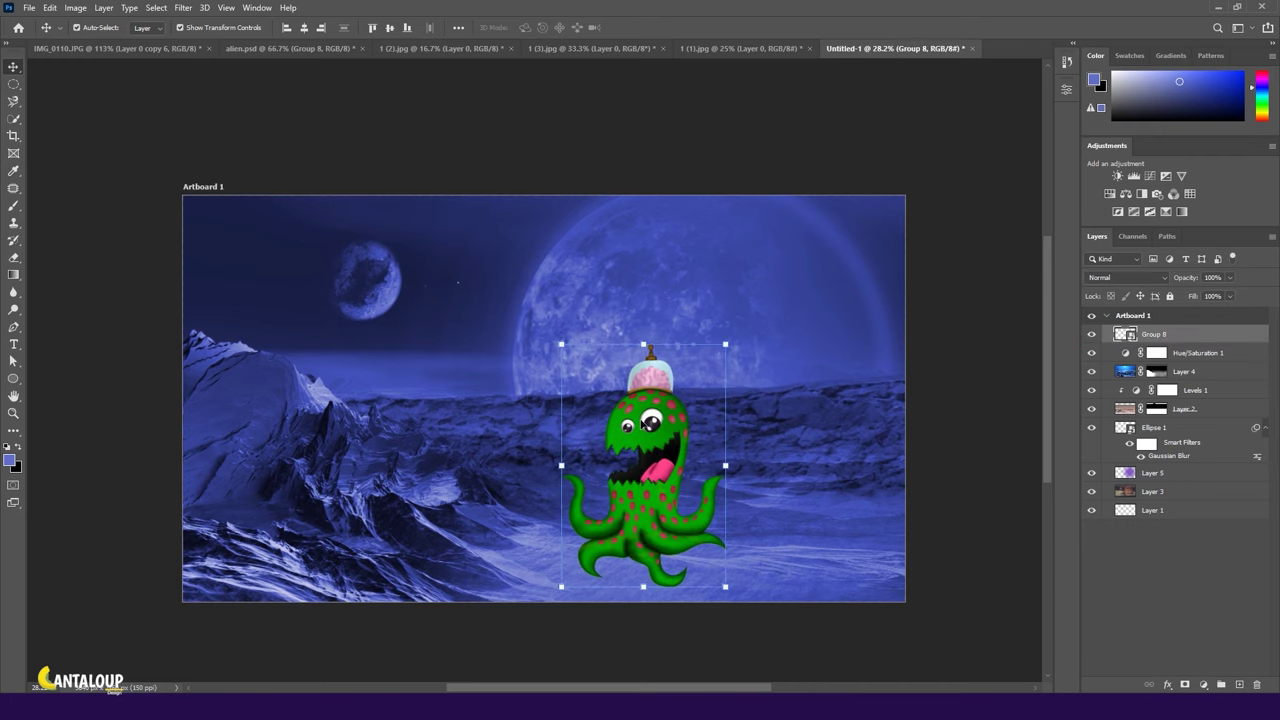
Duplicate Hue/Saturation 1 above Group 8 and clip the copy to the alien group.
{"action": "left_click", "coordinate": [1152, 472]}
{"action": "left_click", "coordinate": [1153, 427]}
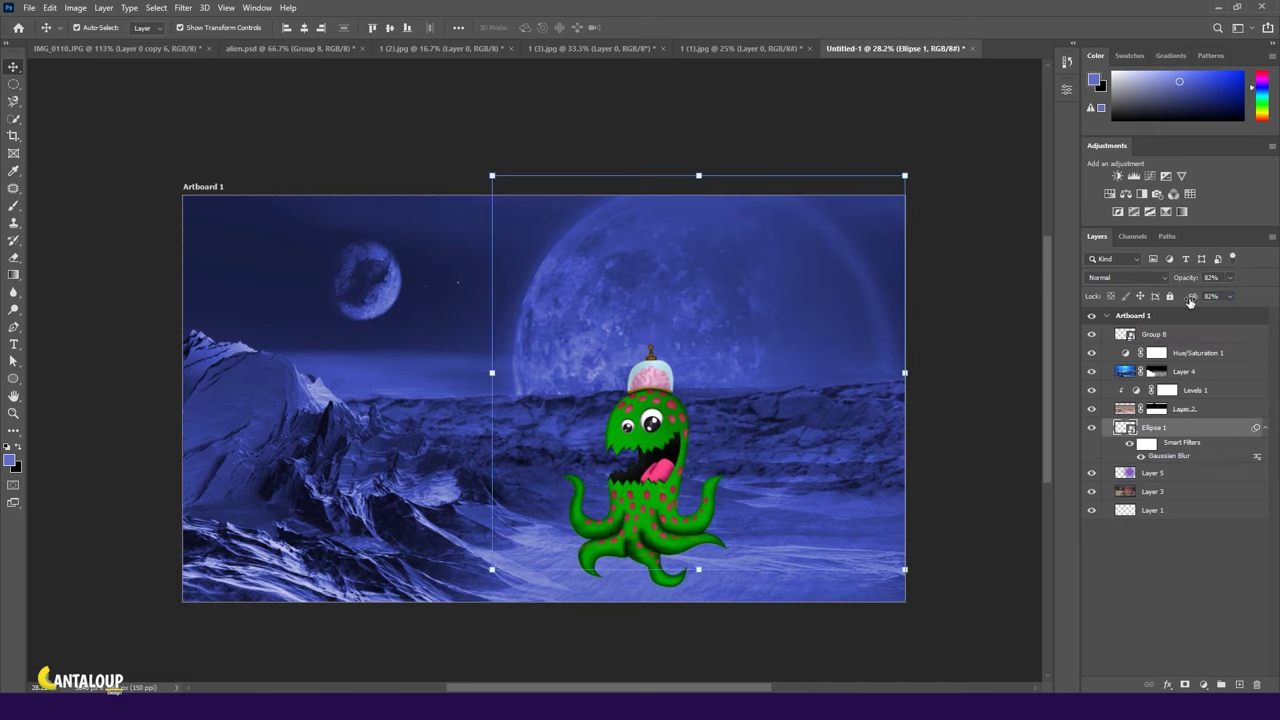
{"action": "left_click", "coordinate": [1129, 579]}
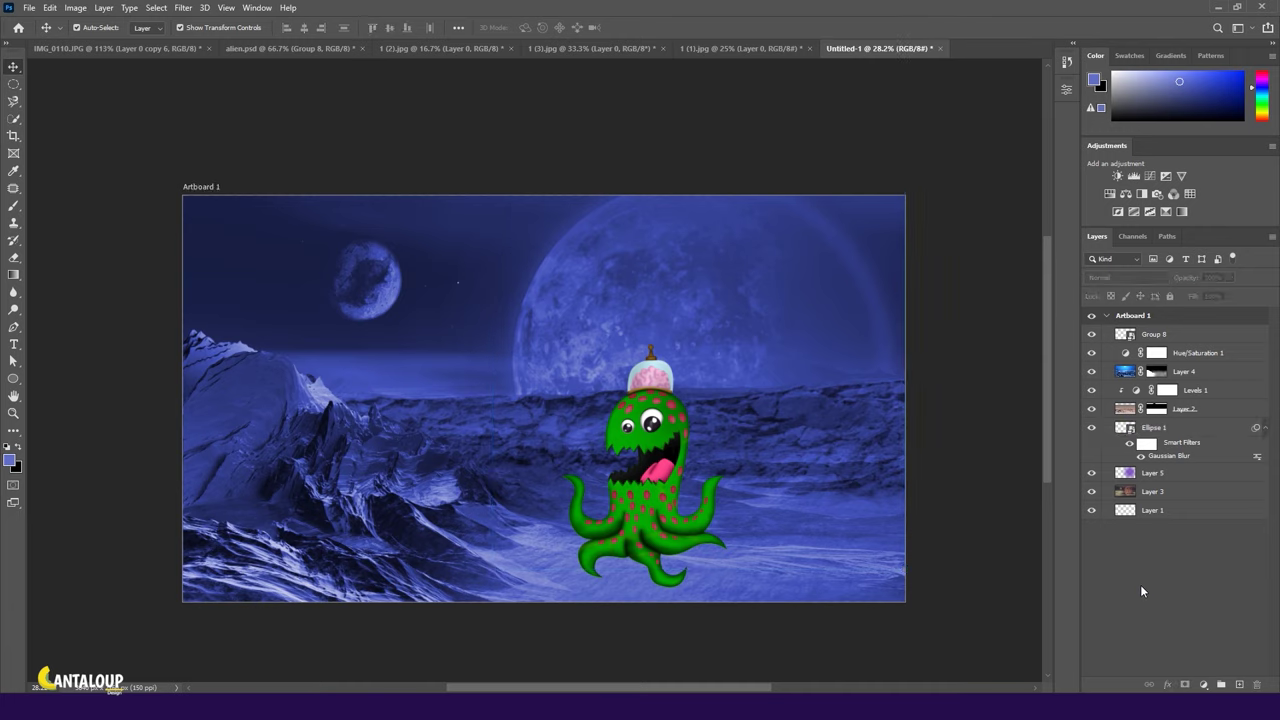
{"action": "left_click", "coordinate": [1189, 339]}
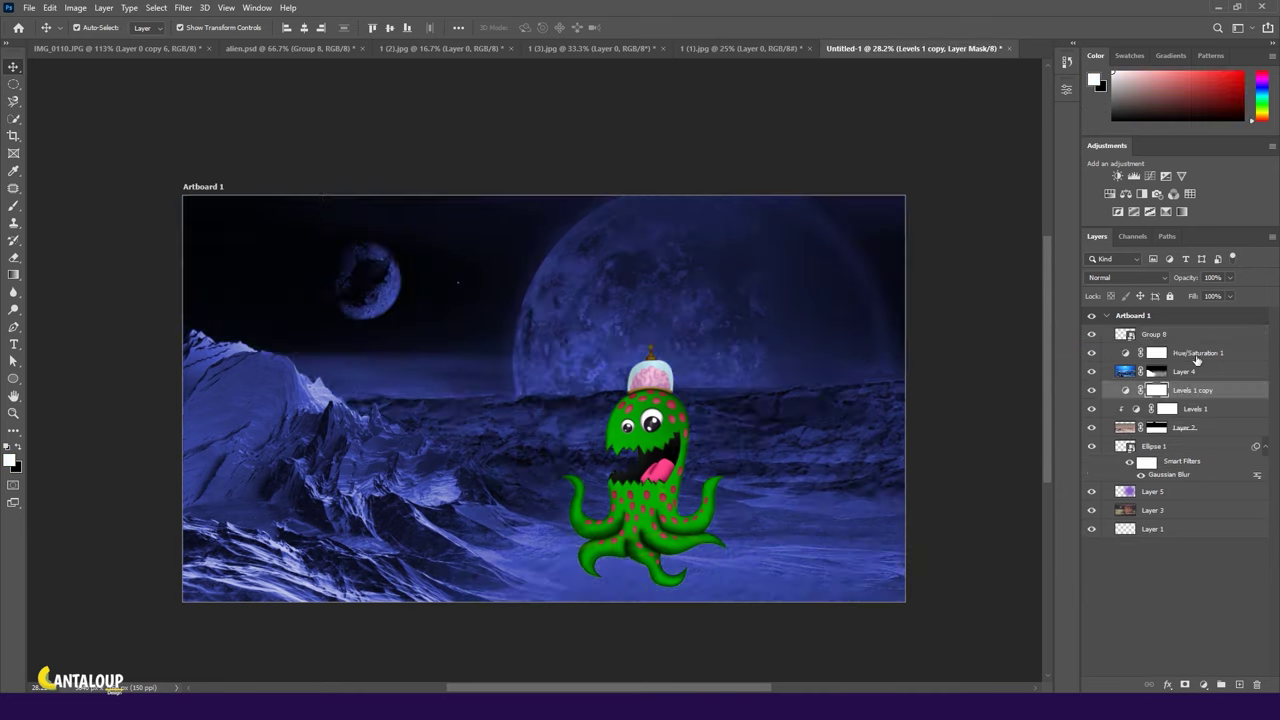
{"action": "left_click_drag", "start_coordinate": [1197, 352], "coordinate": [1184, 339]}
{"action": "left_click", "coordinate": [1140, 343], "text": "alt"}
{"action": "left_click", "coordinate": [1134, 380]}
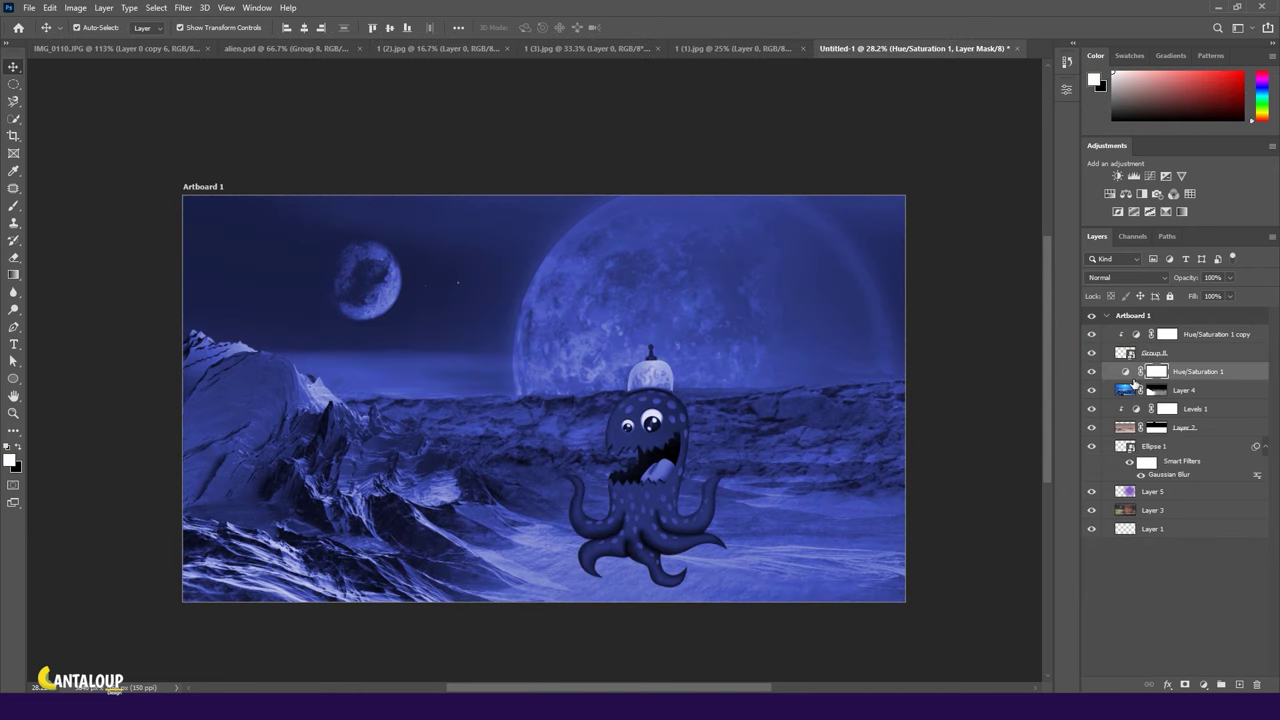
Lower the clipped Hue/Saturation copy's opacity to about half, roughly 52%.
{"action": "left_click", "coordinate": [1207, 340]}
{"action": "key", "text": "5"}
{"action": "key", "text": "3"}
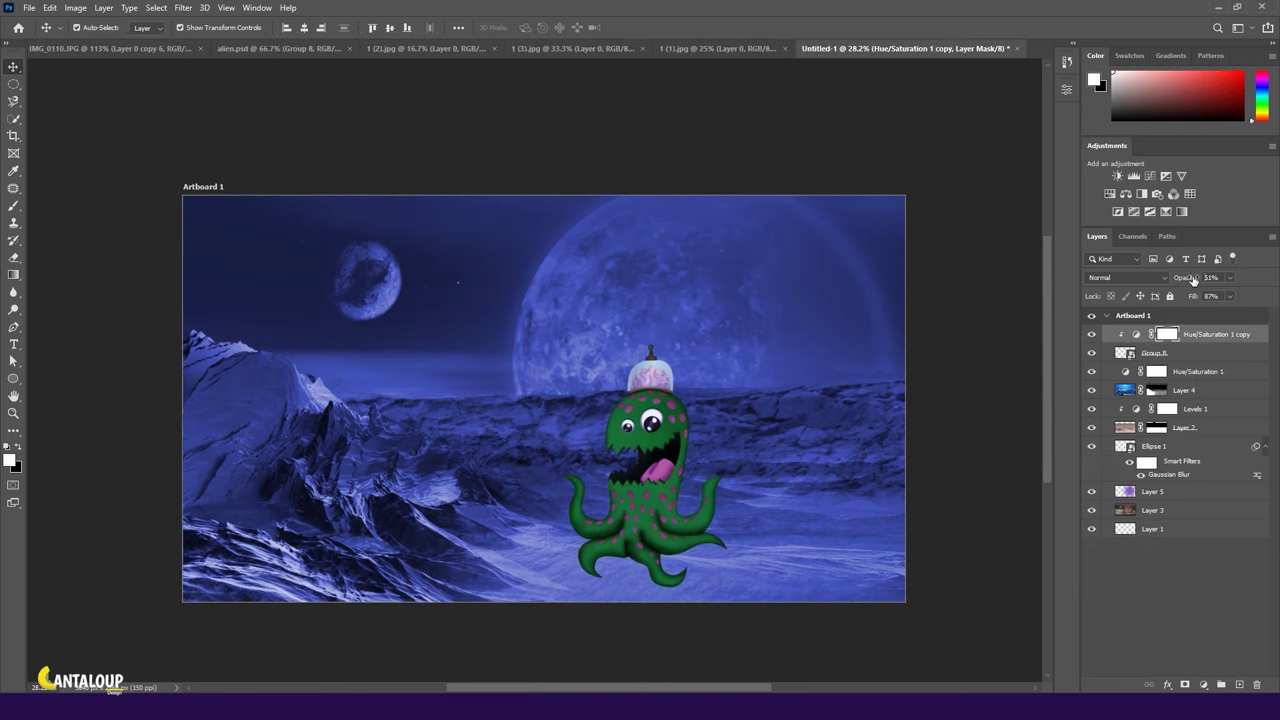
{"action": "scroll", "coordinate": [745, 516], "scroll_direction": "up", "scroll_amount": 1}
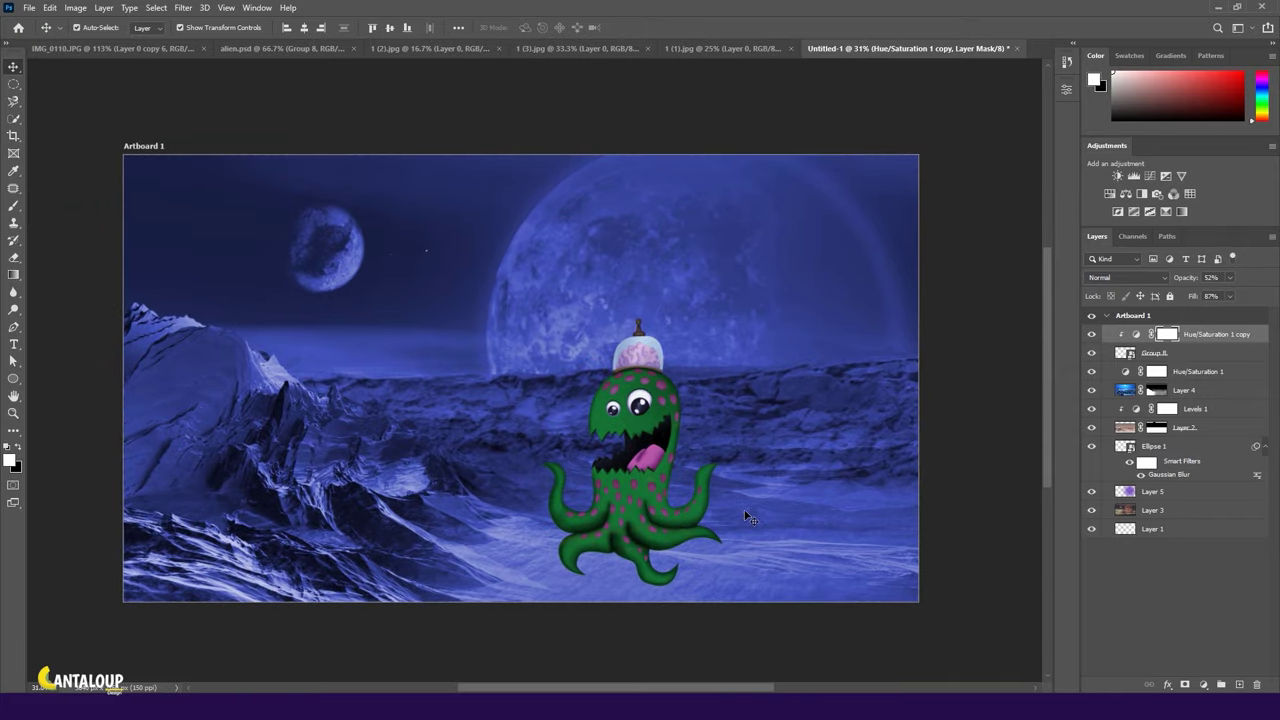
{"action": "left_click", "coordinate": [1225, 356]}
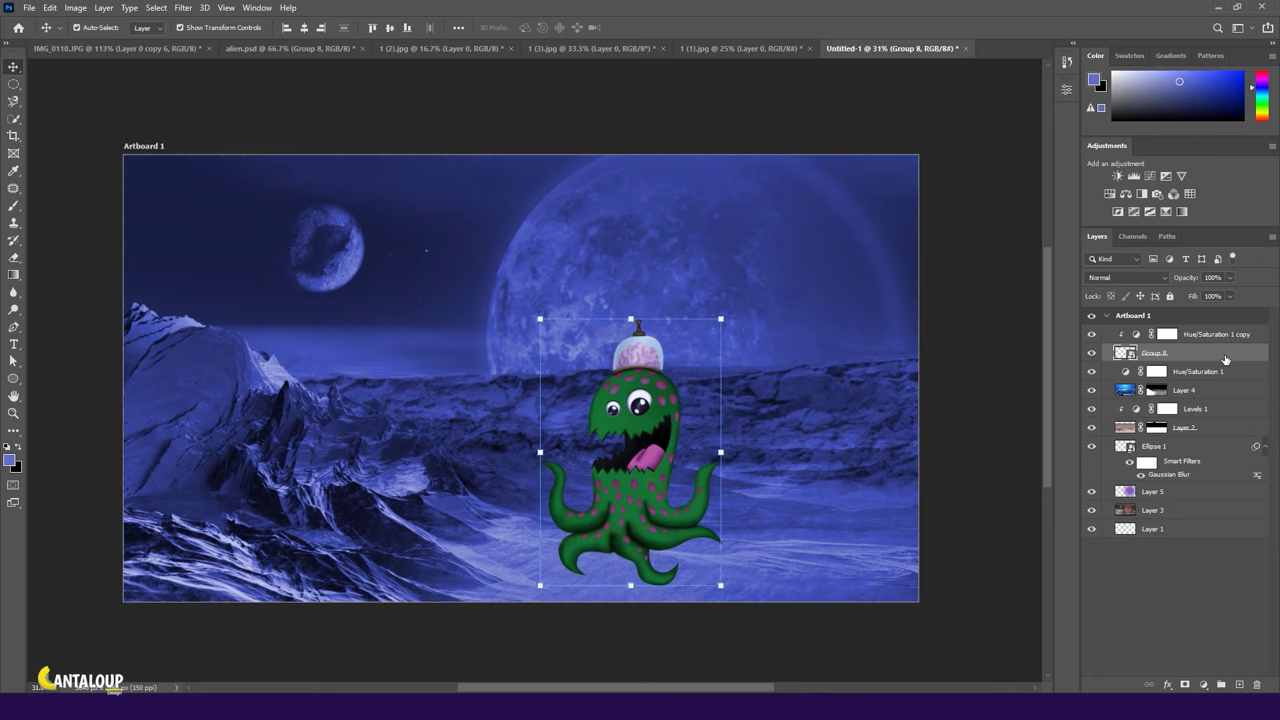
Try flipping the Layer 3 background horizontally, then cancel and fit the artboard in view.
{"action": "right_click", "coordinate": [1165, 512]}
{"action": "key", "text": "Escape"}
{"action": "key", "text": "ctrl+t"}
{"action": "right_click", "coordinate": [732, 354]}
{"action": "left_click", "coordinate": [811, 580]}
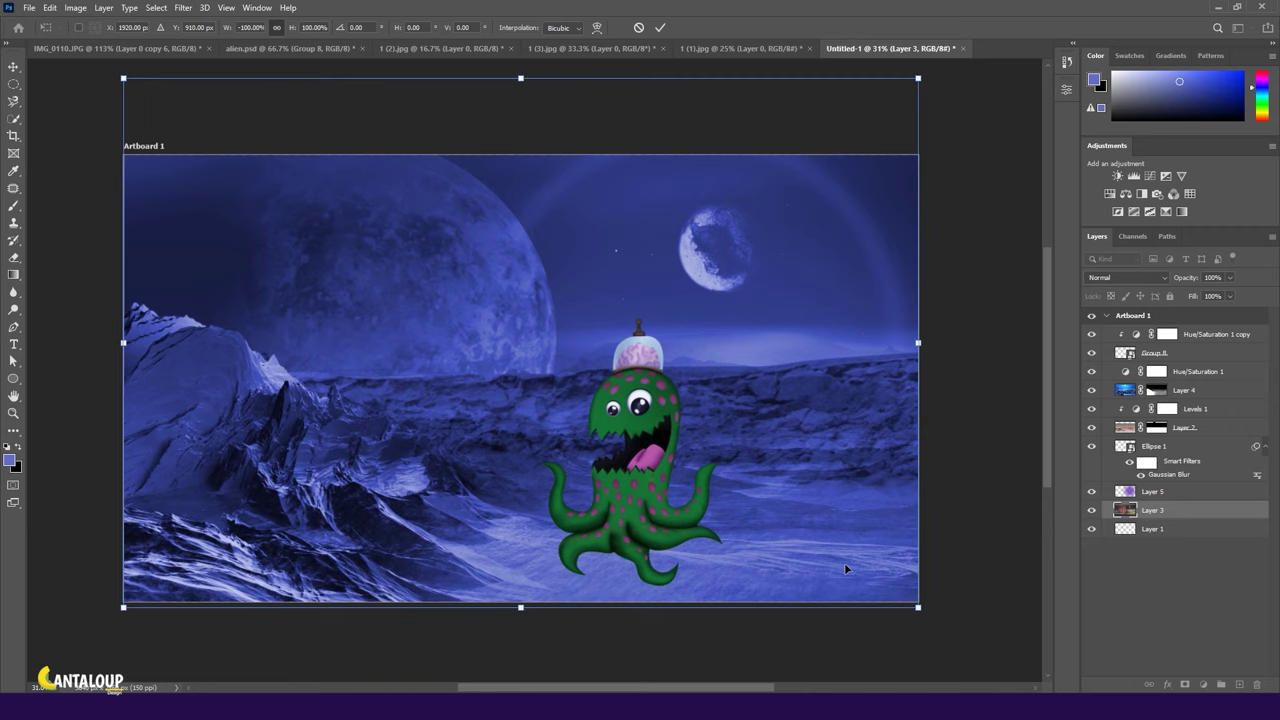
{"action": "key", "text": "Escape"}
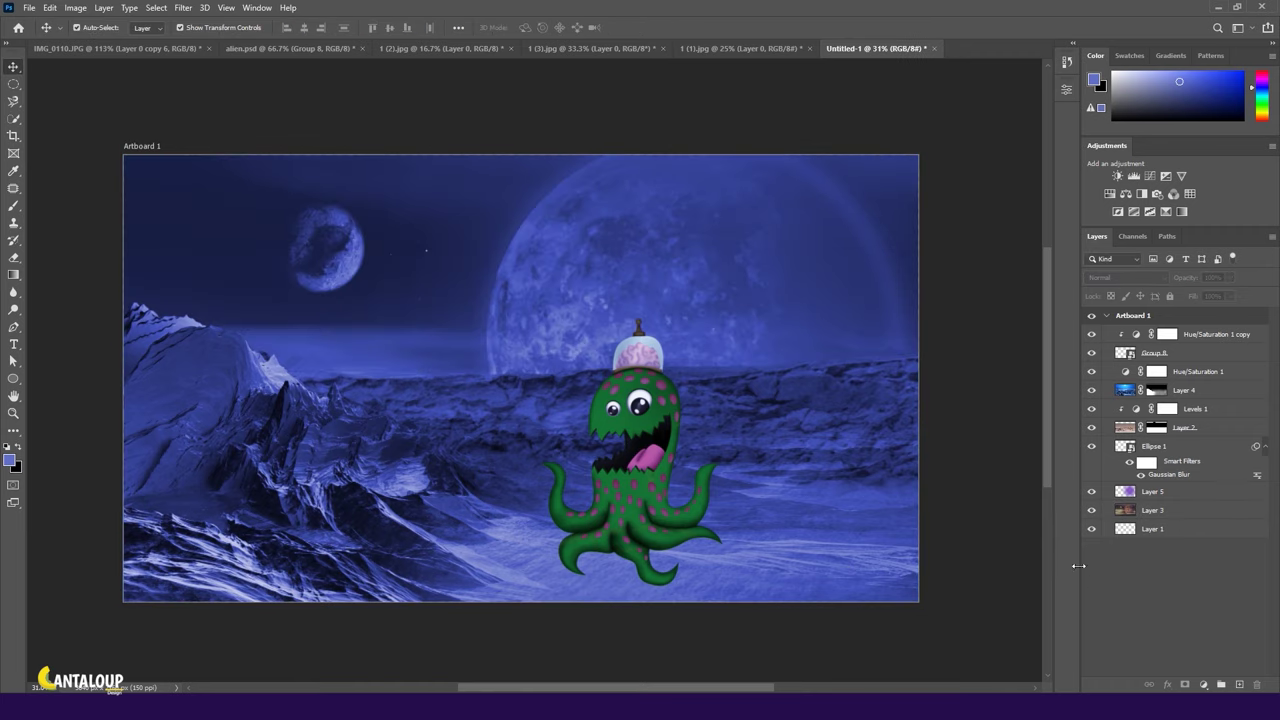
{"action": "key", "text": "ctrl+0"}
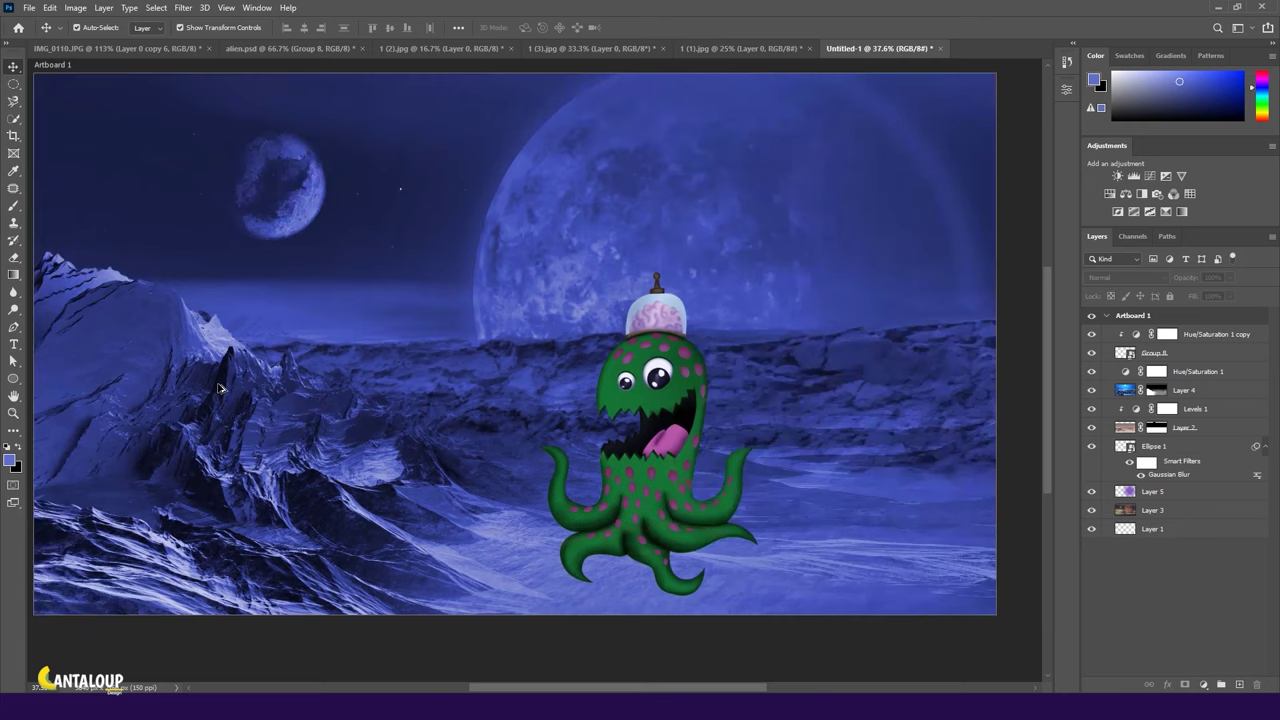
Target Layer 4's mask with a smaller black-and-white brush.
{"action": "left_click", "coordinate": [1157, 390]}
{"action": "key", "text": "d"}
{"action": "key", "text": "b"}
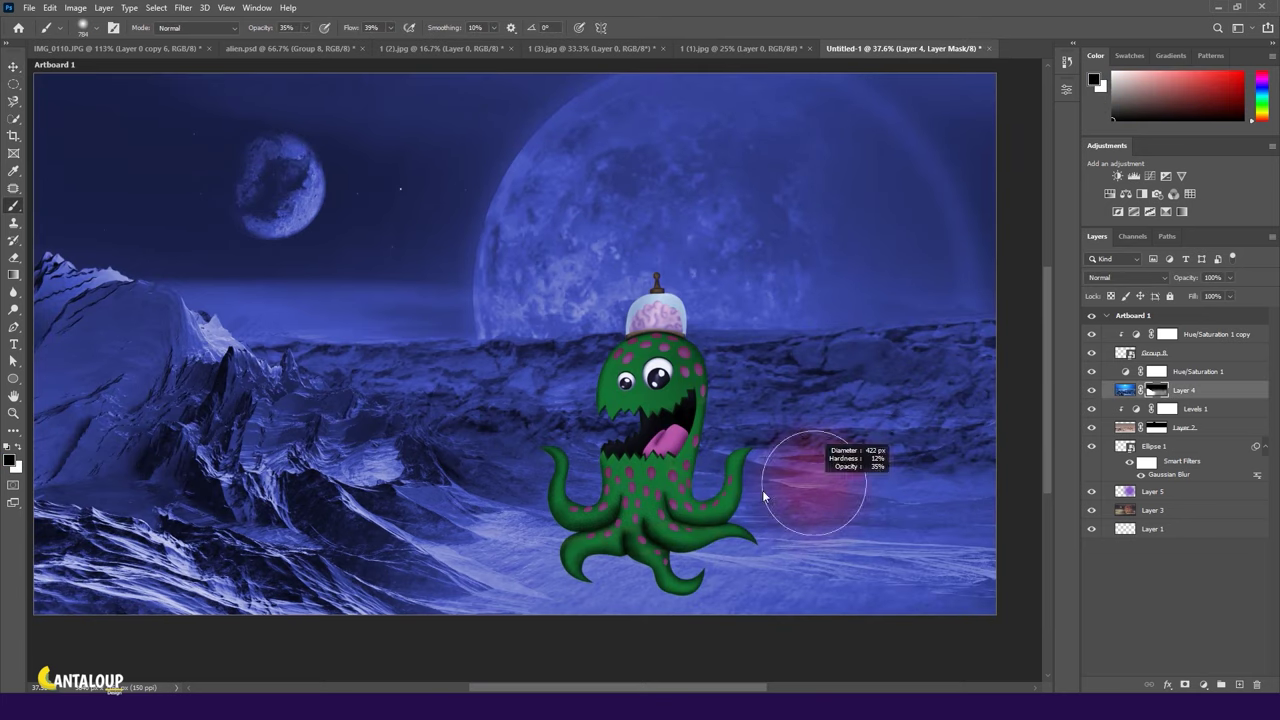
{"action": "left_click_drag", "start_coordinate": [918, 437], "coordinate": [810, 438]}
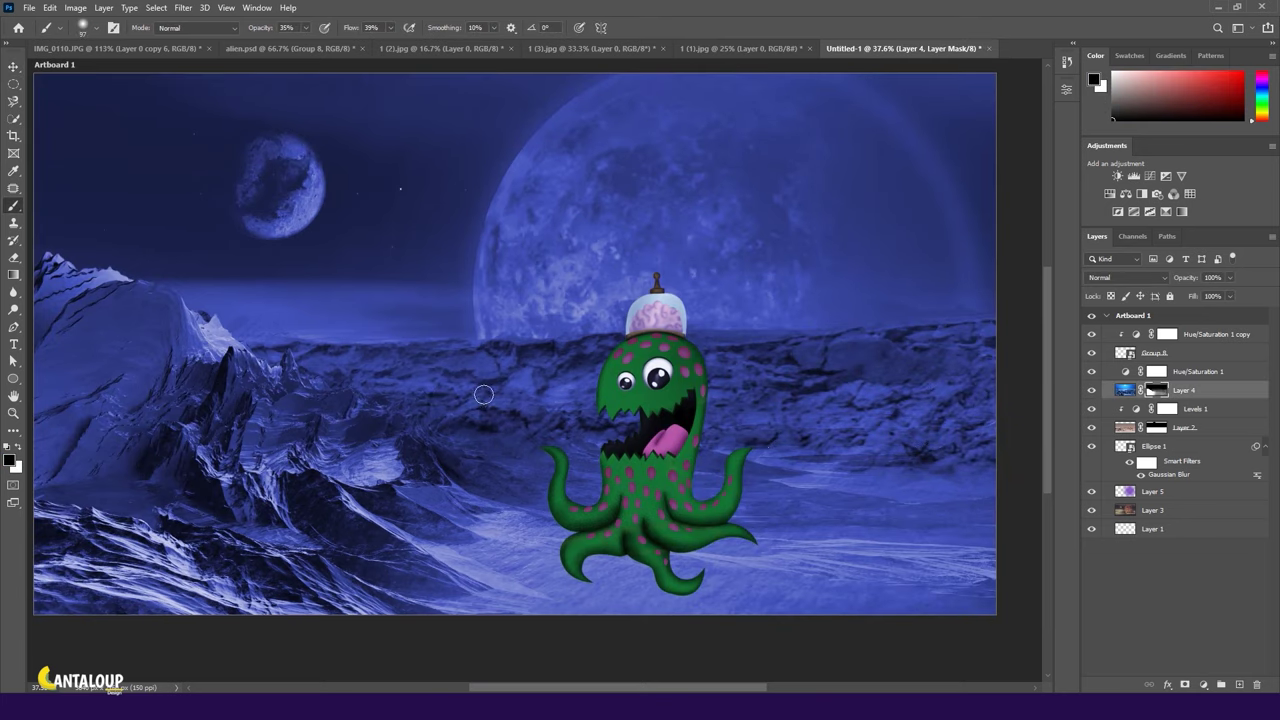
{"action": "key", "text": "ctrl+0"}
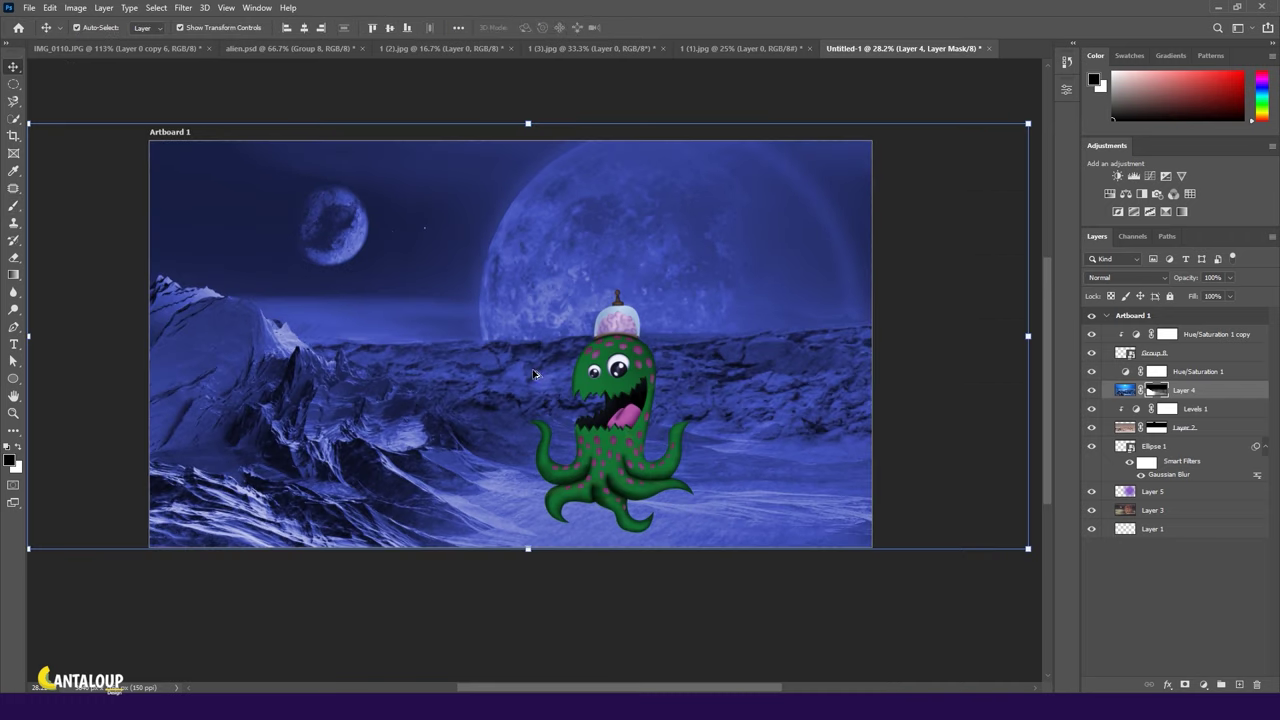
Enlarge the alien Group 8 slightly and set it back onto the ground.
{"action": "left_click", "coordinate": [590, 400]}
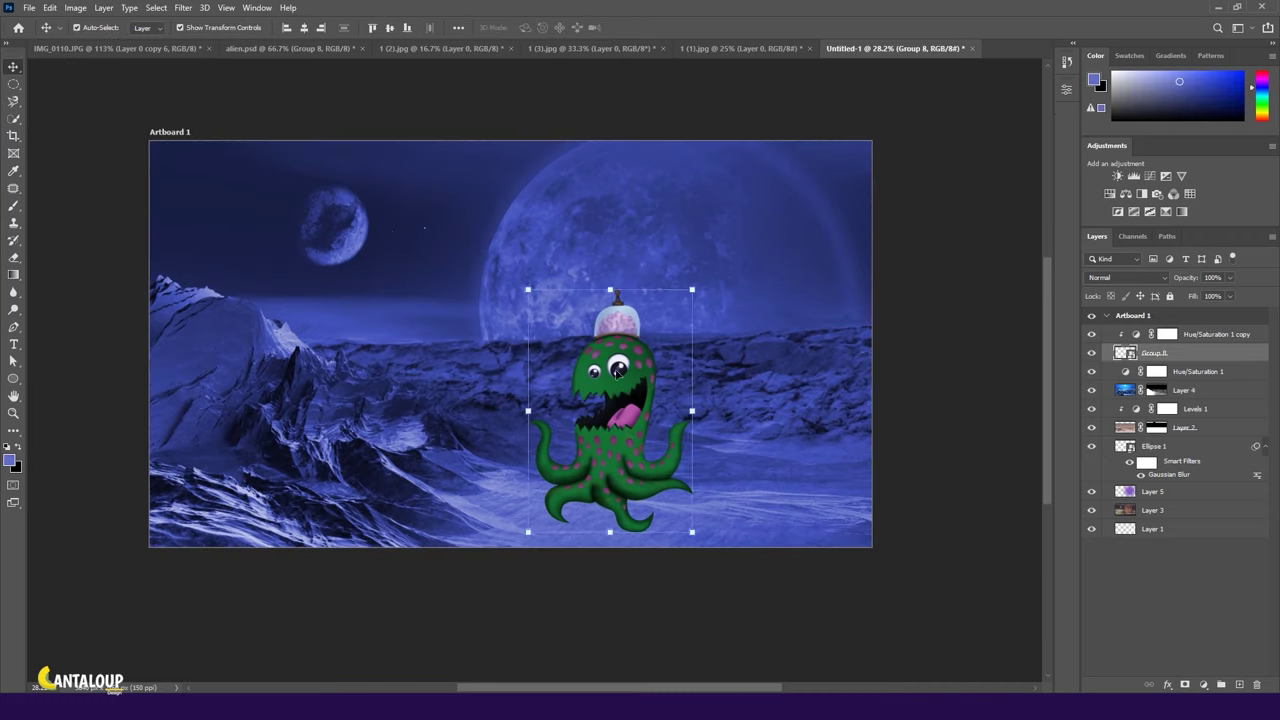
{"action": "left_click_drag", "start_coordinate": [638, 282], "coordinate": [630, 191]}
{"action": "left_click_drag", "start_coordinate": [634, 269], "coordinate": [636, 329]}
Duplicate the alien group, stretch the copy into a shadow shape, and place it below Group 8.
{"action": "left_click", "coordinate": [638, 27]}
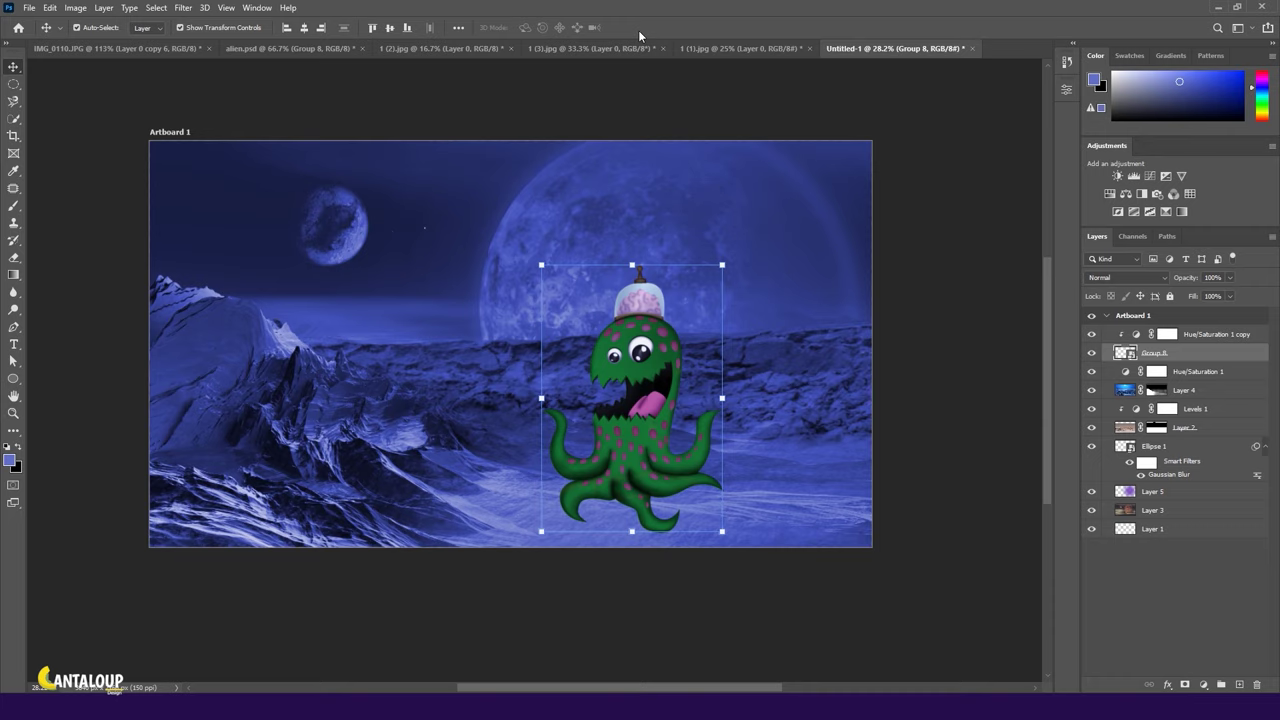
{"action": "key", "text": "ctrl+j"}
{"action": "key", "text": "ctrl+t"}
{"action": "left_click_drag", "start_coordinate": [632, 265], "coordinate": [655, 490]}
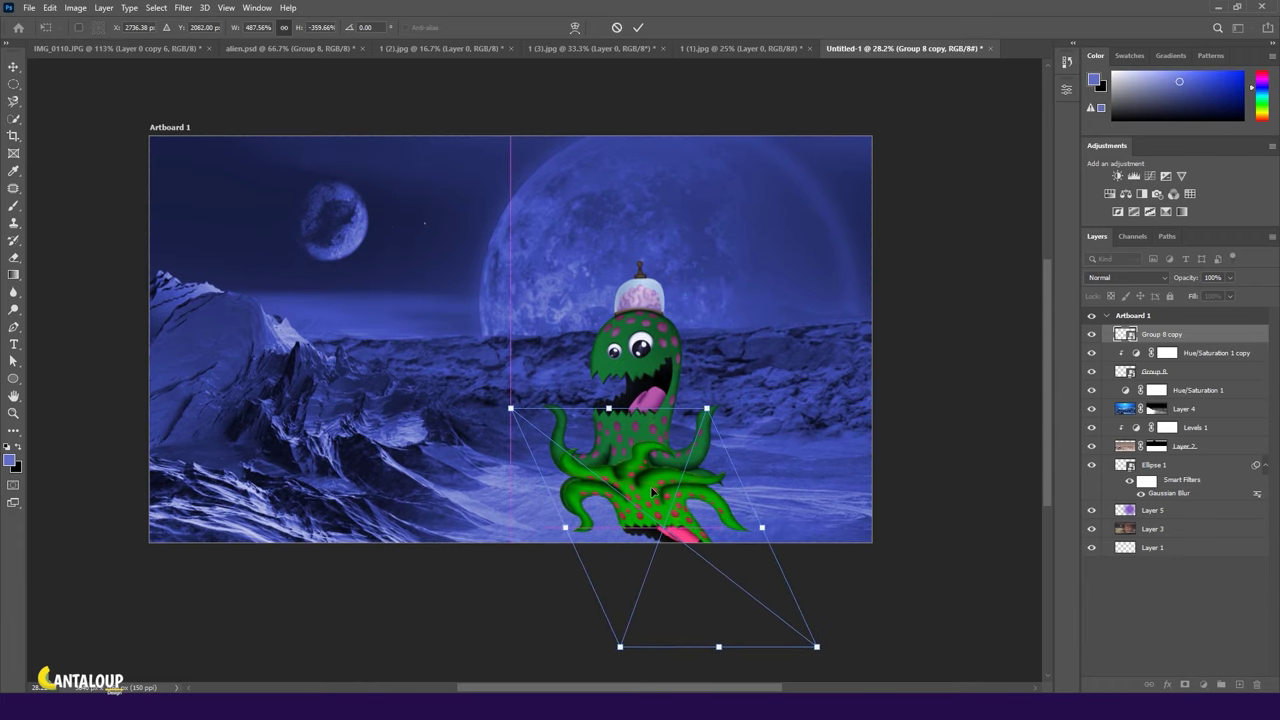
{"action": "key", "text": "Return"}
{"action": "left_click_drag", "start_coordinate": [1160, 334], "coordinate": [1180, 377]}
{"action": "key", "text": "Down"}
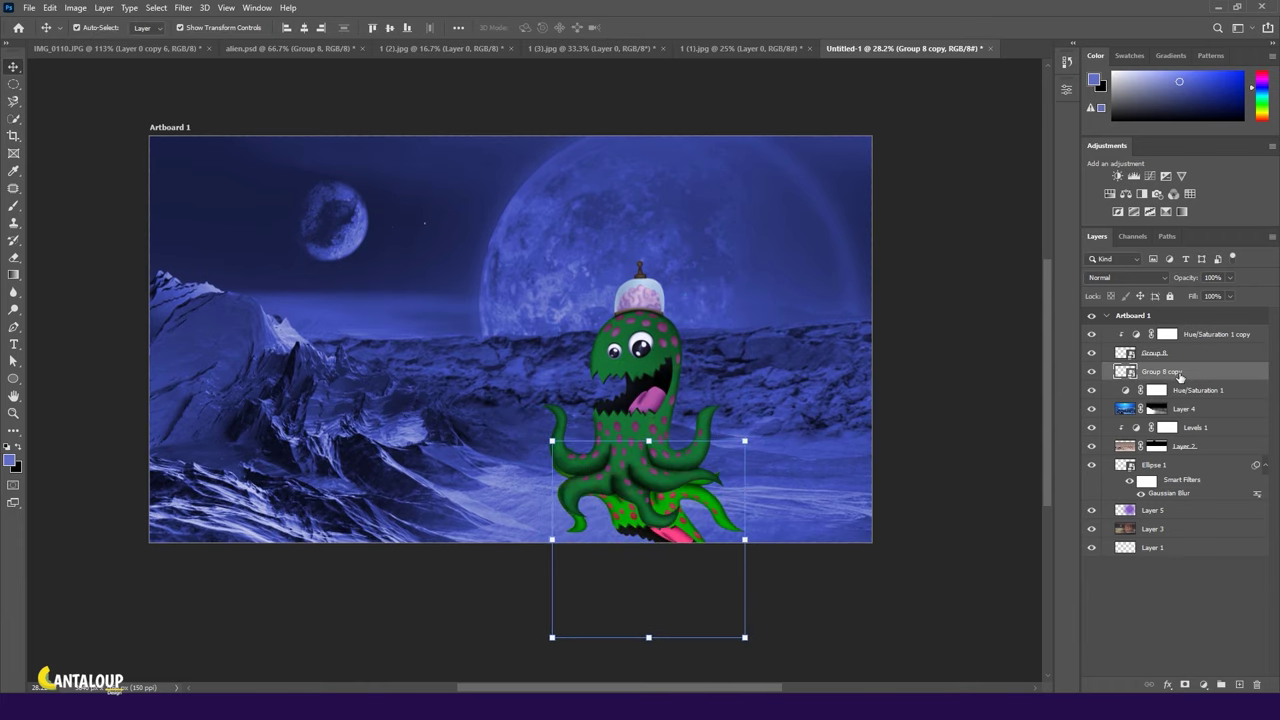
{"action": "key", "text": "Left"}
Add a dark blue Color Overlay, sampled from the scene, to the shadow copy.
{"action": "double_click", "coordinate": [1180, 377]}
{"action": "left_click", "coordinate": [740, 359]}
{"action": "left_click", "coordinate": [1012, 201]}
{"action": "left_click", "coordinate": [529, 403]}
{"action": "left_click", "coordinate": [1029, 133]}
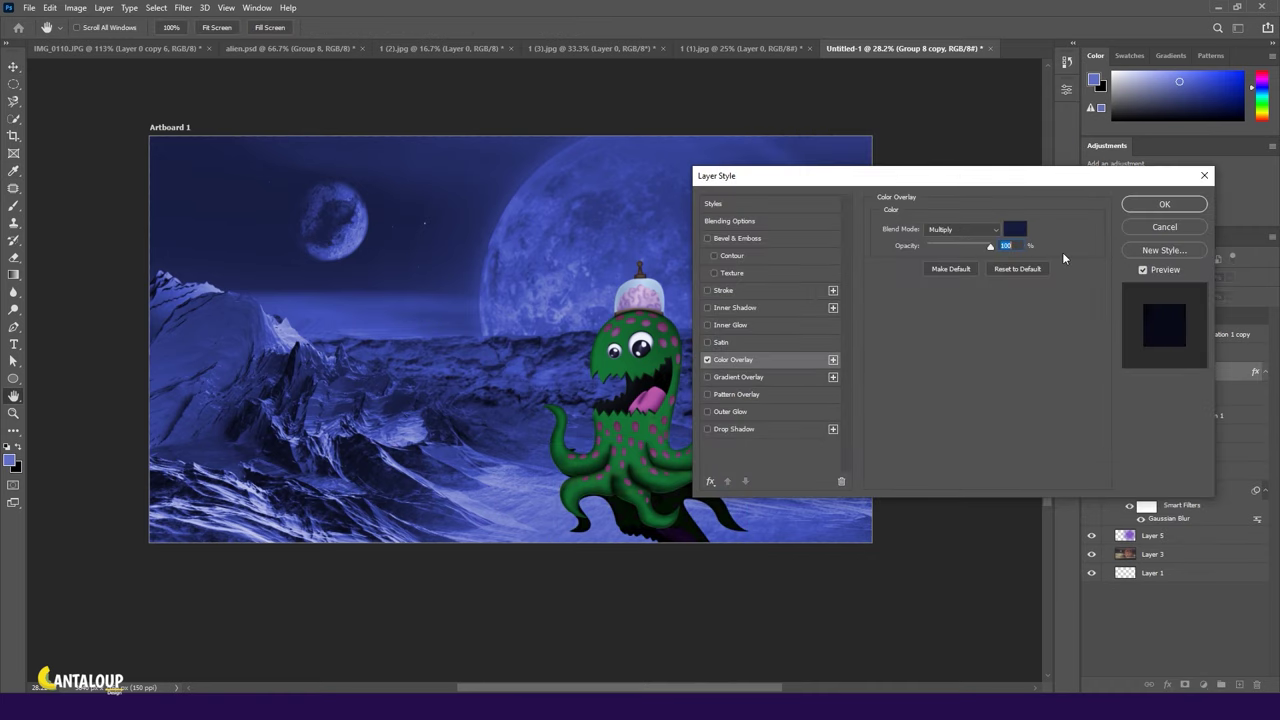
{"action": "left_click", "coordinate": [975, 229]}
{"action": "left_click", "coordinate": [975, 300]}
{"action": "key", "text": "Return"}
Apply a Gaussian Blur to the shadow copy.
{"action": "left_click", "coordinate": [183, 7]}
{"action": "left_click", "coordinate": [385, 240]}
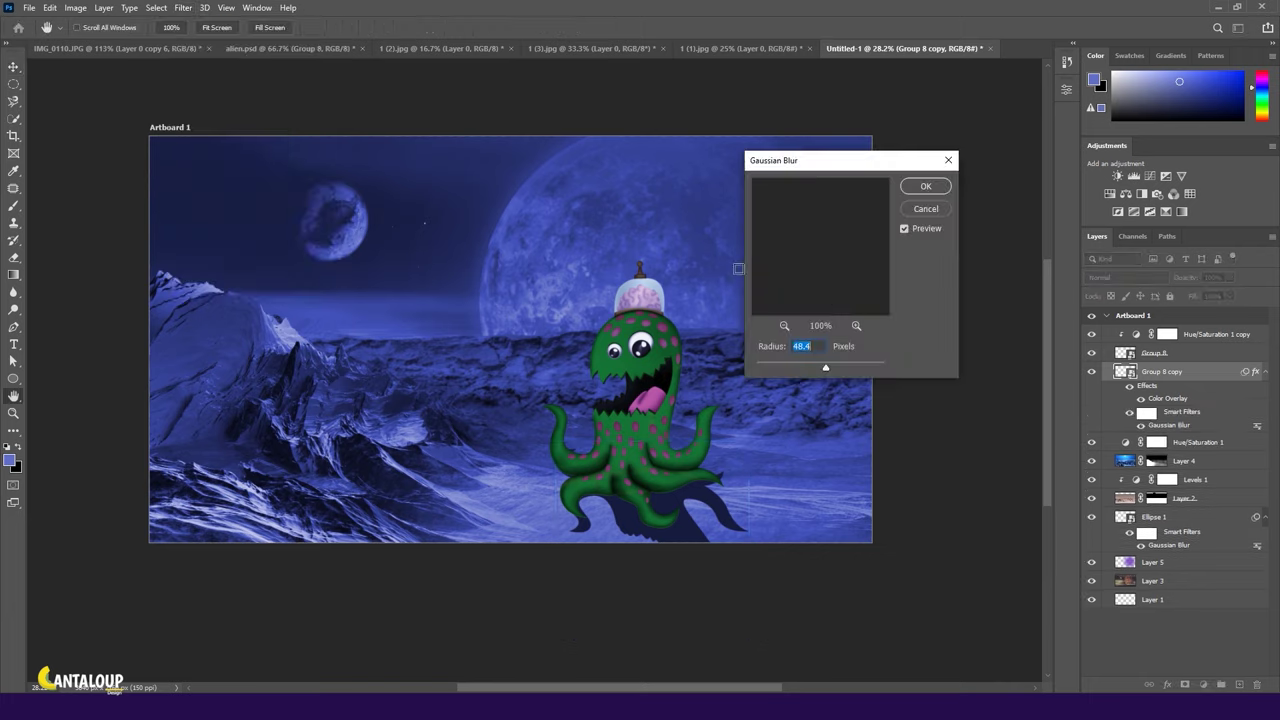
{"action": "mouse_move", "coordinate": [799, 370]}
{"action": "left_mouse_down"}
{"action": "mouse_move", "coordinate": [824, 370]}
{"action": "mouse_move", "coordinate": [809, 370]}
{"action": "left_mouse_up"}
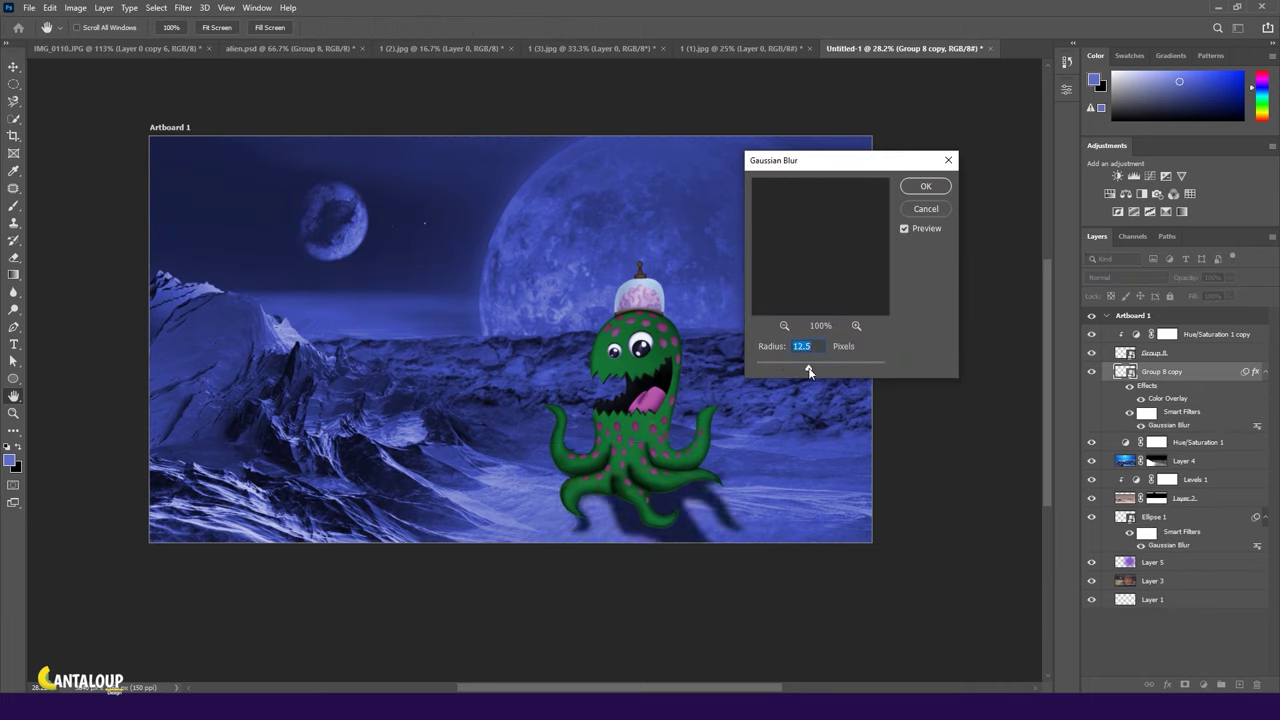
{"action": "left_click", "coordinate": [925, 188]}
Distort the blurred shadow's corners so it skews across the ground.
{"action": "key", "text": "ctrl+t"}
{"action": "key", "text": "Return"}
{"action": "mouse_move", "coordinate": [751, 634]}
{"action": "left_mouse_down"}
{"action": "mouse_move", "coordinate": [814, 646]}
{"action": "mouse_move", "coordinate": [876, 604]}
{"action": "mouse_move", "coordinate": [910, 608]}
{"action": "left_mouse_up"}
{"action": "left_click_drag", "start_coordinate": [693, 443], "coordinate": [710, 462]}
{"action": "left_click_drag", "start_coordinate": [713, 385], "coordinate": [708, 382]}
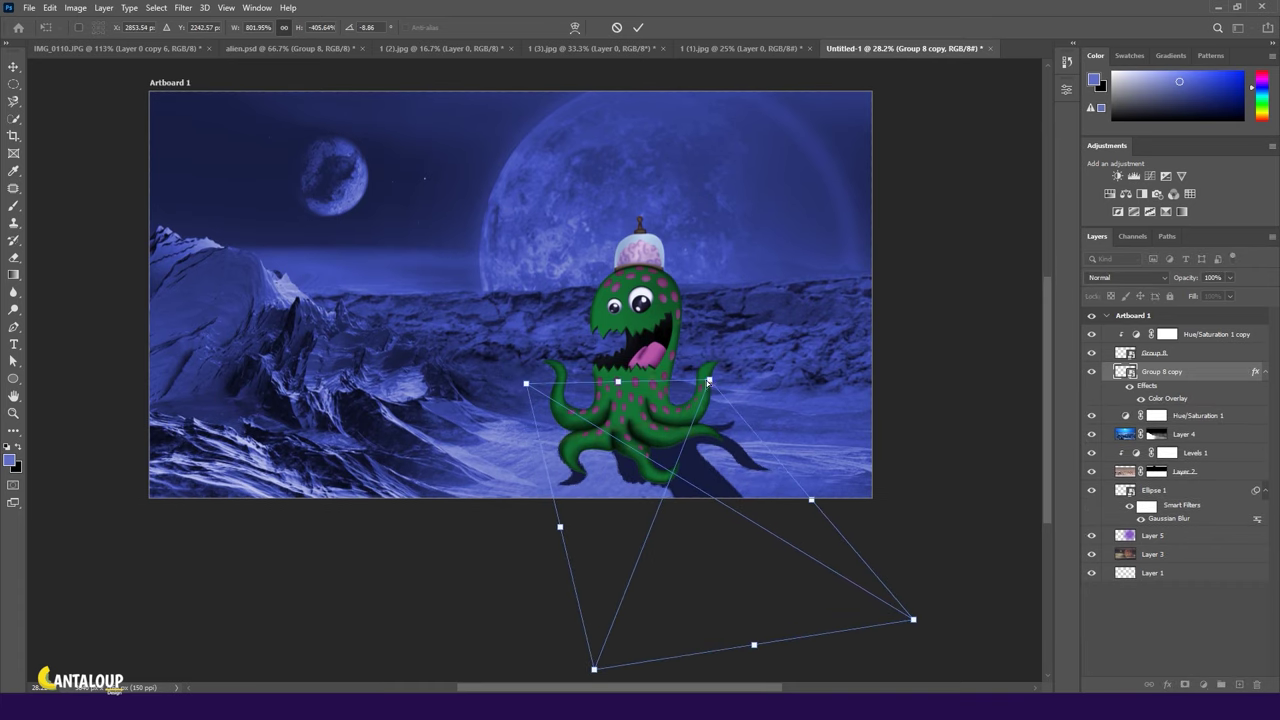
{"action": "left_click_drag", "start_coordinate": [594, 668], "coordinate": [563, 681]}
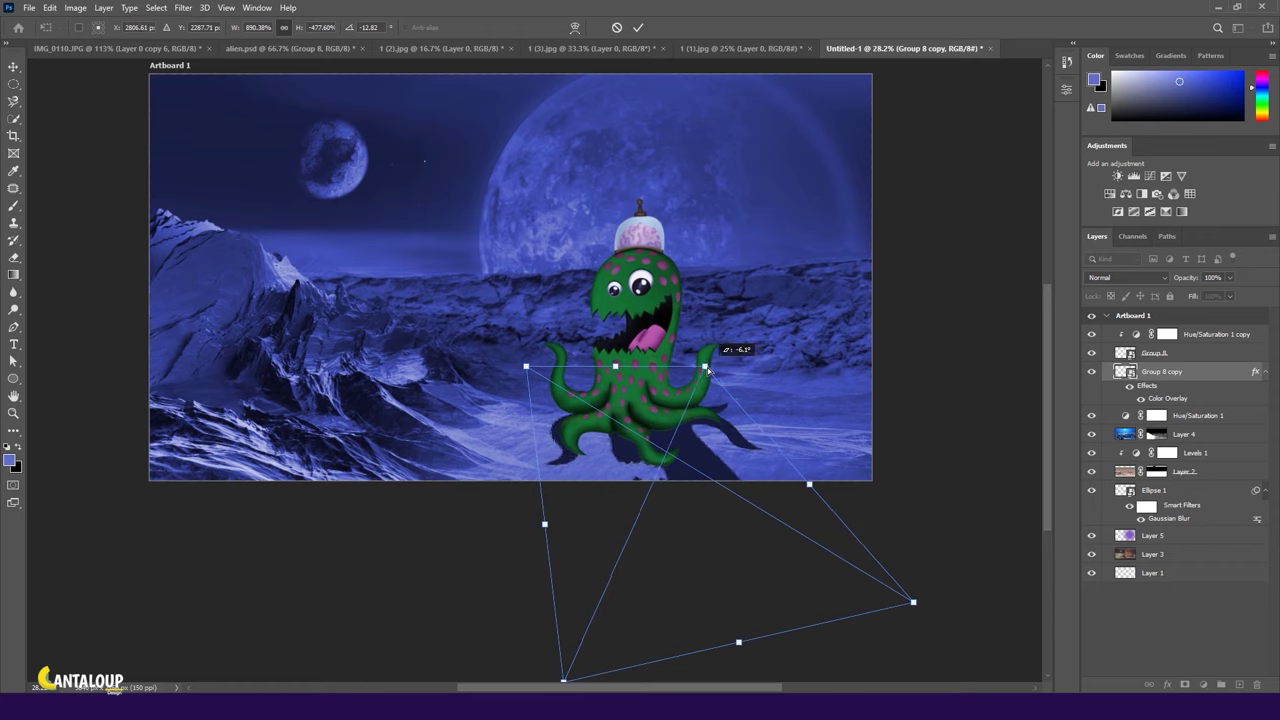
{"action": "left_click", "coordinate": [640, 27]}
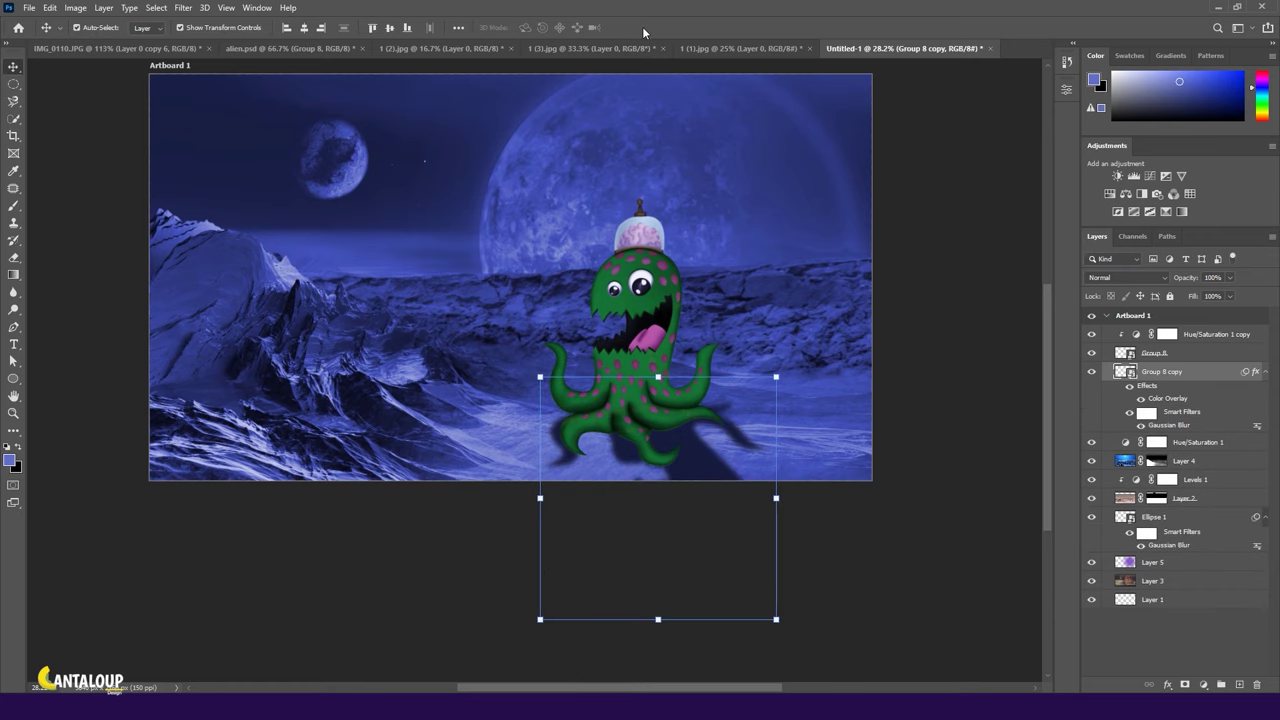
Set the shadow's blend mode to Multiply, then to Linear Burn.
{"action": "left_click", "coordinate": [547, 274]}
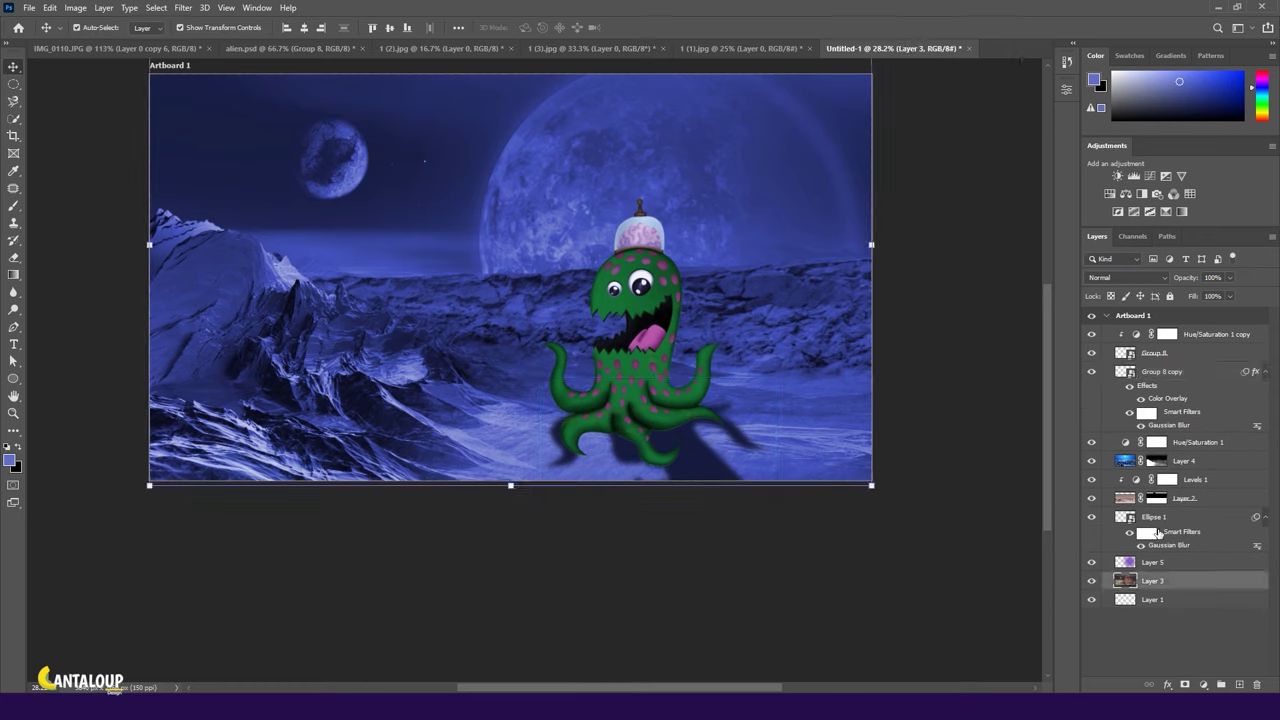
{"action": "left_click", "coordinate": [1160, 371]}
{"action": "left_click", "coordinate": [1125, 277]}
{"action": "left_click", "coordinate": [1121, 321]}
{"action": "left_click", "coordinate": [1120, 279]}
{"action": "left_click", "coordinate": [1105, 321]}
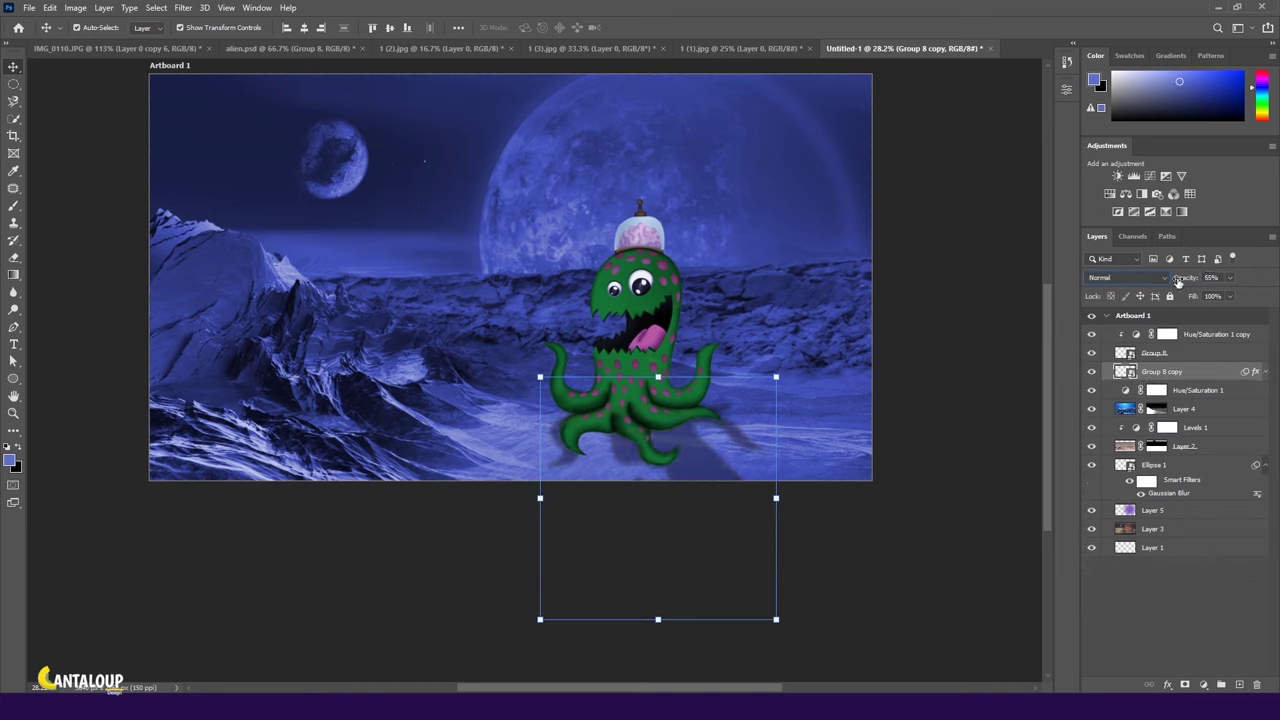
On Layer 6, brush dark shading under the octopus body and tentacle.
{"action": "key", "text": "b"}
{"action": "key", "text": "d"}
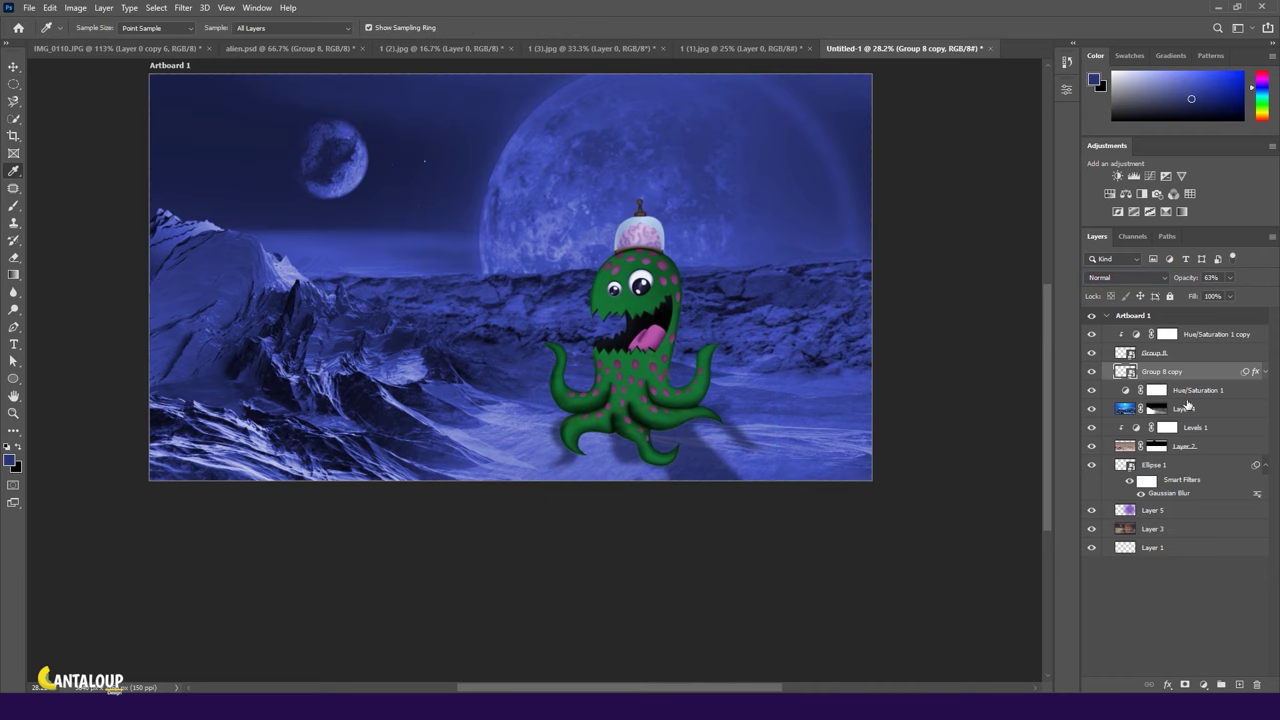
{"action": "left_click", "coordinate": [1239, 685]}
{"action": "scroll", "coordinate": [487, 440], "scroll_direction": "up", "scroll_amount": 3}
{"action": "scroll", "coordinate": [487, 440], "scroll_direction": "up", "scroll_amount": 3}
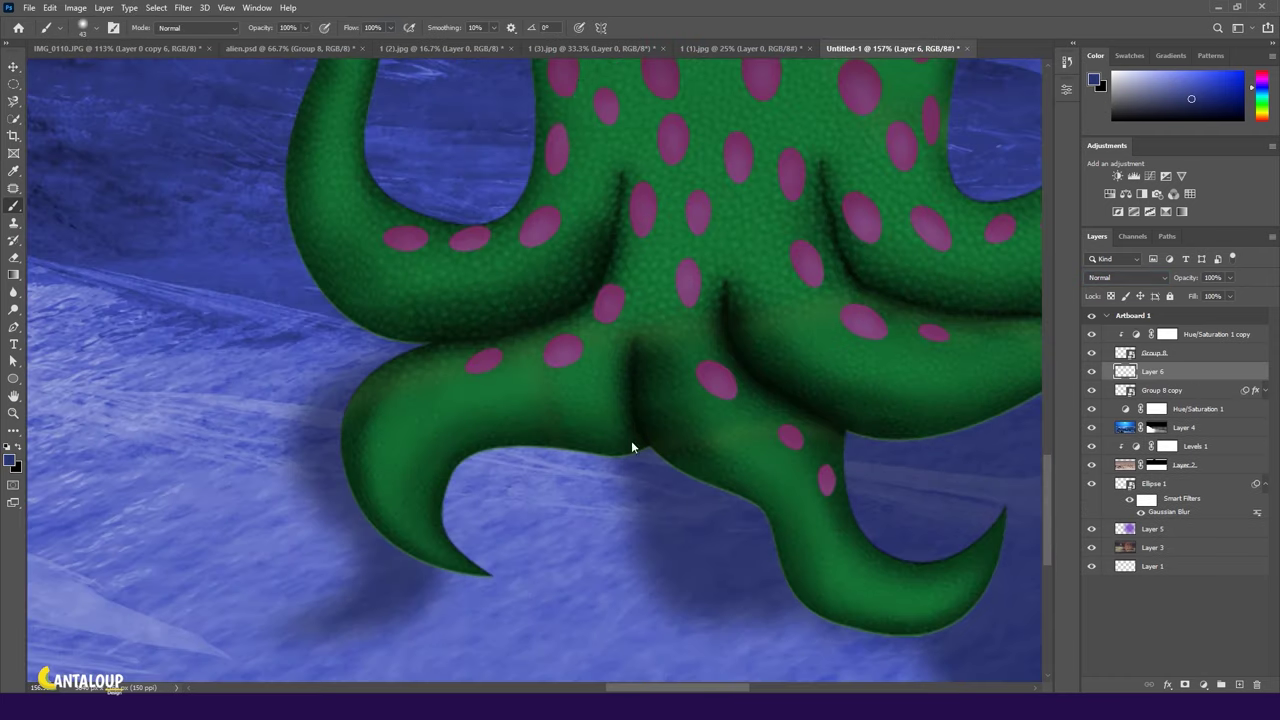
{"action": "mouse_move", "coordinate": [648, 458]}
{"action": "left_mouse_down"}
{"action": "mouse_move", "coordinate": [486, 434]}
{"action": "mouse_move", "coordinate": [381, 512]}
{"action": "left_mouse_up"}
{"action": "scroll", "coordinate": [347, 420], "scroll_direction": "down", "scroll_amount": 4}
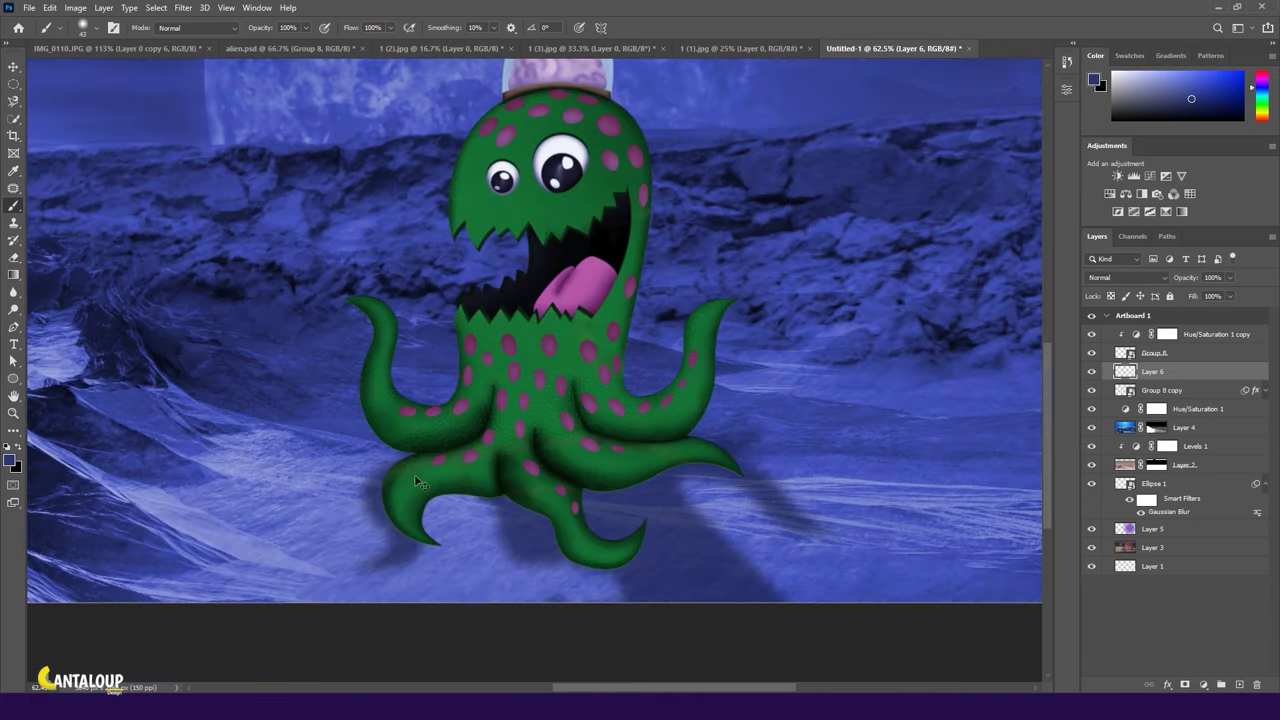
Switch the foreground to dark purple and paint a purple rim down the tentacle edges.
{"action": "left_click", "coordinate": [10, 459]}
{"action": "left_click", "coordinate": [911, 178]}
{"action": "left_click", "coordinate": [1029, 133]}
{"action": "key", "text": "b"}
{"action": "scroll", "coordinate": [414, 398], "scroll_direction": "up", "scroll_amount": 3}
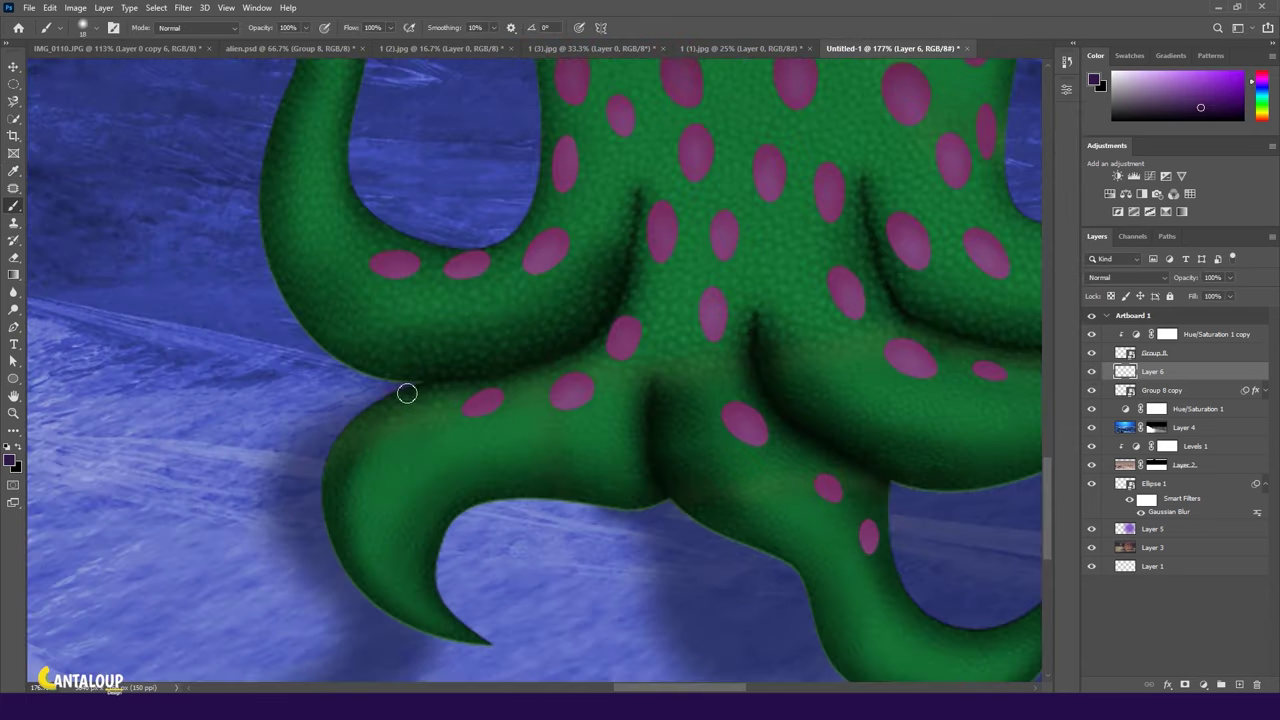
{"action": "left_click_drag", "start_coordinate": [414, 398], "coordinate": [334, 484]}
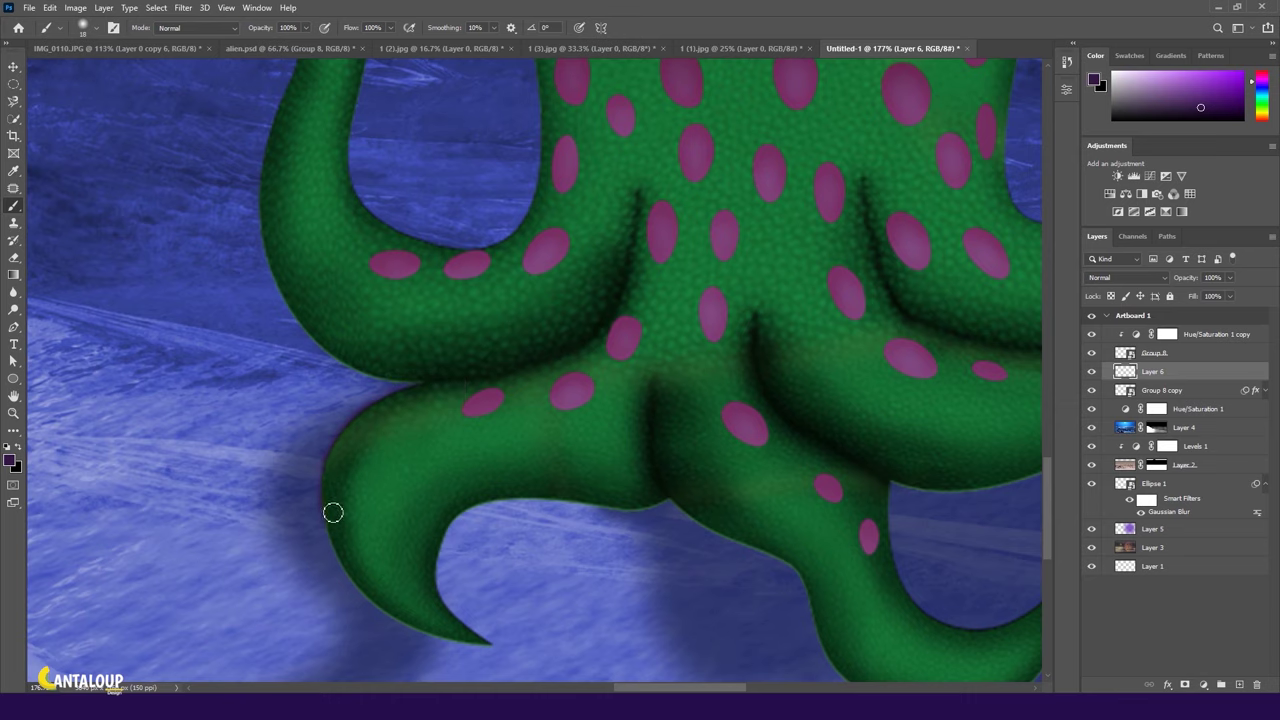
{"action": "scroll", "coordinate": [333, 512], "scroll_direction": "up", "scroll_amount": 1}
{"action": "left_click_drag", "start_coordinate": [323, 423], "coordinate": [401, 547]}
{"action": "left_click_drag", "start_coordinate": [533, 402], "coordinate": [464, 415]}
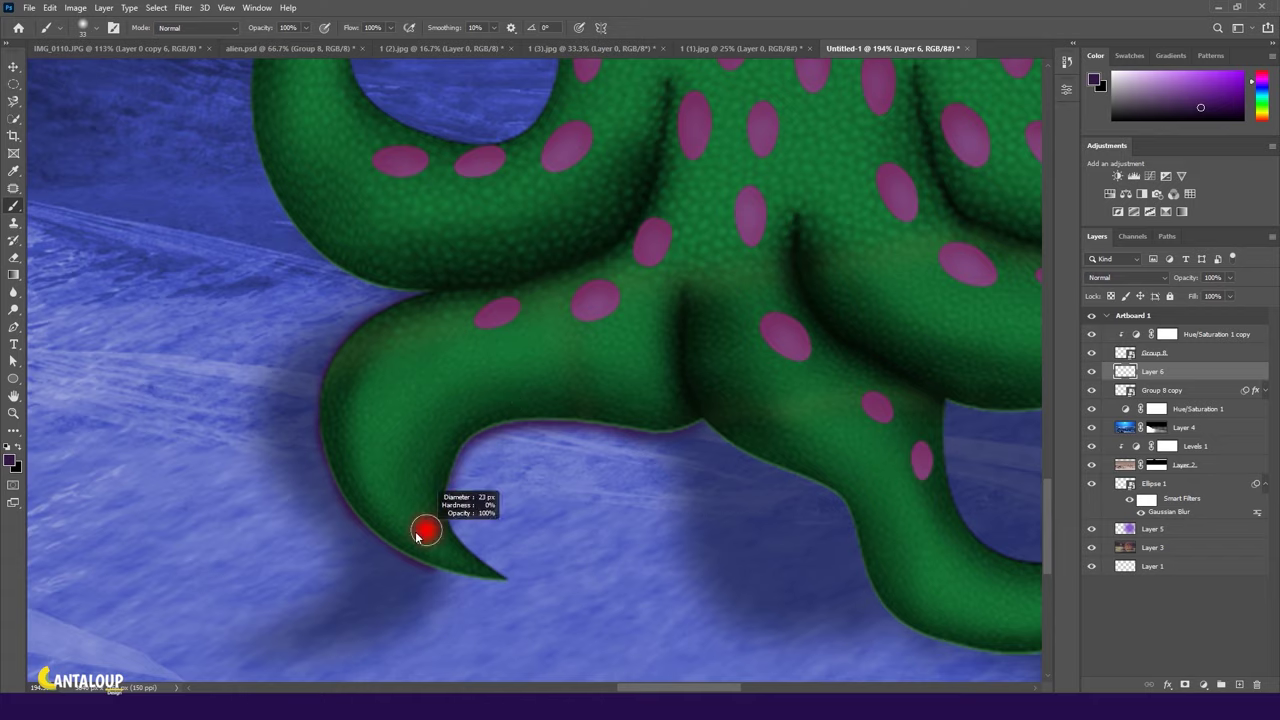
{"action": "scroll", "coordinate": [311, 456], "scroll_direction": "down", "scroll_amount": 3}
{"action": "scroll", "coordinate": [568, 430], "scroll_direction": "up", "scroll_amount": 2}
Paint dark rims along the tentacle undersides, including the right tentacle's lower edge.
{"action": "left_click_drag", "start_coordinate": [543, 409], "coordinate": [793, 612]}
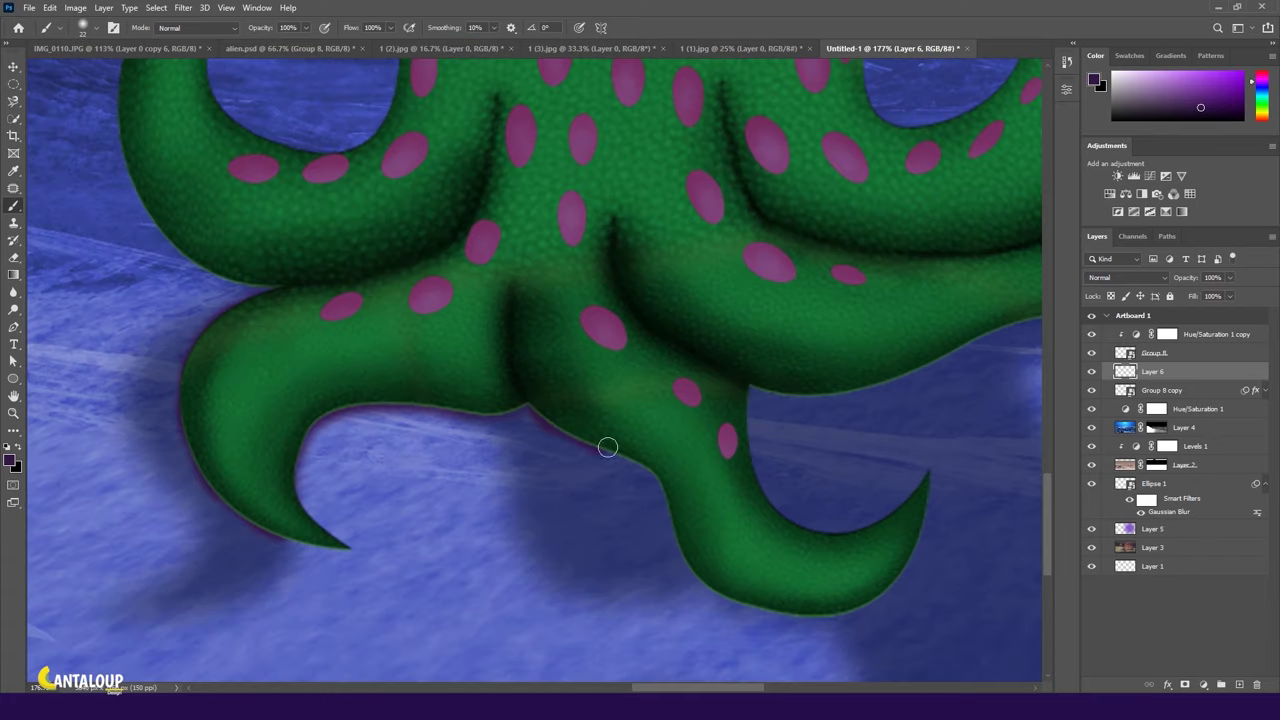
{"action": "scroll", "coordinate": [400, 349], "scroll_direction": "down", "scroll_amount": 2}
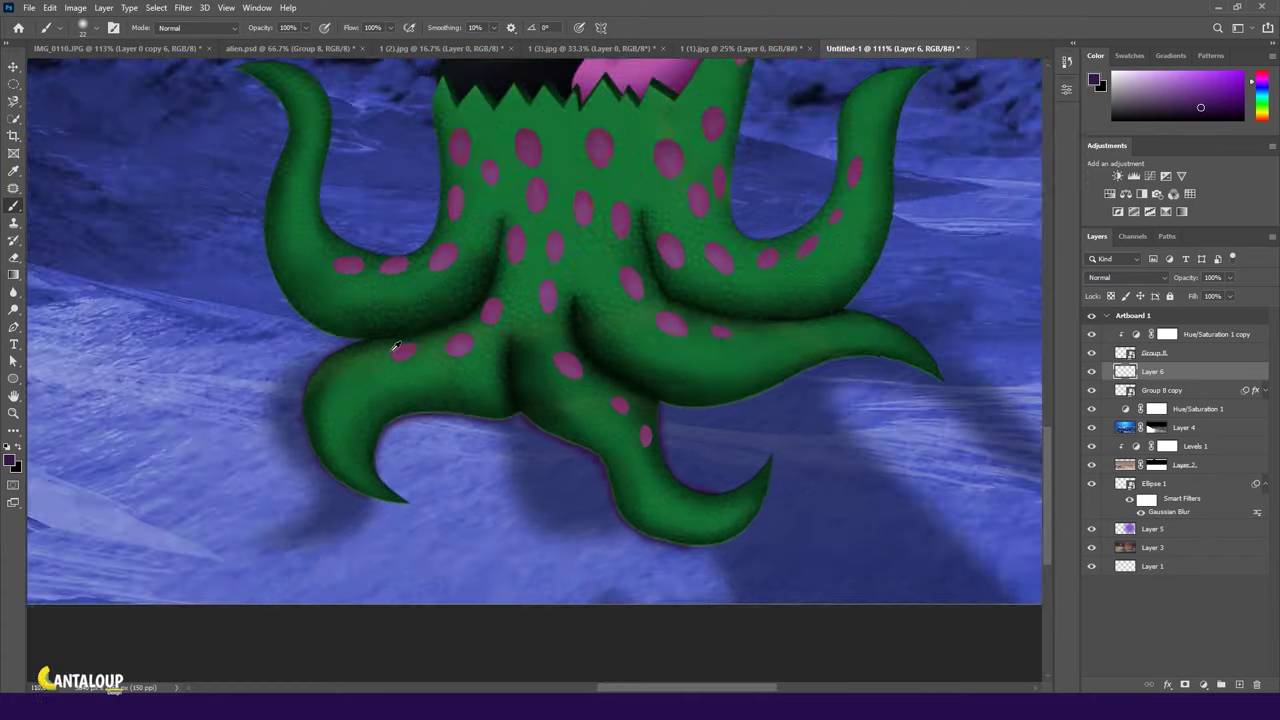
{"action": "scroll", "coordinate": [420, 360], "scroll_direction": "down", "scroll_amount": 1}
{"action": "scroll", "coordinate": [625, 307], "scroll_direction": "up", "scroll_amount": 1}
{"action": "scroll", "coordinate": [625, 307], "scroll_direction": "up", "scroll_amount": 1}
{"action": "left_click_drag", "start_coordinate": [500, 458], "coordinate": [815, 428]}
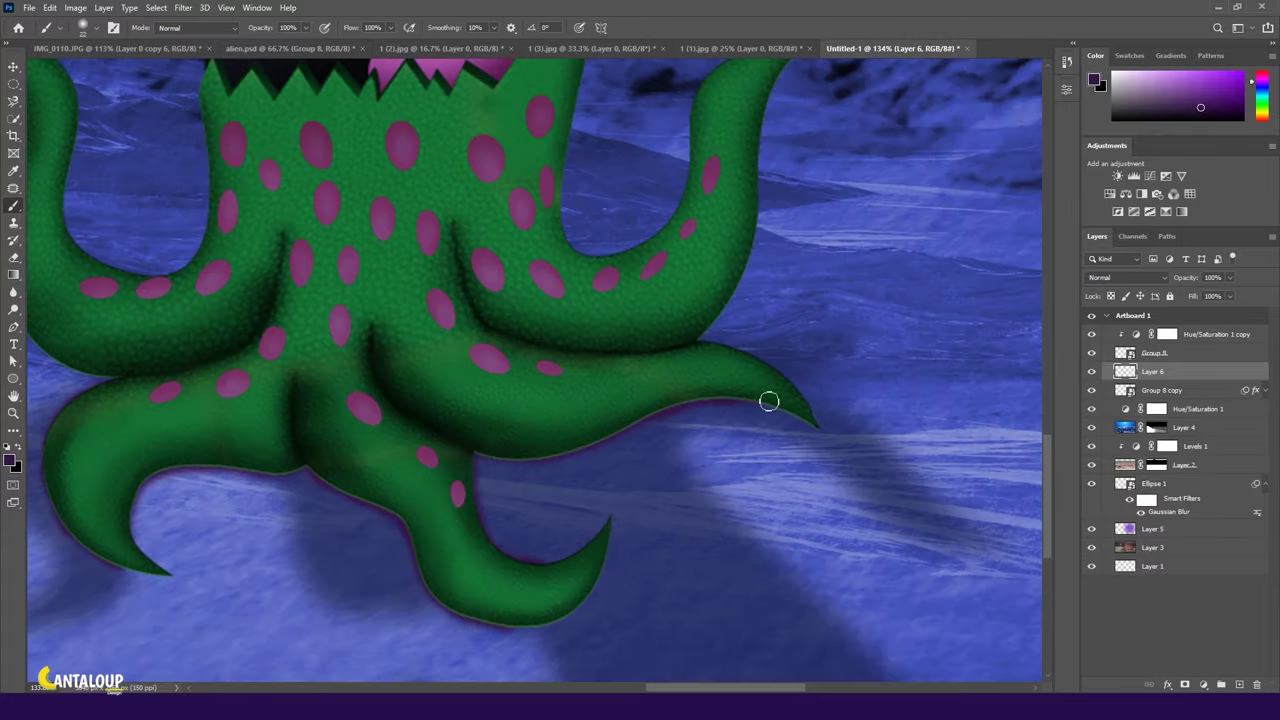
{"action": "scroll", "coordinate": [787, 352], "scroll_direction": "up", "scroll_amount": 2}
{"action": "scroll", "coordinate": [755, 384], "scroll_direction": "down", "scroll_amount": 2}
{"action": "scroll", "coordinate": [826, 489], "scroll_direction": "down", "scroll_amount": 2}
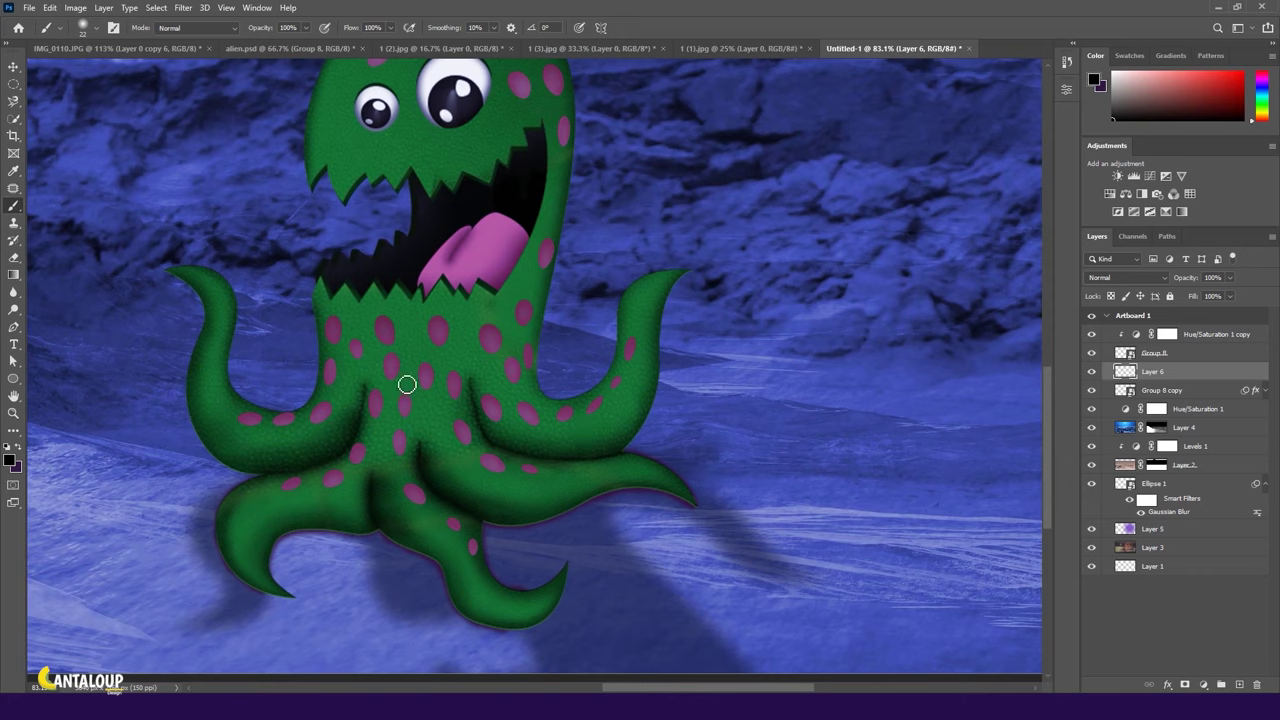
Give Layer 6 a dark navy Color Overlay layer style.
{"action": "double_click", "coordinate": [1252, 375]}
{"action": "left_click", "coordinate": [830, 357]}
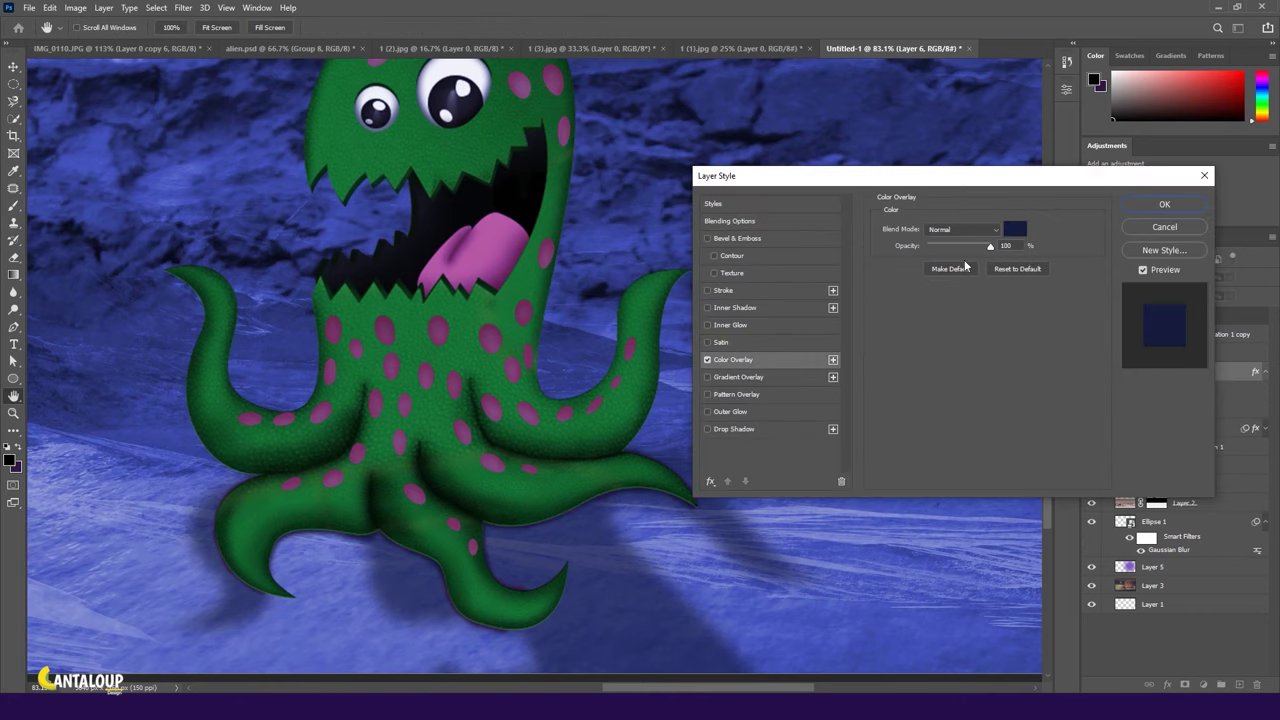
{"action": "left_click", "coordinate": [1163, 205]}
{"action": "scroll", "coordinate": [520, 360], "scroll_direction": "down", "scroll_amount": 3}
{"action": "scroll", "coordinate": [520, 360], "scroll_direction": "down", "scroll_amount": 2}
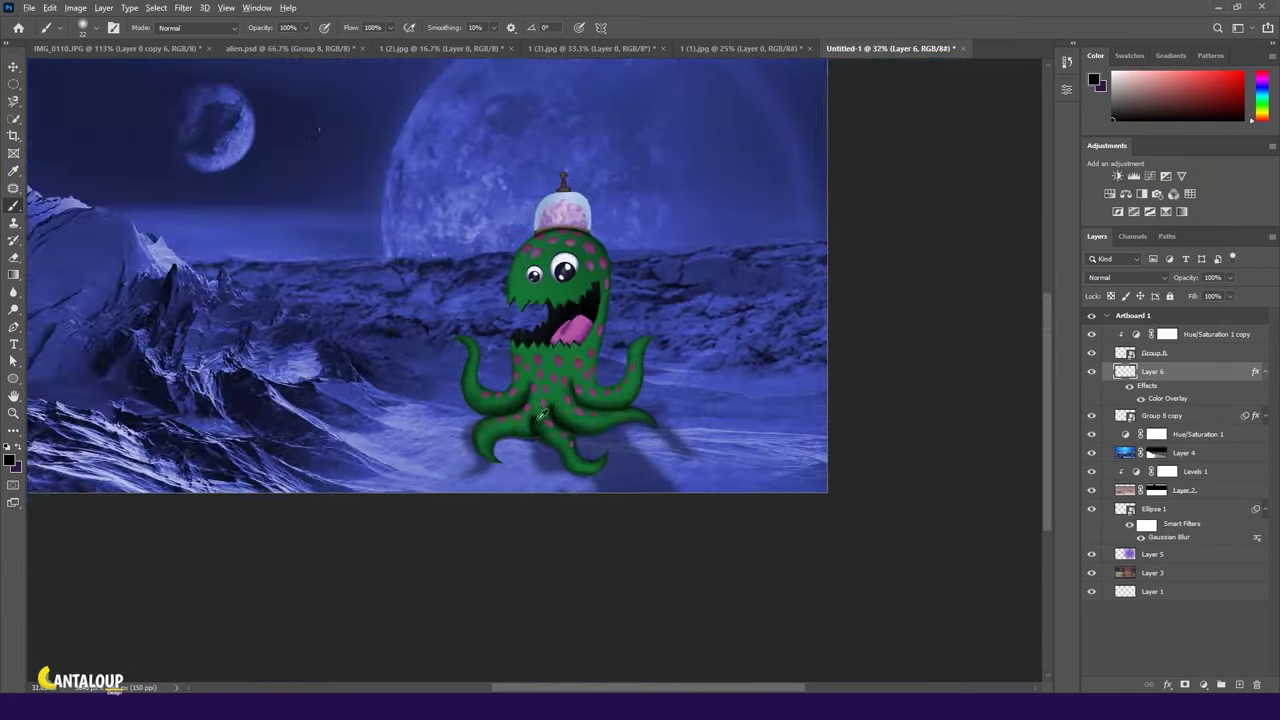
{"action": "scroll", "coordinate": [520, 360], "scroll_direction": "up", "scroll_amount": 2}
{"action": "left_click", "coordinate": [1238, 685]}
On the new clipped Layer 7, paint soft dark shading over the left tentacles.
{"action": "scroll", "coordinate": [652, 466], "scroll_direction": "up", "scroll_amount": 3}
{"action": "scroll", "coordinate": [650, 440], "scroll_direction": "up", "scroll_amount": 2}
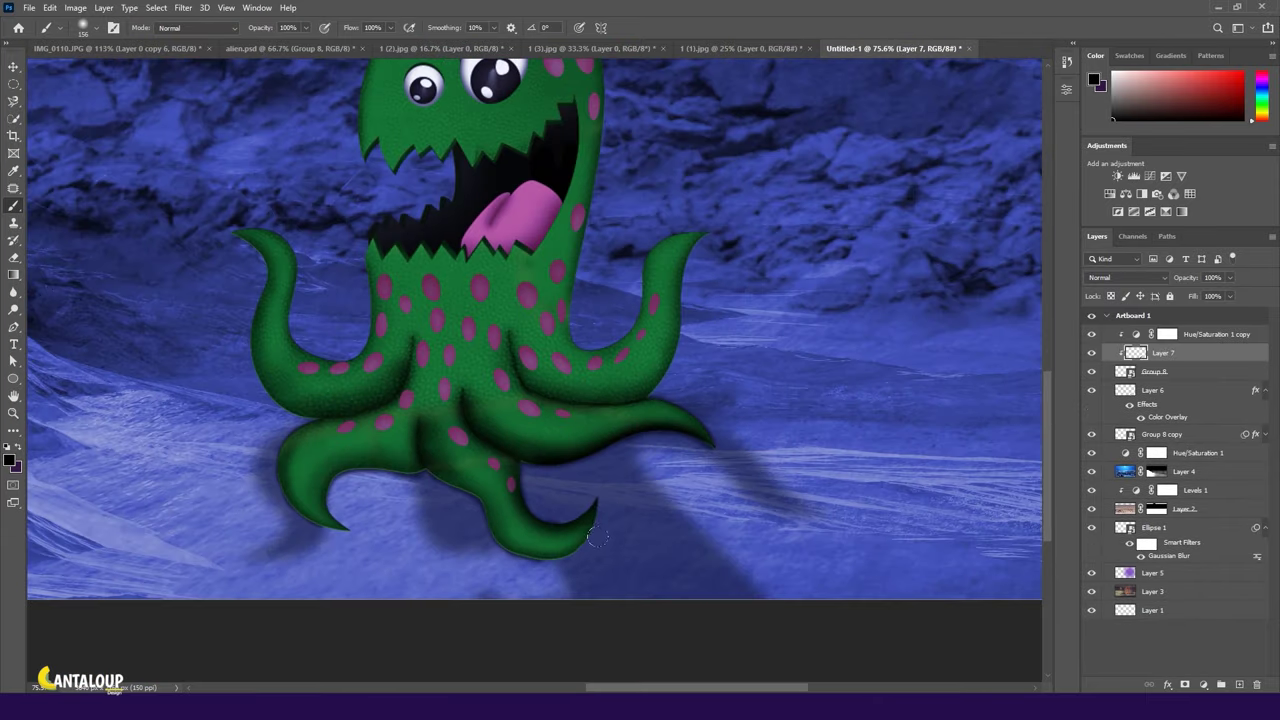
{"action": "scroll", "coordinate": [537, 447], "scroll_direction": "down", "scroll_amount": 3}
{"action": "left_click_drag", "start_coordinate": [420, 548], "coordinate": [193, 238]}
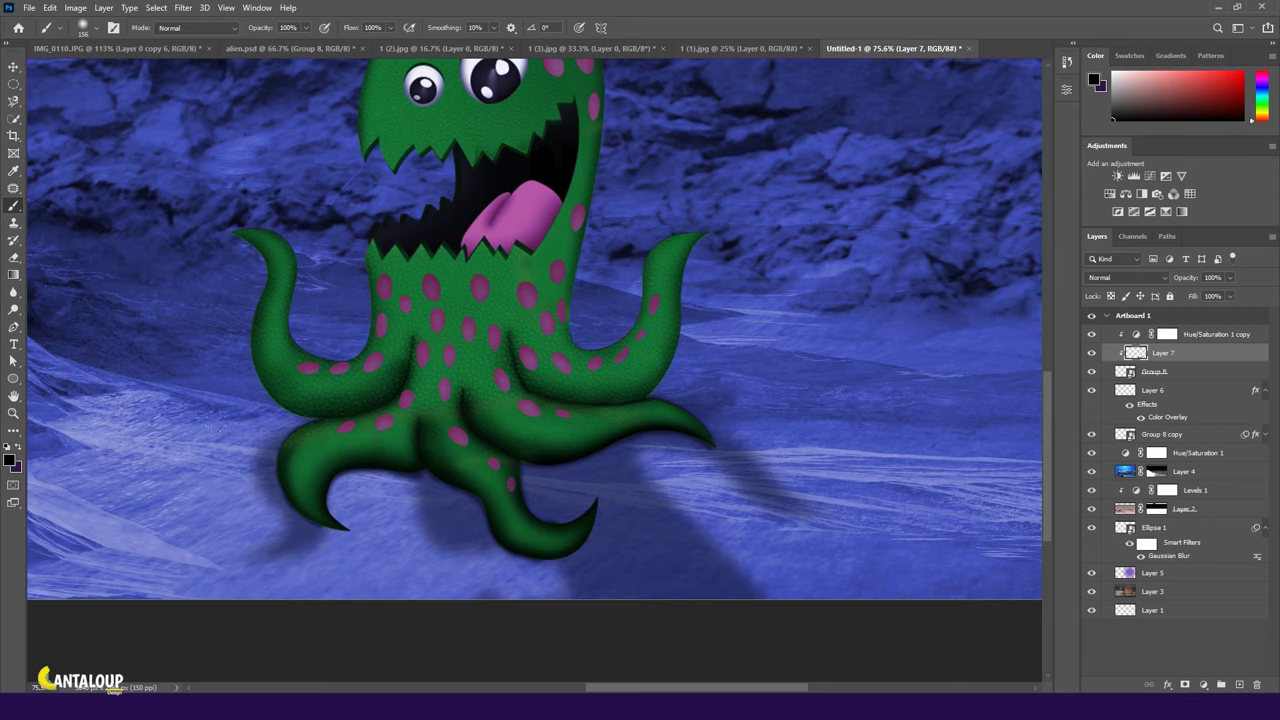
{"action": "scroll", "coordinate": [352, 238], "scroll_direction": "down", "scroll_amount": 1}
{"action": "scroll", "coordinate": [436, 377], "scroll_direction": "down", "scroll_amount": 3}
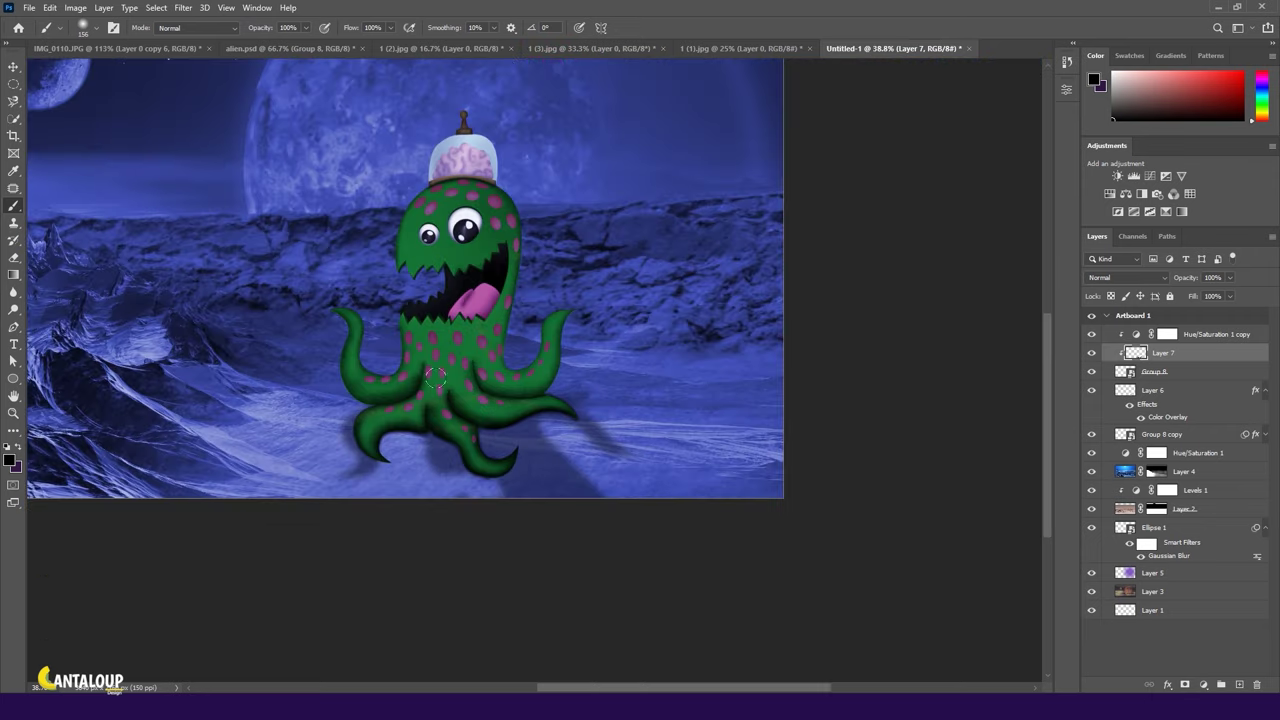
Set Layer 7 to 53% opacity and 75% fill, and swap foreground/background colours.
{"action": "mouse_move", "coordinate": [1172, 285]}
{"action": "left_mouse_down"}
{"action": "mouse_move", "coordinate": [1158, 285]}
{"action": "mouse_move", "coordinate": [1178, 296]}
{"action": "left_mouse_up"}
{"action": "scroll", "coordinate": [450, 455], "scroll_direction": "up", "scroll_amount": 4}
{"action": "scroll", "coordinate": [574, 457], "scroll_direction": "up", "scroll_amount": 1}
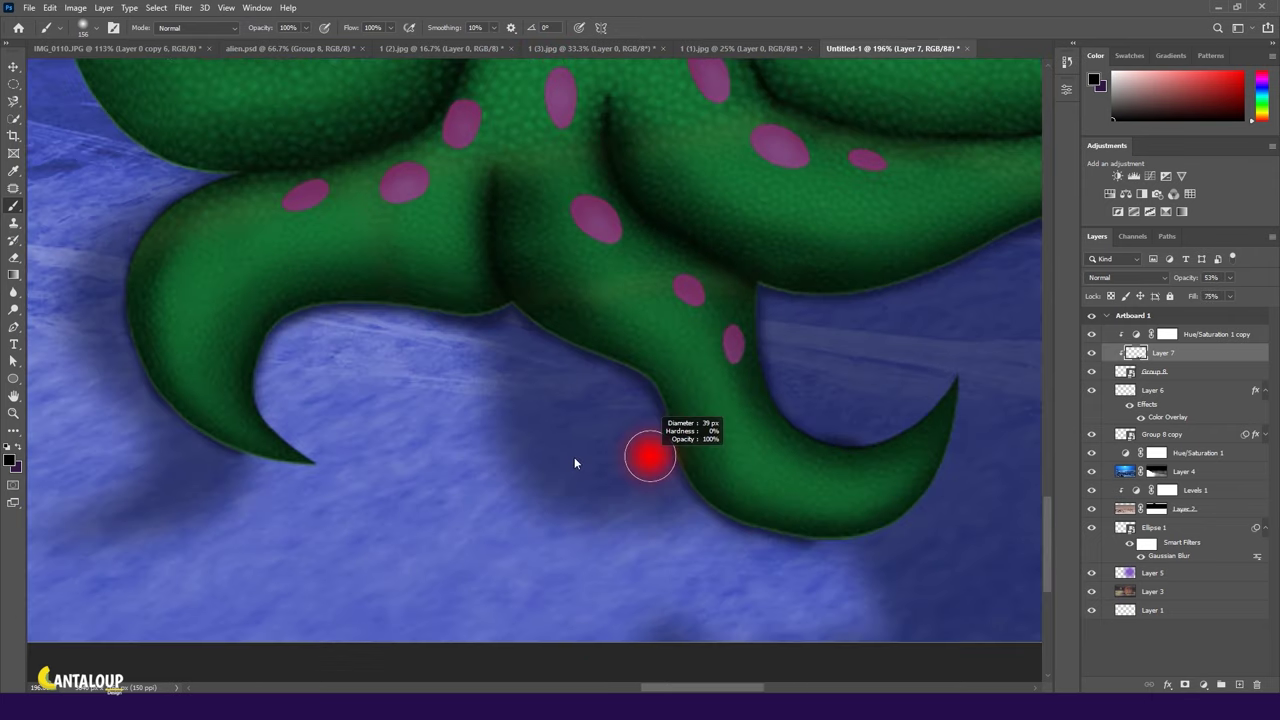
{"action": "scroll", "coordinate": [542, 333], "scroll_direction": "up", "scroll_amount": 1}
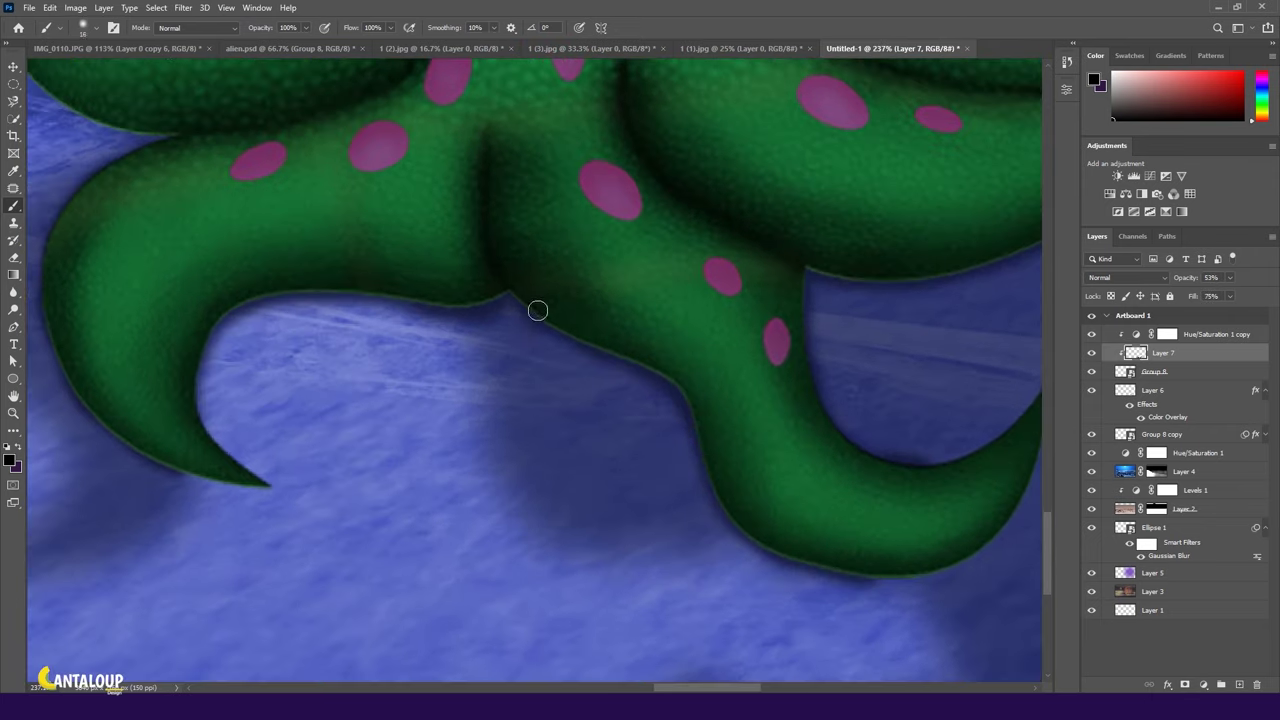
{"action": "left_click", "coordinate": [17, 449]}
{"action": "scroll", "coordinate": [788, 562], "scroll_direction": "down", "scroll_amount": 2}
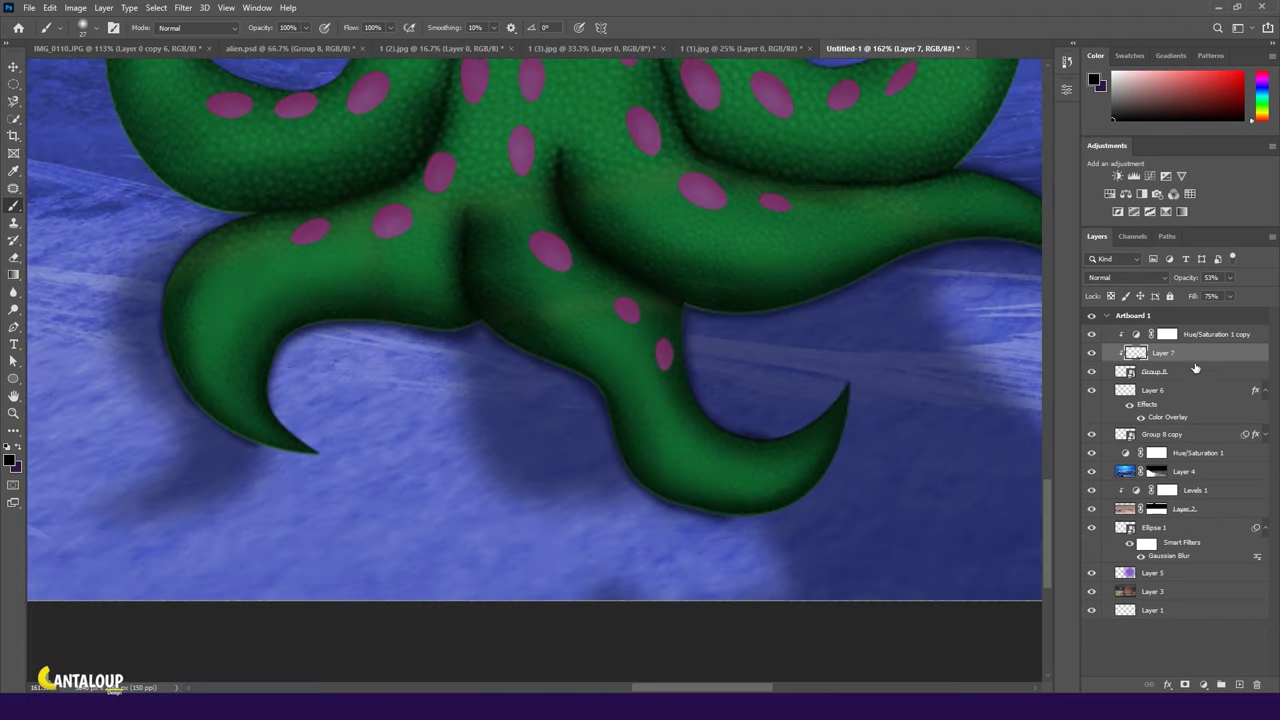
{"action": "scroll", "coordinate": [1014, 300], "scroll_direction": "down", "scroll_amount": 5}
{"action": "scroll", "coordinate": [1014, 300], "scroll_direction": "up", "scroll_amount": 3}
{"action": "key", "text": "v"}
{"action": "scroll", "coordinate": [573, 234], "scroll_direction": "down", "scroll_amount": 1}
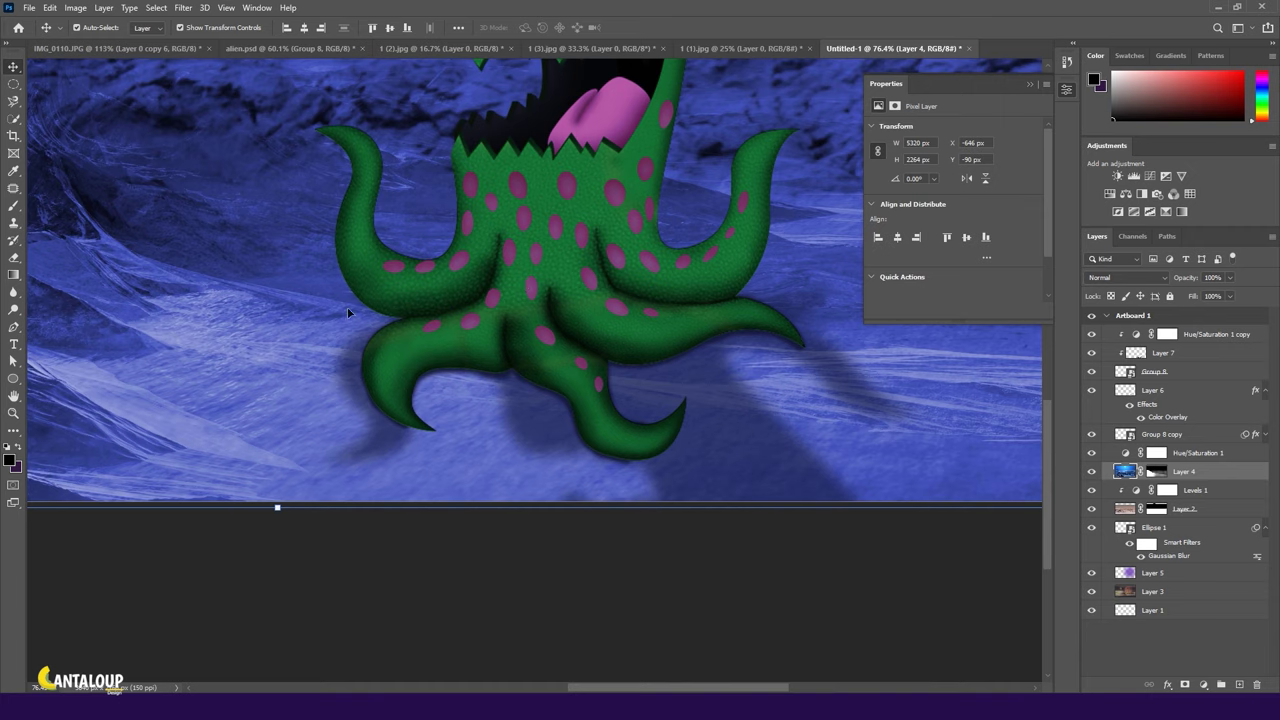
{"action": "scroll", "coordinate": [348, 313], "scroll_direction": "down", "scroll_amount": 2}
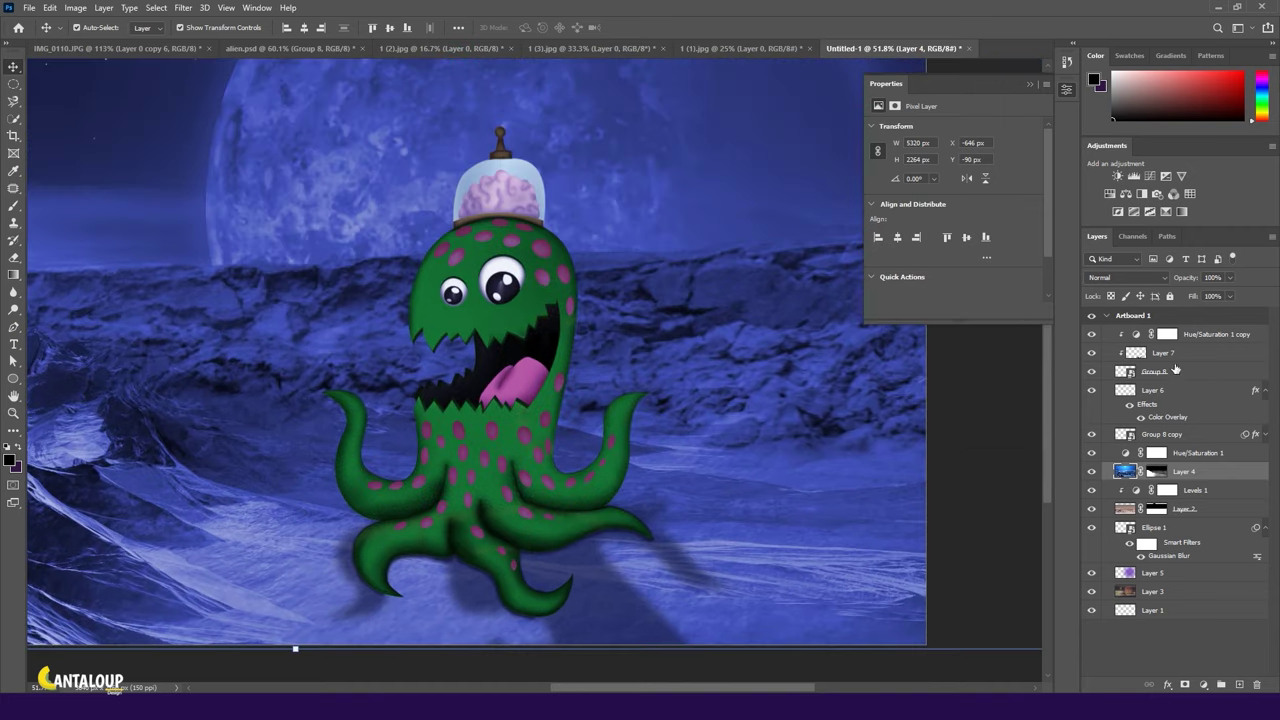
Add a clipped Levels adjustment: midtones 0.75, input white 220, output levels 21–221.
{"action": "left_click", "coordinate": [1134, 175]}
{"action": "mouse_move", "coordinate": [1034, 224]}
{"action": "left_mouse_down"}
{"action": "mouse_move", "coordinate": [1019, 224]}
{"action": "mouse_move", "coordinate": [1034, 224]}
{"action": "left_mouse_up"}
{"action": "key", "text": "ctrl+alt+g"}
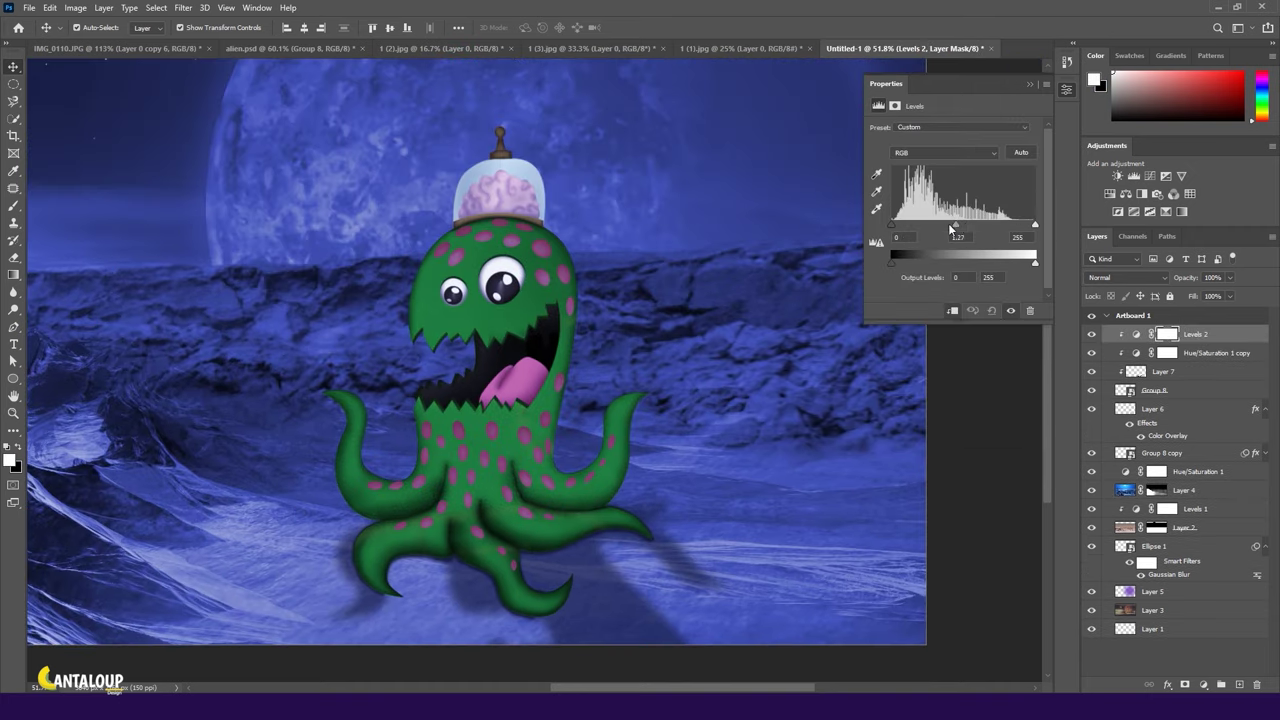
{"action": "left_click_drag", "start_coordinate": [957, 224], "coordinate": [976, 224]}
{"action": "key", "text": "ctrl+minus"}
{"action": "left_click_drag", "start_coordinate": [899, 265], "coordinate": [903, 264]}
{"action": "left_click_drag", "start_coordinate": [1034, 262], "coordinate": [1016, 262]}
{"action": "left_click_drag", "start_coordinate": [976, 224], "coordinate": [1016, 226]}
{"action": "left_click", "coordinate": [1029, 84]}
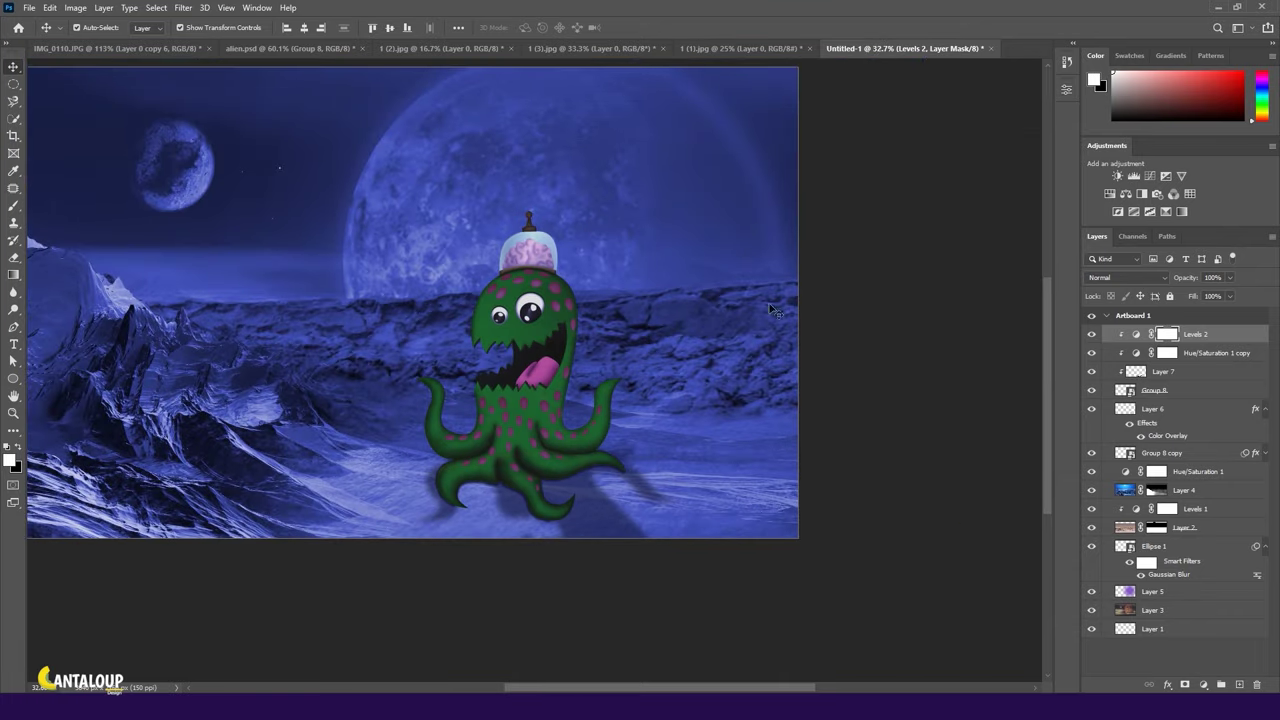
{"action": "scroll", "coordinate": [549, 382], "scroll_direction": "up", "scroll_amount": 1}
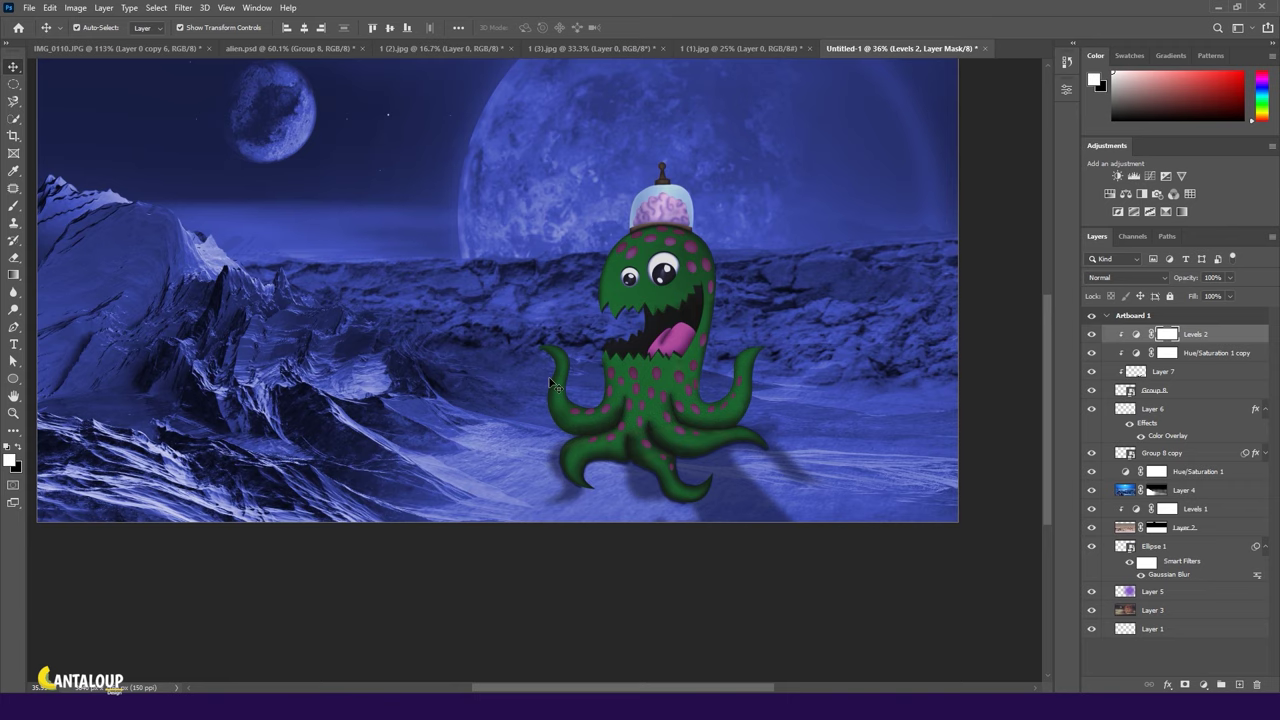
Add a white layer mask to Layer 6.
{"action": "left_click", "coordinate": [1150, 408]}
{"action": "left_click", "coordinate": [1185, 685]}
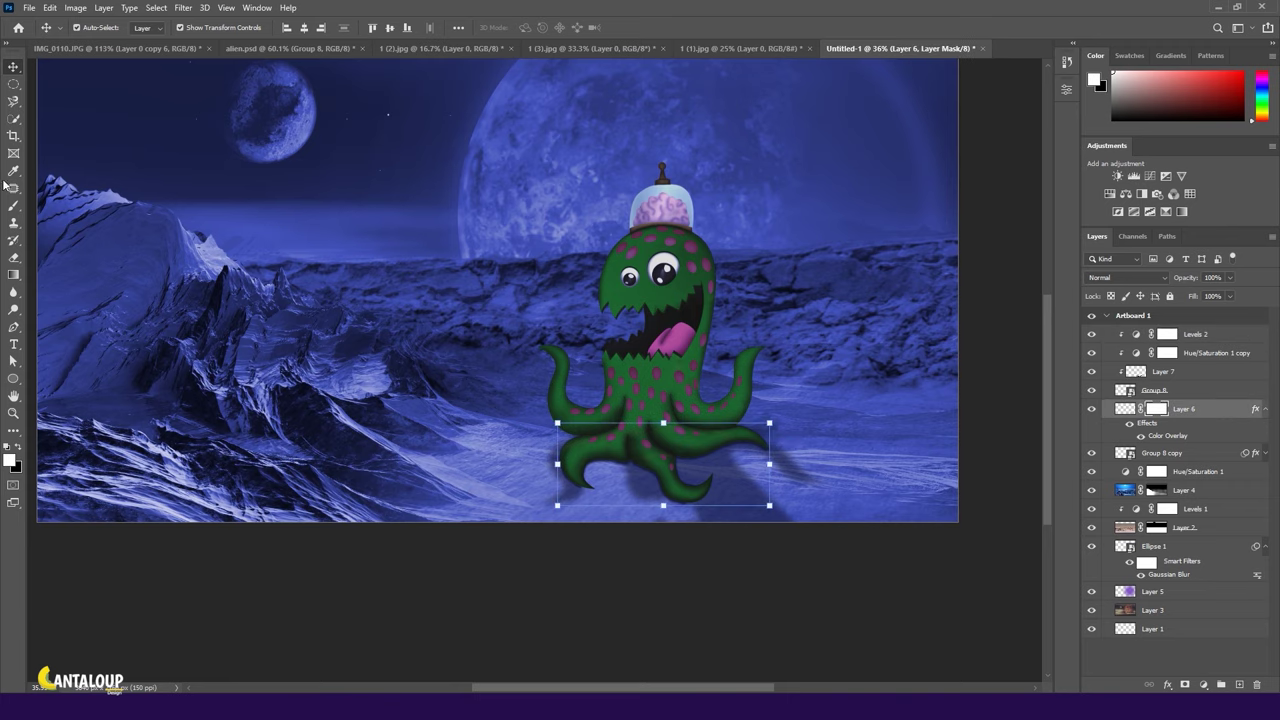
{"action": "key", "text": "b"}
{"action": "scroll", "coordinate": [750, 396], "scroll_direction": "up", "scroll_amount": 2}
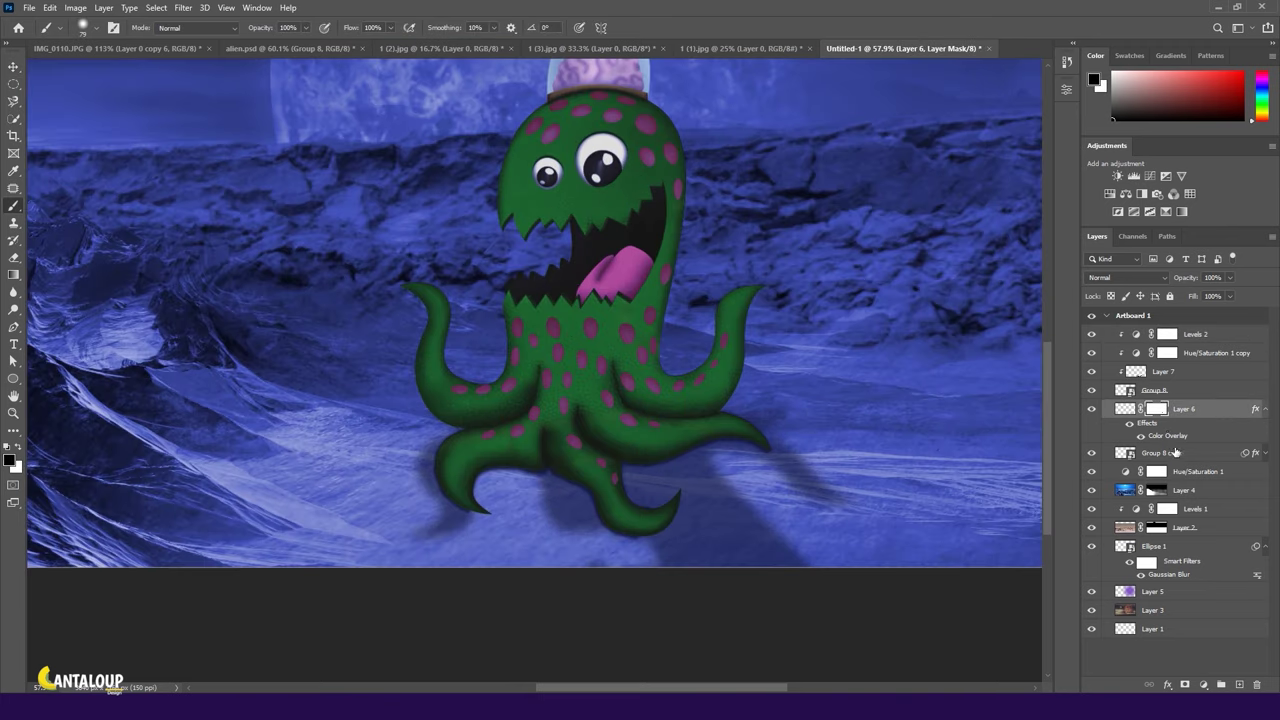
{"action": "left_click", "coordinate": [1157, 453]}
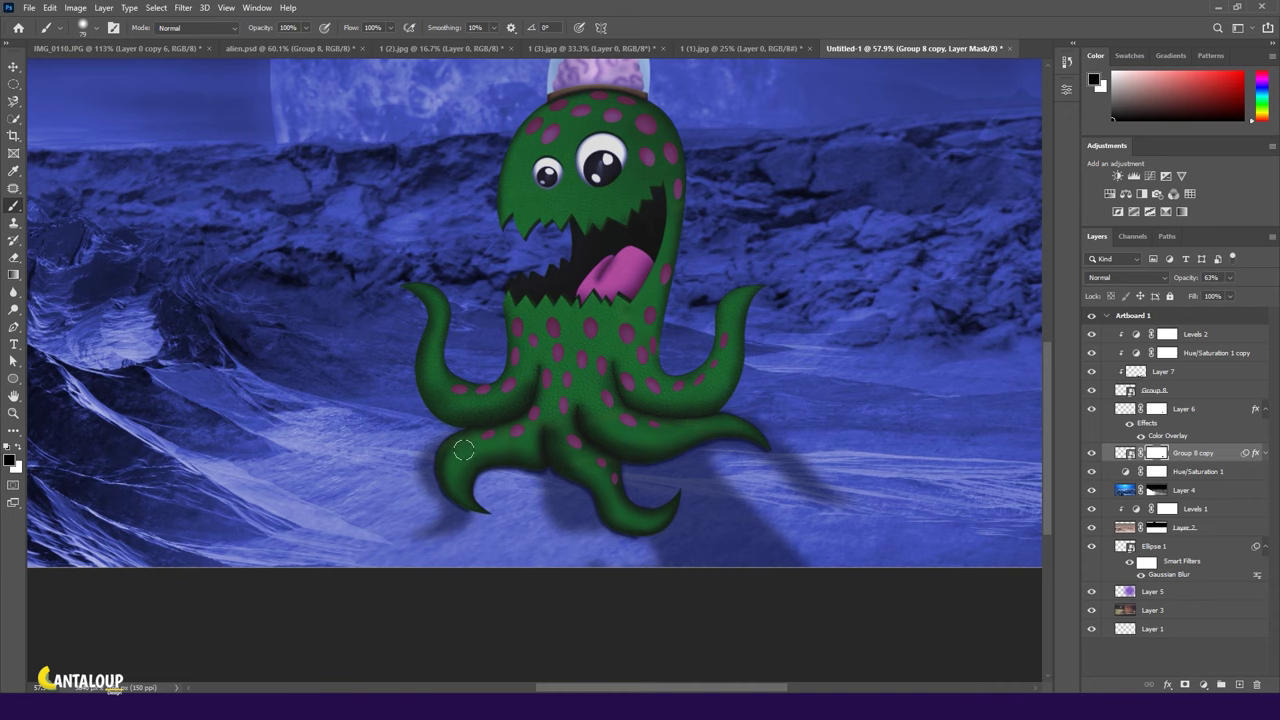
{"action": "left_click", "coordinate": [1184, 408]}
{"action": "scroll", "coordinate": [514, 541], "scroll_direction": "up", "scroll_amount": 3}
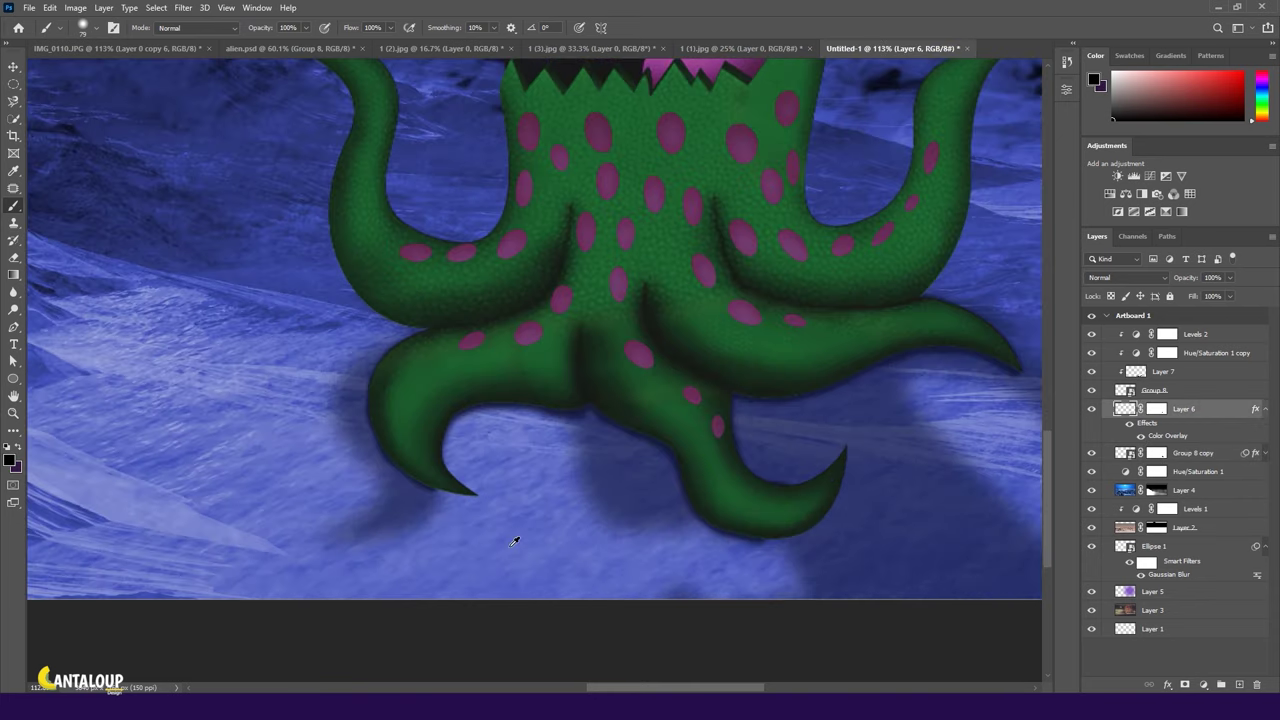
With a larger brush at 69% opacity, paint a dark cast shadow beside a tentacle tip.
{"action": "key", "text": "6"}
{"action": "key", "text": "9"}
{"action": "scroll", "coordinate": [455, 492], "scroll_direction": "up", "scroll_amount": 3}
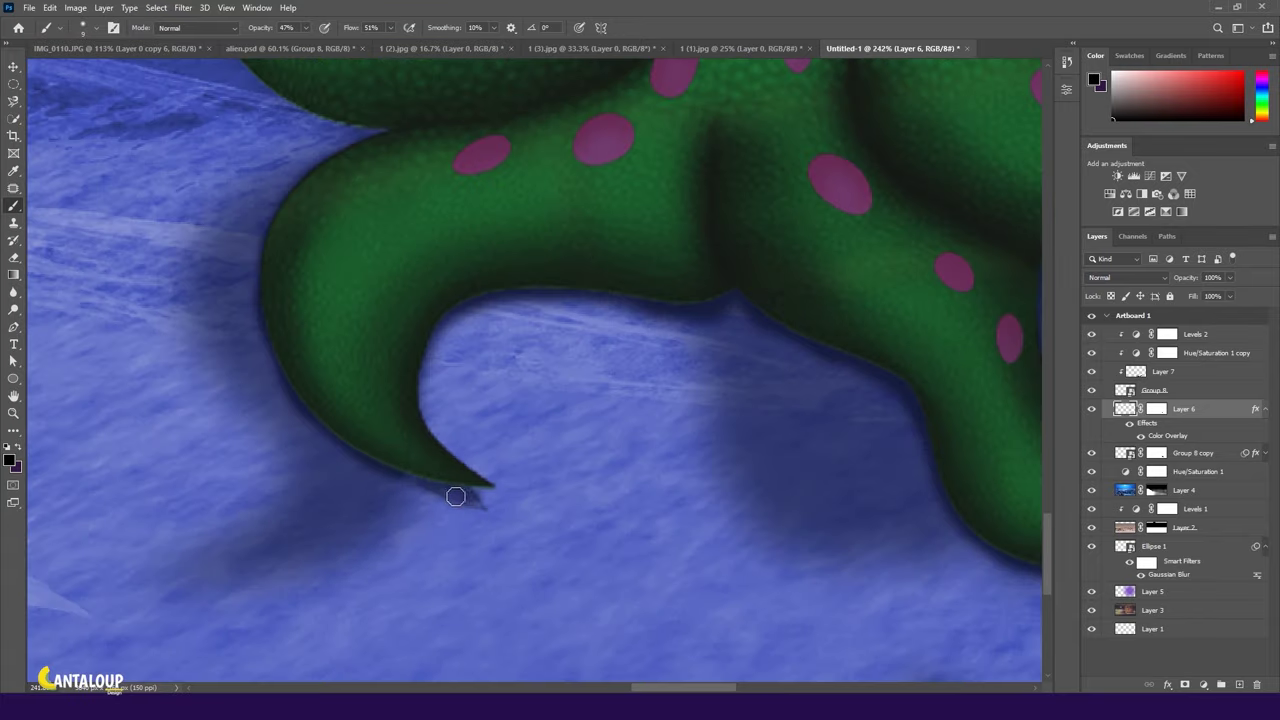
{"action": "scroll", "coordinate": [455, 496], "scroll_direction": "up", "scroll_amount": 1}
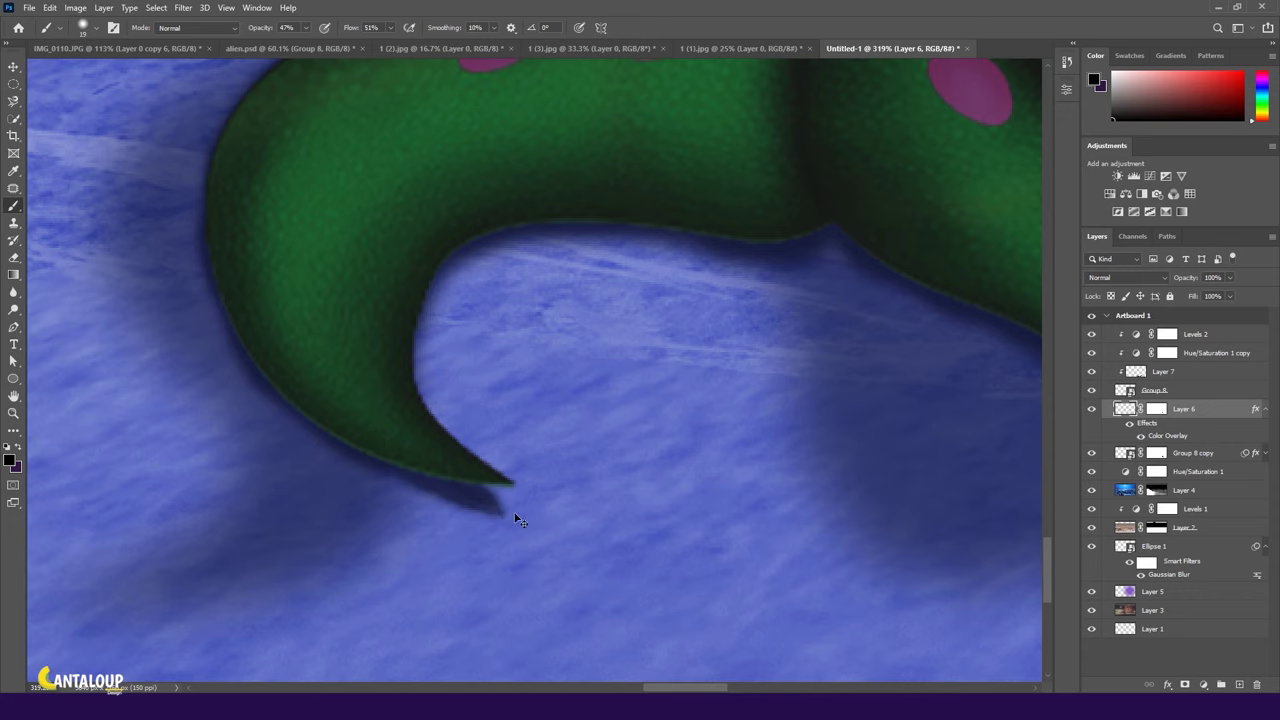
{"action": "scroll", "coordinate": [438, 470], "scroll_direction": "down", "scroll_amount": 3}
{"action": "scroll", "coordinate": [703, 457], "scroll_direction": "up", "scroll_amount": 2}
{"action": "scroll", "coordinate": [708, 463], "scroll_direction": "up", "scroll_amount": 2}
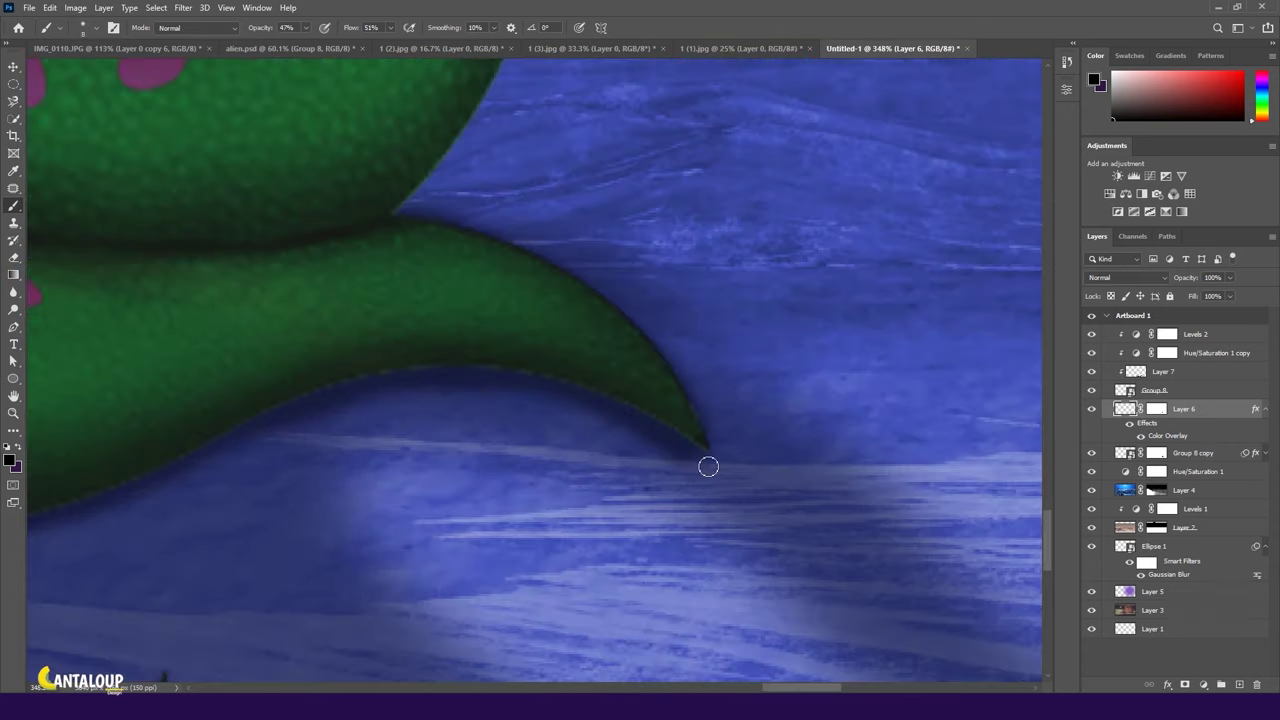
{"action": "scroll", "coordinate": [597, 424], "scroll_direction": "down", "scroll_amount": 1}
{"action": "scroll", "coordinate": [597, 424], "scroll_direction": "up", "scroll_amount": 3}
{"action": "scroll", "coordinate": [668, 462], "scroll_direction": "down", "scroll_amount": 2}
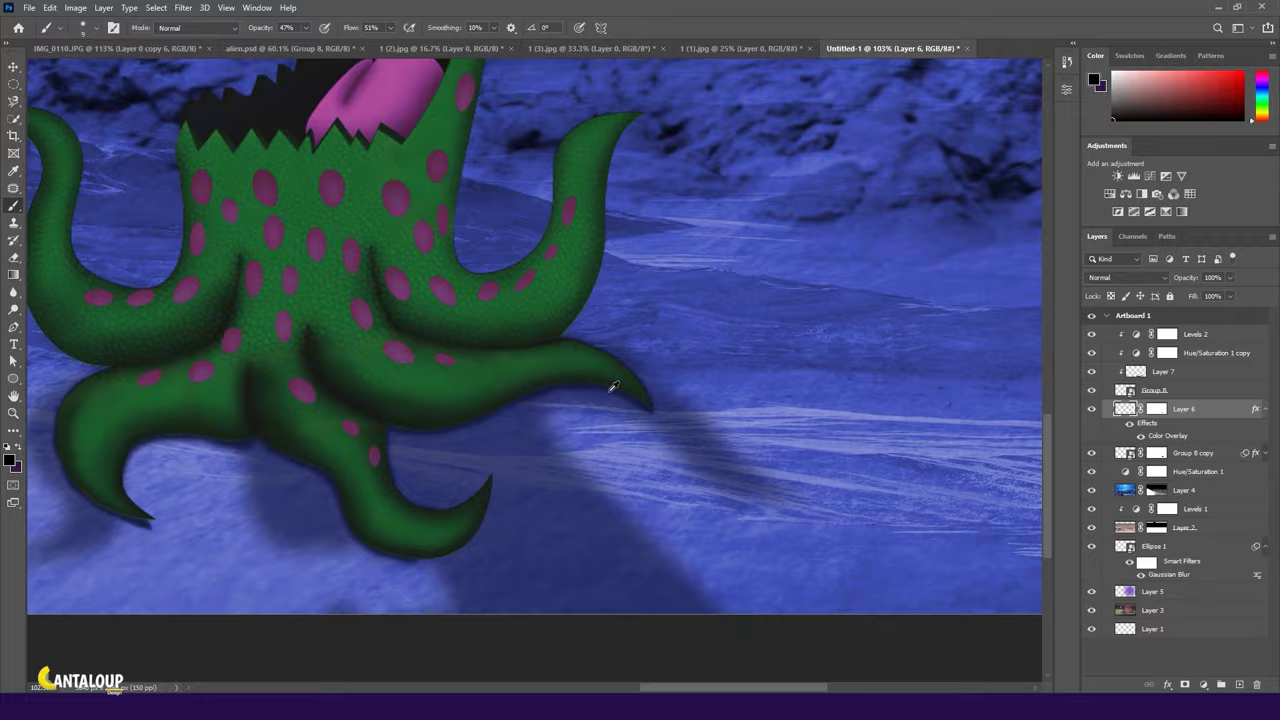
{"action": "scroll", "coordinate": [609, 380], "scroll_direction": "down", "scroll_amount": 1}
{"action": "key", "text": "bracketright"}
{"action": "key", "text": "bracketright"}
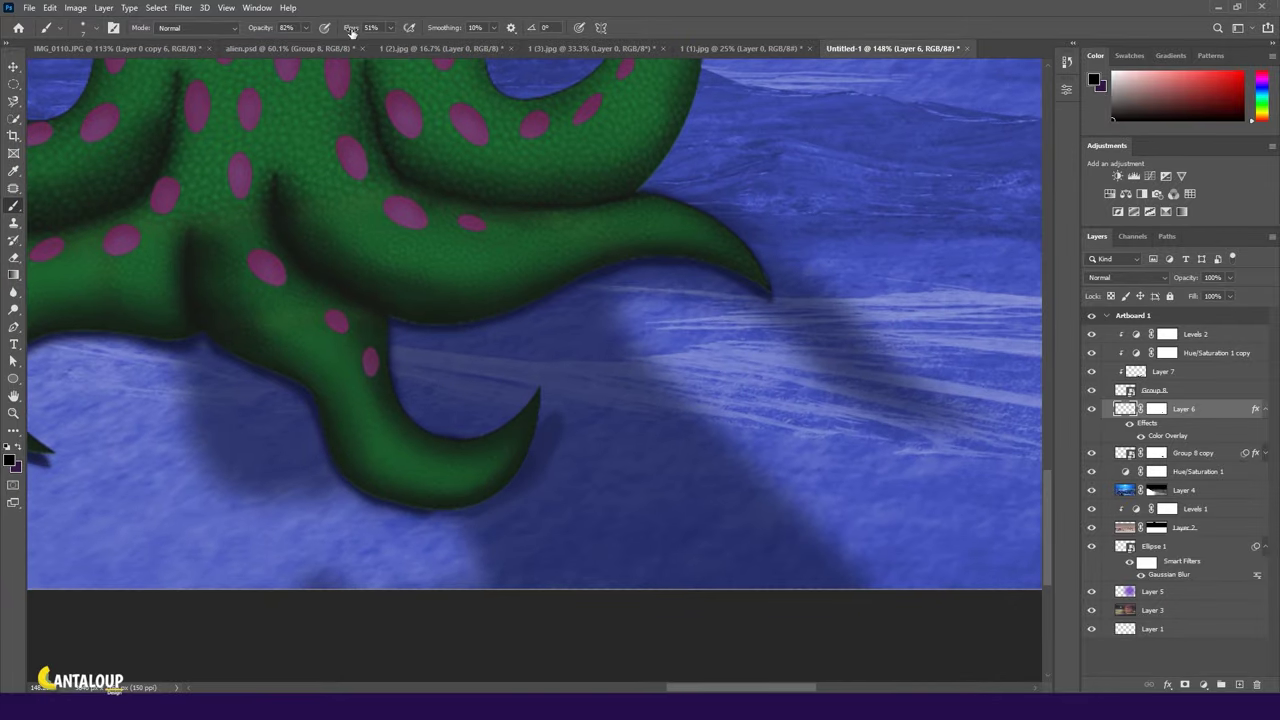
{"action": "scroll", "coordinate": [576, 409], "scroll_direction": "up", "scroll_amount": 1}
{"action": "left_click_drag", "start_coordinate": [576, 406], "coordinate": [540, 444]}
{"action": "scroll", "coordinate": [569, 403], "scroll_direction": "up", "scroll_amount": 3}
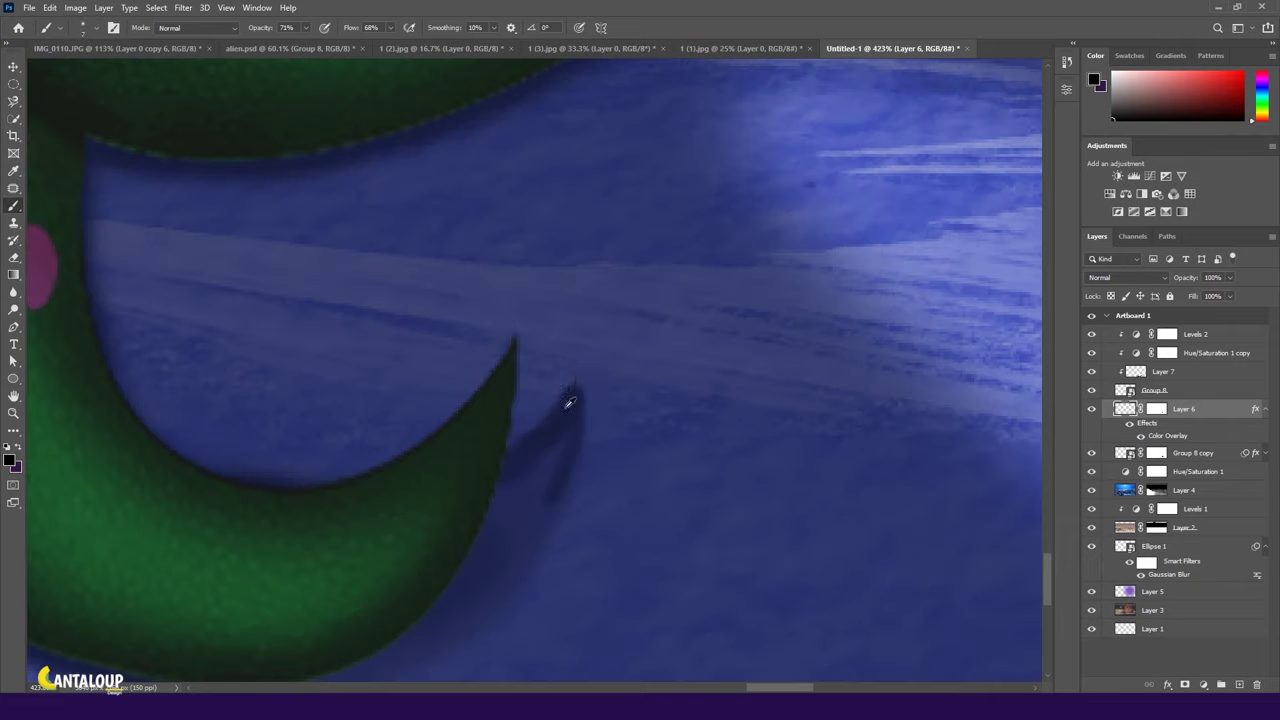
{"action": "scroll", "coordinate": [560, 460], "scroll_direction": "down", "scroll_amount": 1}
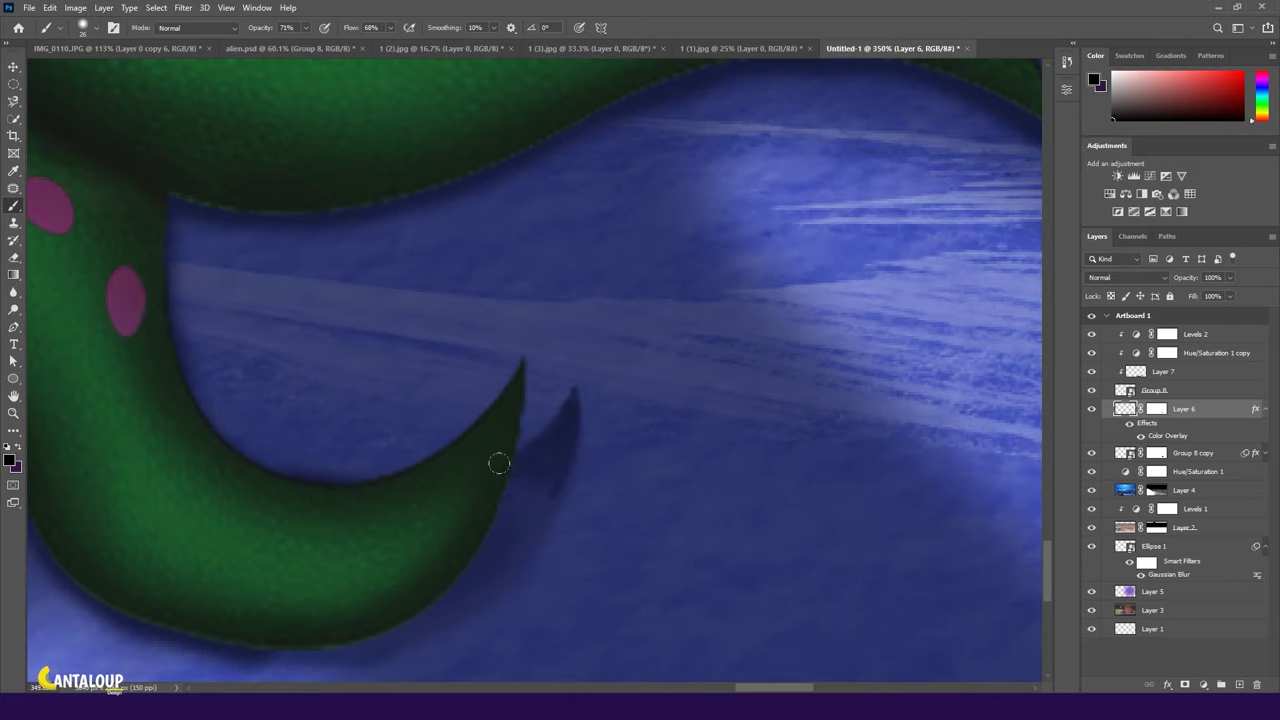
{"action": "scroll", "coordinate": [505, 461], "scroll_direction": "down", "scroll_amount": 1}
{"action": "scroll", "coordinate": [503, 475], "scroll_direction": "down", "scroll_amount": 2}
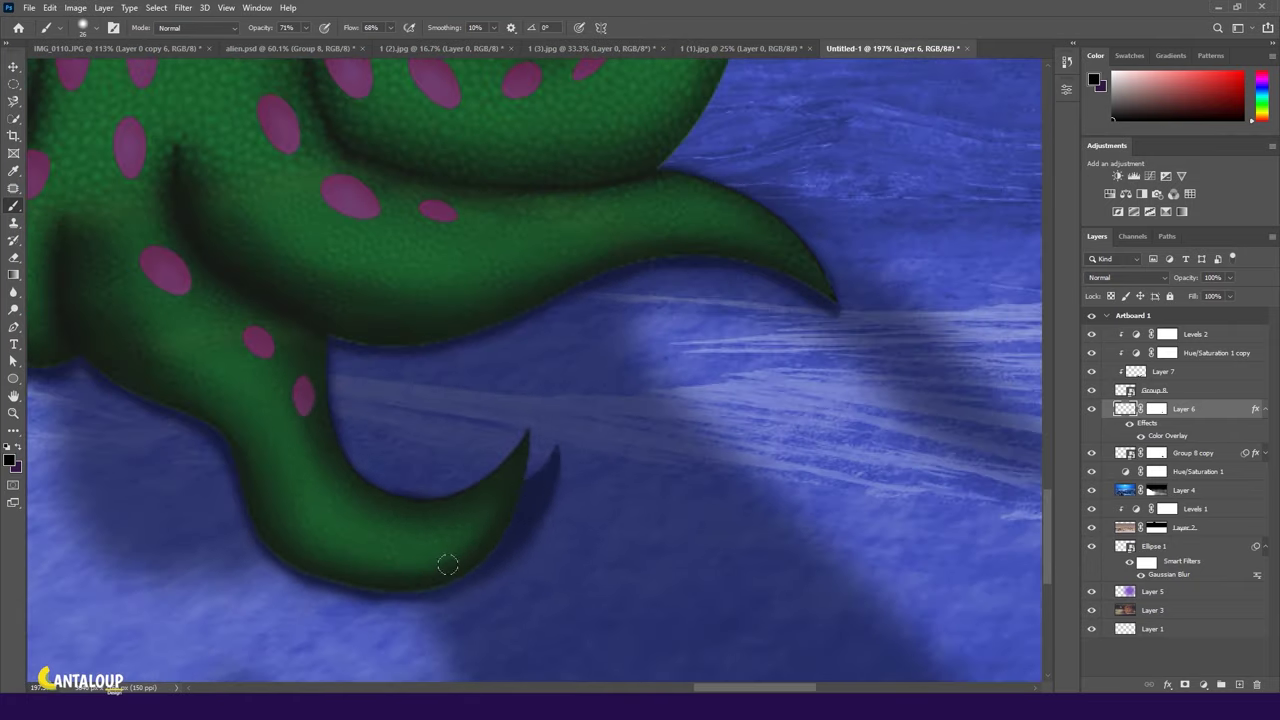
{"action": "scroll", "coordinate": [449, 563], "scroll_direction": "down", "scroll_amount": 3}
{"action": "scroll", "coordinate": [543, 523], "scroll_direction": "up", "scroll_amount": 2}
{"action": "scroll", "coordinate": [543, 523], "scroll_direction": "up", "scroll_amount": 2}
{"action": "key", "text": "4"}
{"action": "key", "text": "3"}
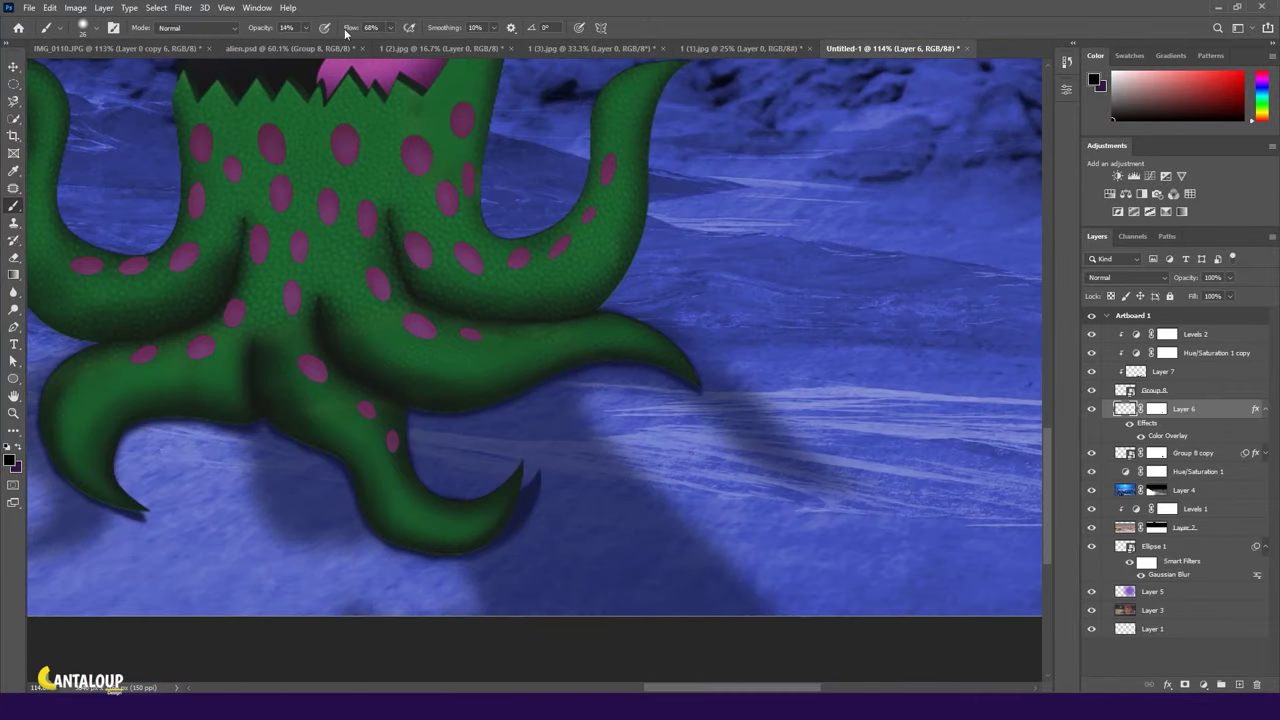
{"action": "left_click", "coordinate": [1156, 408]}
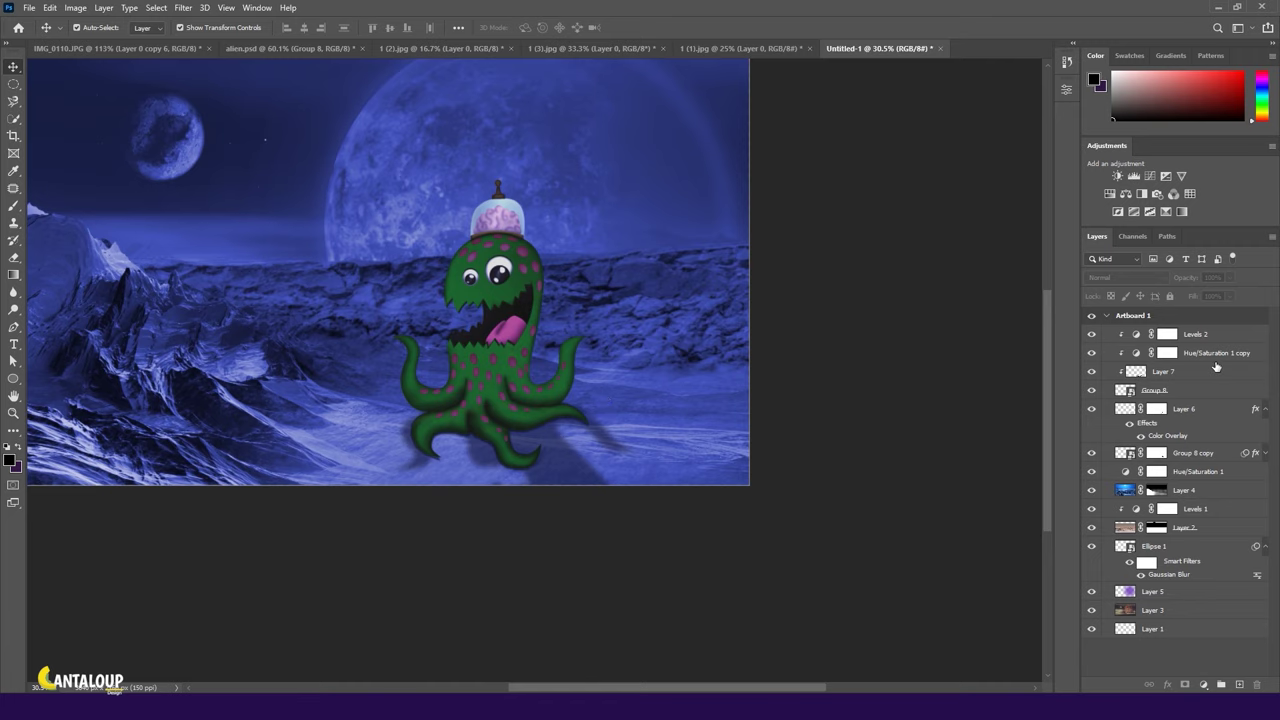
Add an Exposure adjustment set to -1.17 exposure with a slight offset.
{"action": "left_click", "coordinate": [1165, 175]}
{"action": "mouse_move", "coordinate": [953, 160]}
{"action": "left_mouse_down"}
{"action": "mouse_move", "coordinate": [941, 160]}
{"action": "mouse_move", "coordinate": [950, 189]}
{"action": "left_mouse_up"}
{"action": "left_click", "coordinate": [1029, 84]}
Paint on the clipped Exposure 1 mask to darken the mouth and tongue.
{"action": "left_click", "coordinate": [1166, 343], "text": "alt"}
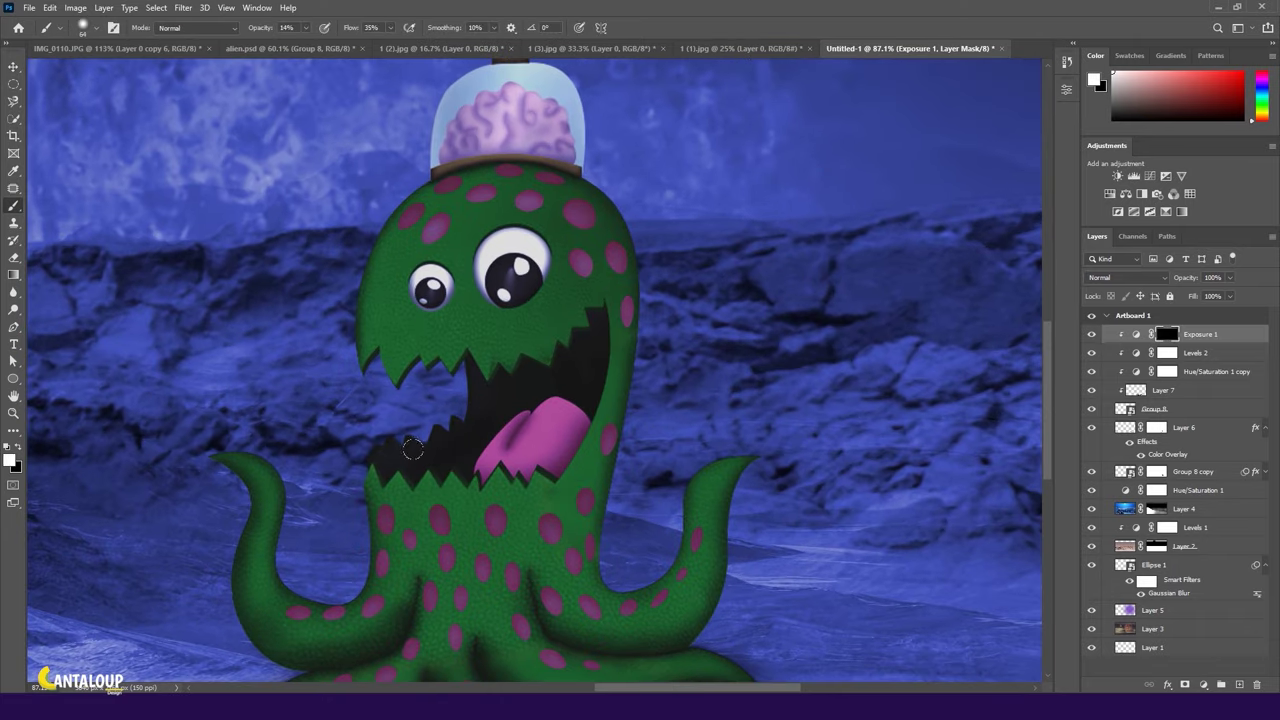
{"action": "mouse_move", "coordinate": [410, 400]}
{"action": "left_mouse_down"}
{"action": "mouse_move", "coordinate": [480, 460]}
{"action": "mouse_move", "coordinate": [540, 370]}
{"action": "mouse_move", "coordinate": [600, 400]}
{"action": "mouse_move", "coordinate": [545, 455]}
{"action": "left_mouse_up"}
{"action": "scroll", "coordinate": [575, 453], "scroll_direction": "down", "scroll_amount": 3}
{"action": "scroll", "coordinate": [533, 352], "scroll_direction": "up", "scroll_amount": 1}
{"action": "scroll", "coordinate": [533, 352], "scroll_direction": "up", "scroll_amount": 4}
{"action": "key", "text": "7"}
{"action": "mouse_move", "coordinate": [675, 274]}
{"action": "left_mouse_down"}
{"action": "mouse_move", "coordinate": [725, 340]}
{"action": "mouse_move", "coordinate": [728, 400]}
{"action": "left_mouse_up"}
{"action": "key", "text": "ctrl+z"}
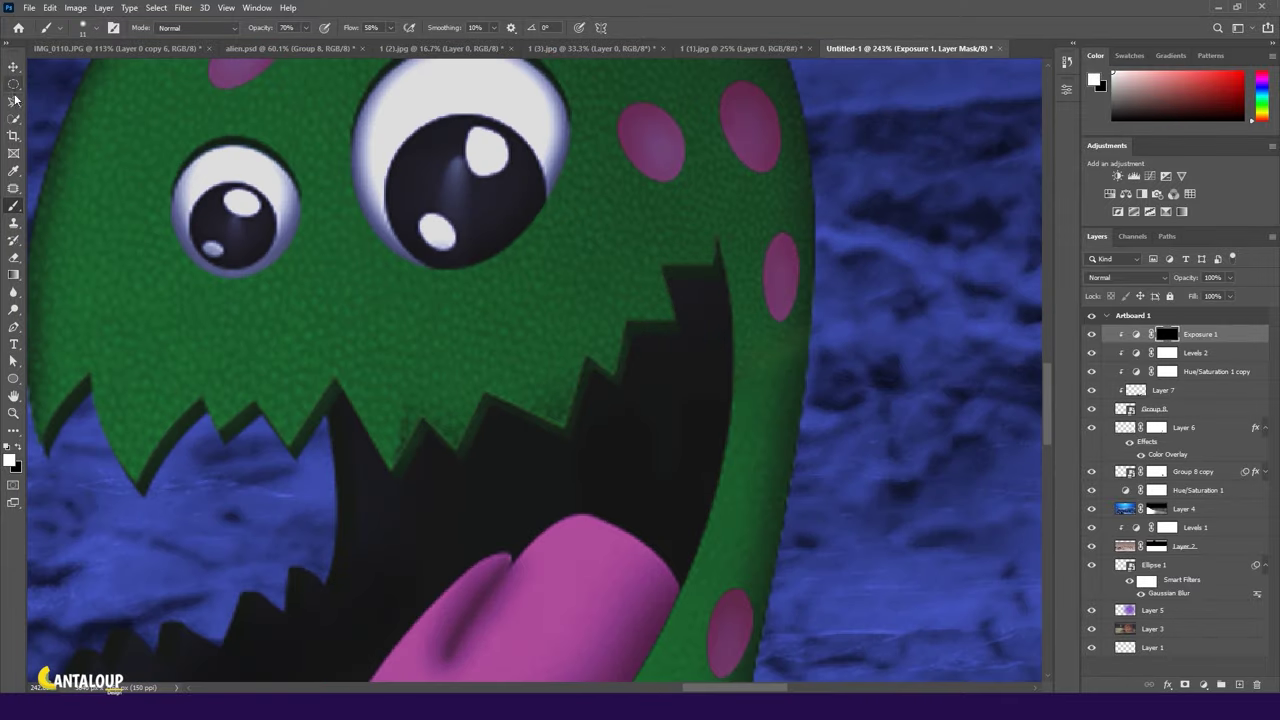
With the Polygonal Lasso, outline the mouth interior down to the upper teeth edge.
{"action": "left_click", "coordinate": [13, 101]}
{"action": "right_click", "coordinate": [13, 101]}
{"action": "left_click", "coordinate": [80, 114]}
{"action": "left_click", "coordinate": [716, 241]}
{"action": "left_click", "coordinate": [716, 266]}
{"action": "left_click", "coordinate": [661, 266]}
{"action": "left_click", "coordinate": [676, 320]}
{"action": "left_click", "coordinate": [627, 320]}
{"action": "left_click", "coordinate": [567, 428]}
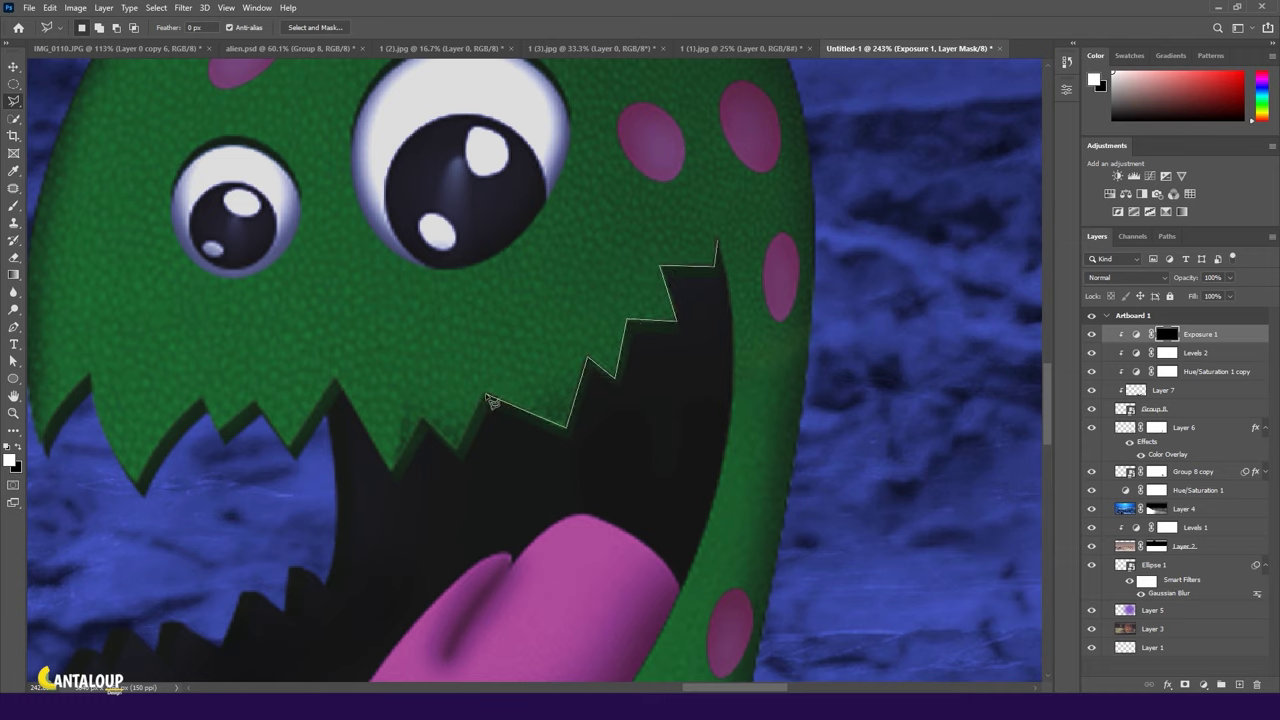
Continue the polygon along the upper and lower teeth and close the mouth selection.
{"action": "left_click", "coordinate": [424, 418]}
{"action": "left_click", "coordinate": [392, 468]}
{"action": "left_click", "coordinate": [335, 380]}
{"action": "left_click", "coordinate": [290, 444]}
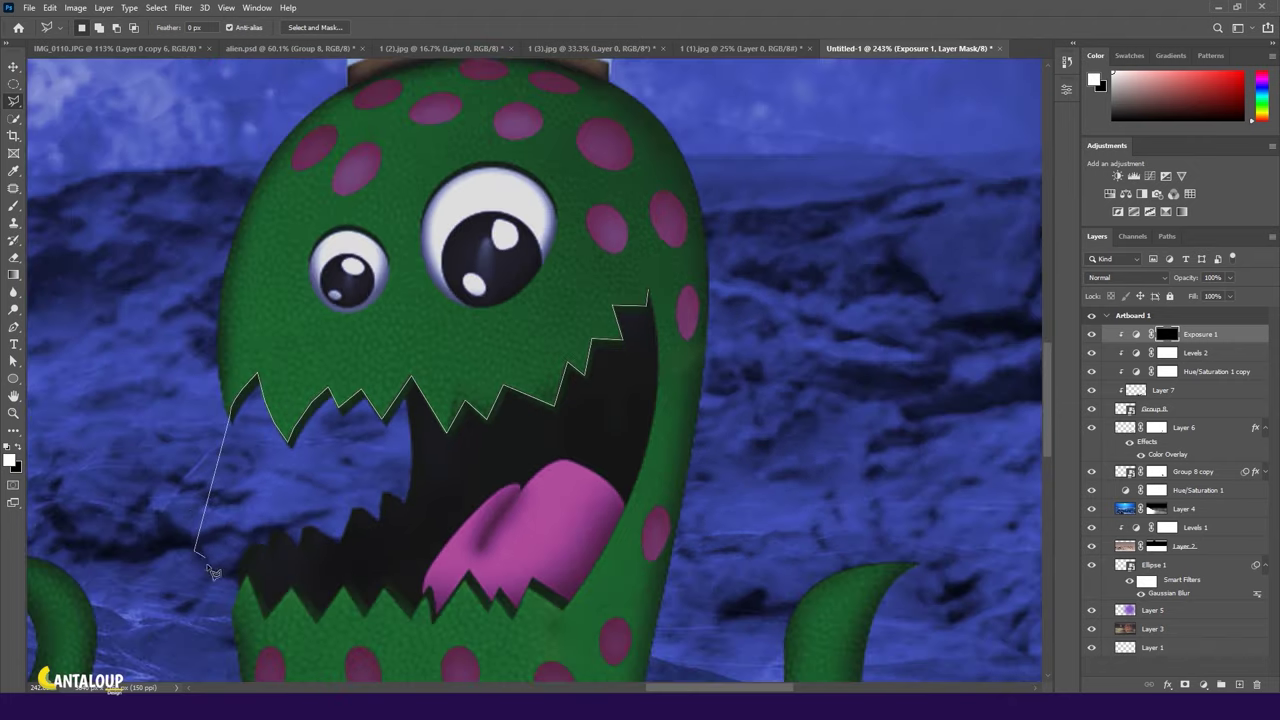
{"action": "left_click", "coordinate": [80, 551]}
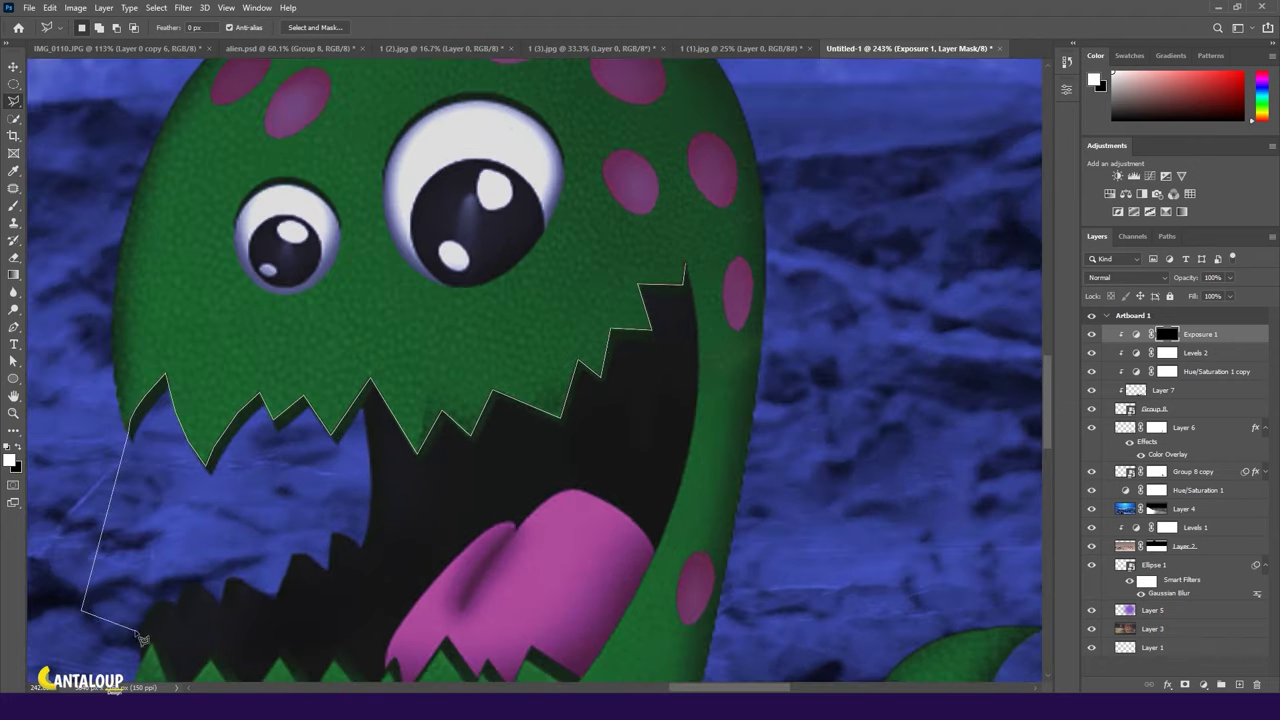
{"action": "left_click", "coordinate": [491, 527]}
{"action": "left_click", "coordinate": [527, 480]}
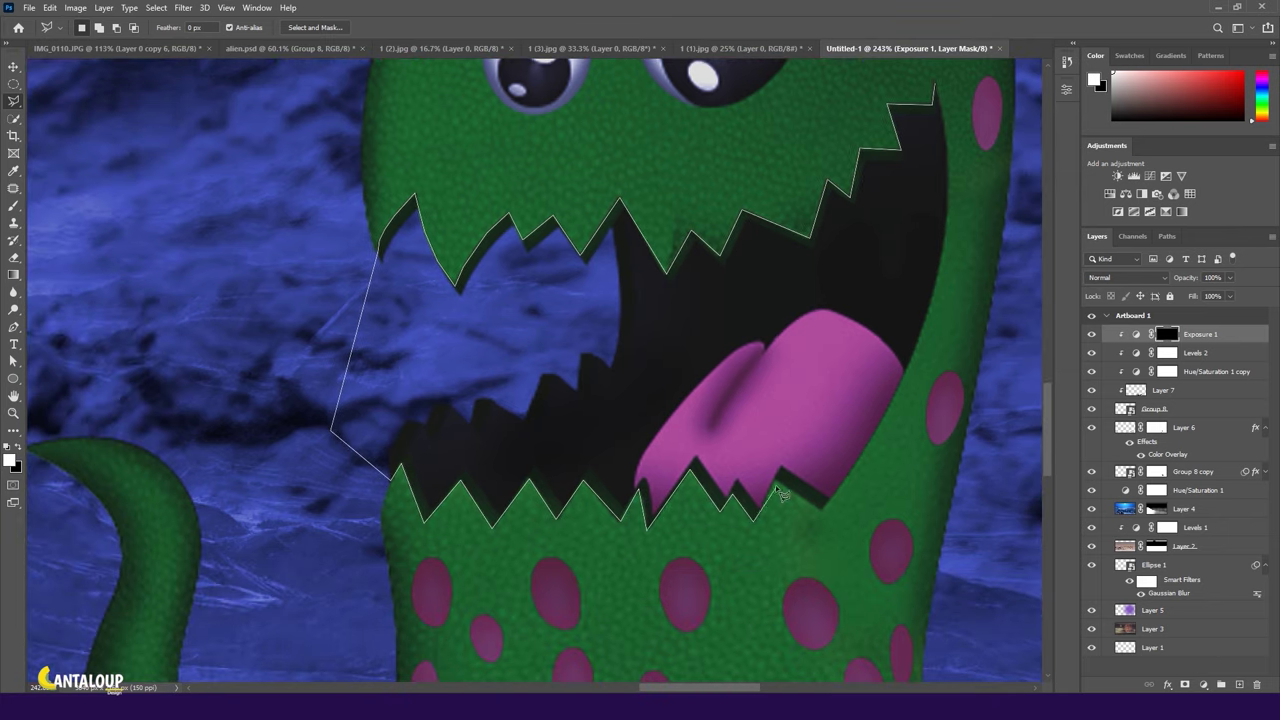
{"action": "left_click", "coordinate": [826, 517]}
{"action": "left_click", "coordinate": [935, 90]}
Paint the mask darker inside the mouth selection, its inner right edge and the tongue.
{"action": "key", "text": "b"}
{"action": "scroll", "coordinate": [700, 400], "scroll_direction": "down", "scroll_amount": 2}
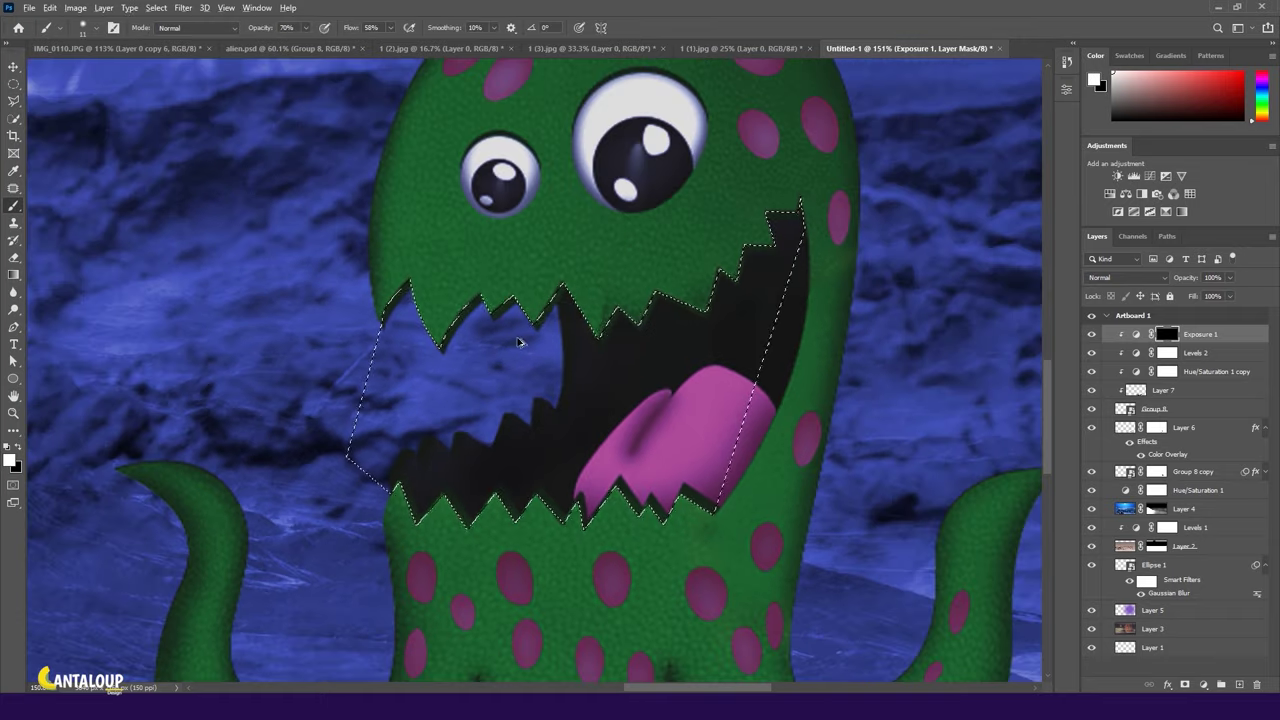
{"action": "left_click_drag", "start_coordinate": [726, 347], "coordinate": [709, 343]}
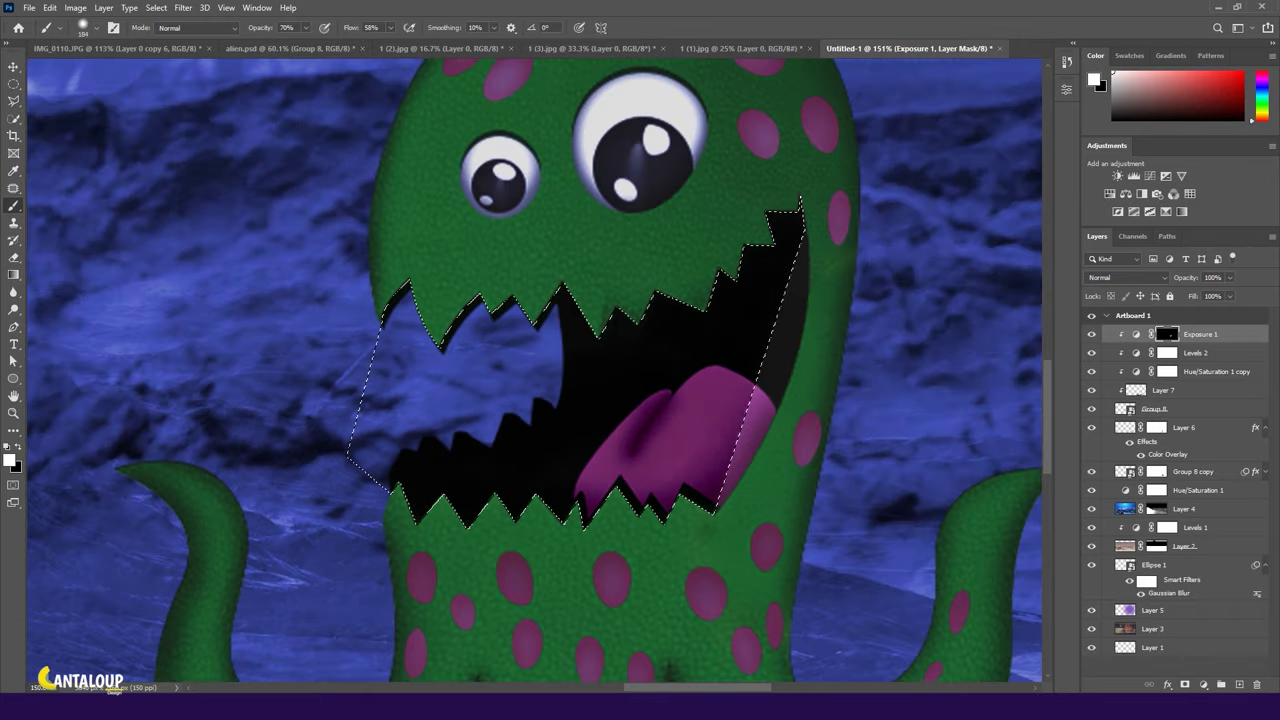
{"action": "scroll", "coordinate": [565, 387], "scroll_direction": "up", "scroll_amount": 3}
{"action": "left_click_drag", "start_coordinate": [565, 387], "coordinate": [746, 286]}
{"action": "left_click_drag", "start_coordinate": [725, 415], "coordinate": [646, 497]}
{"action": "mouse_move", "coordinate": [790, 116]}
{"action": "left_mouse_down"}
{"action": "mouse_move", "coordinate": [797, 240]}
{"action": "mouse_move", "coordinate": [748, 453]}
{"action": "mouse_move", "coordinate": [649, 608]}
{"action": "mouse_move", "coordinate": [715, 490]}
{"action": "mouse_move", "coordinate": [777, 248]}
{"action": "left_mouse_up"}
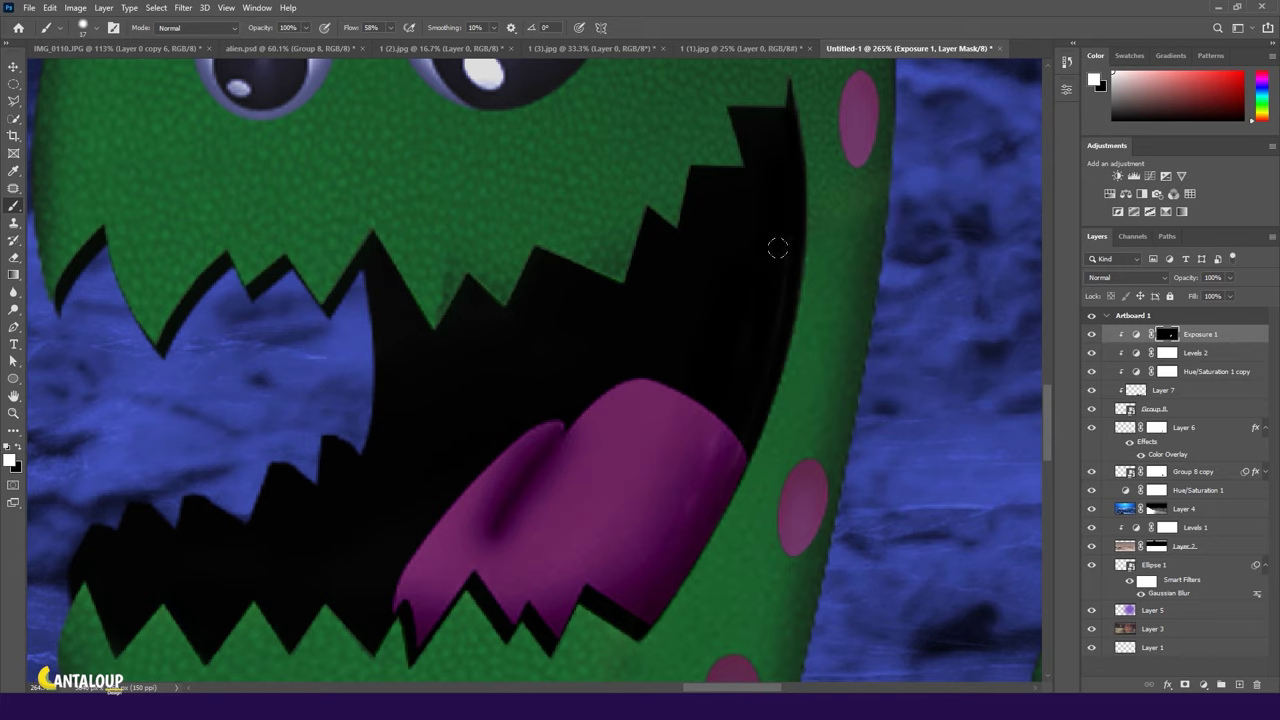
Deepen the shading along the upper-right tooth edge.
{"action": "scroll", "coordinate": [637, 590], "scroll_direction": "down", "scroll_amount": 5}
{"action": "scroll", "coordinate": [545, 396], "scroll_direction": "up", "scroll_amount": 3}
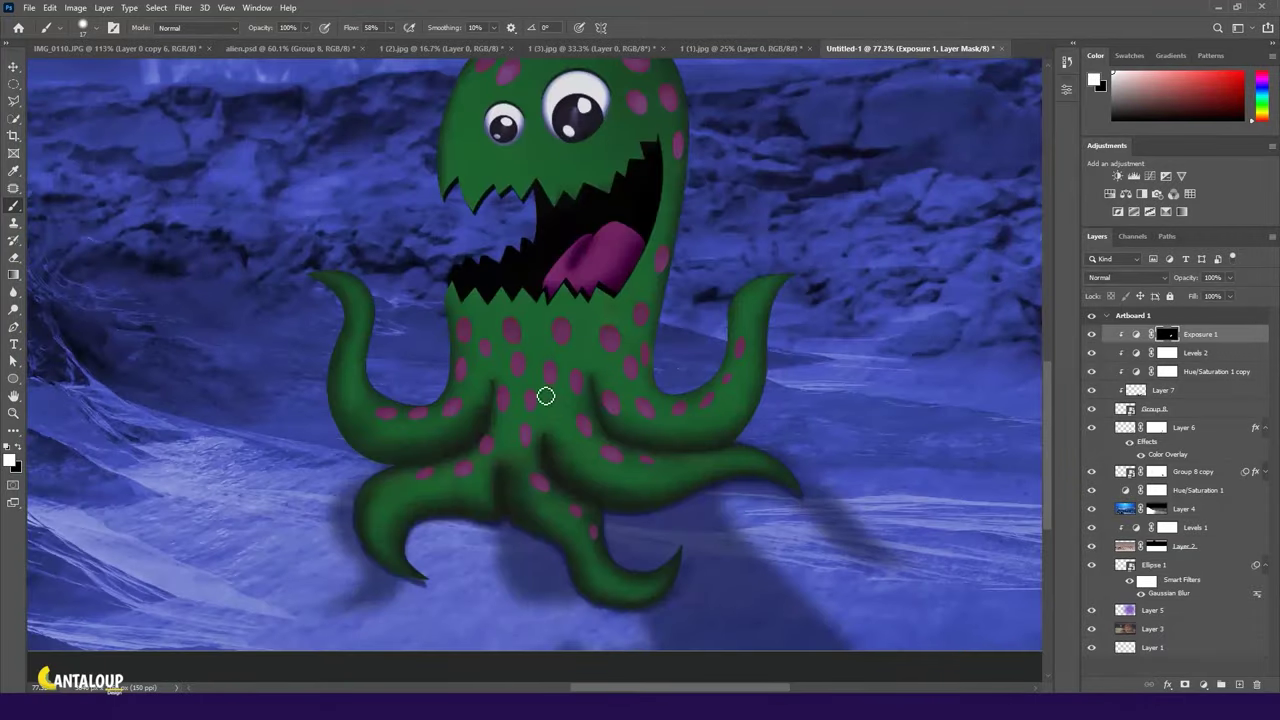
{"action": "scroll", "coordinate": [537, 60], "scroll_direction": "up", "scroll_amount": 3}
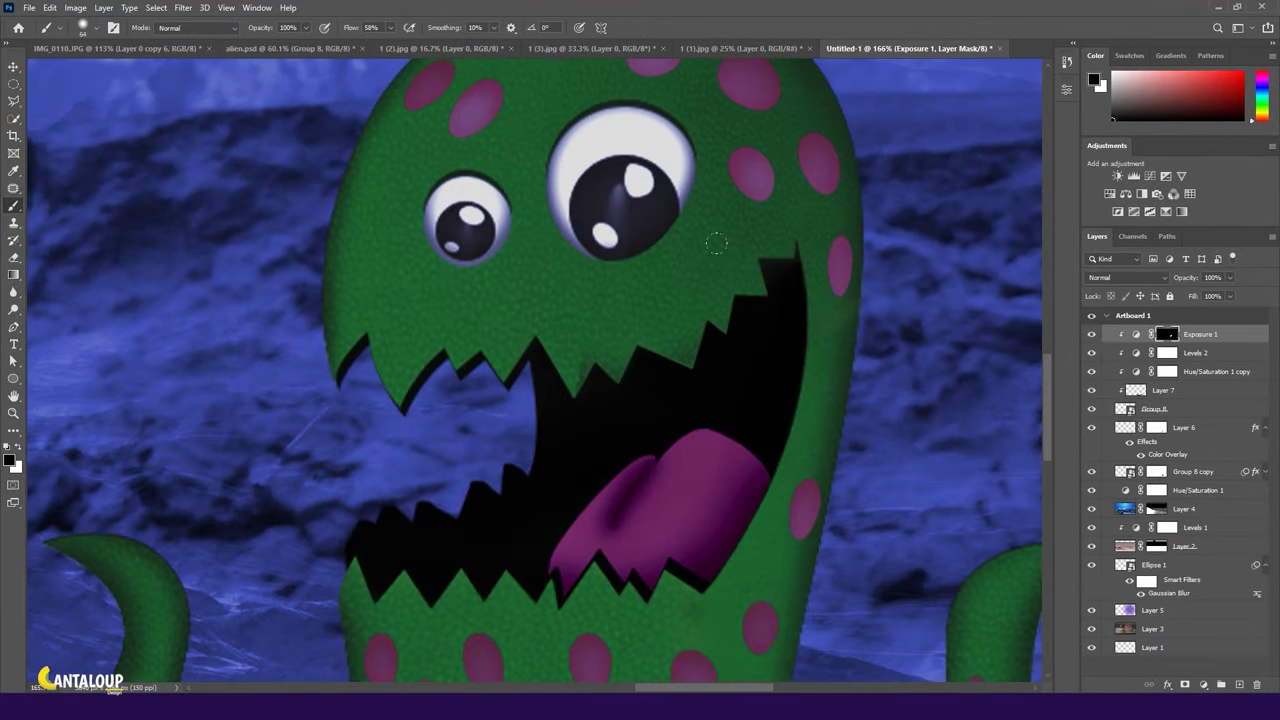
{"action": "left_click_drag", "start_coordinate": [677, 331], "coordinate": [732, 262]}
{"action": "scroll", "coordinate": [636, 356], "scroll_direction": "up", "scroll_amount": 2}
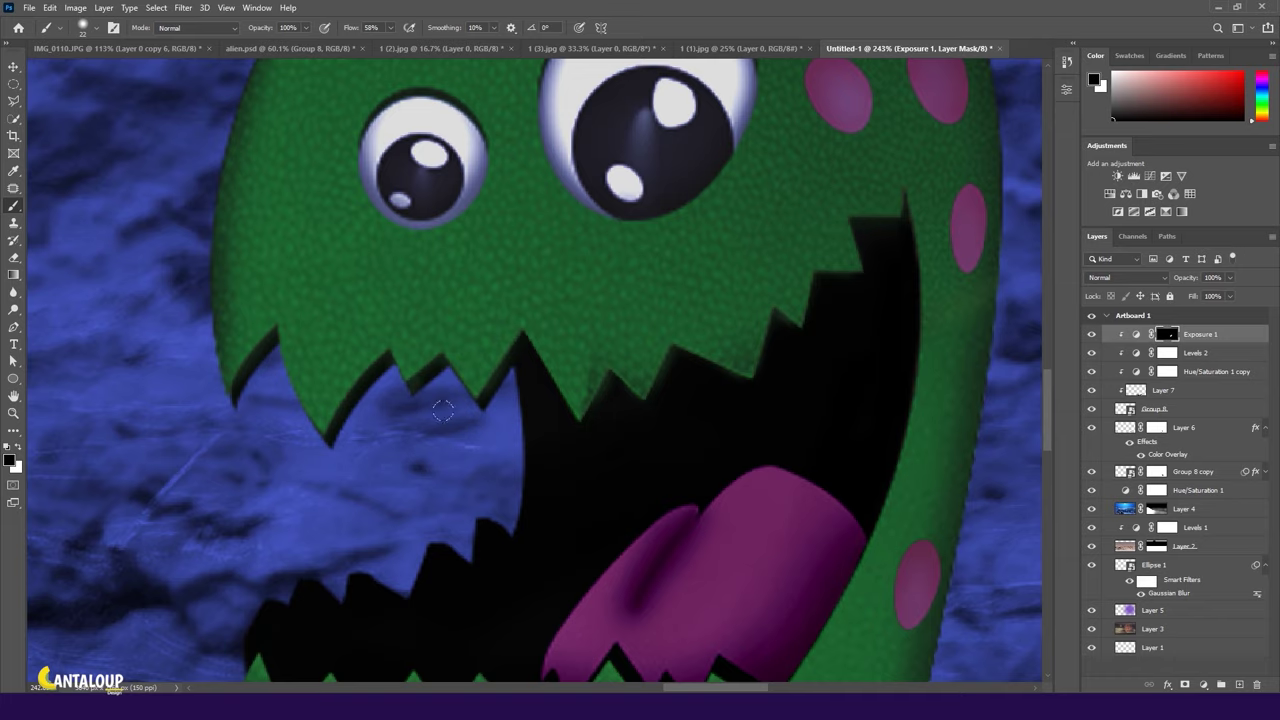
{"action": "scroll", "coordinate": [632, 337], "scroll_direction": "down", "scroll_amount": 5}
{"action": "scroll", "coordinate": [600, 466], "scroll_direction": "up", "scroll_amount": 3}
{"action": "scroll", "coordinate": [646, 503], "scroll_direction": "up", "scroll_amount": 2}
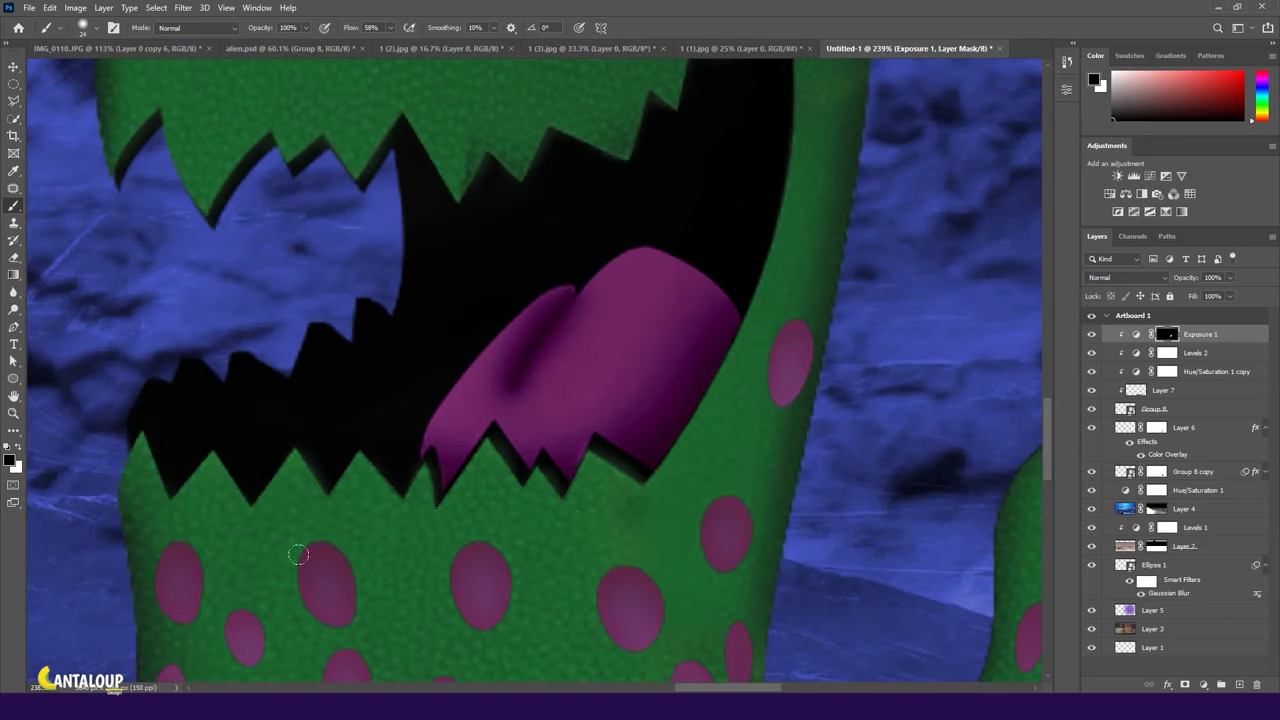
{"action": "scroll", "coordinate": [132, 468], "scroll_direction": "down", "scroll_amount": 5}
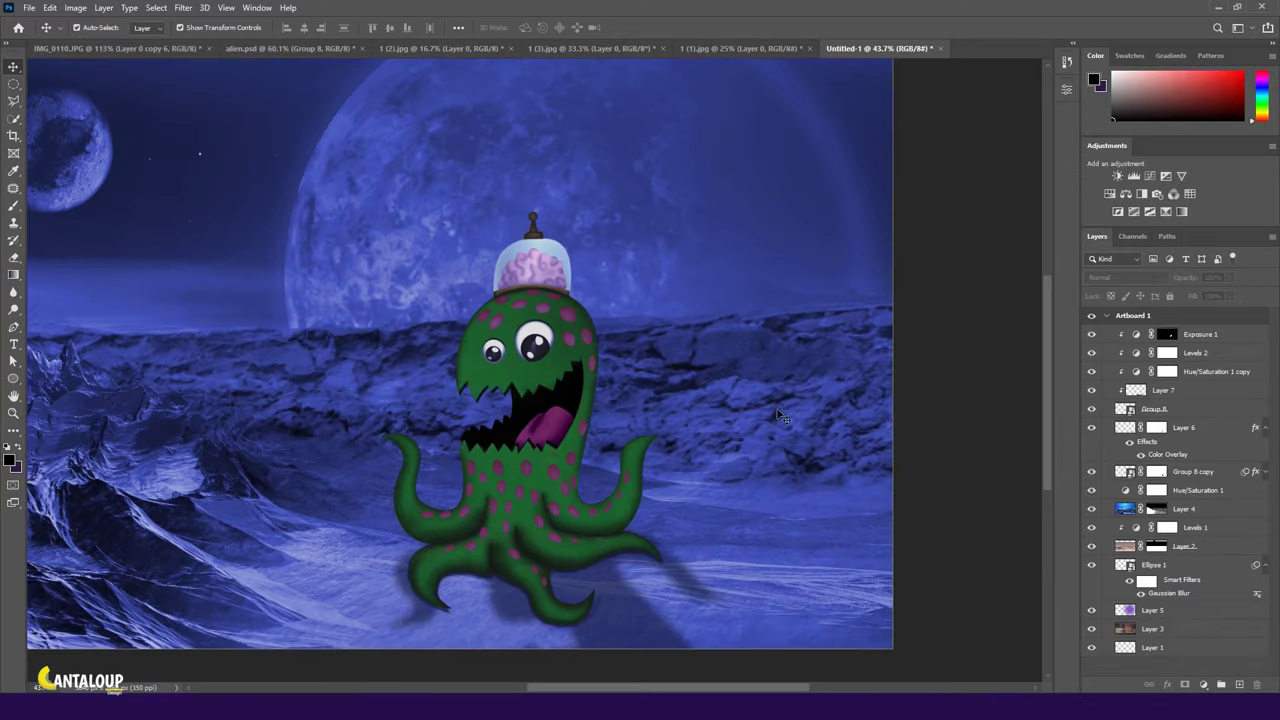
Set black as the paint colour and lower the brush to 39% opacity and 46% flow.
{"action": "scroll", "coordinate": [641, 483], "scroll_direction": "up", "scroll_amount": 3}
{"action": "key", "text": "alt+period"}
{"action": "scroll", "coordinate": [610, 595], "scroll_direction": "up", "scroll_amount": 1}
{"action": "key", "text": "x"}
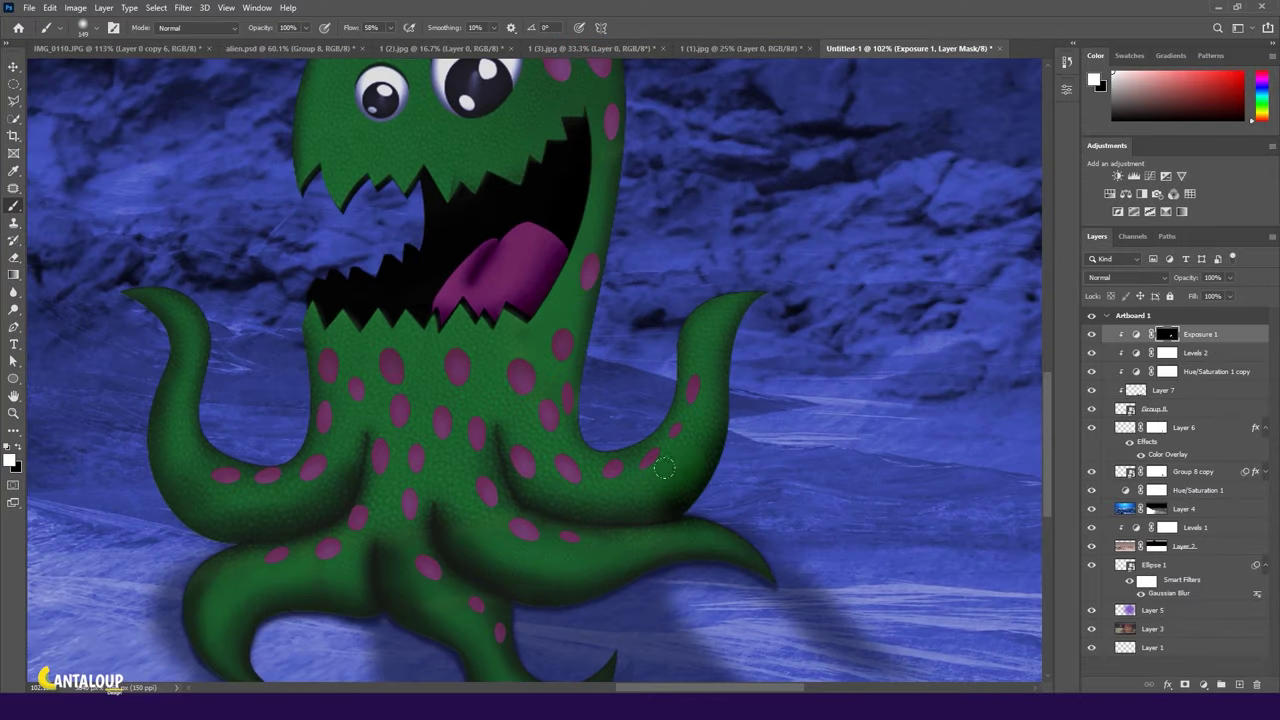
{"action": "scroll", "coordinate": [428, 527], "scroll_direction": "down", "scroll_amount": 2}
{"action": "key", "text": "4"}
{"action": "key", "text": "3"}
{"action": "key", "text": "shift+4"}
{"action": "key", "text": "shift+6"}
Darken the body between the tentacles and the right tentacle on the Exposure 1 mask.
{"action": "scroll", "coordinate": [536, 621], "scroll_direction": "down", "scroll_amount": 2}
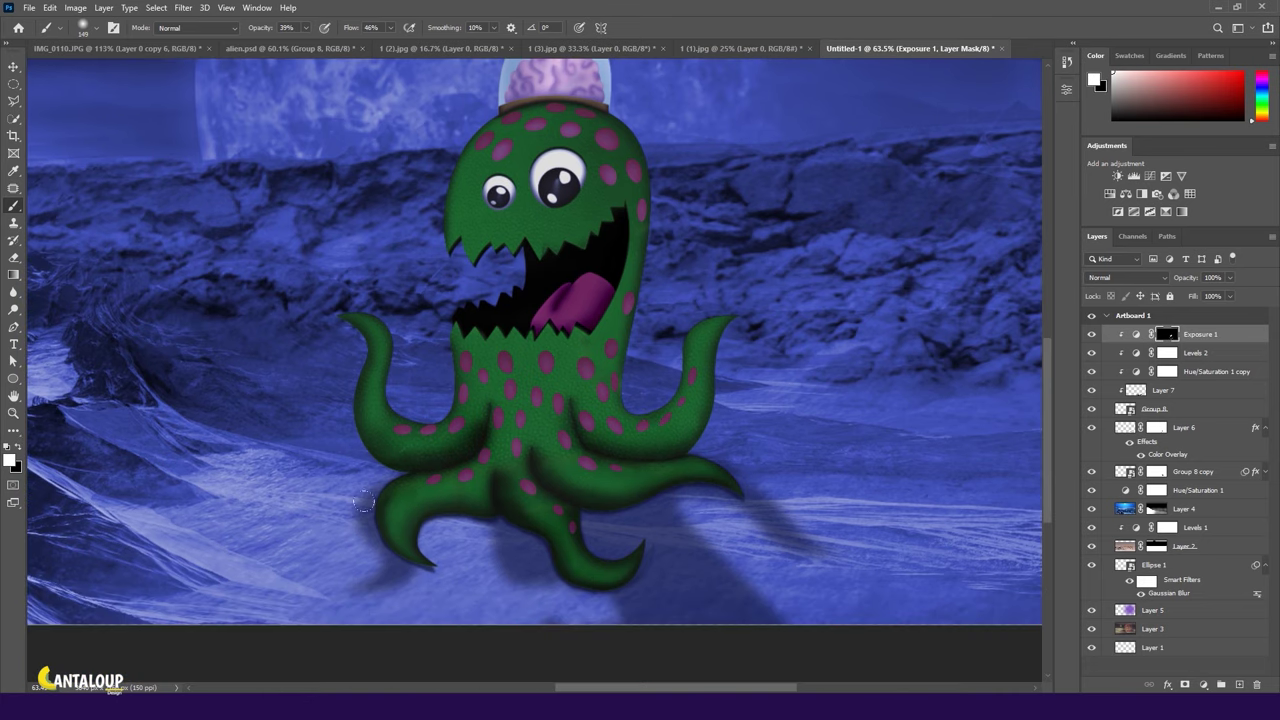
{"action": "left_click_drag", "start_coordinate": [517, 463], "coordinate": [438, 362]}
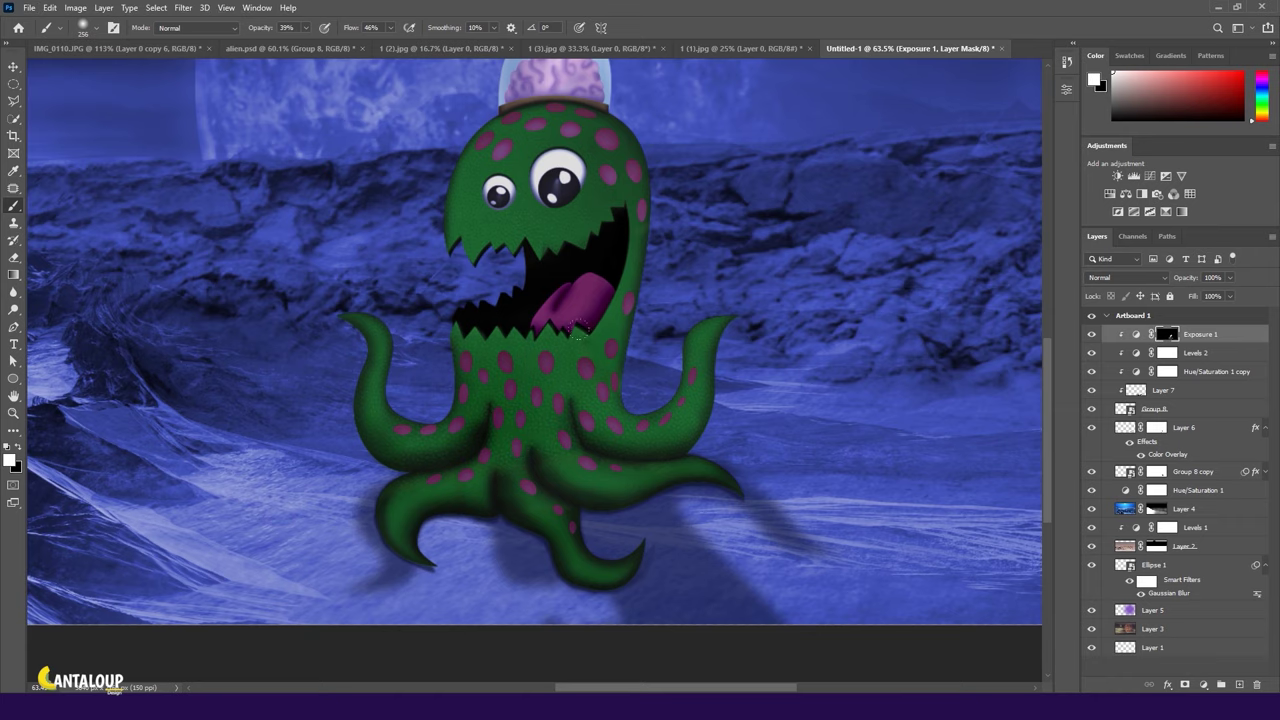
{"action": "left_click_drag", "start_coordinate": [693, 331], "coordinate": [690, 410]}
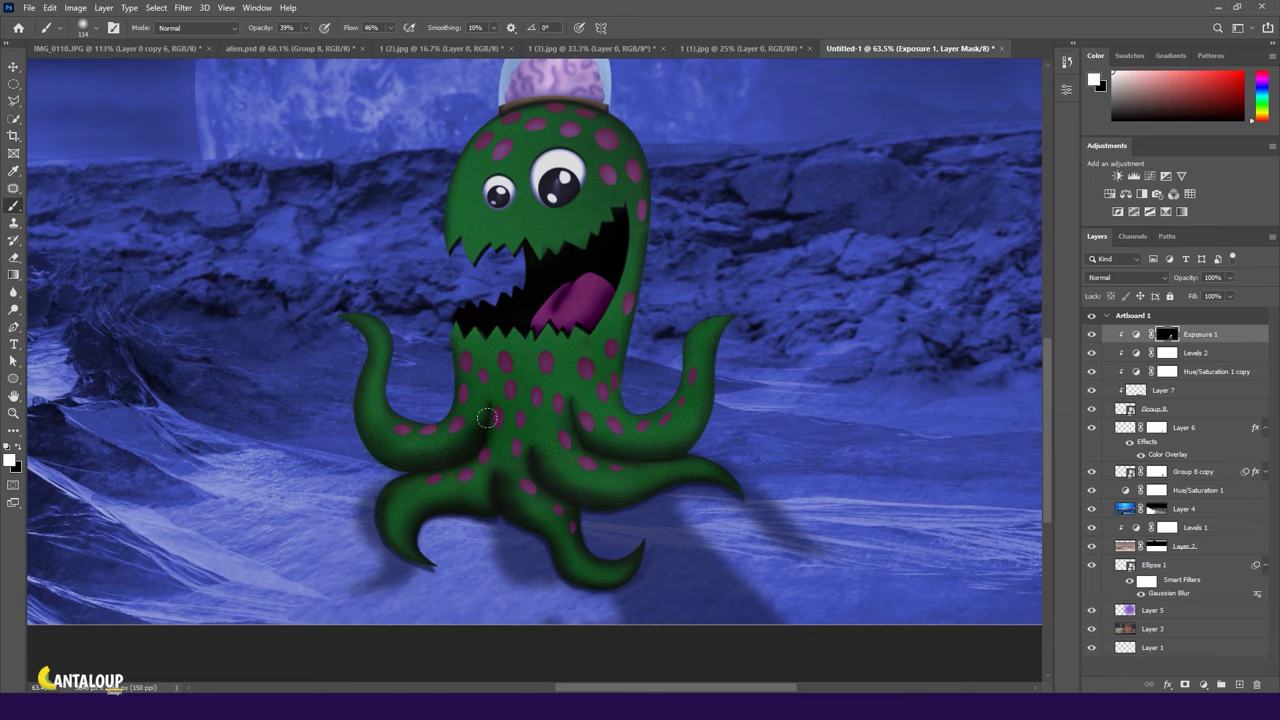
{"action": "scroll", "coordinate": [877, 434], "scroll_direction": "down", "scroll_amount": 3}
{"action": "scroll", "coordinate": [877, 434], "scroll_direction": "down", "scroll_amount": 2}
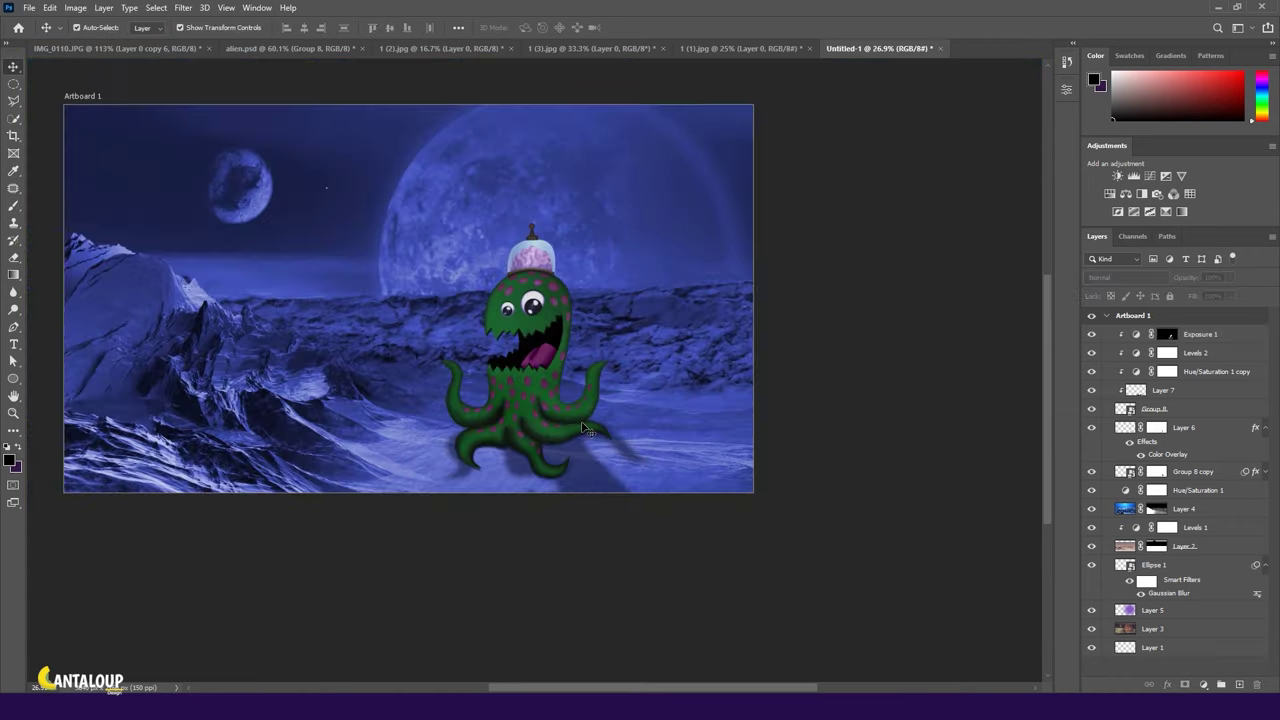
{"action": "scroll", "coordinate": [590, 432], "scroll_direction": "up", "scroll_amount": 6}
{"action": "key", "text": "ctrl+z"}
{"action": "key", "text": "x"}
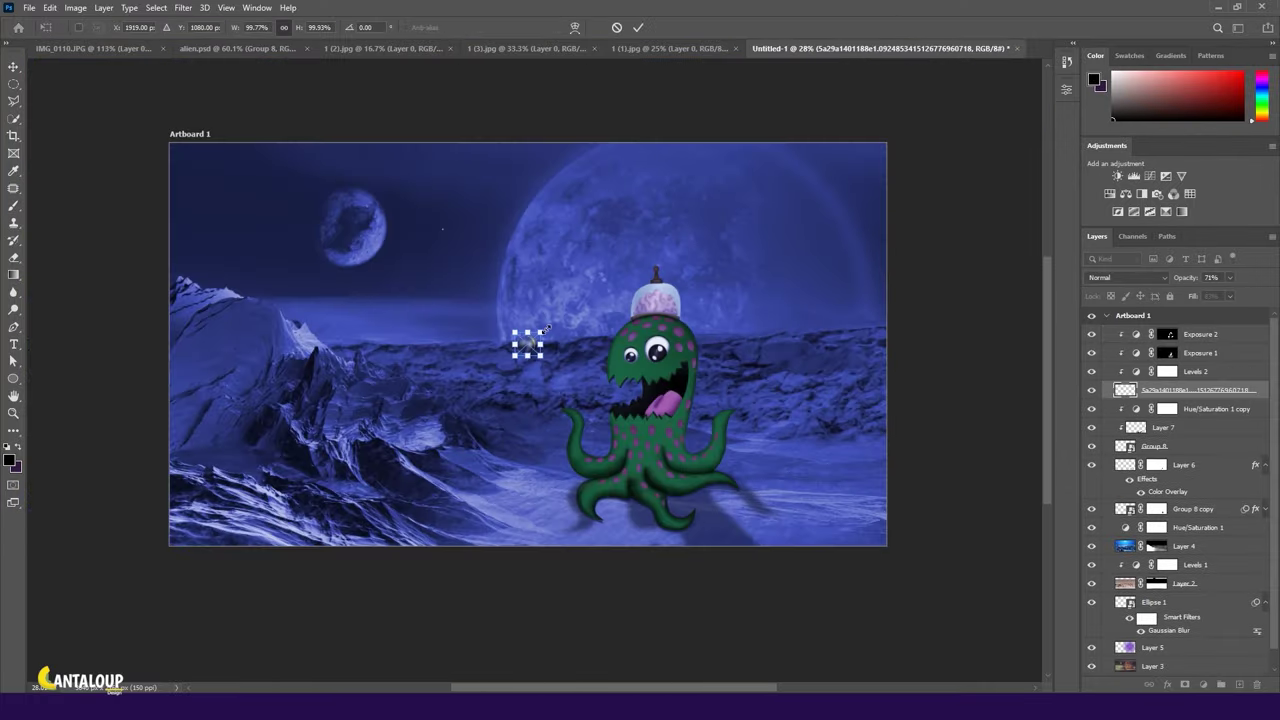
Enlarge, flip horizontally and rotate the glowing ring image around the big planet.
{"action": "left_click_drag", "start_coordinate": [546, 327], "coordinate": [827, 195]}
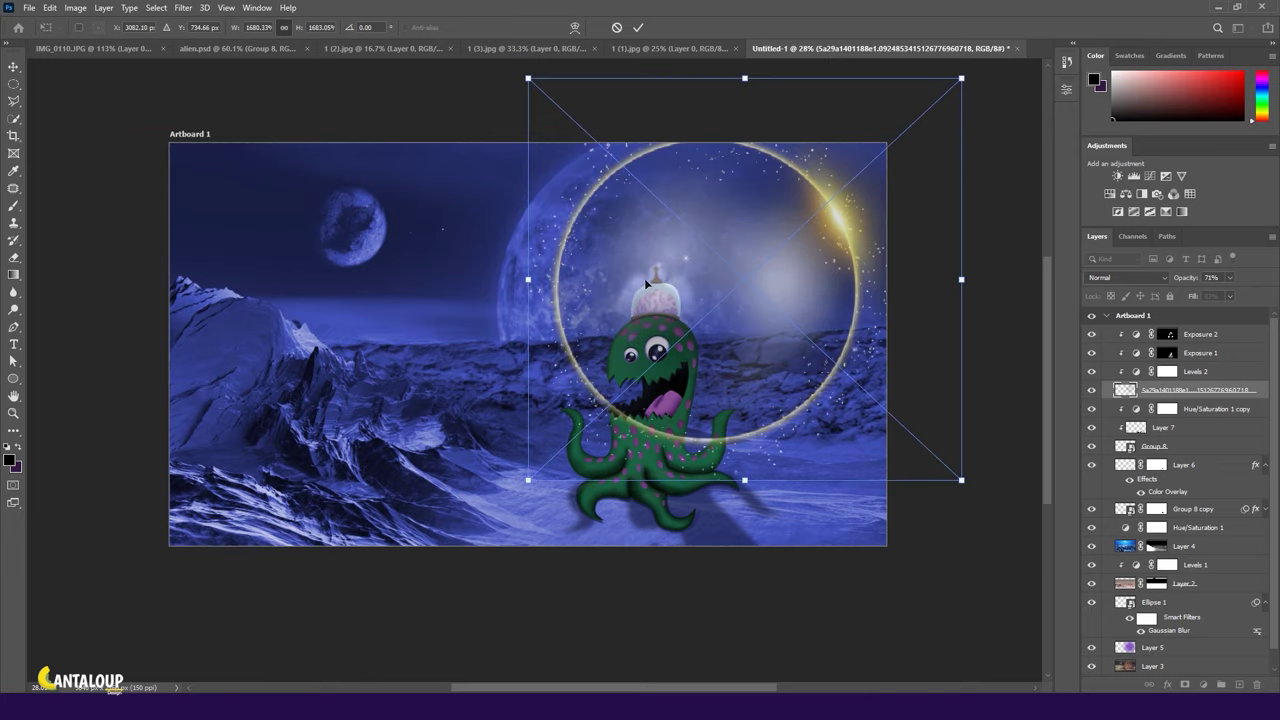
{"action": "right_click", "coordinate": [827, 195]}
{"action": "left_click", "coordinate": [870, 408]}
{"action": "left_click_drag", "start_coordinate": [870, 408], "coordinate": [775, 408]}
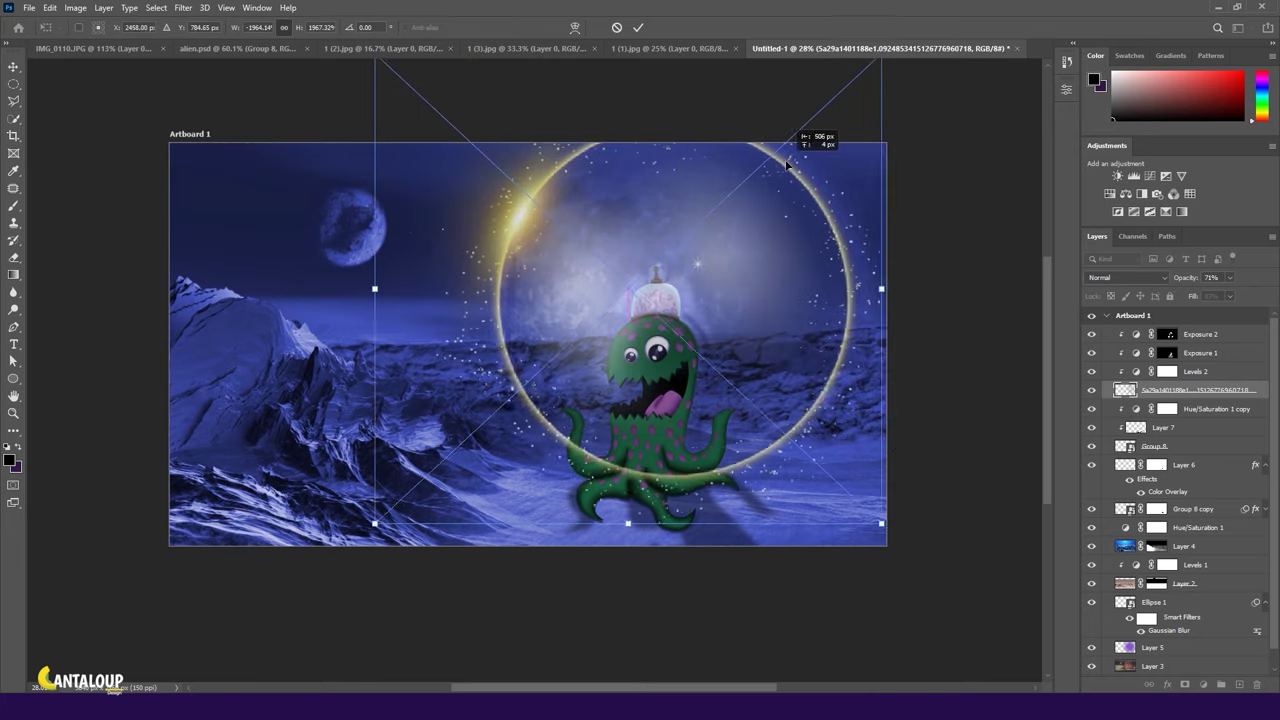
{"action": "mouse_move", "coordinate": [886, 522]}
{"action": "left_mouse_down"}
{"action": "mouse_move", "coordinate": [924, 548]}
{"action": "mouse_move", "coordinate": [893, 275]}
{"action": "left_mouse_up"}
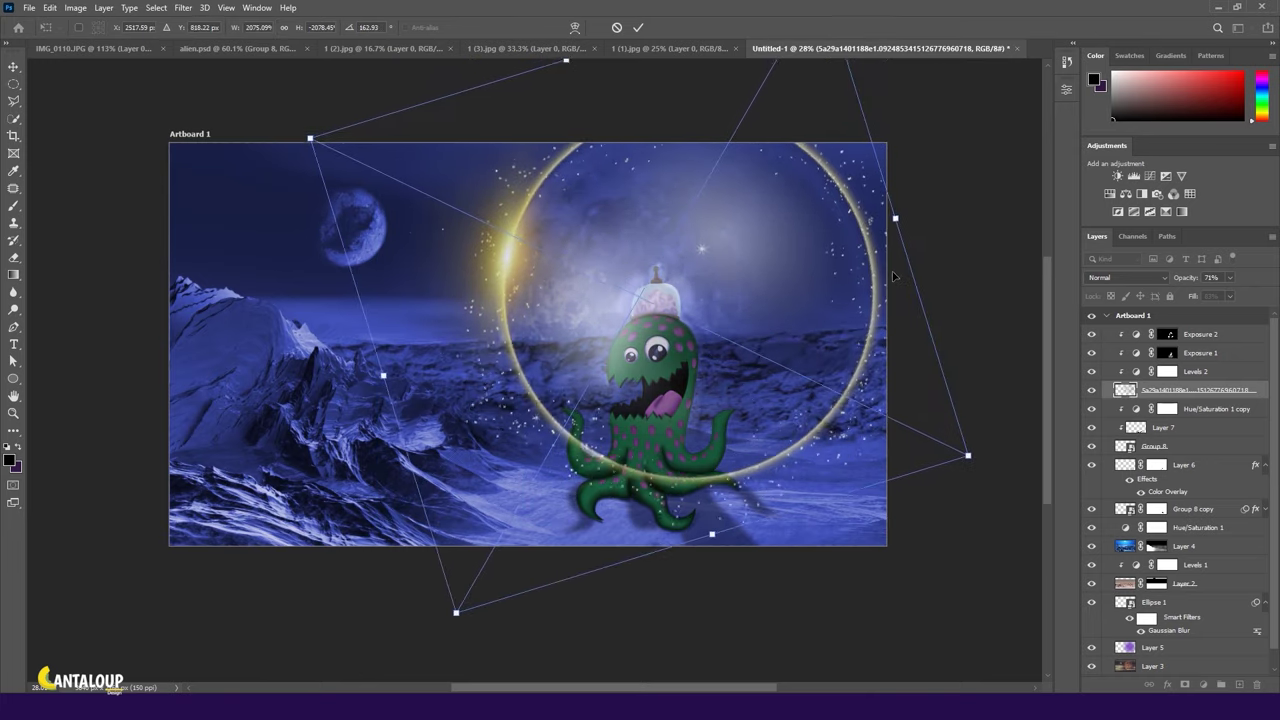
{"action": "left_click", "coordinate": [638, 27]}
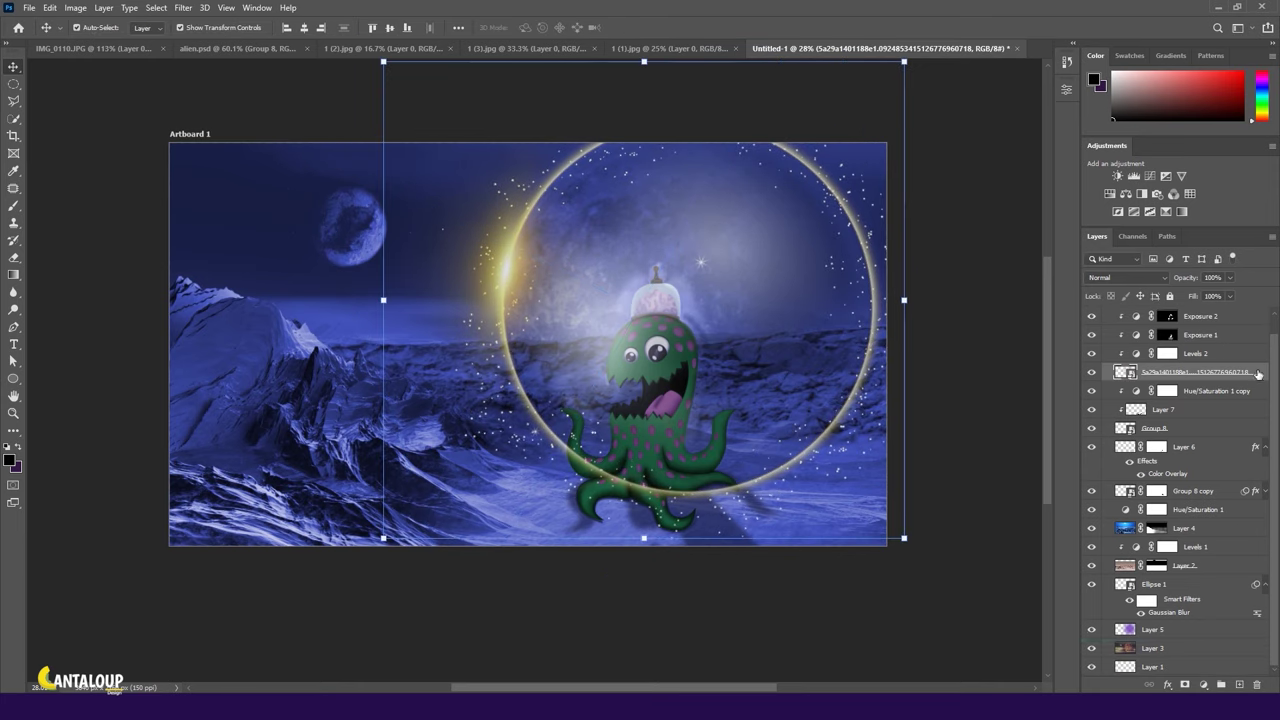
Place the ring layer above Ellipse 1 in Screen mode, and nudge the alien right.
{"action": "left_click_drag", "start_coordinate": [1195, 390], "coordinate": [1190, 657]}
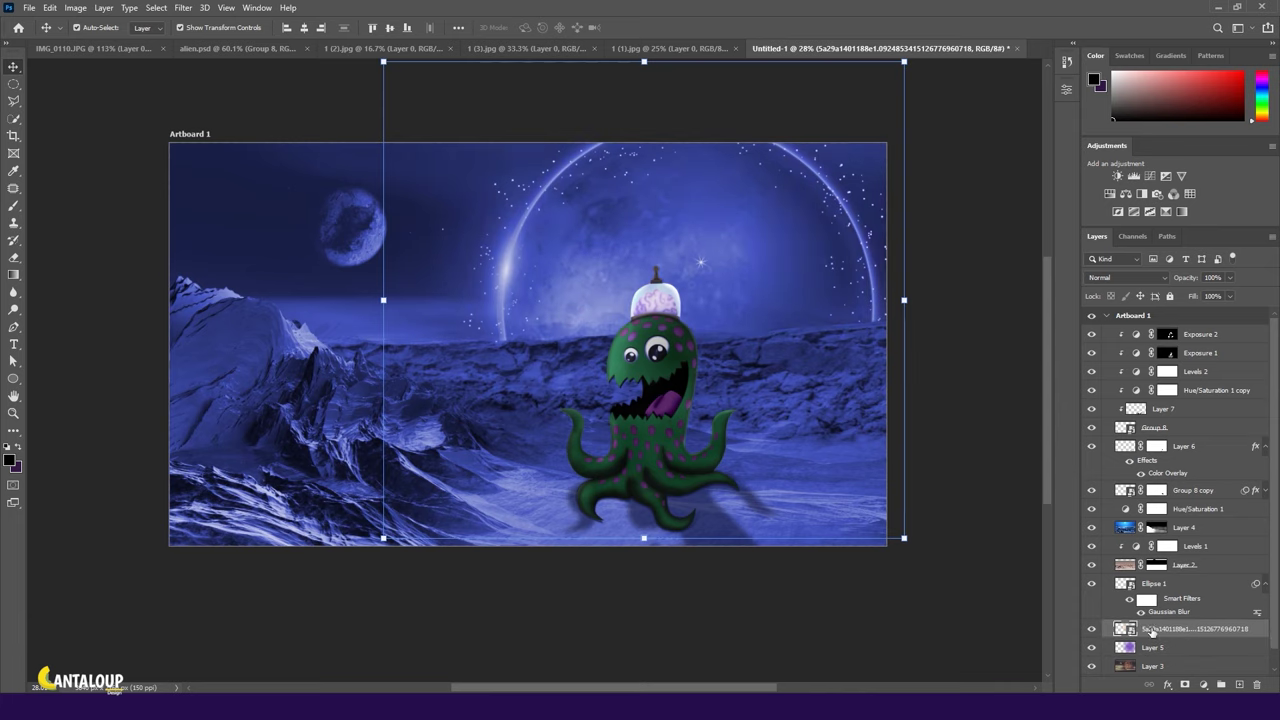
{"action": "left_click_drag", "start_coordinate": [1160, 647], "coordinate": [1160, 590]}
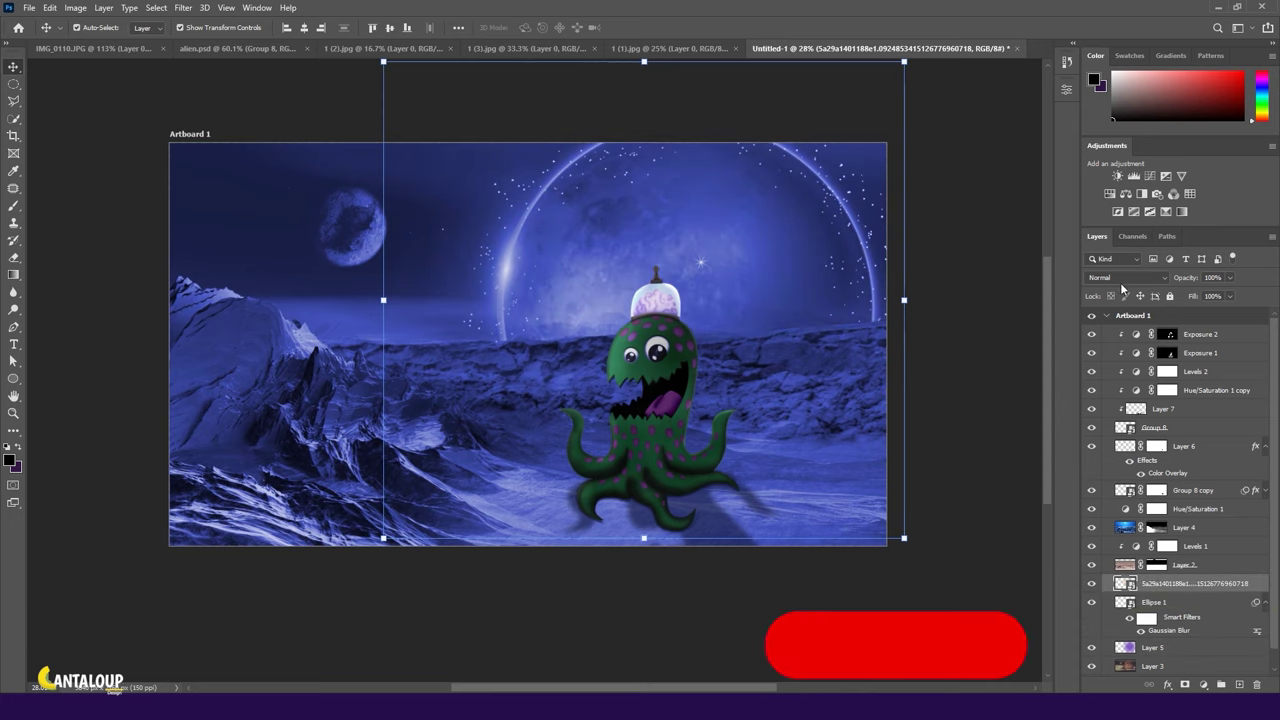
{"action": "left_click", "coordinate": [1120, 278]}
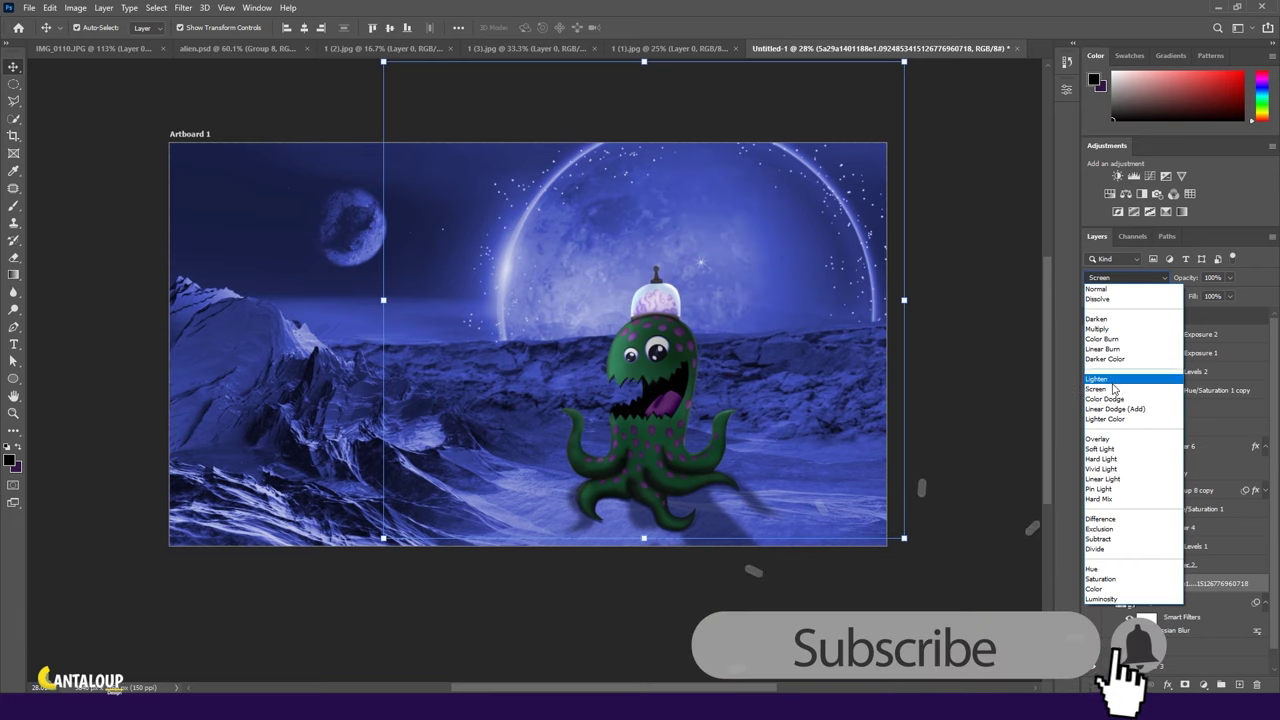
{"action": "left_click", "coordinate": [1111, 390]}
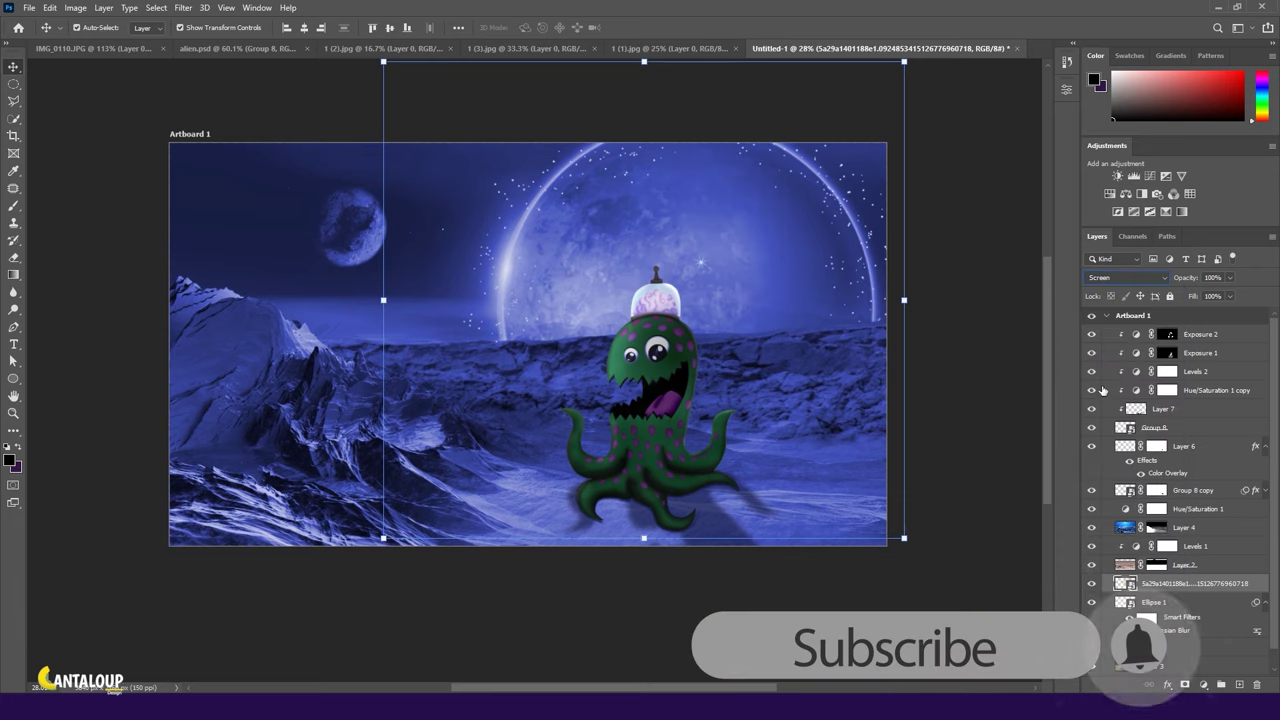
{"action": "left_click", "coordinate": [1156, 538]}
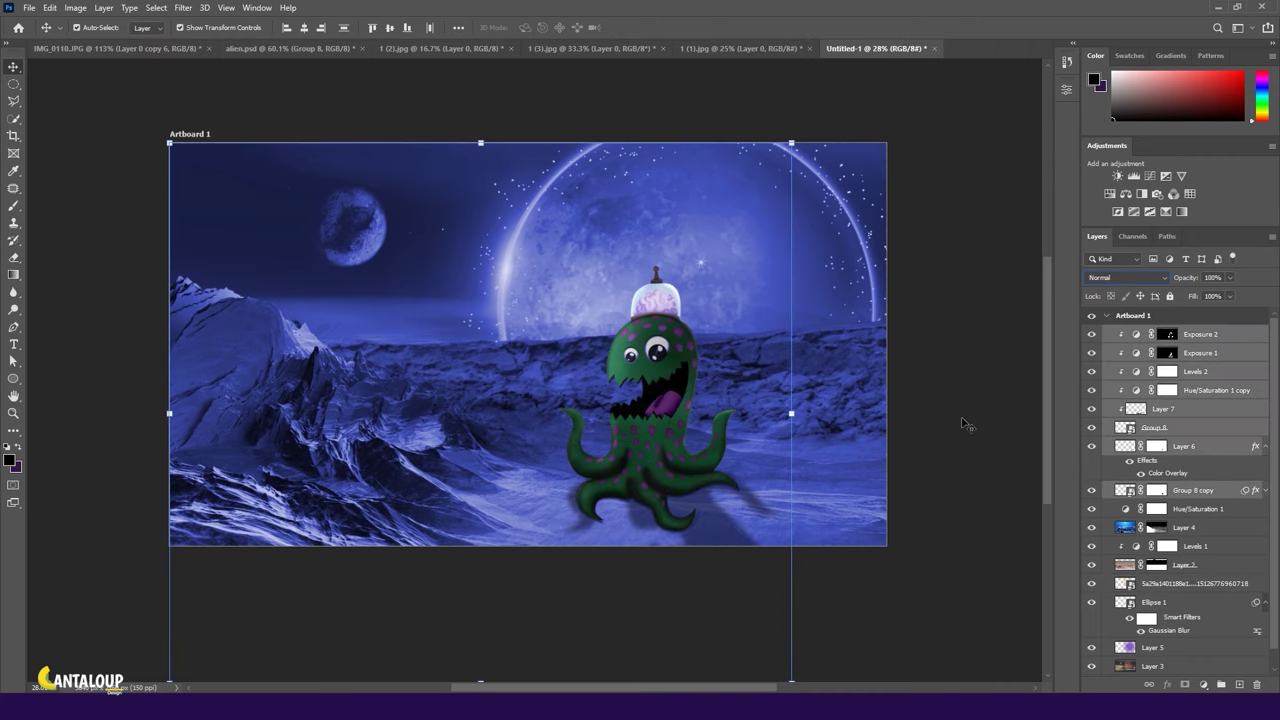
{"action": "key", "text": "shift+Right"}
{"action": "key", "text": "shift+Right"}
{"action": "key", "text": "shift+Right"}
{"action": "key", "text": "shift+Right"}
{"action": "key", "text": "shift+Right"}
{"action": "key", "text": "shift+Right"}
{"action": "key", "text": "shift+Right"}
{"action": "key", "text": "shift+Right"}
{"action": "key", "text": "shift+Right"}
{"action": "key", "text": "shift+Right"}
{"action": "key", "text": "shift+Right"}
{"action": "key", "text": "shift+Right"}
{"action": "key", "text": "shift+Right"}
{"action": "key", "text": "shift+Right"}
{"action": "key", "text": "shift+Right"}
{"action": "key", "text": "shift+Right"}
{"action": "key", "text": "shift+Right"}
{"action": "key", "text": "shift+Right"}
{"action": "key", "text": "shift+Right"}
{"action": "key", "text": "shift+Right"}
Confirm the alien's position and move the UFO up into the upper-left sky.
{"action": "left_click", "coordinate": [949, 386]}
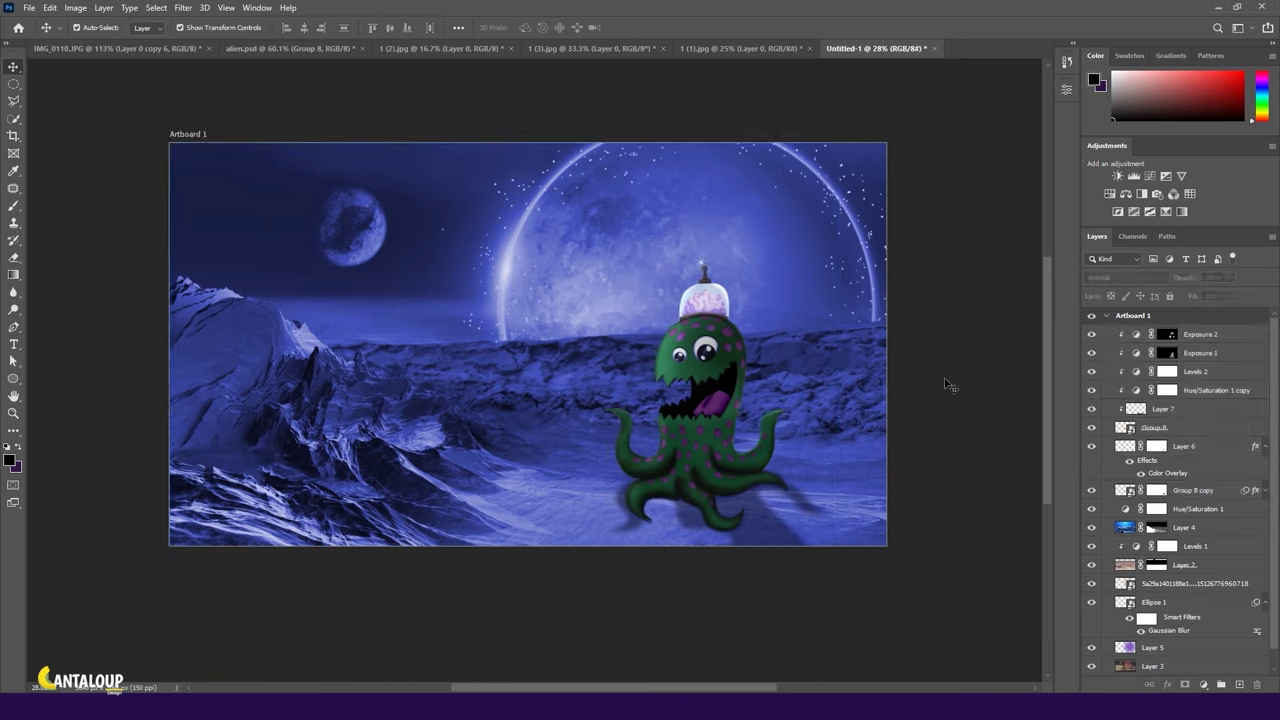
{"action": "left_click", "coordinate": [1110, 666]}
{"action": "left_click", "coordinate": [140, 330]}
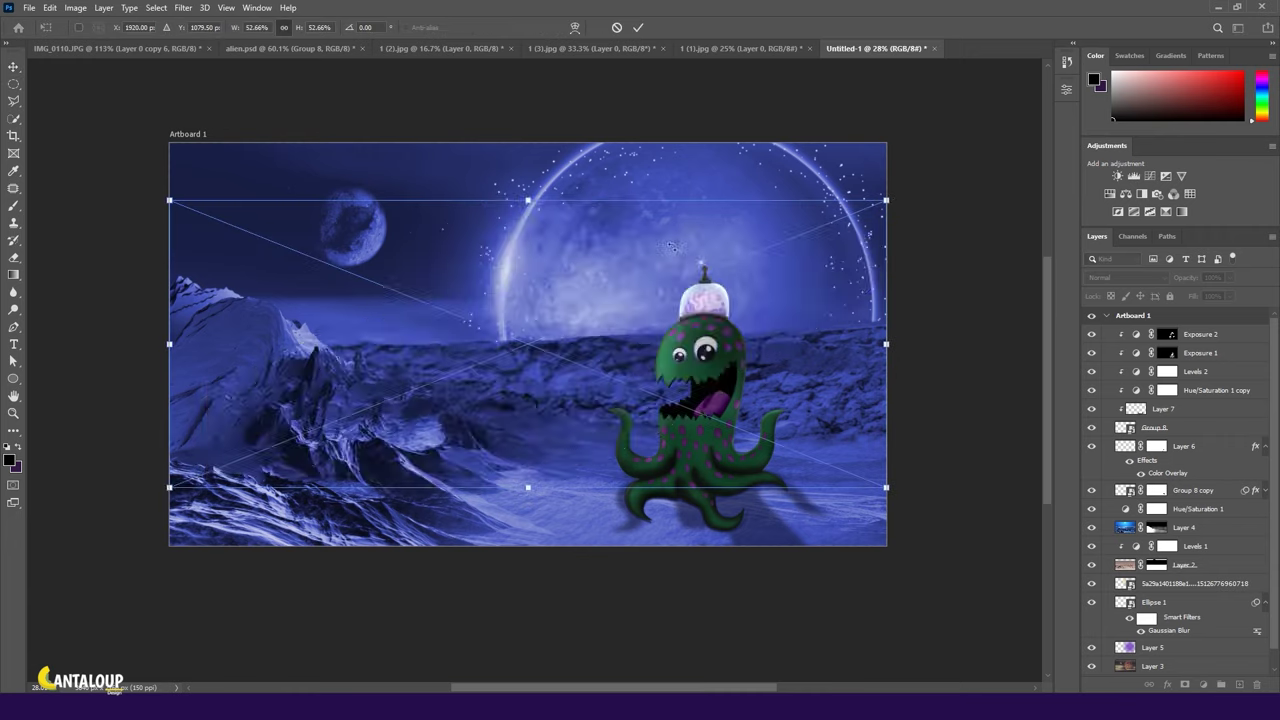
{"action": "left_click_drag", "start_coordinate": [313, 448], "coordinate": [398, 247]}
{"action": "left_click_drag", "start_coordinate": [380, 245], "coordinate": [390, 268]}
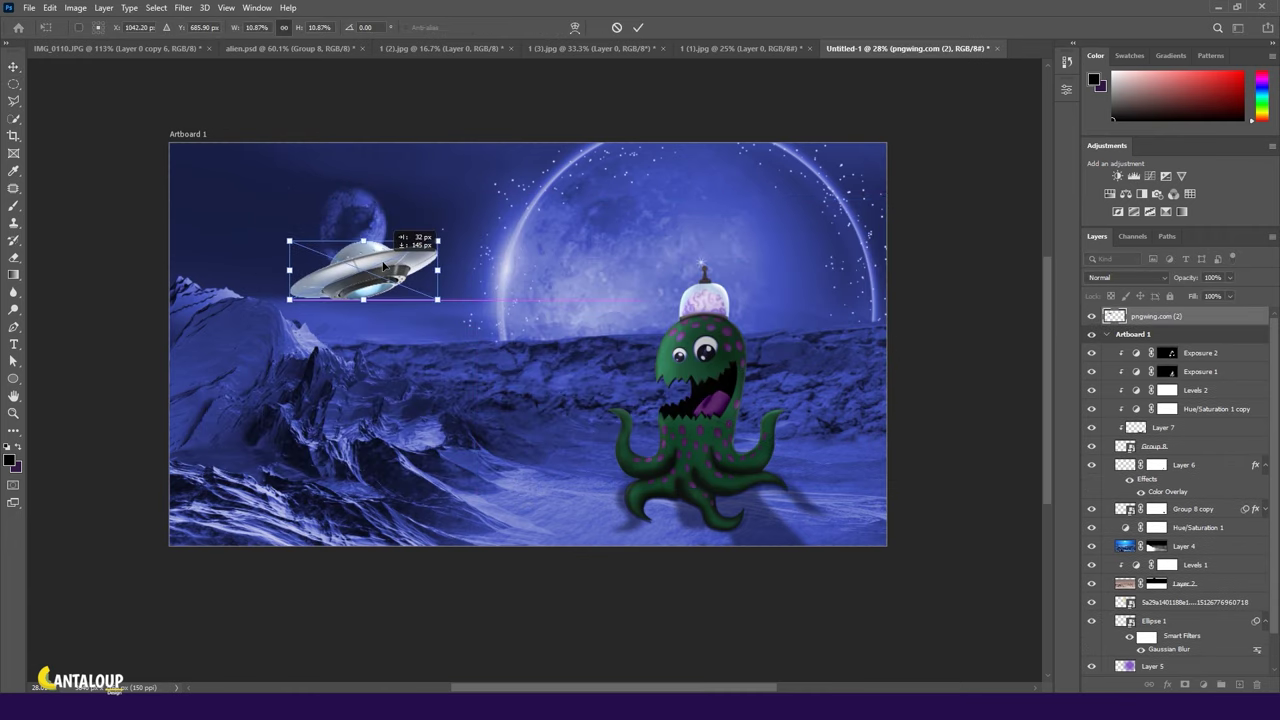
{"action": "left_click", "coordinate": [638, 27]}
Clip a Levels layer with midtones 0.53 and a Hue/Saturation layer to the UFO.
{"action": "left_click", "coordinate": [1134, 176]}
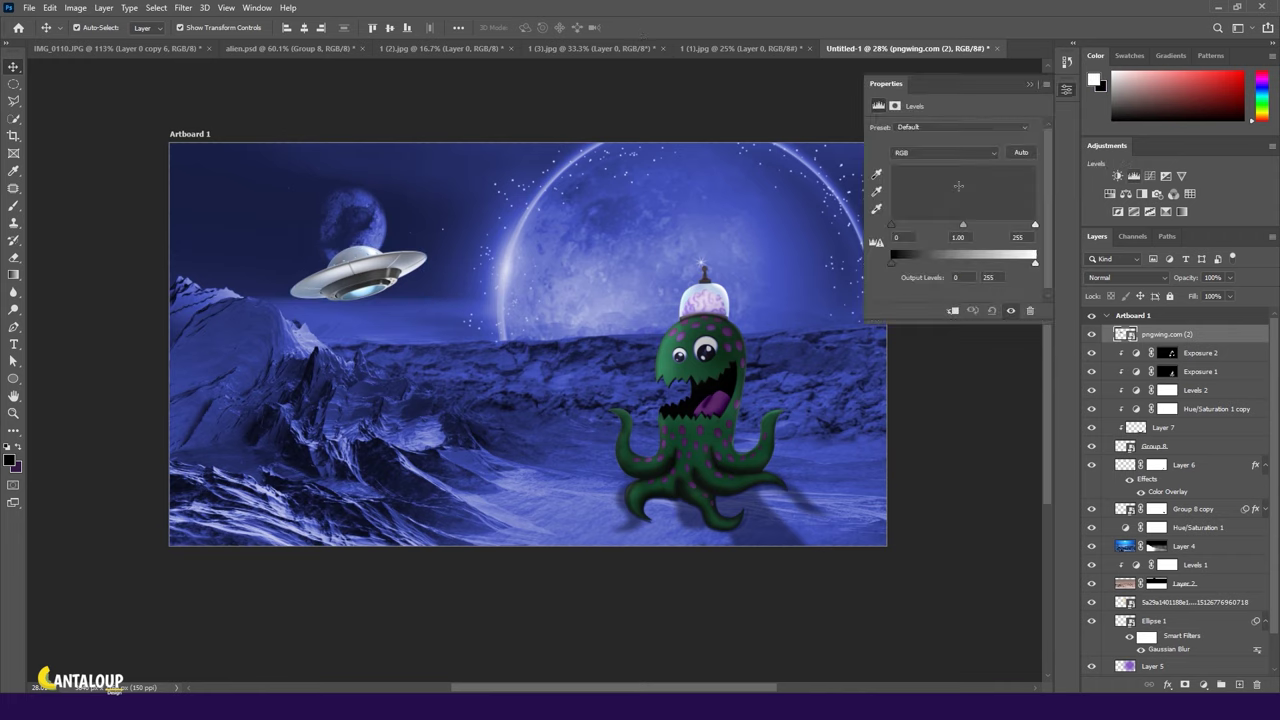
{"action": "left_click_drag", "start_coordinate": [962, 225], "coordinate": [990, 225]}
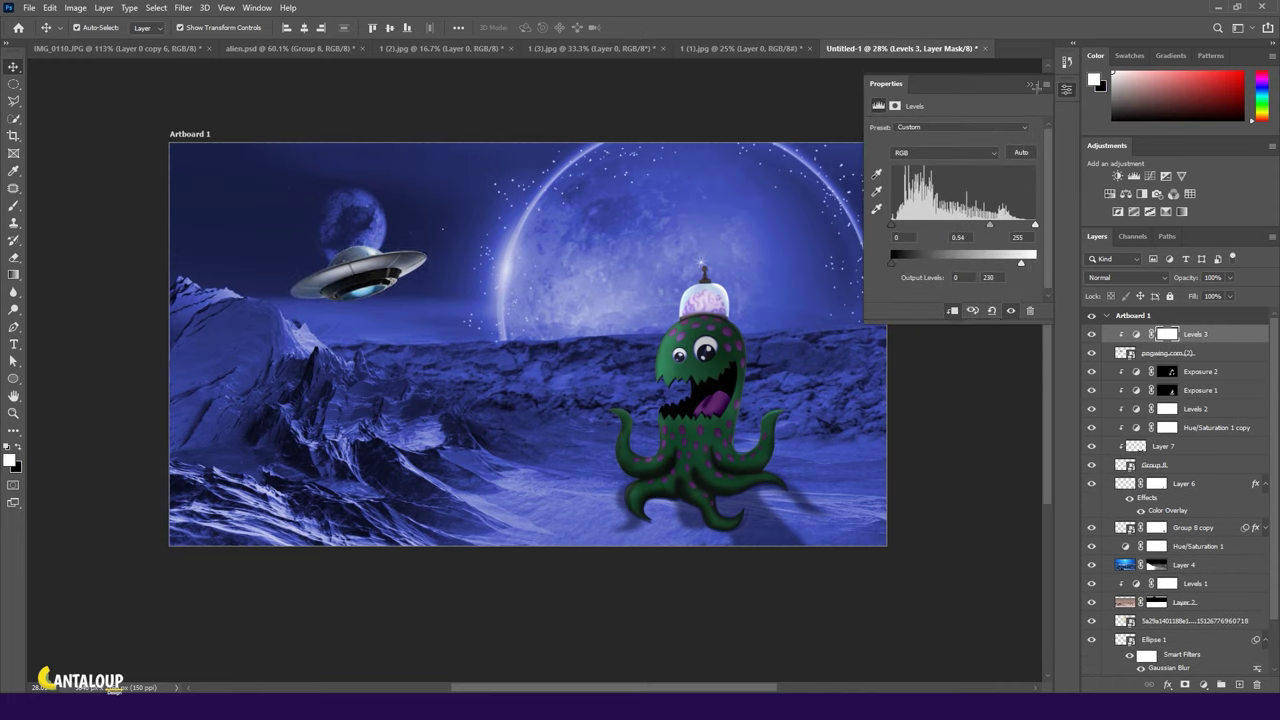
{"action": "left_click", "coordinate": [1126, 193]}
{"action": "left_click", "coordinate": [1130, 344], "text": "alt"}
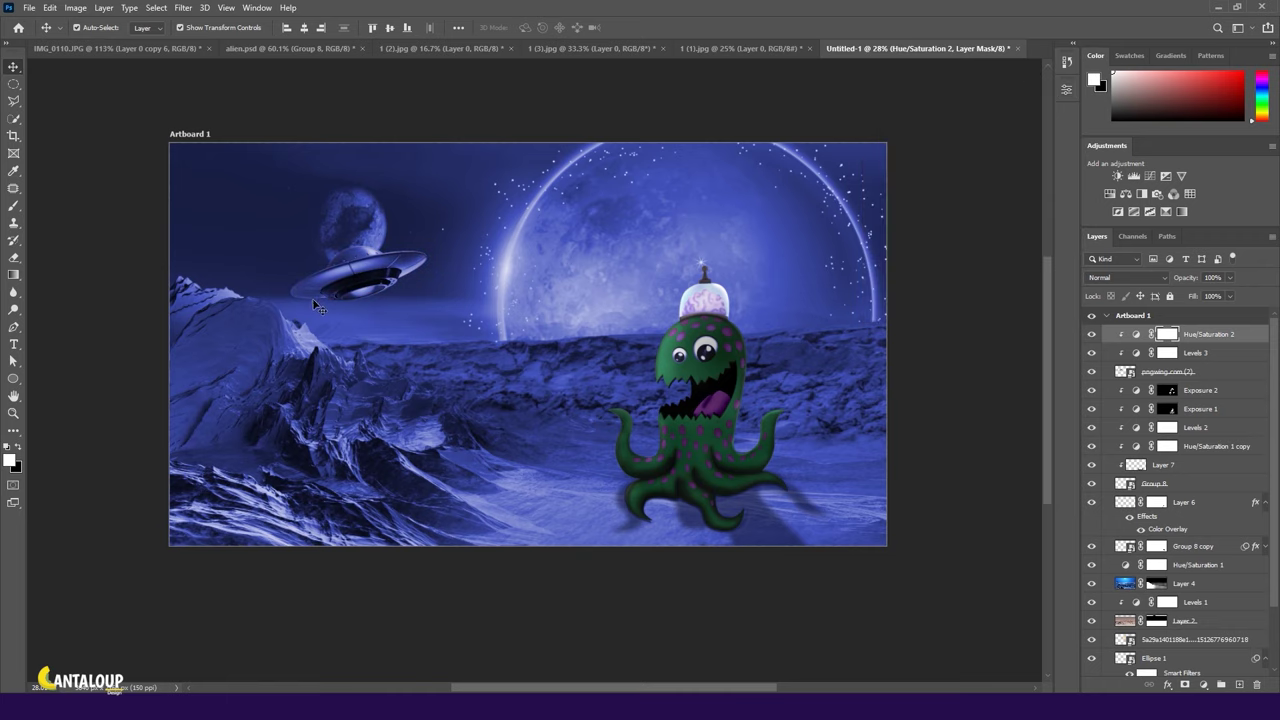
Add Exposure 3 at -1.00 with an inverted mask and paint shadow on the saucer's underside.
{"action": "scroll", "coordinate": [508, 298], "scroll_direction": "up", "scroll_amount": 3}
{"action": "left_click", "coordinate": [1166, 175]}
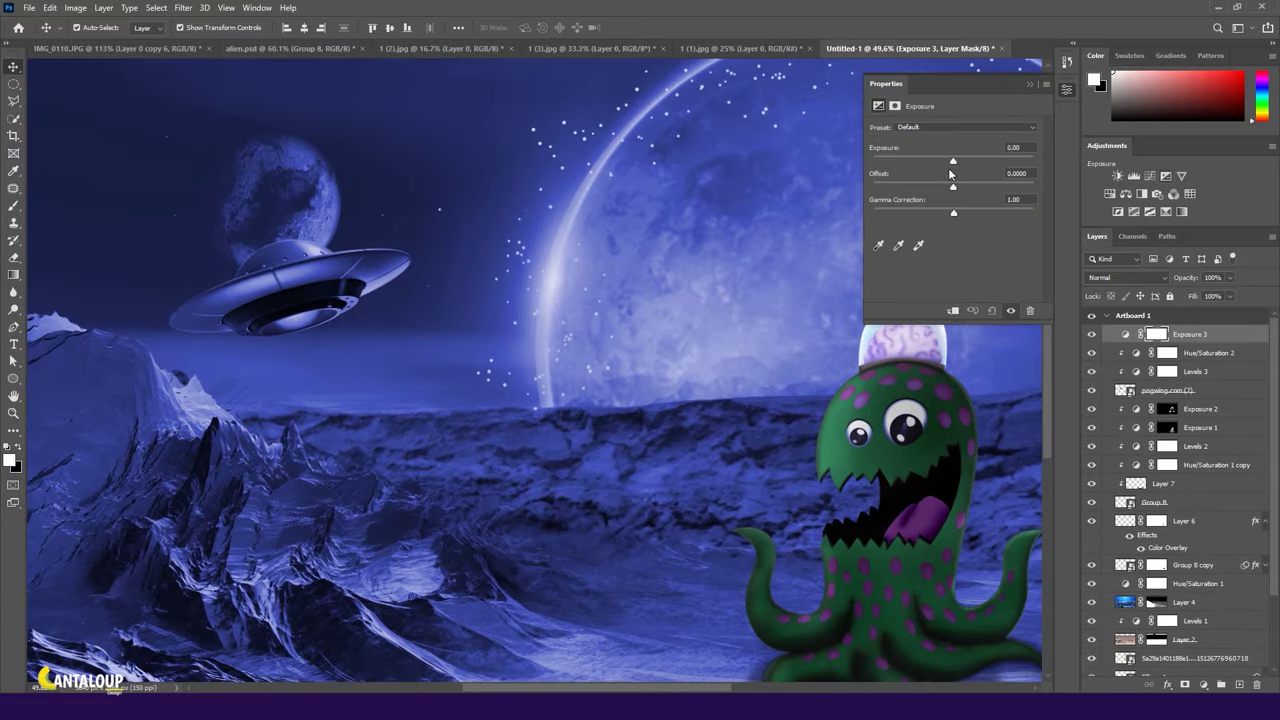
{"action": "left_click_drag", "start_coordinate": [932, 161], "coordinate": [963, 215]}
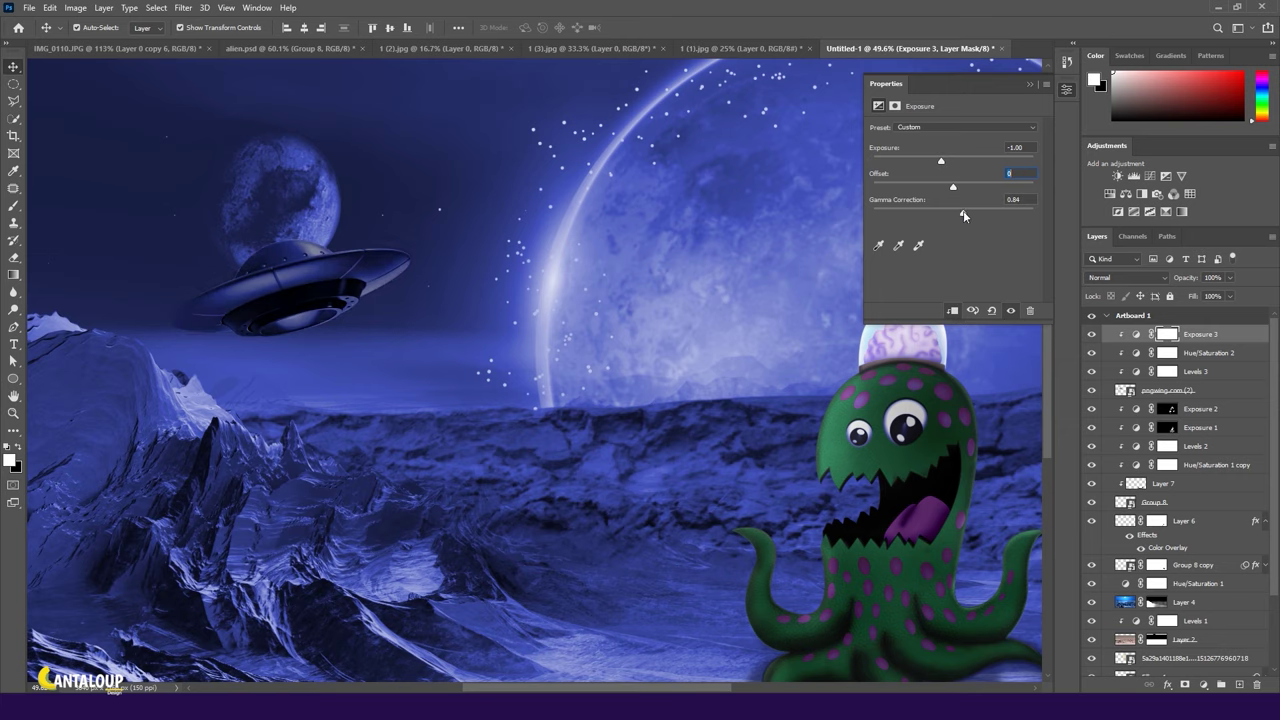
{"action": "left_click", "coordinate": [1029, 84]}
{"action": "key", "text": "ctrl+i"}
{"action": "key", "text": "b"}
{"action": "scroll", "coordinate": [200, 305], "scroll_direction": "up", "scroll_amount": 3}
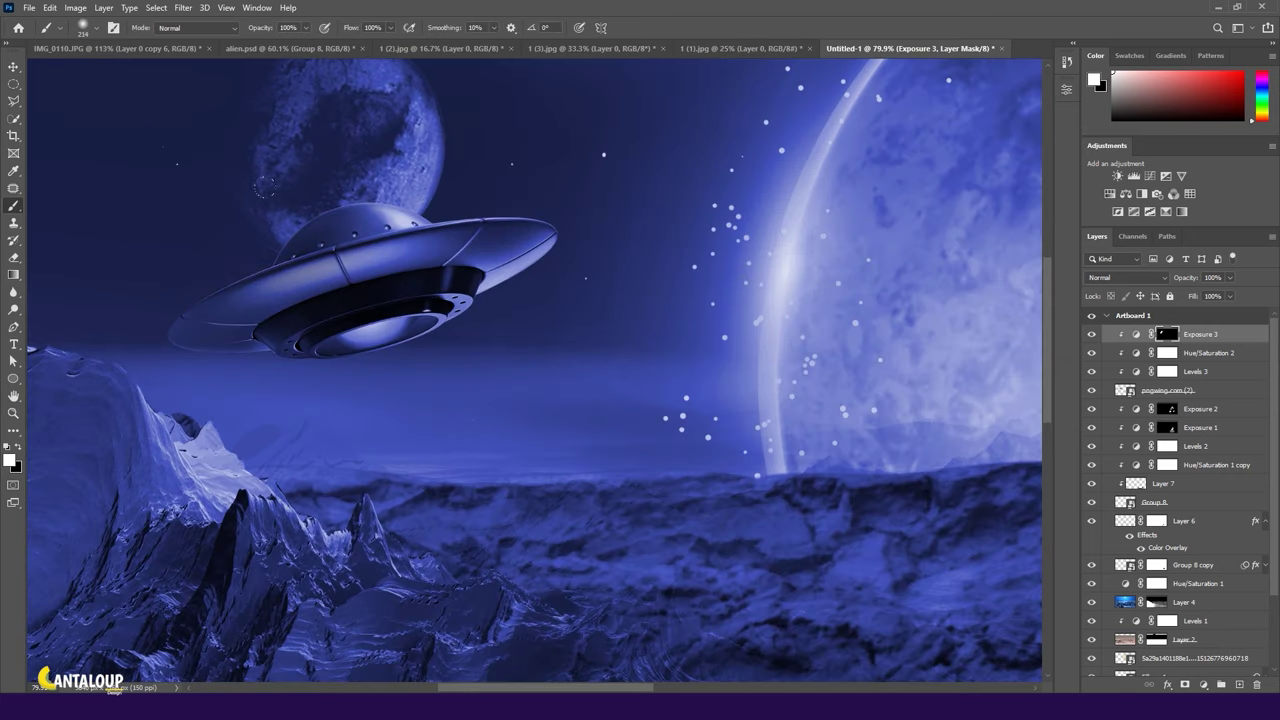
{"action": "left_click_drag", "start_coordinate": [500, 210], "coordinate": [459, 399]}
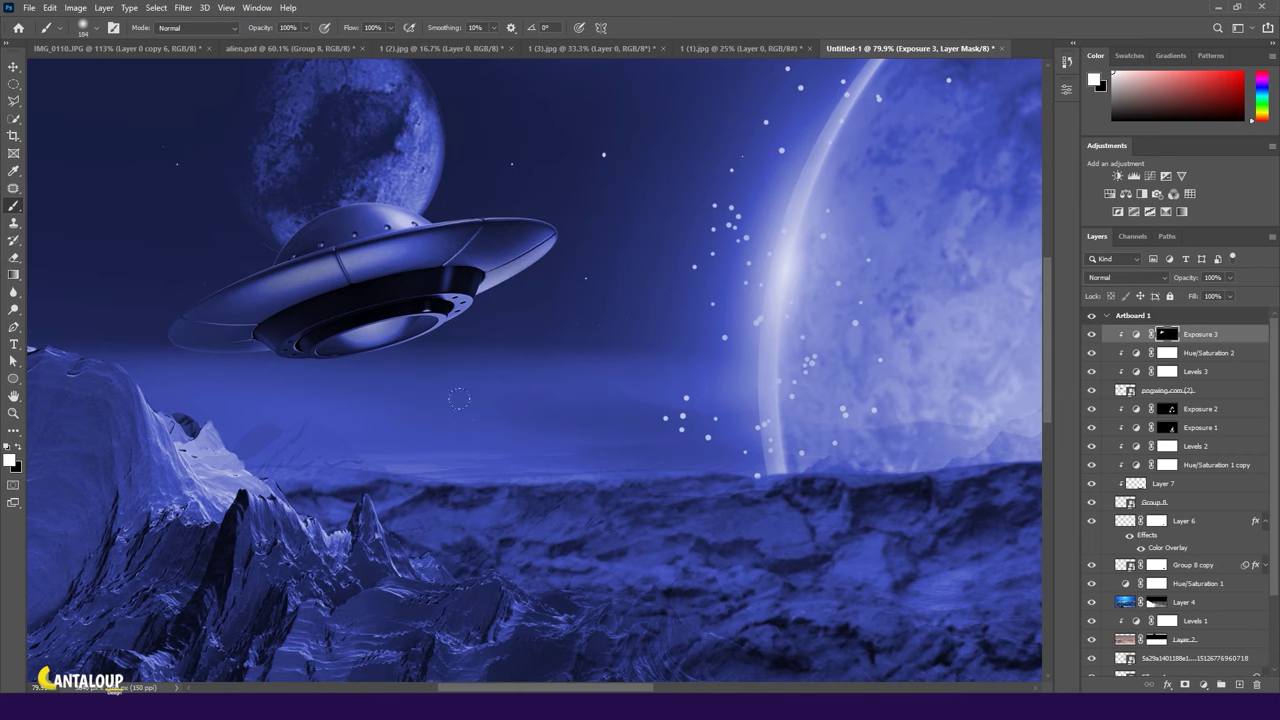
Add a brightening Exposure 4 with inverted mask, painting highlights on the saucer's top edge, underside and rim.
{"action": "left_click", "coordinate": [1165, 175]}
{"action": "mouse_move", "coordinate": [953, 160]}
{"action": "left_mouse_down"}
{"action": "mouse_move", "coordinate": [976, 160]}
{"action": "mouse_move", "coordinate": [956, 188]}
{"action": "mouse_move", "coordinate": [964, 210]}
{"action": "left_mouse_up"}
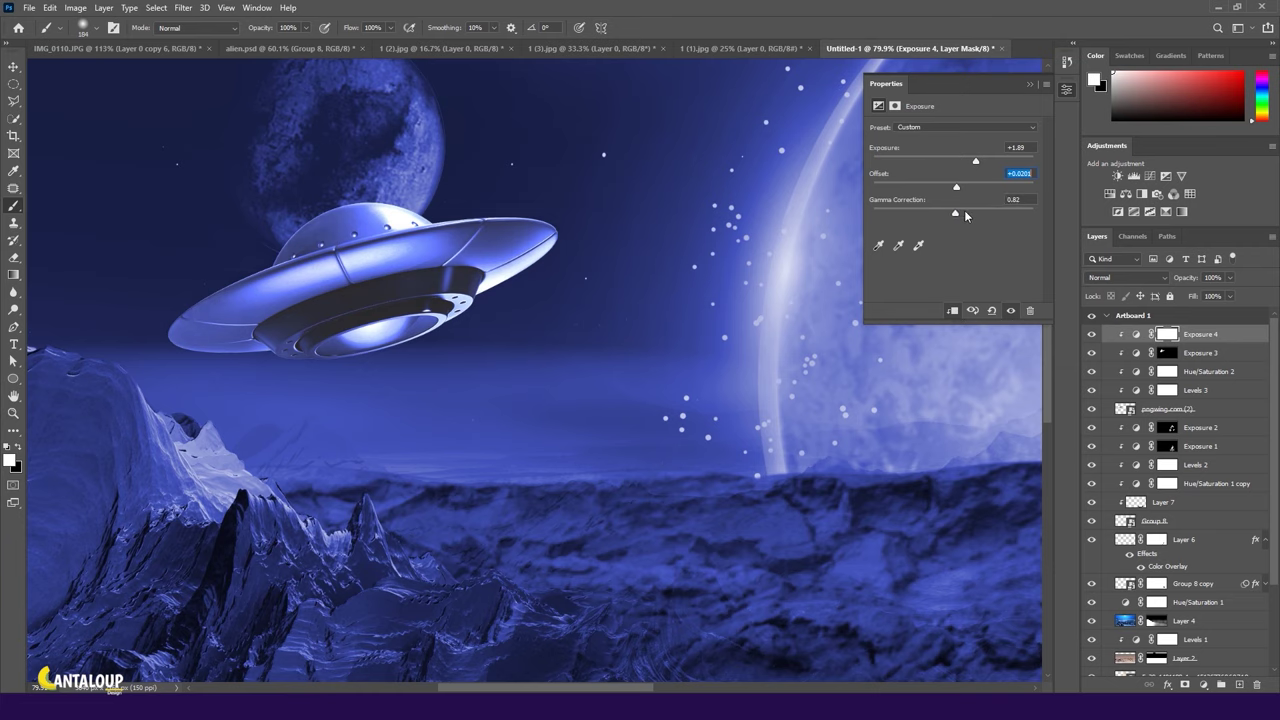
{"action": "left_click", "coordinate": [1028, 84]}
{"action": "key", "text": "ctrl+i"}
{"action": "scroll", "coordinate": [432, 206], "scroll_direction": "up", "scroll_amount": 2}
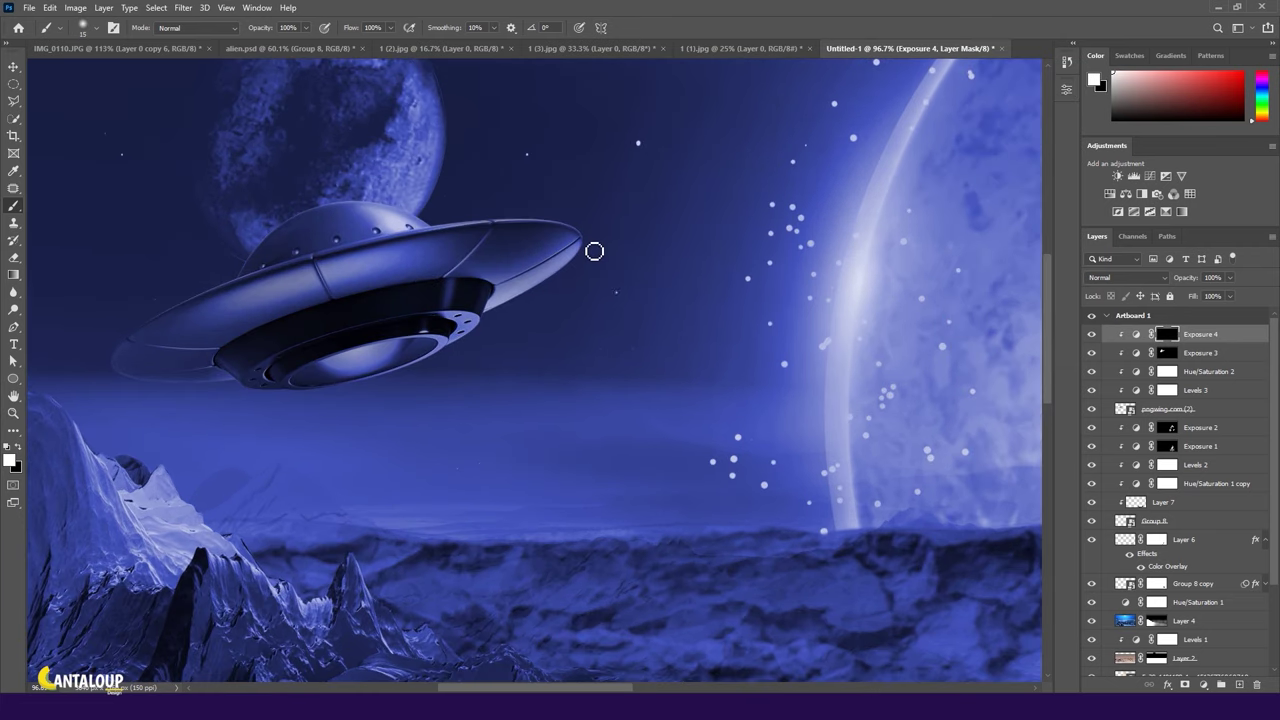
{"action": "left_click_drag", "start_coordinate": [407, 195], "coordinate": [484, 167]}
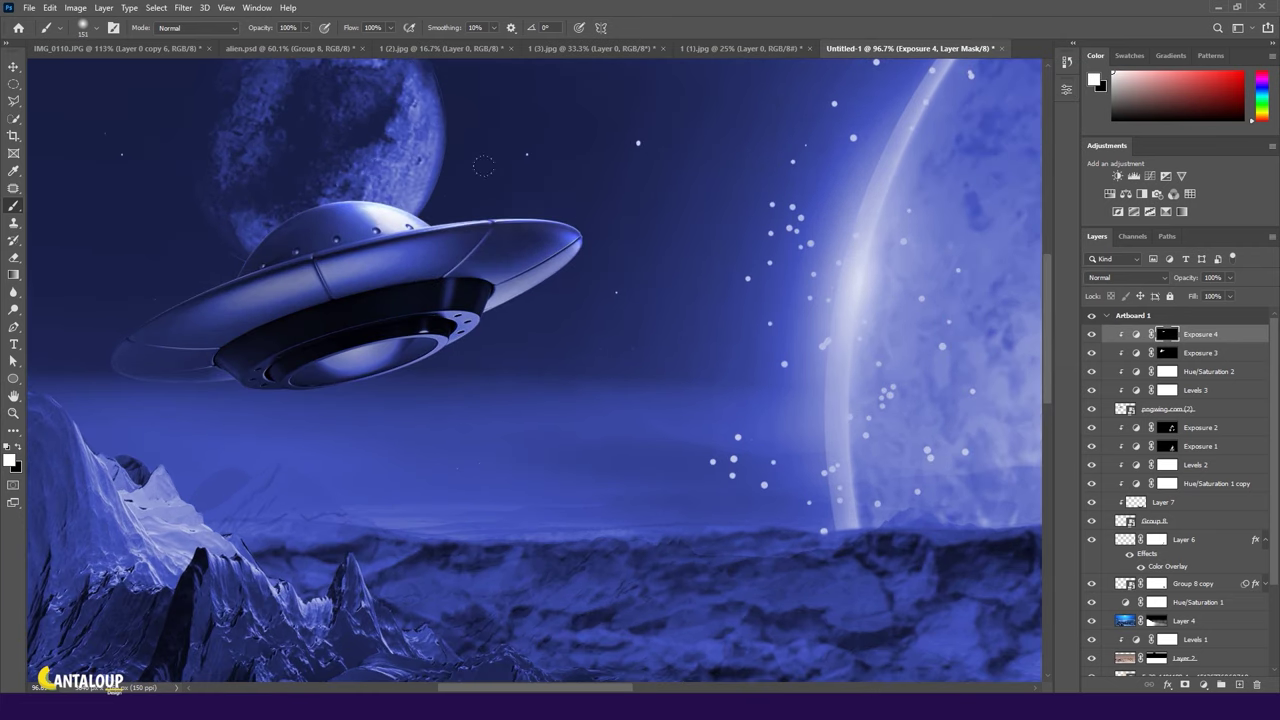
{"action": "left_click_drag", "start_coordinate": [575, 250], "coordinate": [420, 355]}
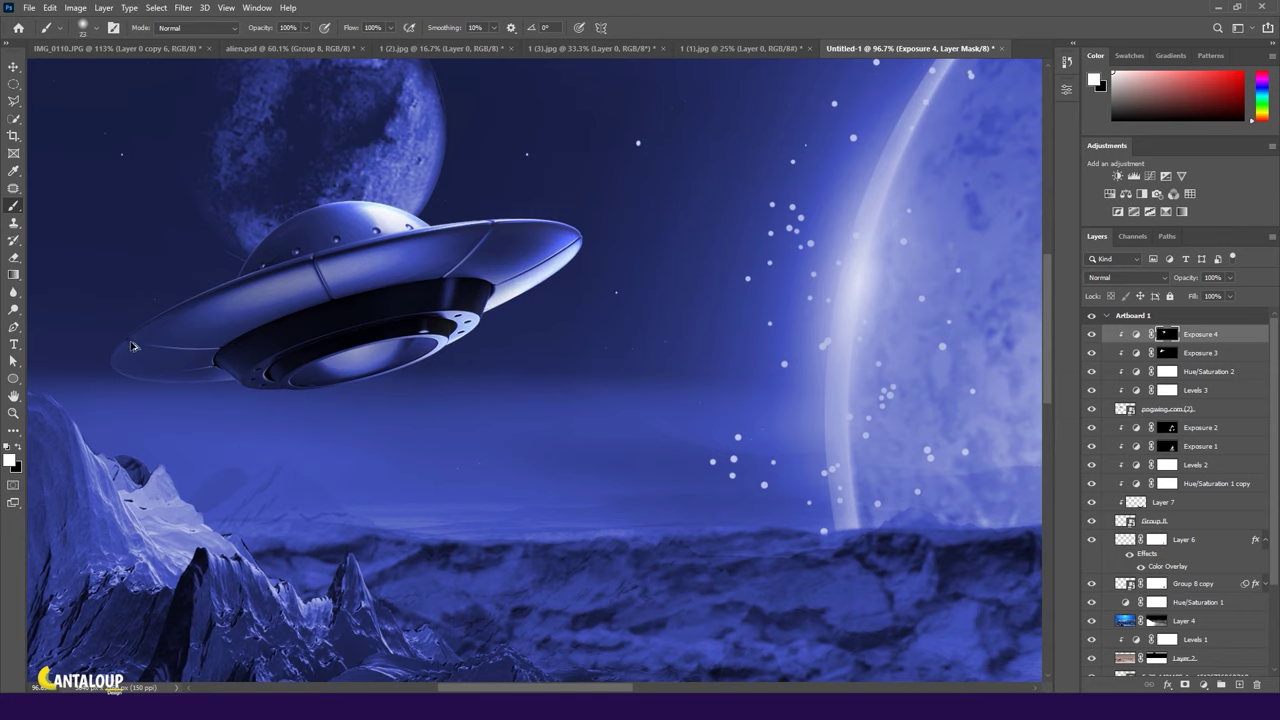
{"action": "scroll", "coordinate": [160, 310], "scroll_direction": "up", "scroll_amount": 2}
{"action": "scroll", "coordinate": [160, 310], "scroll_direction": "up", "scroll_amount": 2}
{"action": "scroll", "coordinate": [106, 343], "scroll_direction": "up", "scroll_amount": 1}
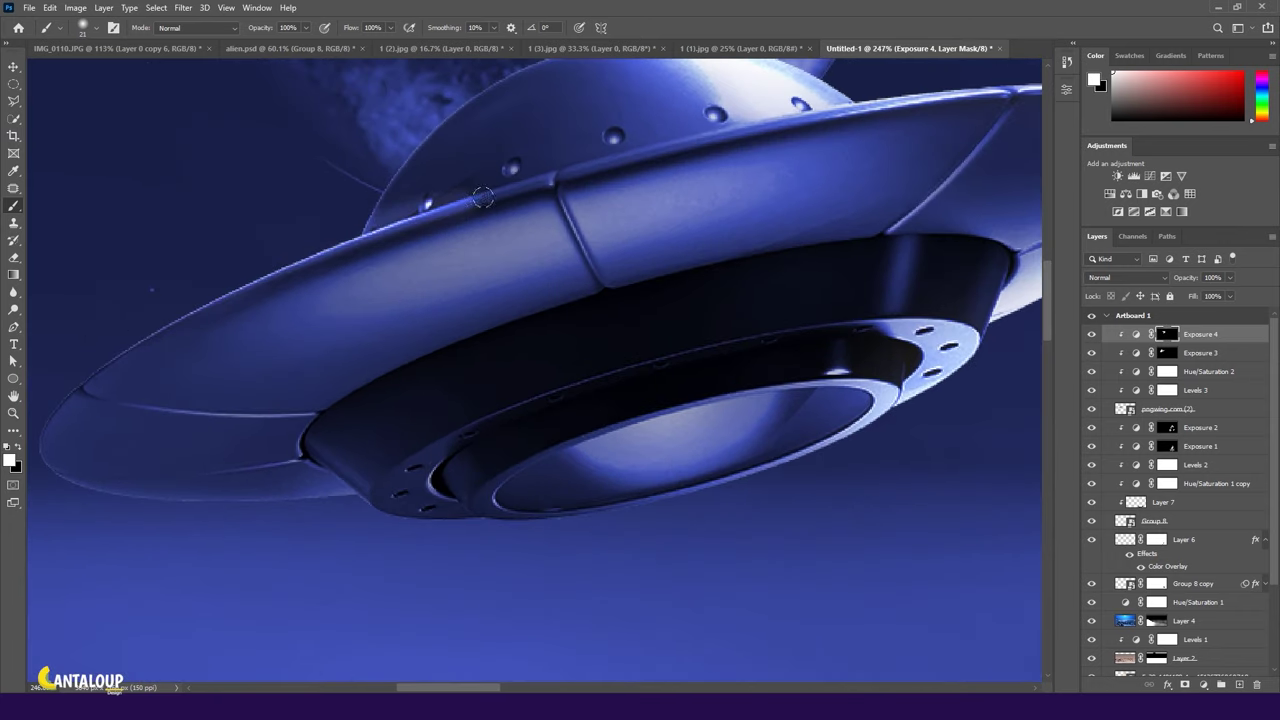
{"action": "scroll", "coordinate": [760, 175], "scroll_direction": "up", "scroll_amount": 1}
{"action": "mouse_move", "coordinate": [761, 175]}
{"action": "left_mouse_down"}
{"action": "mouse_move", "coordinate": [480, 245]}
{"action": "mouse_move", "coordinate": [495, 235]}
{"action": "left_mouse_up"}
Tone down part of the rim highlight and brighten the saucer's upper rim and inner bottom ring.
{"action": "key", "text": "x"}
{"action": "mouse_move", "coordinate": [620, 200]}
{"action": "left_mouse_down"}
{"action": "mouse_move", "coordinate": [420, 265]}
{"action": "mouse_move", "coordinate": [790, 158]}
{"action": "mouse_move", "coordinate": [731, 134]}
{"action": "mouse_move", "coordinate": [620, 160]}
{"action": "left_mouse_up"}
{"action": "key", "text": "x"}
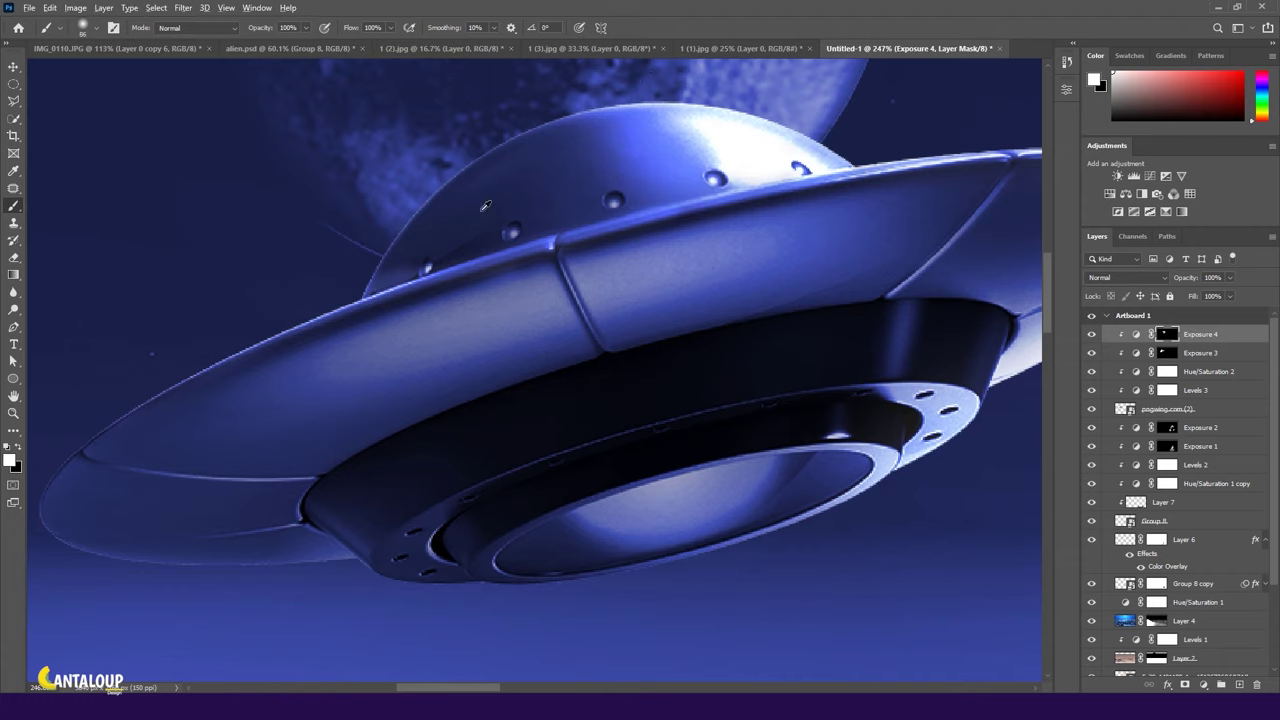
{"action": "scroll", "coordinate": [404, 343], "scroll_direction": "down", "scroll_amount": 1}
{"action": "left_click_drag", "start_coordinate": [400, 283], "coordinate": [680, 235]}
{"action": "mouse_move", "coordinate": [565, 505]}
{"action": "left_mouse_down"}
{"action": "mouse_move", "coordinate": [665, 440]}
{"action": "mouse_move", "coordinate": [769, 418]}
{"action": "left_mouse_up"}
{"action": "key", "text": "]"}
{"action": "left_click_drag", "start_coordinate": [650, 462], "coordinate": [770, 425]}
Add Exposure 5 at +20 exposure with +0.5 offset for the alien.
{"action": "scroll", "coordinate": [660, 483], "scroll_direction": "down", "scroll_amount": 5}
{"action": "scroll", "coordinate": [660, 483], "scroll_direction": "down", "scroll_amount": 2}
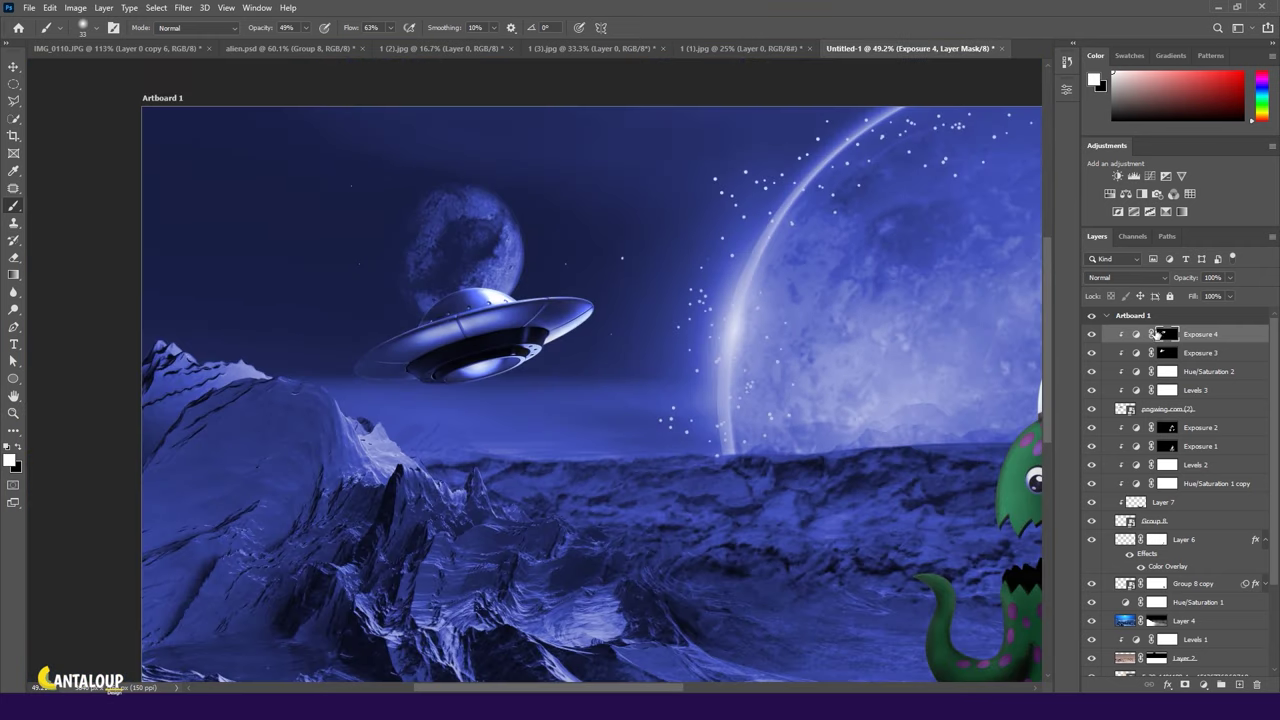
{"action": "key", "text": "v"}
{"action": "left_click", "coordinate": [1165, 175]}
{"action": "mouse_move", "coordinate": [953, 161]}
{"action": "left_mouse_down"}
{"action": "mouse_move", "coordinate": [1033, 187]}
{"action": "mouse_move", "coordinate": [1040, 161]}
{"action": "mouse_move", "coordinate": [1003, 161]}
{"action": "left_mouse_up"}
Set Exposure 5 to Overlay and paint a highlight along the tentacle's left edge on its mask.
{"action": "left_click", "coordinate": [1127, 277]}
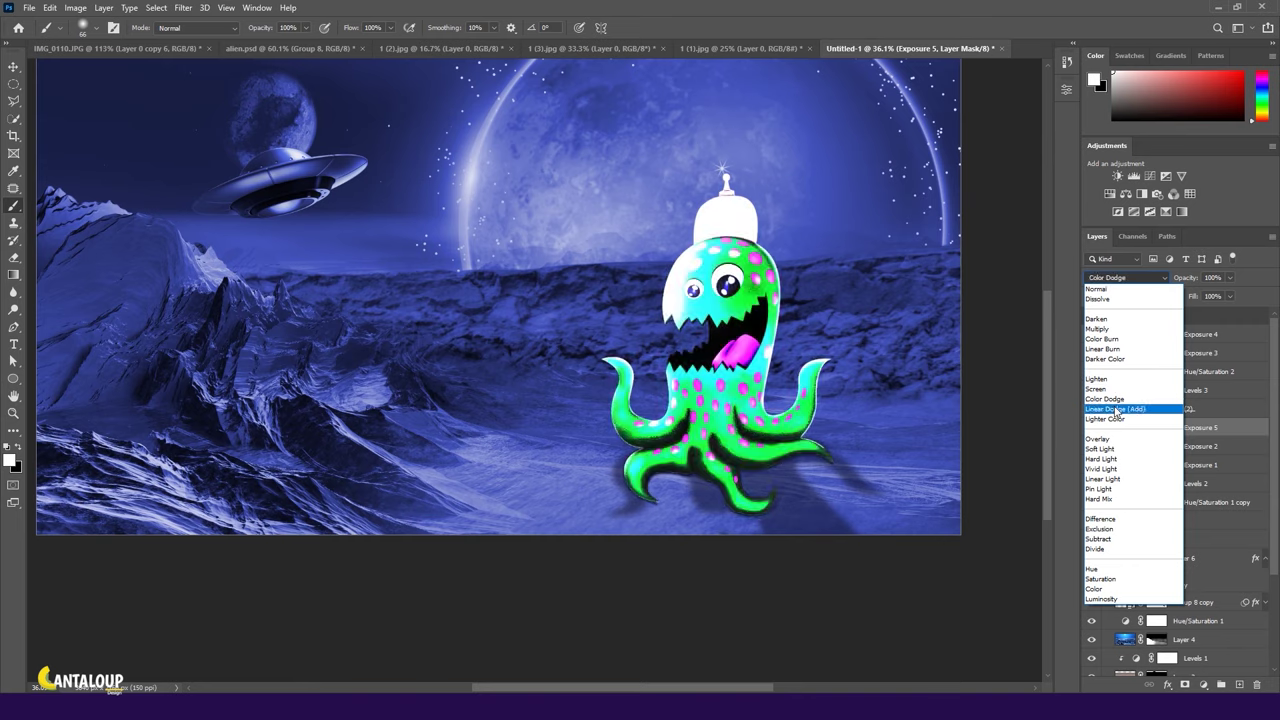
{"action": "left_click", "coordinate": [1104, 441]}
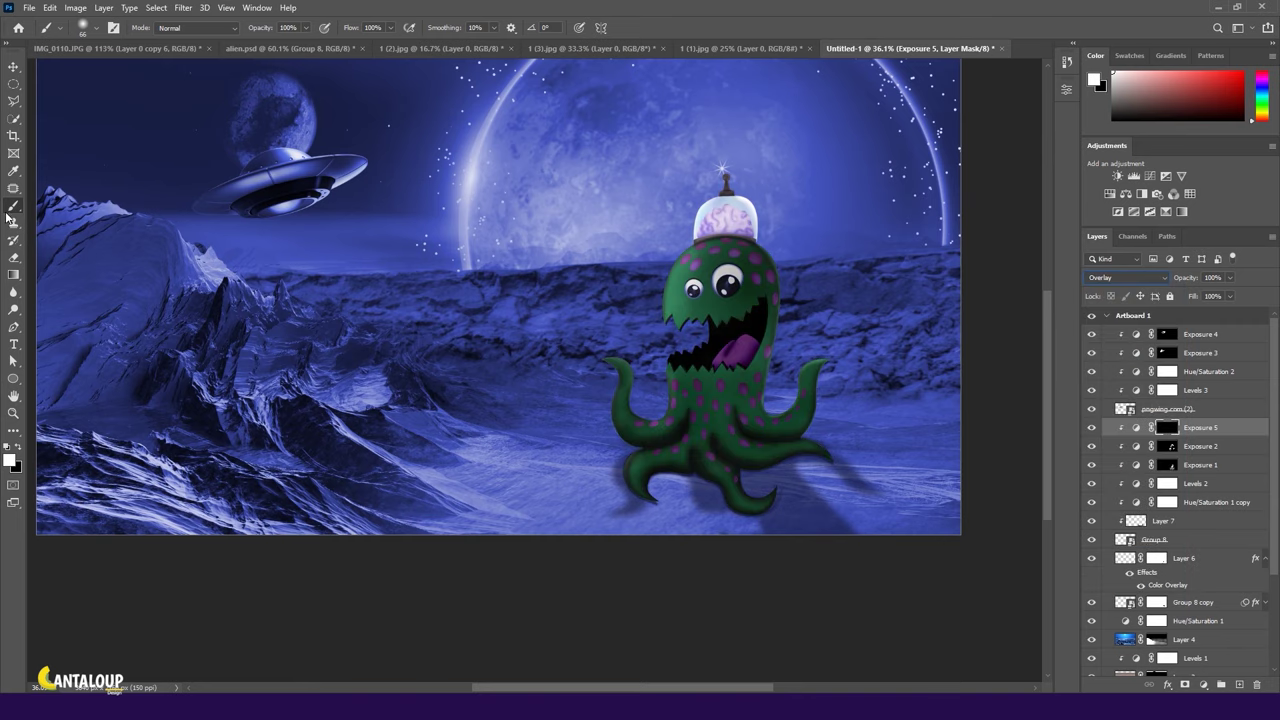
{"action": "left_click", "coordinate": [1200, 465]}
{"action": "scroll", "coordinate": [700, 280], "scroll_direction": "up", "scroll_amount": 3}
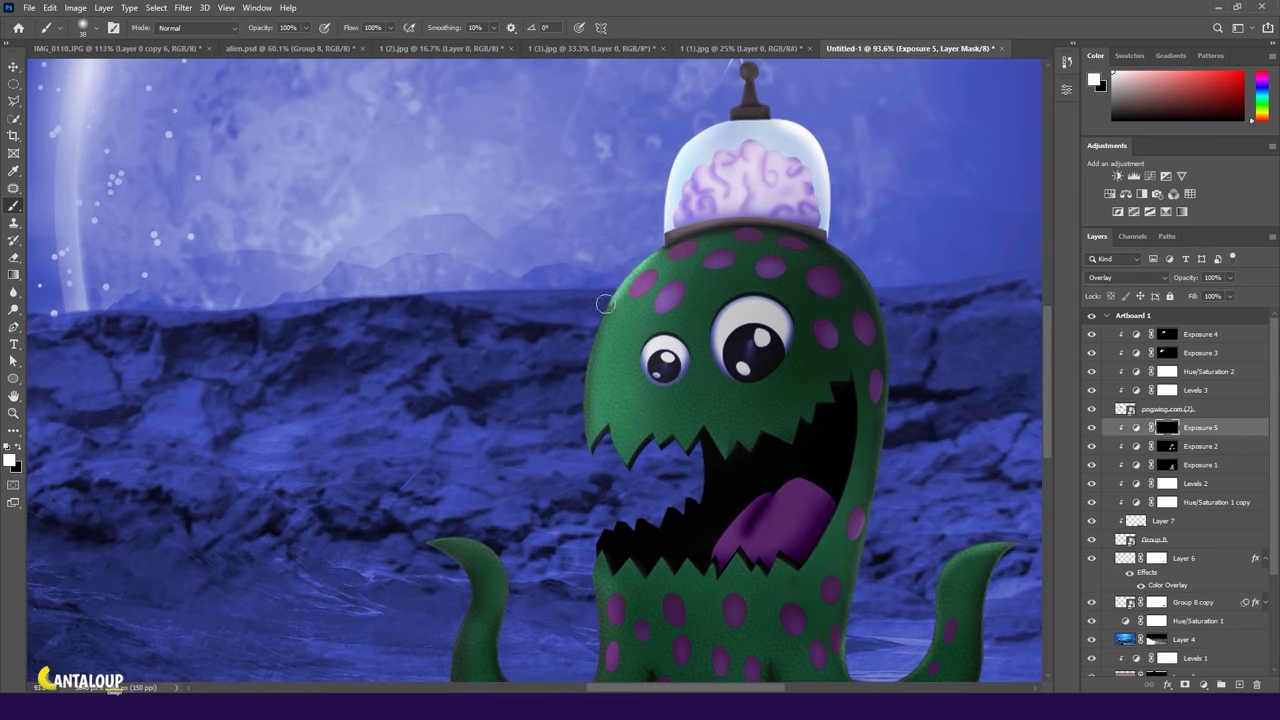
{"action": "scroll", "coordinate": [585, 360], "scroll_direction": "down", "scroll_amount": 5}
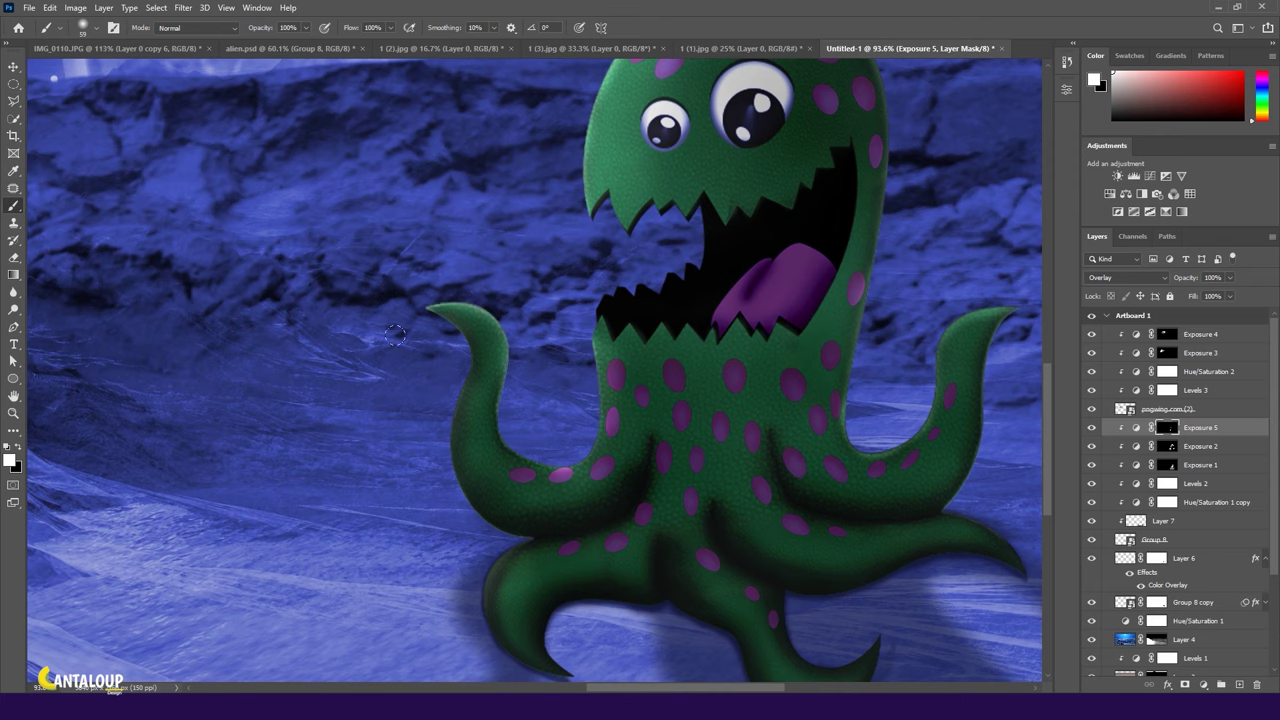
{"action": "left_click_drag", "start_coordinate": [439, 354], "coordinate": [441, 518]}
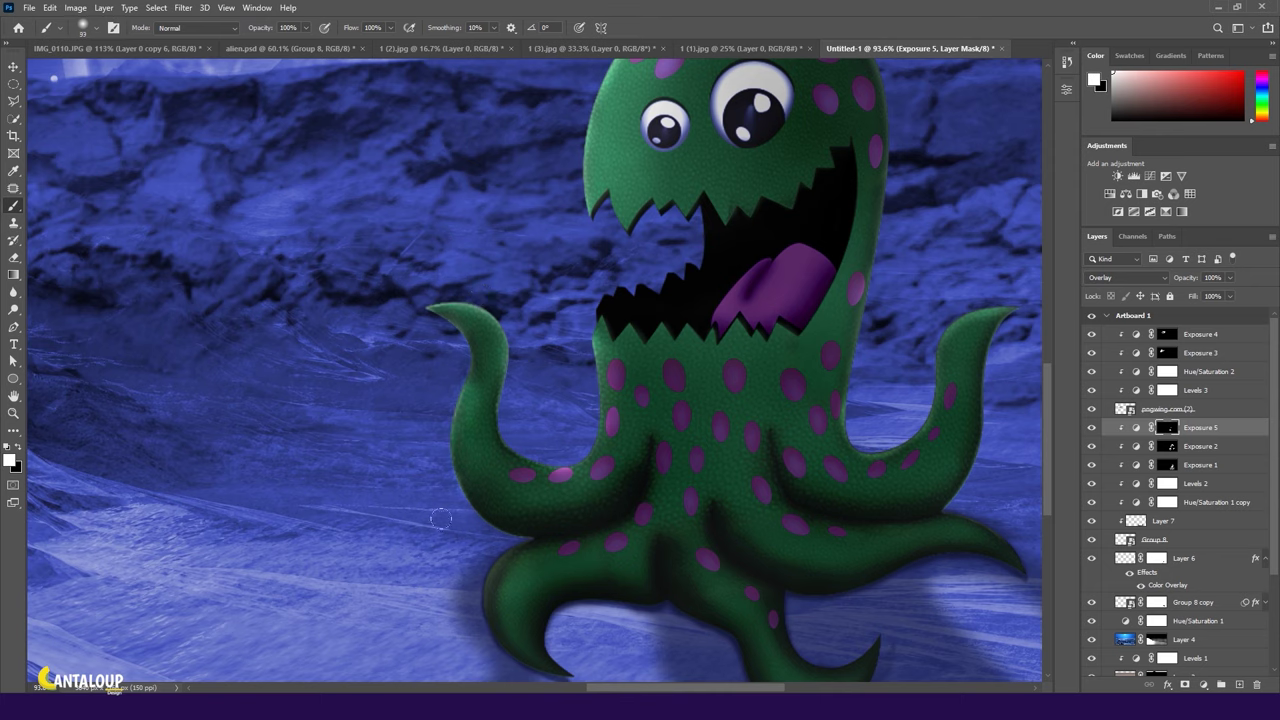
Toggle Exposure 1 off and on to compare the alien, then fit the artboard in view.
{"action": "left_click", "coordinate": [1091, 465]}
{"action": "left_click", "coordinate": [1190, 428]}
{"action": "key", "text": "ctrl+0"}
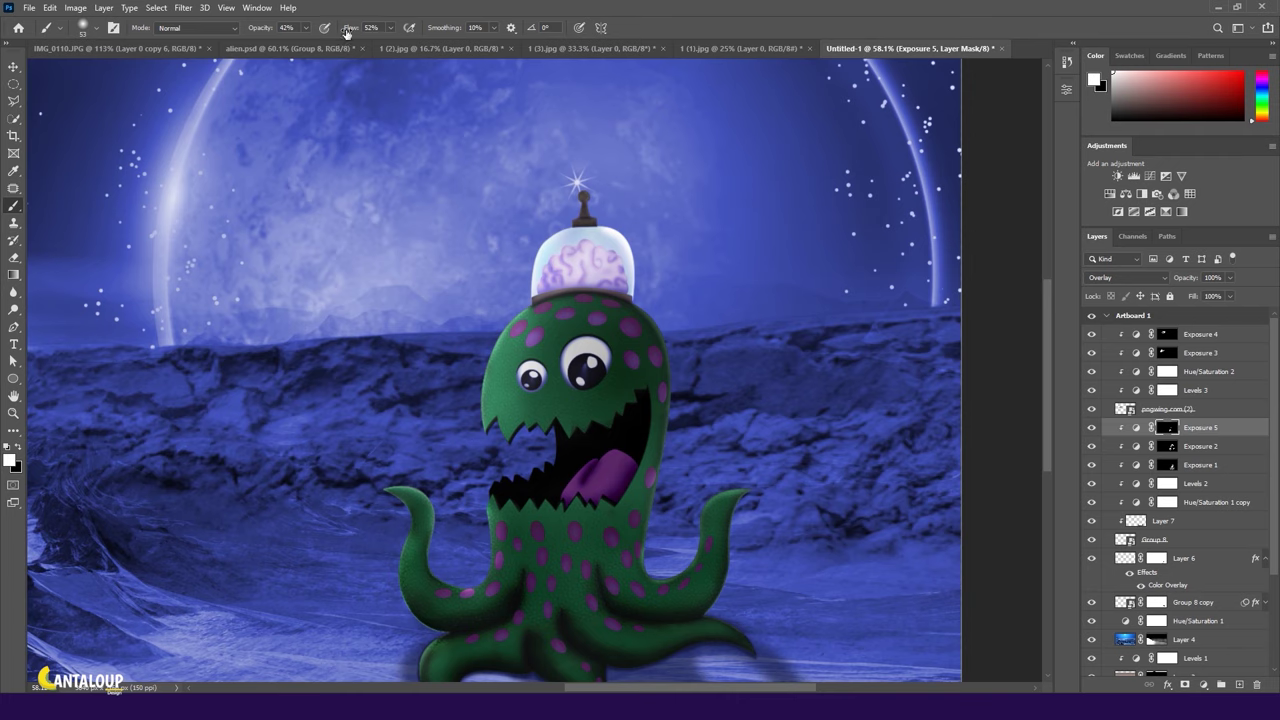
{"action": "scroll", "coordinate": [558, 480], "scroll_direction": "down", "scroll_amount": 1}
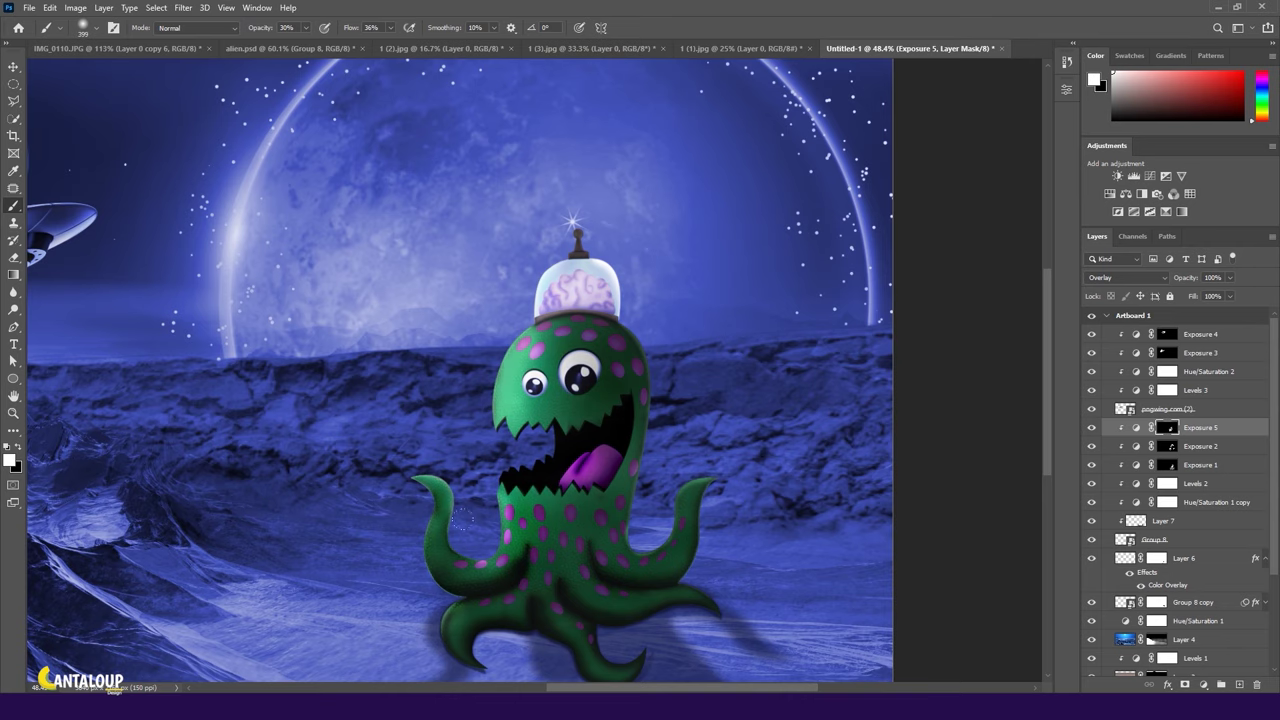
Step between the Exposure 1 and Exposure 5 layers, then select Layer 6 and the Group 8 copy mask.
{"action": "key", "text": "alt+bracketleft"}
{"action": "key", "text": "alt+bracketleft"}
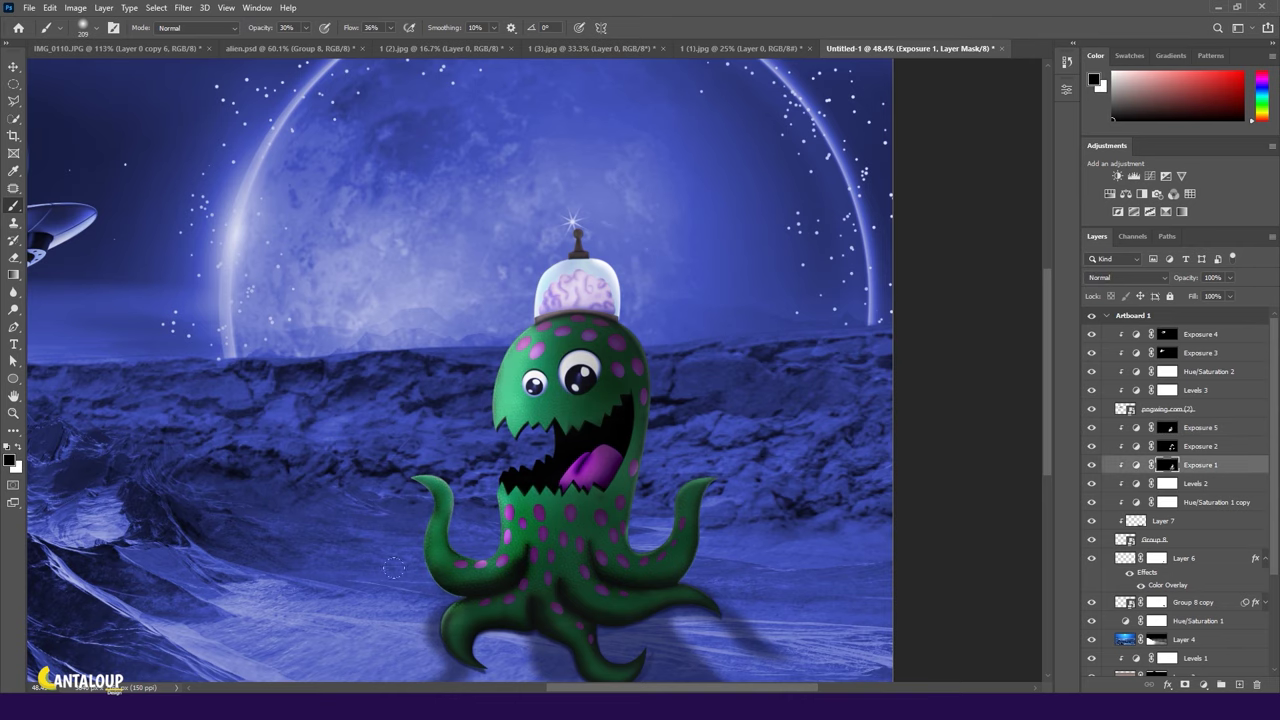
{"action": "scroll", "coordinate": [478, 437], "scroll_direction": "down", "scroll_amount": 2}
{"action": "key", "text": "x"}
{"action": "key", "text": "alt+bracketright"}
{"action": "key", "text": "alt+bracketright"}
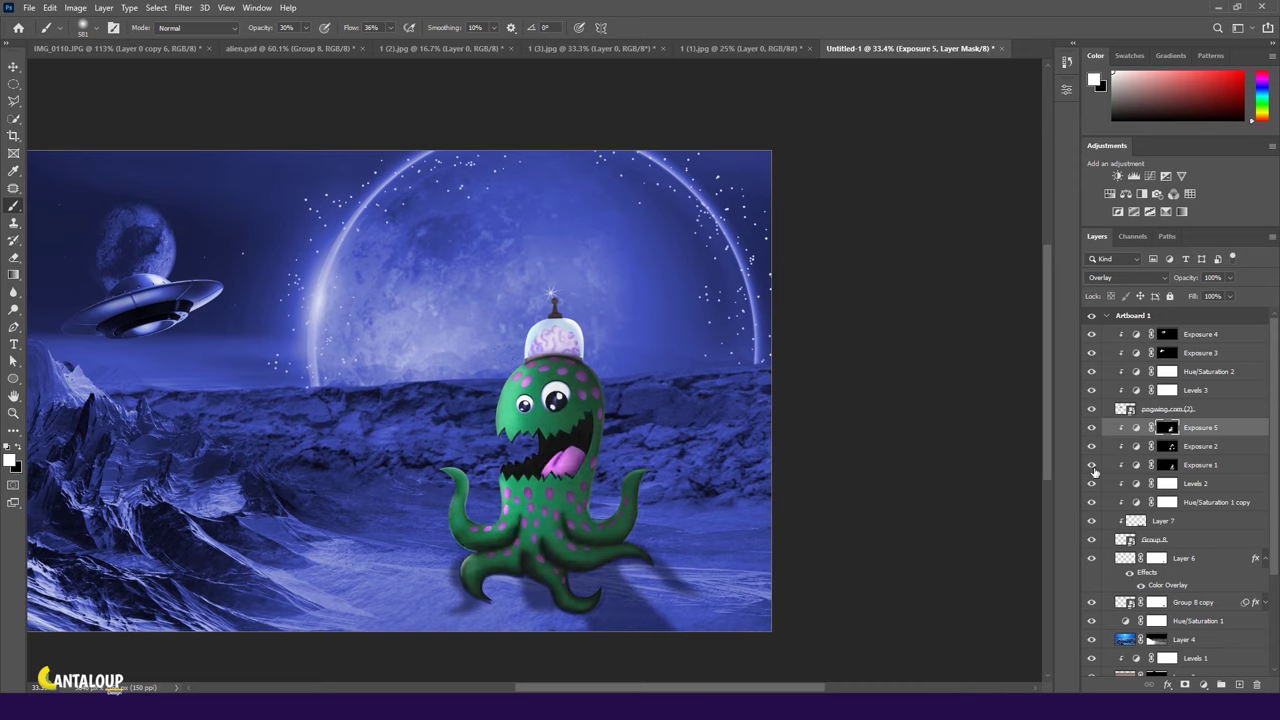
{"action": "left_click", "coordinate": [1162, 560]}
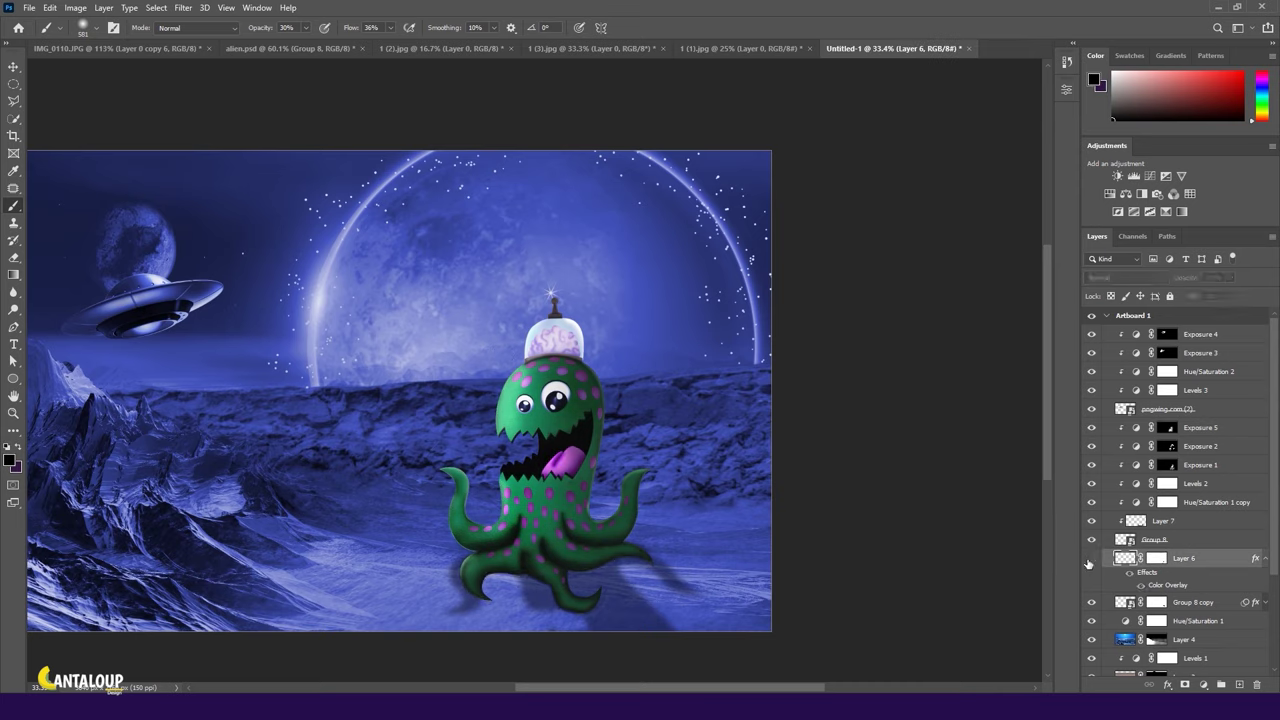
{"action": "left_click", "coordinate": [1157, 602]}
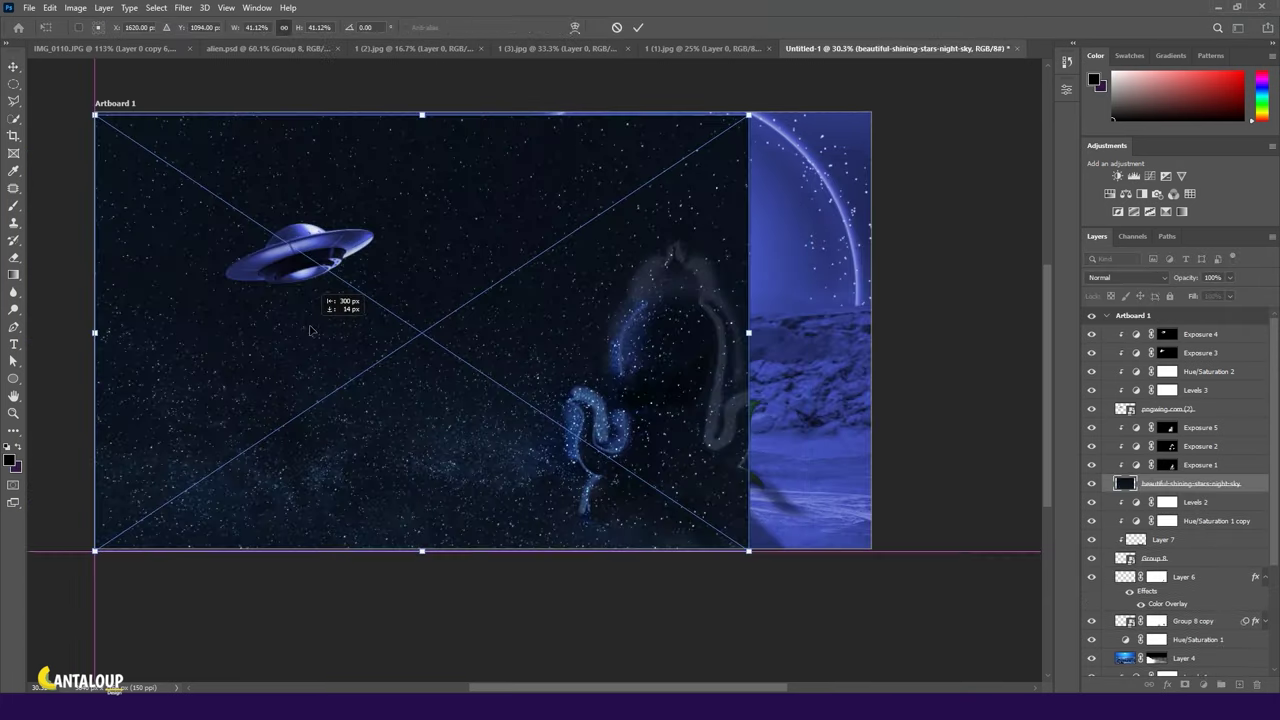
Place the starry sky low in the stack in Color Dodge, and add a rotated white light under the UFO.
{"action": "left_click_drag", "start_coordinate": [748, 331], "coordinate": [871, 328]}
{"action": "key", "text": "Return"}
{"action": "left_click_drag", "start_coordinate": [1190, 483], "coordinate": [1190, 628]}
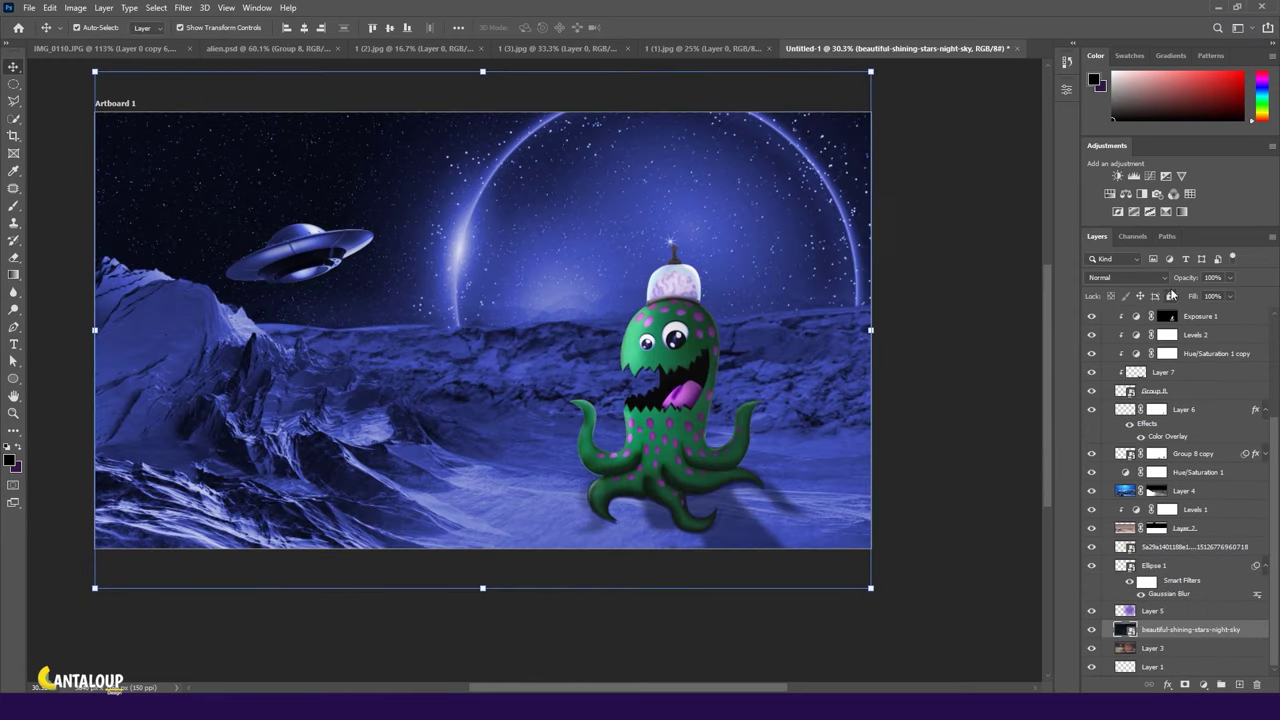
{"action": "left_click", "coordinate": [1131, 277]}
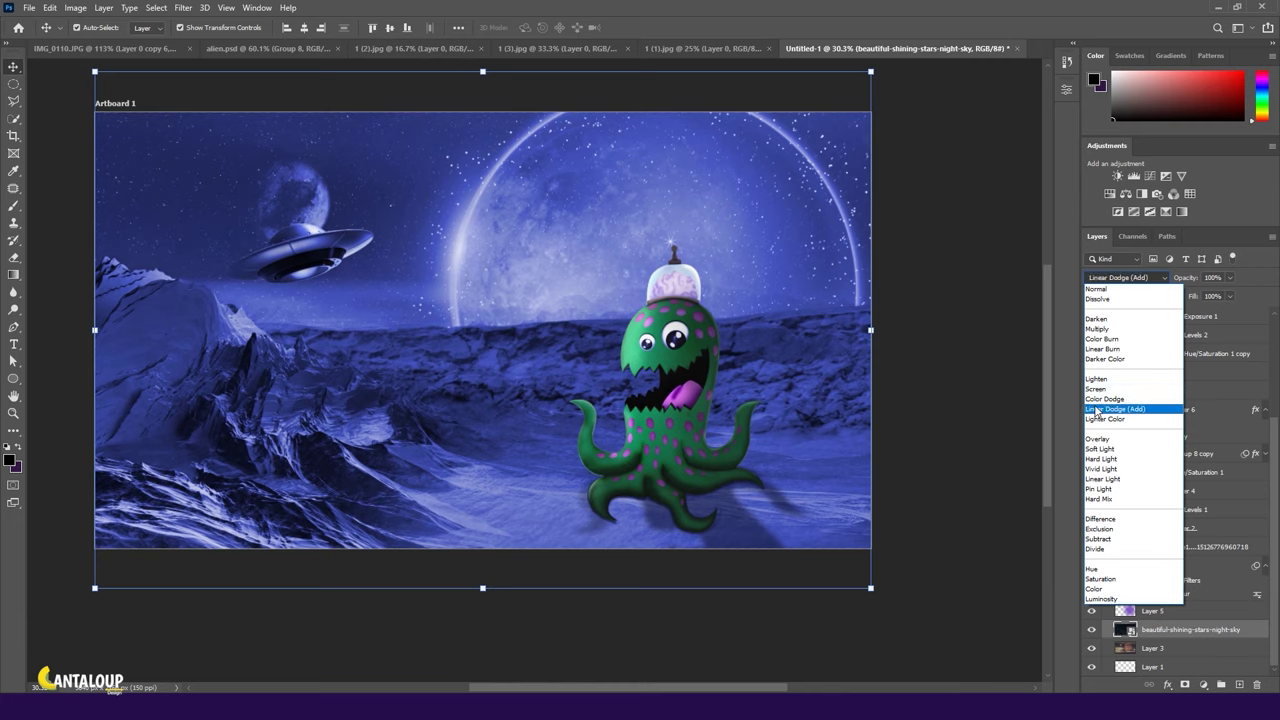
{"action": "left_click", "coordinate": [1101, 399]}
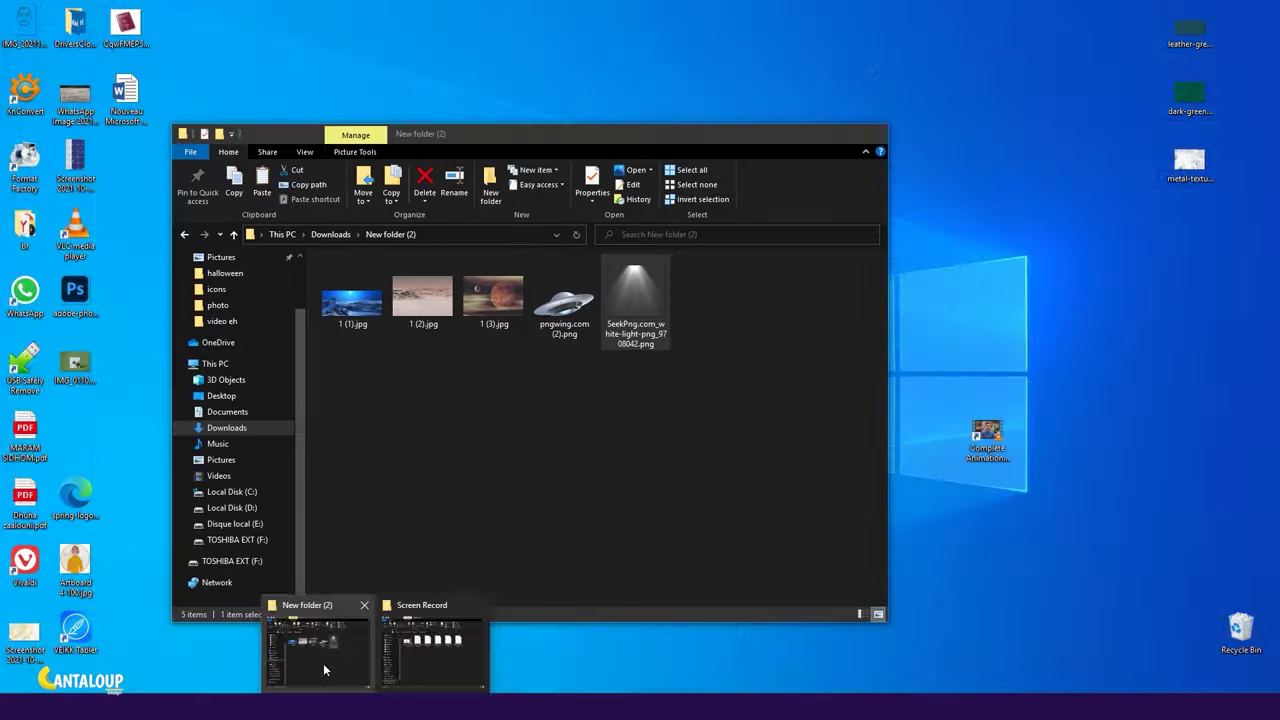
{"action": "left_click_drag", "start_coordinate": [620, 286], "coordinate": [480, 330]}
{"action": "mouse_move", "coordinate": [620, 560]}
{"action": "left_mouse_down"}
{"action": "mouse_move", "coordinate": [672, 522]}
{"action": "mouse_move", "coordinate": [606, 515]}
{"action": "left_mouse_up"}
Move the light layer higher, rotate it to -16.47° and reshape it into a beam under the UFO.
{"action": "left_click_drag", "start_coordinate": [1167, 630], "coordinate": [1168, 334]}
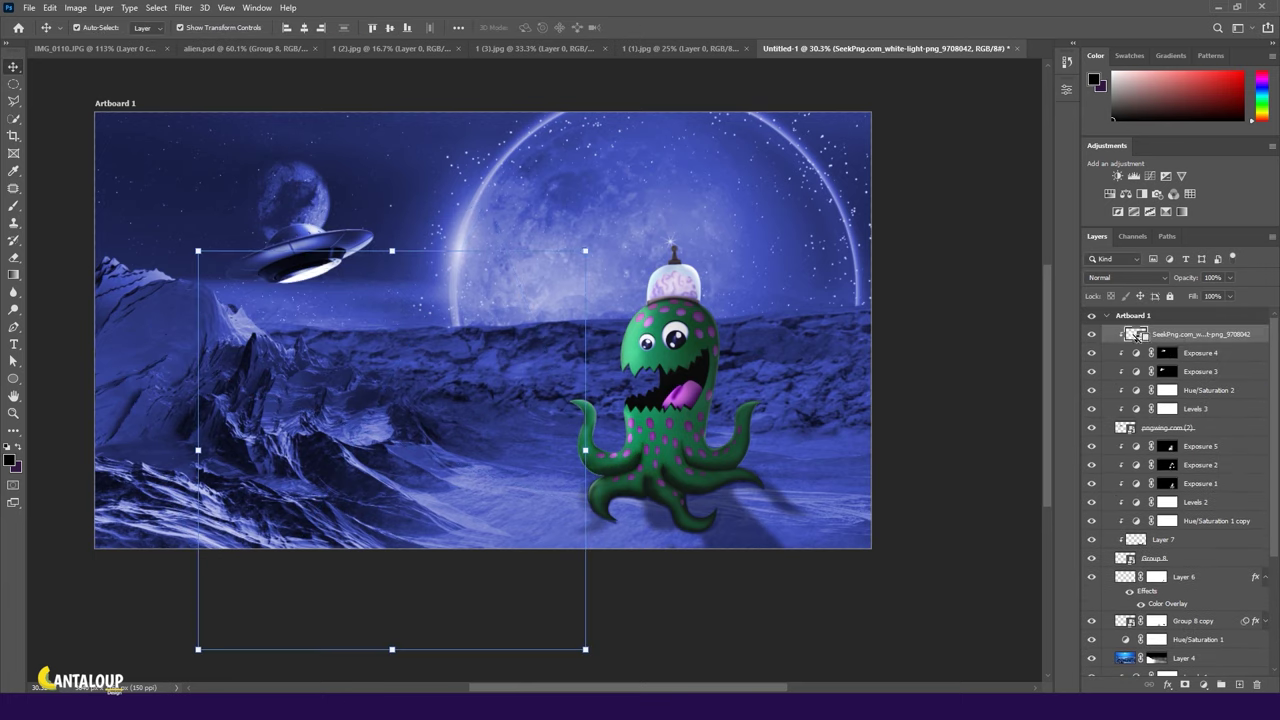
{"action": "scroll", "coordinate": [280, 253], "scroll_direction": "up", "scroll_amount": 3}
{"action": "key", "text": "ctrl+t"}
{"action": "mouse_move", "coordinate": [340, 283]}
{"action": "left_mouse_down"}
{"action": "mouse_move", "coordinate": [123, 375]}
{"action": "mouse_move", "coordinate": [166, 360]}
{"action": "left_mouse_up"}
{"action": "left_click_drag", "start_coordinate": [694, 205], "coordinate": [654, 203]}
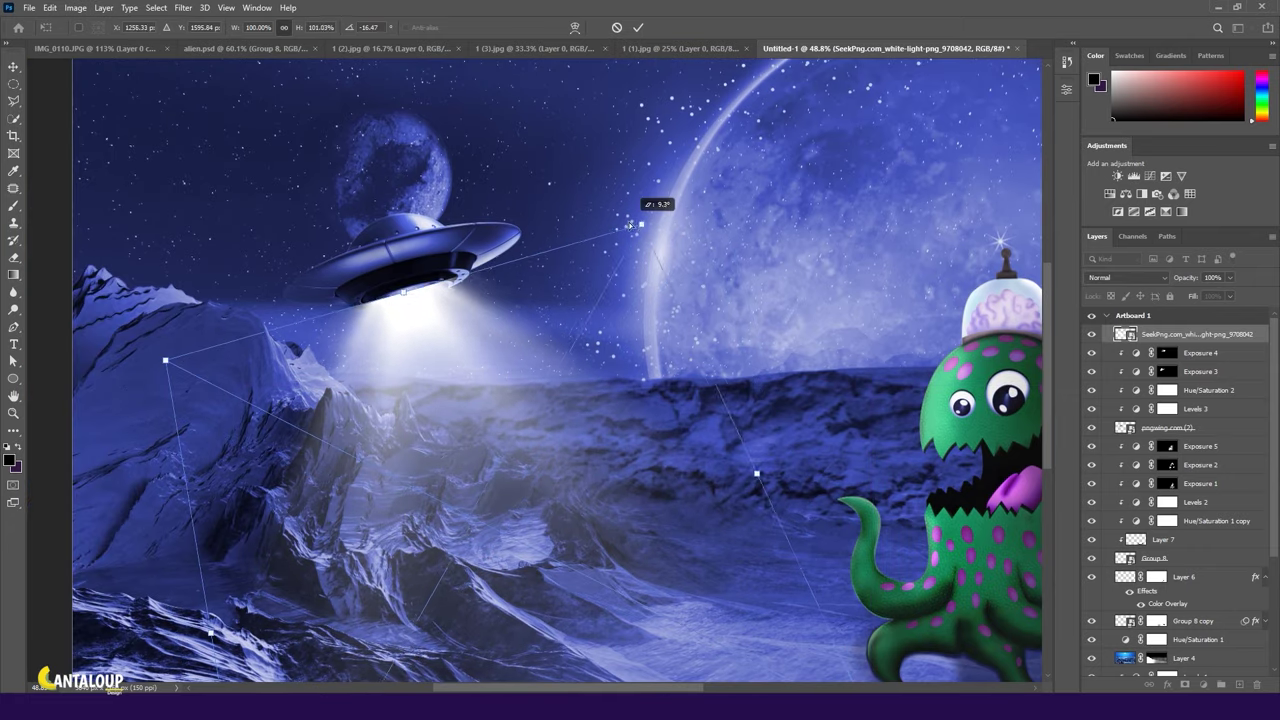
{"action": "left_click_drag", "start_coordinate": [480, 300], "coordinate": [500, 290]}
{"action": "key", "text": "Return"}
{"action": "key", "text": "ctrl+0"}
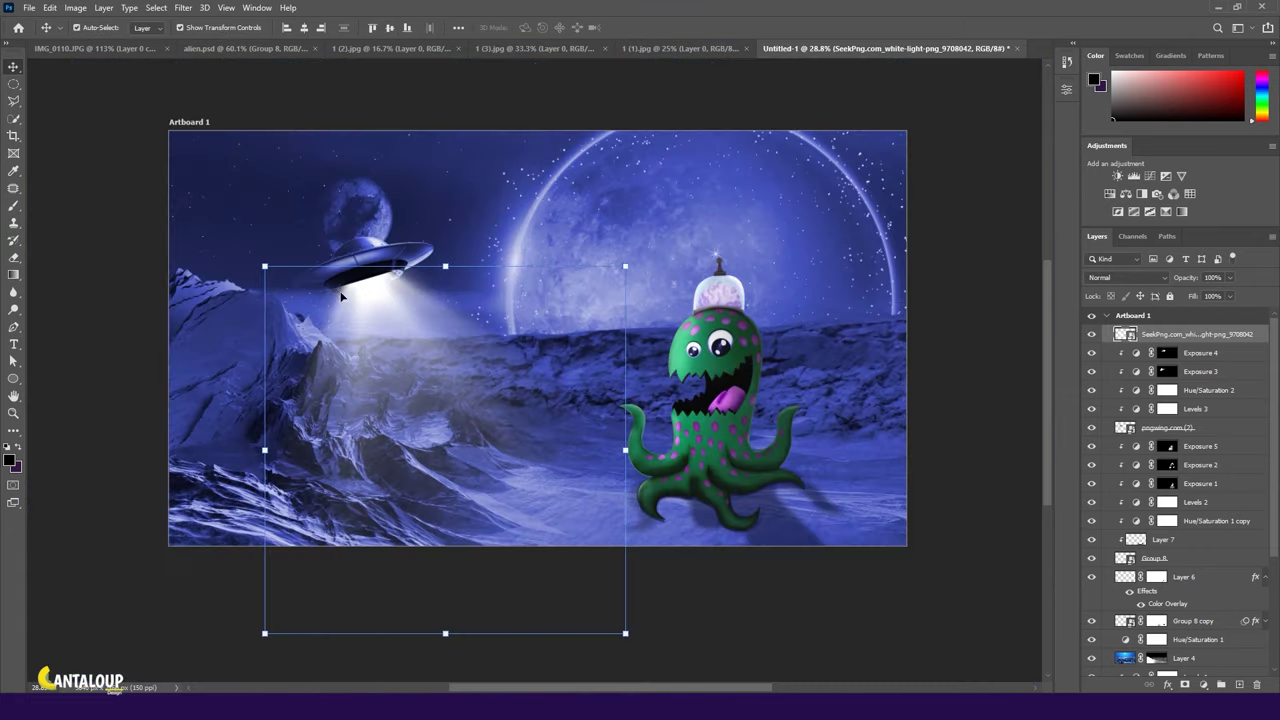
Raise the Hue/Saturation saturation and lighten the blue tint of the beam.
{"action": "scroll", "coordinate": [371, 244], "scroll_direction": "up", "scroll_amount": 3}
{"action": "scroll", "coordinate": [371, 244], "scroll_direction": "up", "scroll_amount": 1}
{"action": "scroll", "coordinate": [371, 244], "scroll_direction": "up", "scroll_amount": 1}
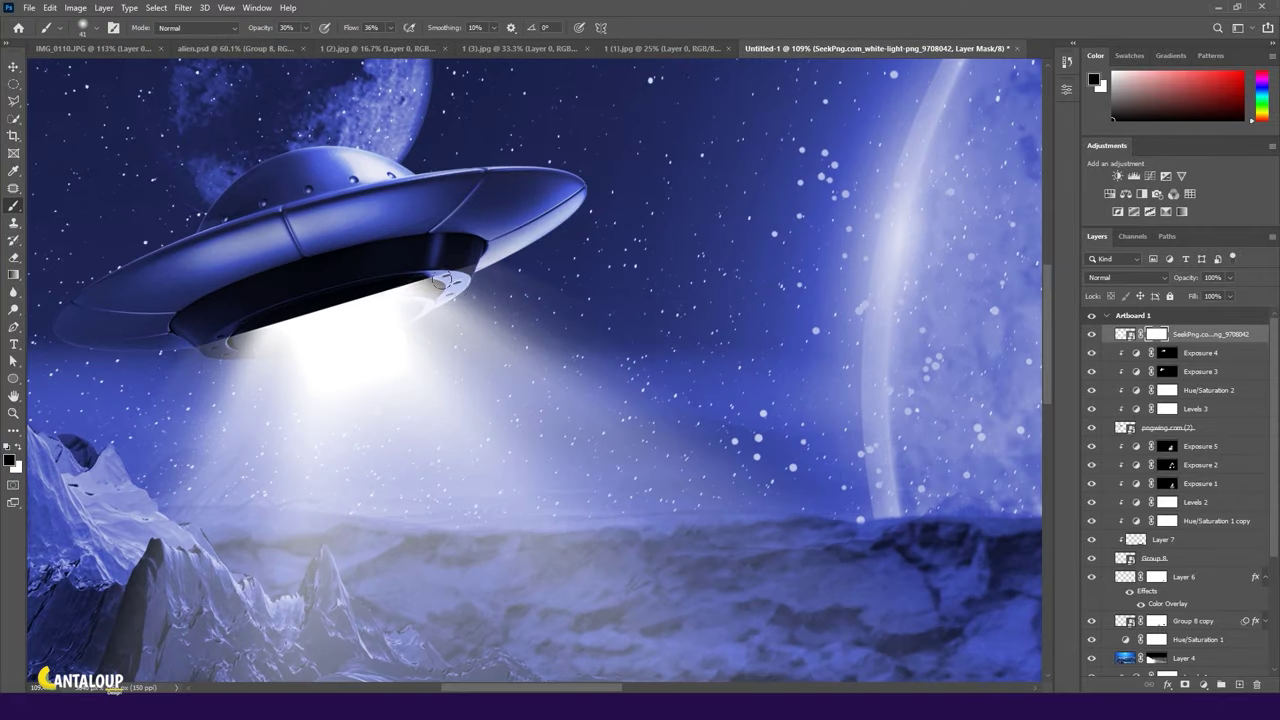
{"action": "key", "text": "b"}
{"action": "scroll", "coordinate": [340, 275], "scroll_direction": "up", "scroll_amount": 1}
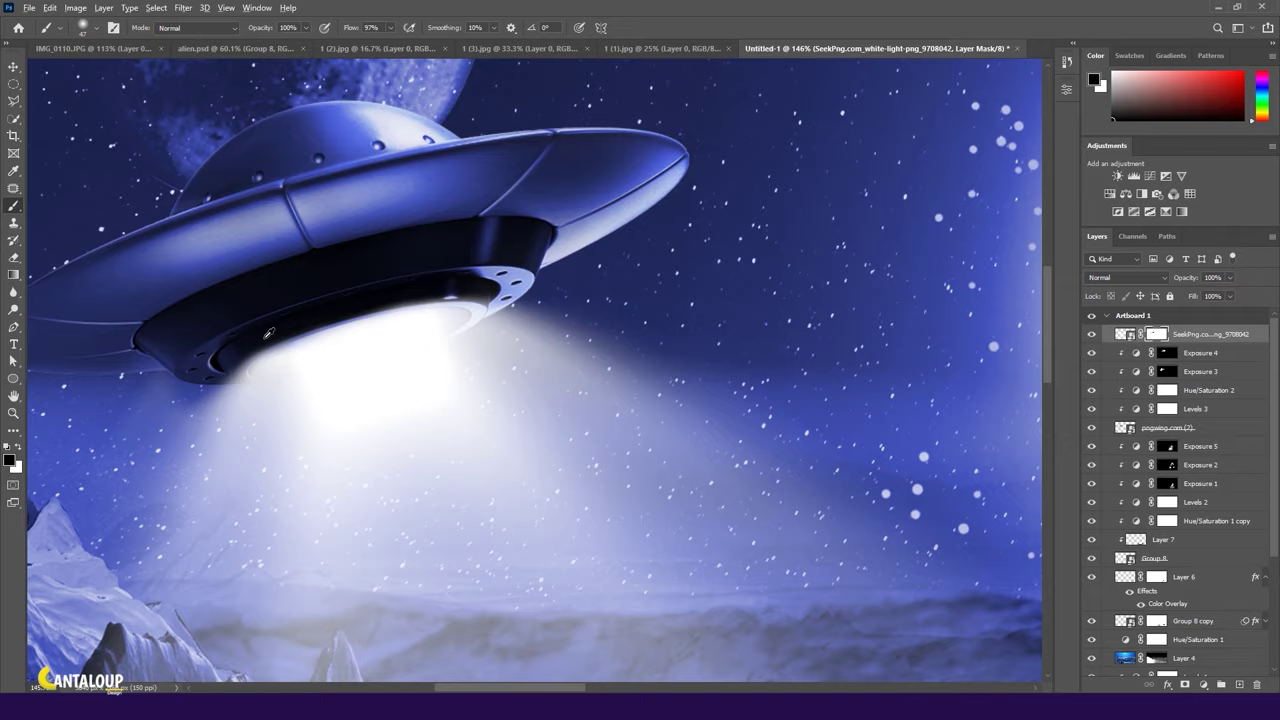
{"action": "scroll", "coordinate": [200, 370], "scroll_direction": "down", "scroll_amount": 1}
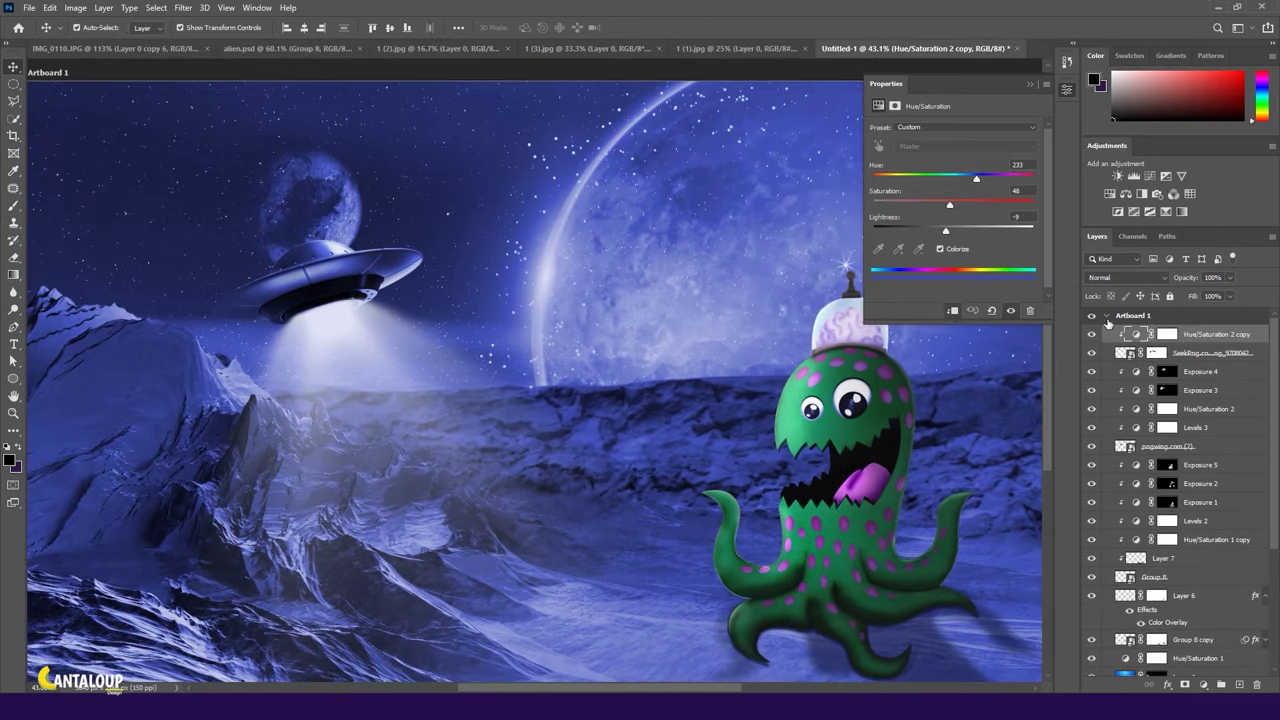
{"action": "left_click_drag", "start_coordinate": [976, 204], "coordinate": [1018, 204]}
{"action": "left_click_drag", "start_coordinate": [945, 231], "coordinate": [950, 232]}
{"action": "scroll", "coordinate": [636, 360], "scroll_direction": "down", "scroll_amount": 4}
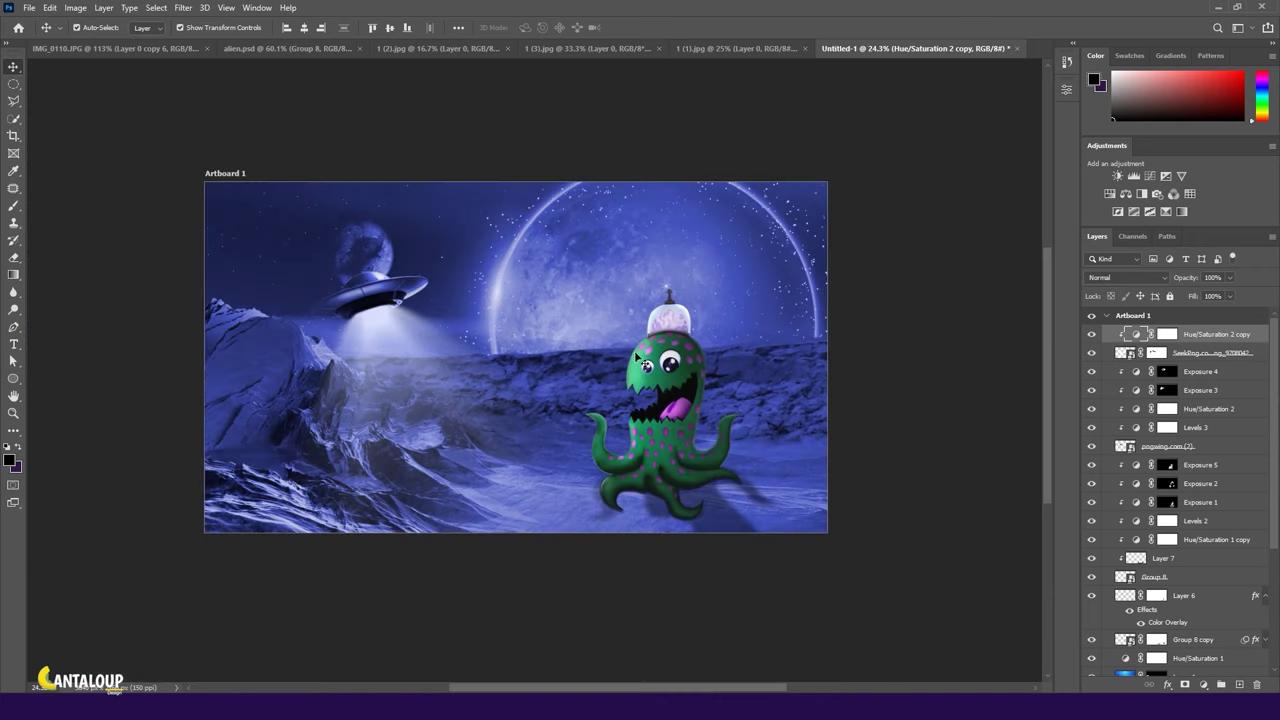
Duplicate the light beam in Overlay mode and lower the original beam's opacity to 62%.
{"action": "left_click", "coordinate": [1224, 358]}
{"action": "key", "text": "ctrl+j"}
{"action": "left_click", "coordinate": [1125, 277]}
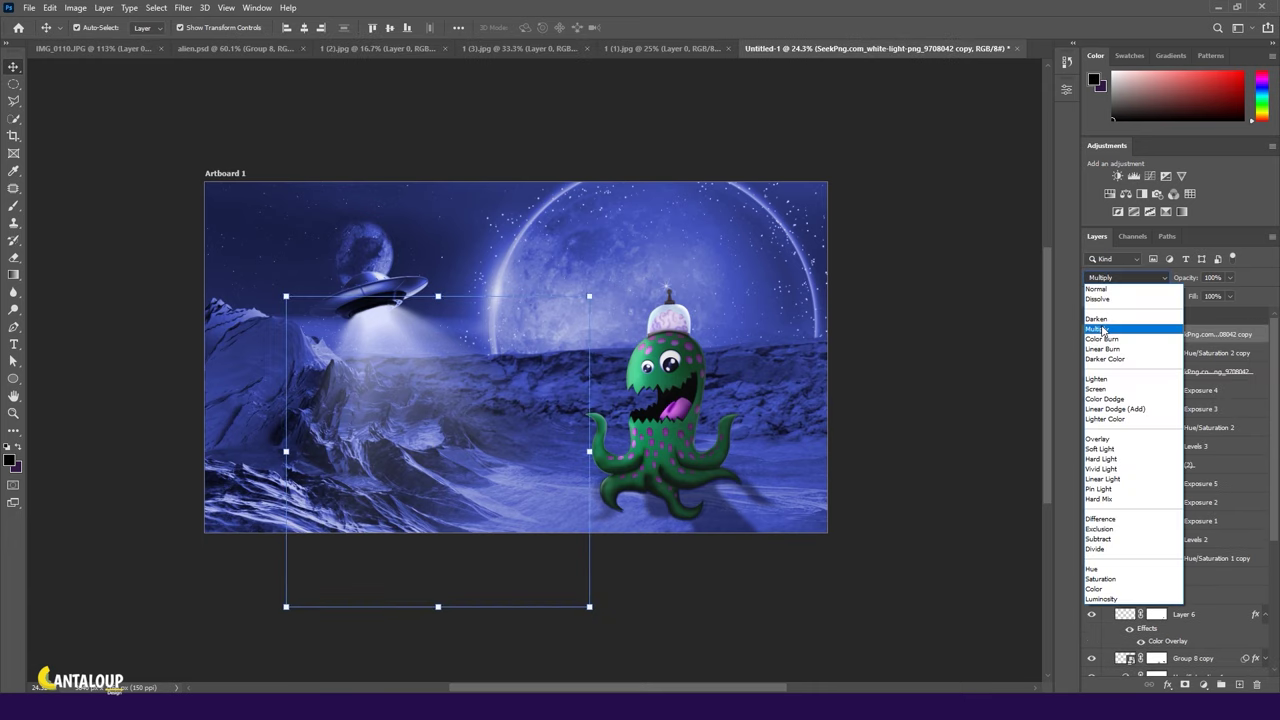
{"action": "left_click", "coordinate": [1098, 438]}
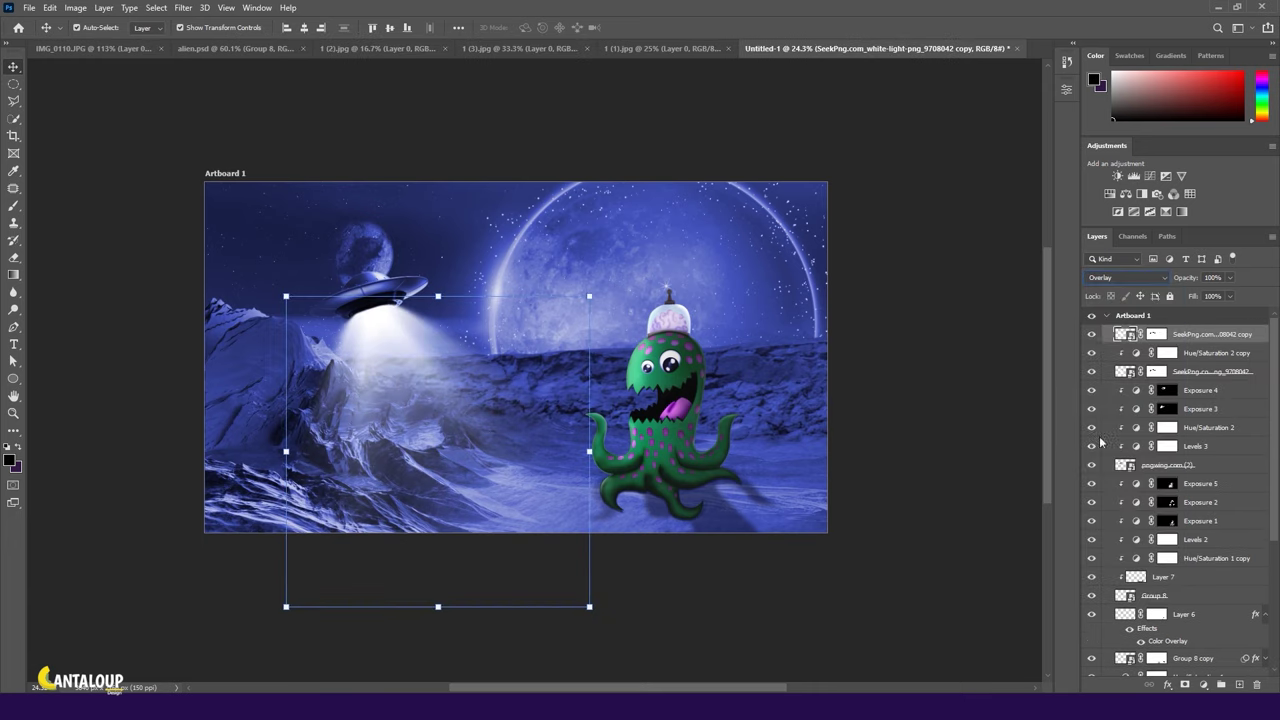
{"action": "left_click_drag", "start_coordinate": [1092, 336], "coordinate": [1092, 371]}
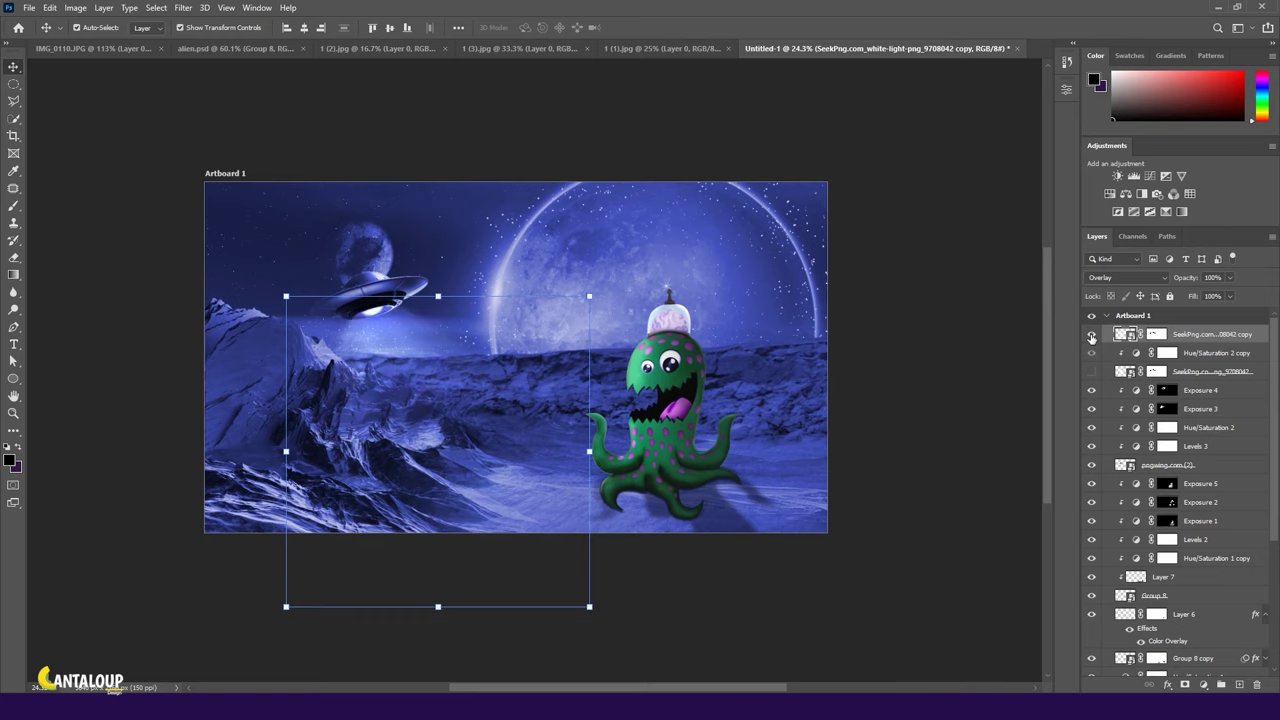
{"action": "left_click", "coordinate": [1092, 371]}
{"action": "left_click", "coordinate": [1212, 371]}
{"action": "left_click_drag", "start_coordinate": [1192, 277], "coordinate": [1187, 280]}
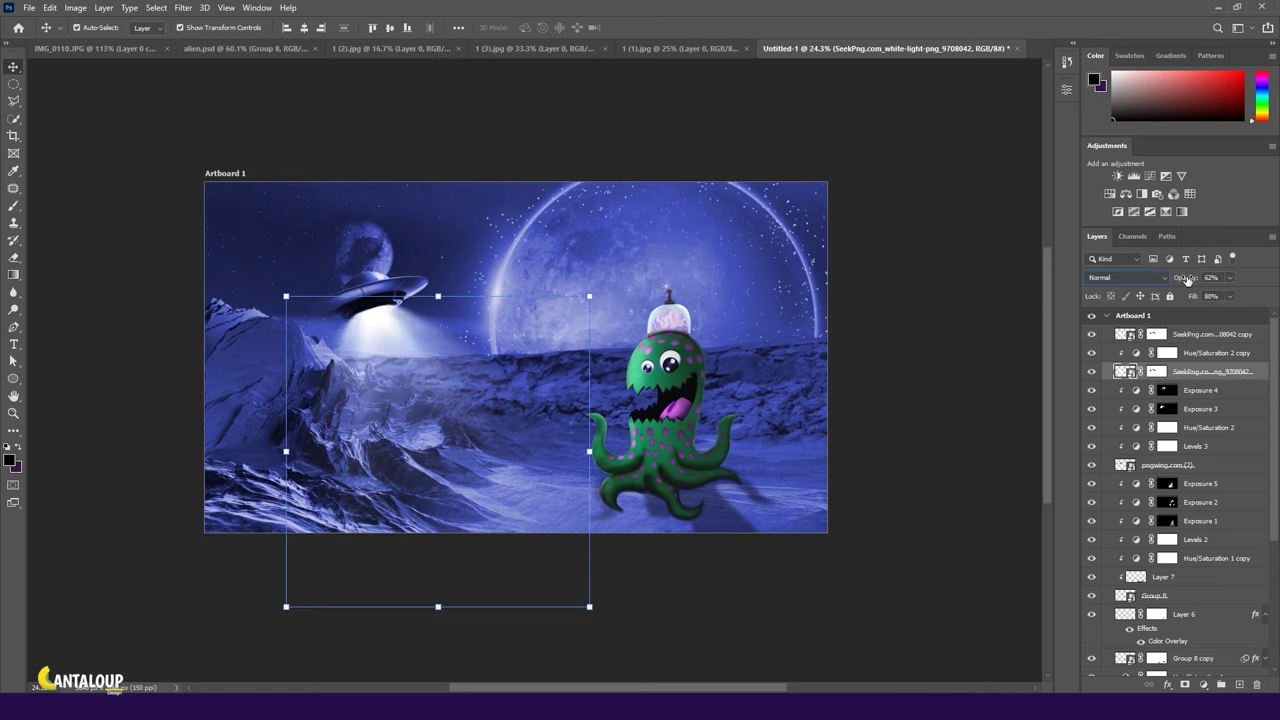
Scale, rotate and enlarge the beam copy so it sits over the UFO.
{"action": "left_click", "coordinate": [910, 205]}
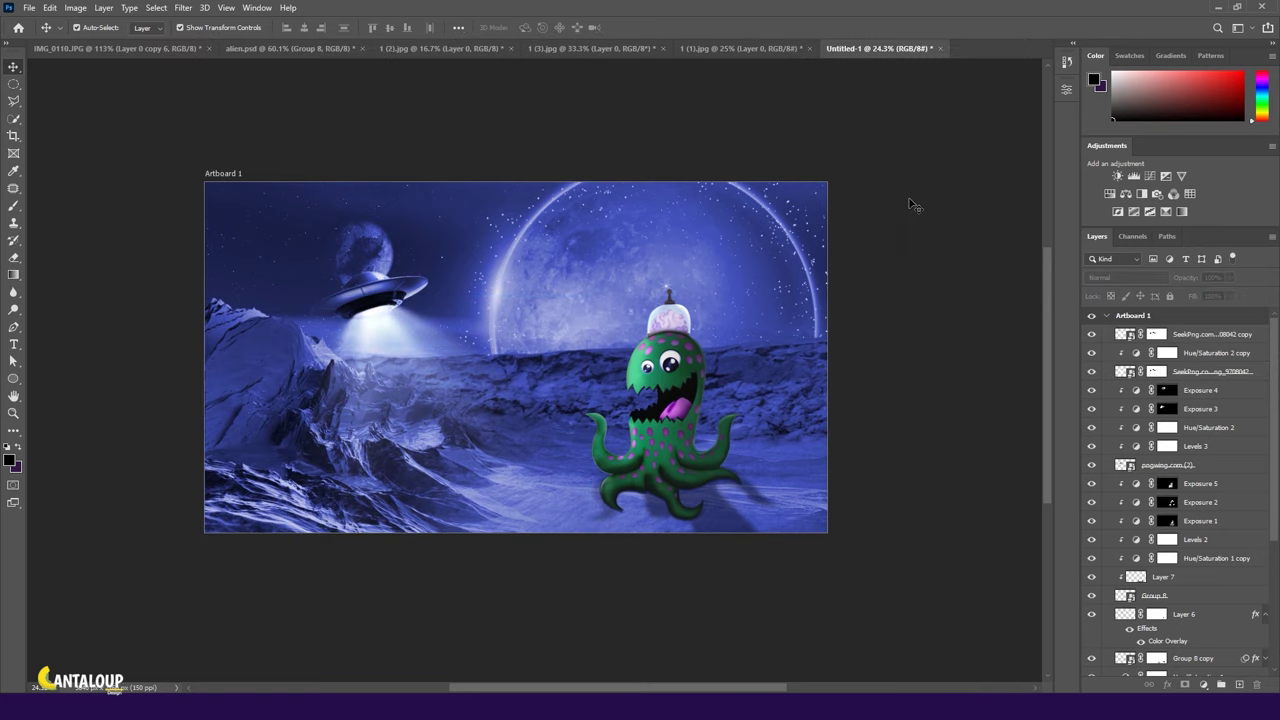
{"action": "left_click", "coordinate": [1122, 338]}
{"action": "left_click_drag", "start_coordinate": [591, 605], "coordinate": [405, 368]}
{"action": "left_click_drag", "start_coordinate": [572, 58], "coordinate": [560, 90]}
{"action": "left_click_drag", "start_coordinate": [441, 392], "coordinate": [278, 247]}
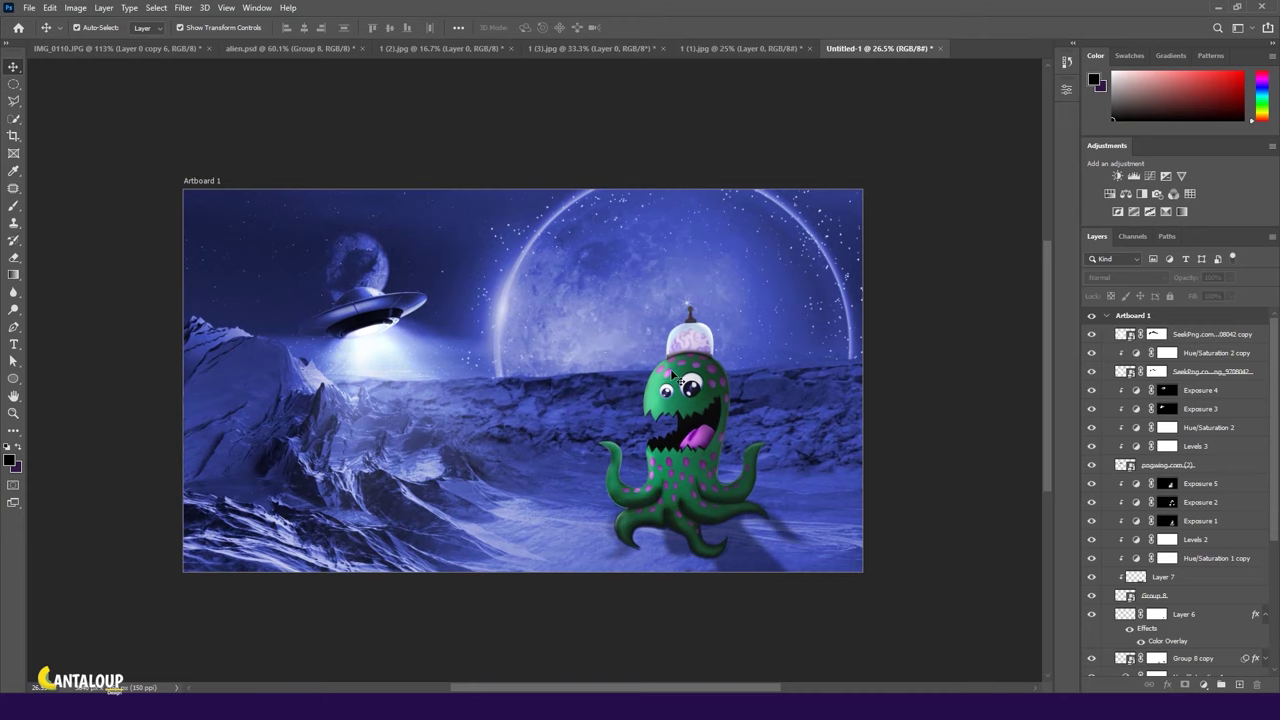
{"action": "scroll", "coordinate": [498, 385], "scroll_direction": "up", "scroll_amount": 1}
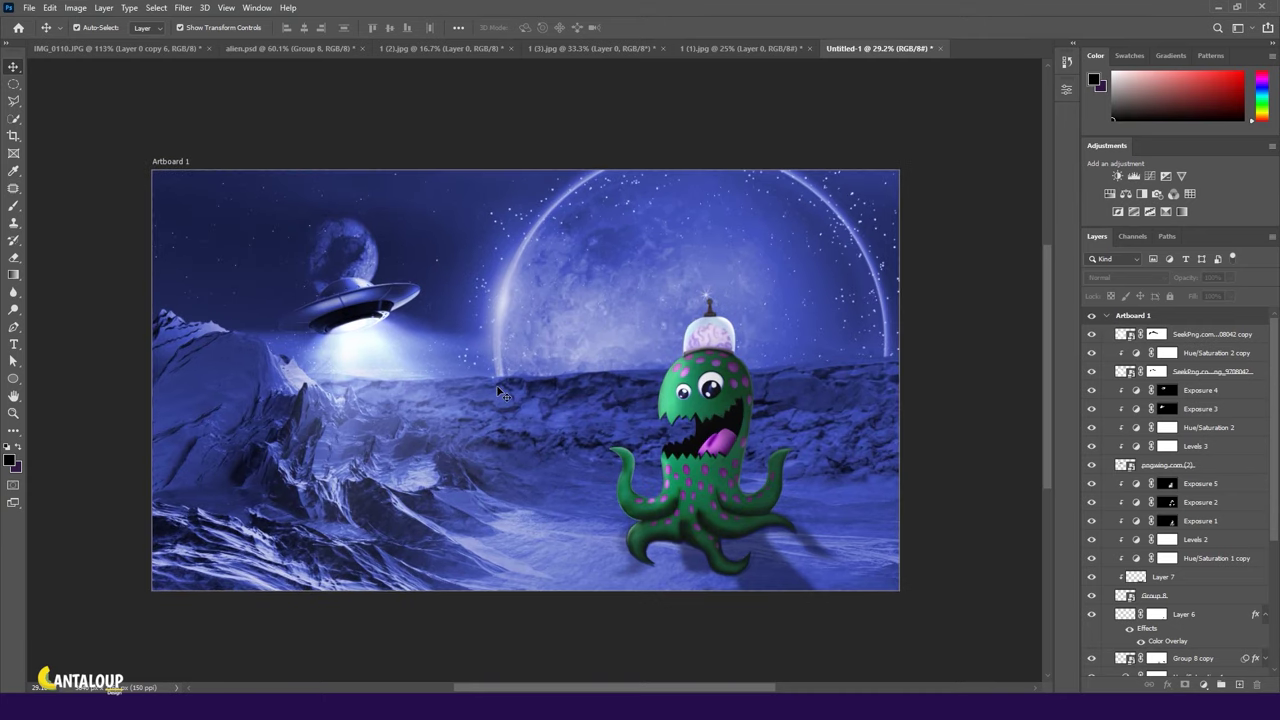
Skew the Group 8 copy shadow so it slants along the ground.
{"action": "left_click", "coordinate": [770, 590]}
{"action": "scroll", "coordinate": [770, 590], "scroll_direction": "down", "scroll_amount": 3}
{"action": "key", "text": "ctrl+t"}
{"action": "left_click", "coordinate": [663, 272]}
{"action": "mouse_move", "coordinate": [263, 251]}
{"action": "left_mouse_down"}
{"action": "mouse_move", "coordinate": [265, 235]}
{"action": "mouse_move", "coordinate": [290, 236]}
{"action": "left_mouse_up"}
{"action": "left_click_drag", "start_coordinate": [239, 131], "coordinate": [194, 135]}
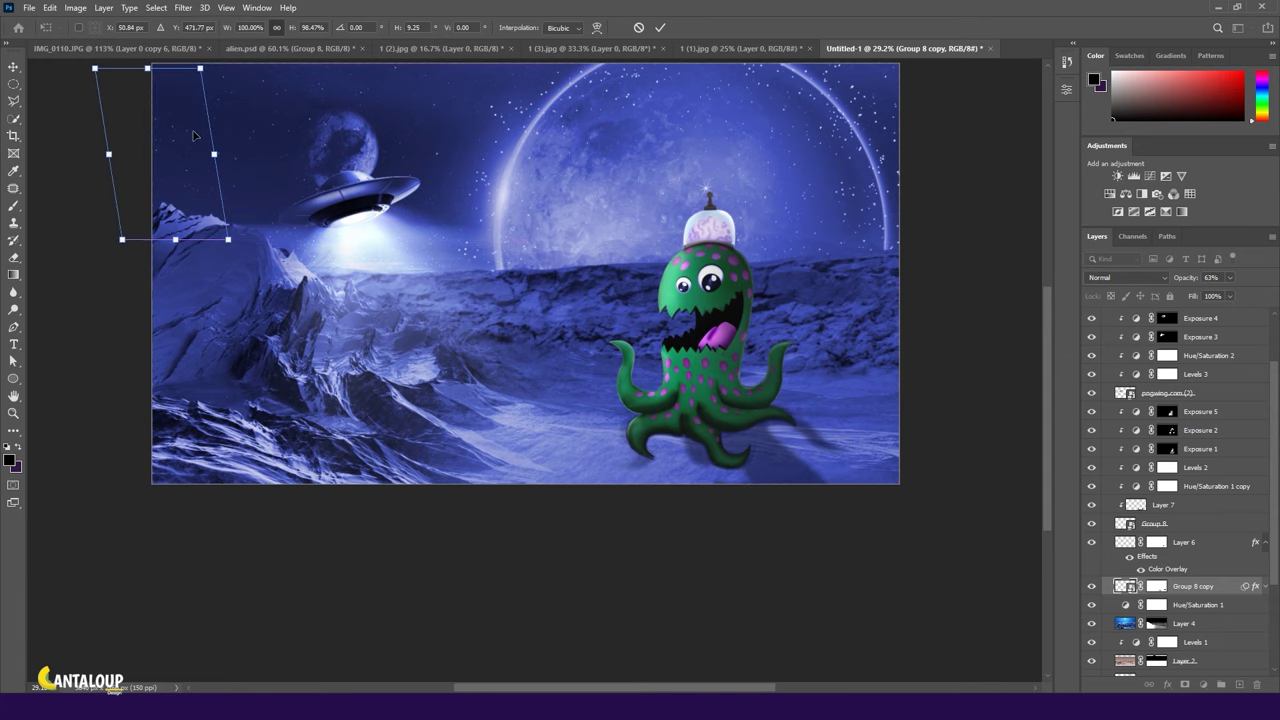
{"action": "left_click", "coordinate": [639, 28]}
Duplicate the shadow as Group 8 copy 2, skew it the other way, and set opacity to 28%.
{"action": "left_click", "coordinate": [1190, 586]}
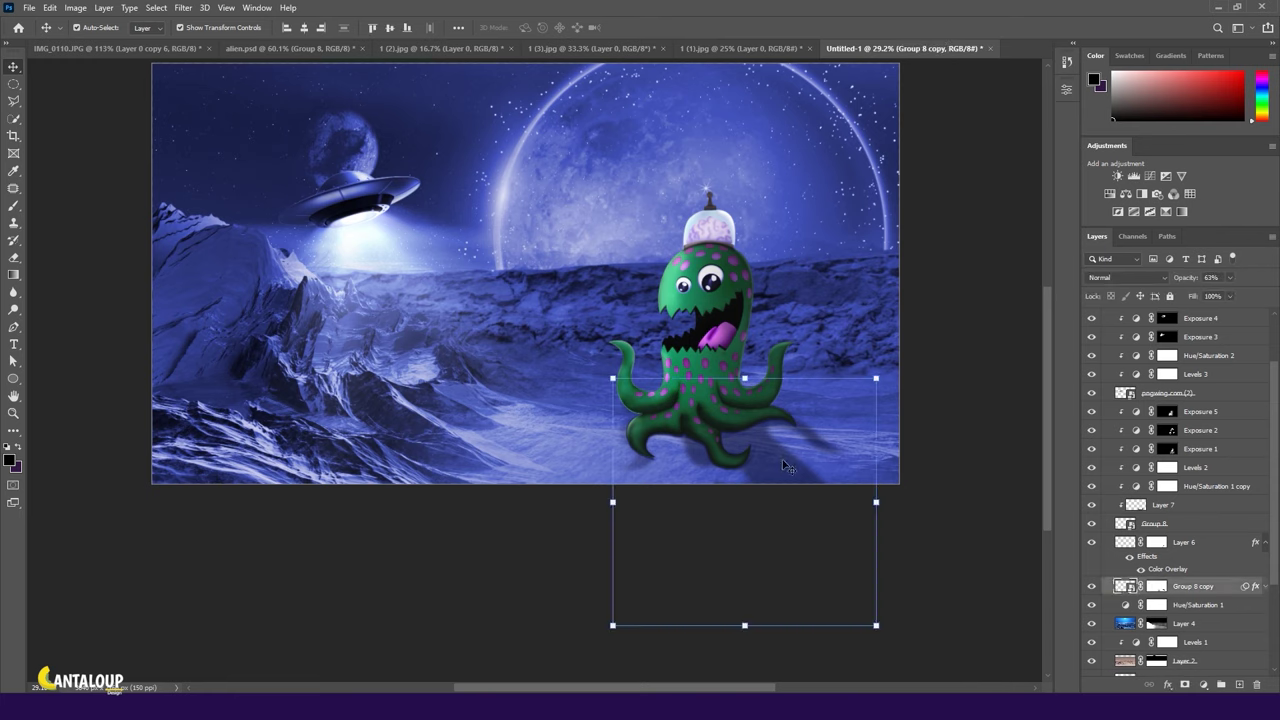
{"action": "key", "text": "ctrl+j"}
{"action": "key", "text": "ctrl+t"}
{"action": "key", "text": "Return"}
{"action": "left_click_drag", "start_coordinate": [743, 627], "coordinate": [546, 617]}
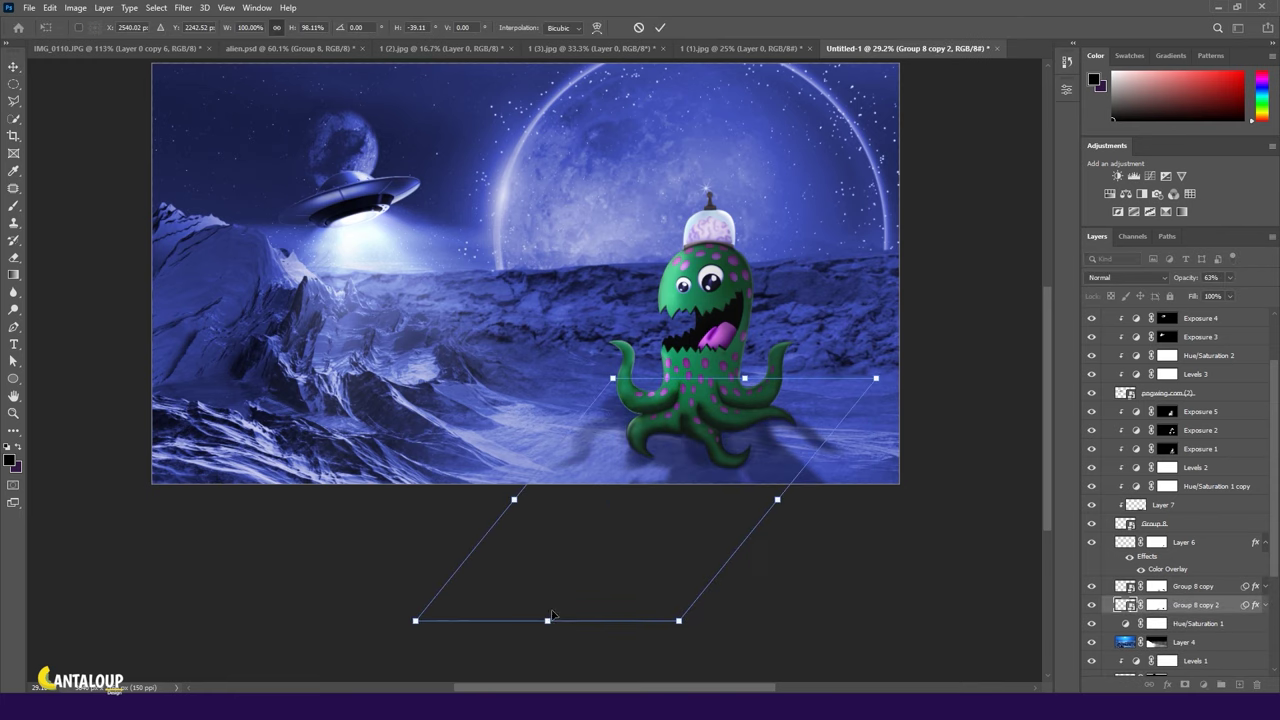
{"action": "key", "text": "Return"}
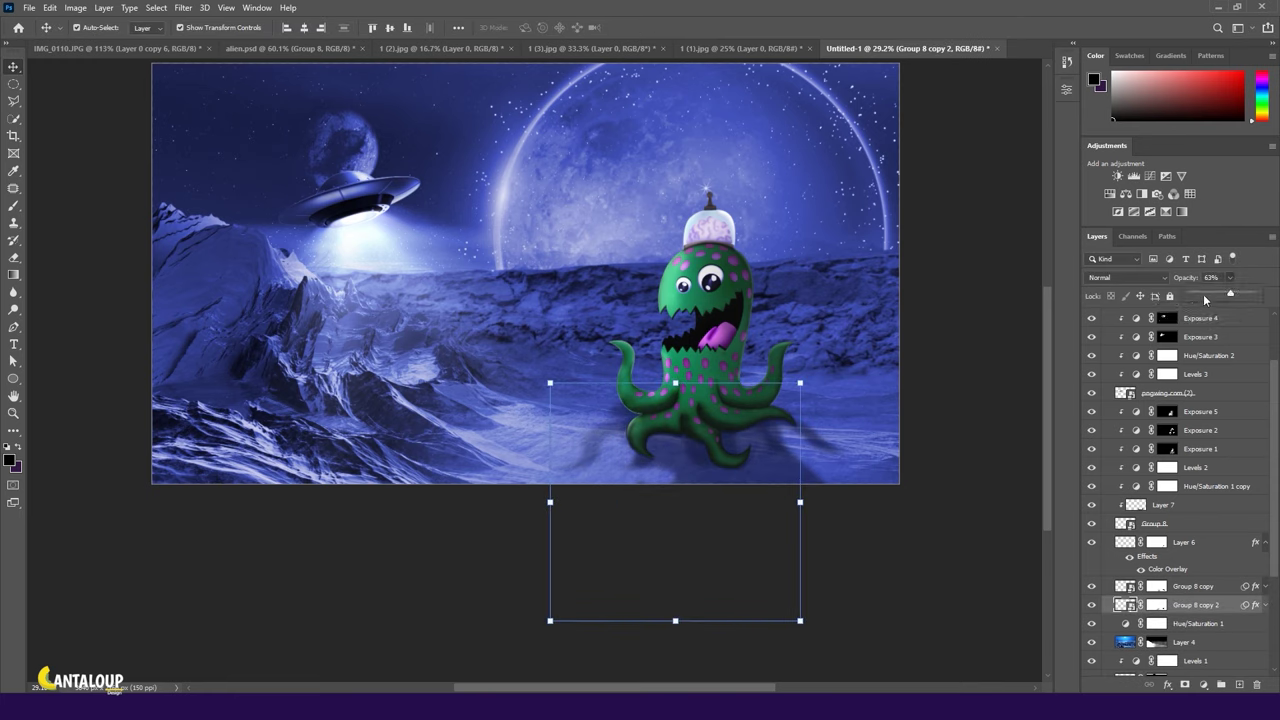
{"action": "left_click_drag", "start_coordinate": [1203, 294], "coordinate": [1209, 290]}
{"action": "left_click", "coordinate": [952, 500]}
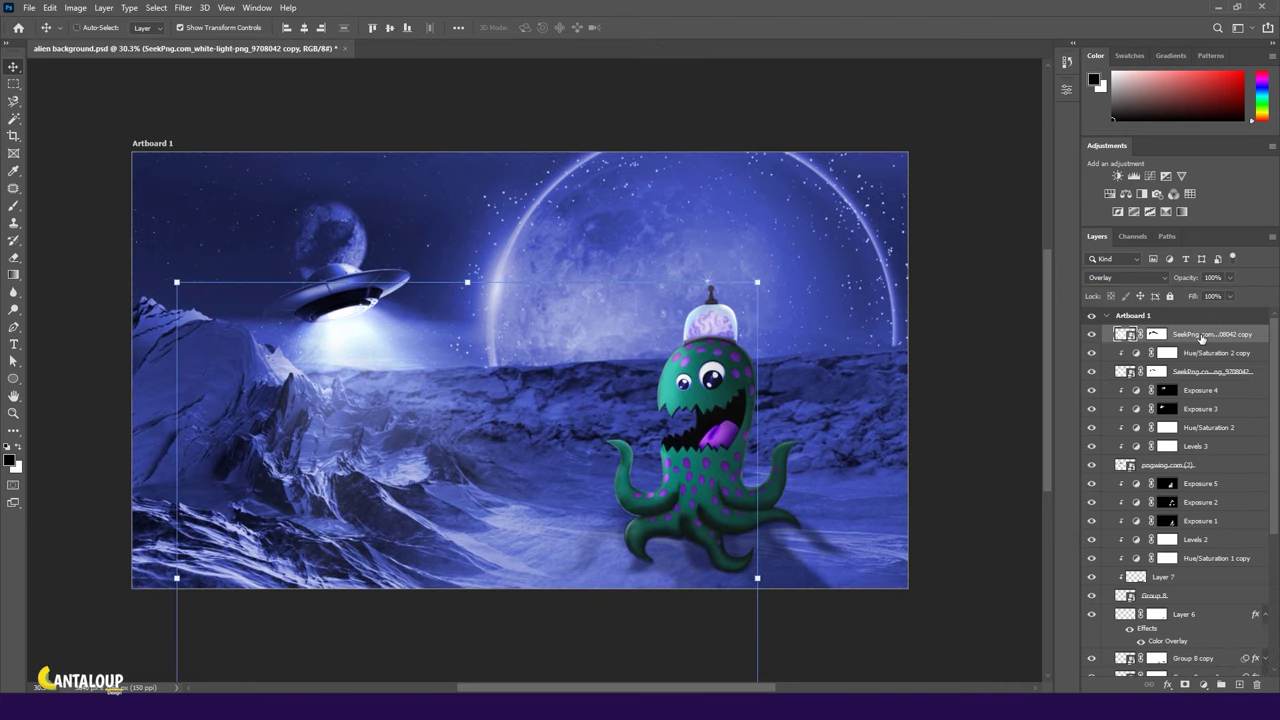
In the Camera Raw Filter, darken exposure, raise contrast, set clarity -5, and add dehaze, vibrance and saturation.
{"action": "left_click", "coordinate": [183, 7]}
{"action": "left_click", "coordinate": [220, 107]}
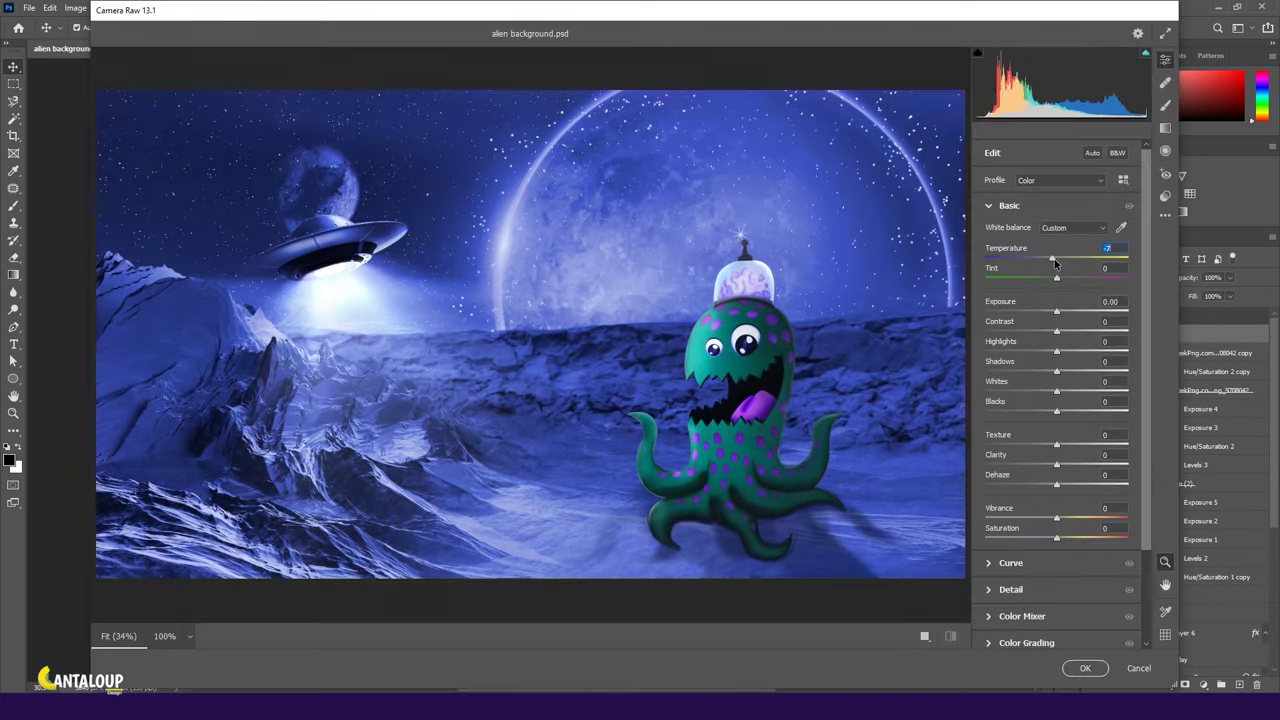
{"action": "left_click_drag", "start_coordinate": [1052, 312], "coordinate": [1064, 331]}
{"action": "left_click_drag", "start_coordinate": [1056, 351], "coordinate": [1037, 351]}
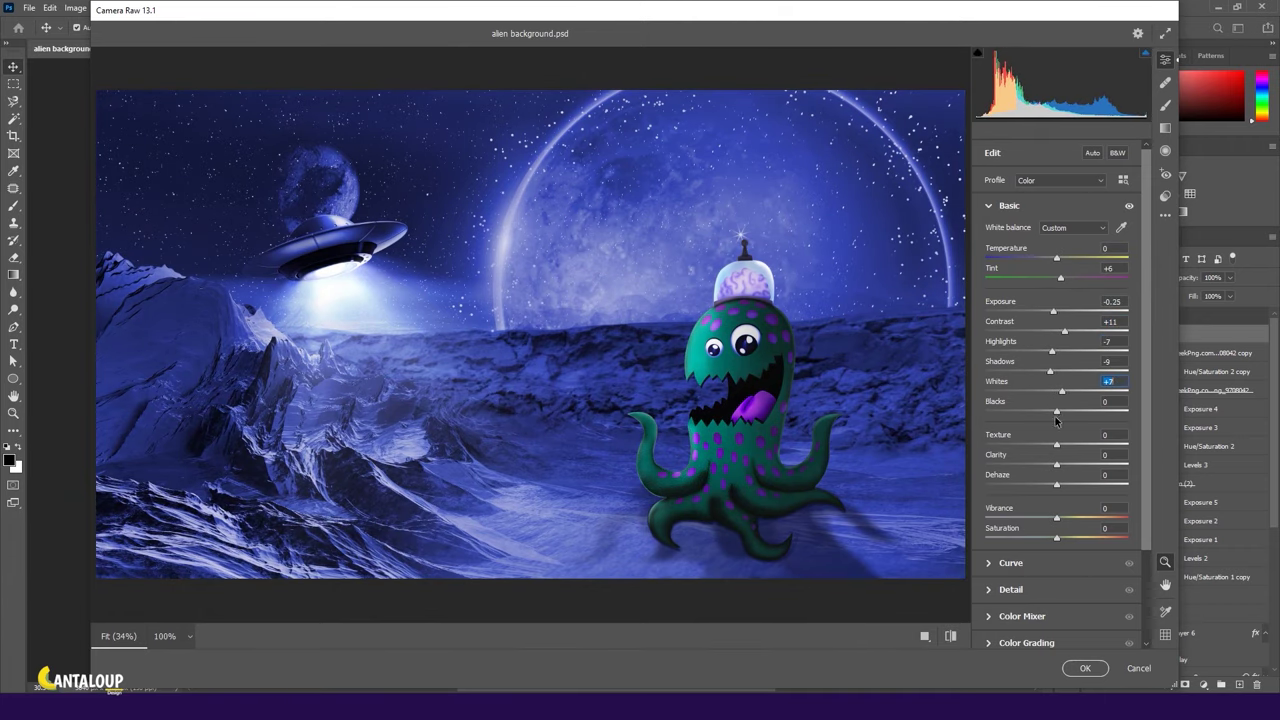
{"action": "left_click_drag", "start_coordinate": [1032, 474], "coordinate": [1057, 453]}
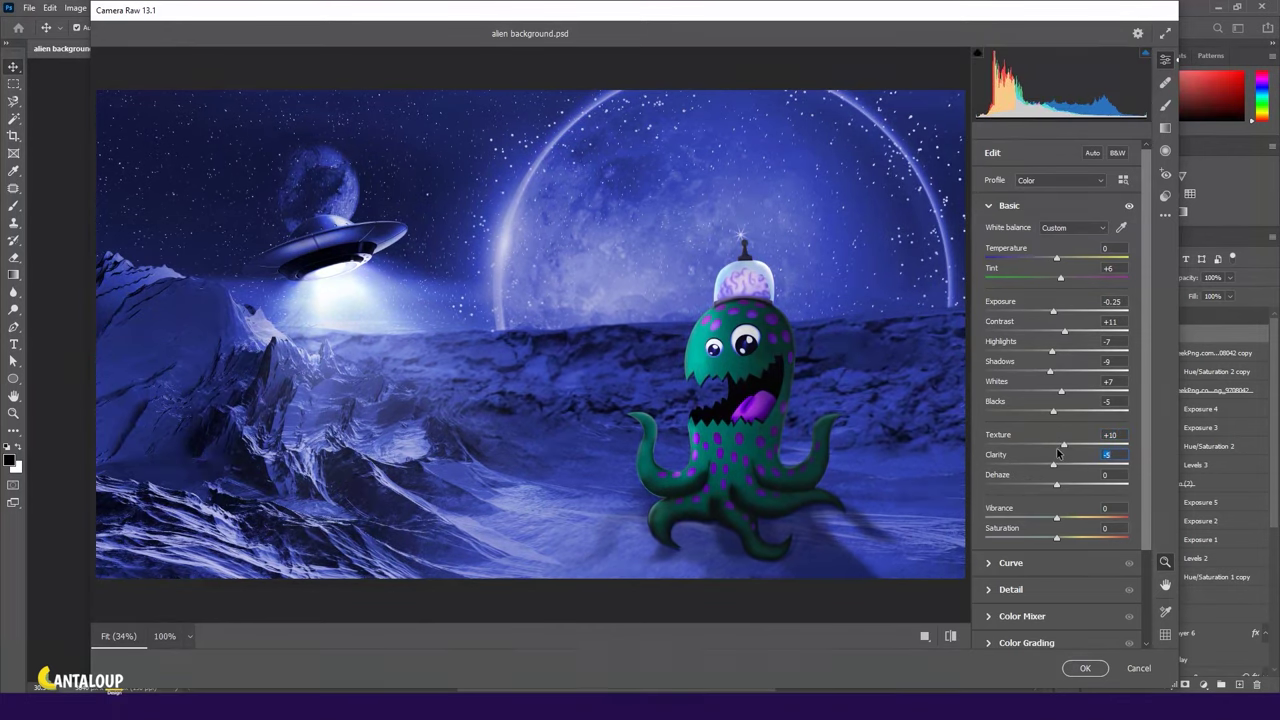
{"action": "mouse_move", "coordinate": [1058, 485]}
{"action": "left_mouse_down"}
{"action": "mouse_move", "coordinate": [1077, 540]}
{"action": "mouse_move", "coordinate": [1059, 540]}
{"action": "left_mouse_up"}
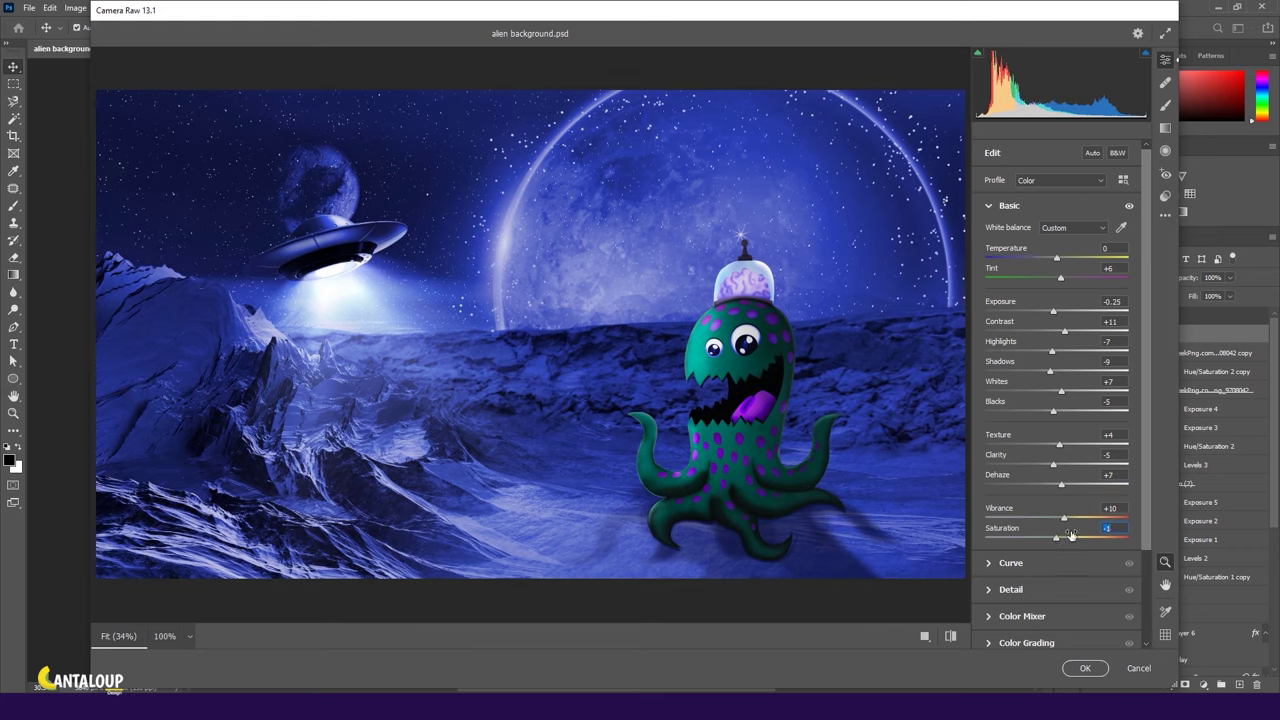
Add sharpening 129, darken the tone curve's darks, add grain 22, and apply the Camera Raw grade.
{"action": "left_click", "coordinate": [990, 206]}
{"action": "left_click", "coordinate": [1010, 259]}
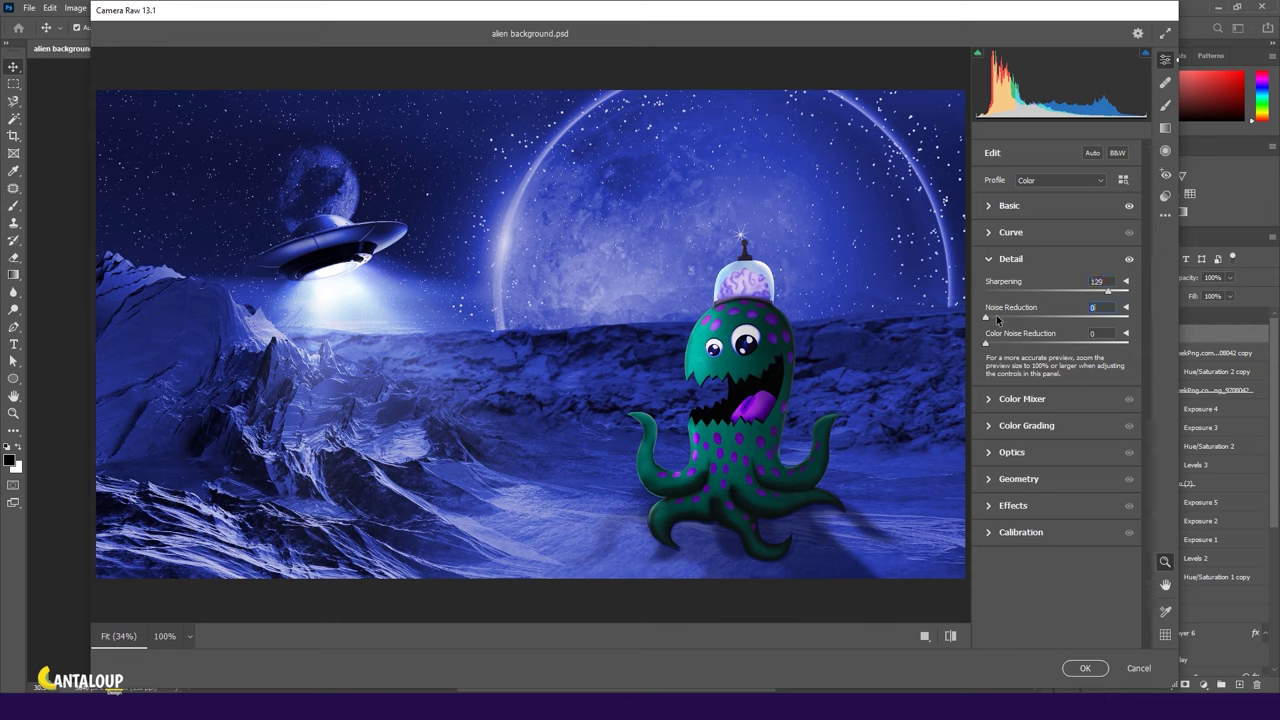
{"action": "left_click", "coordinate": [1051, 399]}
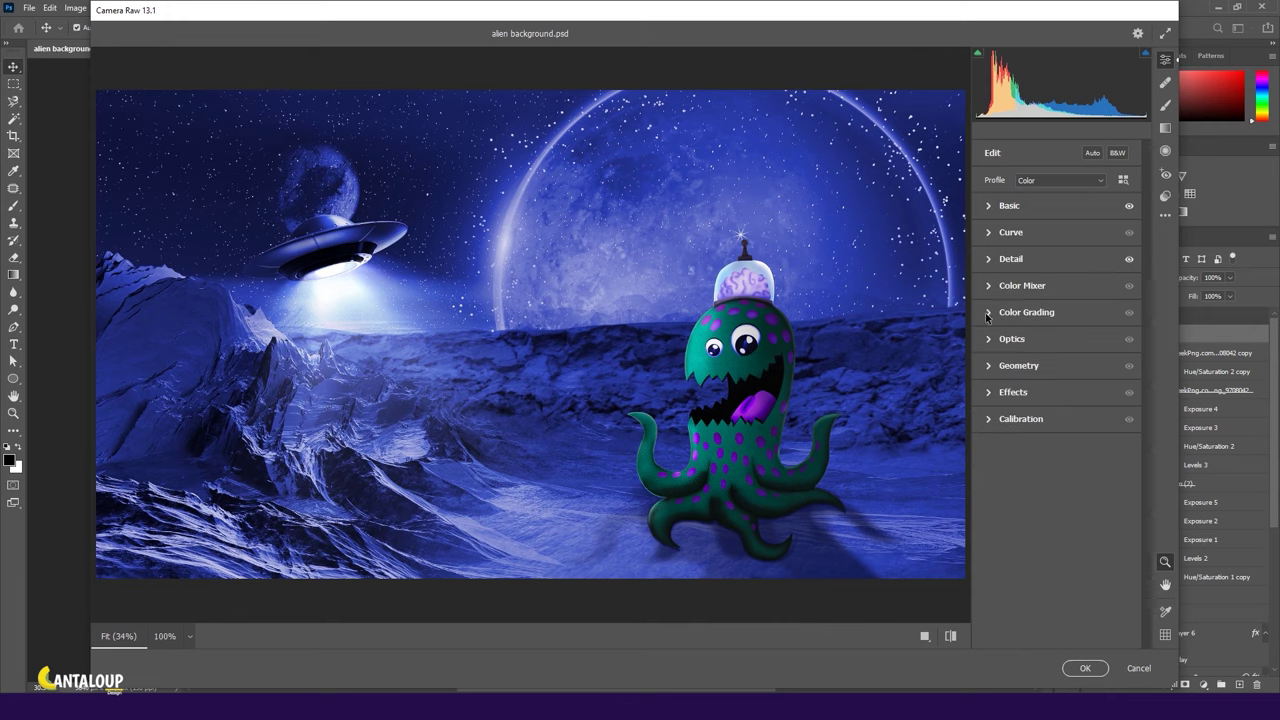
{"action": "left_click", "coordinate": [988, 232]}
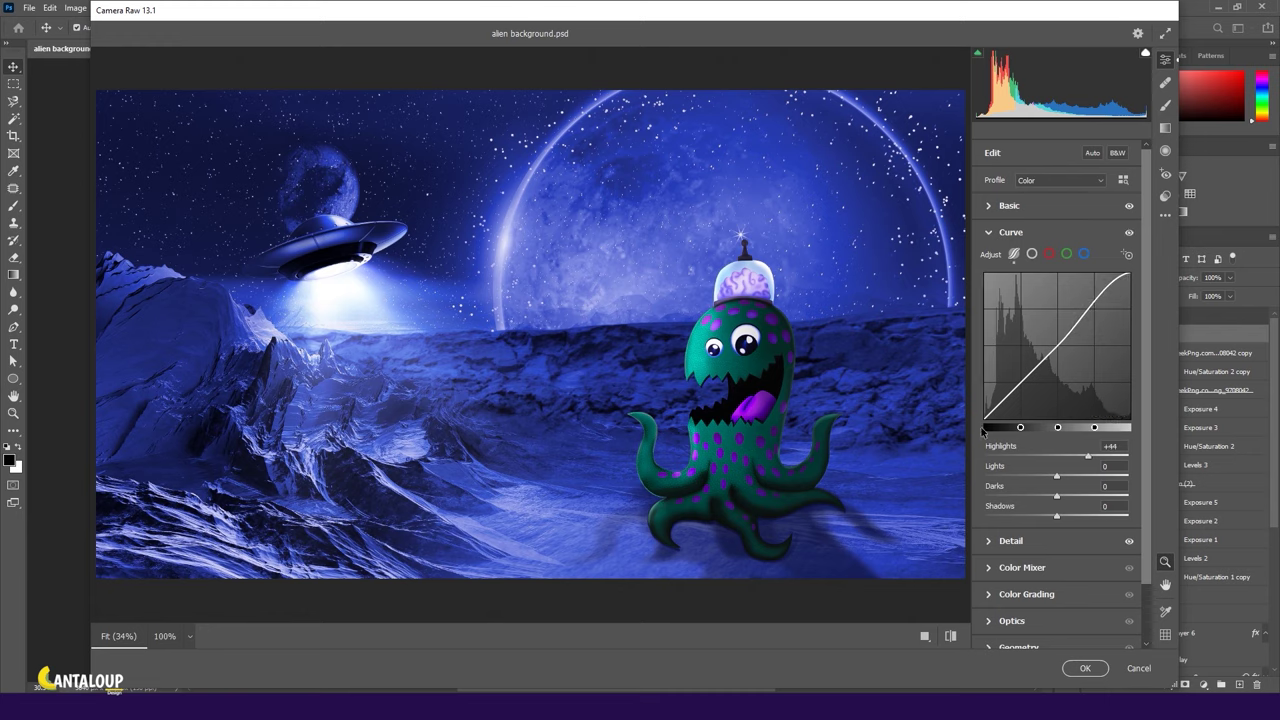
{"action": "left_click_drag", "start_coordinate": [1057, 342], "coordinate": [1057, 346]}
{"action": "left_click", "coordinate": [1013, 392]}
{"action": "mouse_move", "coordinate": [993, 425]}
{"action": "left_mouse_down"}
{"action": "mouse_move", "coordinate": [1032, 426]}
{"action": "mouse_move", "coordinate": [1033, 453]}
{"action": "left_mouse_up"}
{"action": "key", "text": "Return"}
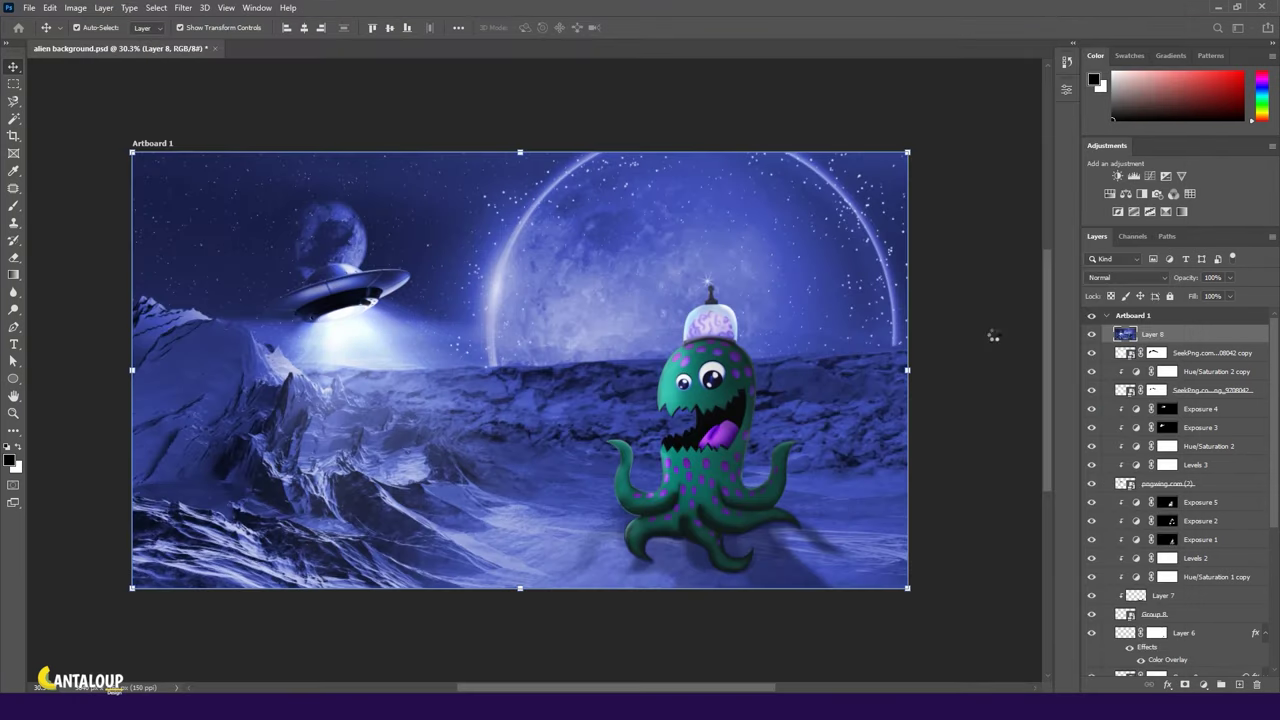